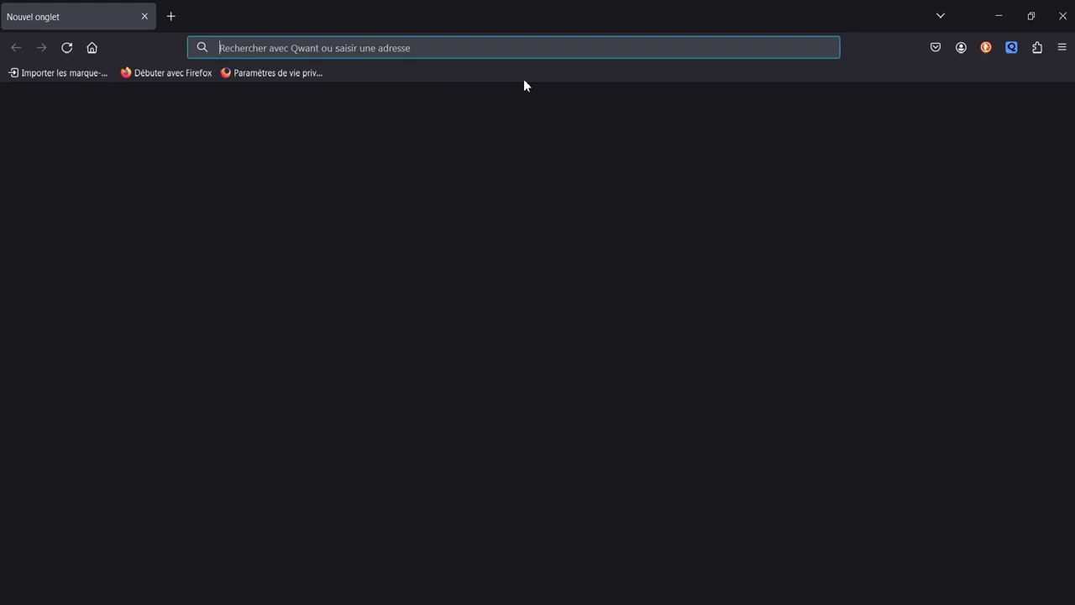
- Search the web for 'godot engine' from the Firefox address bar
text(godot)
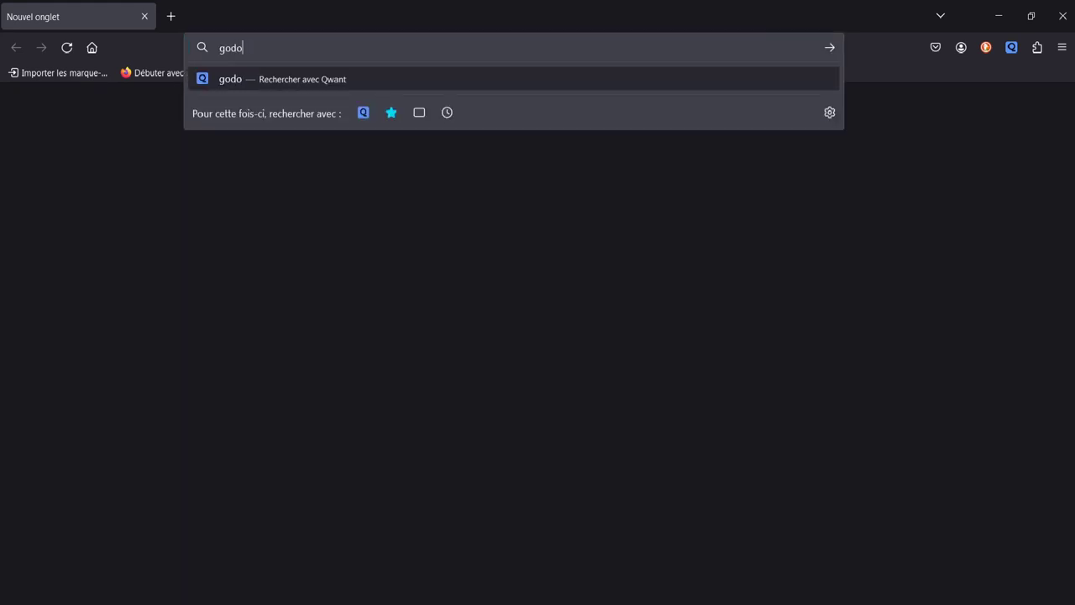
text( engine)
key(Return)
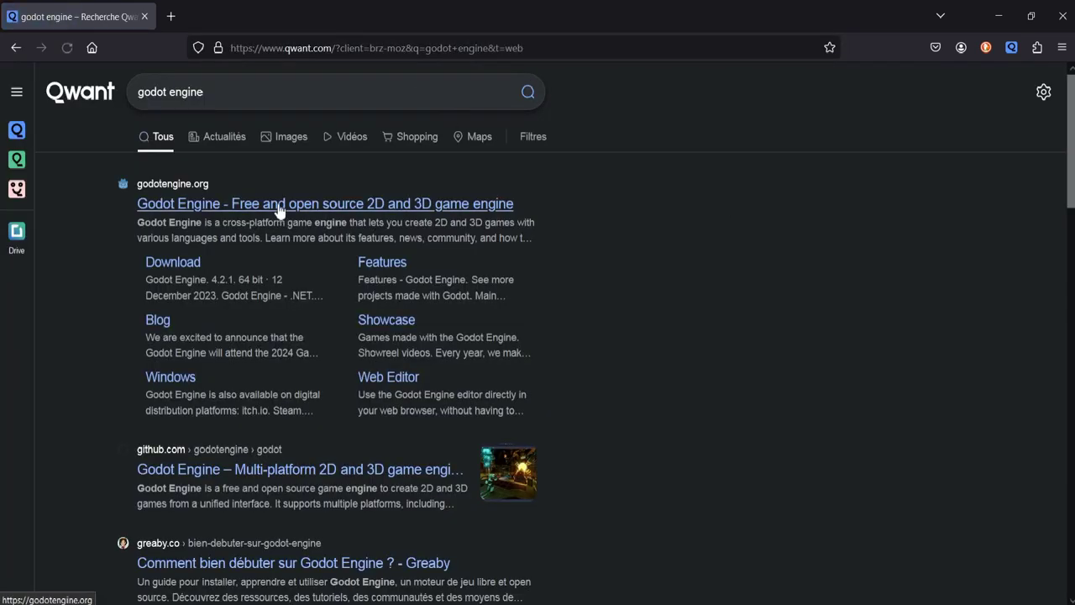
- Open godotengine.org from the results, decline translation, and scroll through the homepage
click(279, 206)
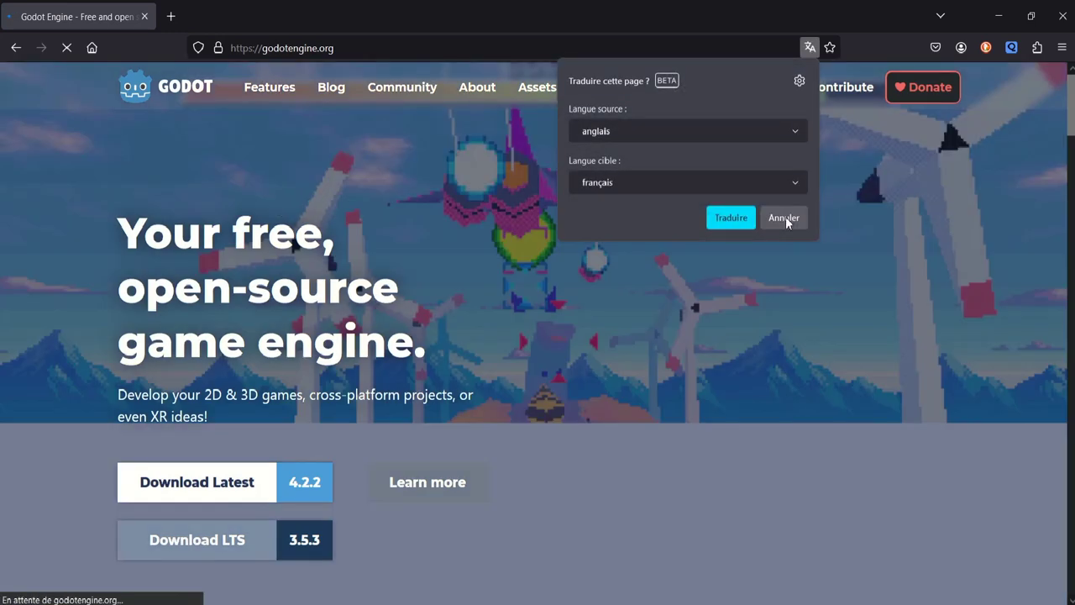
click(785, 218)
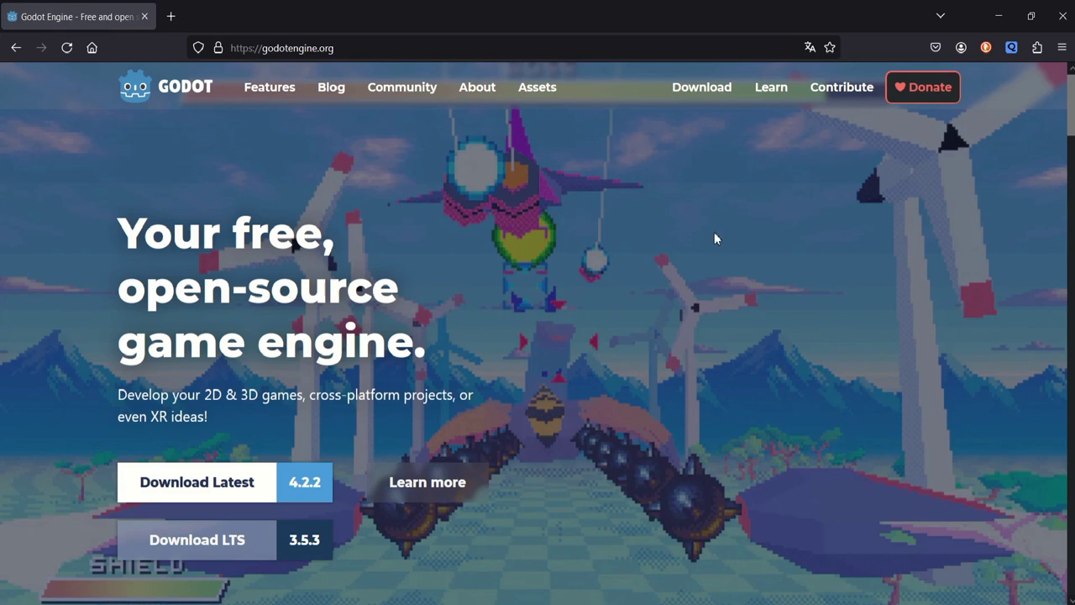
scroll(713, 238, down, 5)
scroll(704, 241, down, 3)
scroll(704, 241, down, 7)
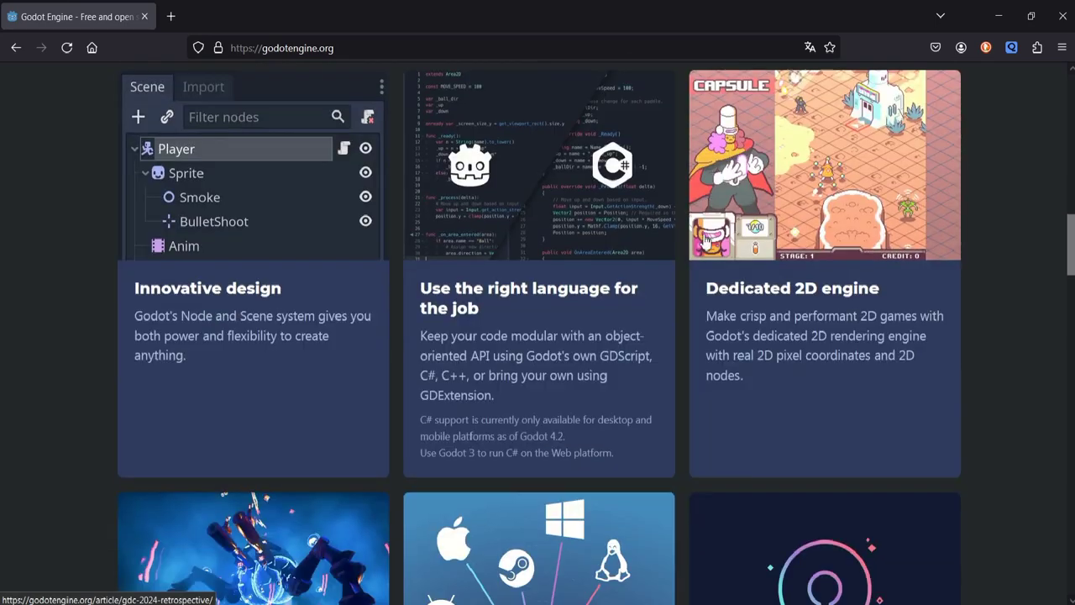
scroll(709, 241, up, 4)
scroll(709, 241, up, 7)
scroll(711, 241, up, 3)
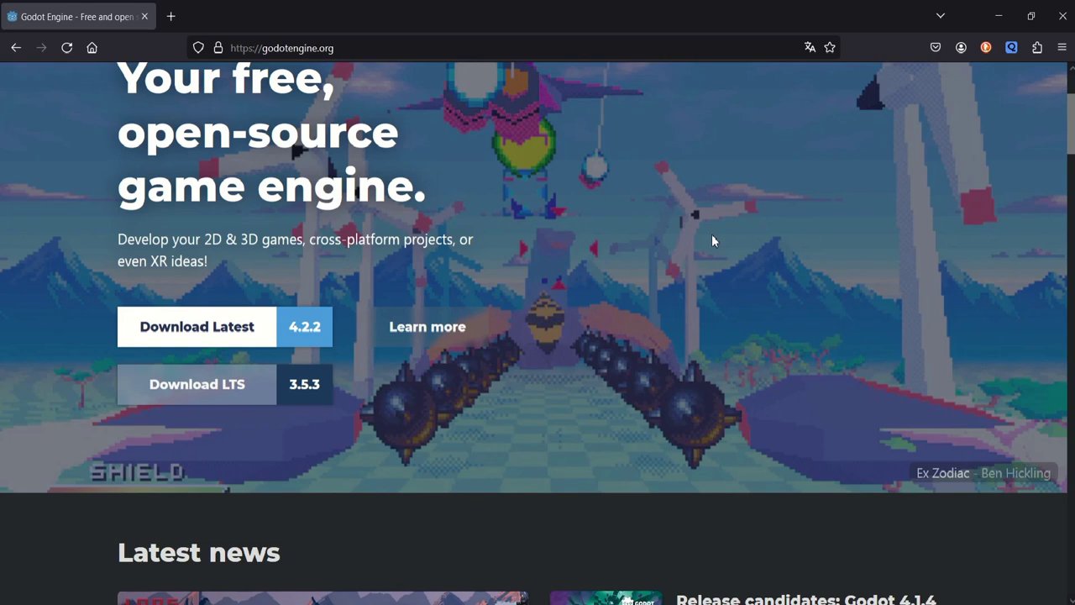
scroll(692, 286, down, 2)
scroll(697, 277, down, 2)
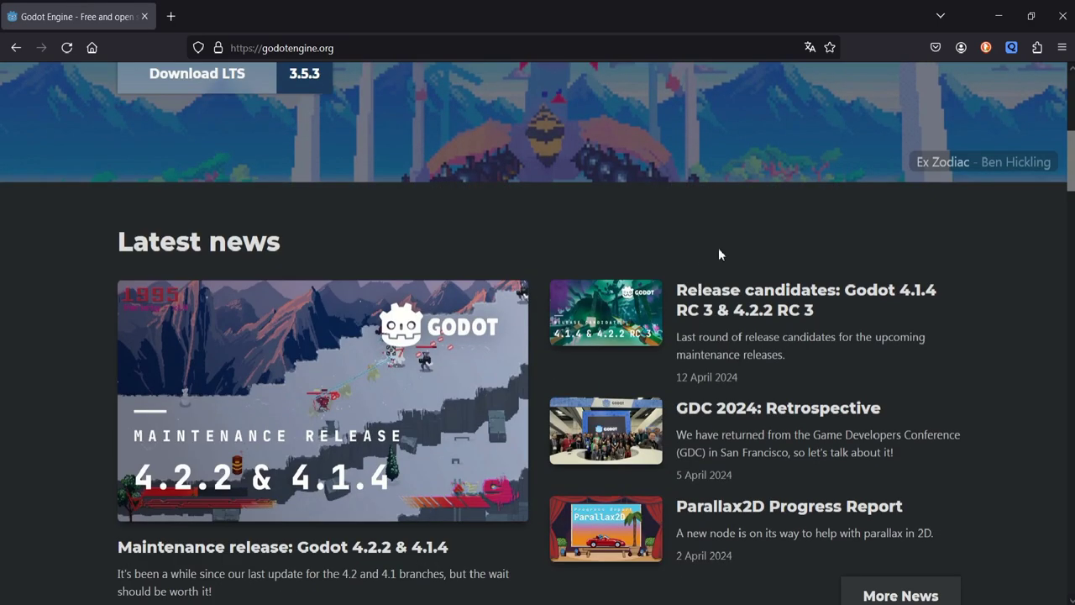
scroll(692, 230, up, 5)
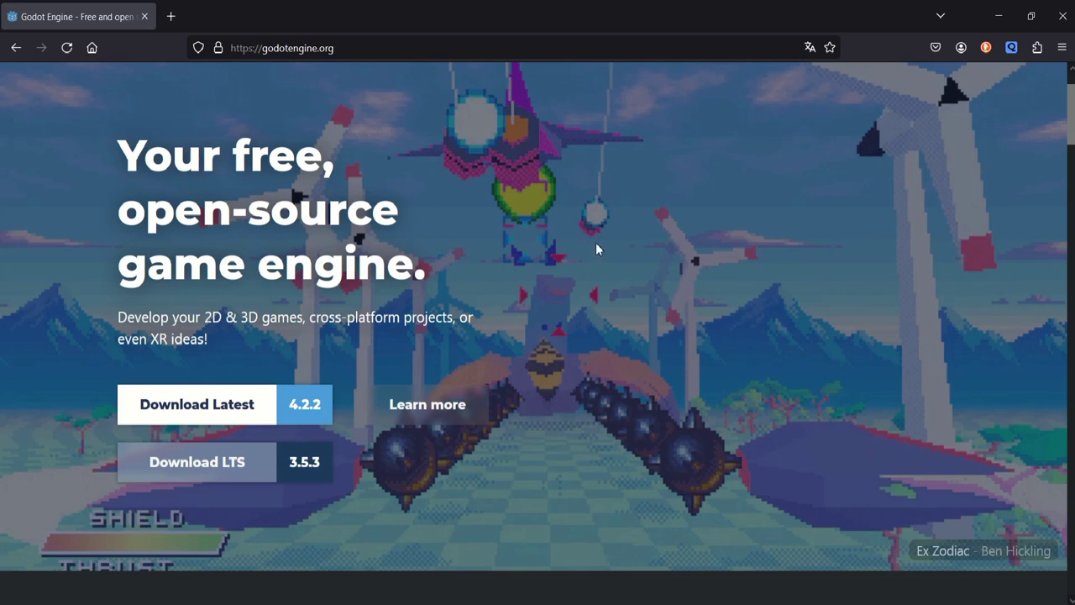
scroll(597, 245, down, 5)
scroll(617, 252, down, 4)
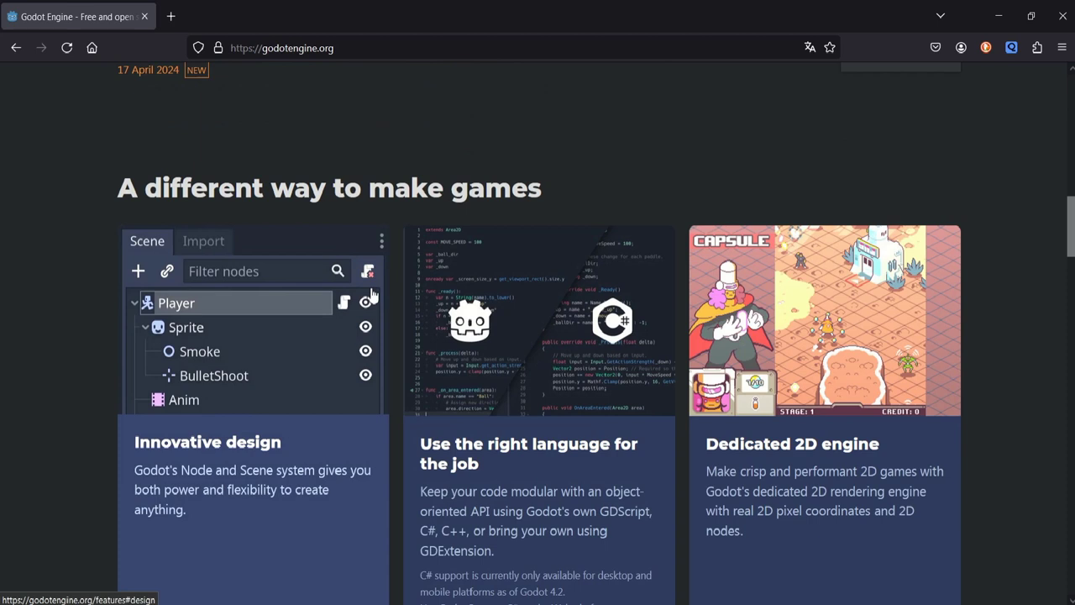
scroll(412, 215, up, 5)
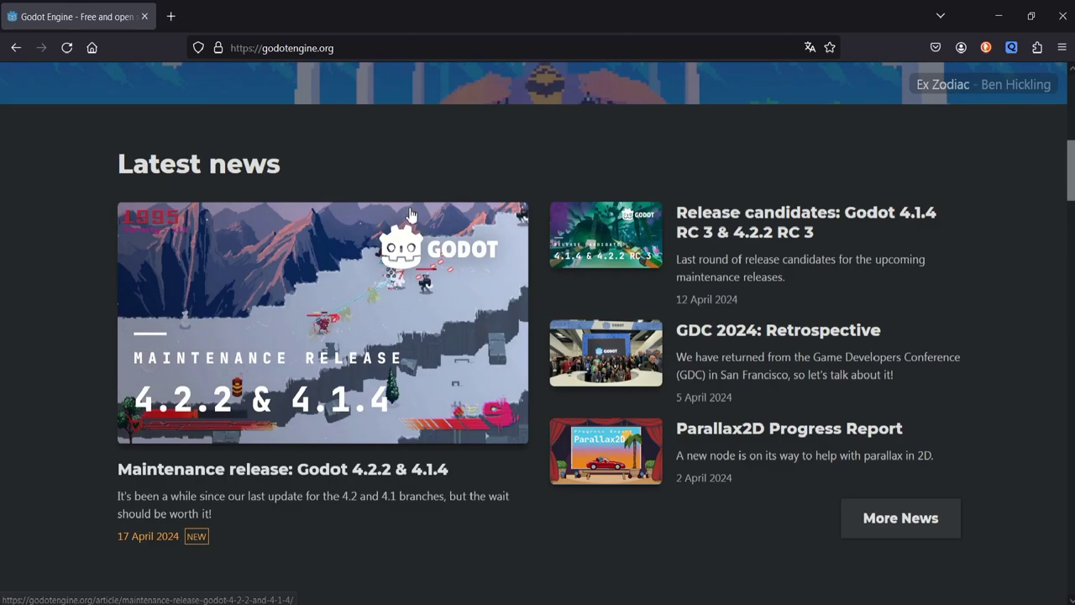
scroll(412, 215, up, 6)
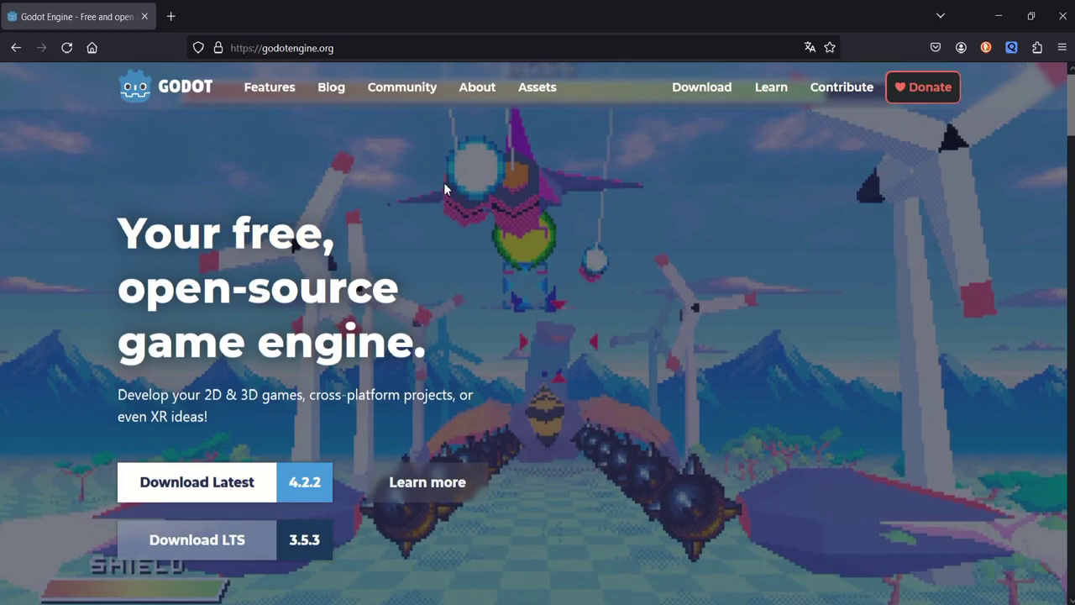
scroll(444, 182, down, 10)
scroll(443, 180, down, 7)
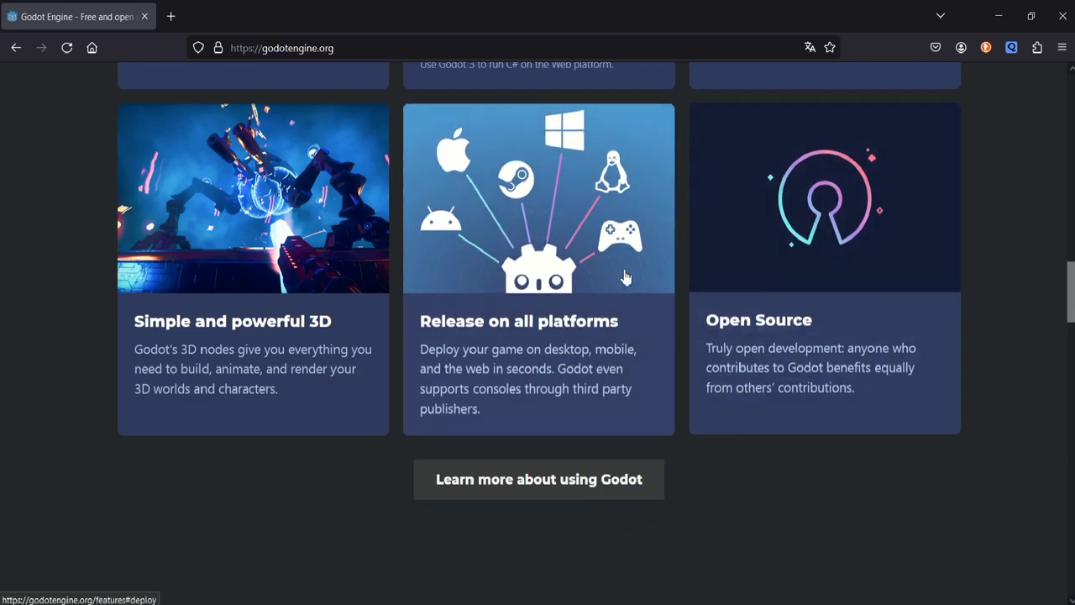
scroll(647, 290, up, 4)
scroll(654, 287, up, 15)
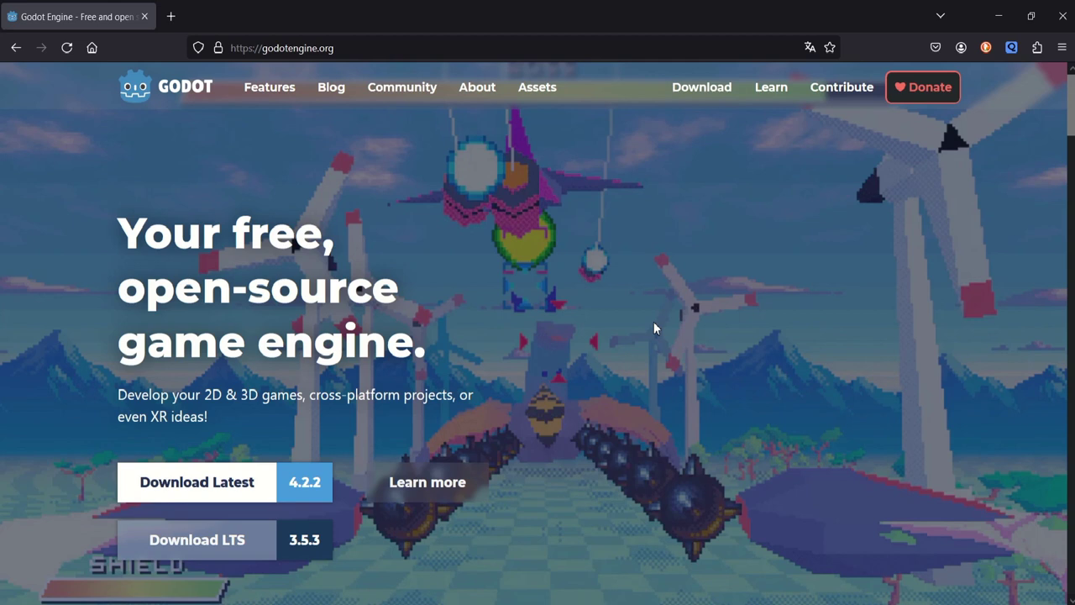
- Open the Download page and review Godot 4.2.2 requirements and all downloads
click(697, 84)
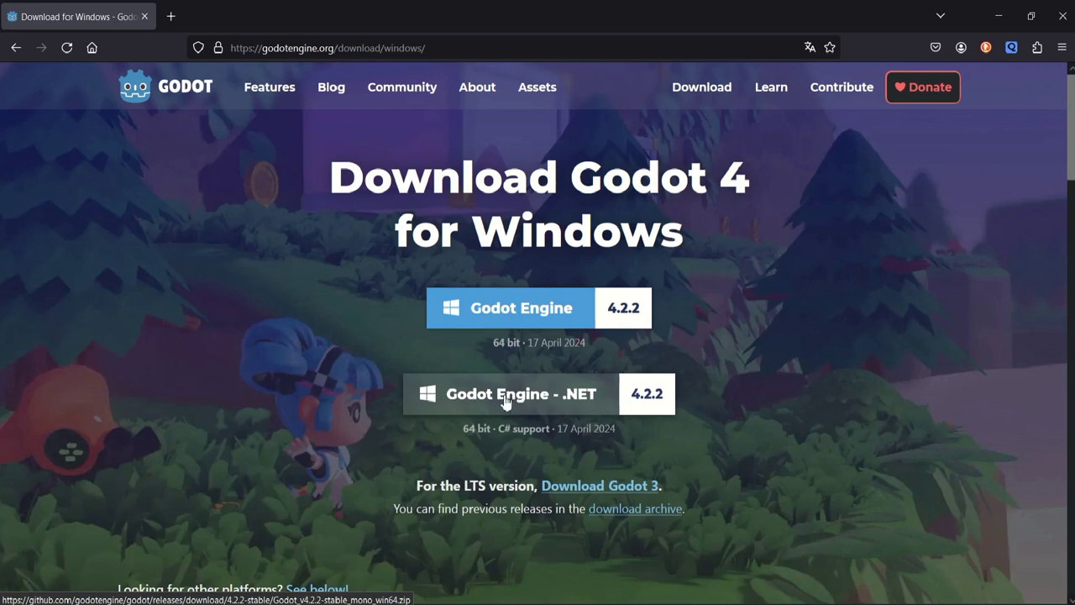
scroll(594, 345, down, 2)
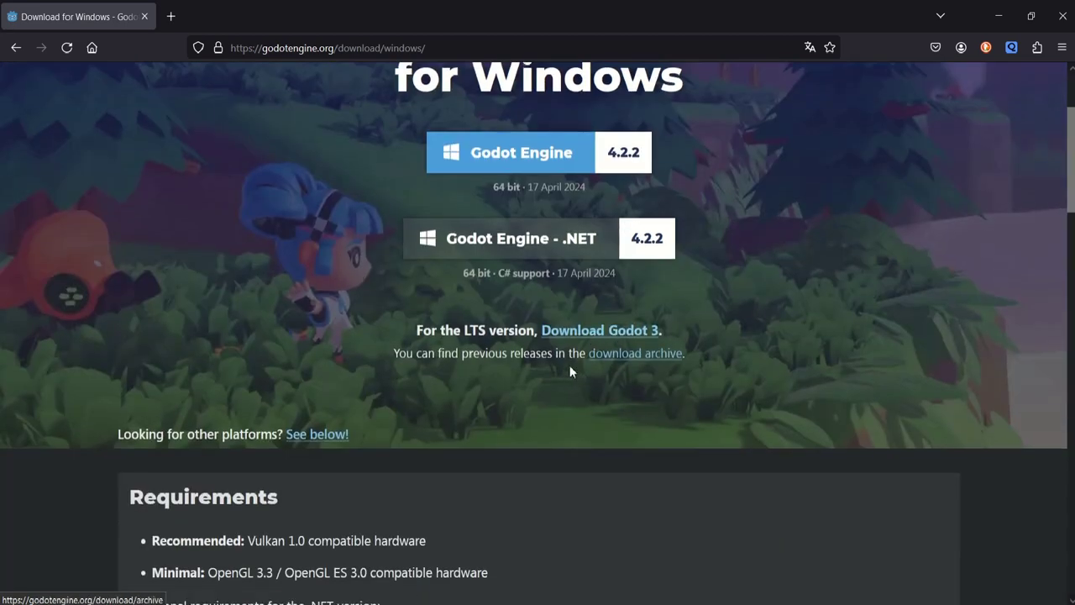
scroll(571, 346, down, 3)
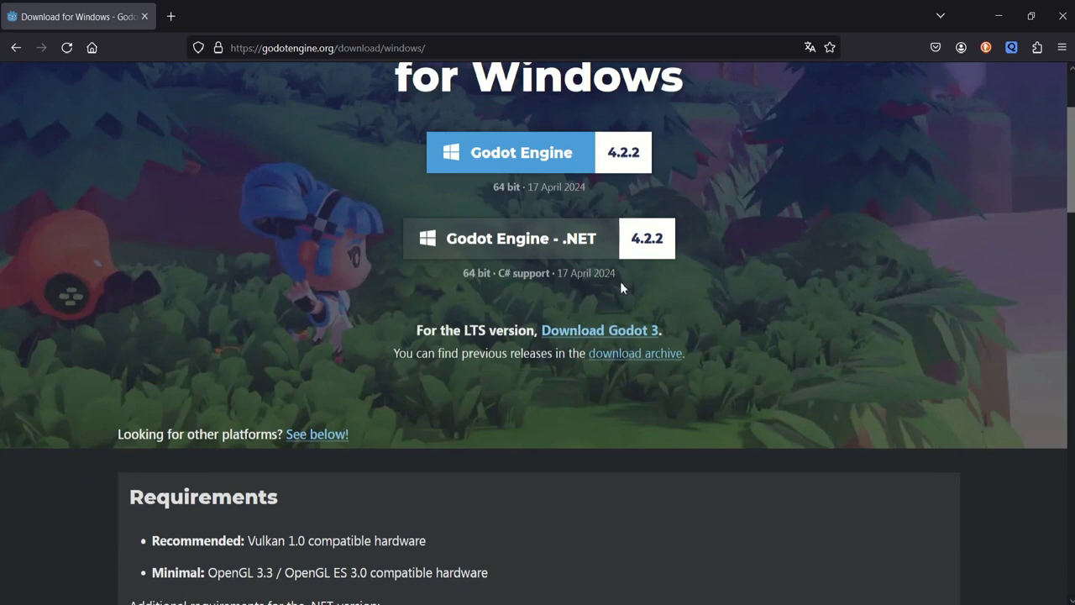
scroll(474, 308, down, 5)
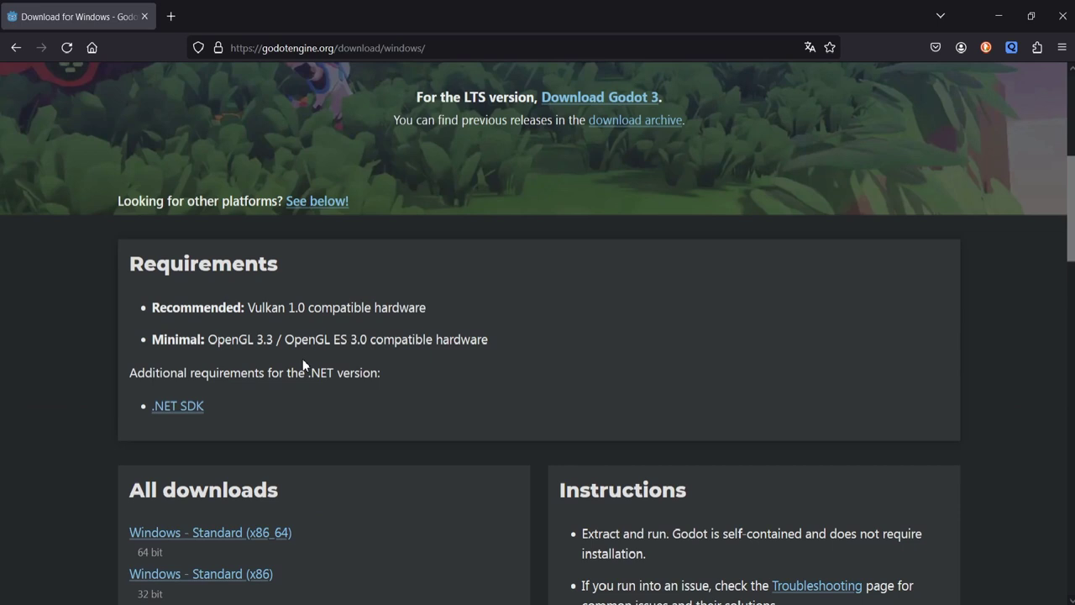
scroll(443, 355, up, 8)
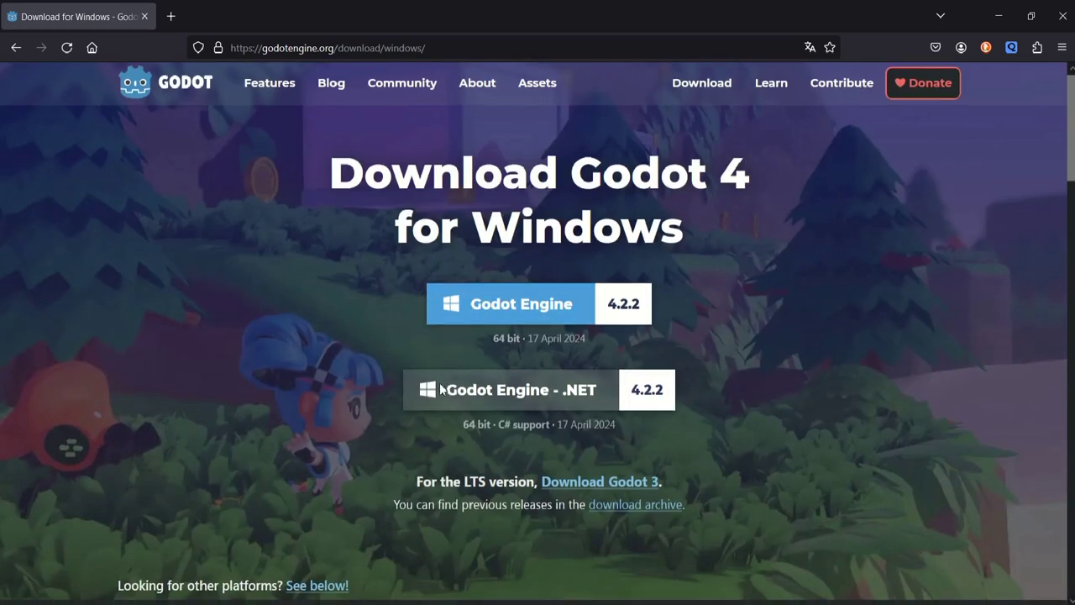
scroll(420, 382, down, 8)
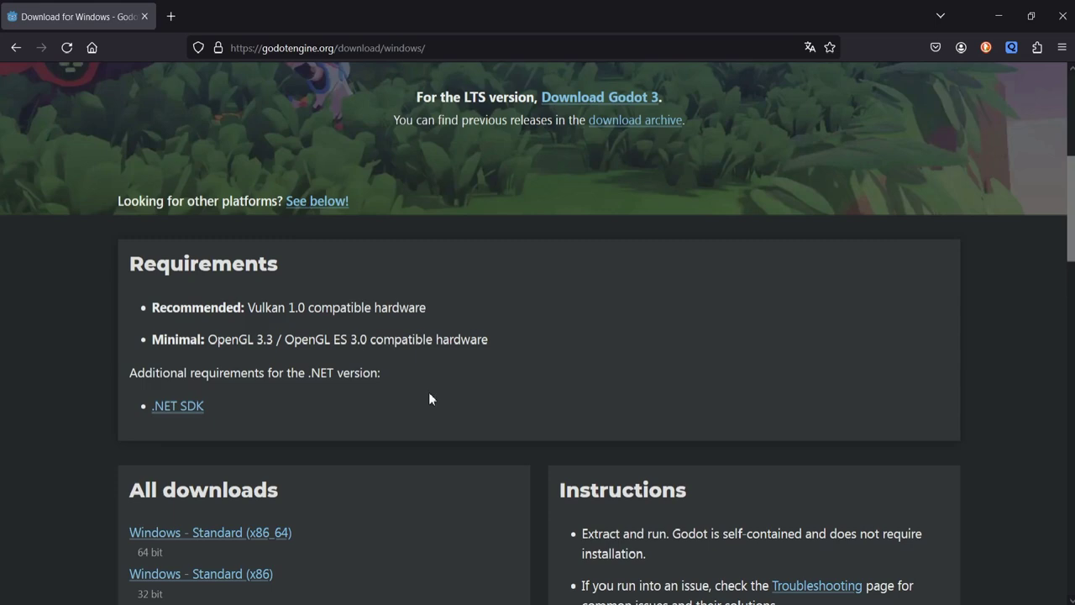
scroll(458, 388, down, 5)
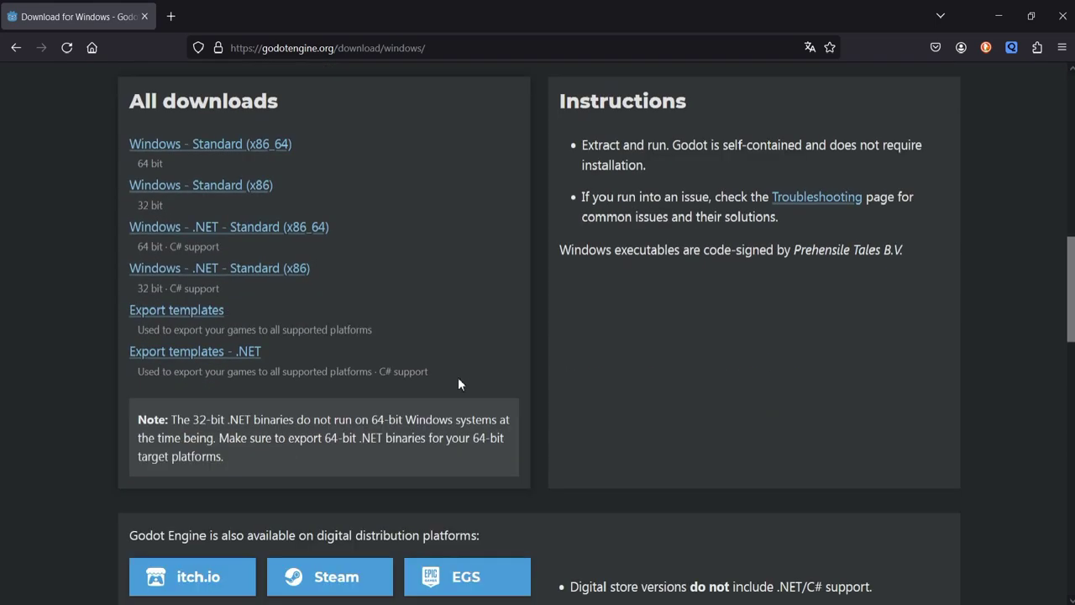
scroll(458, 382, down, 2)
scroll(461, 386, up, 5)
scroll(461, 391, up, 2)
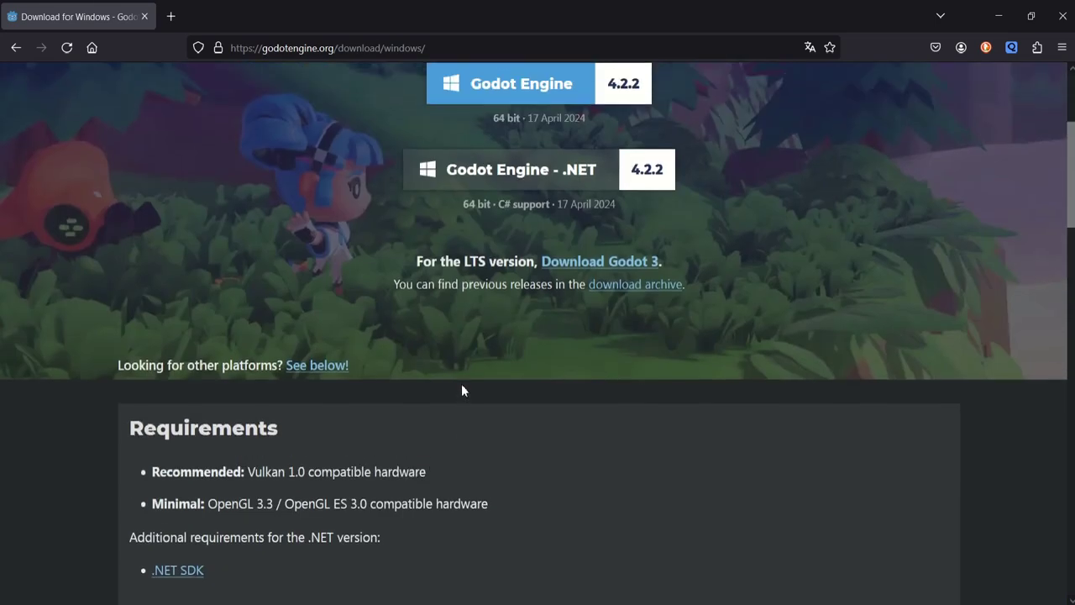
scroll(462, 390, up, 3)
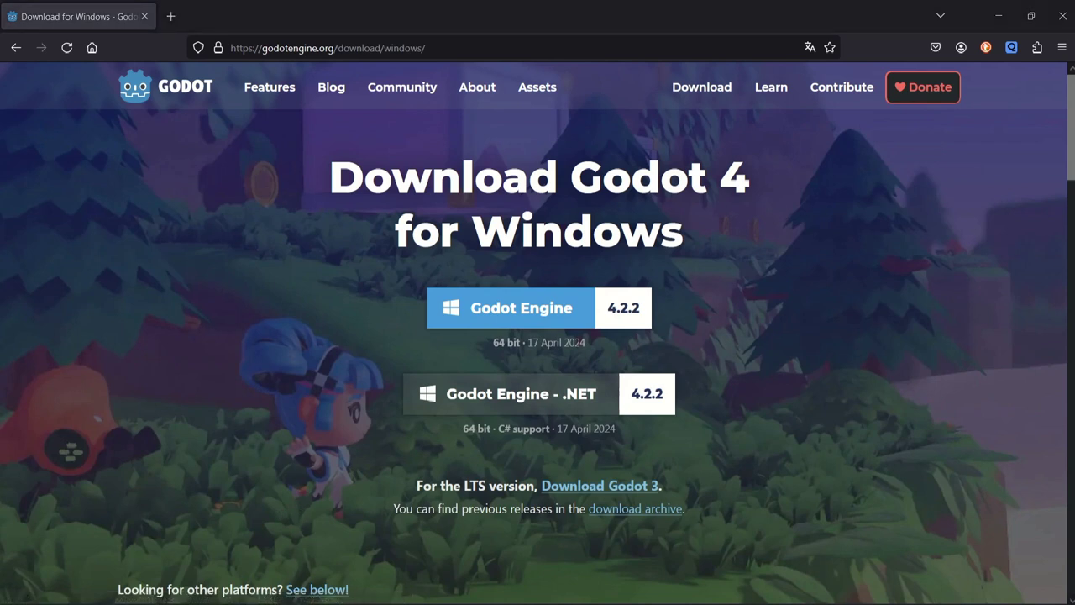
- Launch Godot 3.5.1 from the Windows search
key(super+s)
text(g)
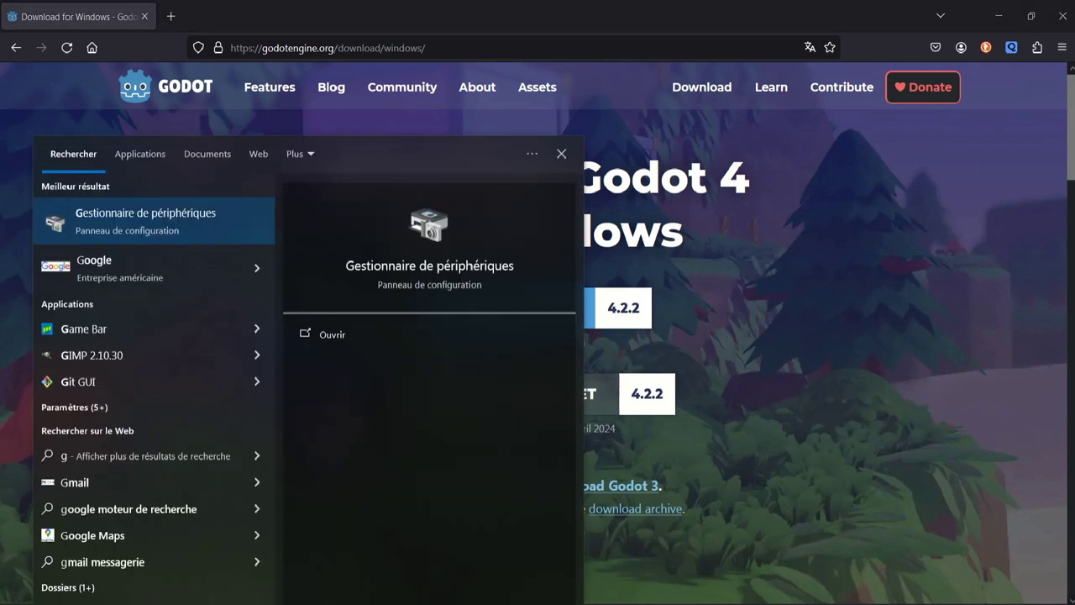
text(odot)
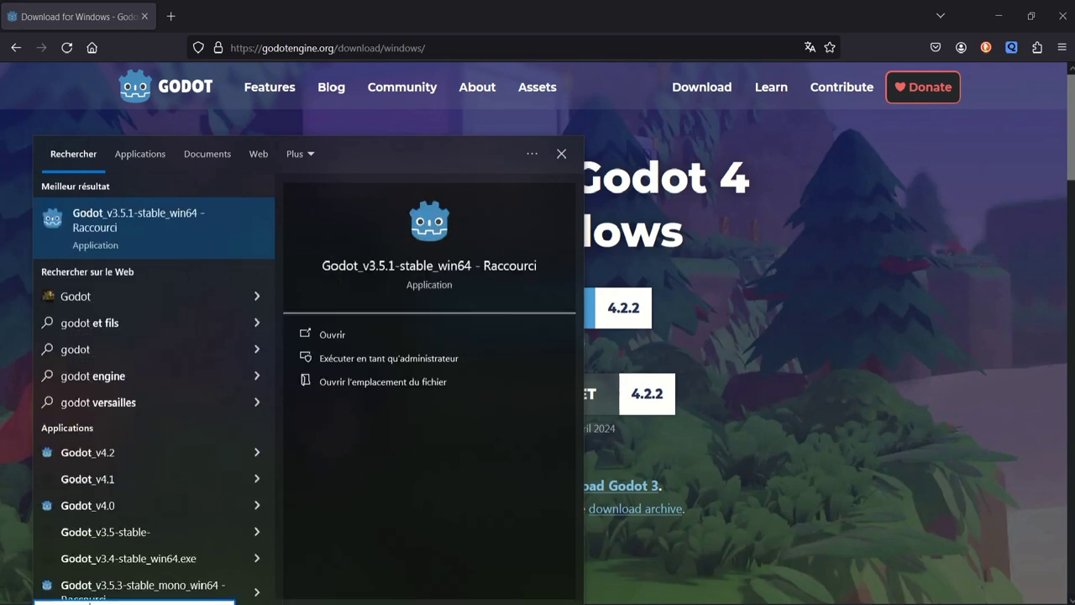
click(103, 226)
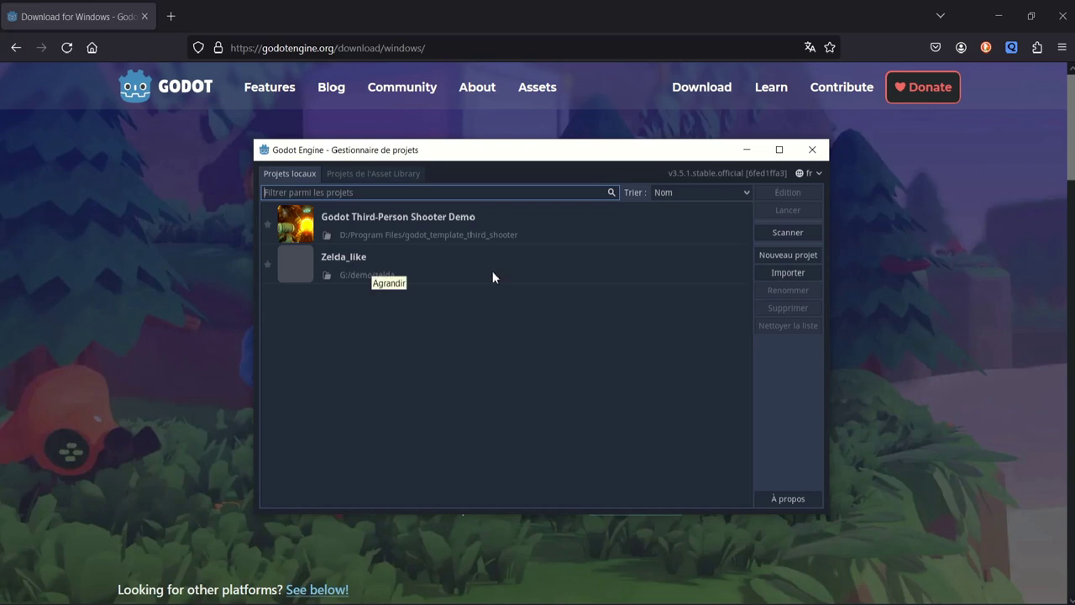
- Remove the old Zelda_like project from the project list
click(397, 268)
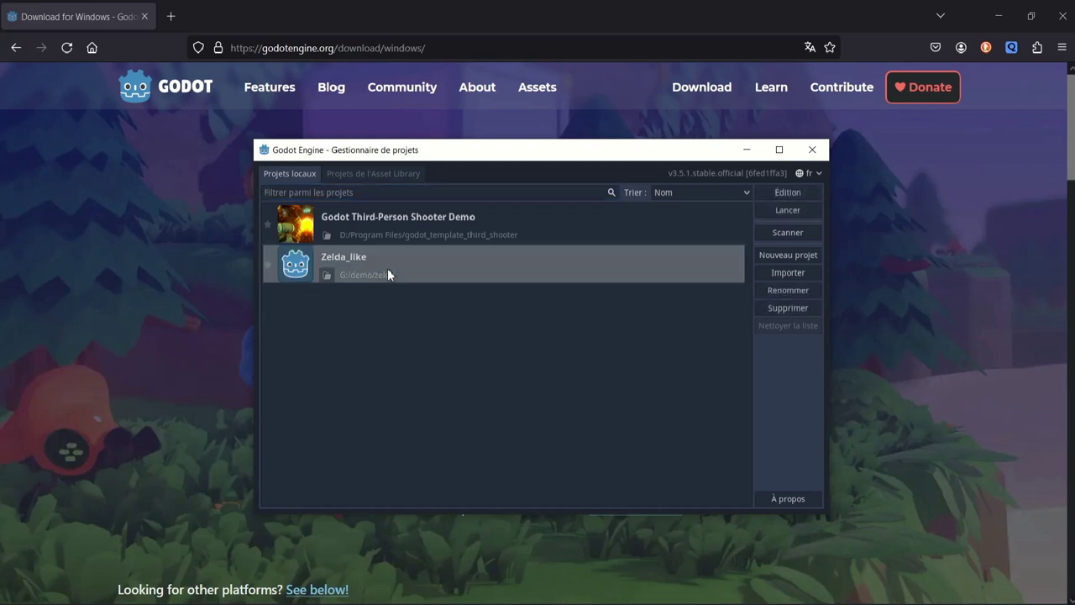
click(787, 309)
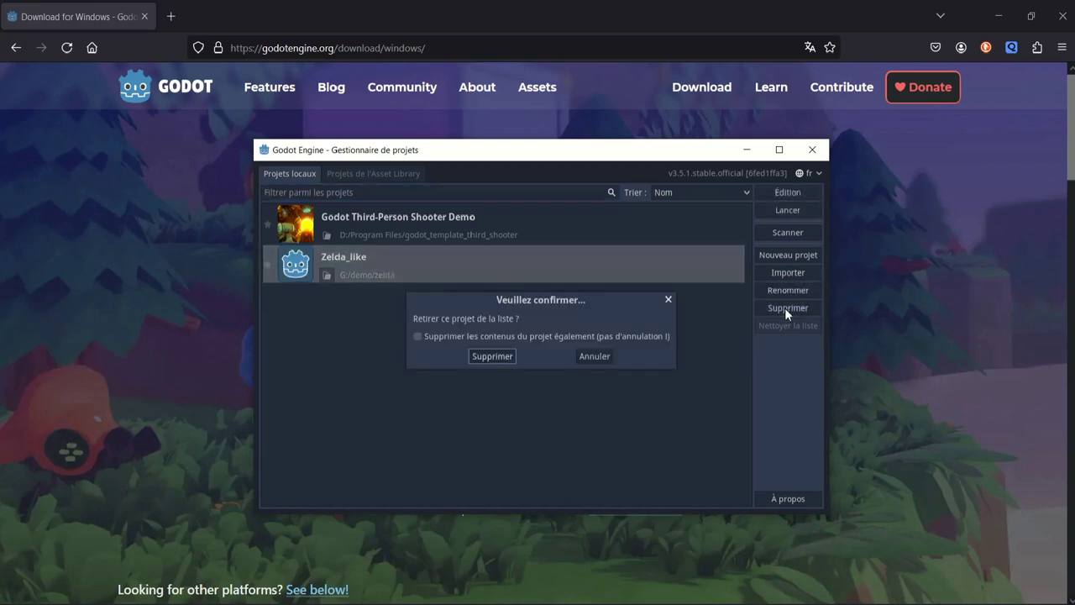
click(492, 356)
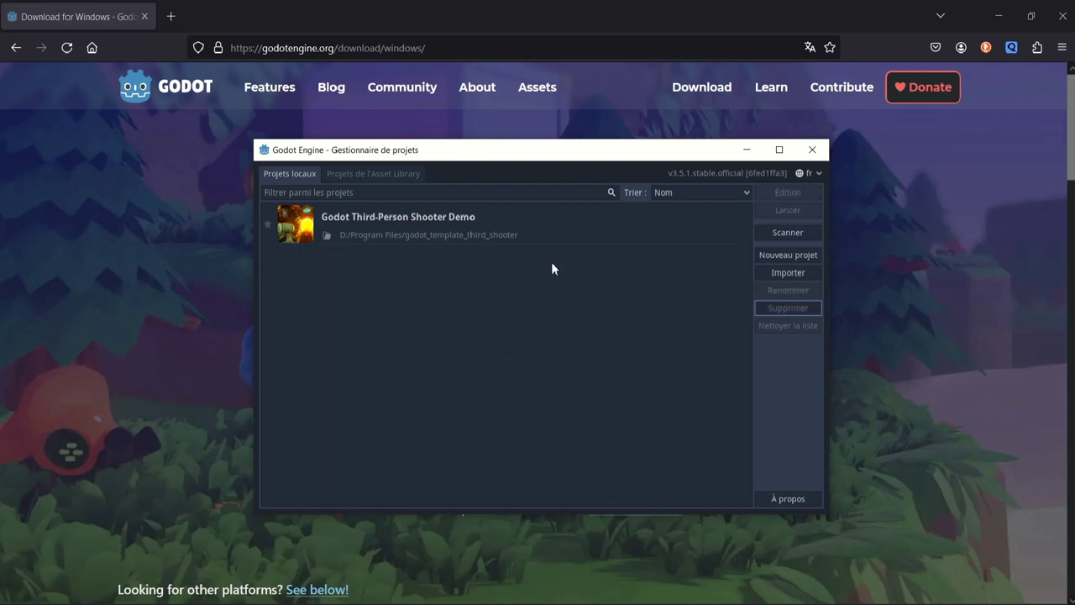
- Start a new project and browse to the demo folder on the G: drive
click(776, 256)
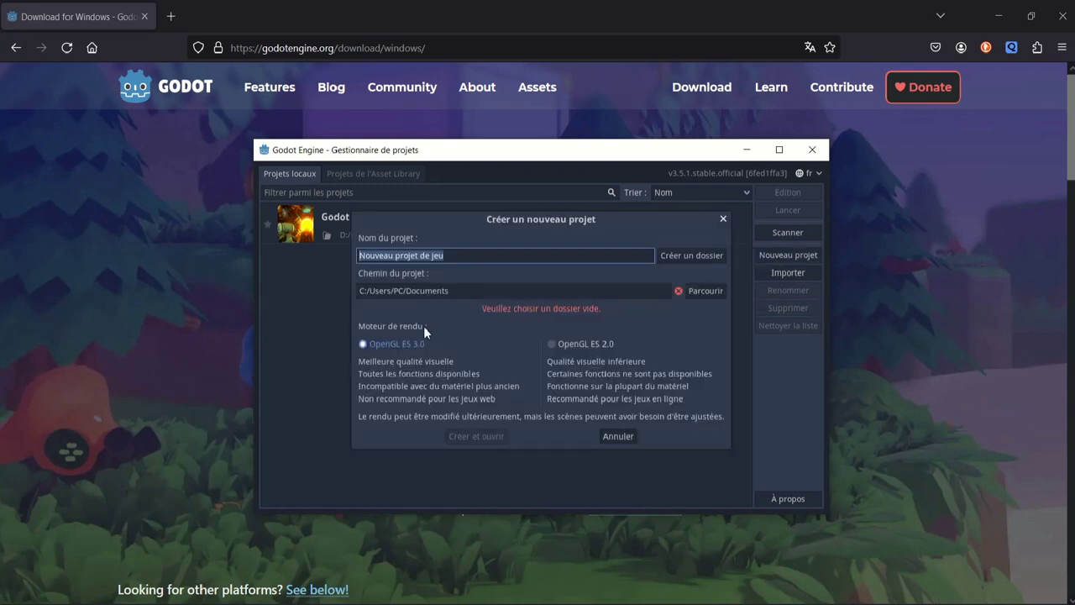
click(710, 290)
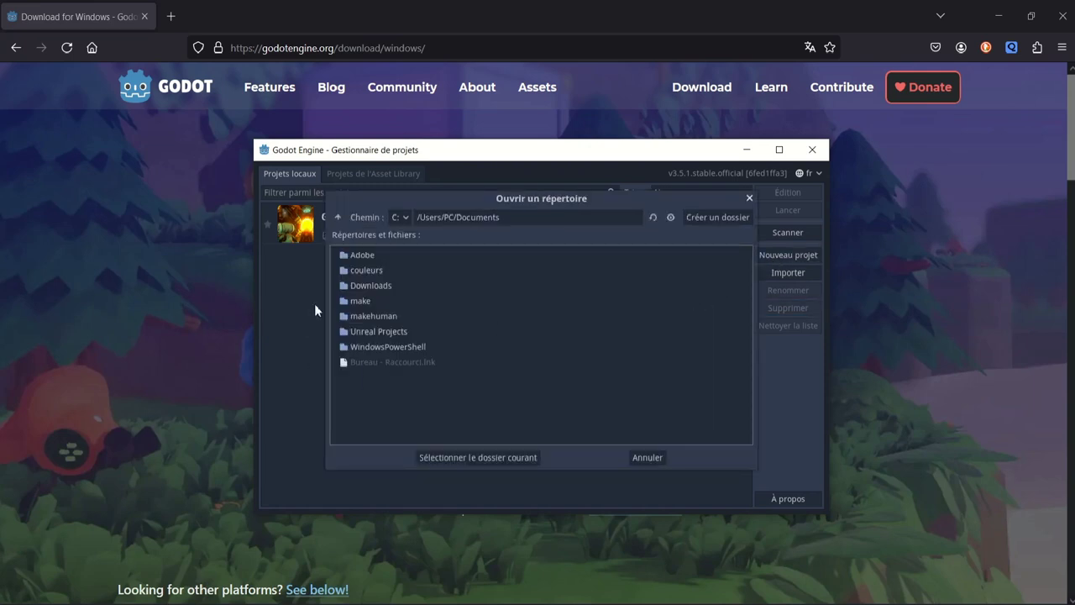
click(402, 218)
click(396, 290)
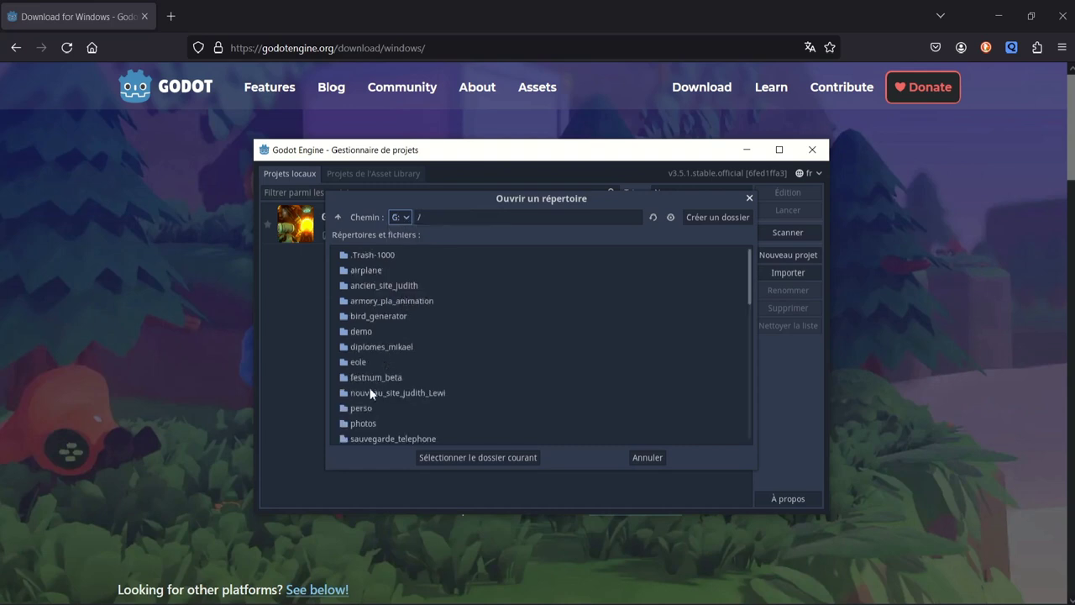
double_click(360, 332)
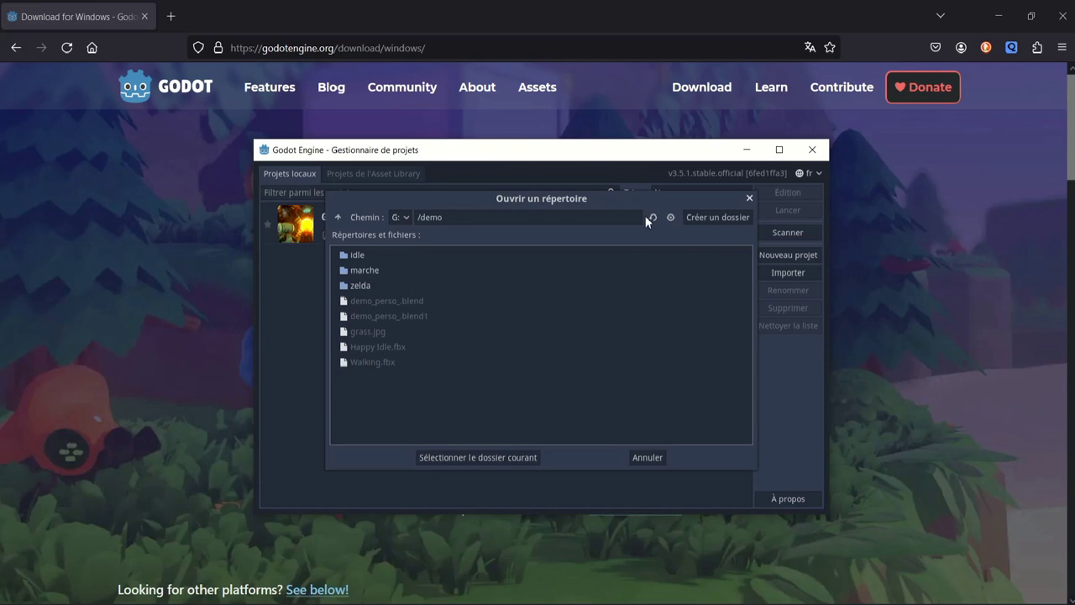
- Create a zelda_like folder there, use it as the project folder, and open the project
click(690, 217)
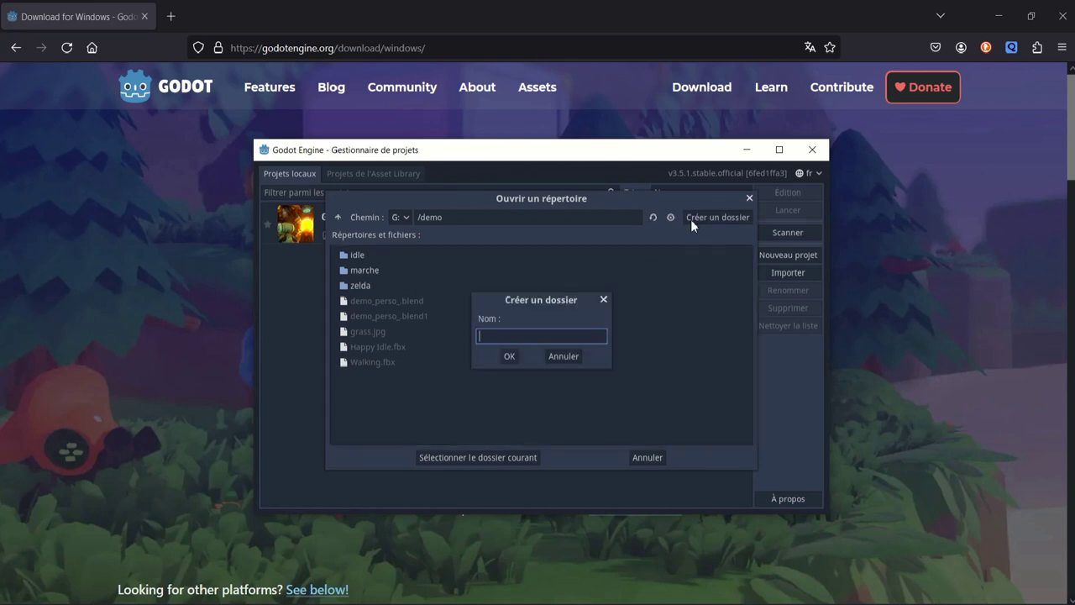
text(zelda_like)
click(509, 359)
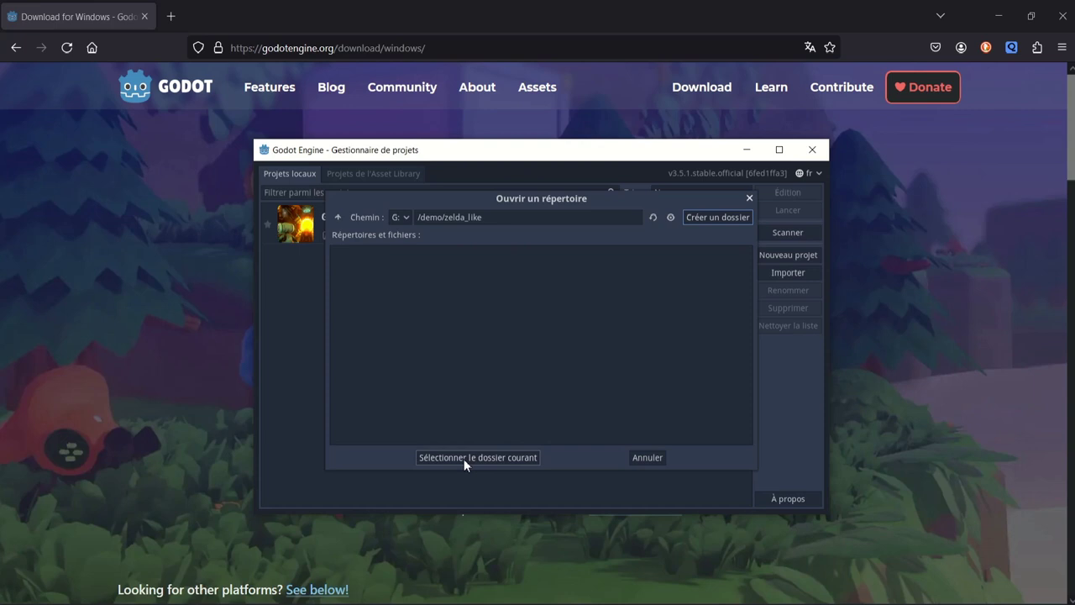
click(464, 459)
click(476, 439)
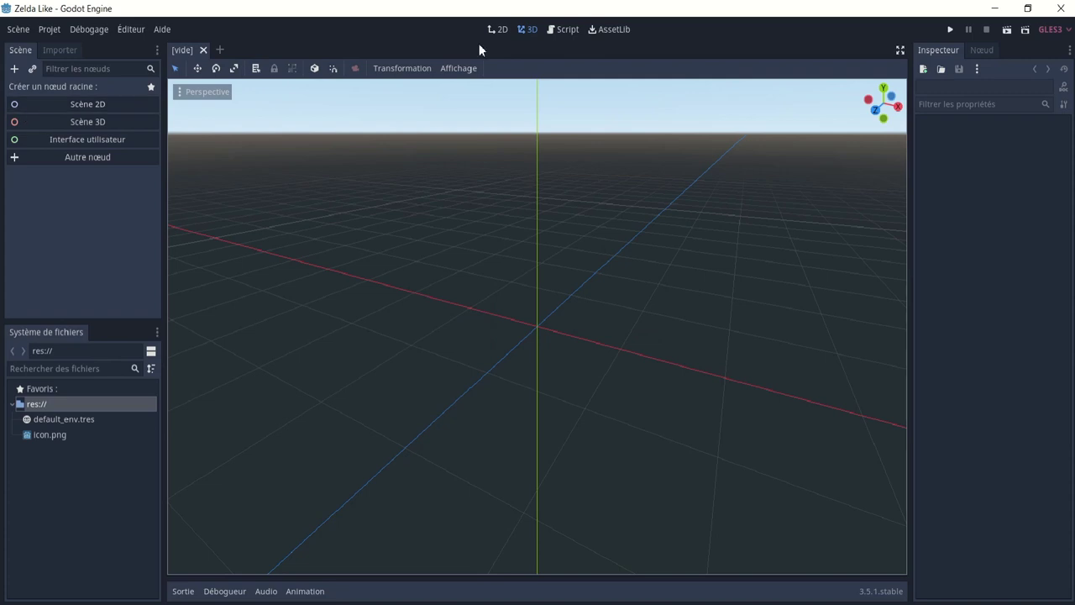
- Create a Node2D root node and rename it zelda
click(500, 30)
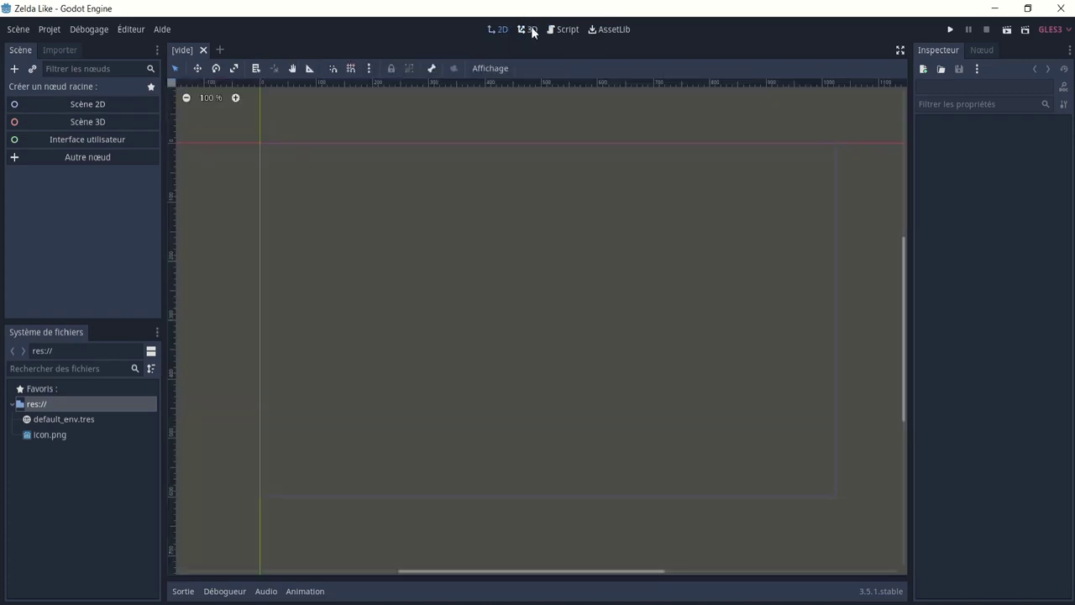
click(531, 30)
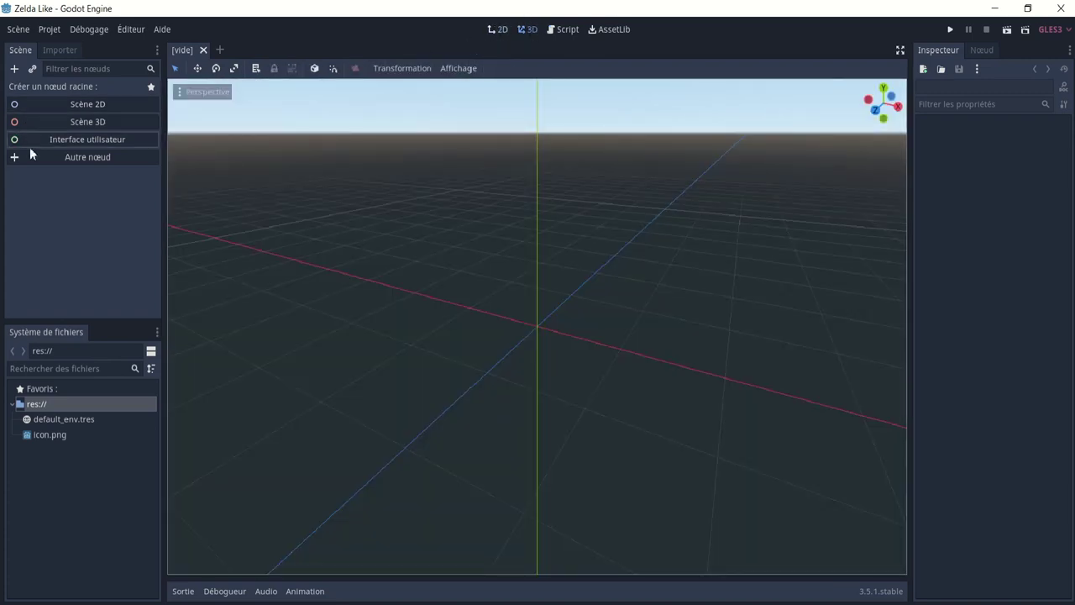
click(36, 102)
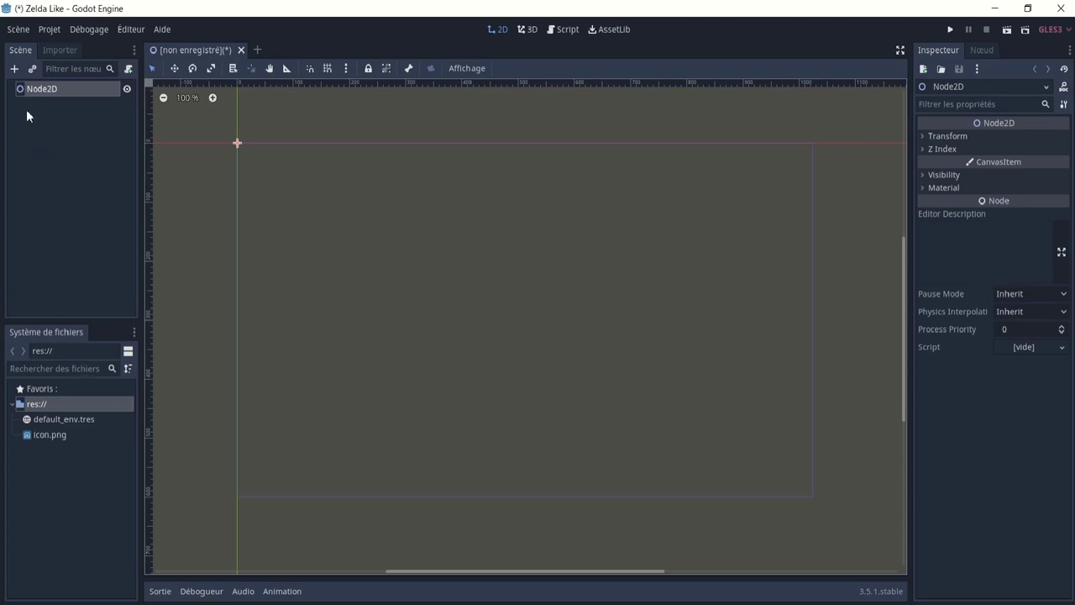
double_click(51, 91)
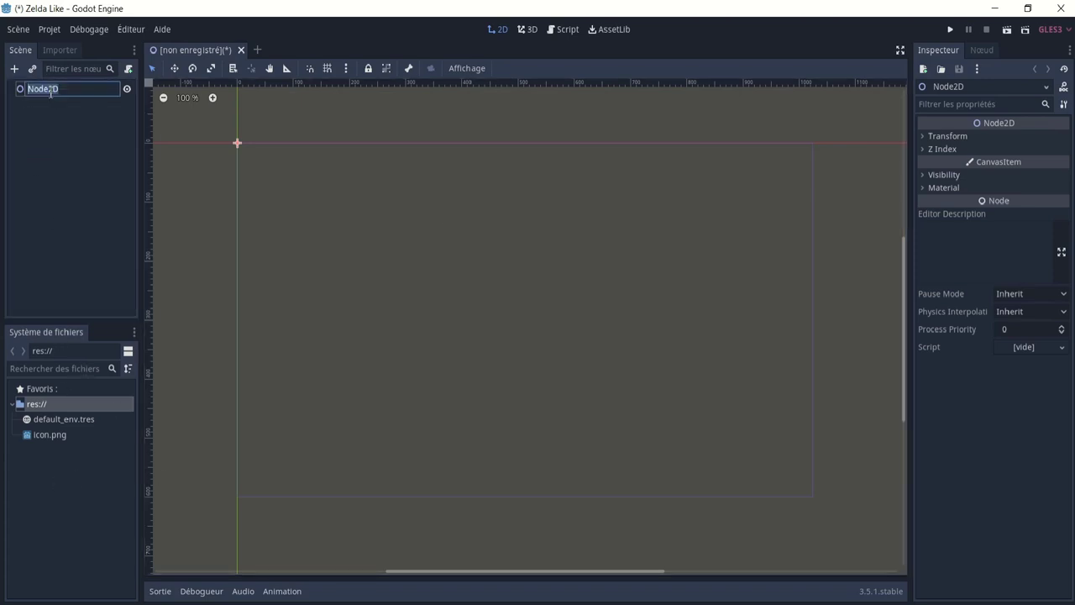
text(zelda)
click(216, 181)
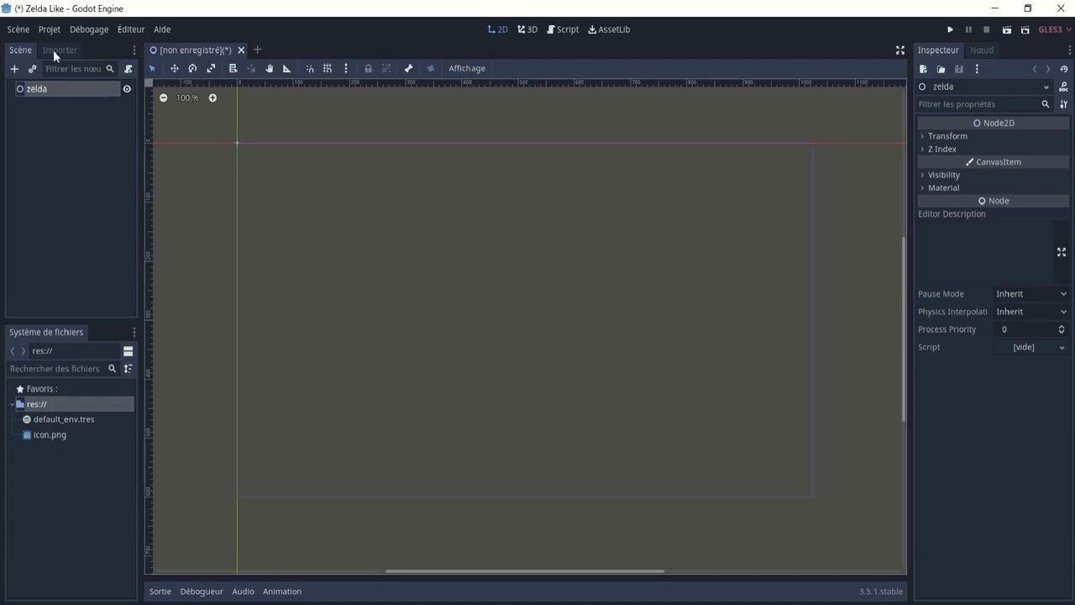
click(13, 31)
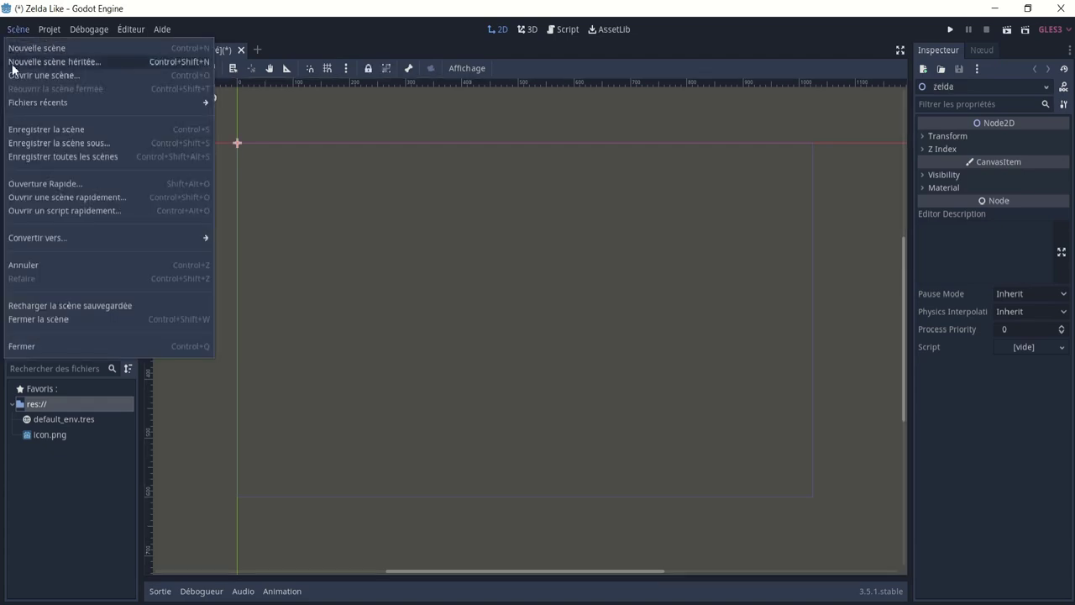
- Save the scene as zelda.tscn in res://
click(35, 127)
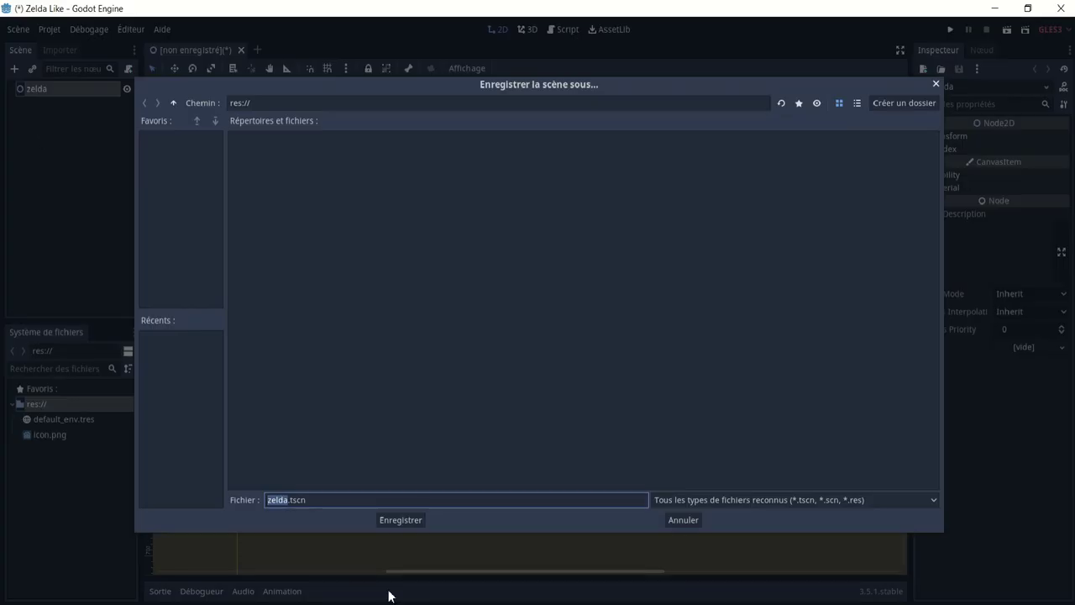
click(400, 519)
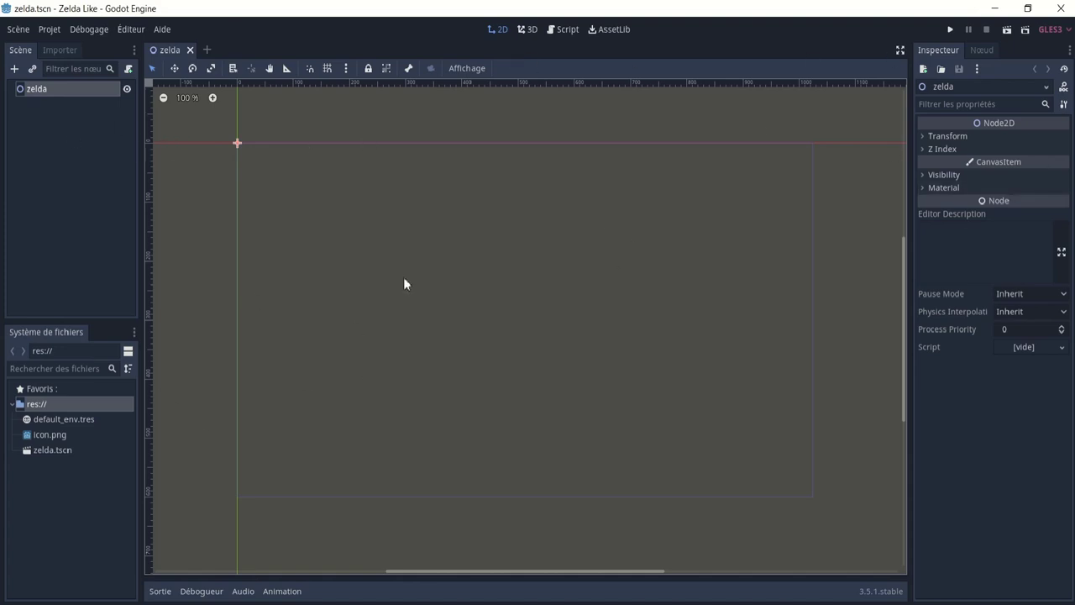
- Drop icon.png onto the canvas as a sprite, then delete the Icon node
click(34, 436)
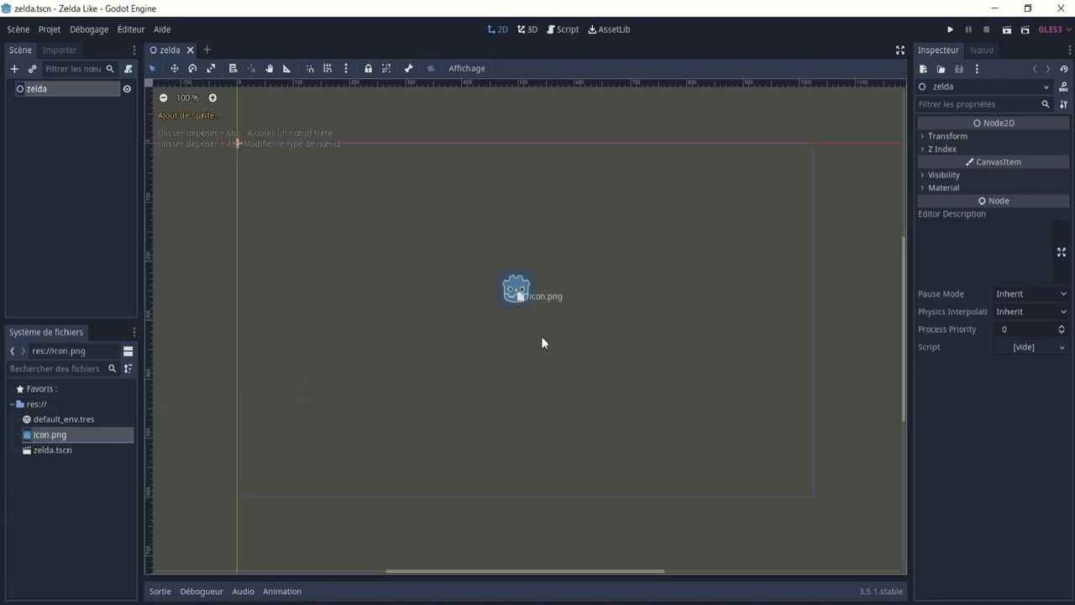
drag(33, 436, 516, 289)
scroll(494, 319, down, 2)
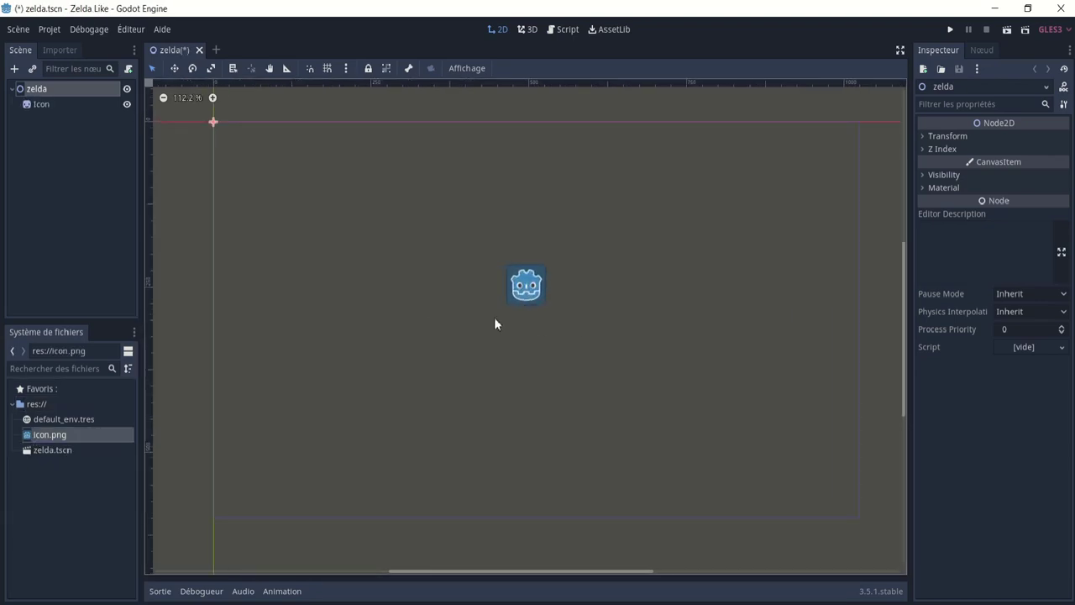
click(521, 284)
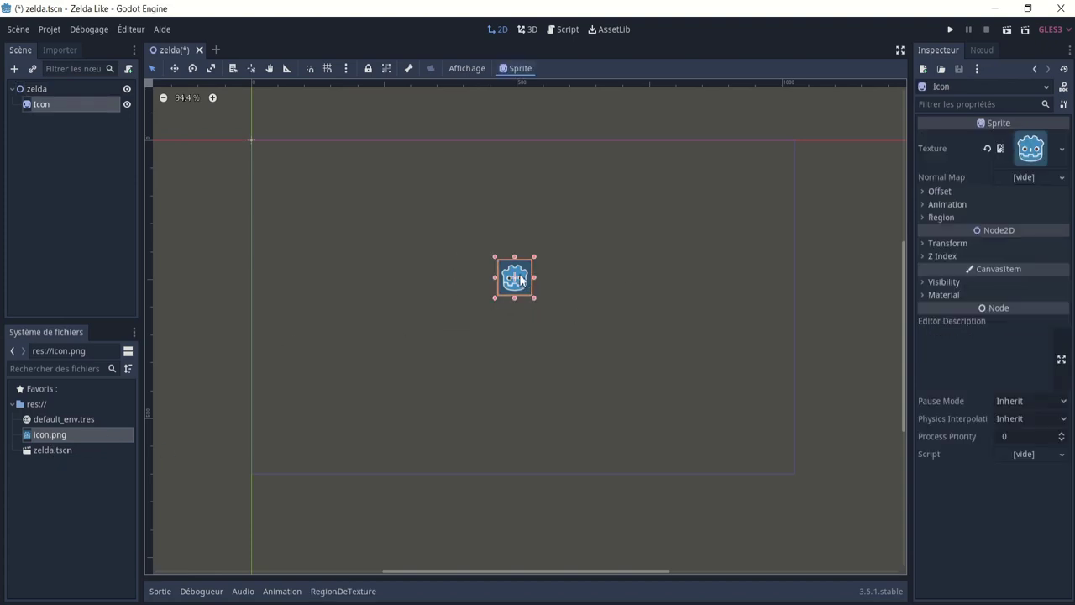
key(Delete)
click(511, 321)
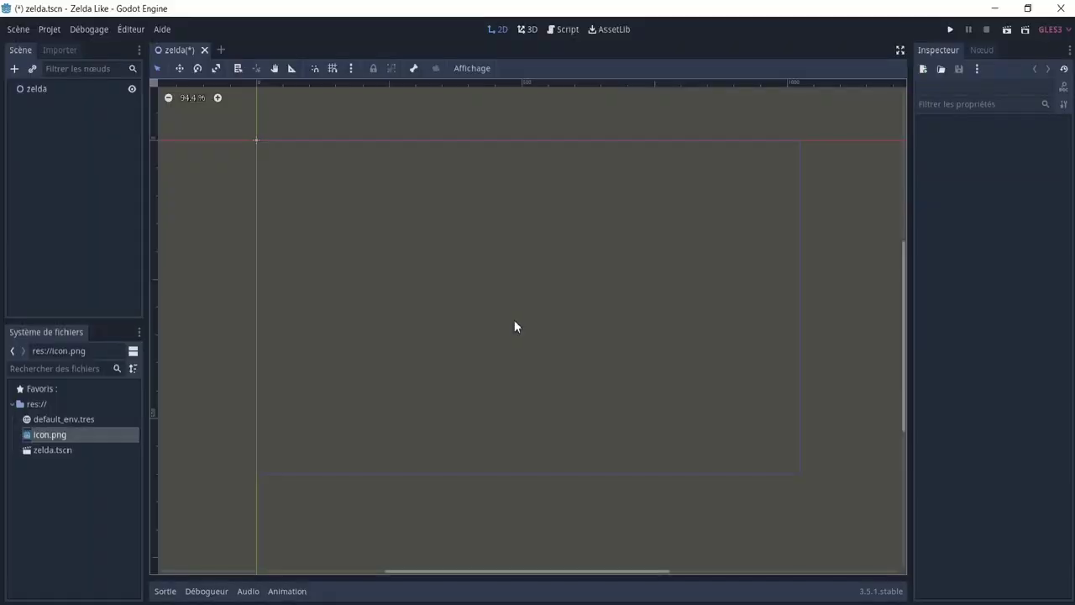
- Test-run the zelda scene and close the game window
click(1006, 34)
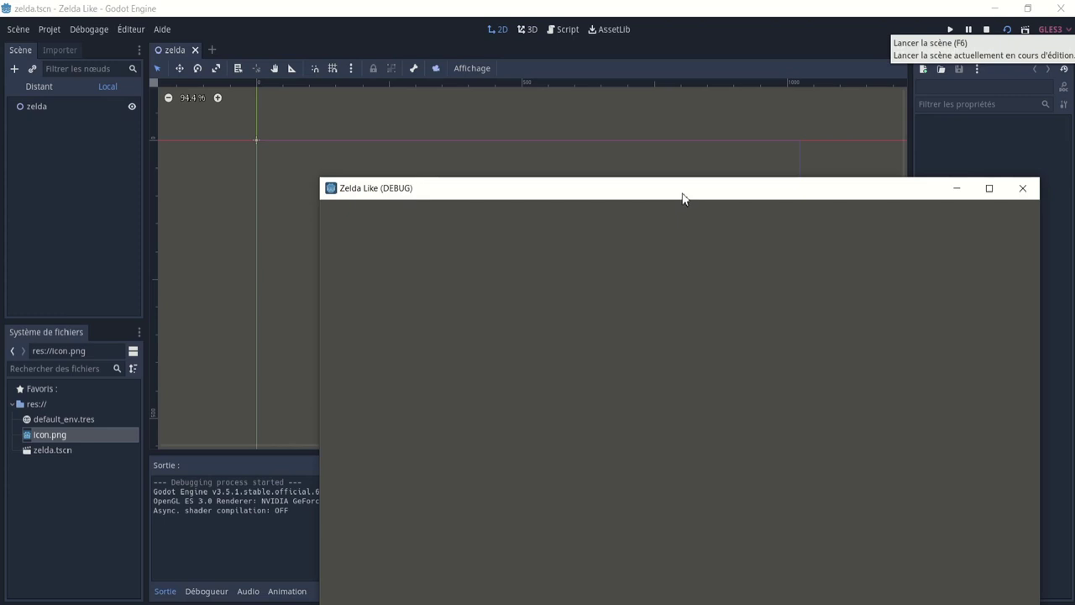
drag(693, 196, 579, 86)
click(906, 76)
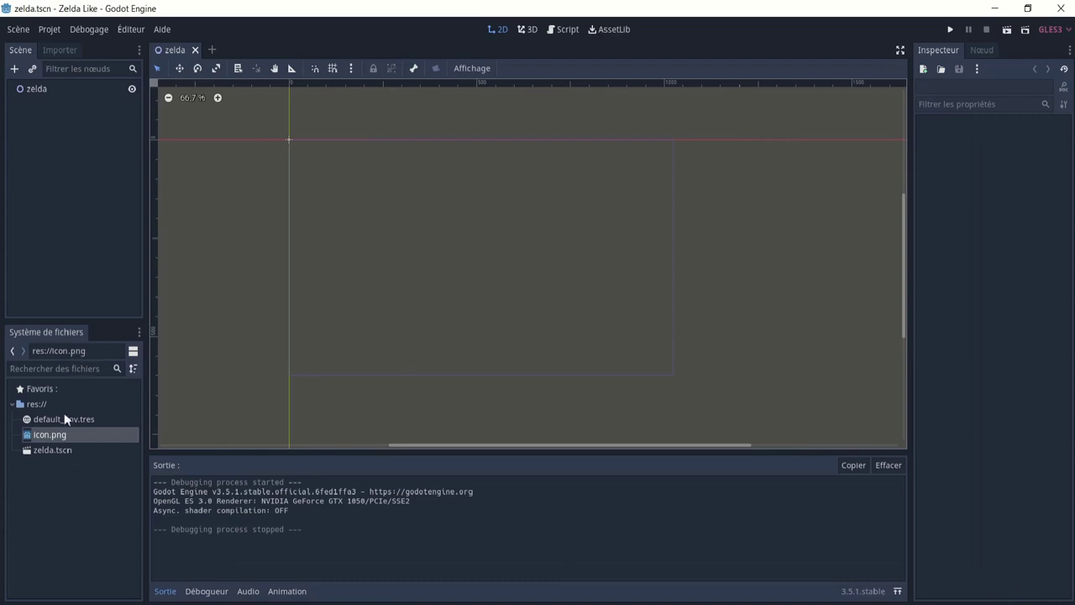
- Add a TextureRect child under zelda and stretch it to 1024×596
click(35, 89)
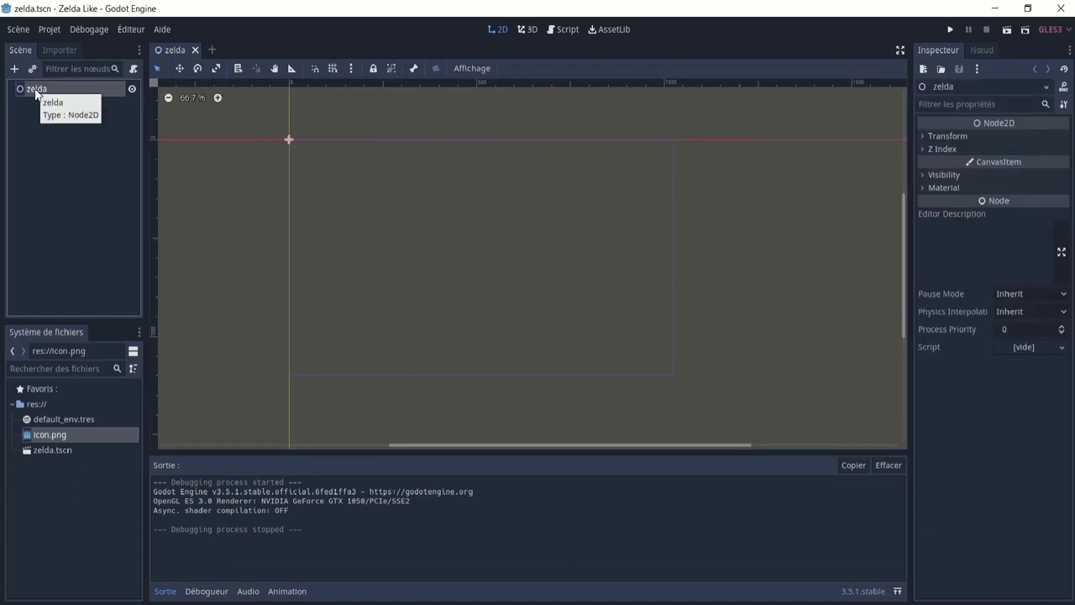
key(ctrl+a)
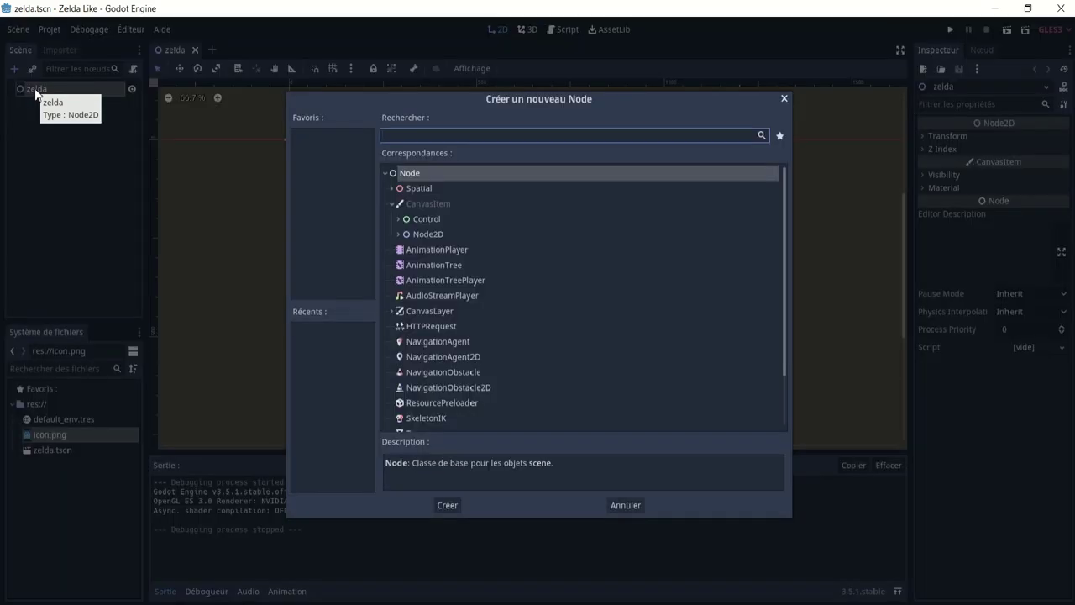
text(tex)
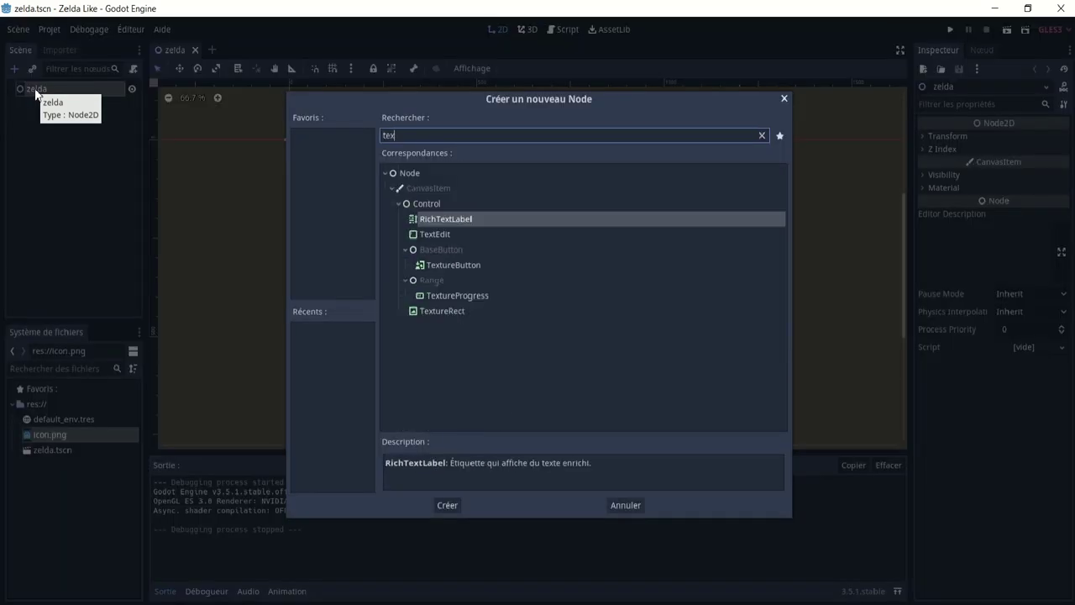
click(435, 299)
click(436, 311)
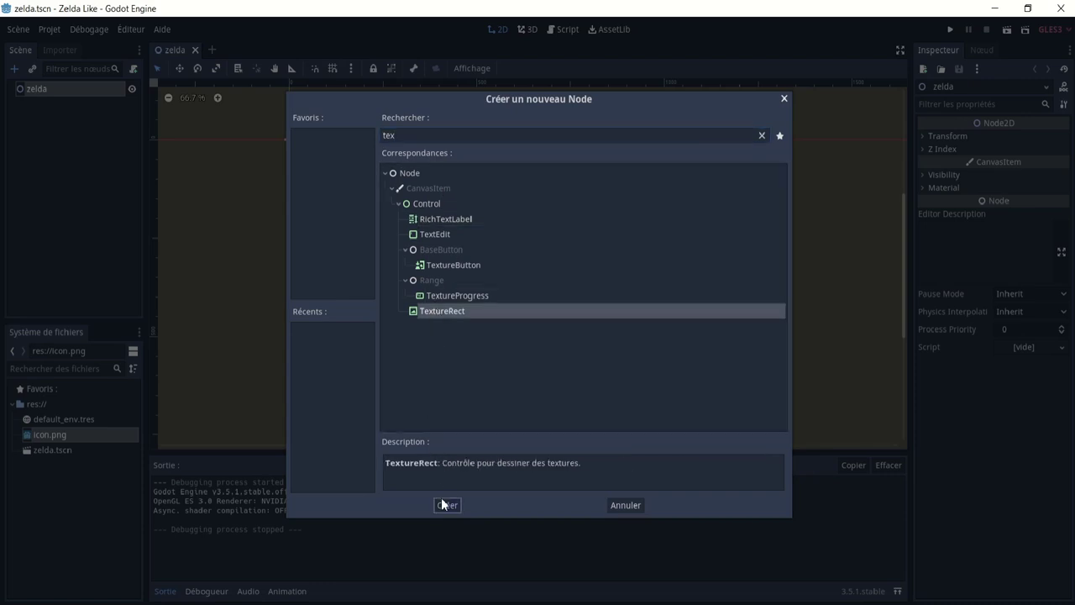
click(442, 503)
drag(308, 158, 675, 377)
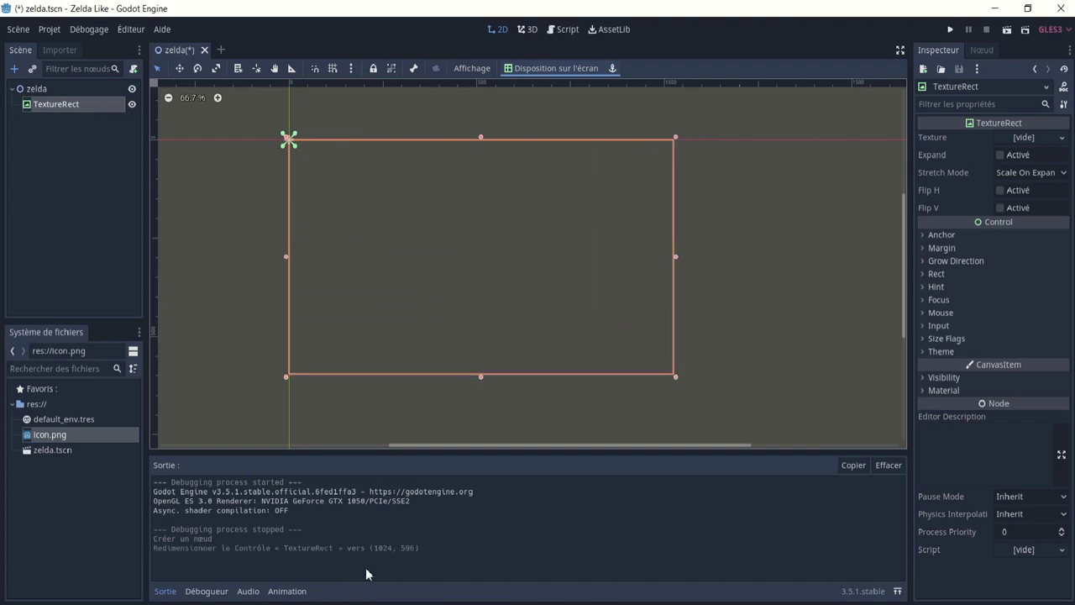
key(super+e)
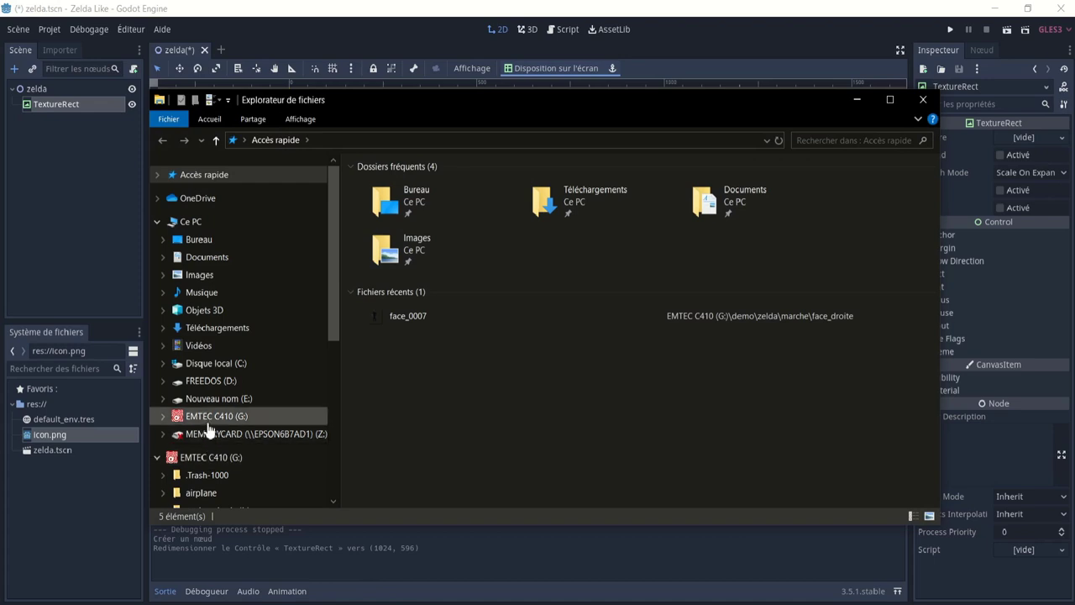
- Drag the grass image from G:\demo into Godot's FileSystem dock as grass.jpg
click(208, 420)
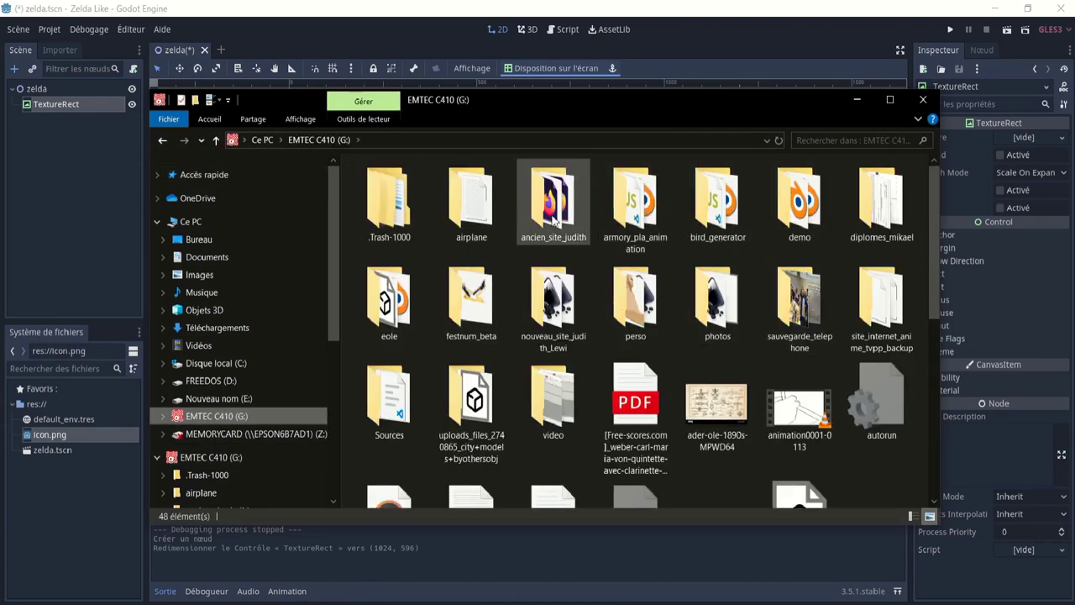
double_click(808, 198)
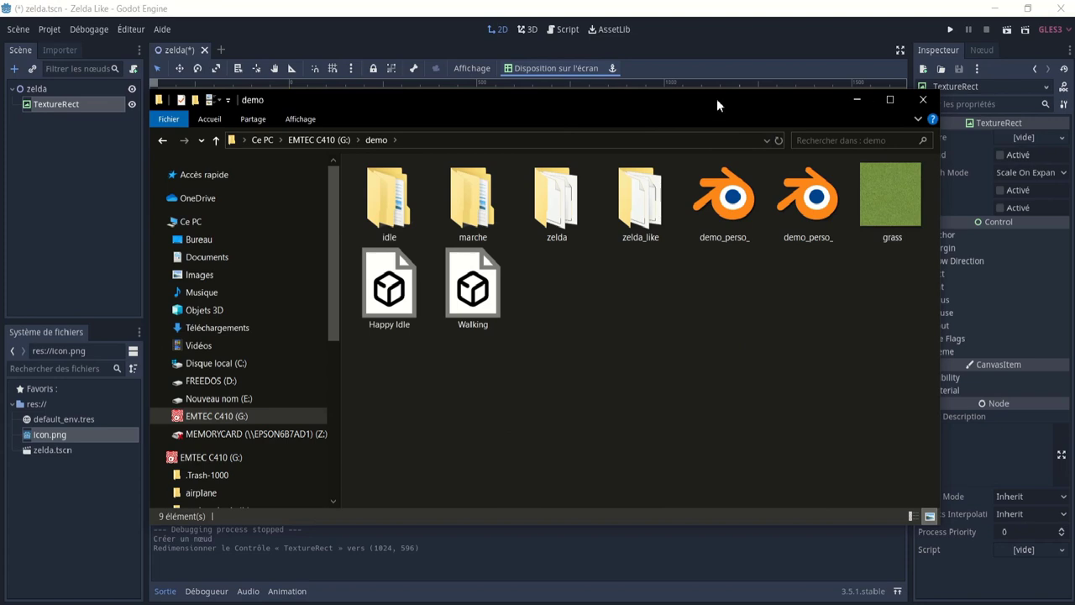
drag(717, 105, 869, 111)
click(1042, 201)
mouse_move(949, 272)
mouse_down()
mouse_move(12, 480)
mouse_move(33, 491)
mouse_up()
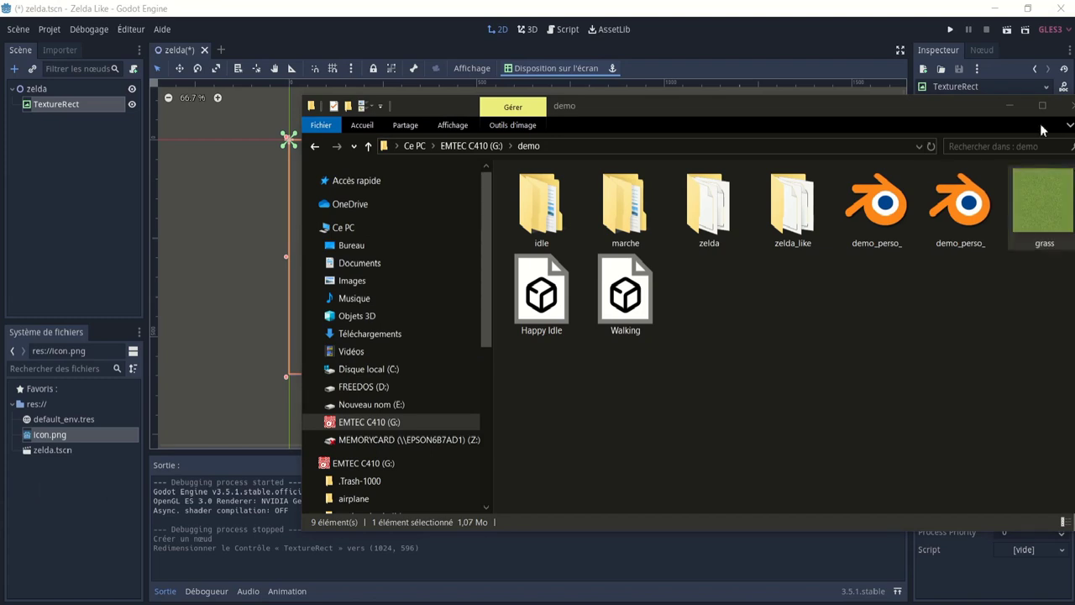
click(1010, 106)
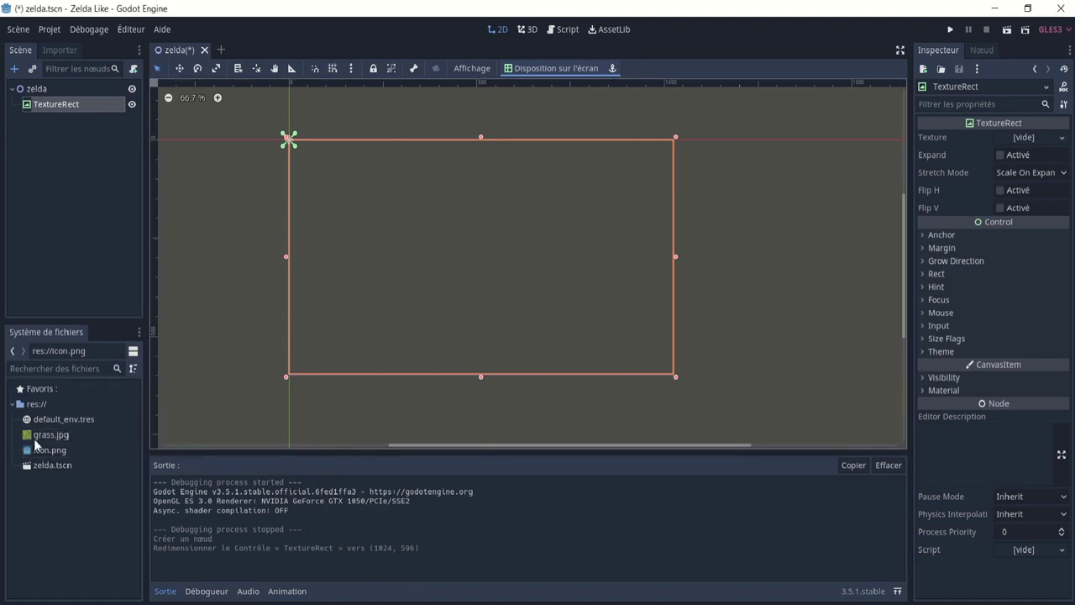
- Load grass.jpg as the TextureRect's texture and set its Stretch Mode to Tile
click(1061, 139)
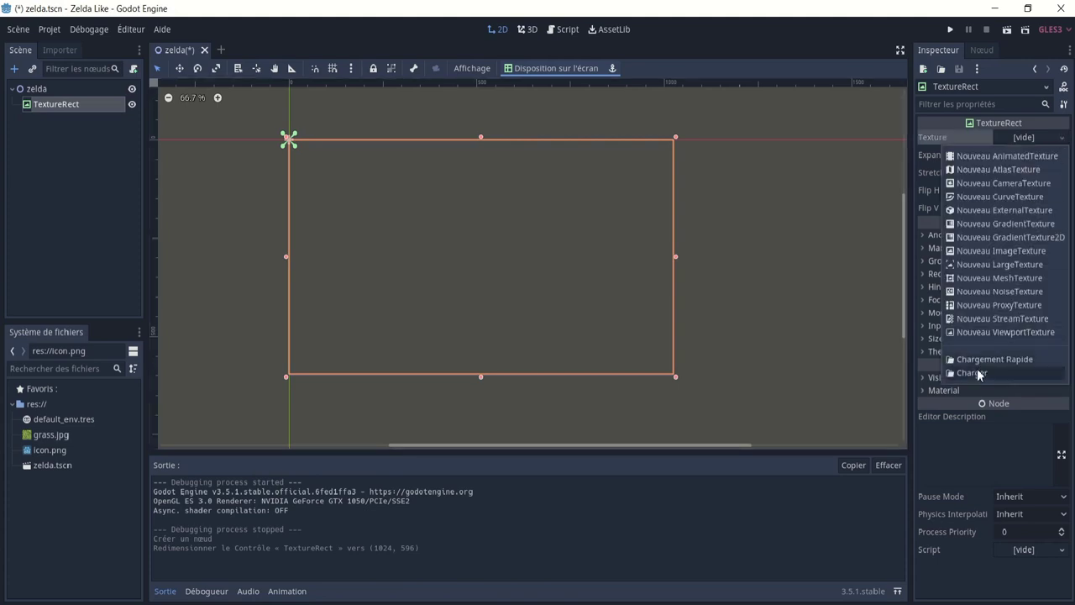
click(975, 374)
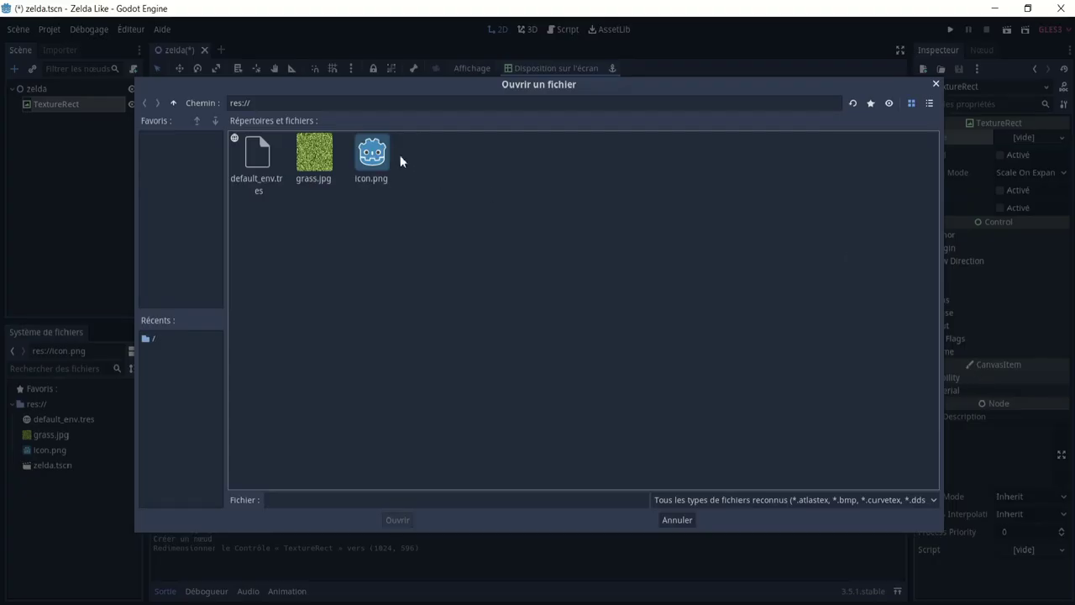
click(309, 164)
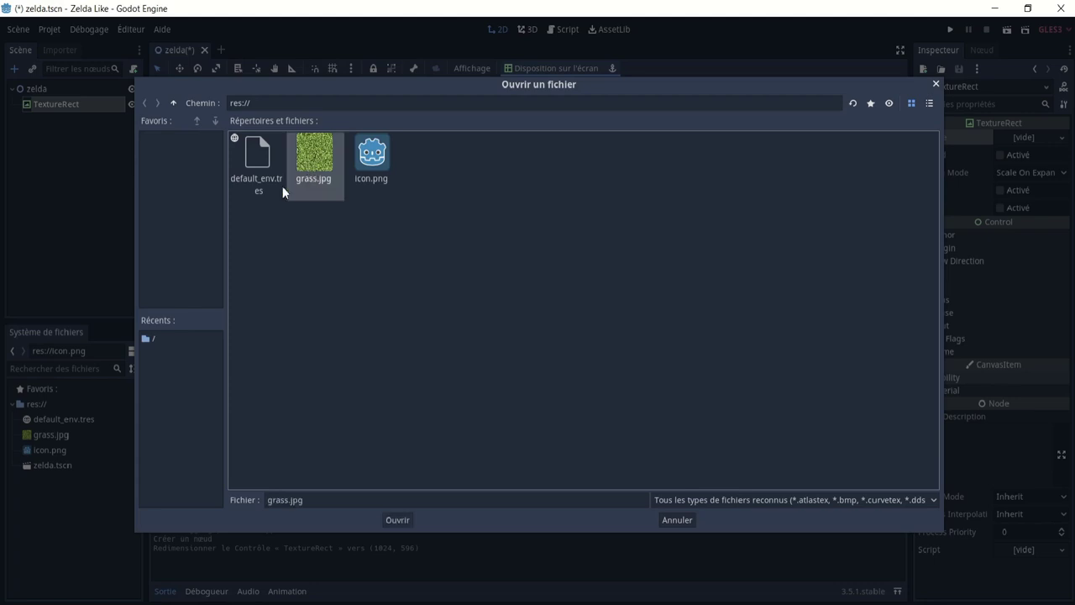
click(404, 518)
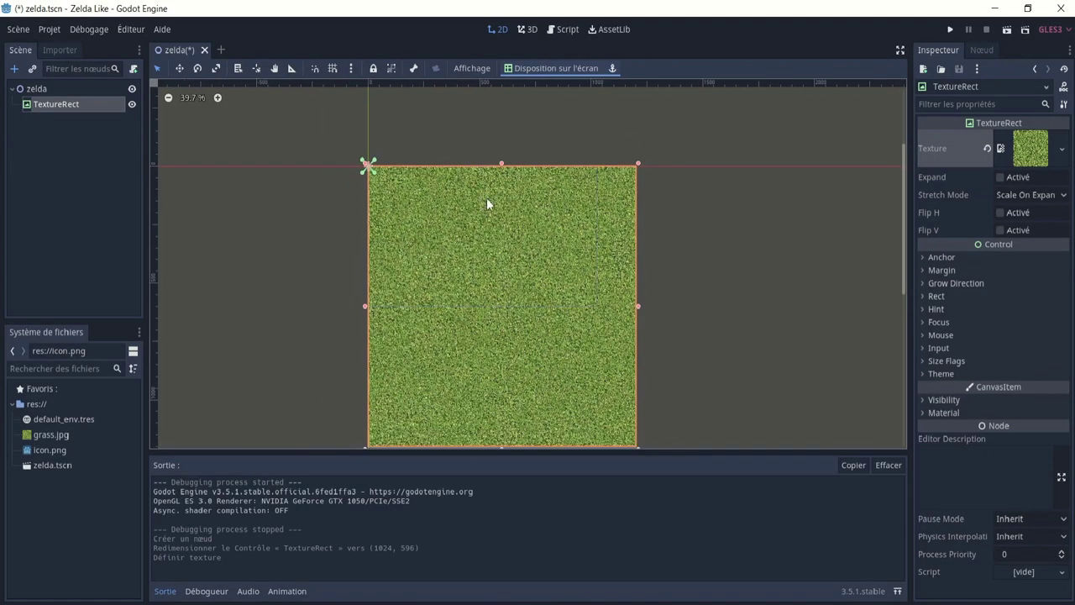
click(1033, 193)
click(986, 241)
scroll(525, 259, down, 1)
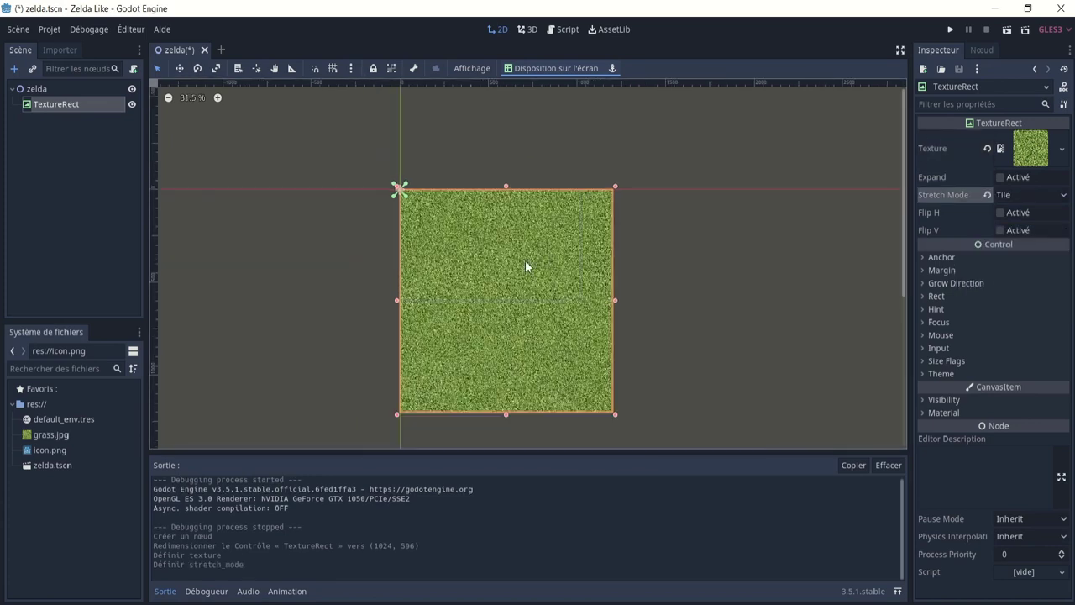
- Stretch the grass rect right, up and left to about 3565×1678, then save and test-run the scene
mouse_move(615, 300)
mouse_down()
mouse_move(780, 312)
mouse_move(869, 300)
mouse_up()
click(620, 184)
click(637, 187)
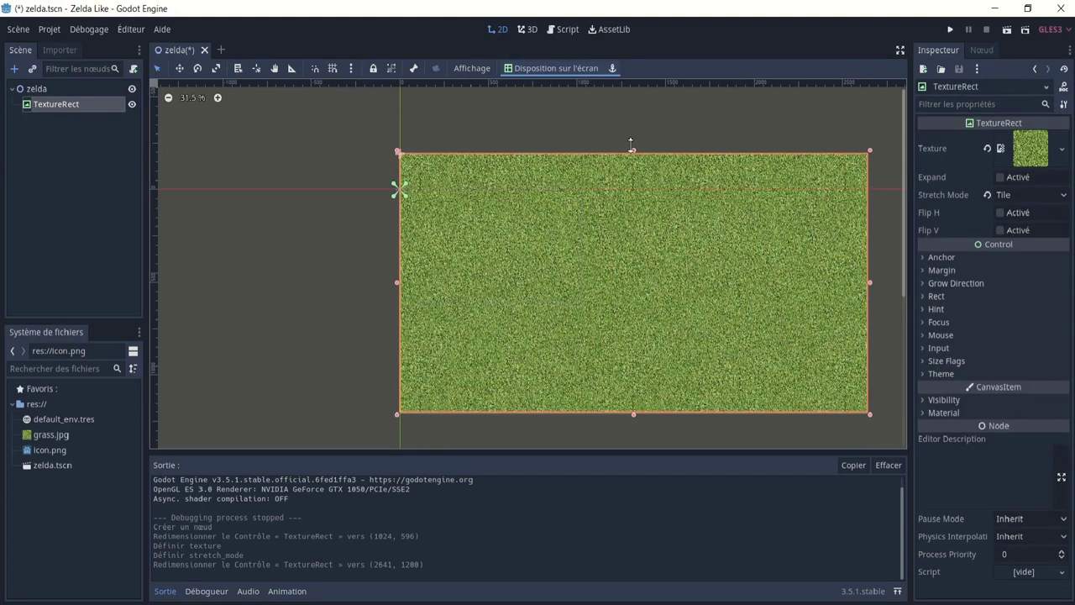
drag(634, 186, 635, 99)
drag(398, 257, 324, 257)
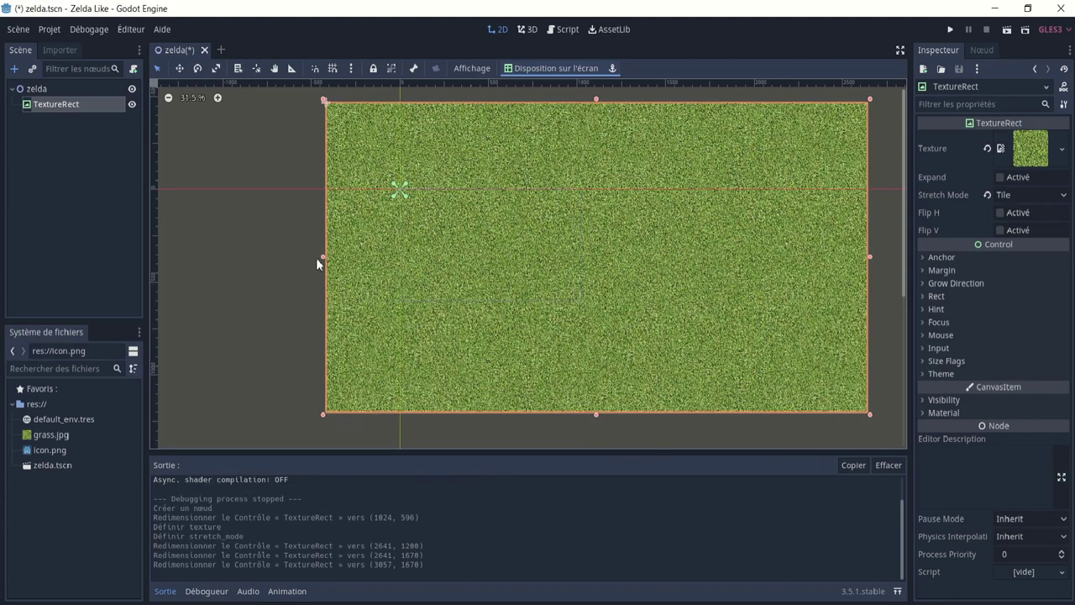
drag(323, 257, 233, 257)
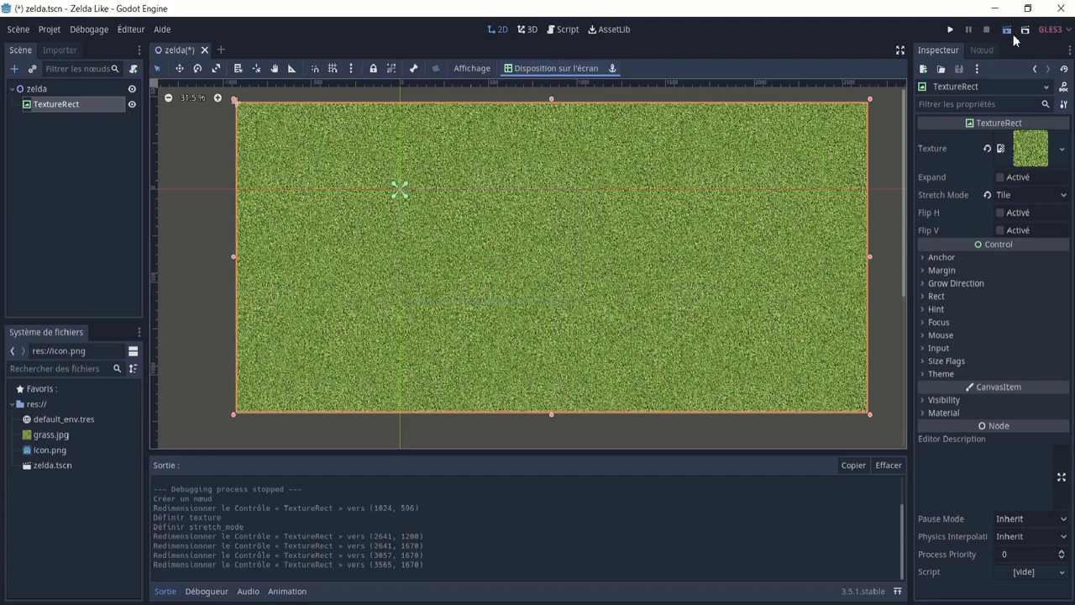
click(1012, 34)
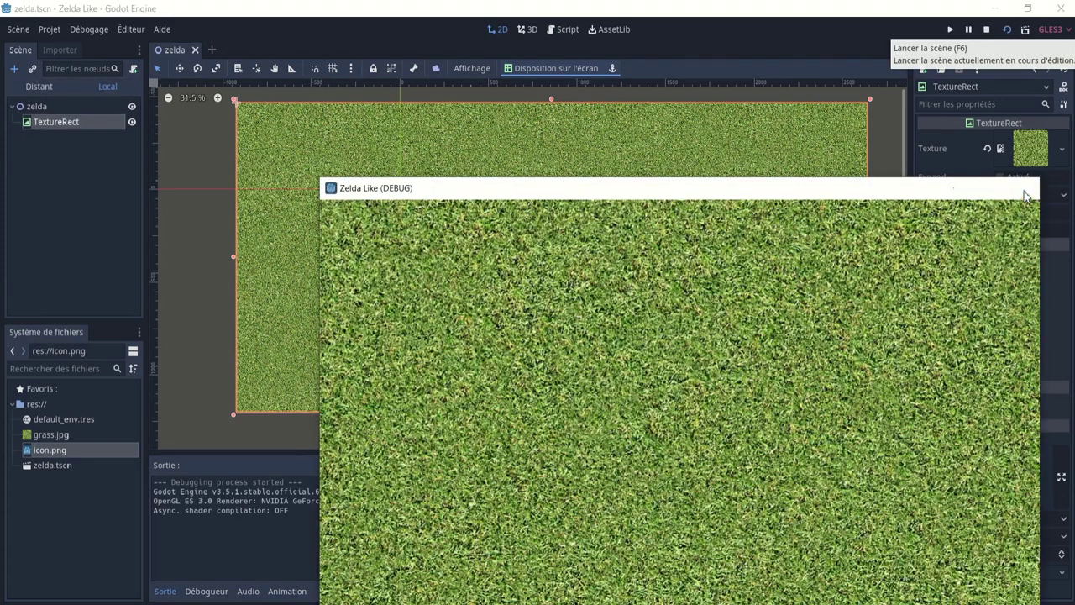
click(1024, 192)
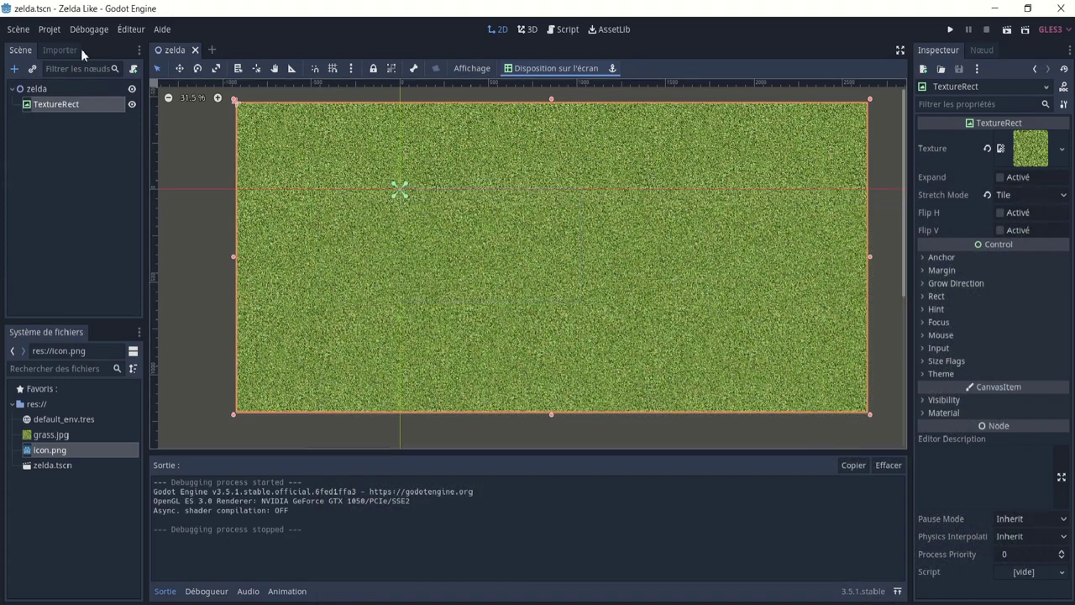
- In Project Settings, set the game window to 1280 wide, 720 high, and not resizable
click(50, 30)
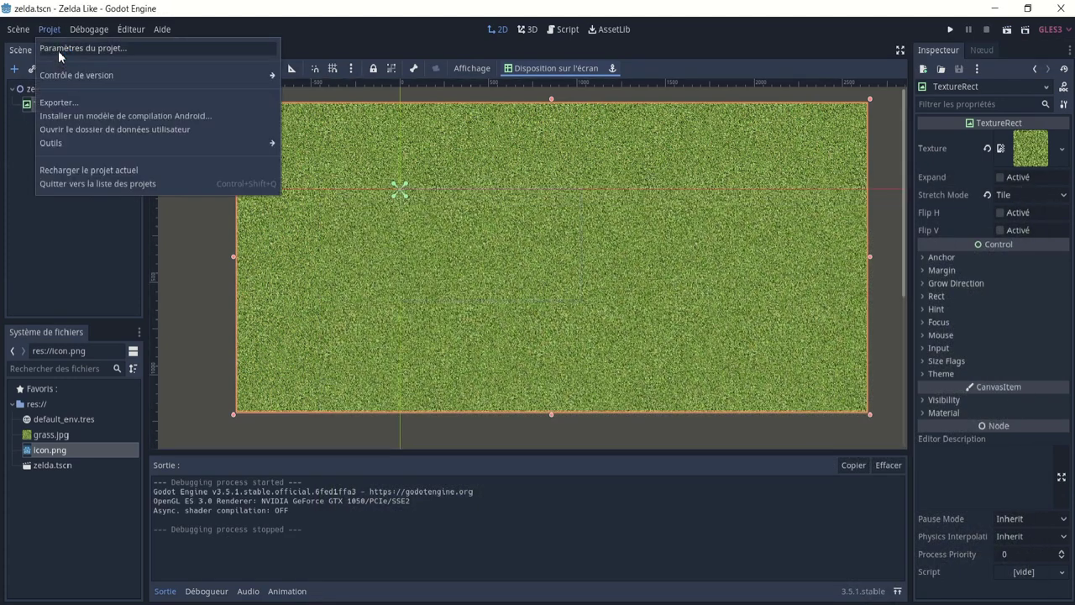
click(58, 48)
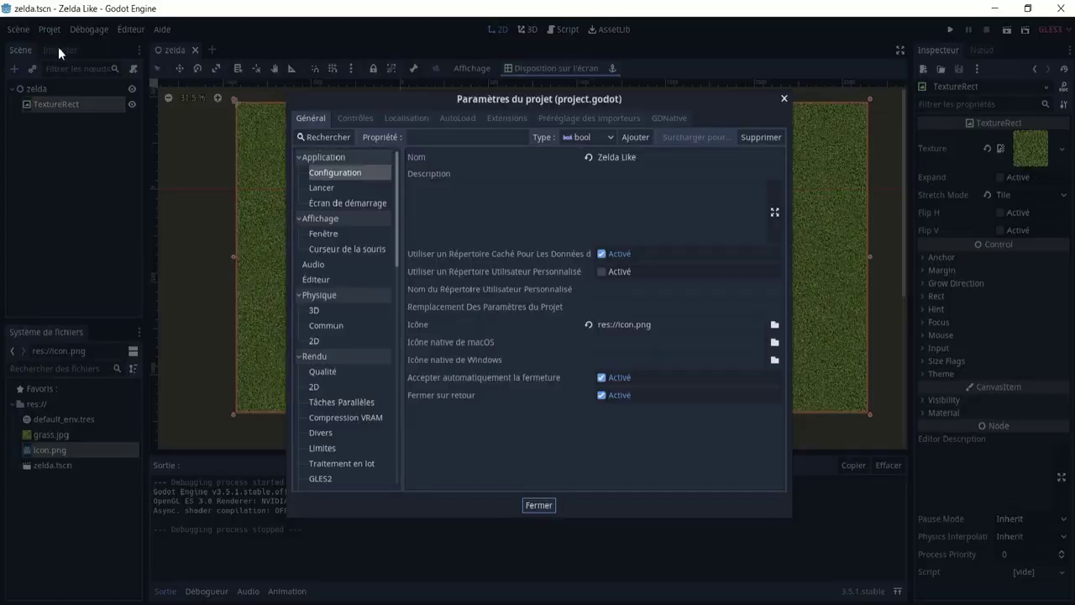
click(319, 235)
click(662, 186)
text(1280)
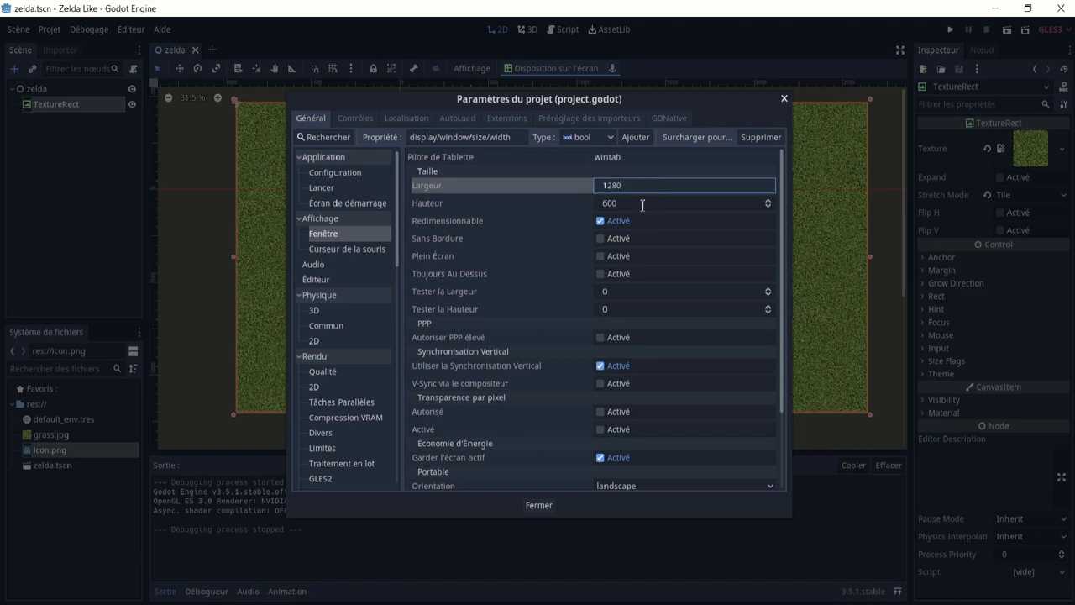
click(642, 203)
text(720)
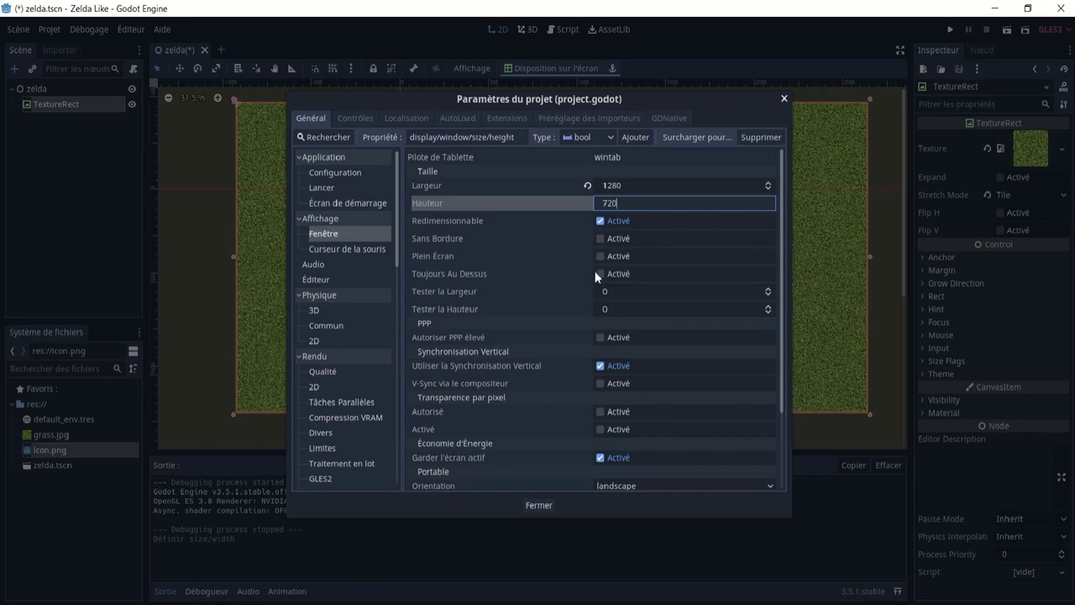
click(601, 222)
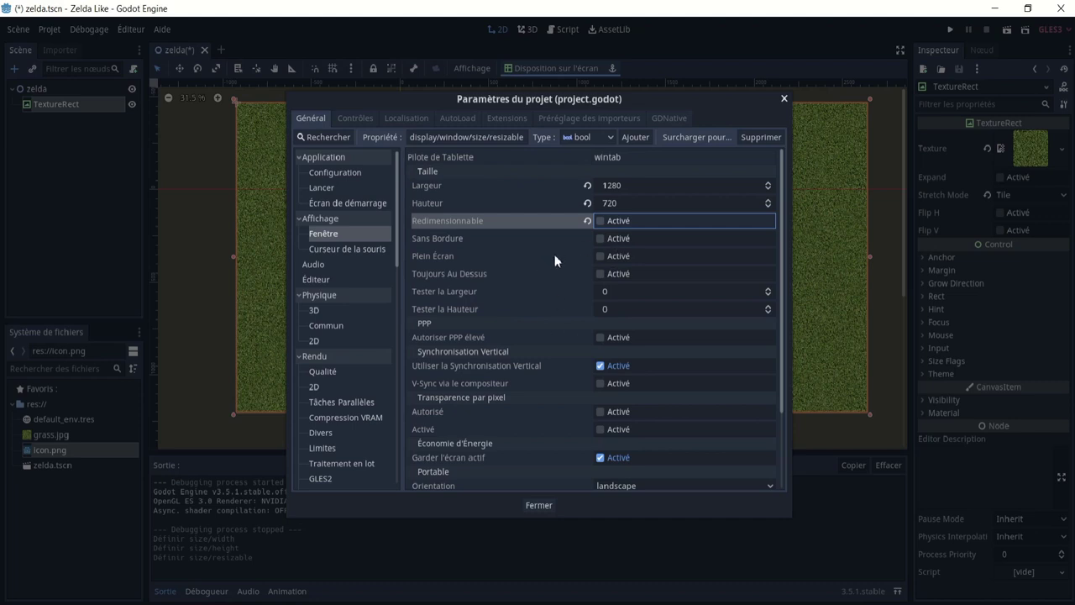
click(546, 510)
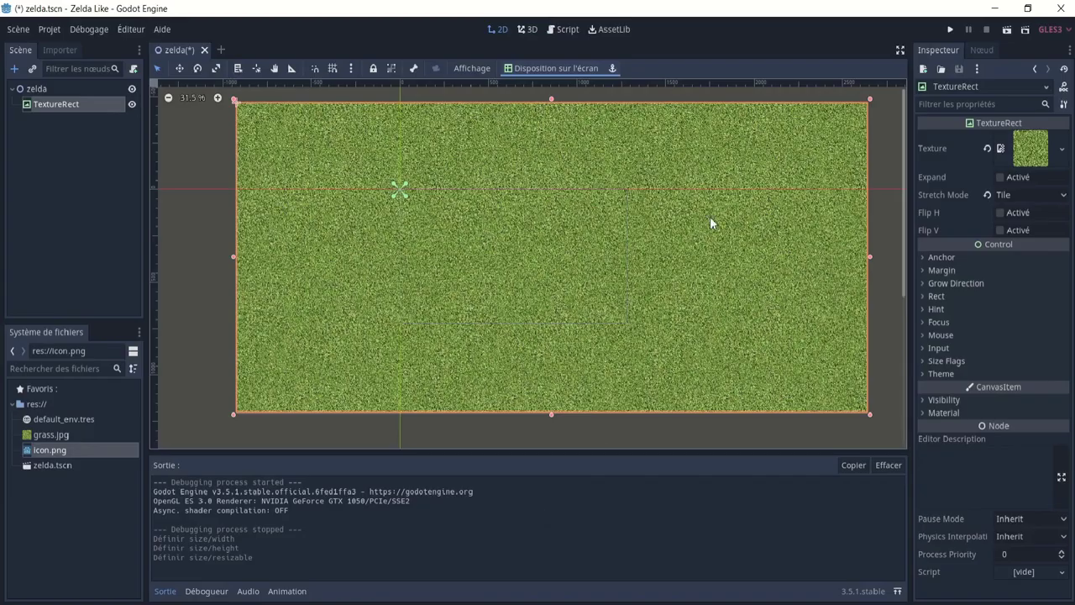
- Save and run the zelda scene again, close the game, and switch to the demo folder window
click(1004, 34)
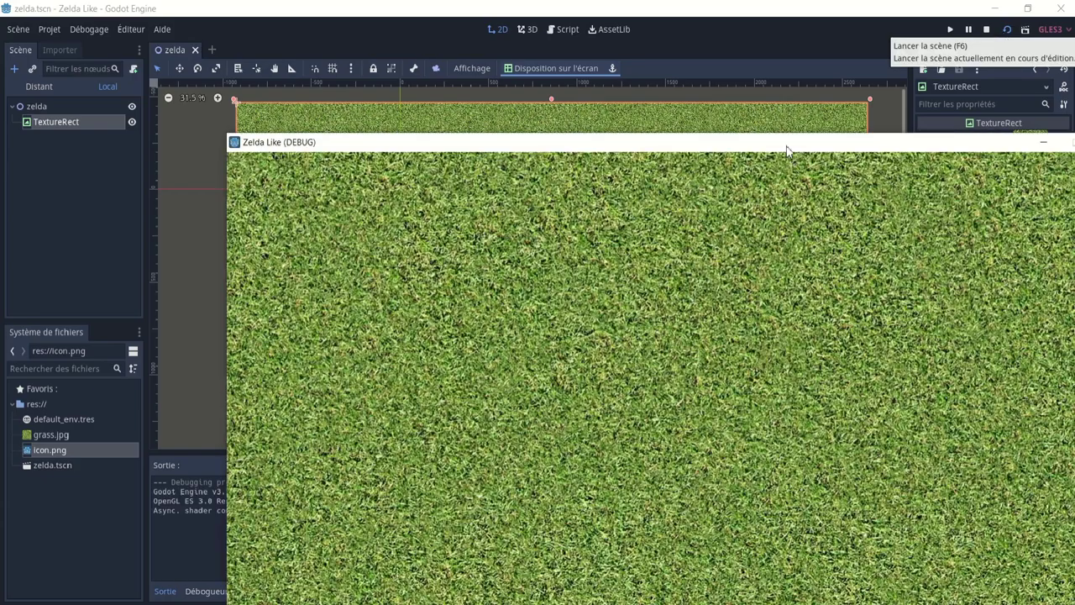
drag(786, 145, 610, 52)
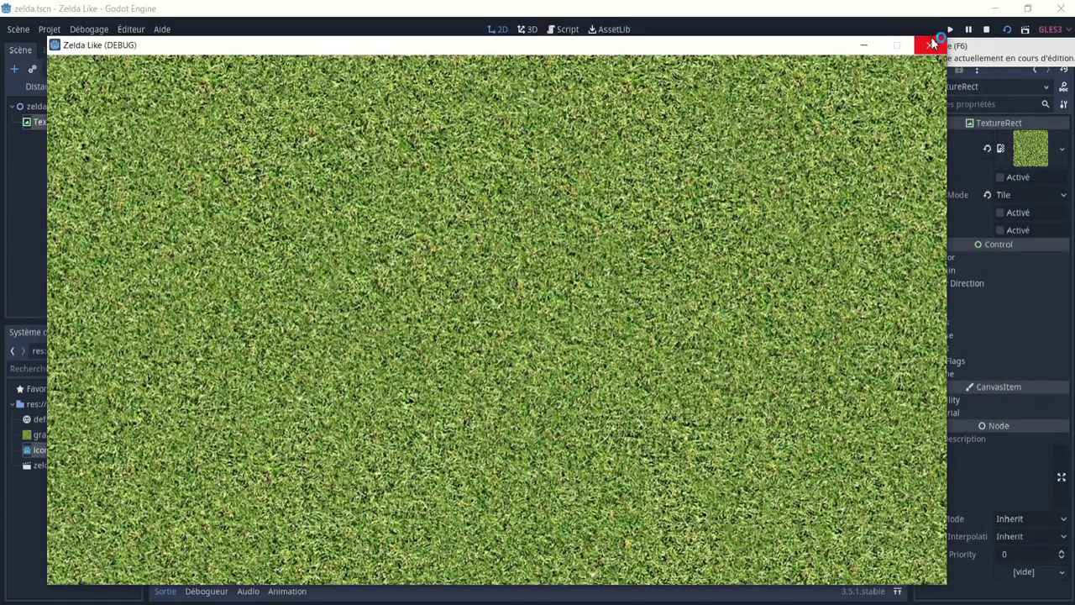
click(930, 45)
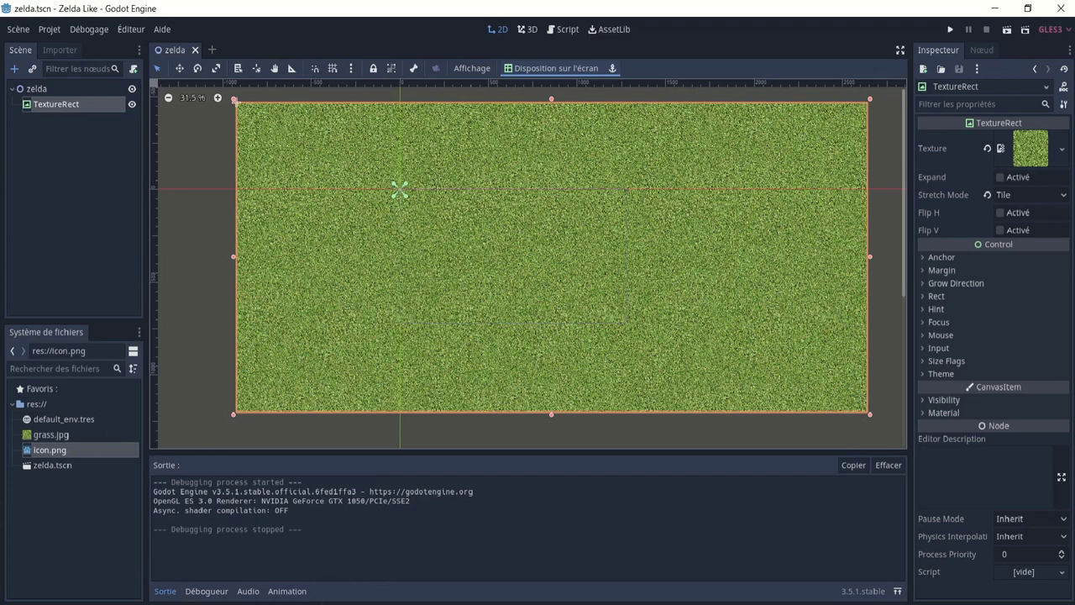
key(alt+Tab)
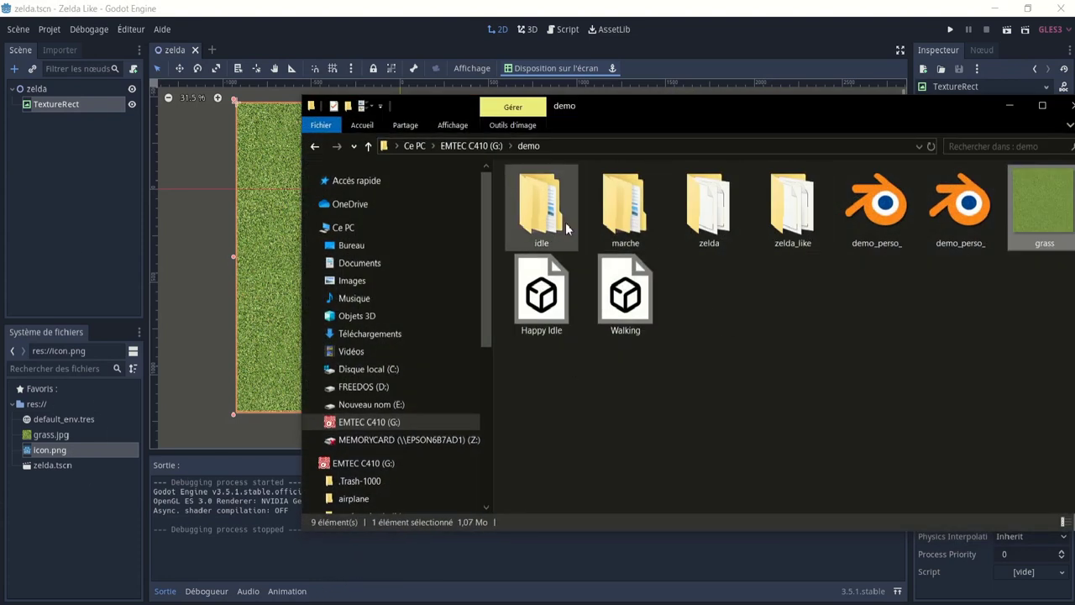
- Drag the idle and marche folders into Godot's res:// FileSystem panel
click(544, 203)
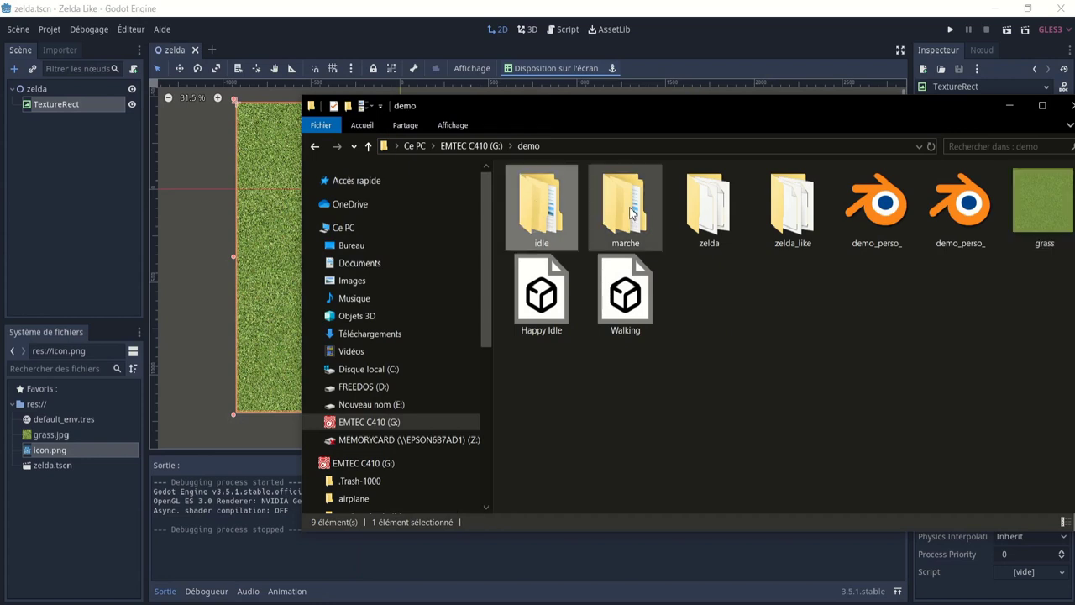
ctrl+click(627, 210)
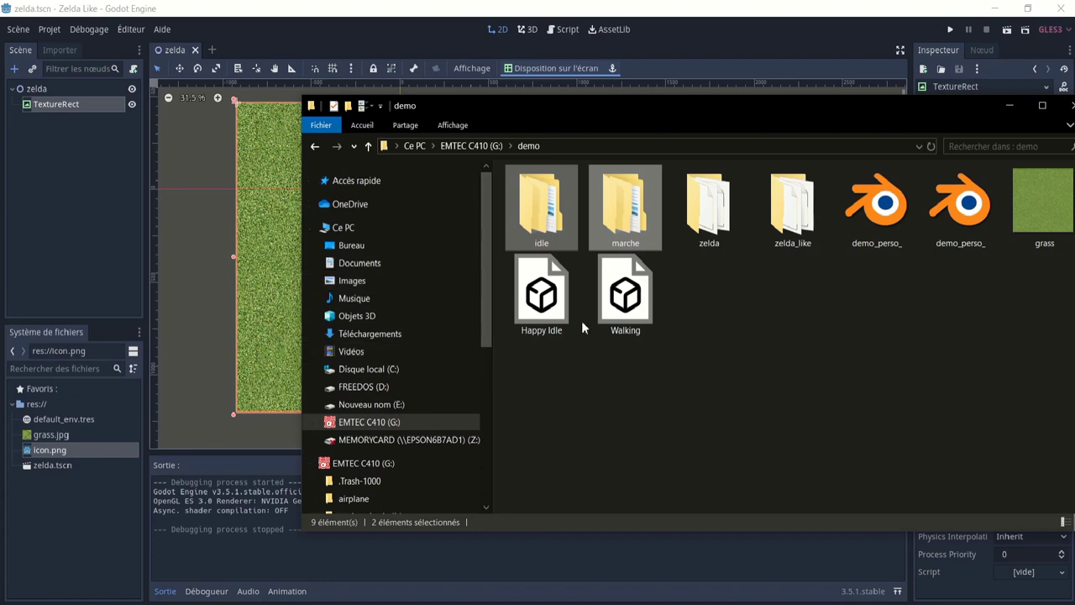
drag(540, 236, 19, 487)
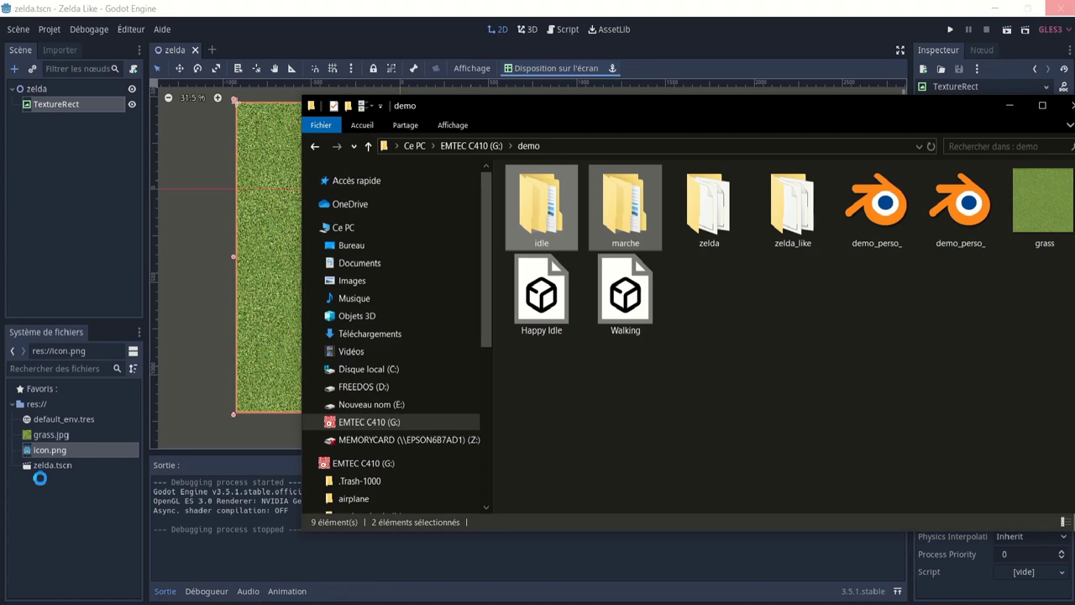
click(1009, 113)
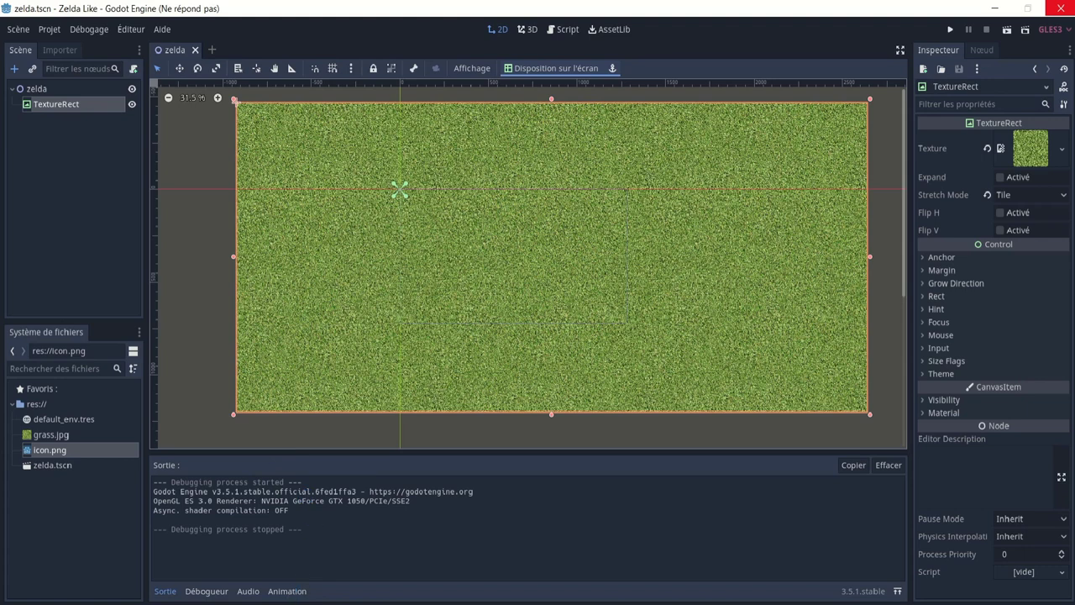
- Maximise the demo folder, open idle > dos as large icons, and preview frame face_0027
click(289, 600)
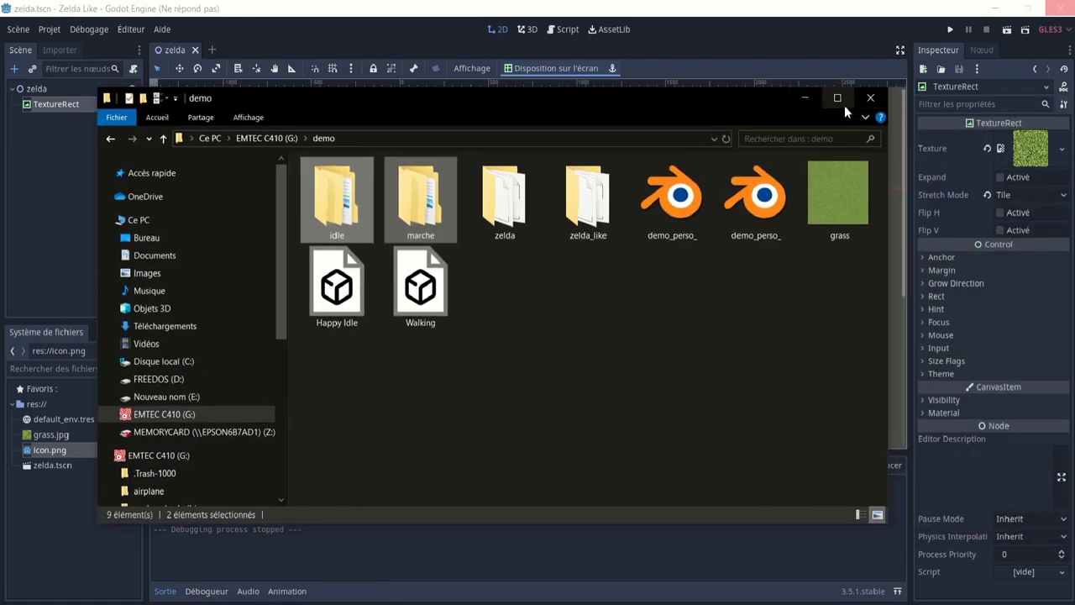
click(844, 105)
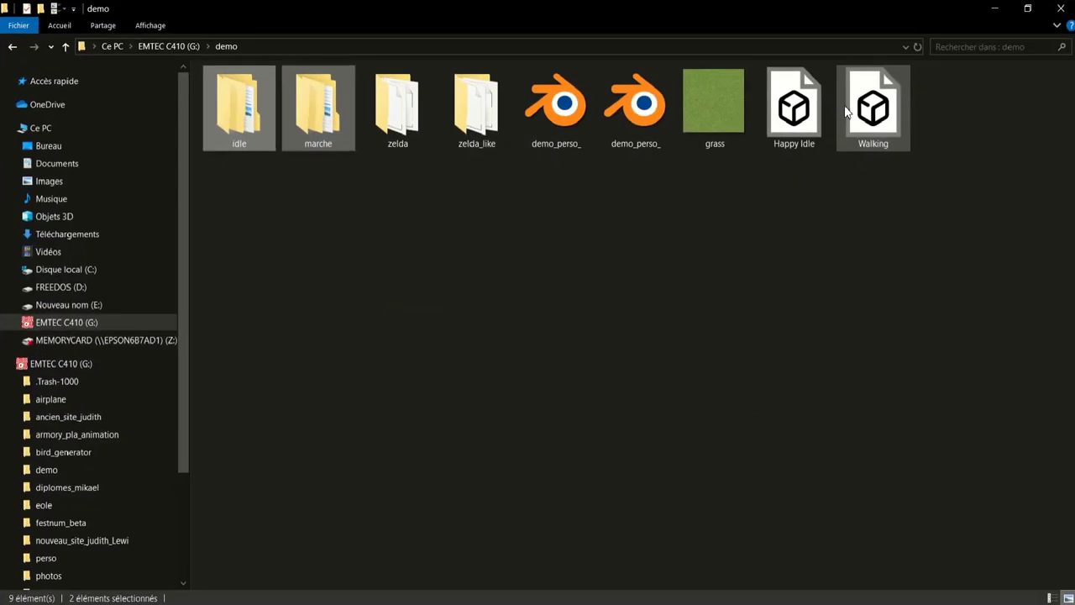
double_click(236, 105)
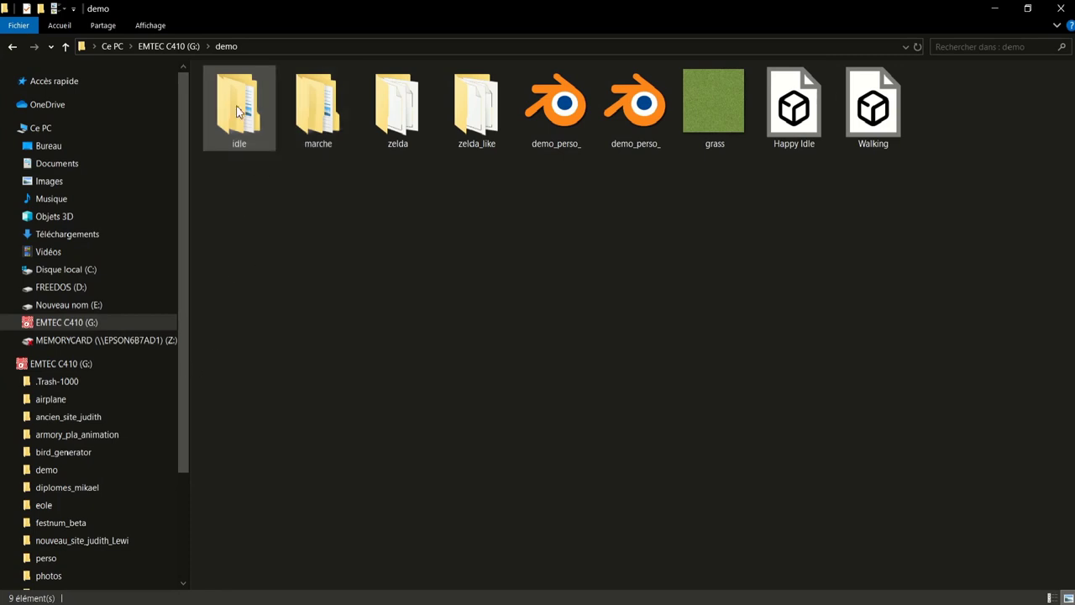
click(1067, 597)
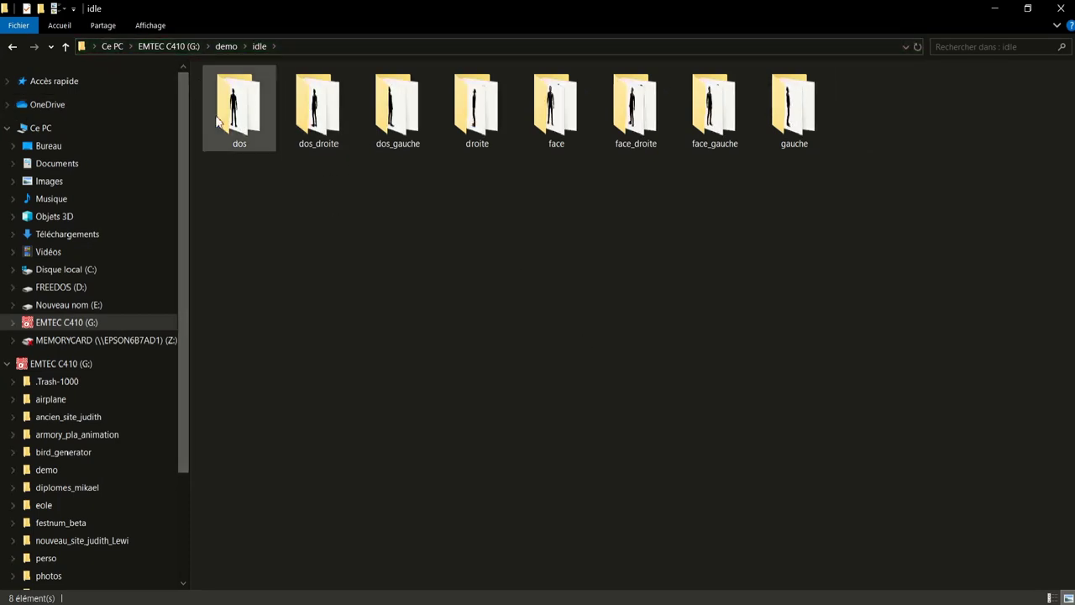
double_click(239, 97)
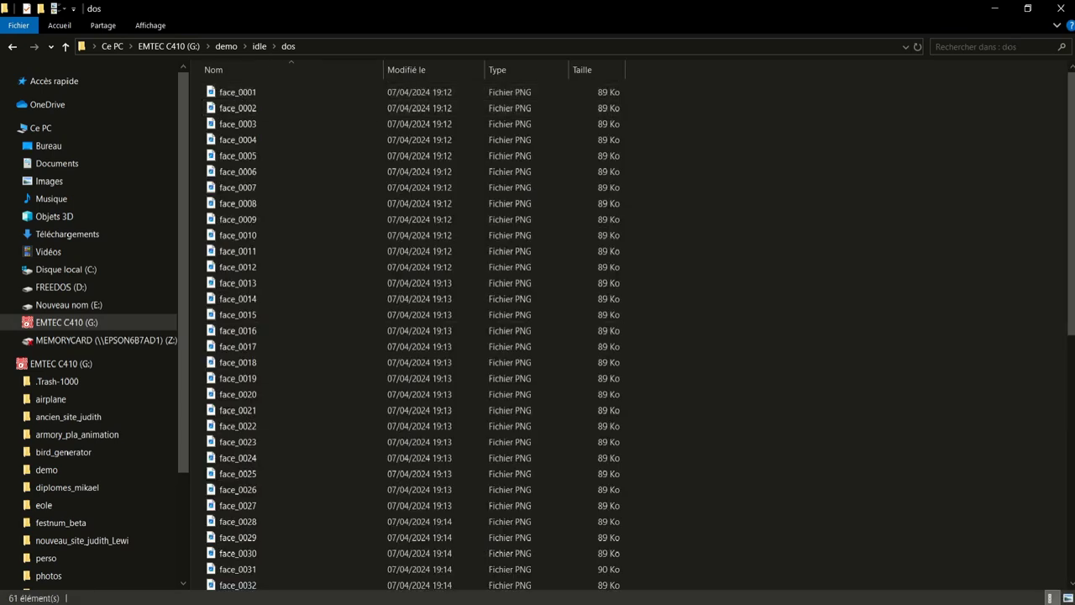
key(ctrl+shift+2)
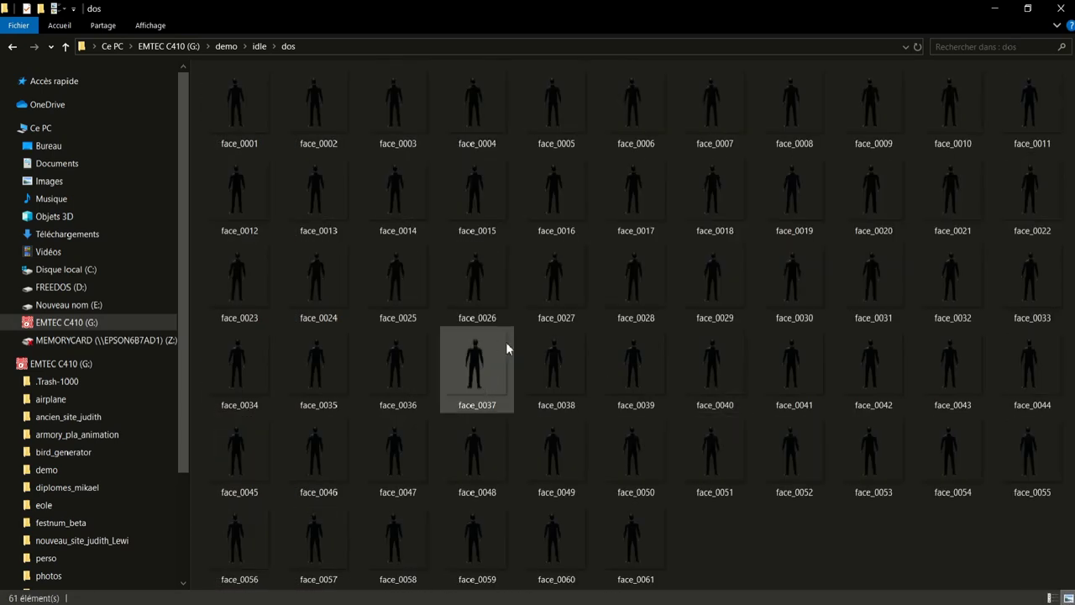
double_click(570, 268)
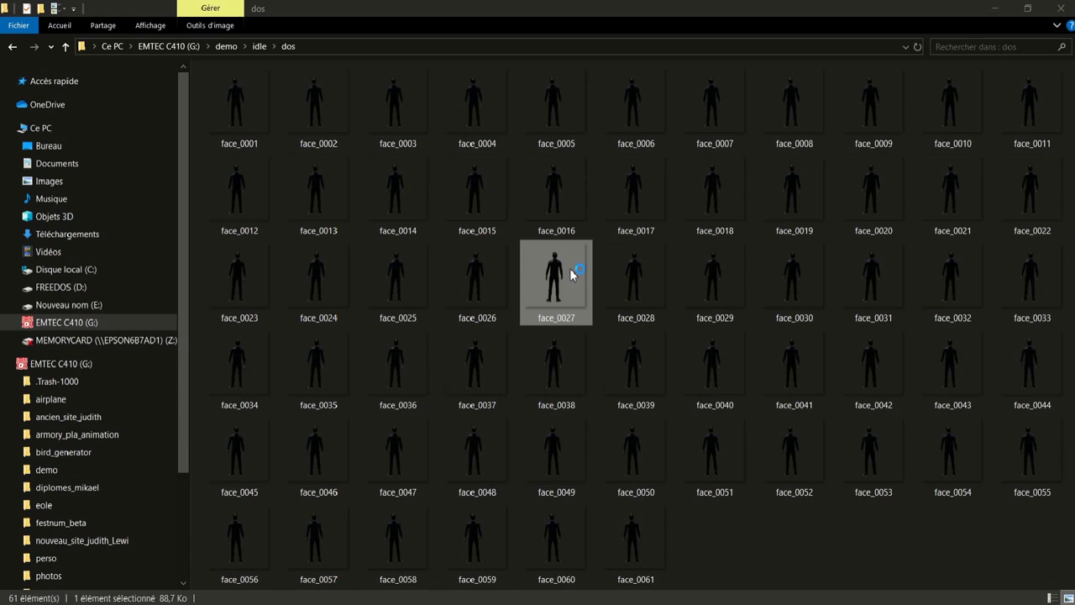
click(1064, 15)
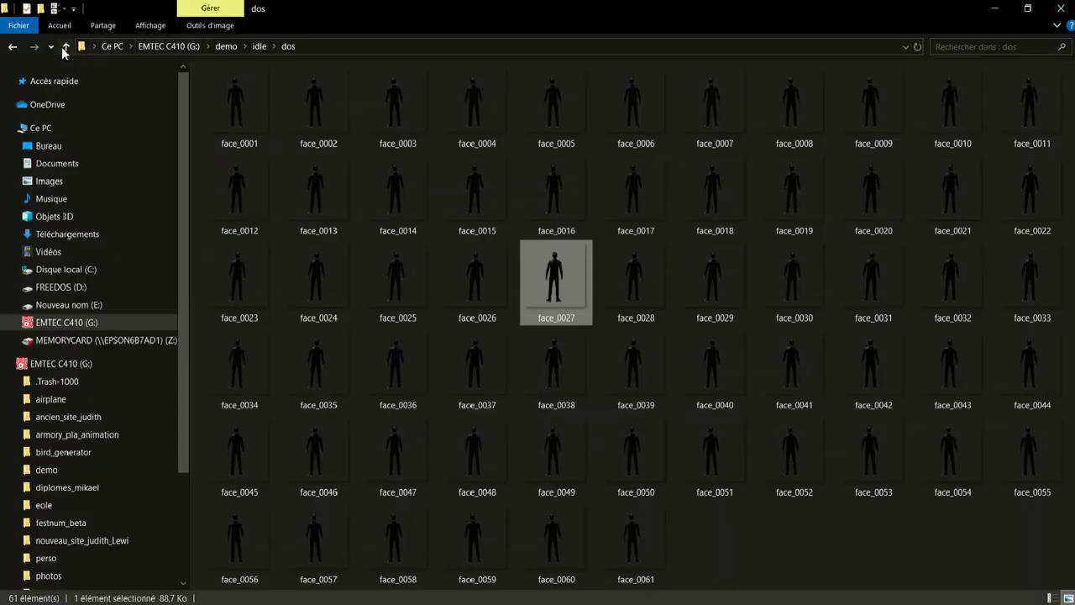
- Open idle's dos_droite folder as thumbnails, preview face_0037, then go up two levels
click(65, 47)
double_click(329, 105)
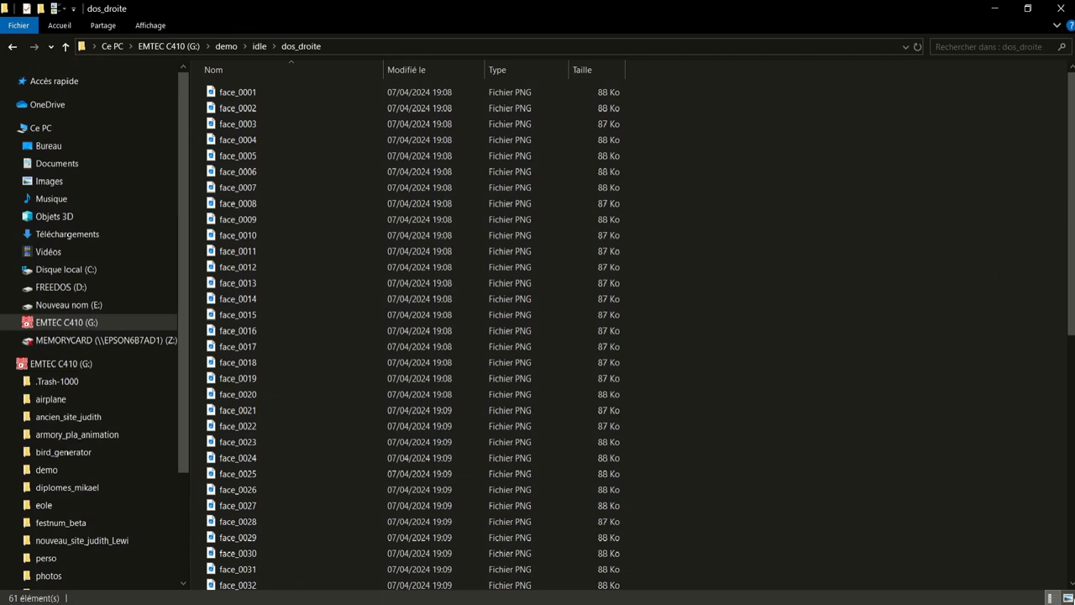
key(ctrl+shift+2)
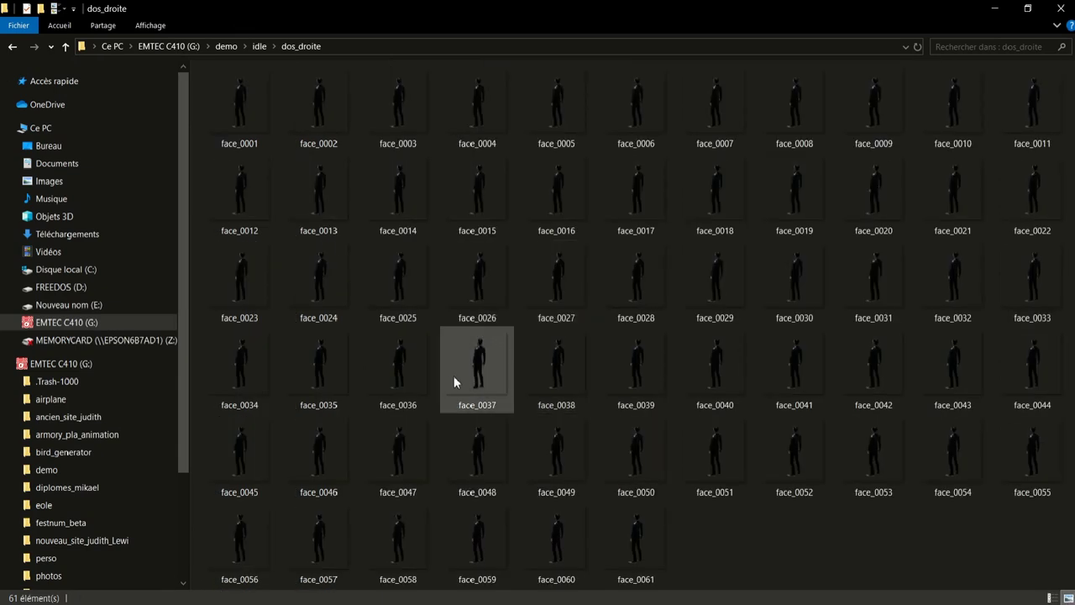
click(464, 342)
double_click(464, 342)
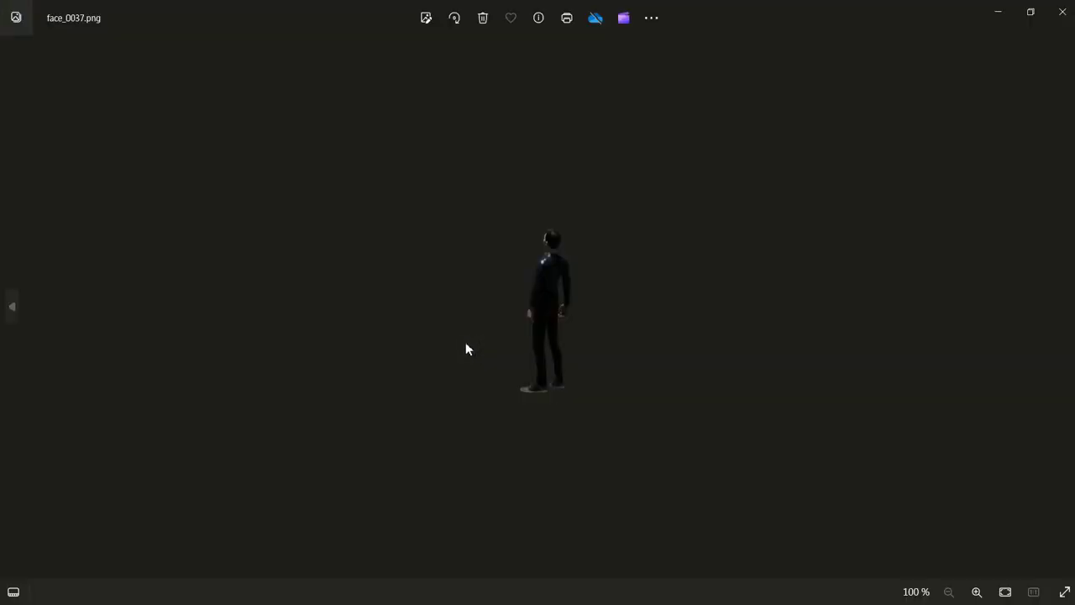
click(1062, 12)
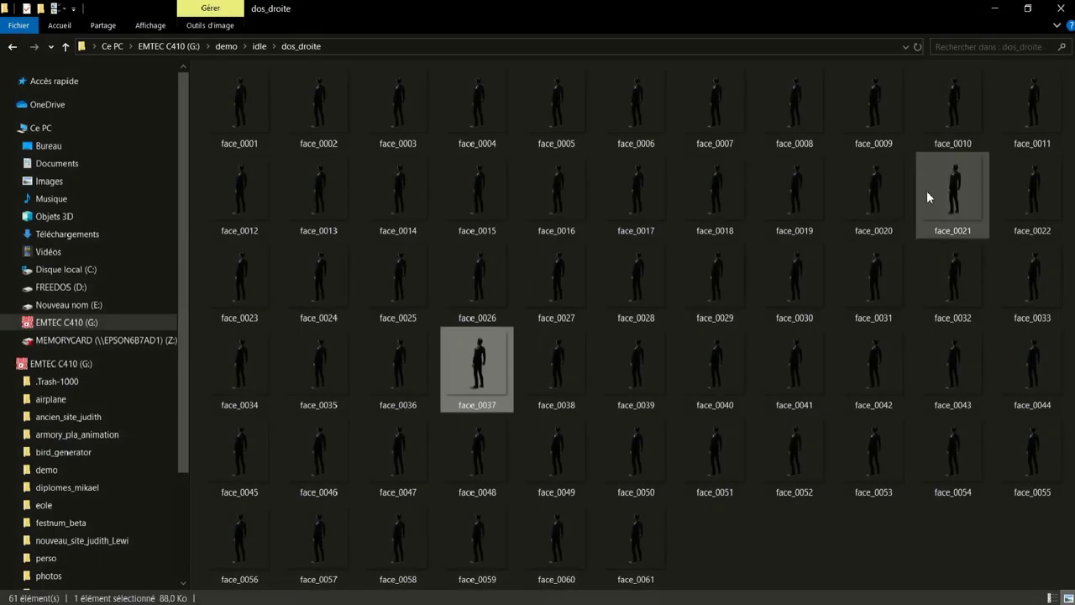
click(65, 46)
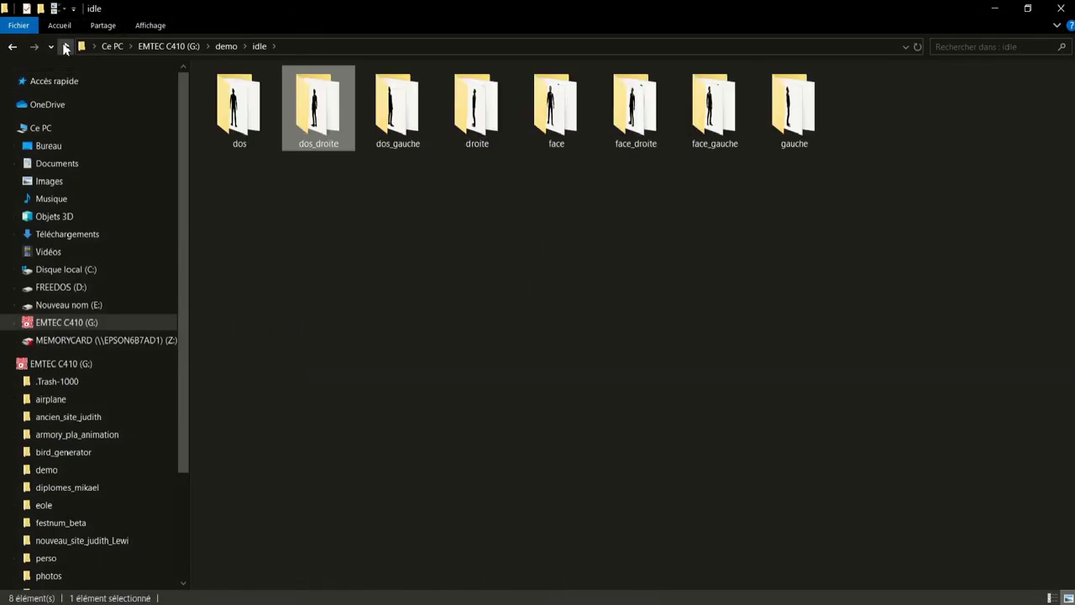
click(66, 47)
- Open marche > face as large icons and preview walk frame face_0015
double_click(318, 109)
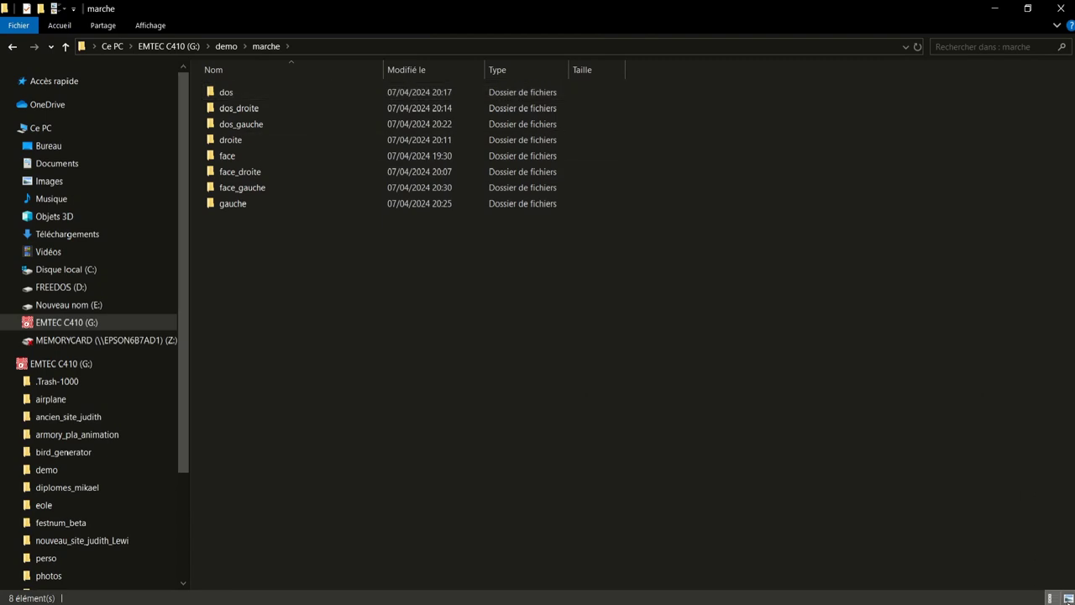
click(1067, 597)
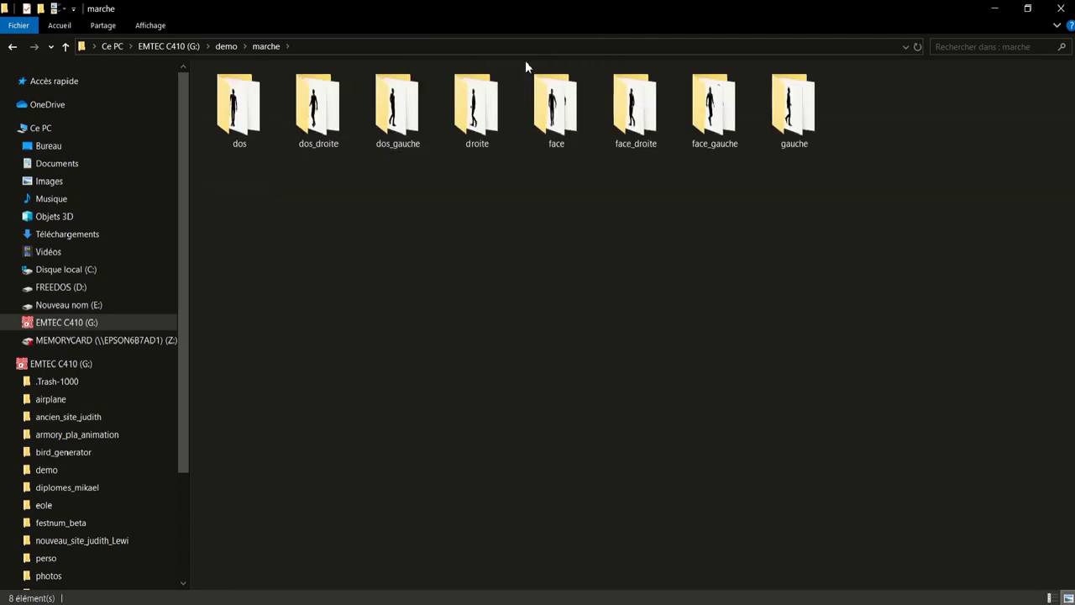
double_click(576, 112)
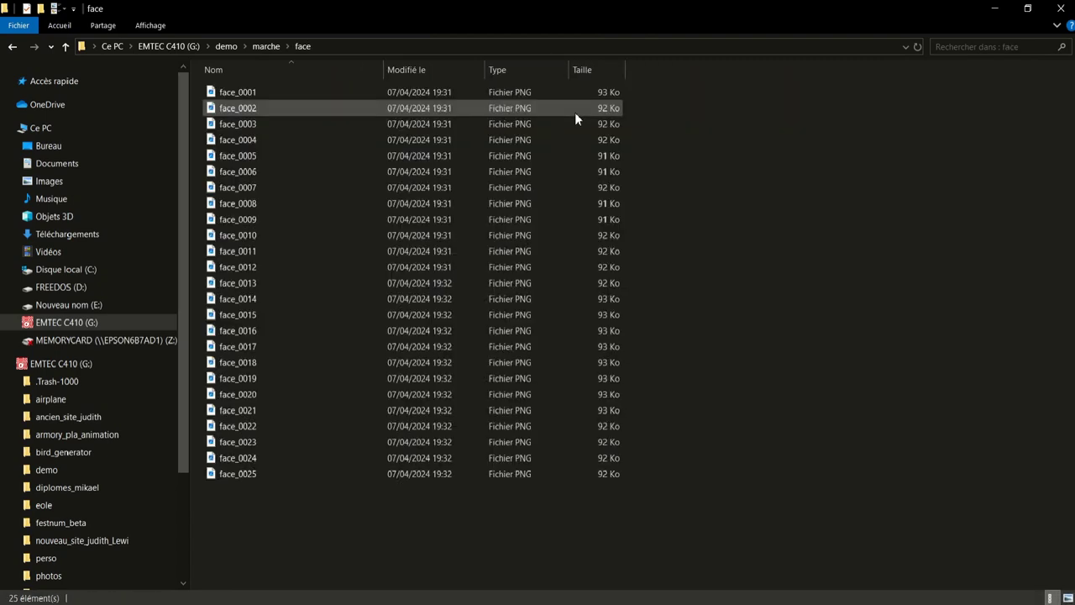
click(1067, 597)
click(469, 172)
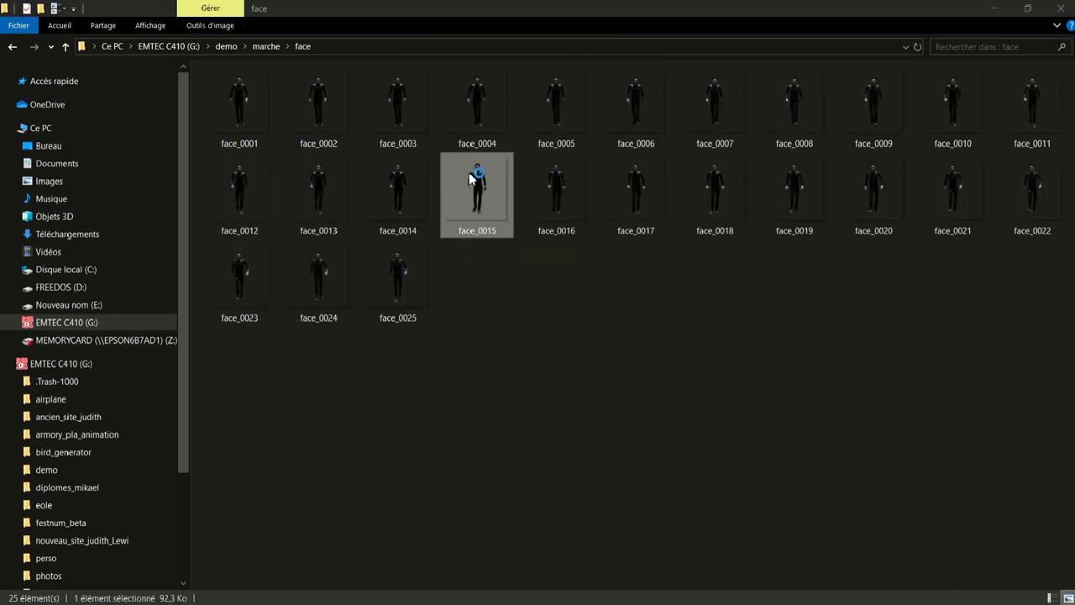
double_click(468, 177)
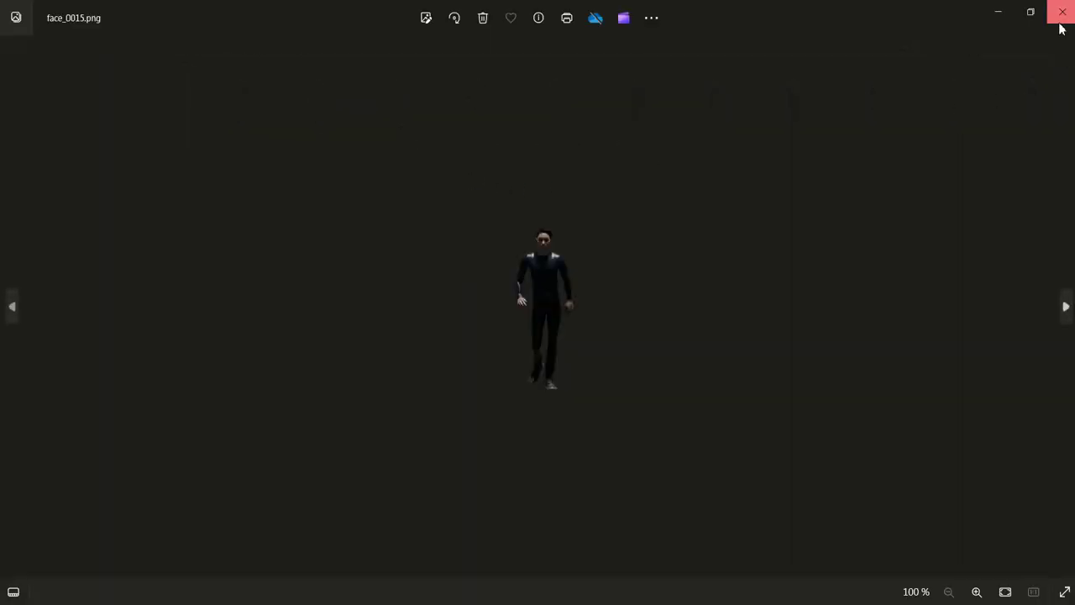
click(1059, 18)
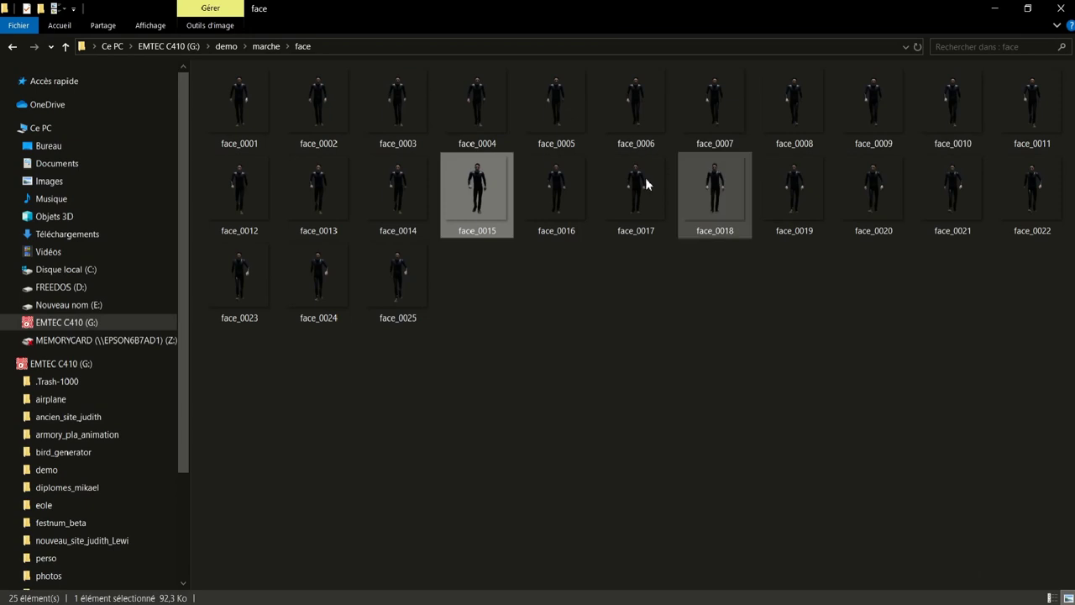
- Open marche's gauche folder as large thumbnails and preview frame face_0014
click(63, 47)
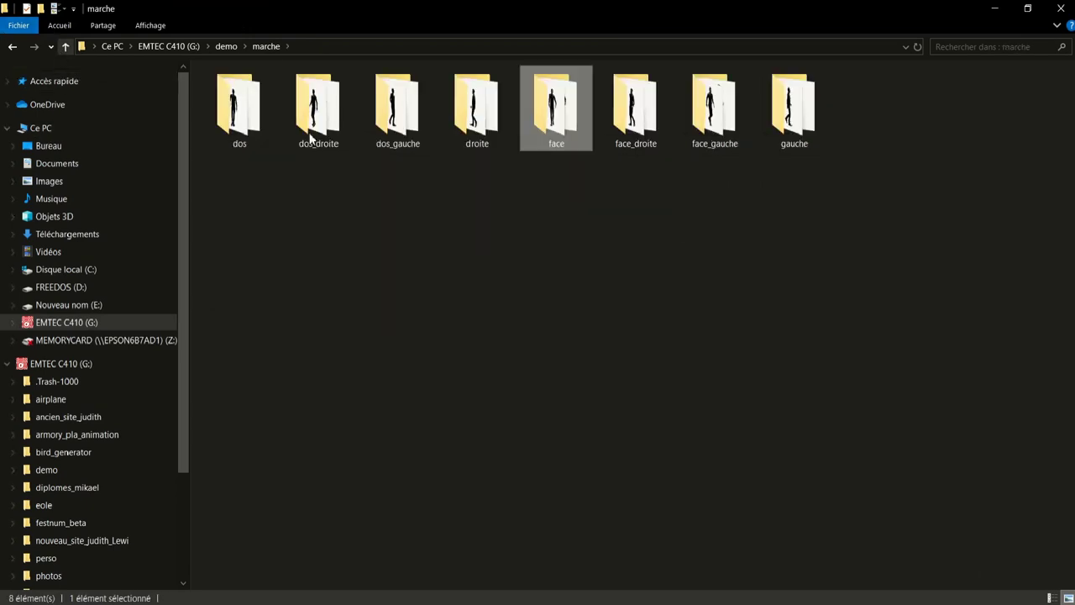
double_click(798, 88)
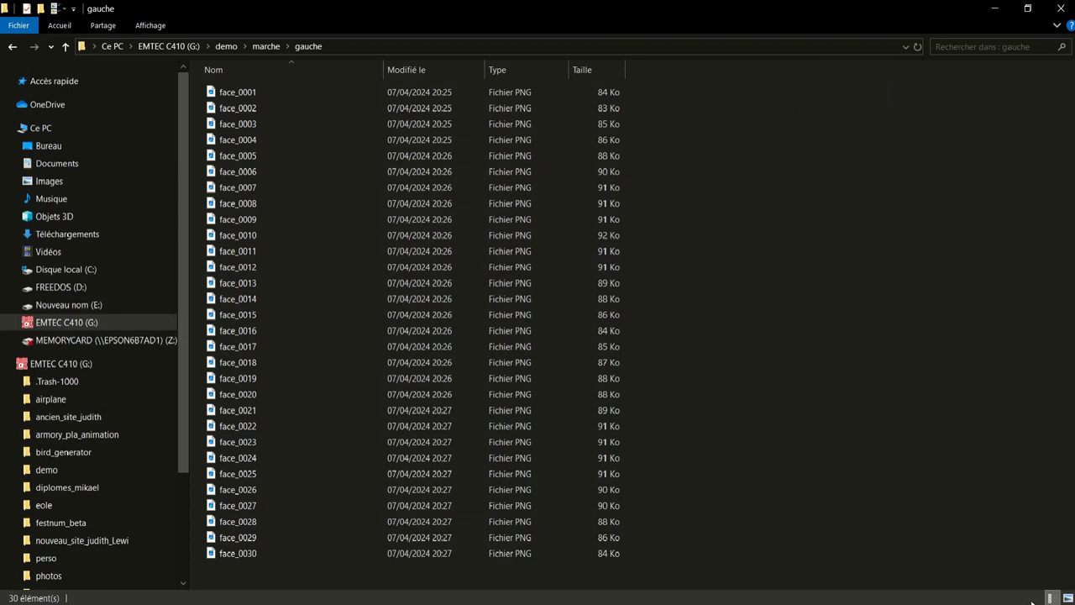
click(1067, 597)
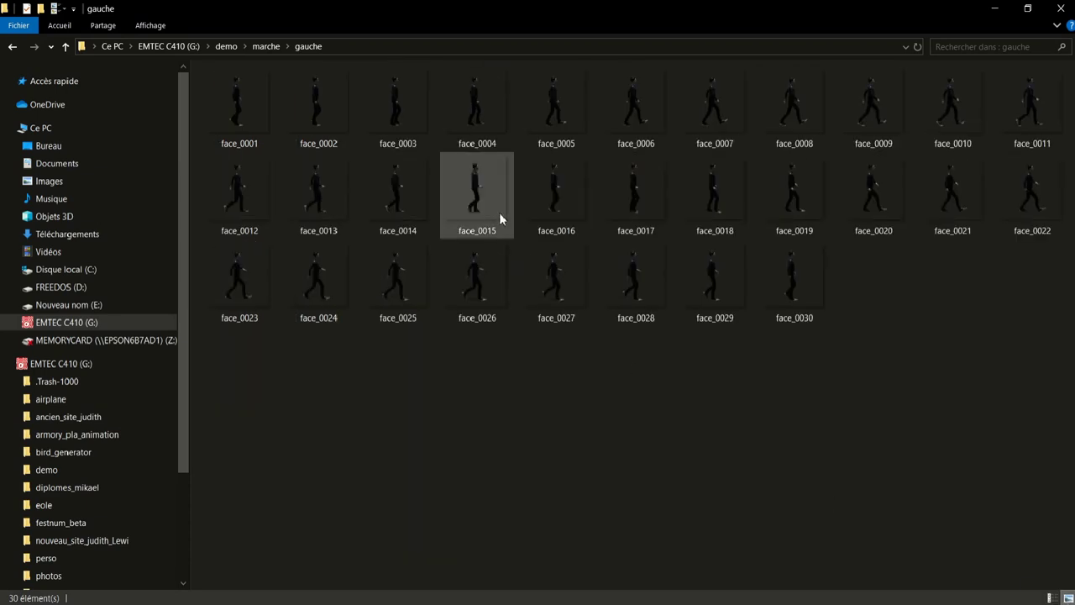
double_click(395, 199)
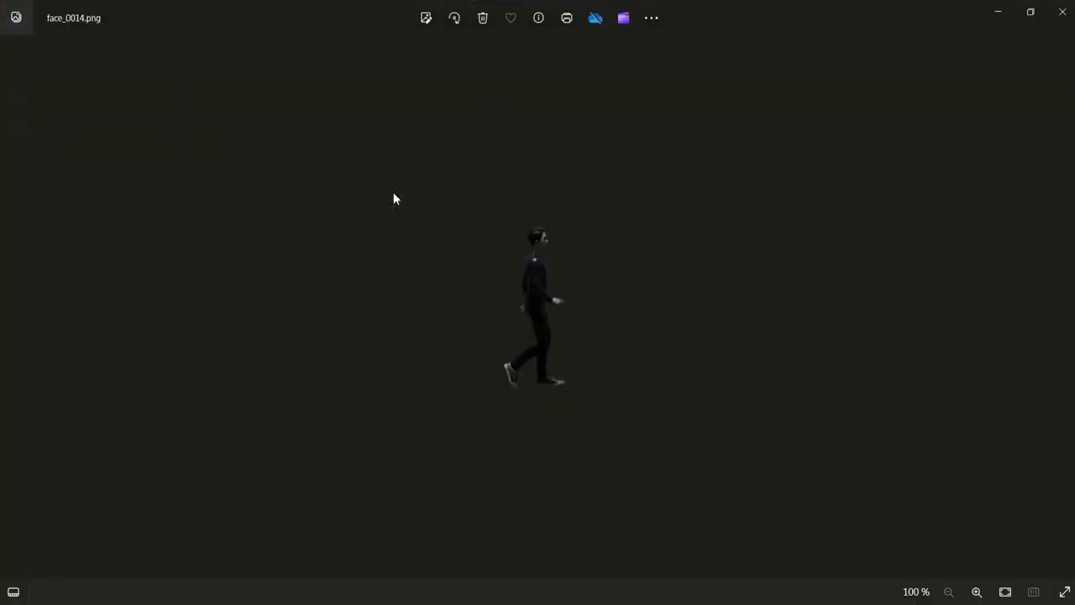
click(1062, 12)
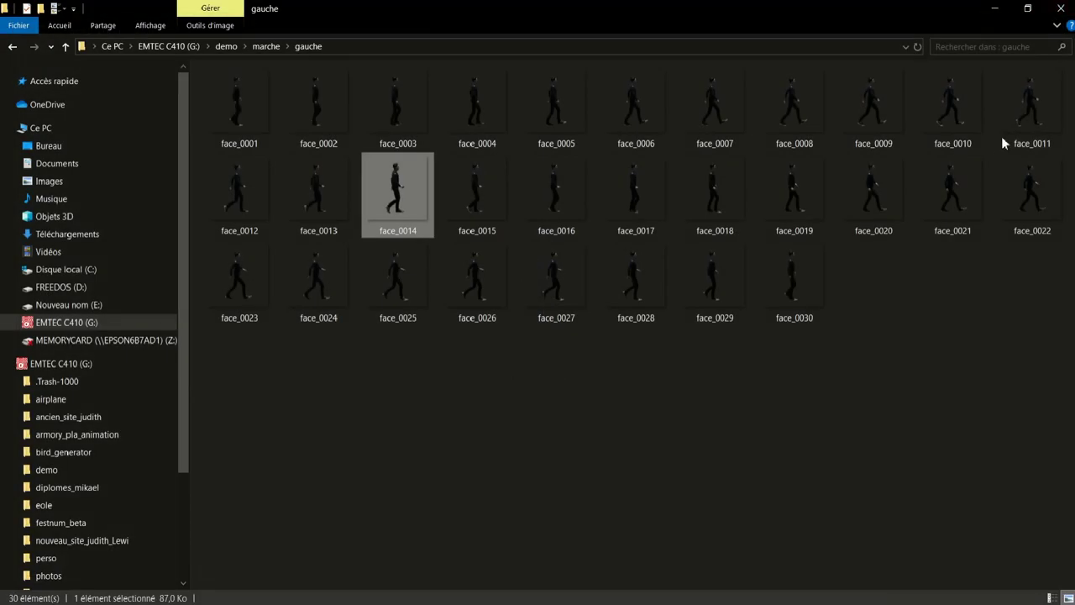
- Open marche's droite folder as large thumbnails and preview frame face_0016
click(67, 48)
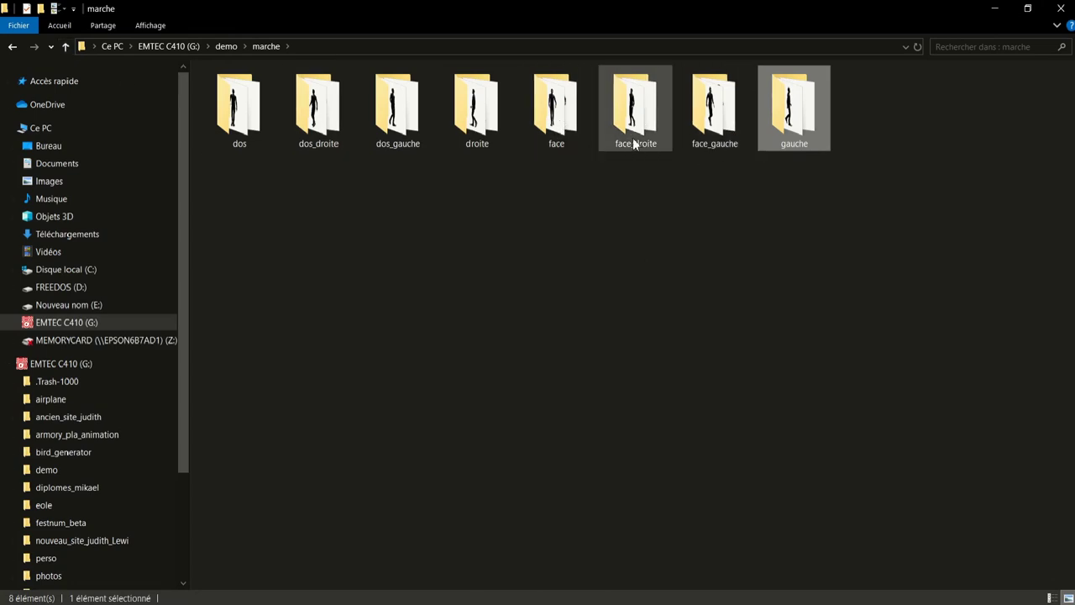
click(477, 99)
double_click(477, 99)
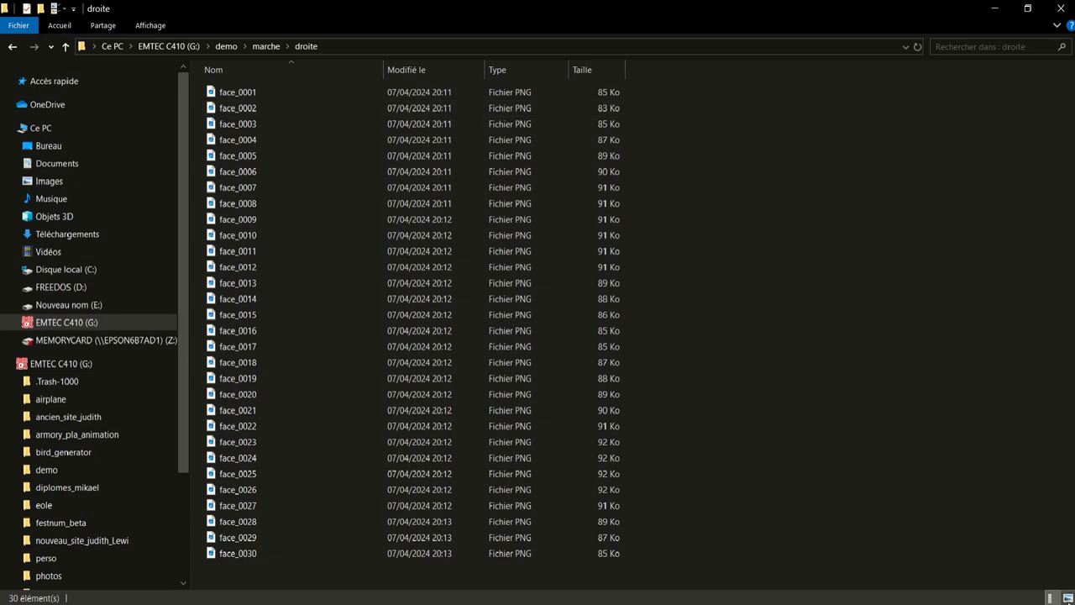
click(1067, 597)
click(564, 189)
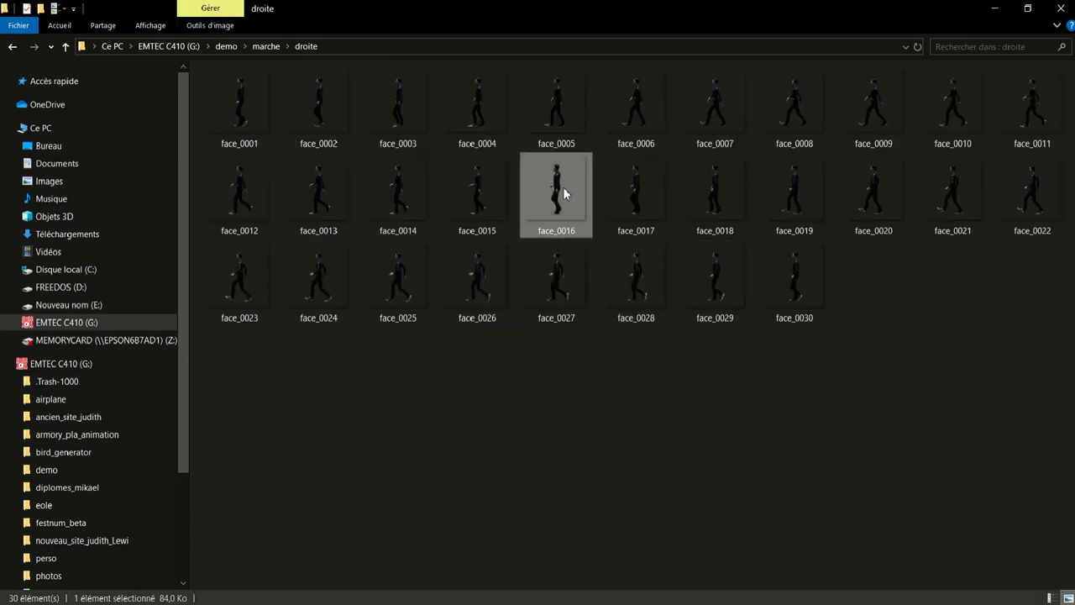
double_click(563, 188)
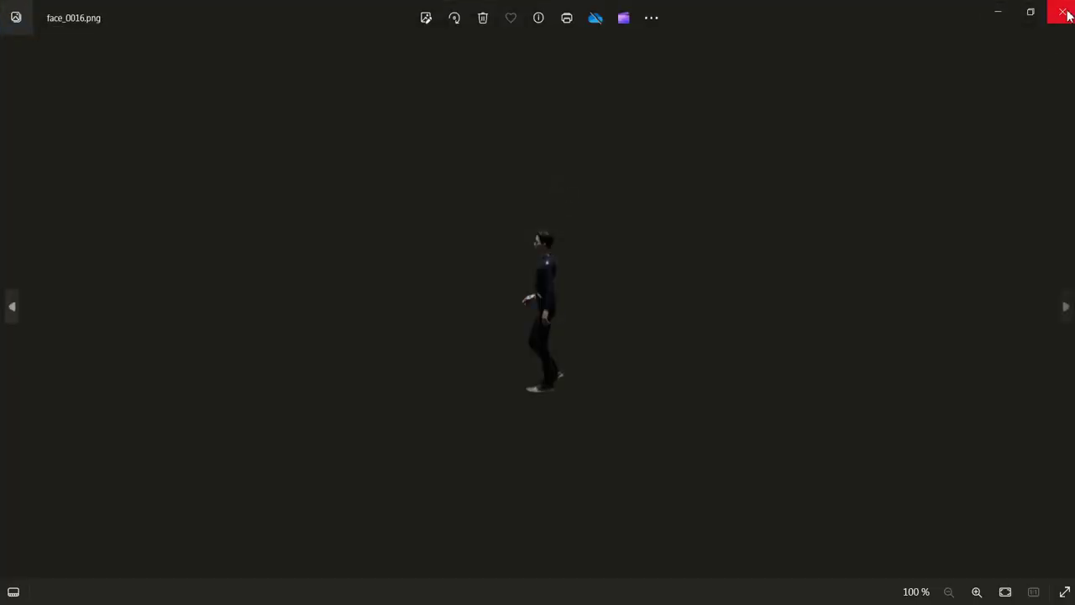
click(1055, 19)
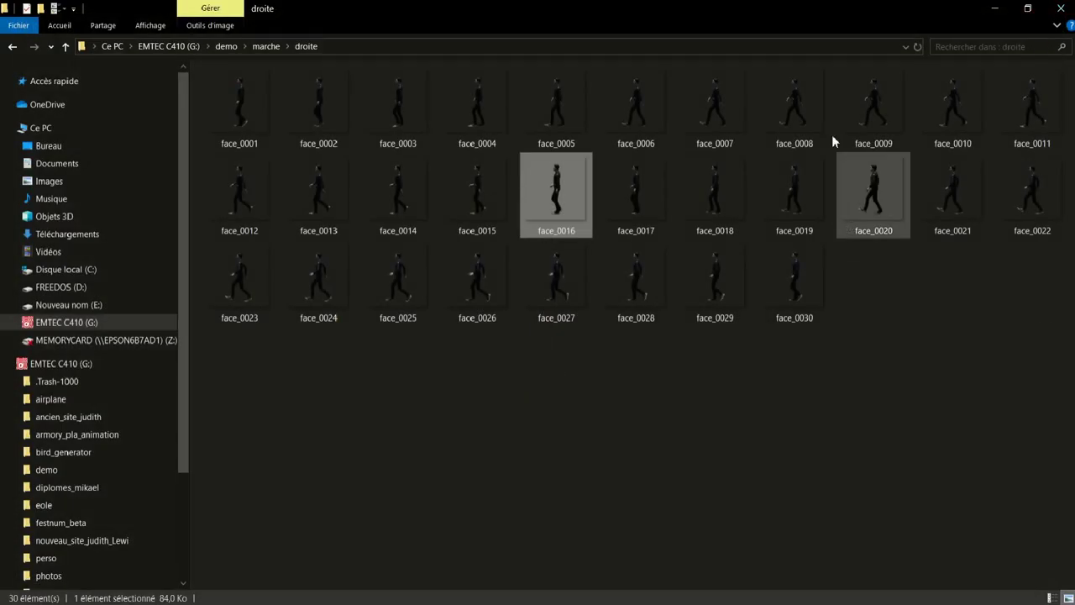
- Check face_0016's properties details: 350 × 350 pixels, 32-bit colour depth, 84,0 Ko
right_click(571, 177)
click(643, 570)
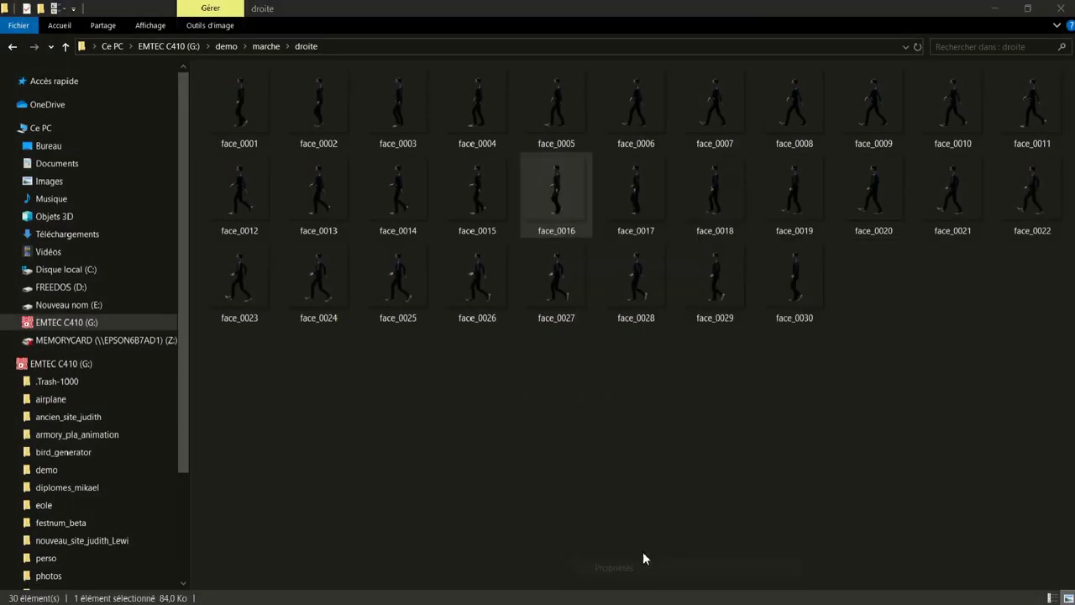
click(631, 213)
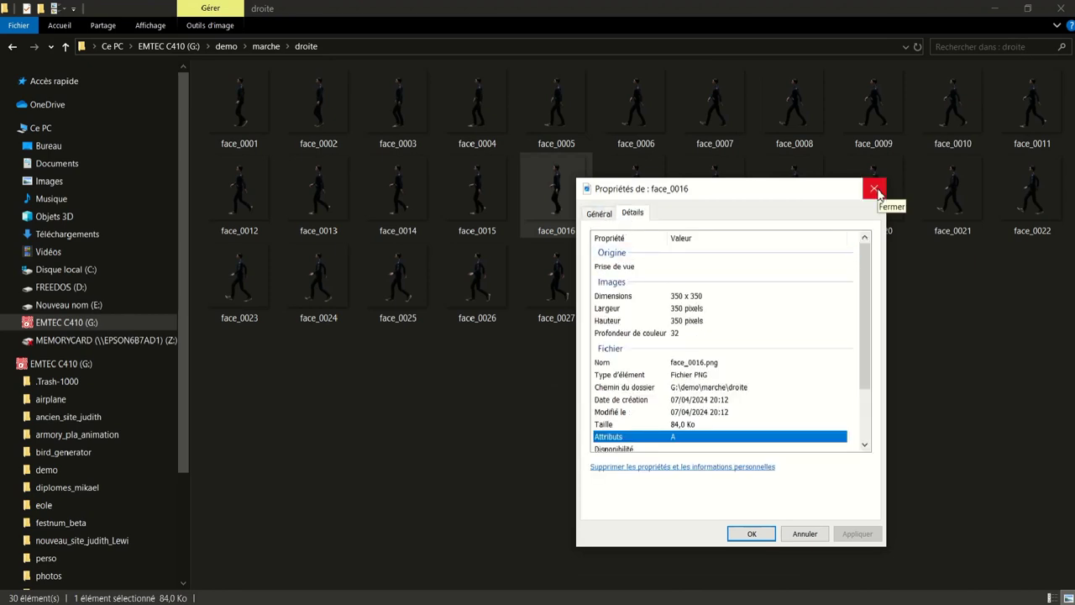
click(874, 189)
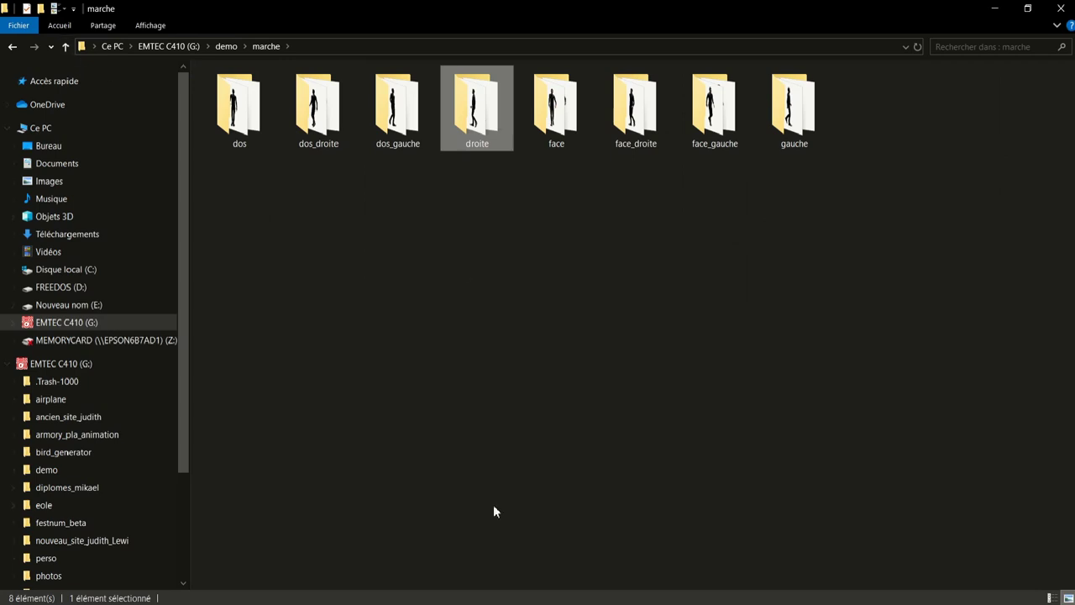
- Browse marche's gauche and face_gauche folders and preview frame face_0029
click(999, 10)
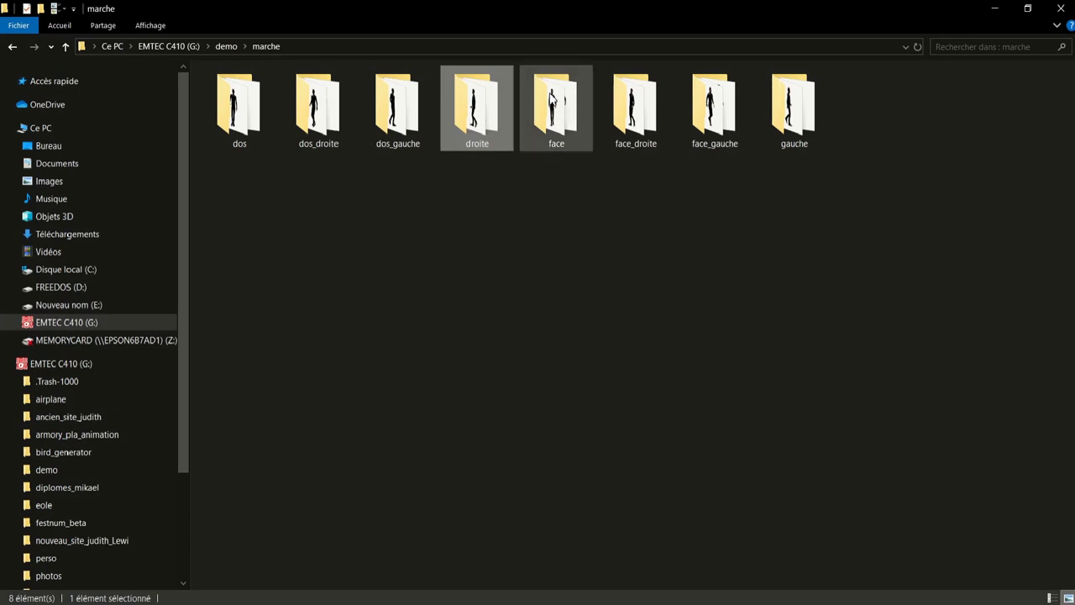
mouse_move(552, 99)
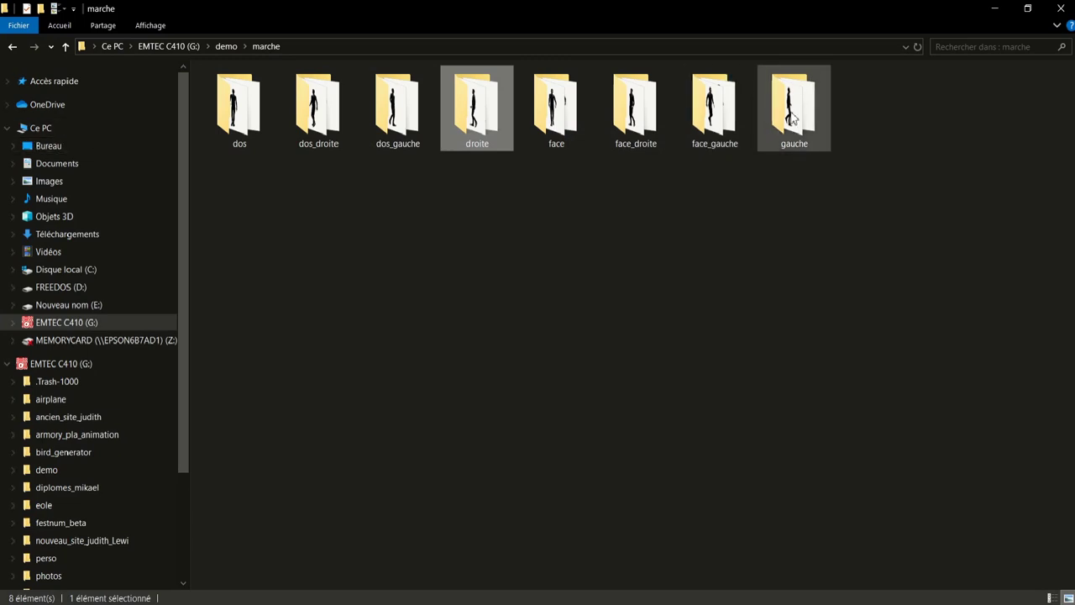
double_click(792, 119)
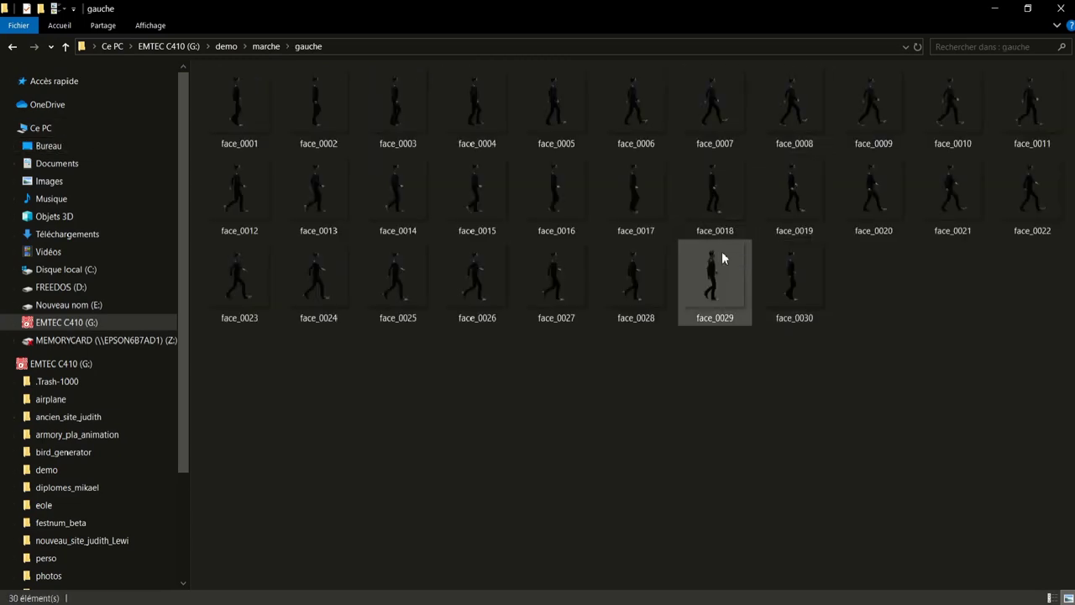
click(66, 46)
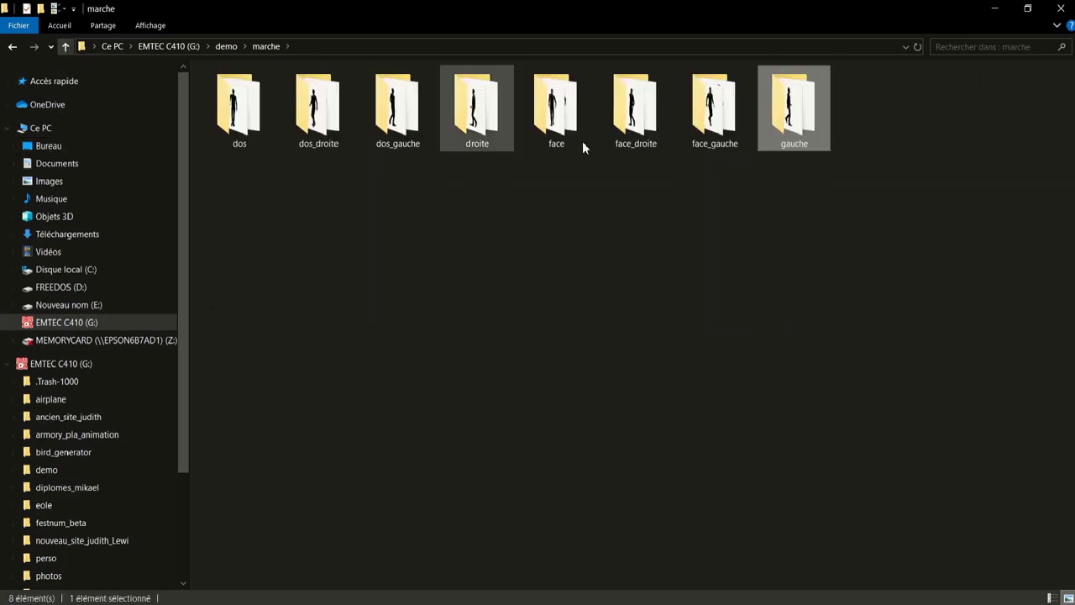
double_click(698, 98)
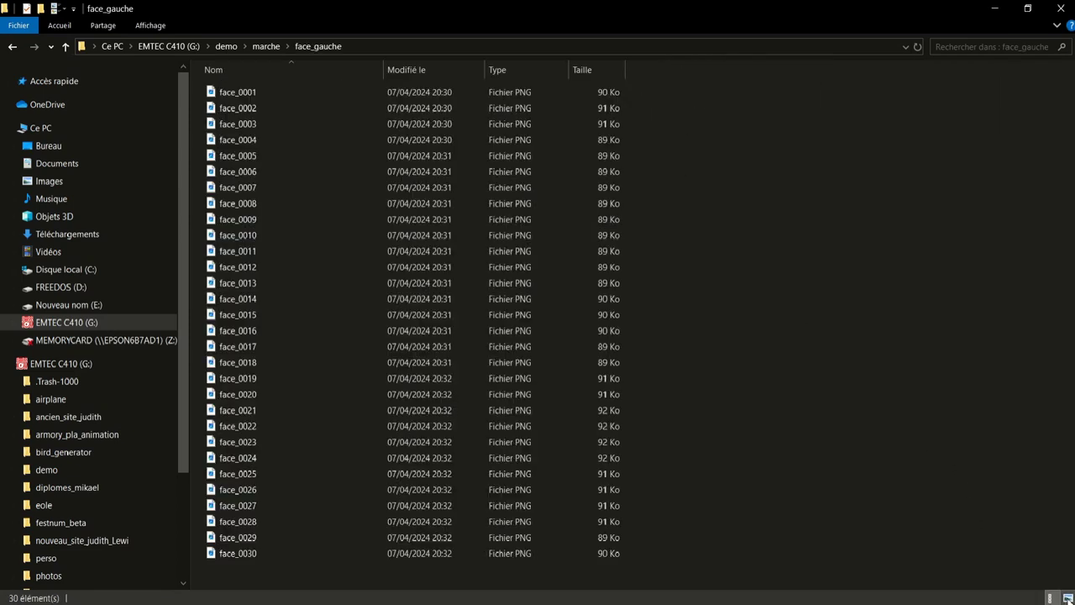
click(1065, 597)
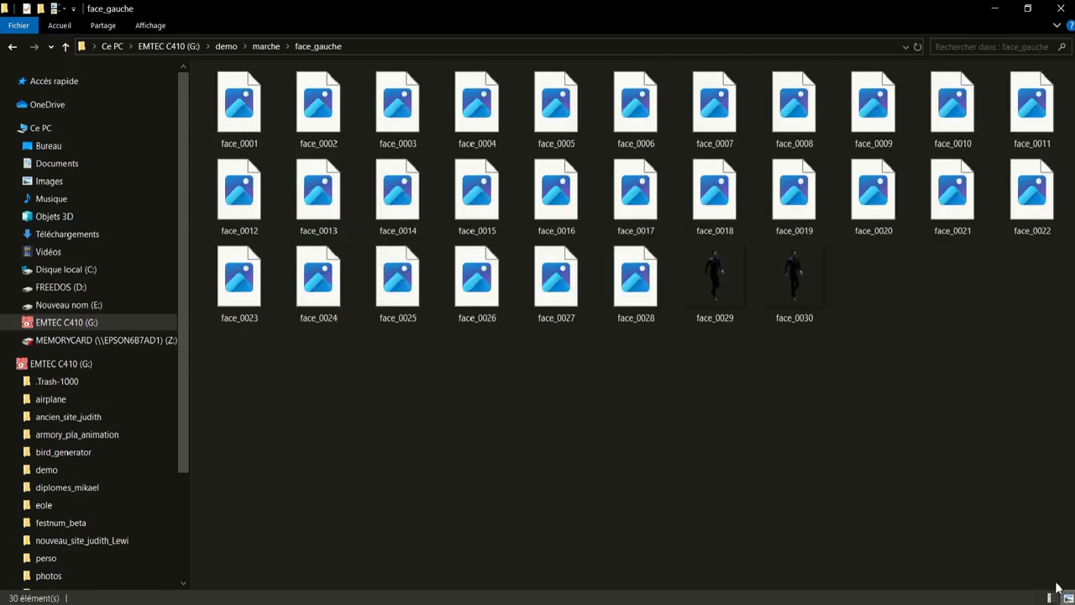
double_click(711, 265)
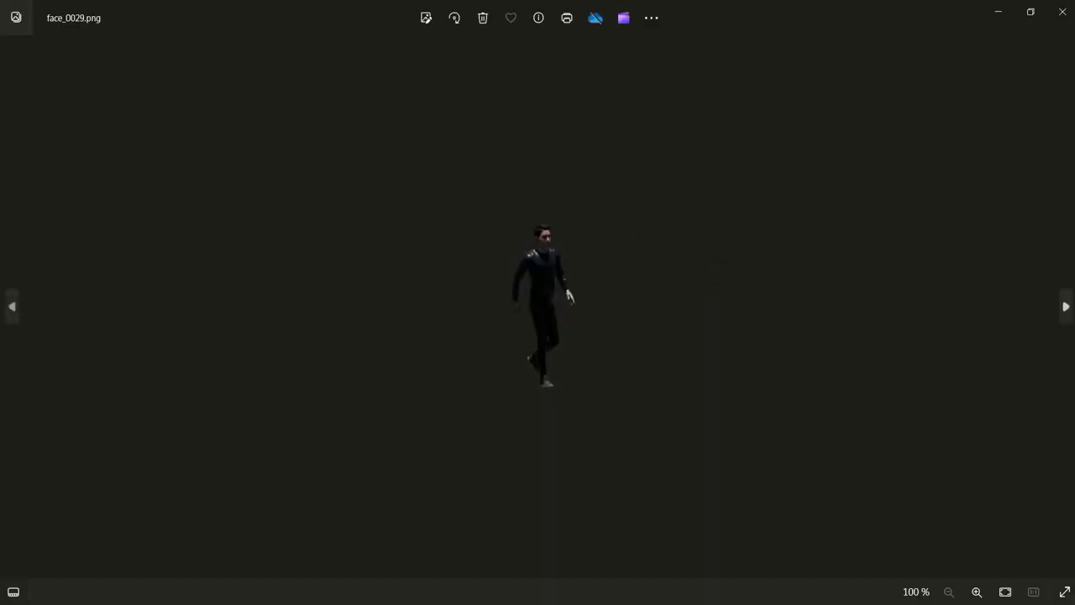
click(1060, 14)
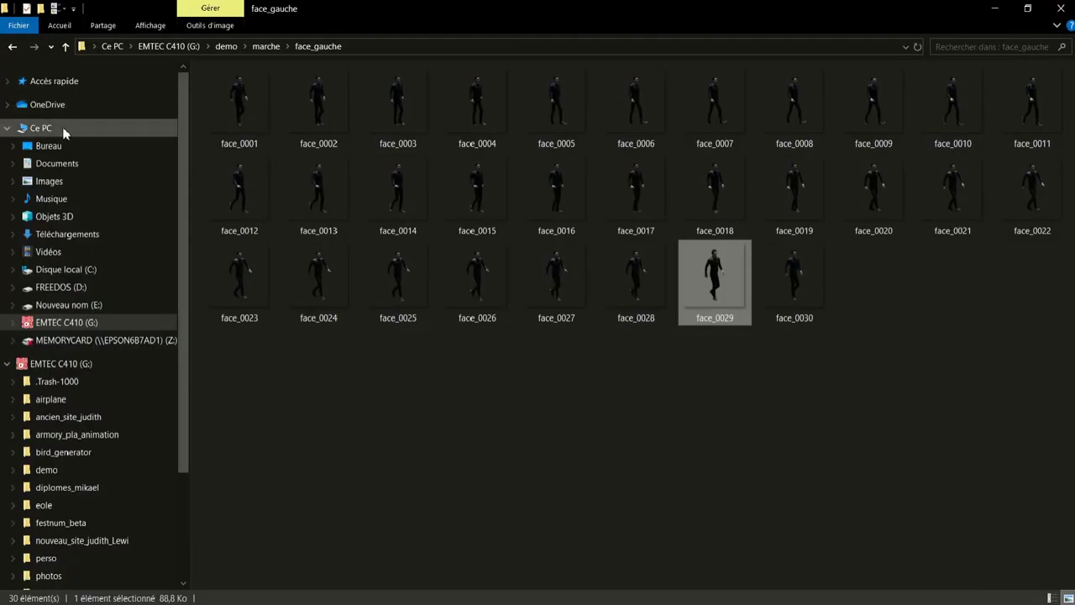
- Go up from face_gauche to the demo folder and minimise File Explorer
click(65, 47)
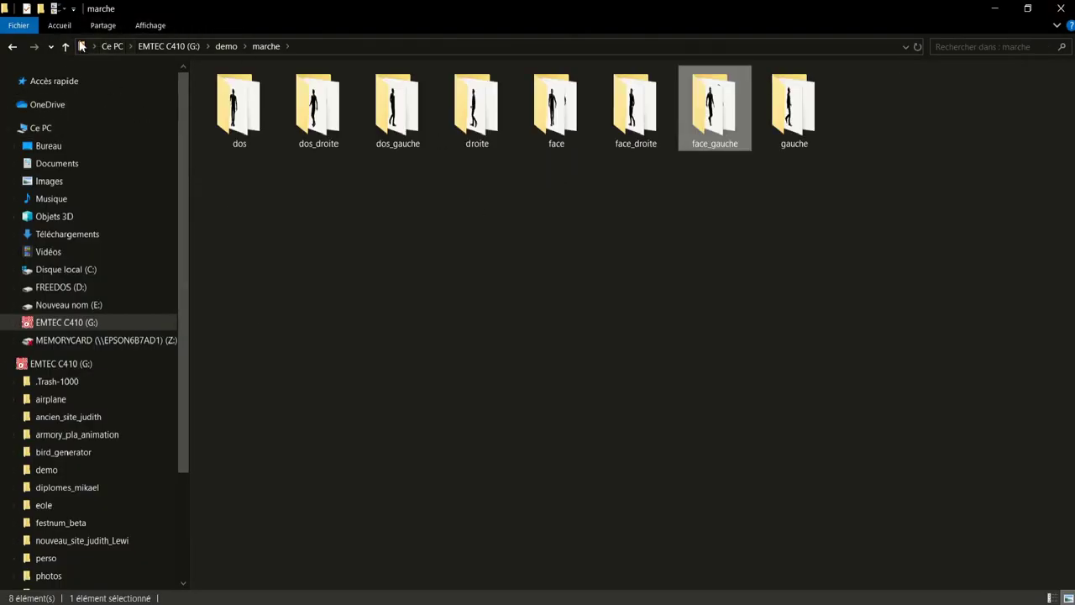
click(63, 47)
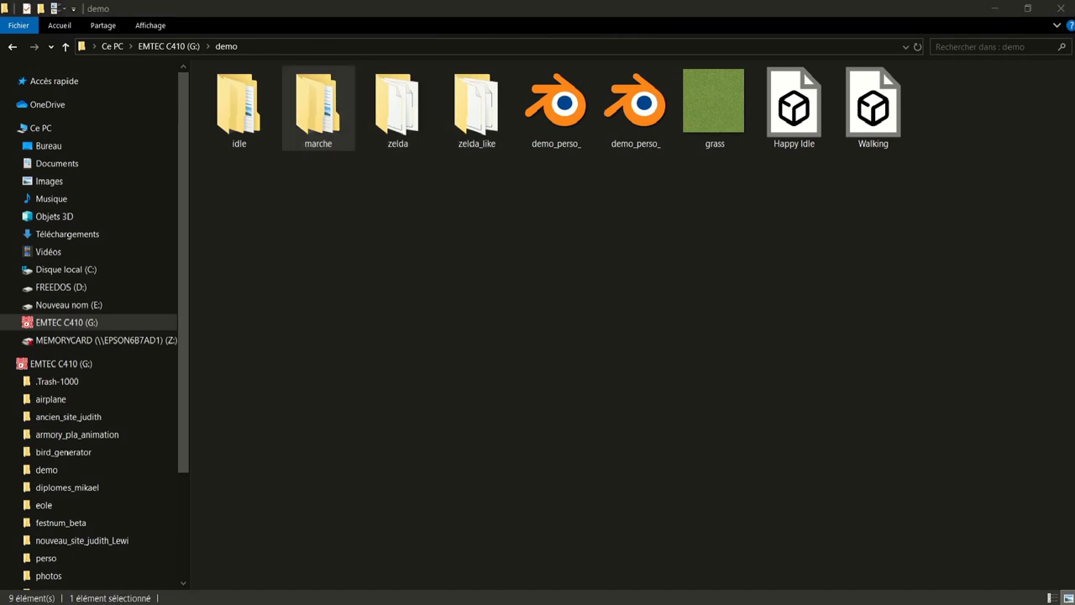
click(993, 9)
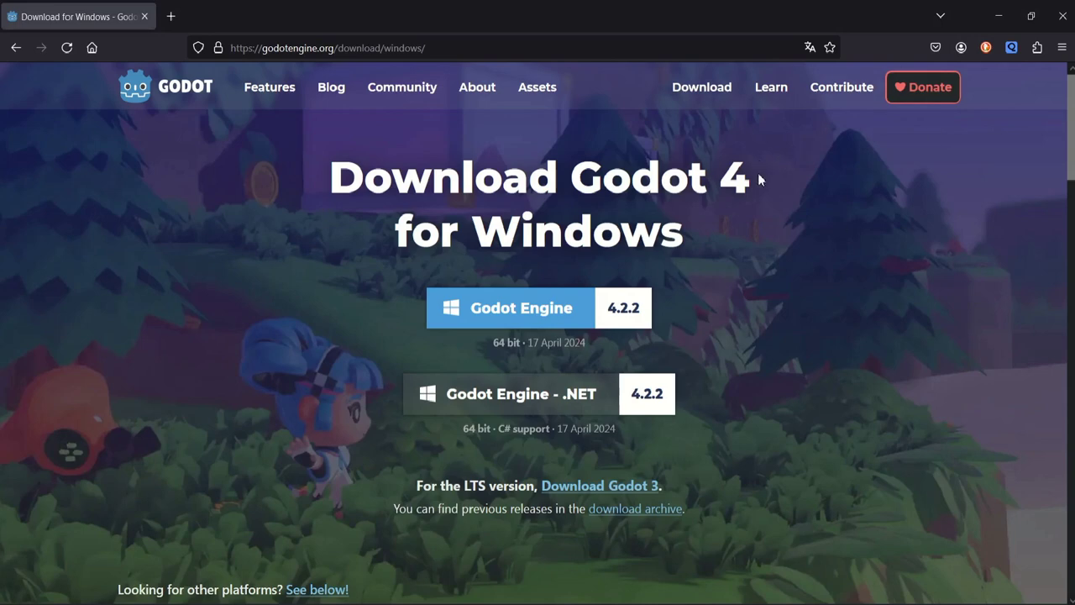
- Open the Godot docs from Learn, decline translation, and switch from stable 4.2 to version 3.5
scroll(757, 173, down, 5)
scroll(780, 186, up, 5)
click(767, 88)
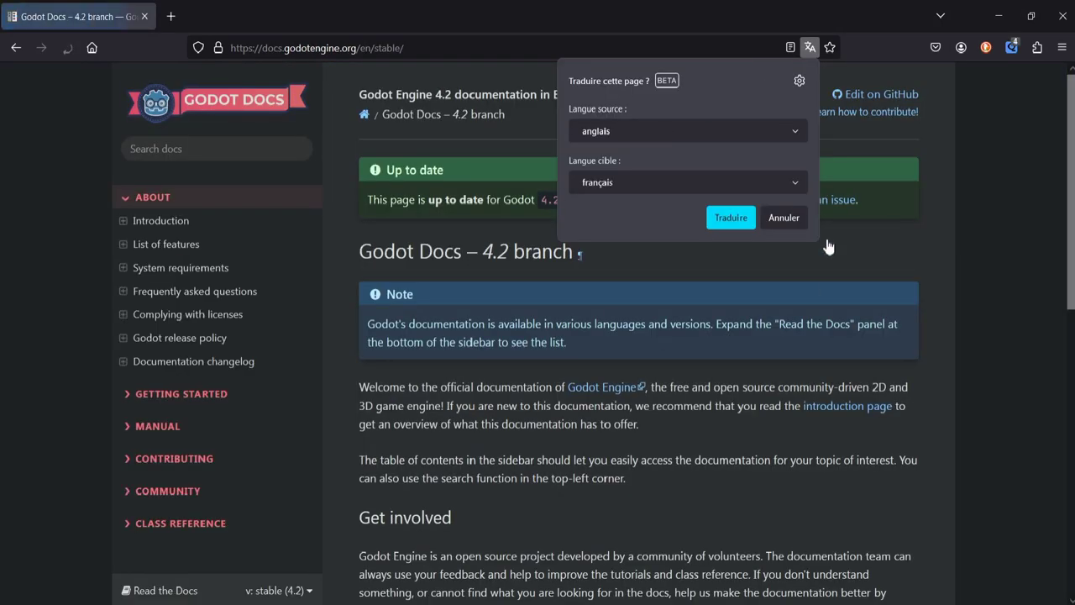
click(782, 217)
scroll(241, 428, down, 2)
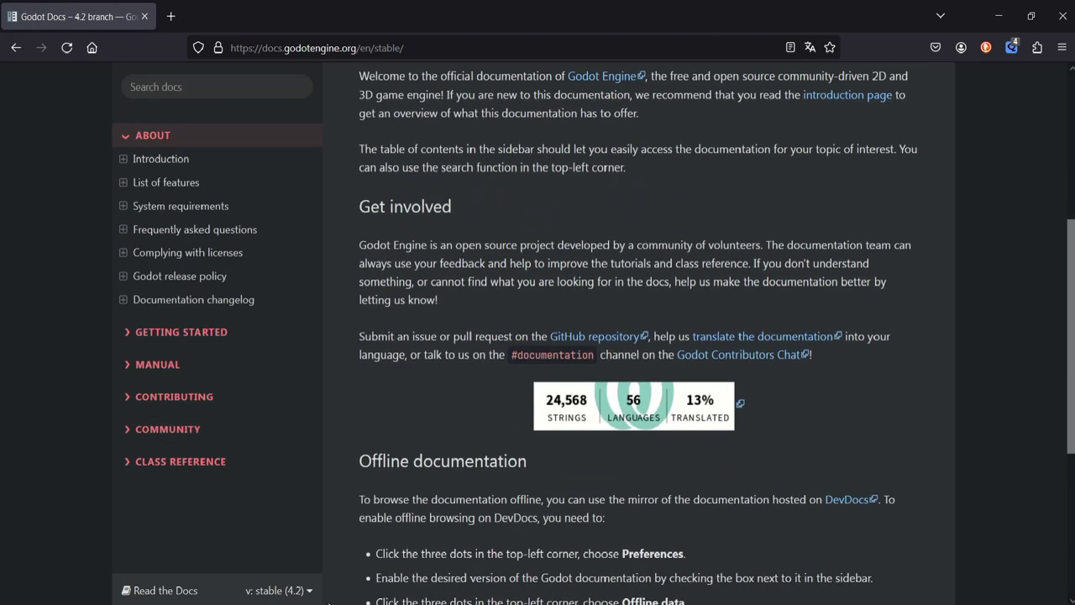
click(287, 591)
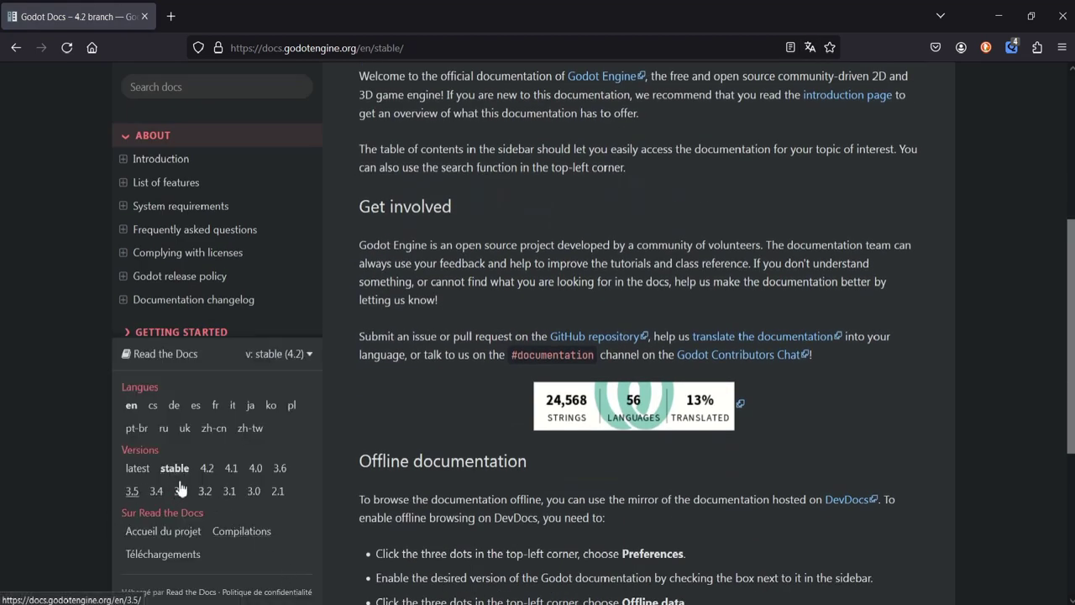
click(132, 494)
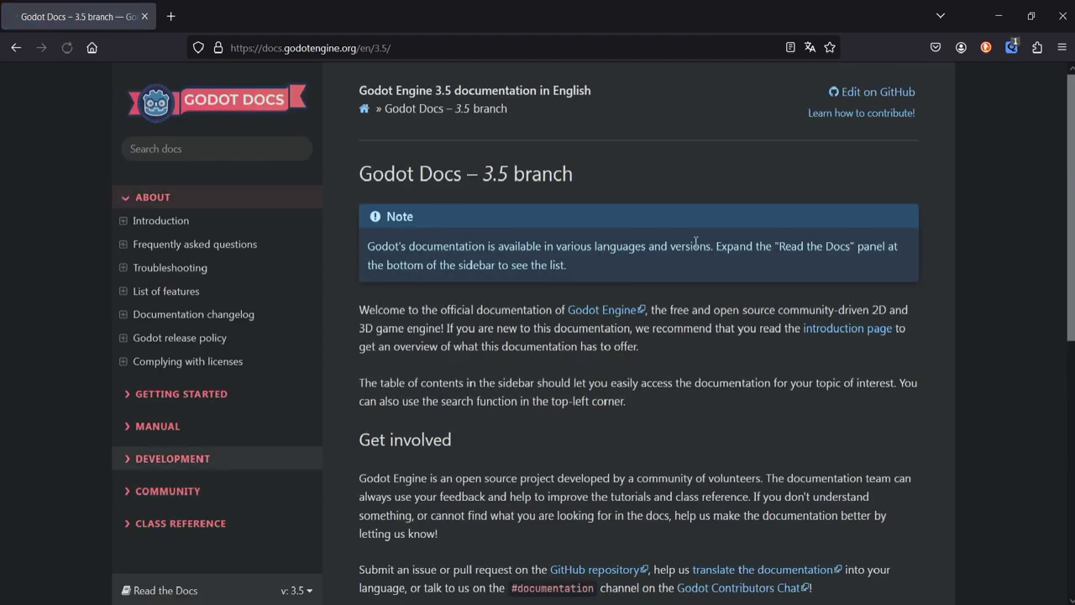
scroll(682, 235, down, 3)
scroll(682, 244, down, 4)
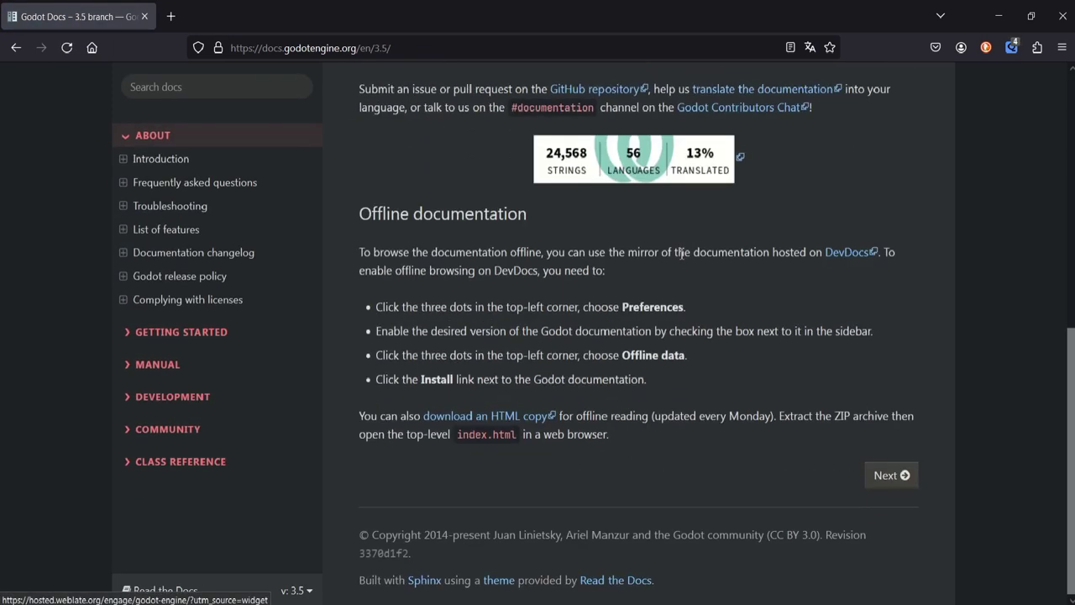
scroll(680, 260, up, 6)
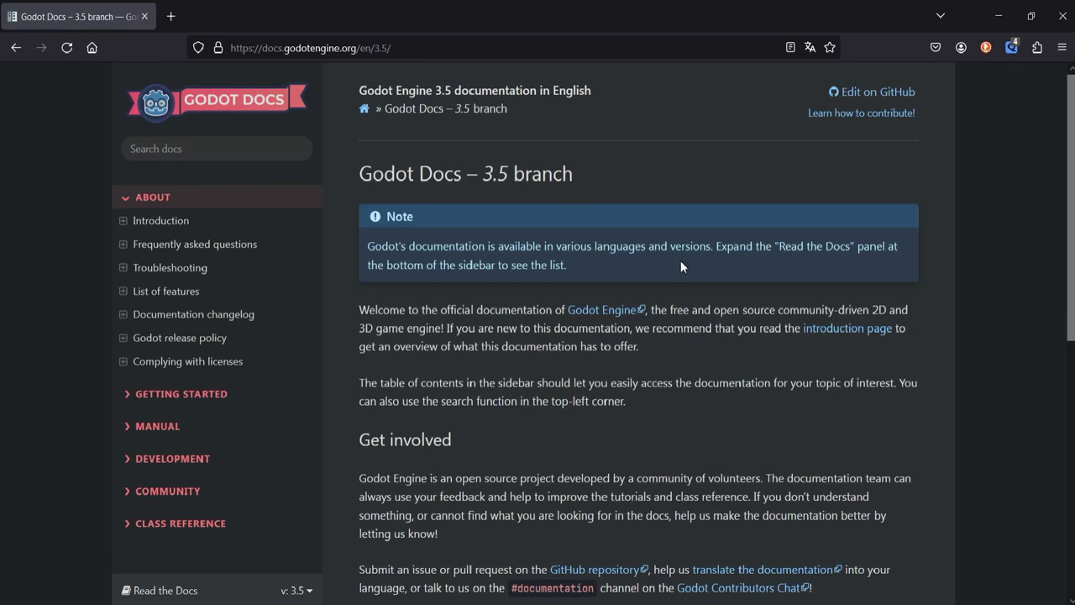
- Read Getting Started's Your first 2D game tutorial and its Setting up the project page
click(157, 396)
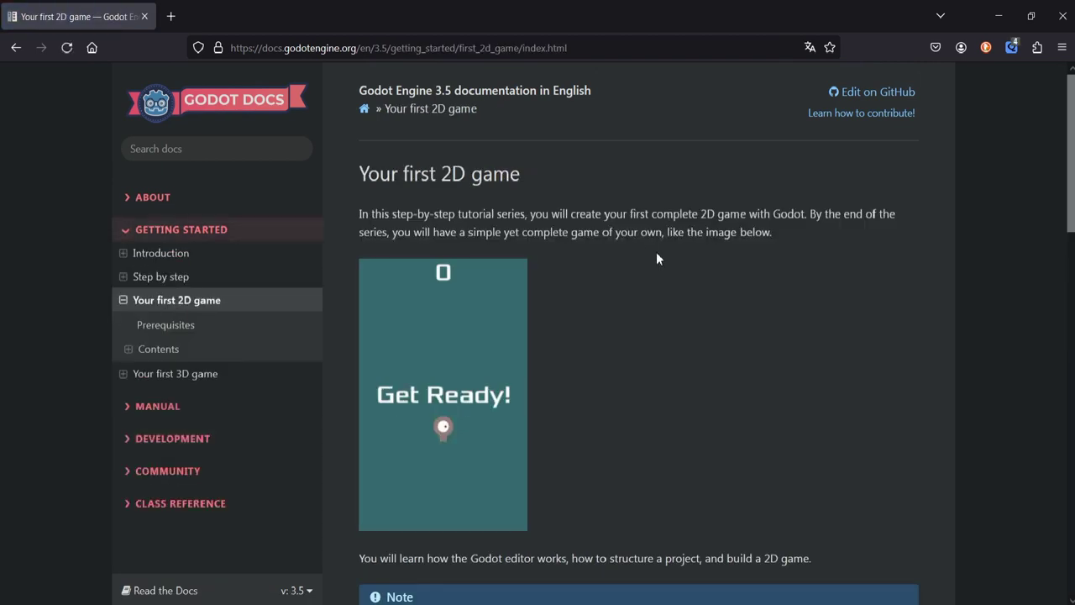
scroll(630, 199, down, 5)
scroll(646, 205, down, 4)
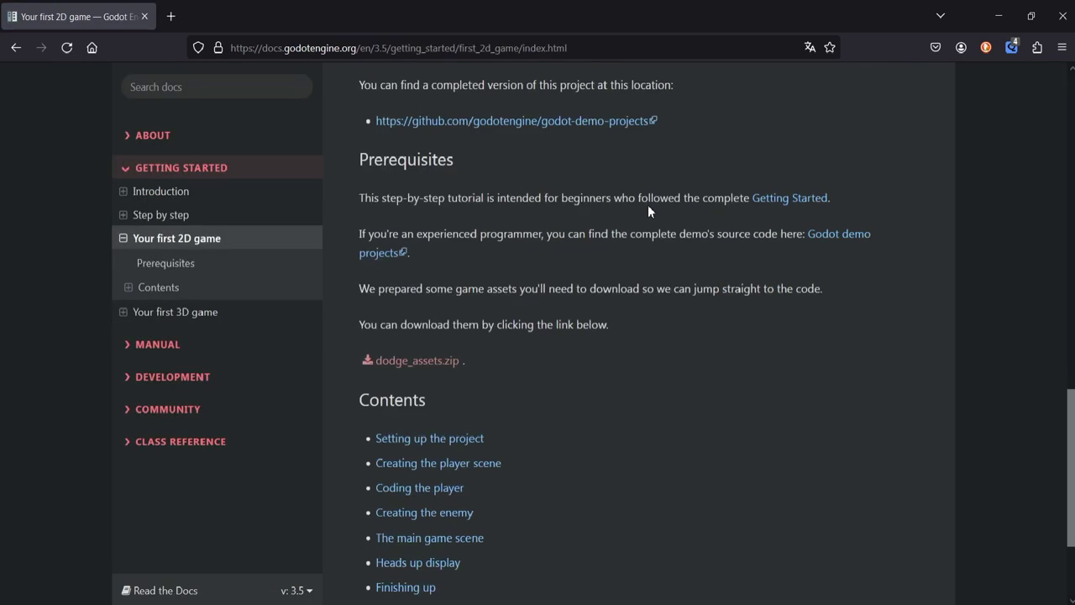
scroll(648, 210, down, 2)
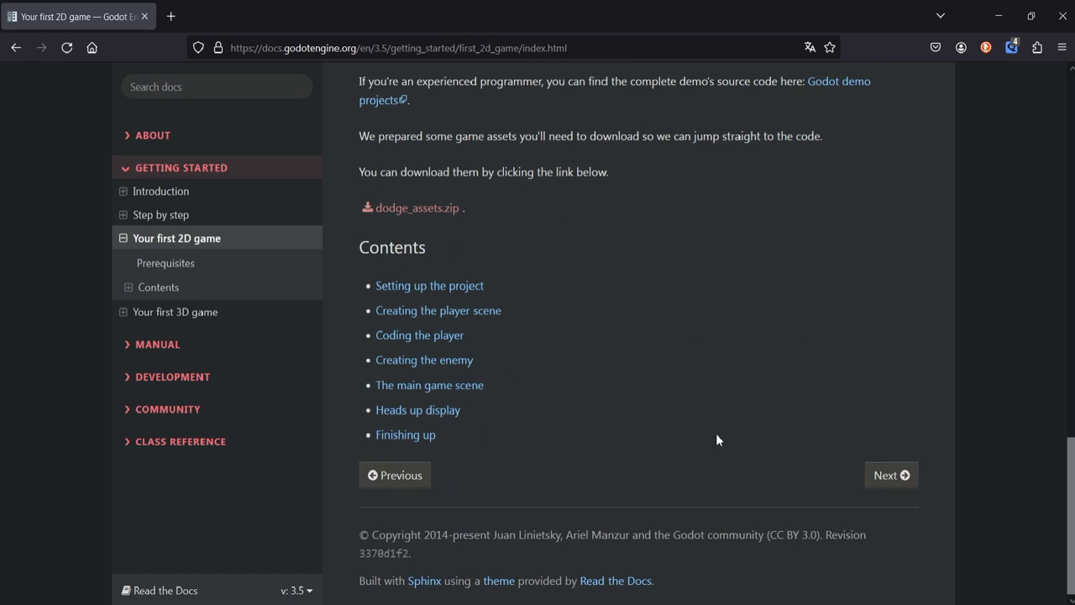
click(890, 476)
scroll(755, 399, down, 4)
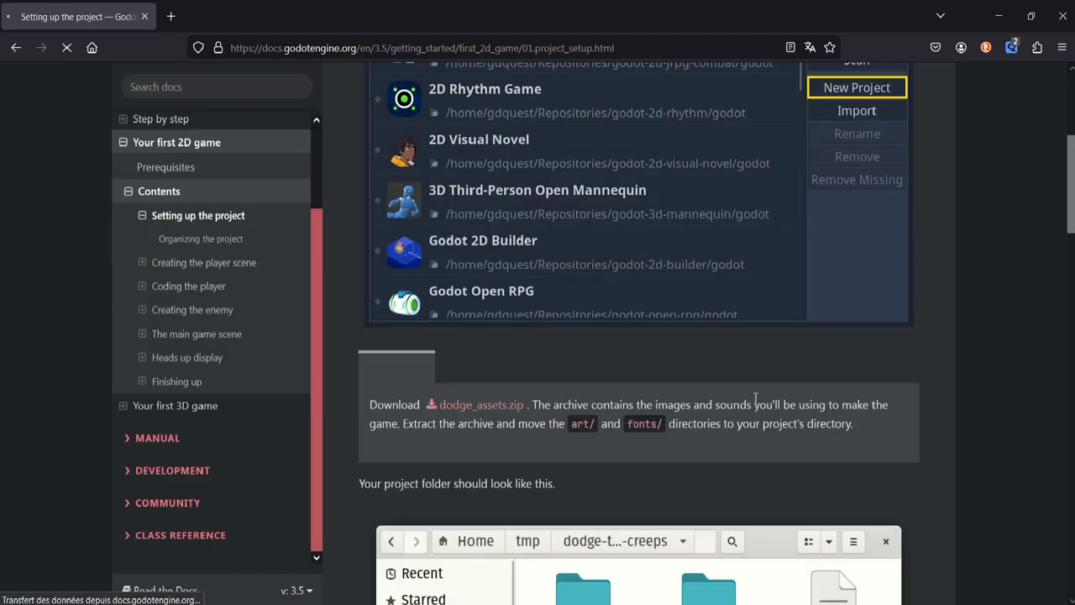
scroll(763, 398, up, 3)
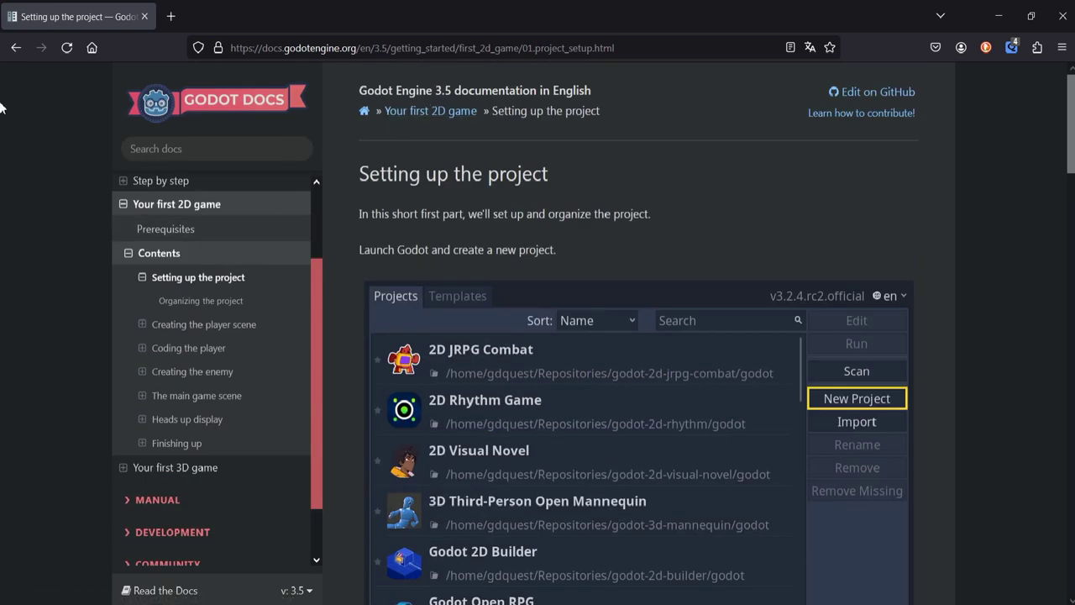
scroll(209, 436, down, 2)
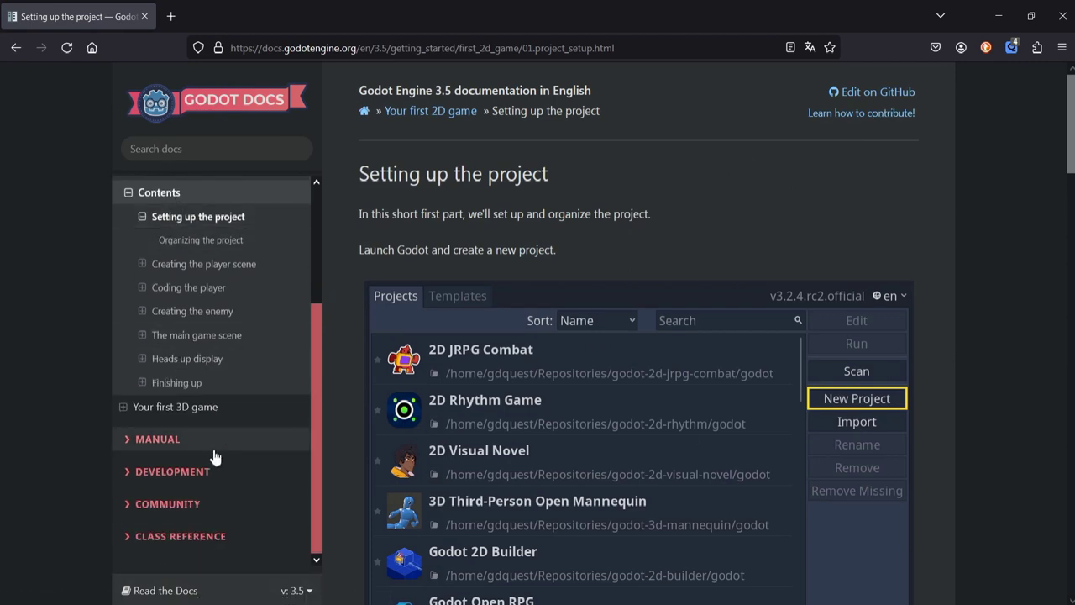
- Read the About > Introduction page, return to it, and expand Getting Started again
click(178, 506)
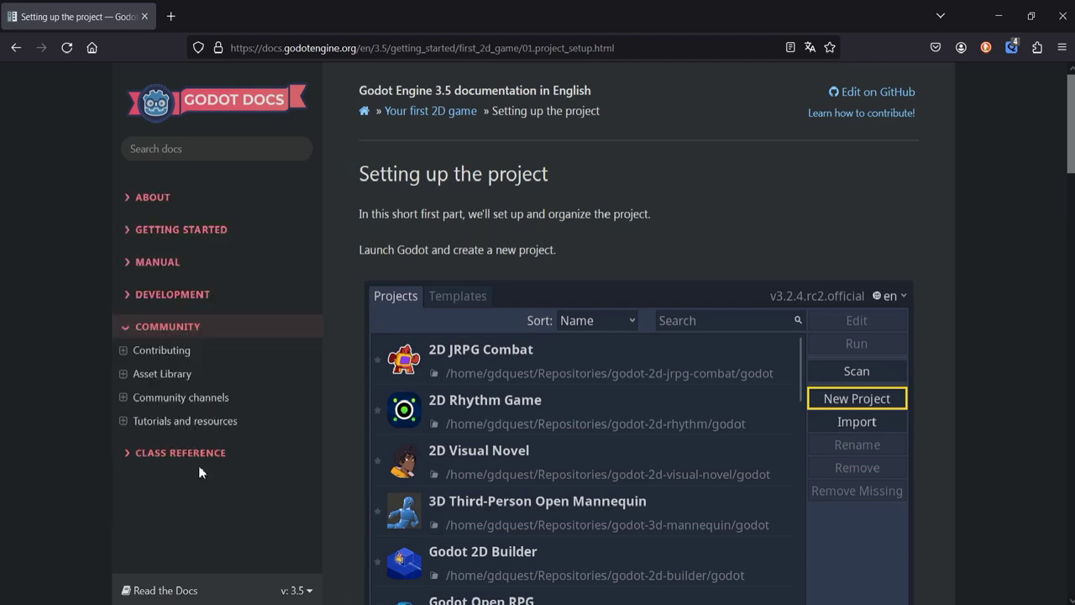
click(143, 198)
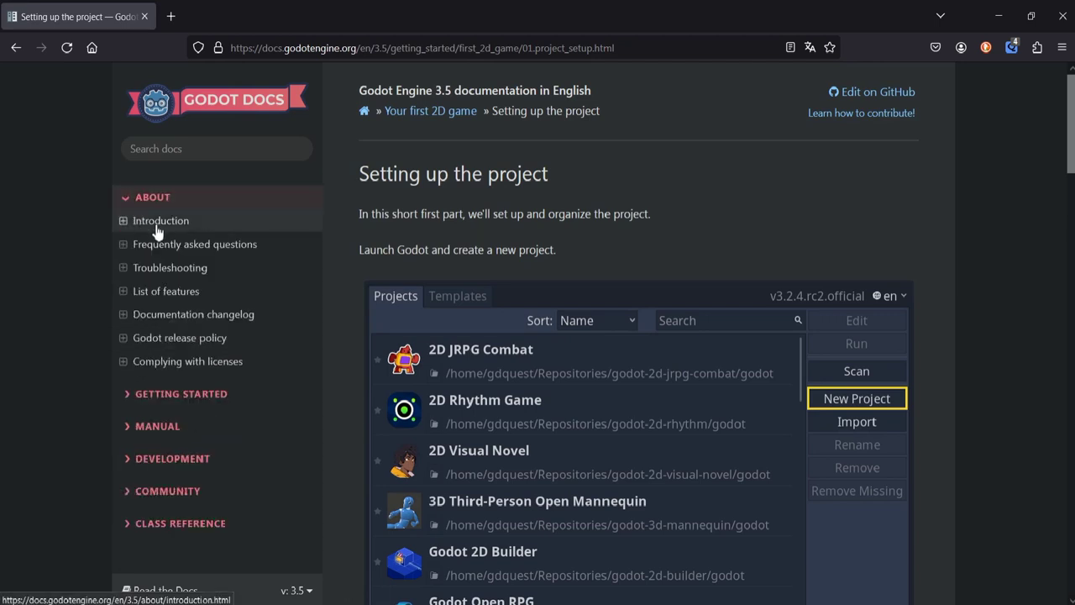
click(155, 224)
scroll(529, 319, down, 5)
scroll(537, 332, down, 5)
scroll(538, 333, up, 3)
scroll(550, 362, up, 3)
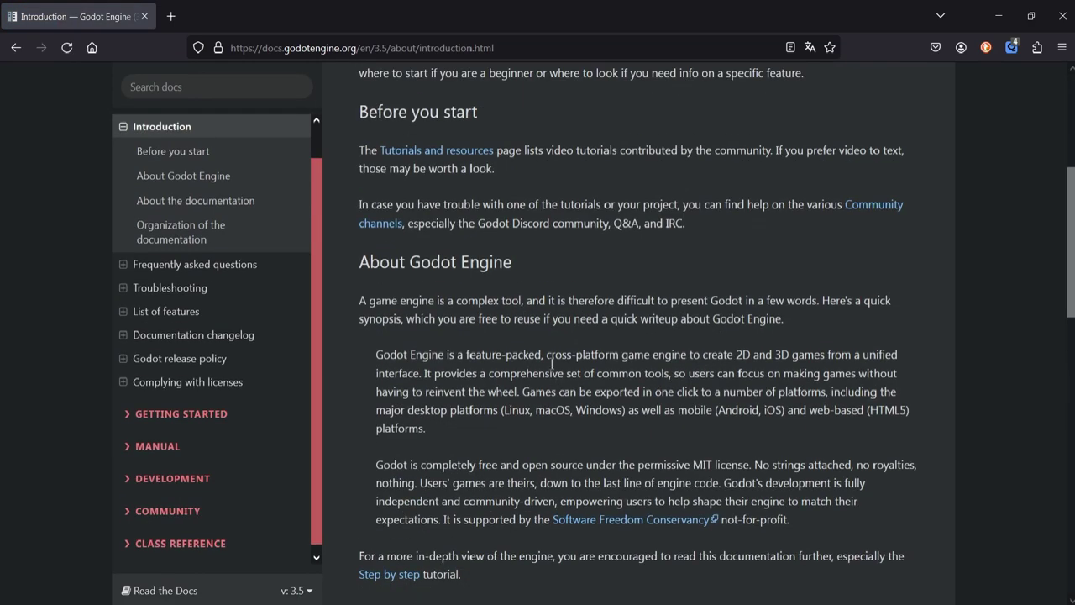
scroll(552, 362, down, 4)
scroll(551, 364, down, 4)
scroll(551, 366, down, 4)
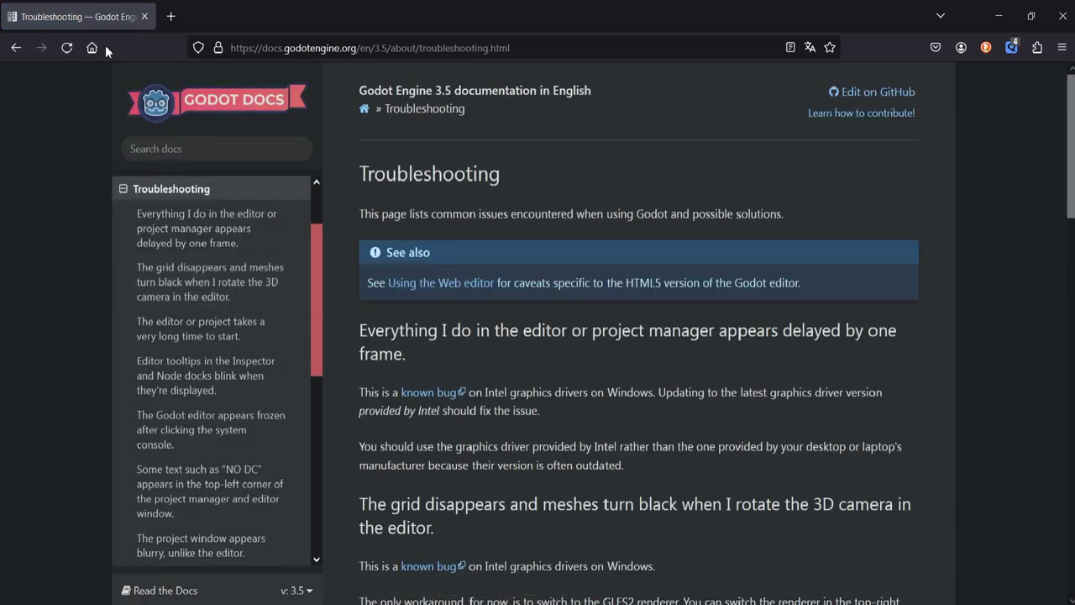
click(15, 48)
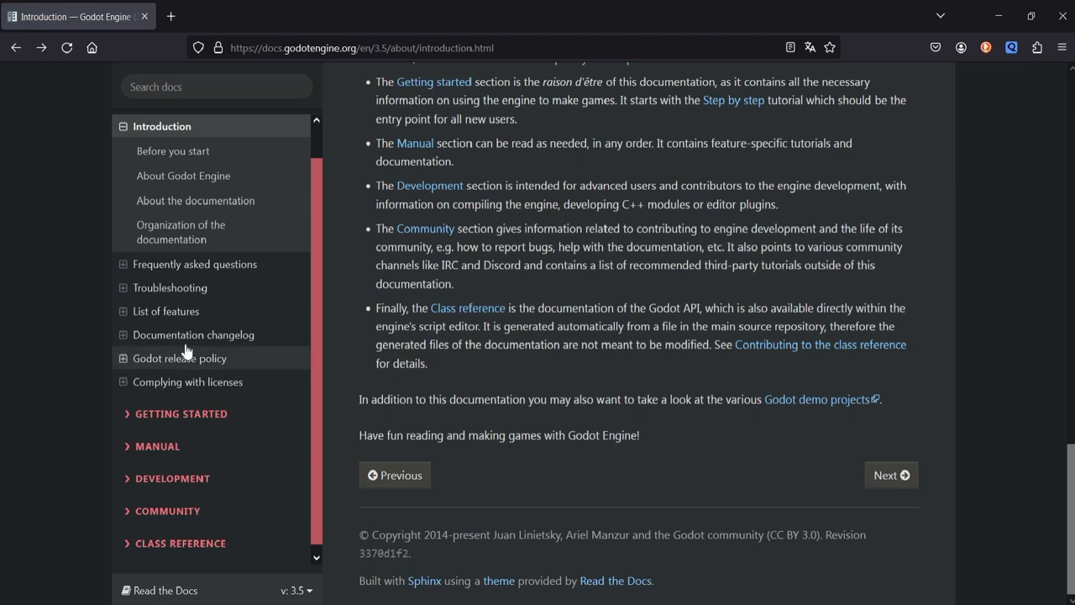
click(199, 420)
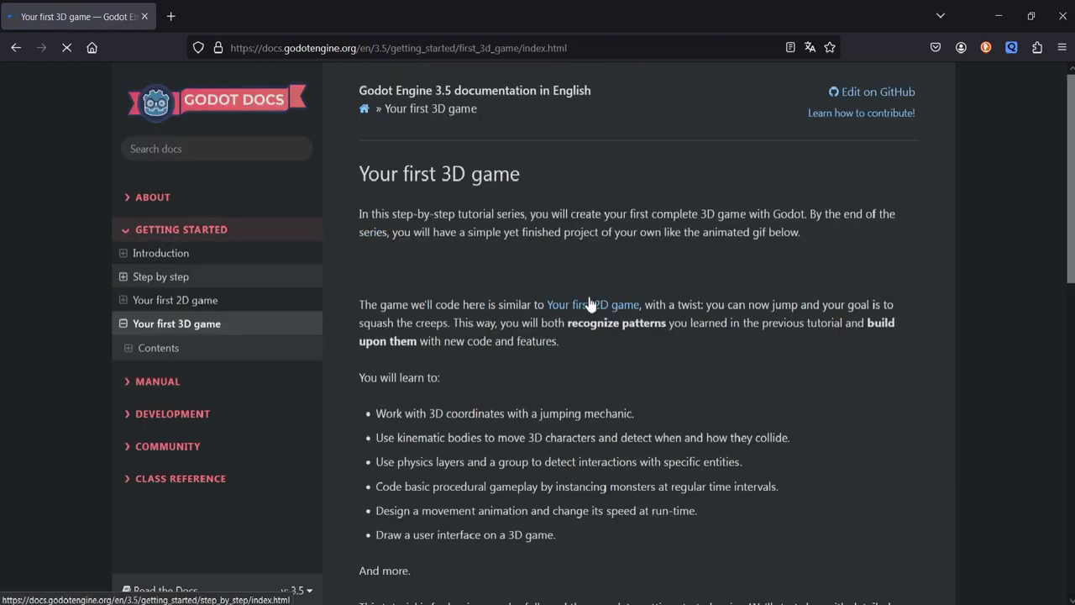
- Read the Your first 3D game tutorial and its Setting up the game area page
scroll(585, 279, down, 6)
scroll(588, 278, down, 4)
scroll(588, 278, down, 5)
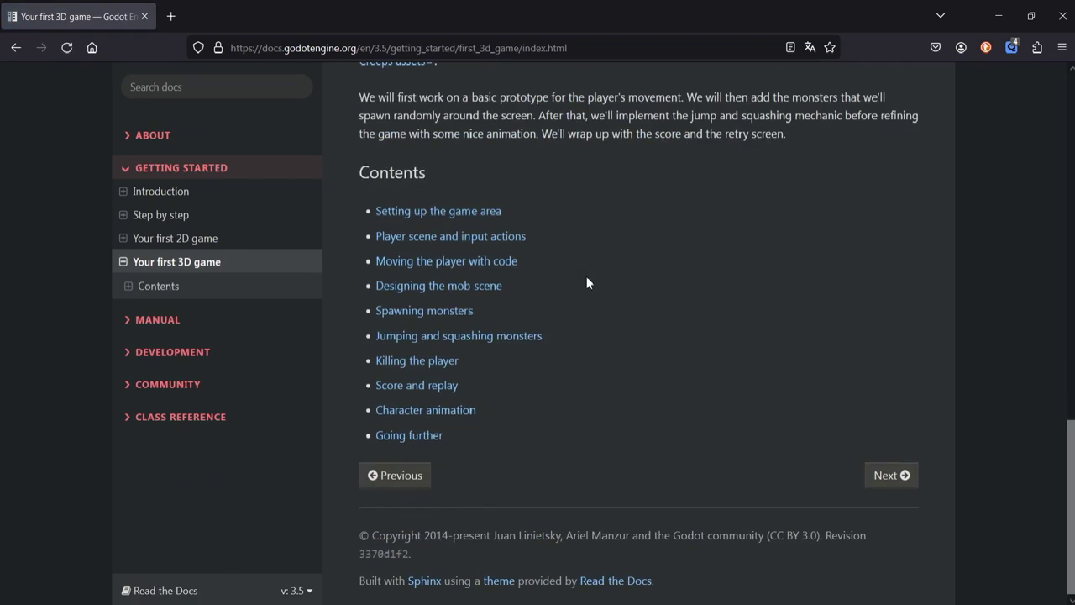
click(872, 477)
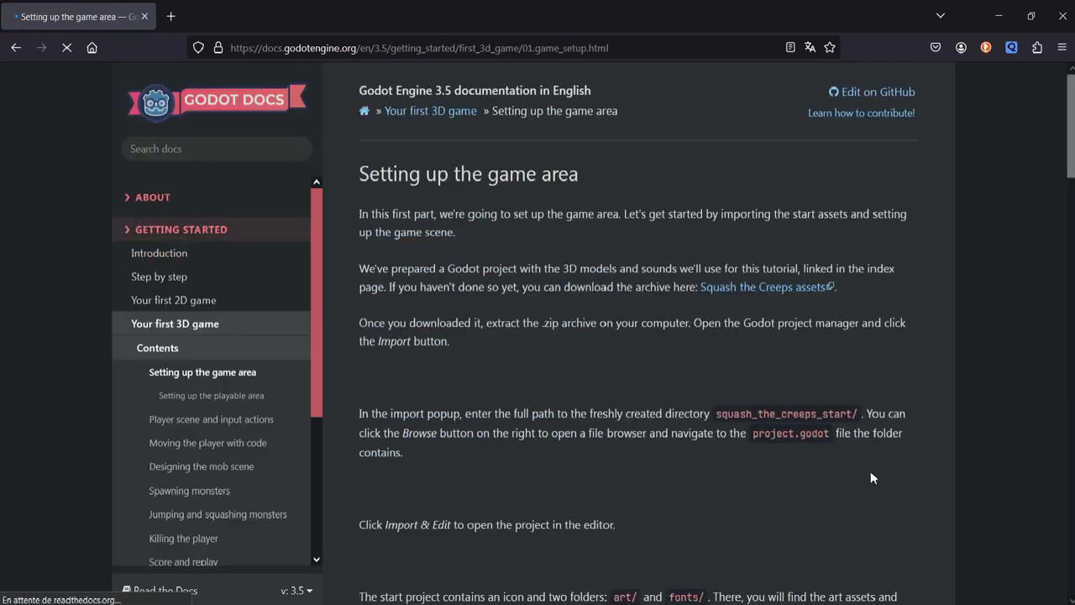
scroll(698, 411, down, 5)
scroll(707, 412, down, 5)
scroll(704, 420, down, 3)
scroll(702, 424, down, 5)
scroll(701, 424, down, 5)
scroll(708, 425, down, 5)
scroll(705, 422, down, 5)
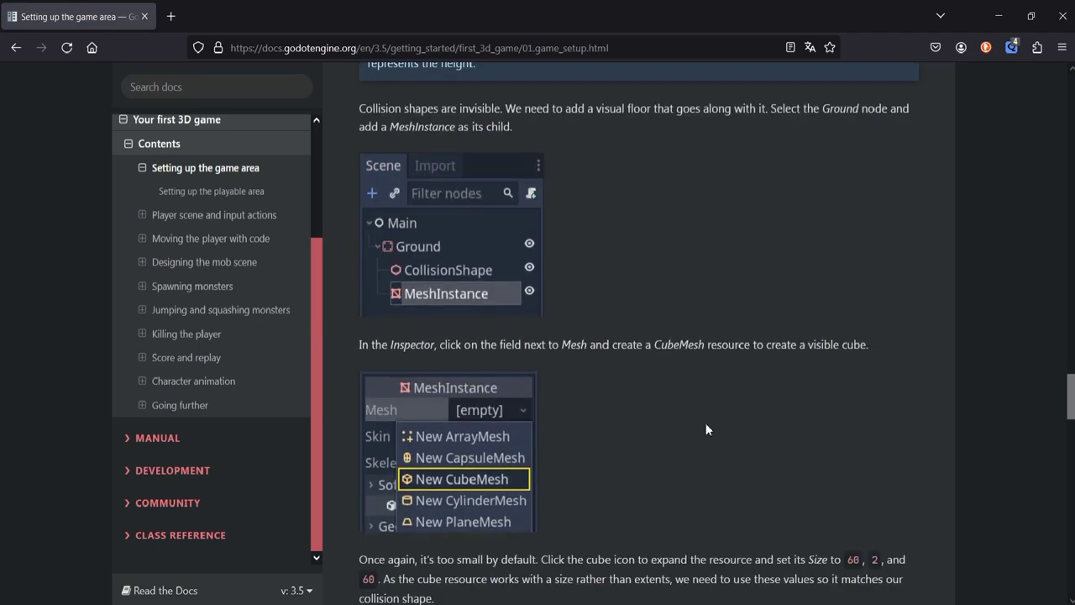
scroll(723, 424, down, 3)
mouse_move(1073, 430)
mouse_down()
mouse_move(1073, 130)
mouse_move(1060, 55)
mouse_up()
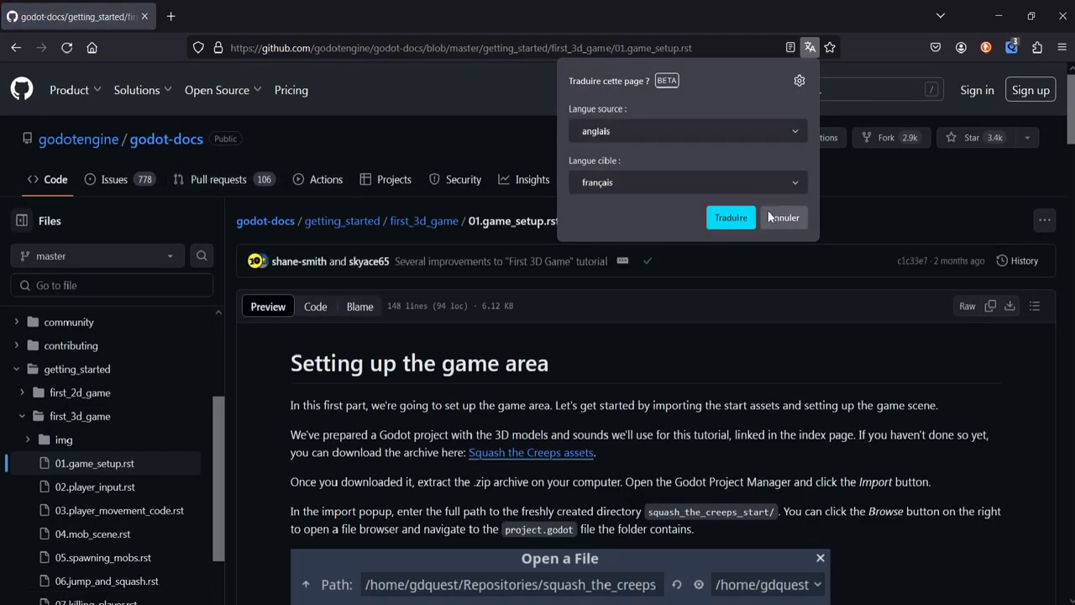
- Decline translation on the tutorial's GitHub source page and scroll through it
click(770, 217)
scroll(550, 298, down, 4)
scroll(547, 288, down, 5)
scroll(550, 285, down, 5)
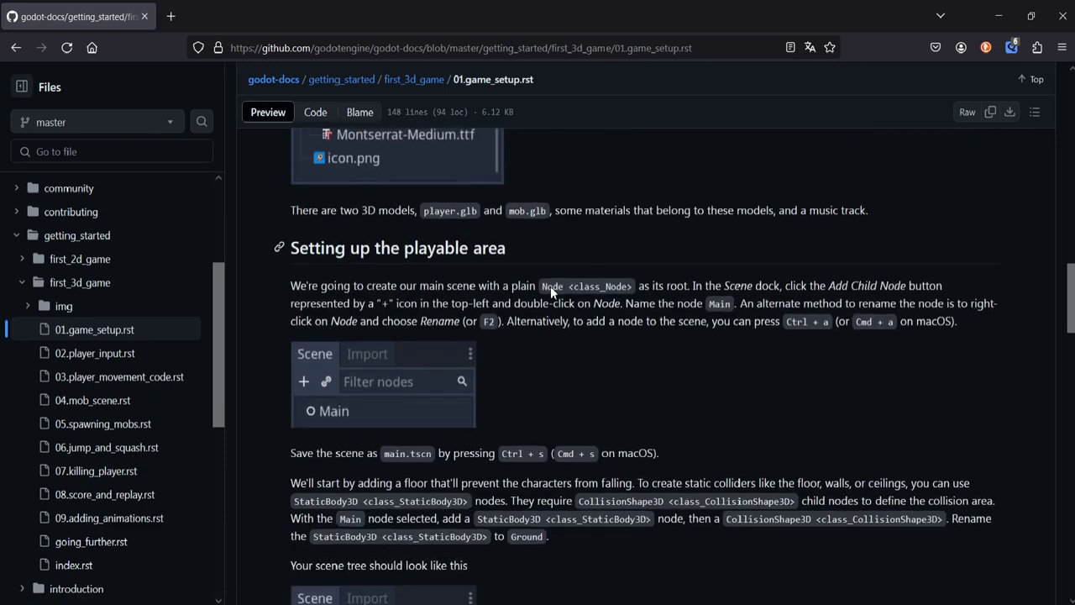
scroll(553, 290, down, 5)
scroll(563, 293, down, 5)
scroll(567, 292, down, 3)
- Go back through the game area, 3D game, Introduction, project setup and 2D game pages
click(19, 48)
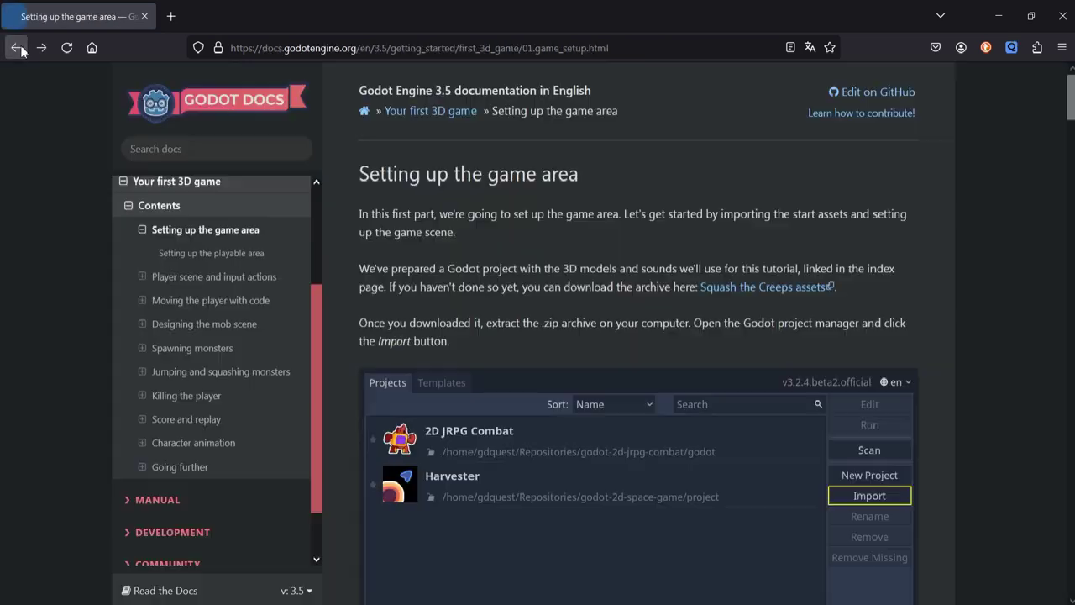
click(21, 49)
click(21, 49)
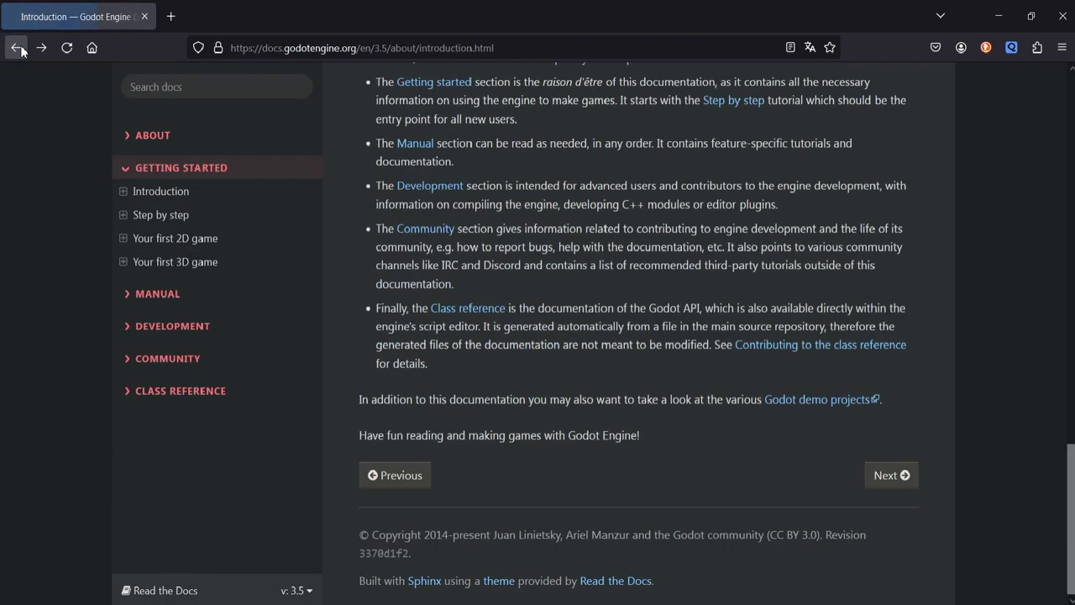
click(21, 49)
click(21, 49)
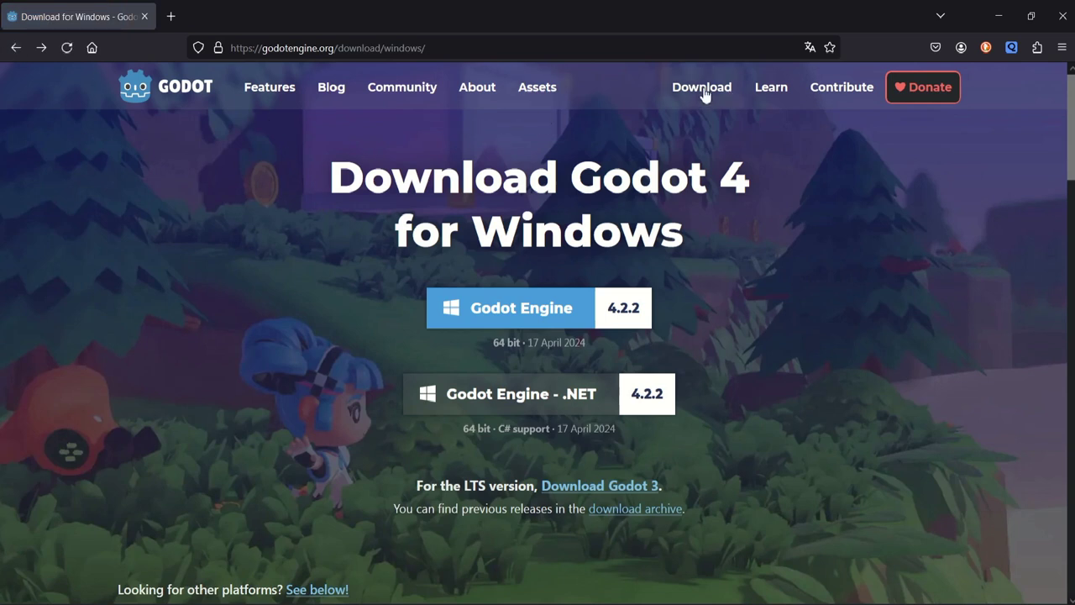
- Open the godotengine.org Features page and scroll through it
click(267, 92)
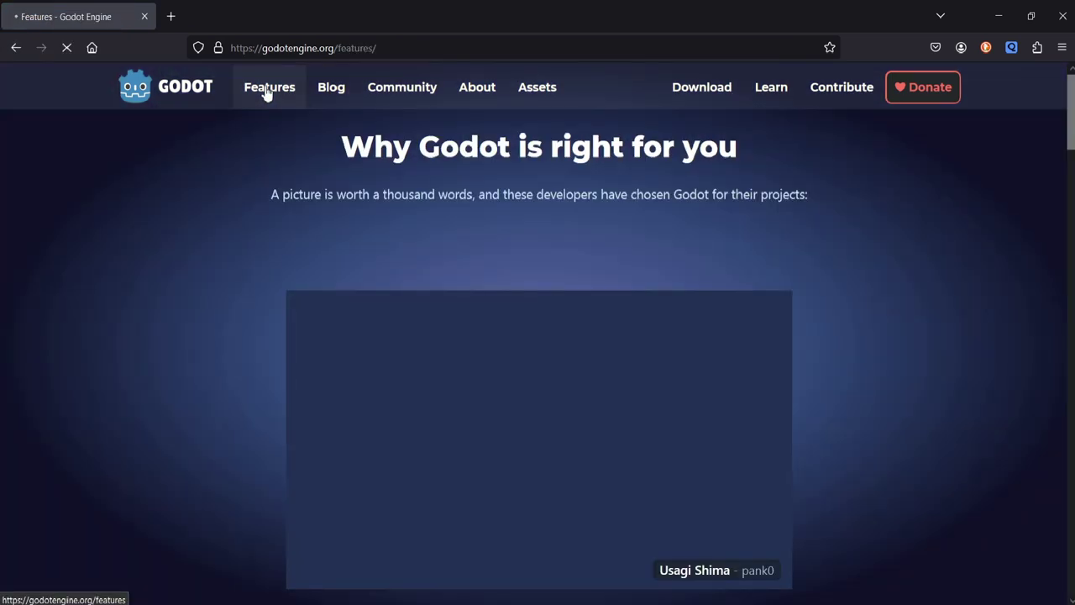
scroll(716, 311, down, 5)
scroll(716, 317, down, 3)
scroll(717, 317, down, 3)
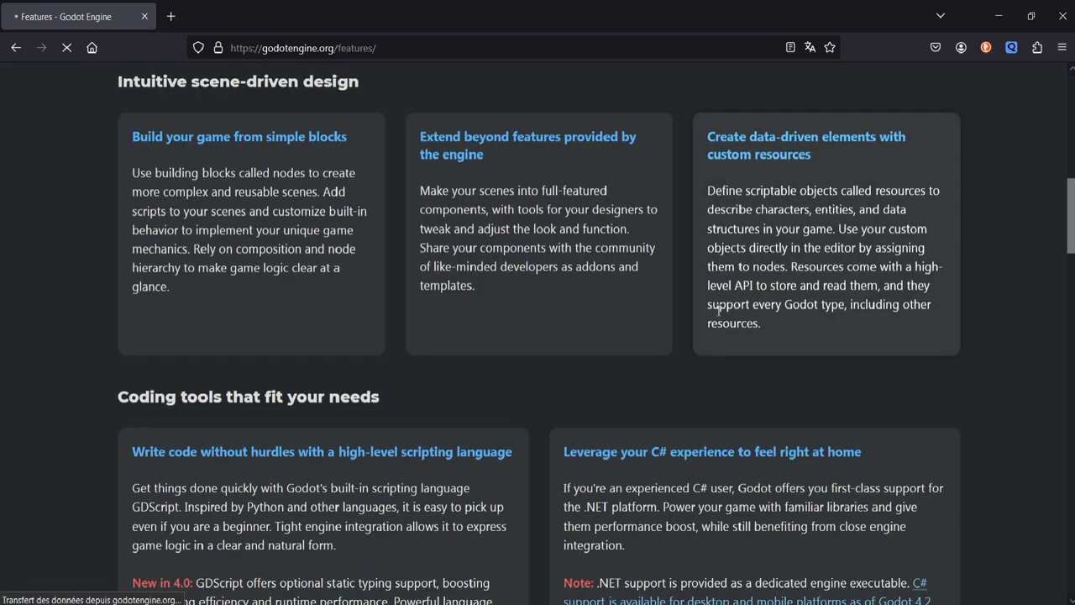
scroll(717, 316, down, 5)
scroll(718, 316, down, 4)
scroll(718, 309, down, 3)
scroll(717, 310, down, 4)
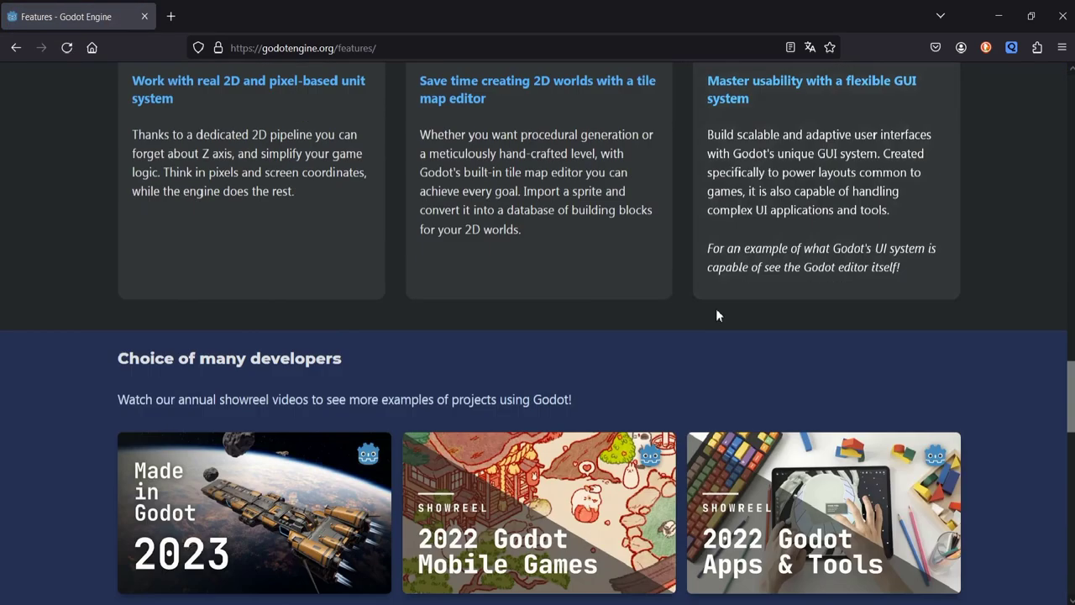
scroll(715, 312, down, 2)
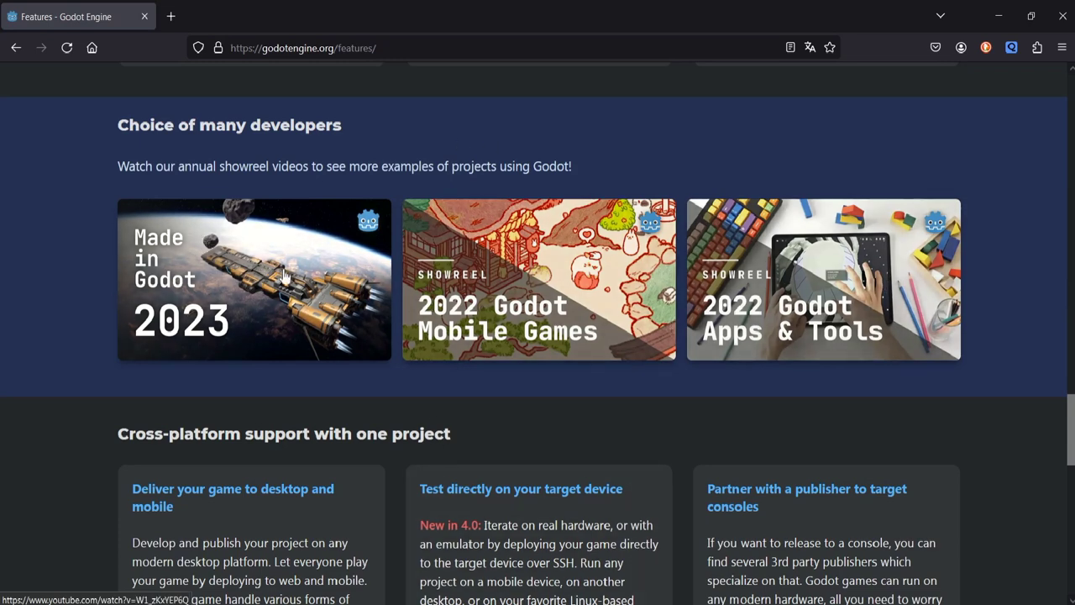
scroll(794, 312, down, 5)
scroll(791, 313, down, 3)
scroll(802, 329, up, 3)
scroll(815, 346, up, 5)
scroll(823, 357, up, 6)
scroll(823, 361, up, 8)
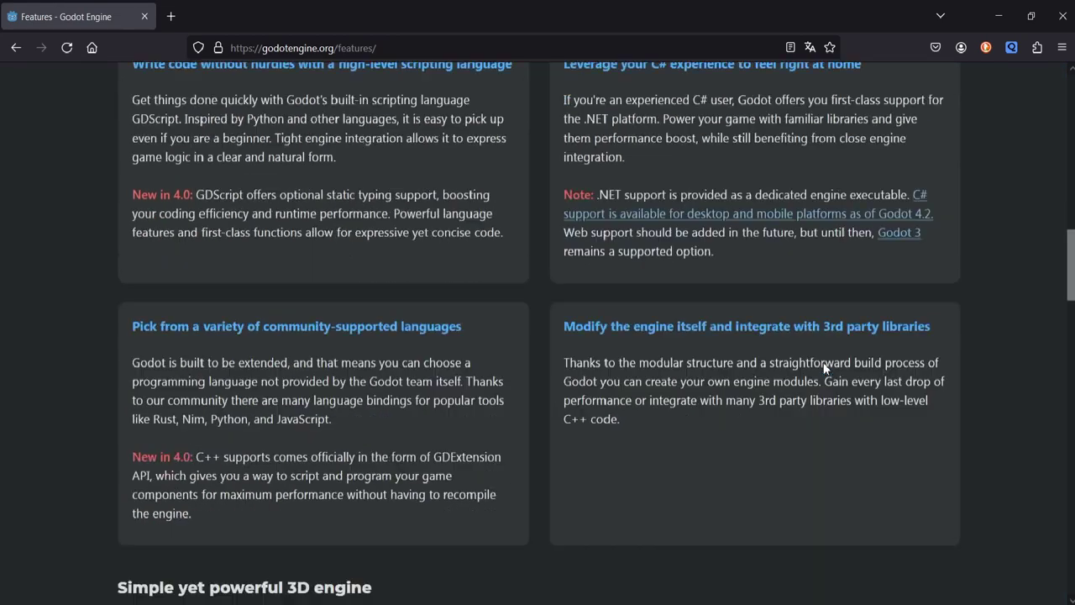
scroll(823, 353, up, 5)
scroll(825, 328, up, 7)
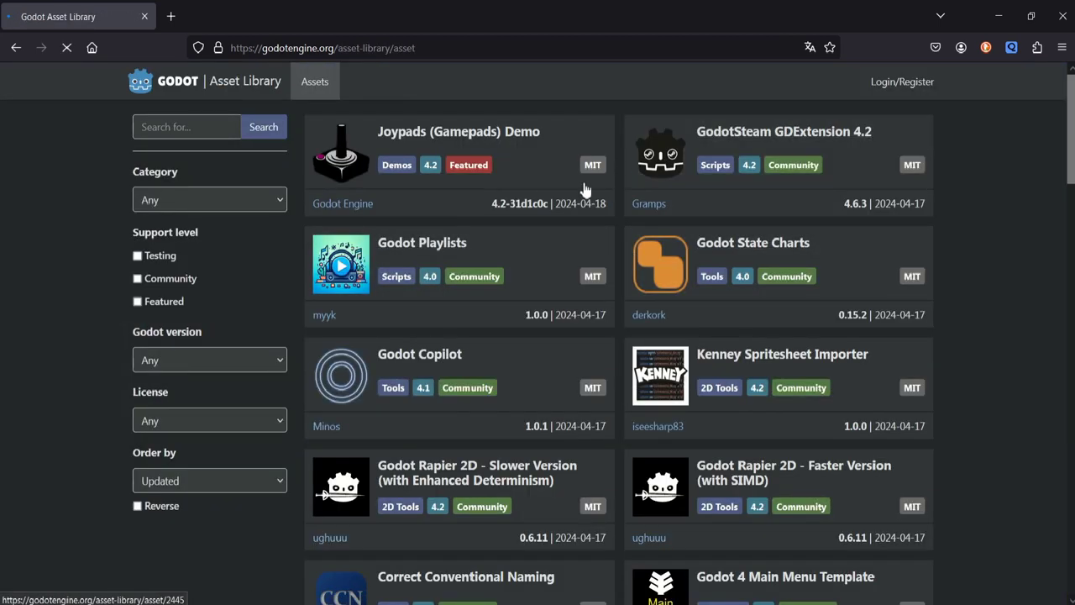
scroll(695, 240, down, 5)
scroll(696, 240, down, 2)
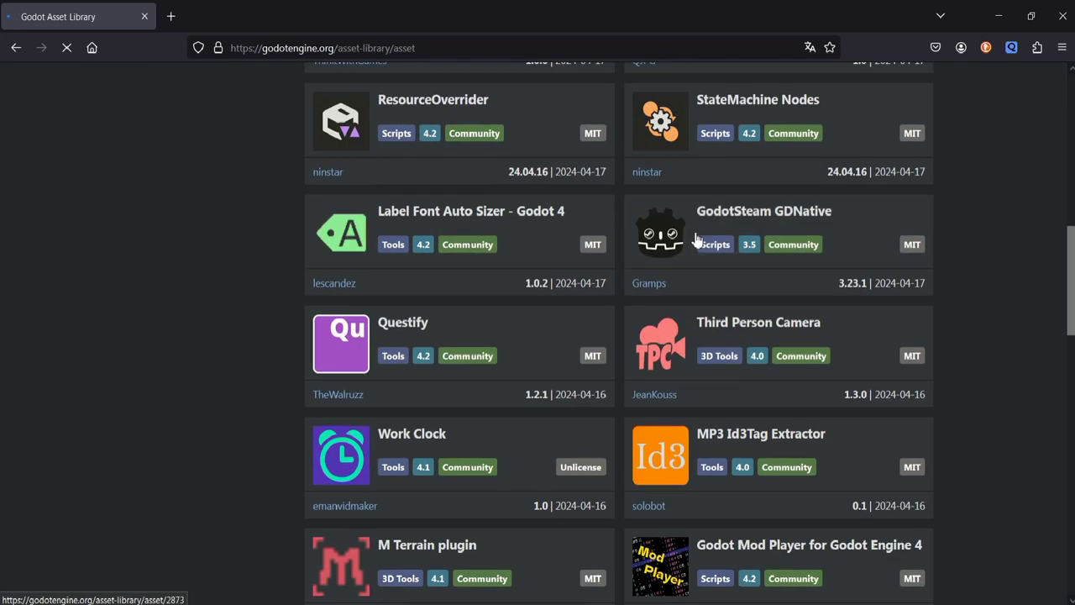
scroll(695, 238, up, 4)
scroll(695, 243, up, 4)
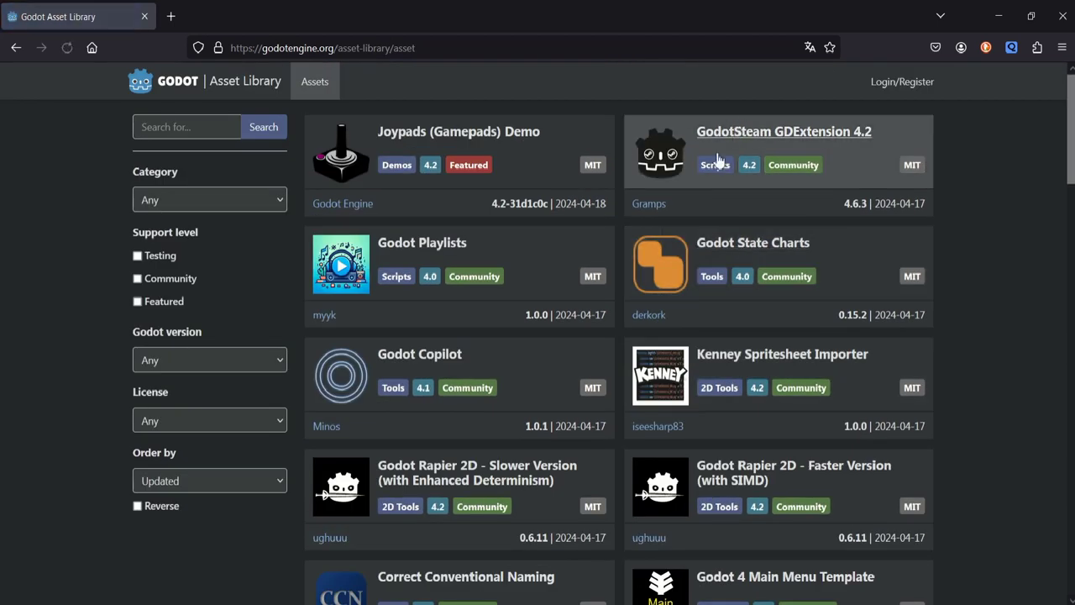
scroll(621, 252, down, 3)
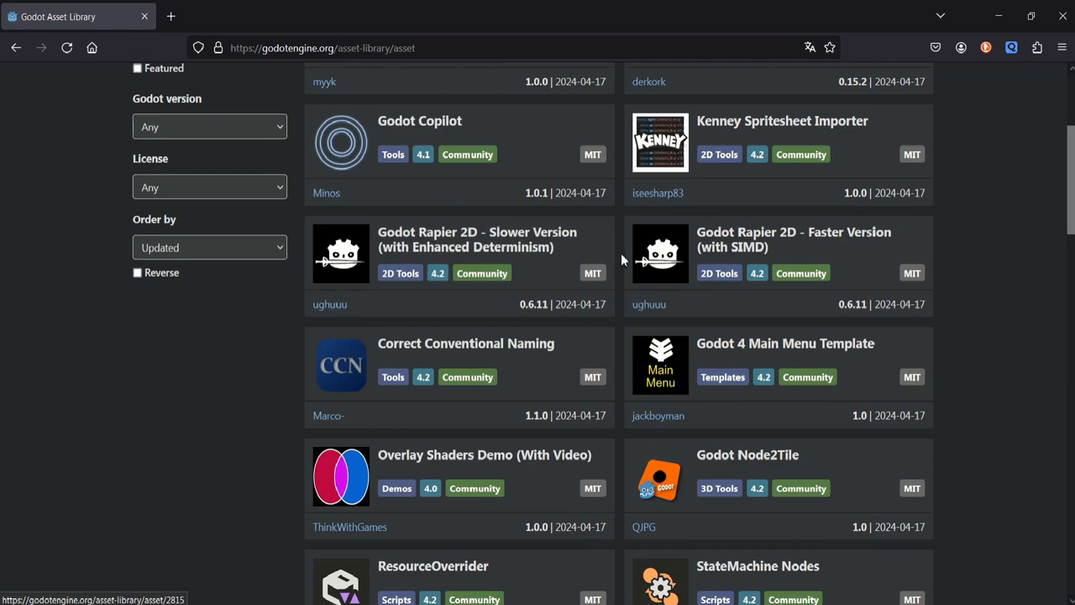
scroll(636, 249, down, 2)
scroll(660, 247, down, 2)
scroll(714, 193, down, 2)
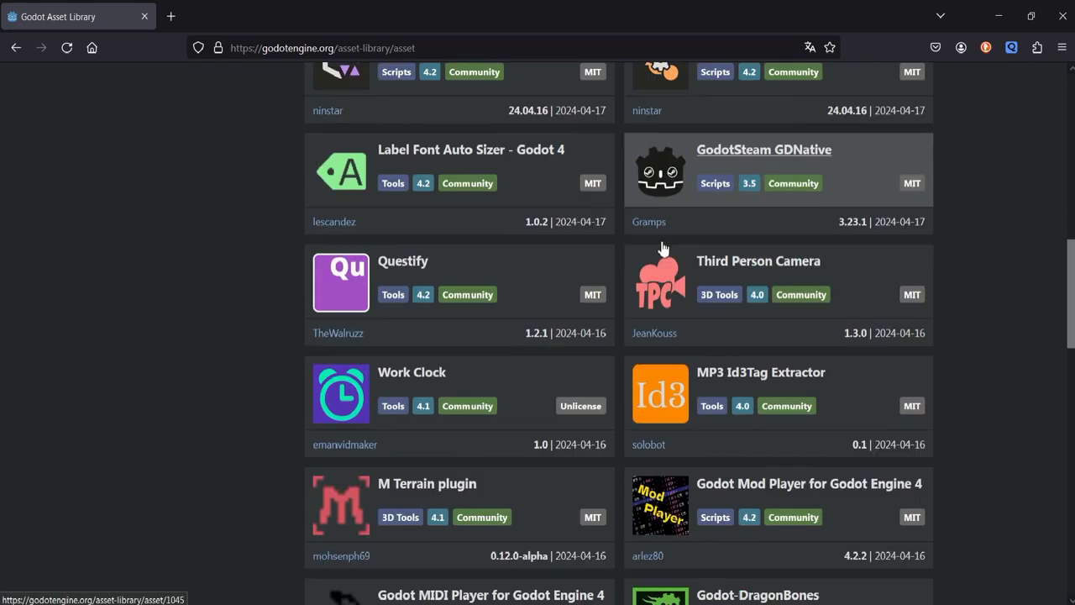
scroll(770, 136, down, 1)
scroll(538, 351, down, 3)
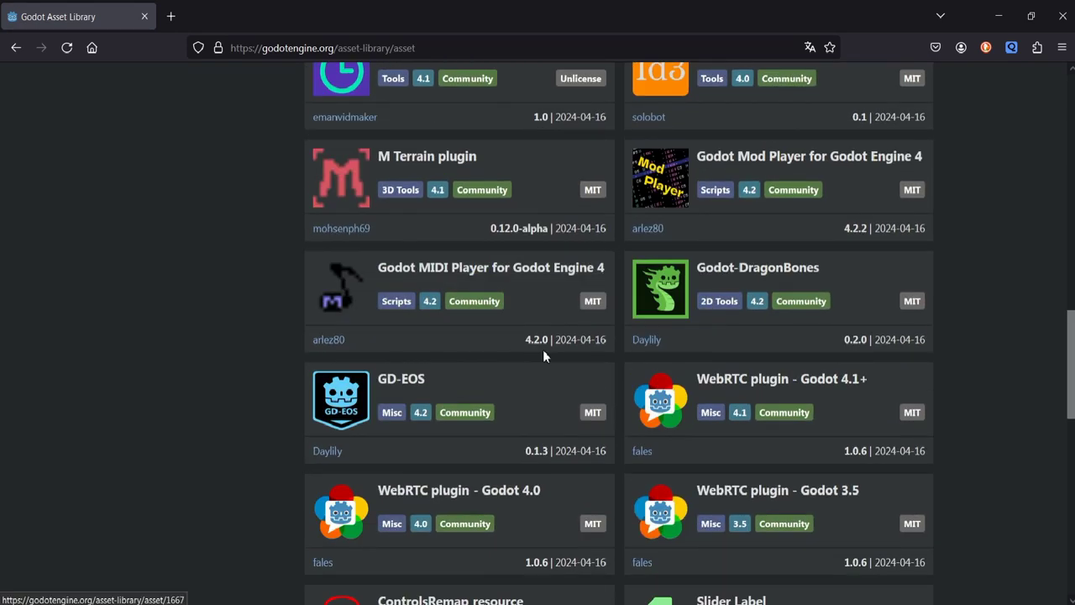
scroll(546, 353, down, 4)
scroll(550, 357, down, 3)
scroll(546, 386, down, 2)
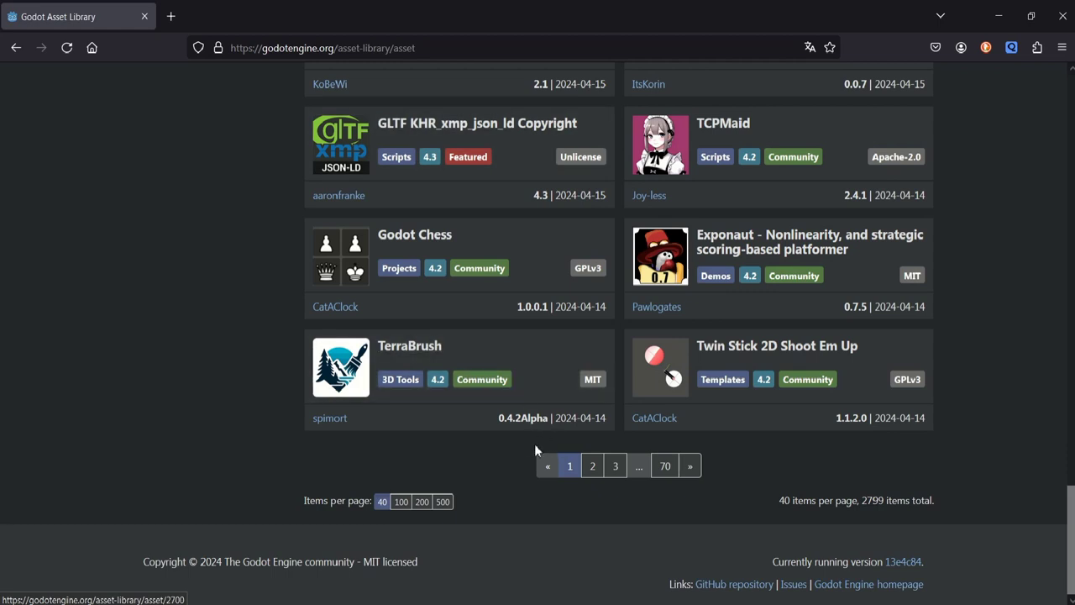
click(593, 469)
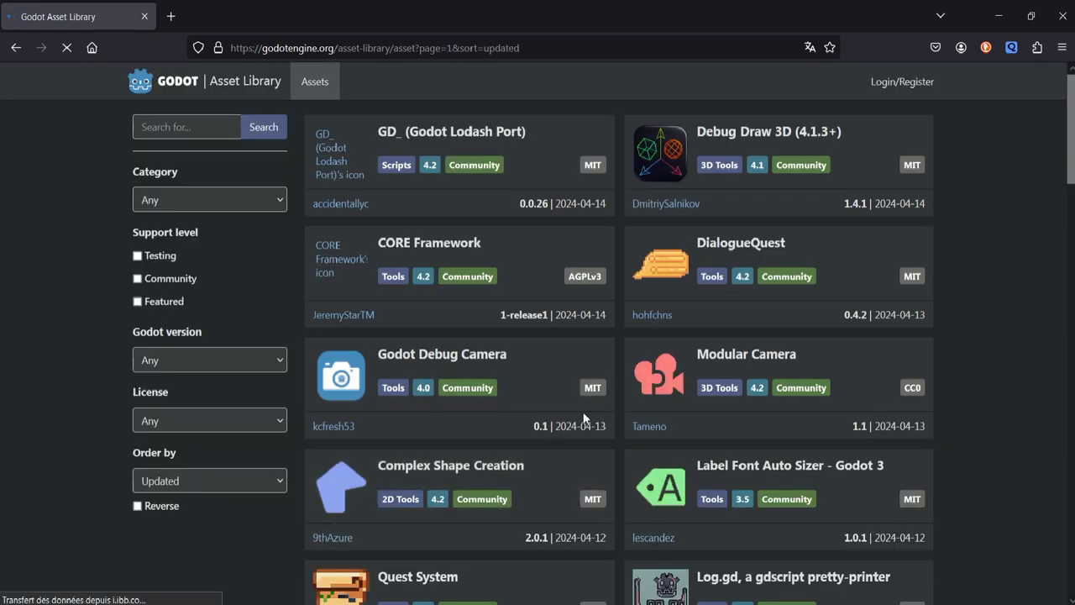
scroll(547, 365, down, 5)
scroll(544, 366, down, 2)
scroll(543, 367, down, 6)
scroll(544, 367, down, 4)
scroll(554, 420, down, 4)
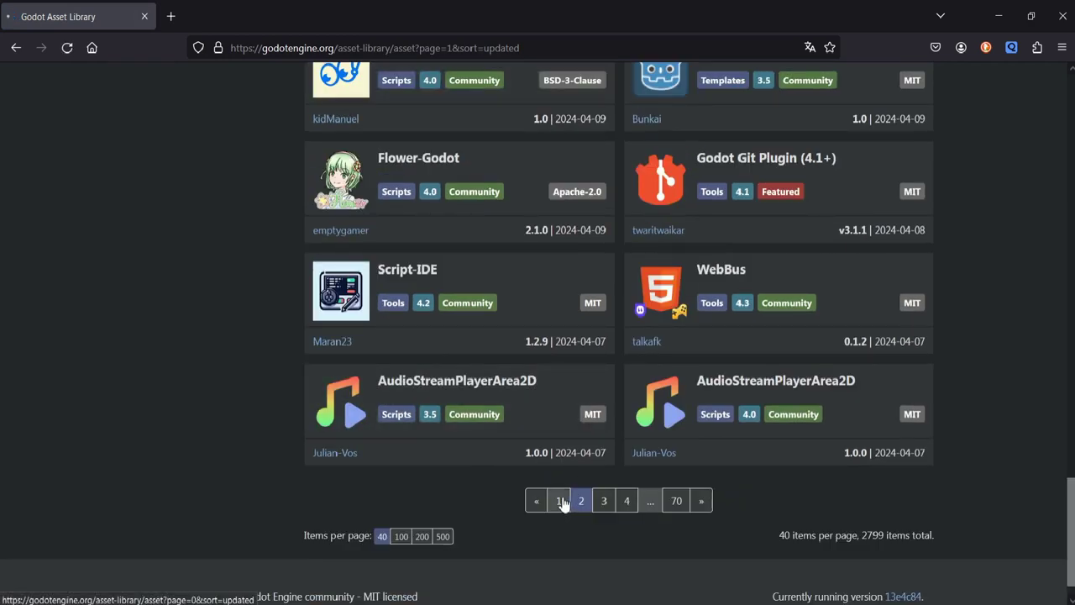
click(561, 500)
scroll(619, 318, down, 2)
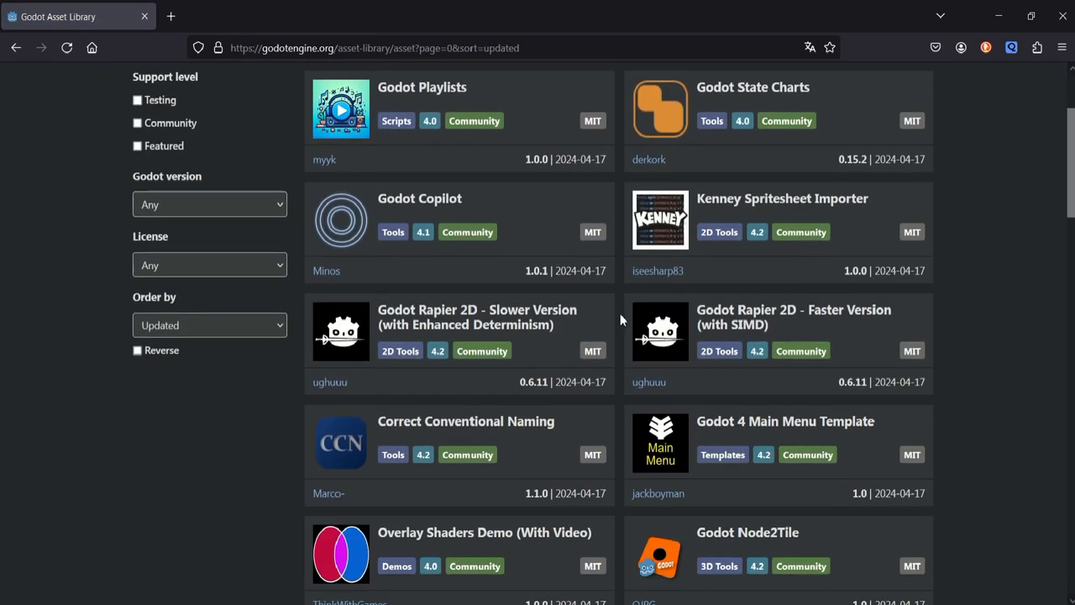
scroll(620, 320, down, 2)
scroll(620, 322, down, 5)
scroll(623, 324, down, 3)
scroll(622, 330, down, 4)
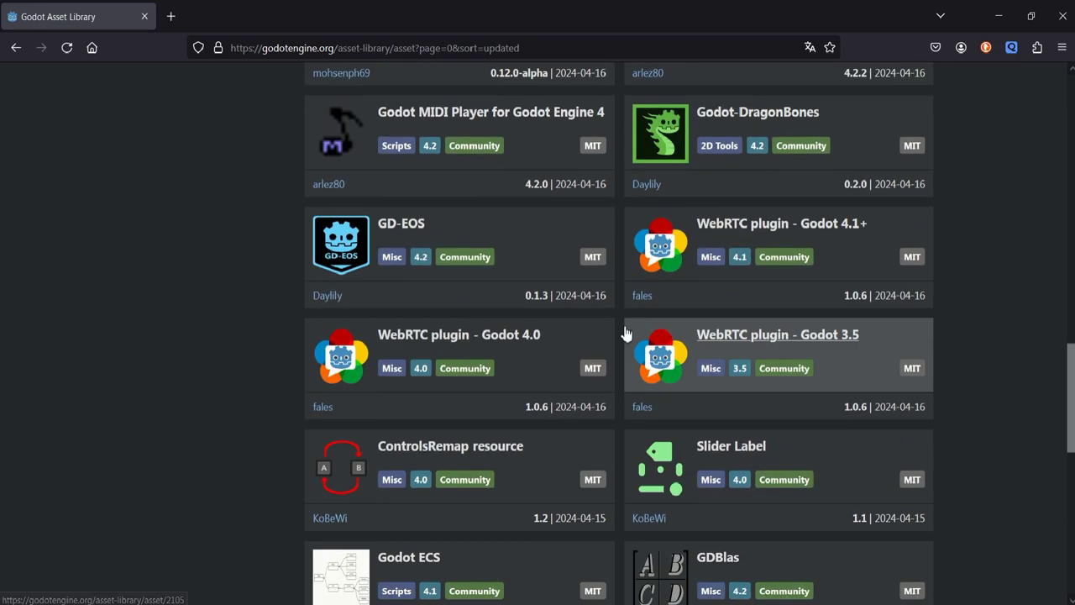
scroll(624, 331, down, 3)
scroll(624, 330, down, 2)
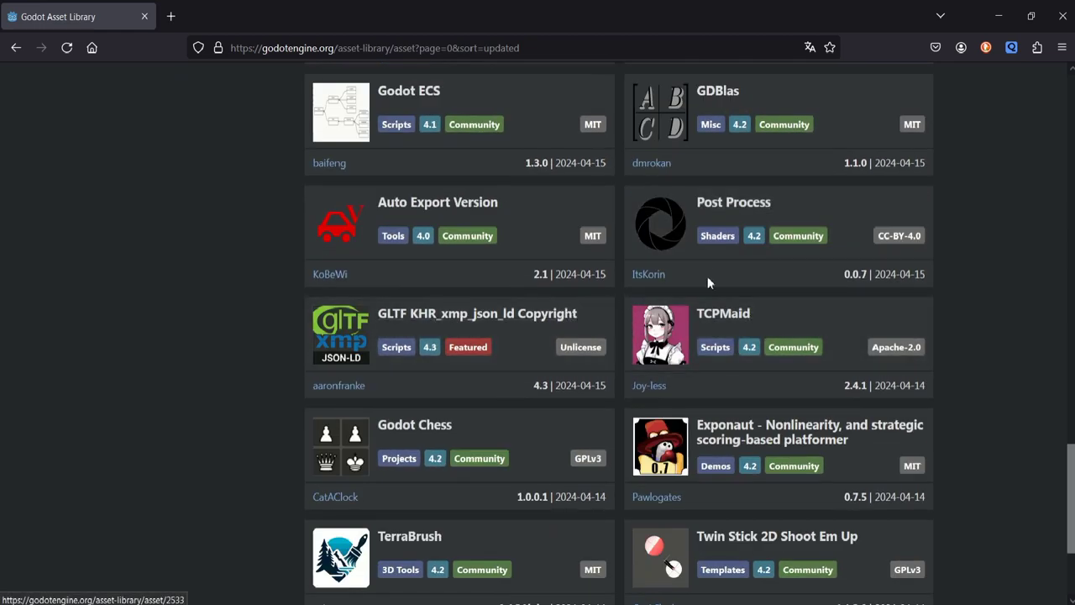
scroll(714, 320, down, 3)
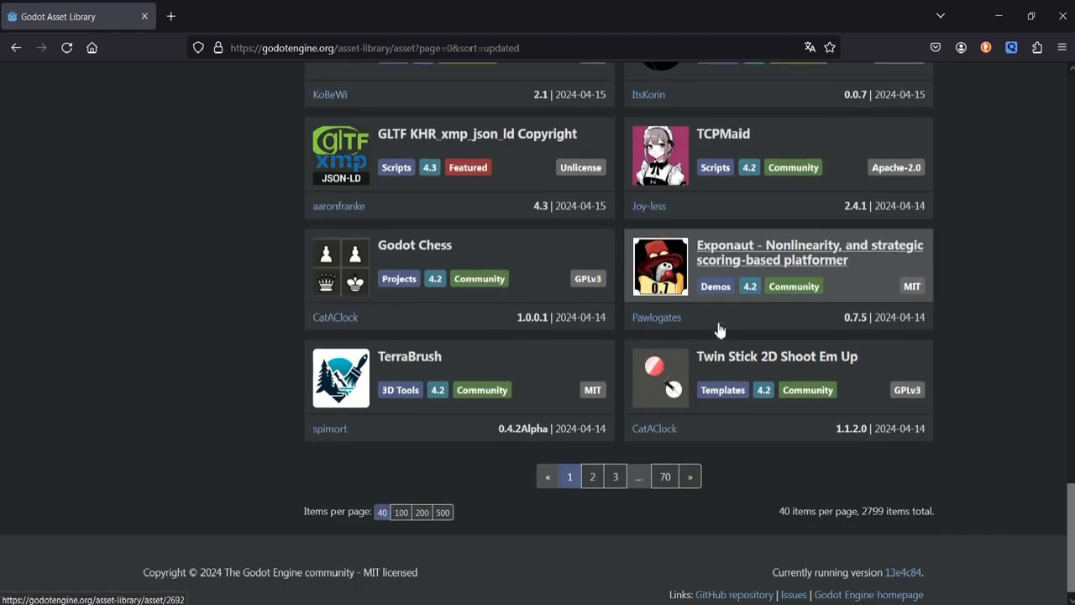
click(414, 353)
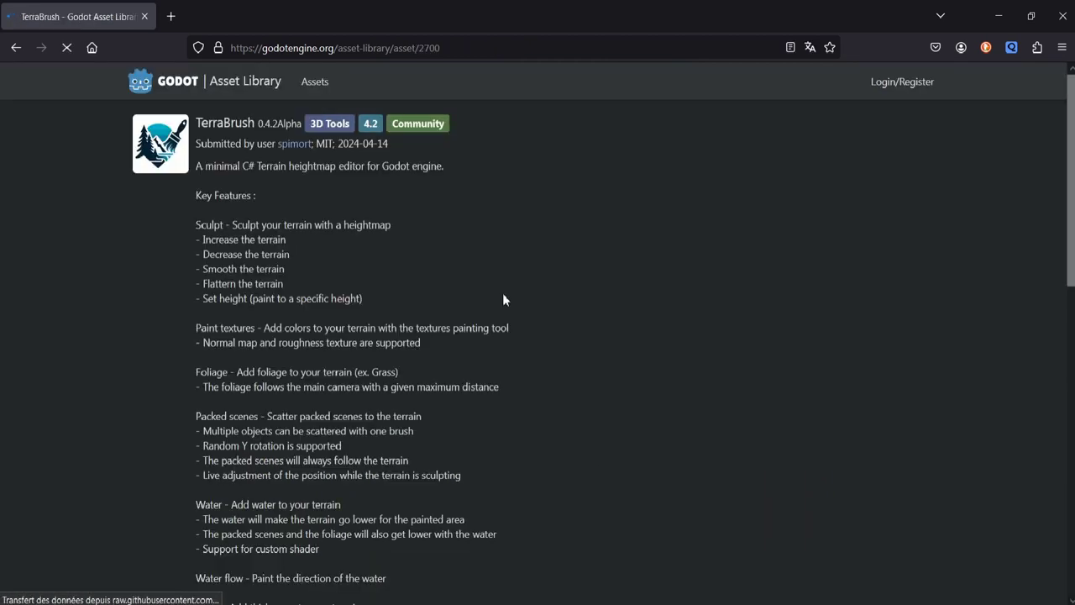
scroll(504, 299, down, 5)
scroll(506, 309, down, 5)
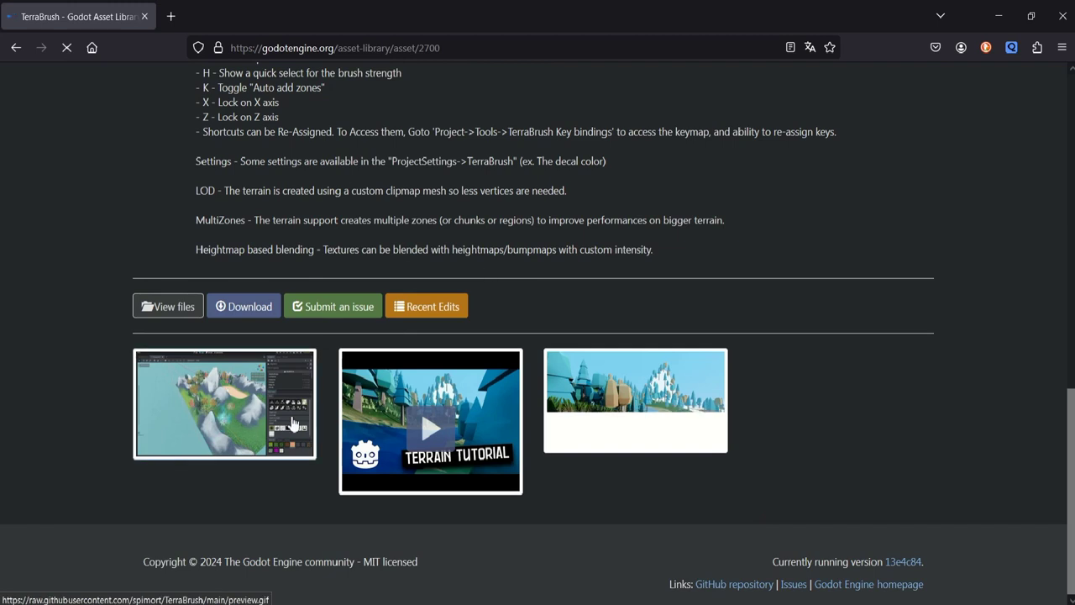
scroll(400, 366, up, 5)
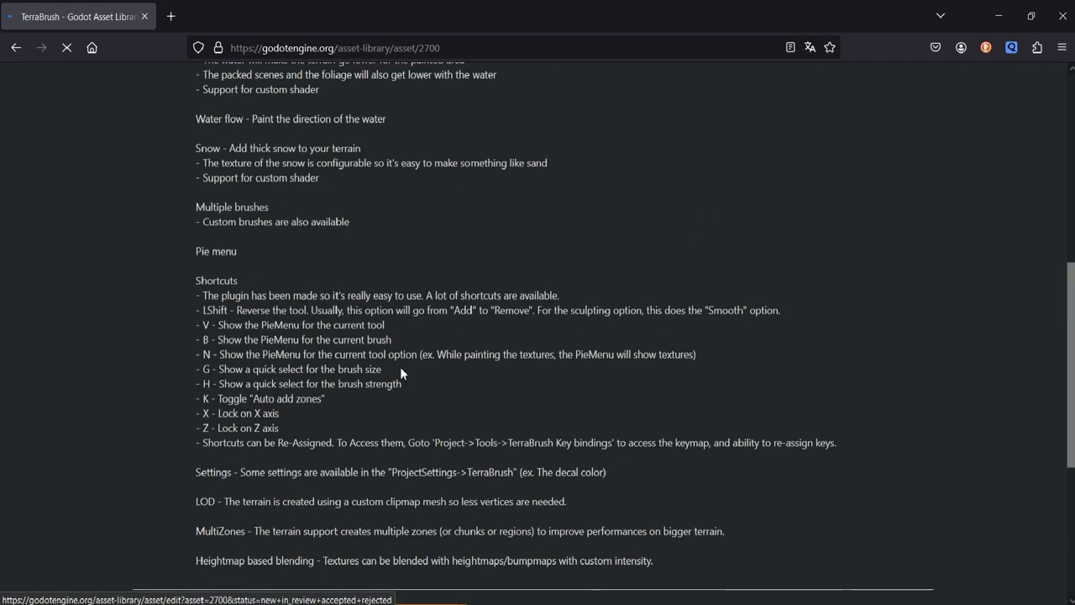
scroll(484, 355, up, 5)
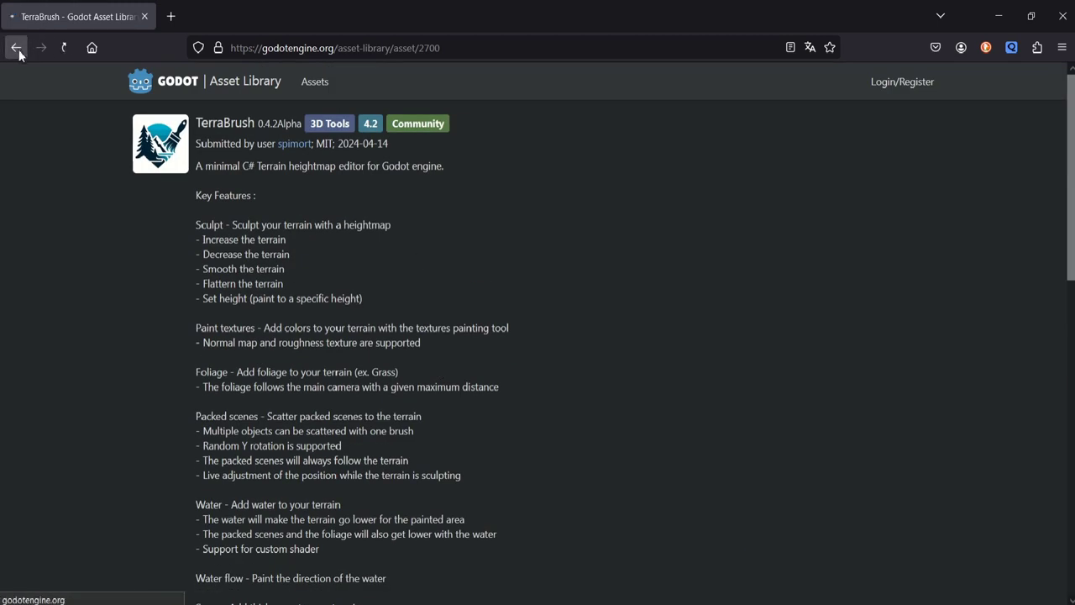
click(19, 53)
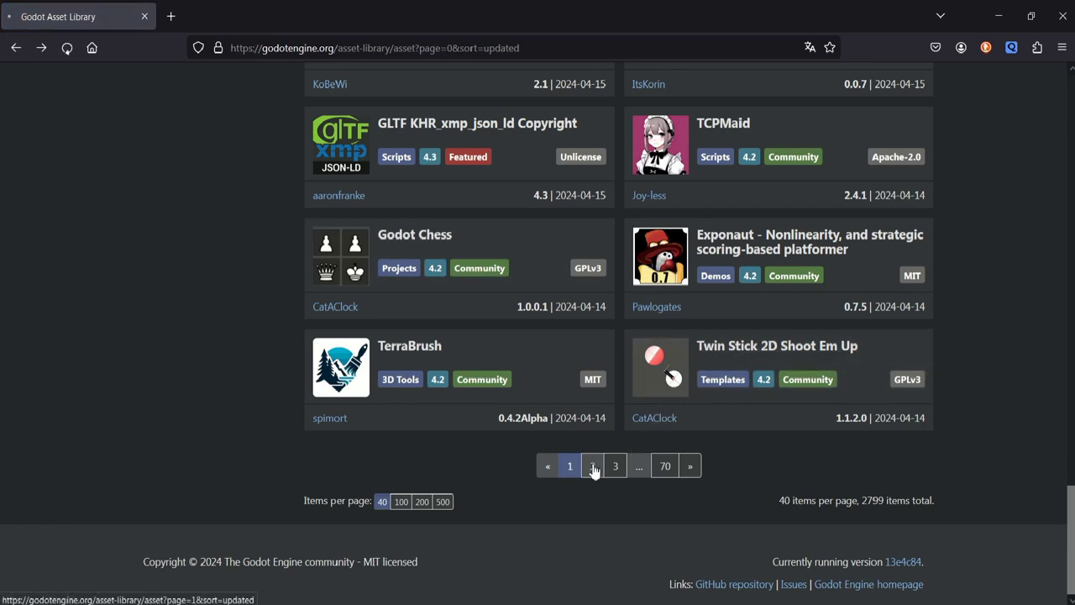
- Browse through pages 2 and 3 of the asset listing
click(593, 468)
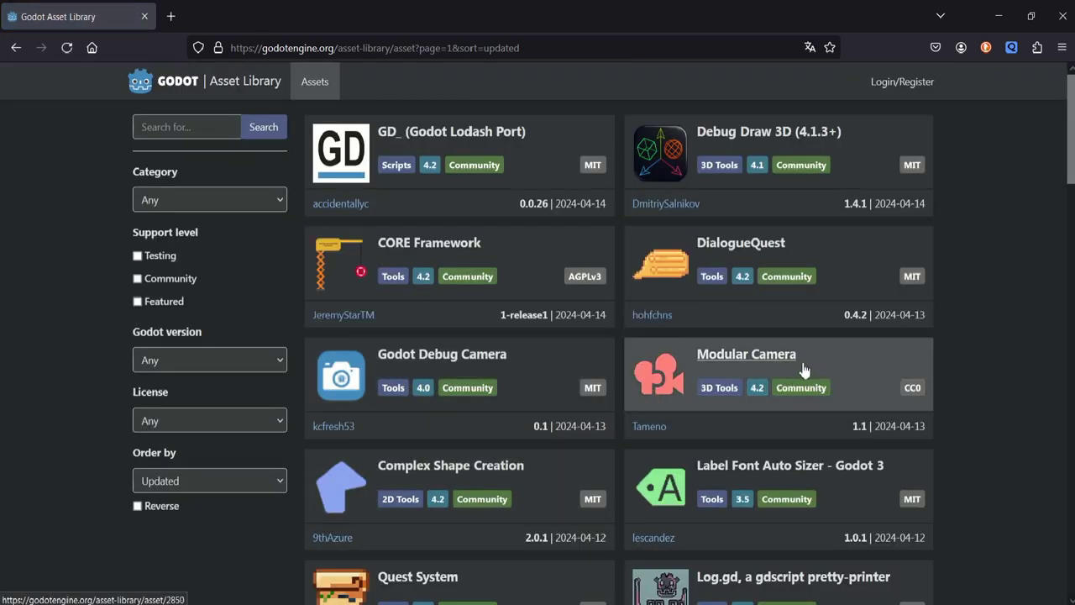
scroll(803, 370, down, 2)
scroll(806, 365, down, 4)
scroll(811, 368, down, 4)
scroll(813, 367, down, 3)
scroll(814, 367, down, 4)
scroll(815, 367, down, 2)
scroll(815, 366, down, 3)
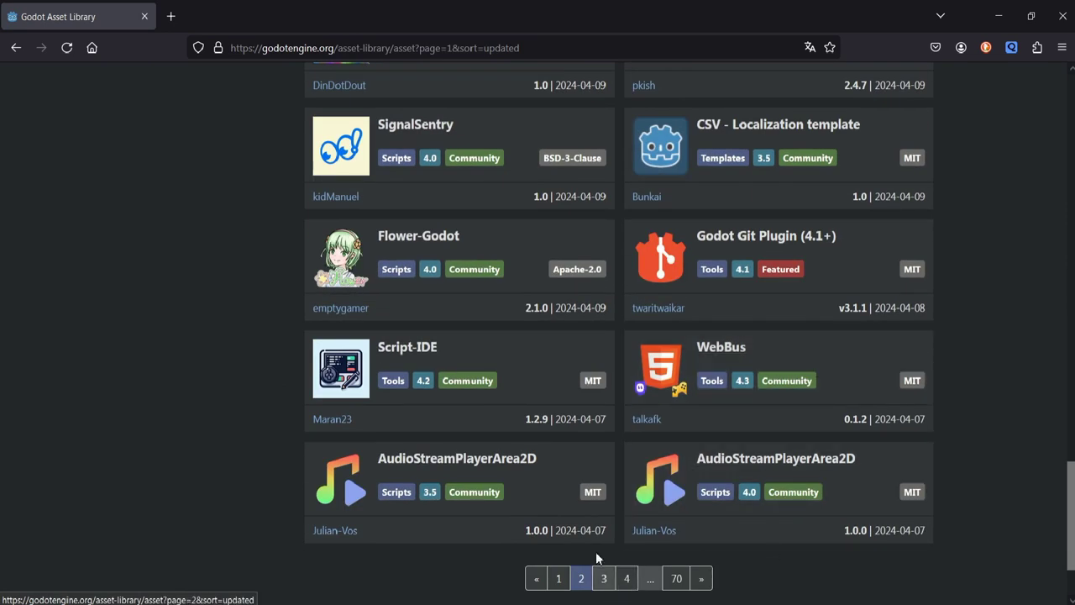
click(605, 579)
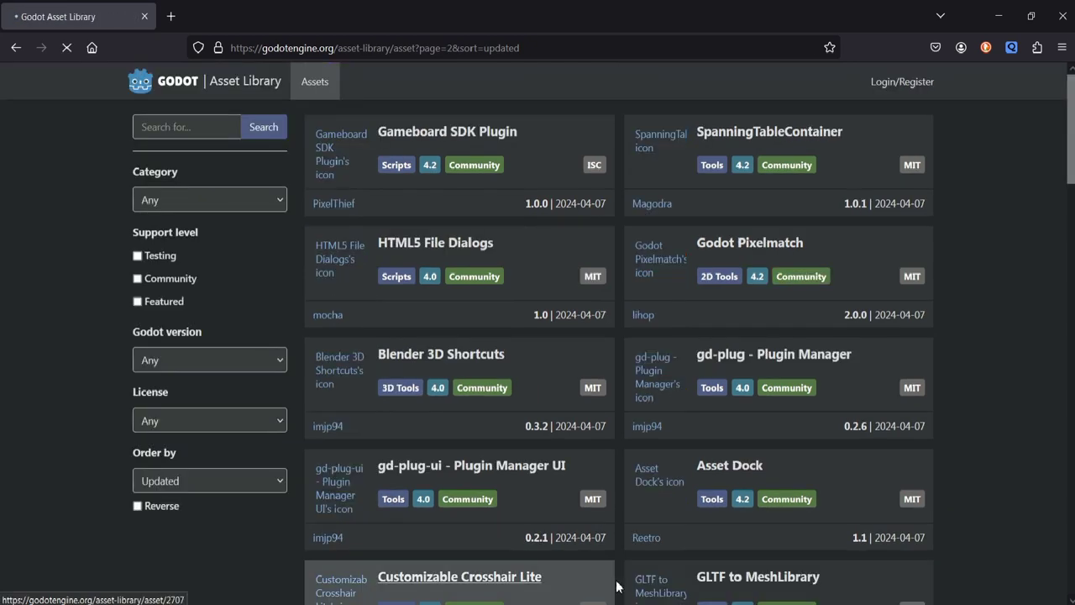
scroll(731, 373, down, 2)
scroll(730, 374, down, 3)
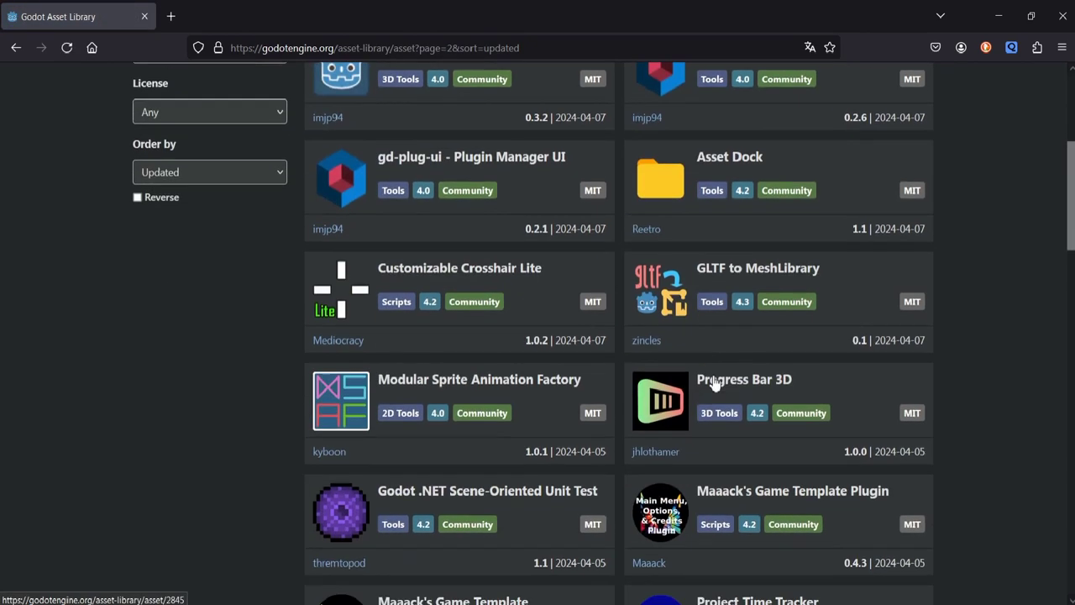
scroll(729, 376, down, 3)
scroll(725, 380, down, 4)
scroll(754, 339, down, 3)
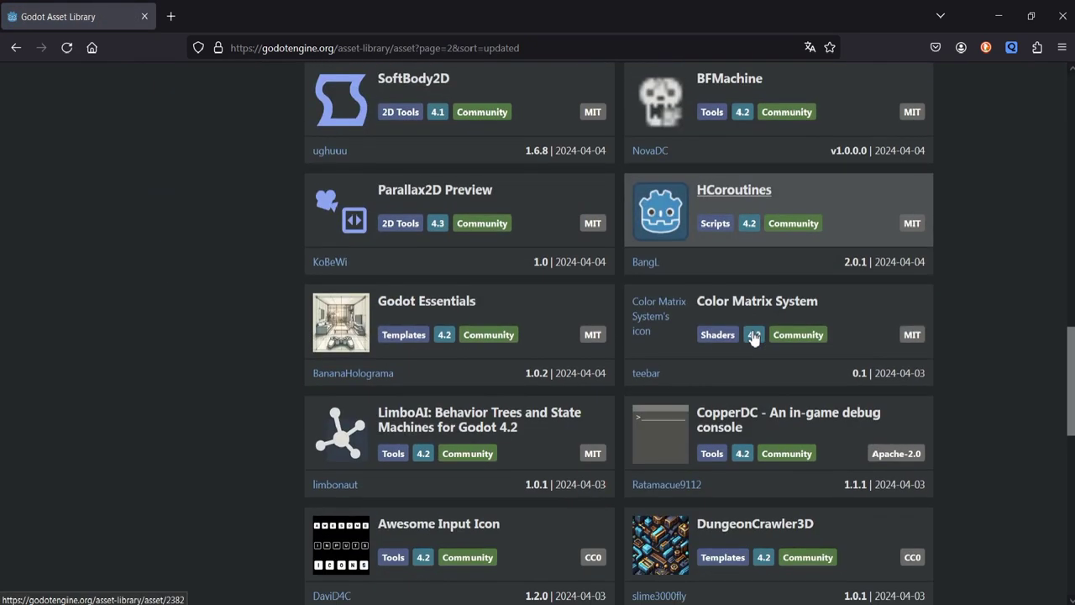
scroll(750, 335, down, 4)
scroll(749, 341, down, 2)
scroll(748, 336, up, 5)
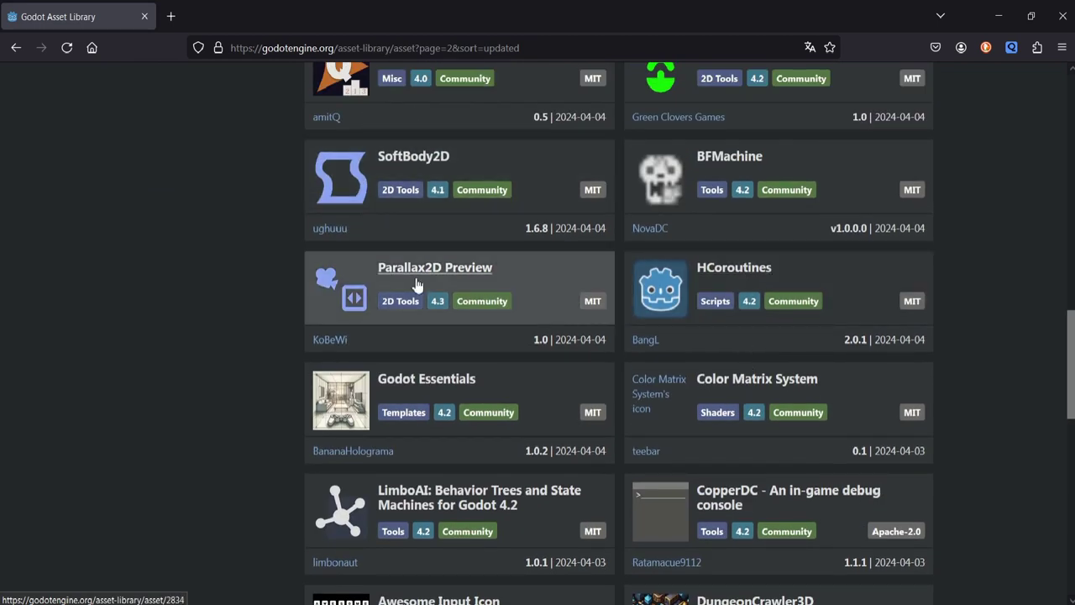
scroll(445, 269, down, 2)
scroll(471, 258, down, 3)
scroll(488, 259, down, 4)
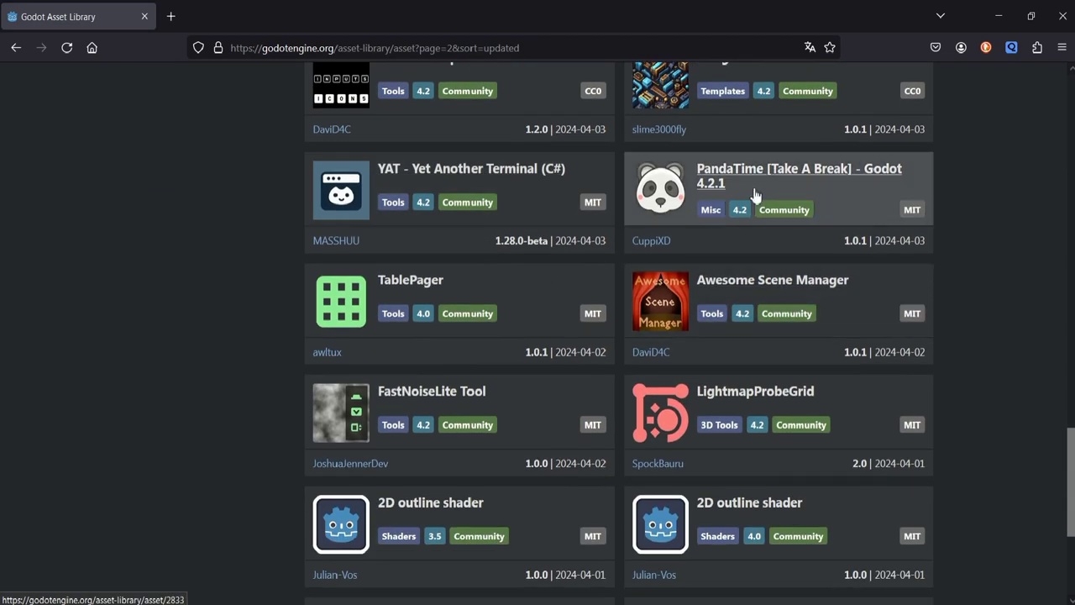
scroll(650, 341, down, 1)
scroll(643, 386, down, 2)
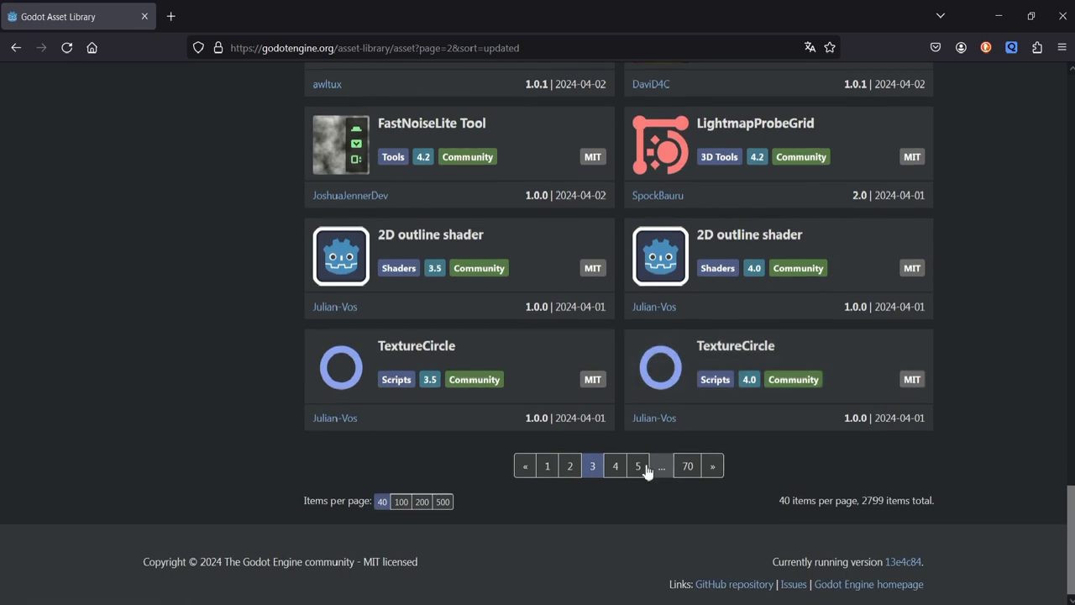
- Move to page 4 and open an extra empty browser tab, staying on the listing
click(618, 467)
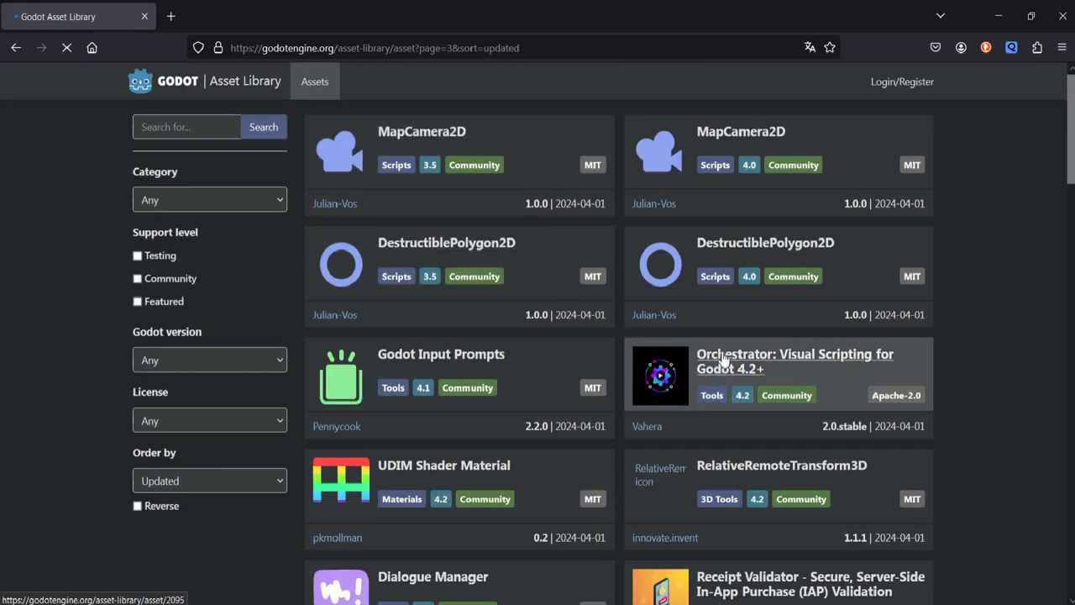
scroll(538, 394, down, 5)
scroll(592, 381, down, 5)
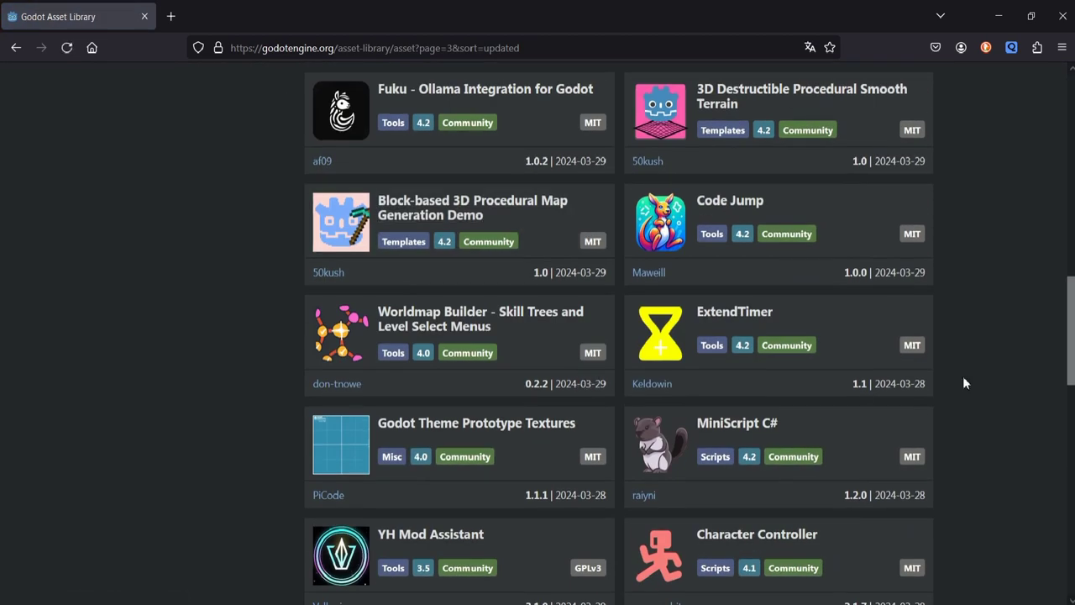
scroll(958, 386, up, 8)
scroll(991, 382, up, 2)
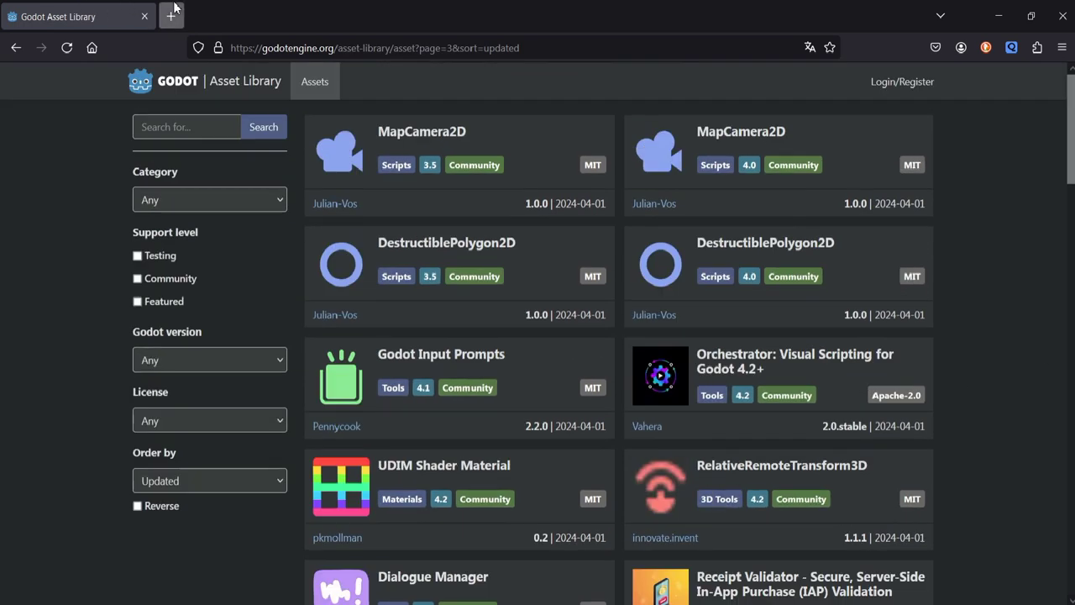
click(171, 16)
click(115, 12)
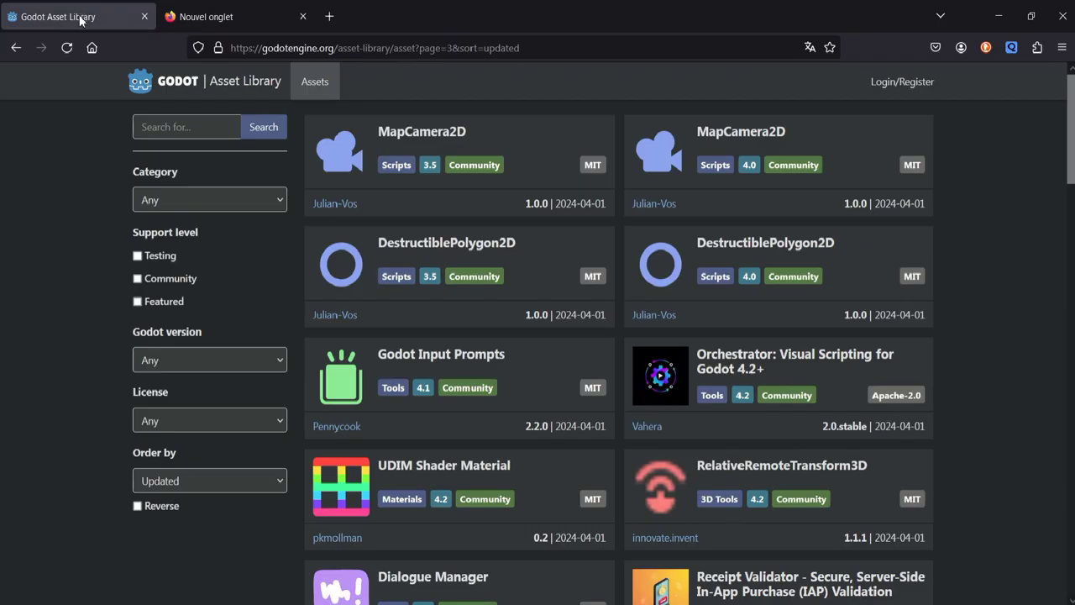
- Scroll down and move to page 5 of the asset listing
scroll(572, 367, down, 1)
scroll(584, 353, down, 5)
scroll(586, 349, down, 2)
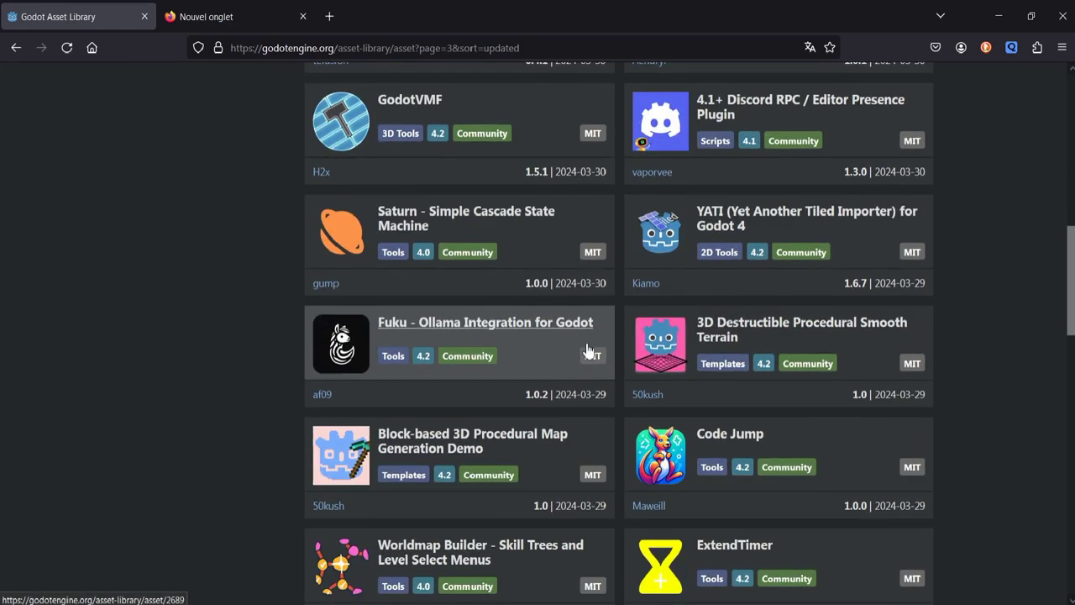
scroll(586, 348, down, 3)
scroll(587, 348, down, 2)
scroll(587, 350, down, 3)
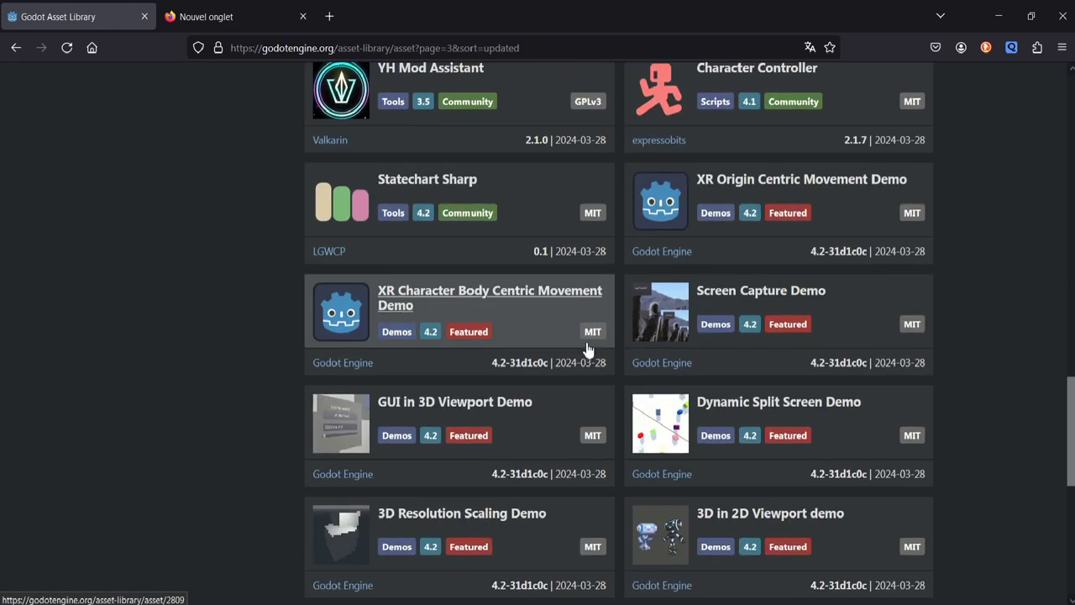
scroll(583, 360, down, 2)
scroll(538, 374, down, 2)
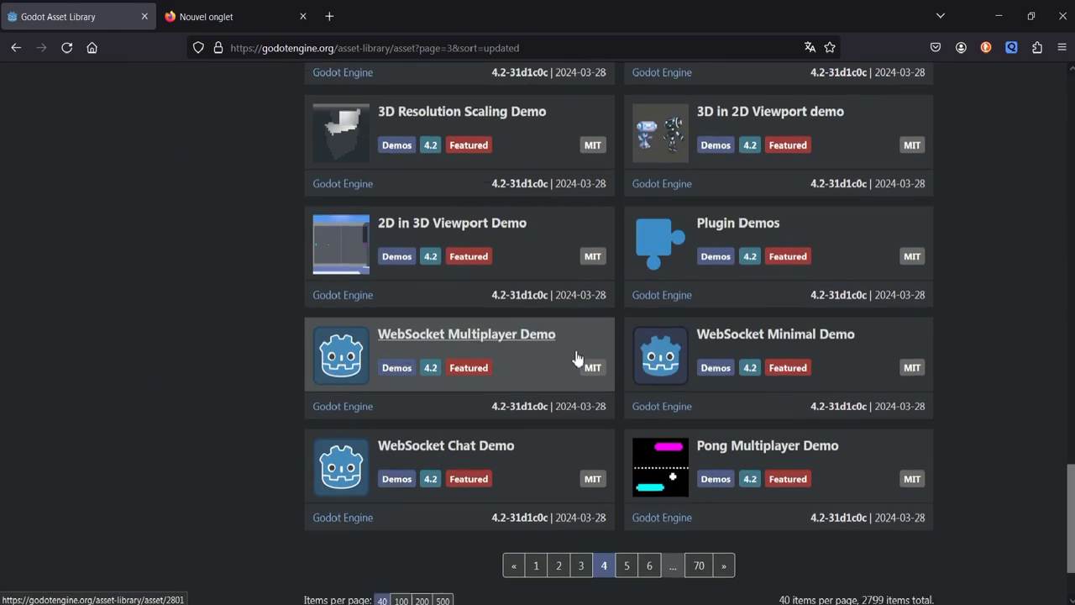
click(628, 467)
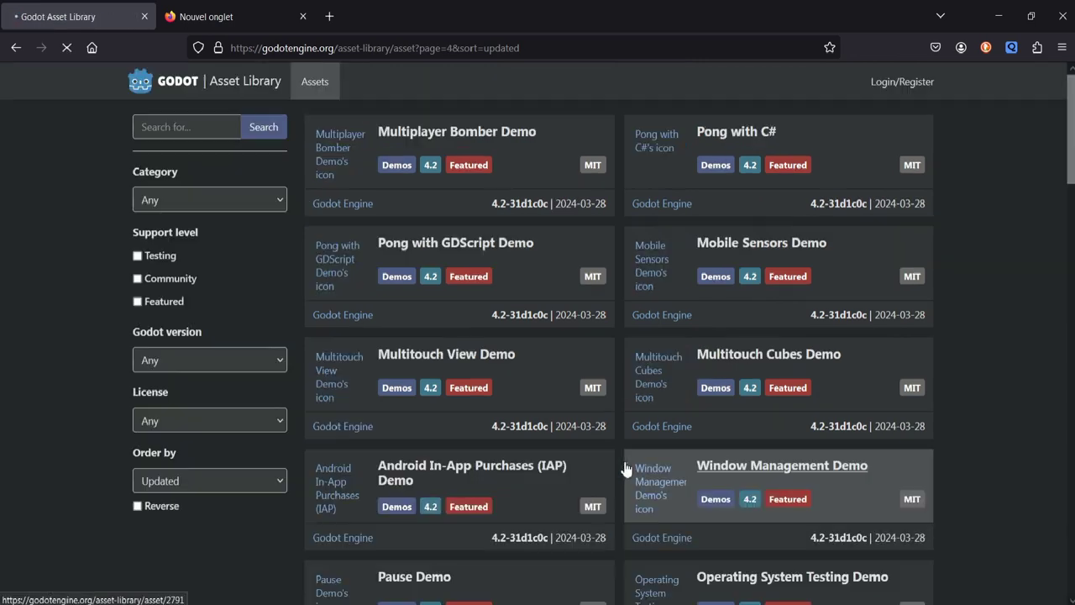
scroll(680, 363, down, 2)
scroll(679, 367, down, 3)
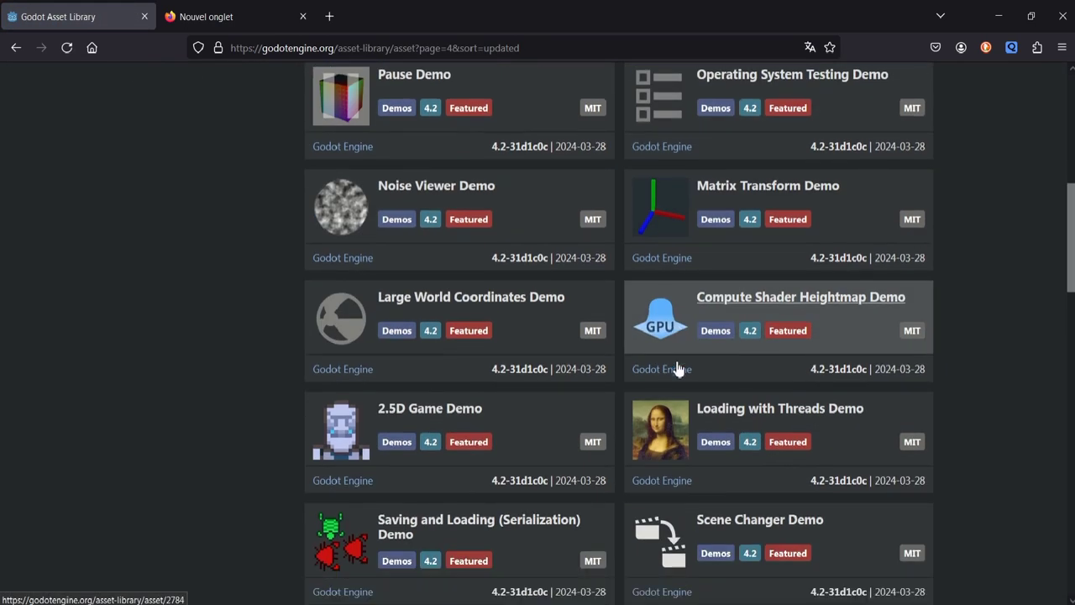
scroll(683, 336, down, 1)
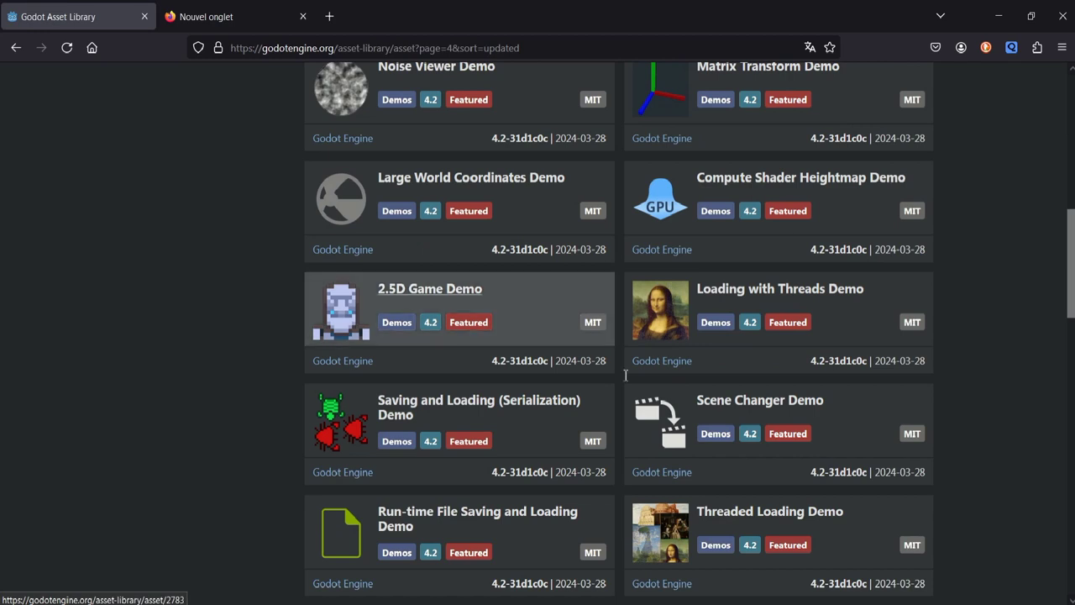
scroll(632, 351, down, 2)
scroll(631, 352, down, 4)
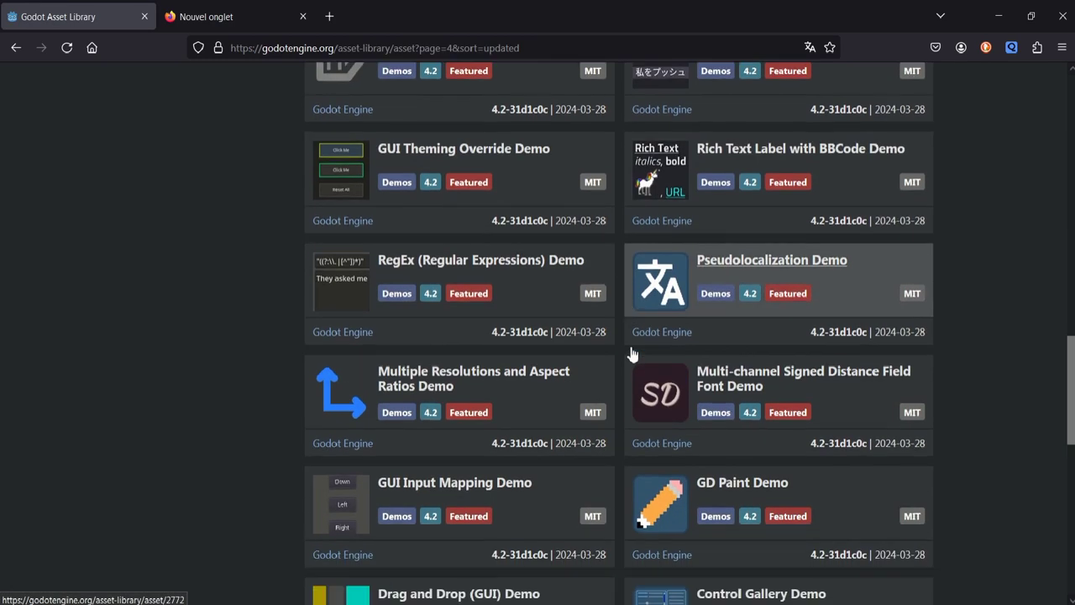
scroll(630, 354, down, 3)
scroll(554, 416, down, 4)
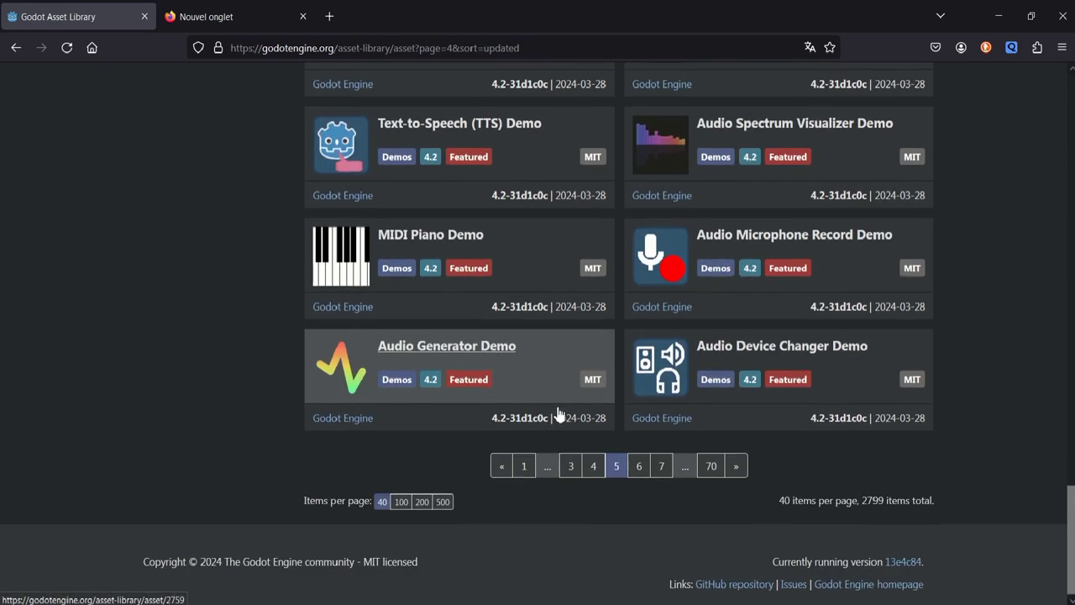
- Move to page 6 of the asset listing and scroll through it
click(638, 474)
scroll(635, 461, down, 5)
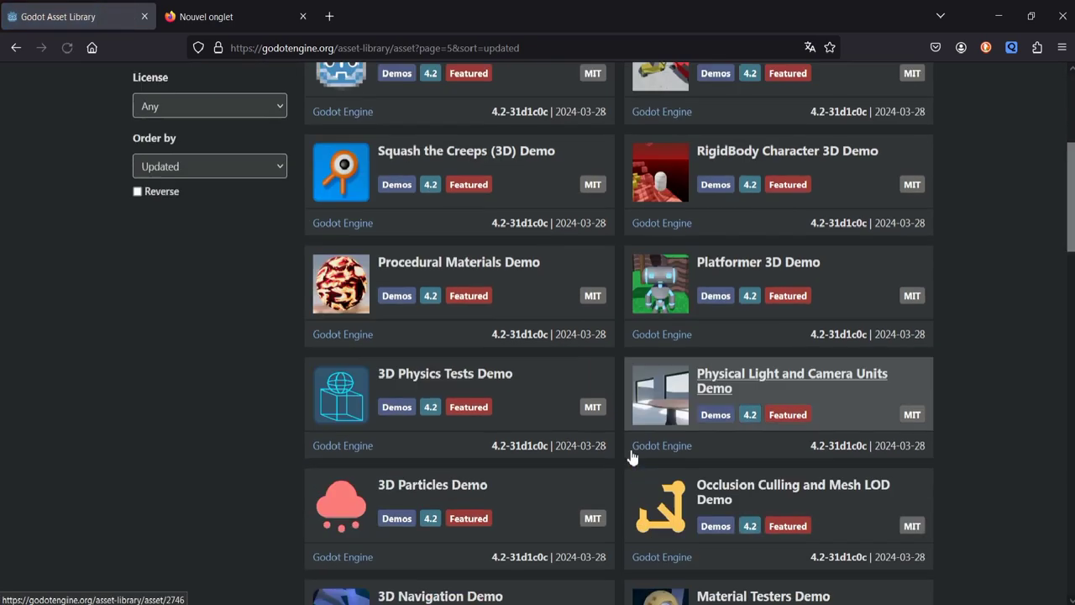
scroll(632, 435, down, 2)
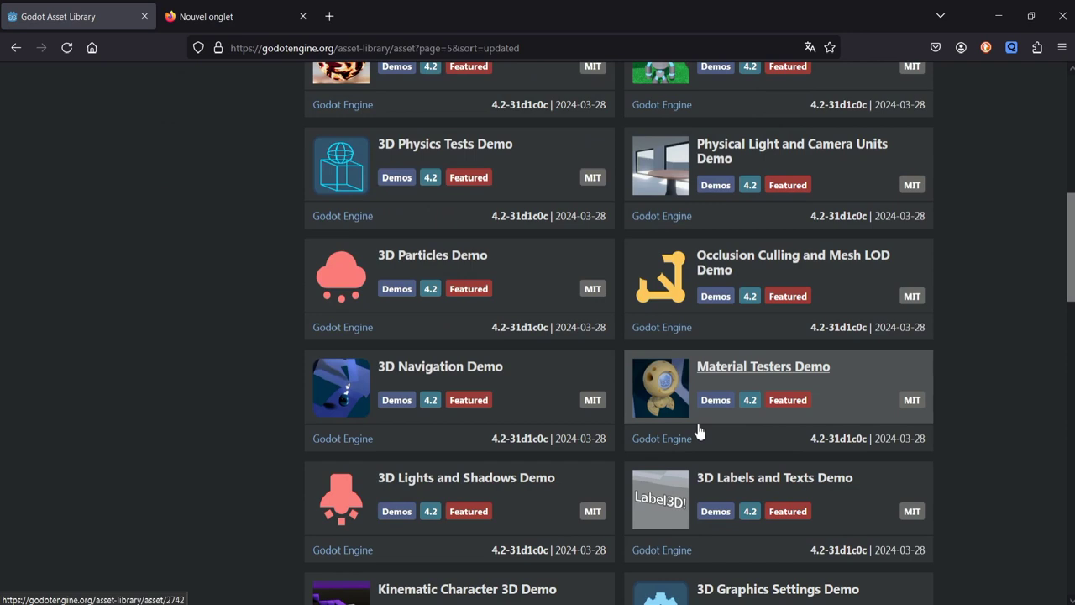
scroll(698, 430, down, 2)
scroll(698, 430, down, 2)
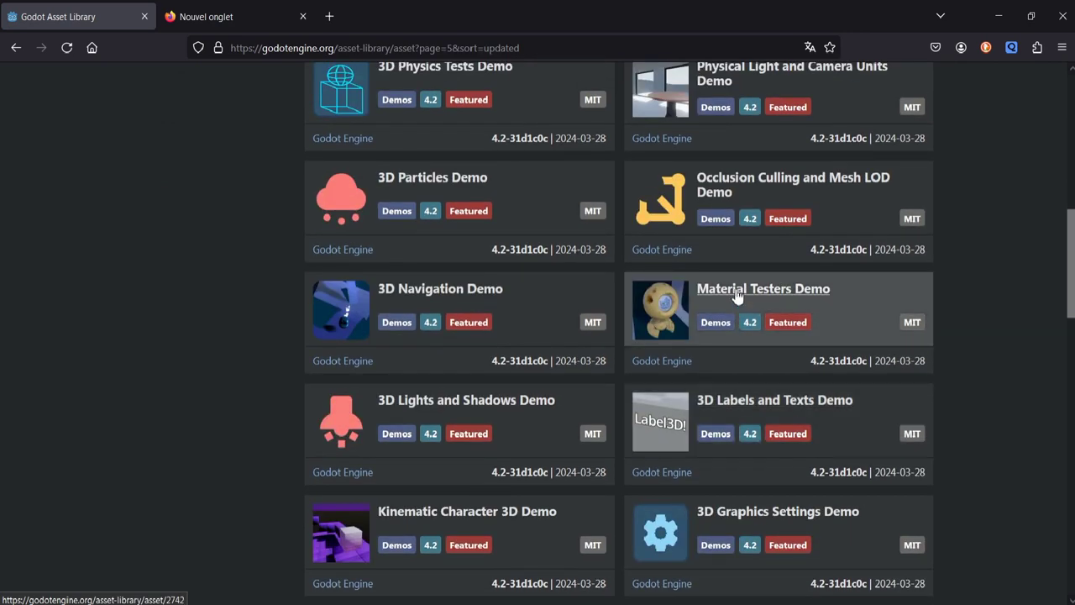
- Glance at the Material Testers Demo page, then return to the listing
click(737, 294)
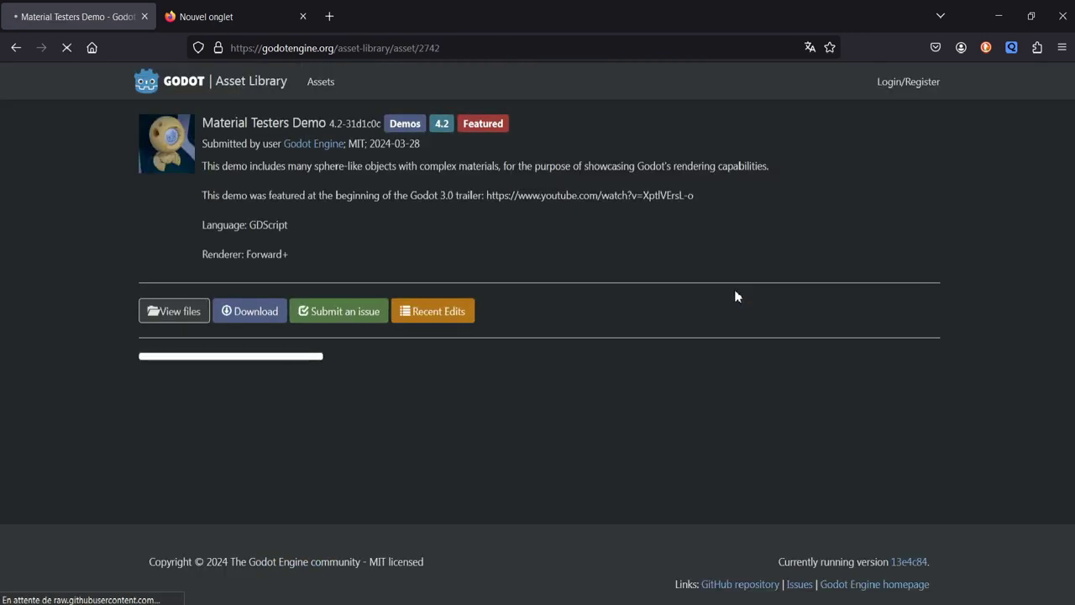
click(15, 49)
scroll(699, 400, down, 3)
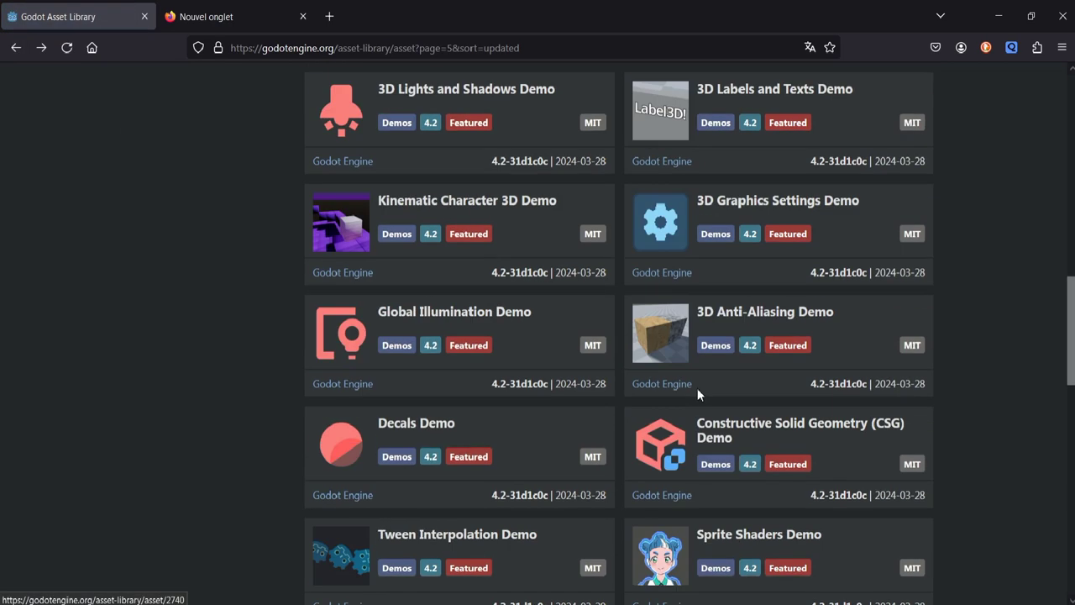
scroll(698, 400, down, 2)
scroll(698, 398, down, 4)
scroll(699, 398, down, 3)
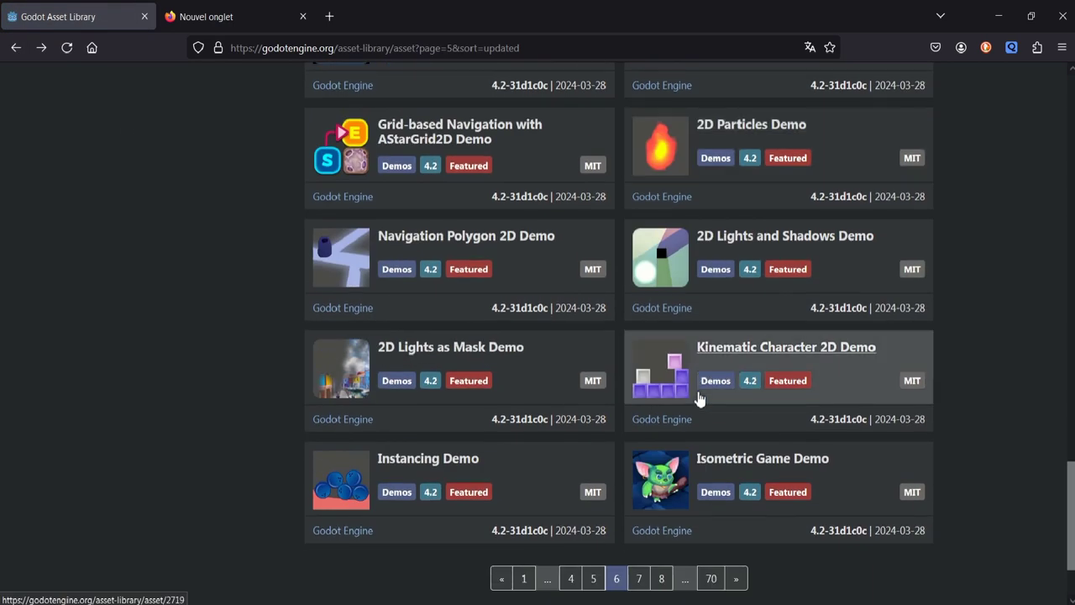
scroll(636, 396, down, 1)
- Move to page 7 of the asset listing and scroll through its results
click(647, 467)
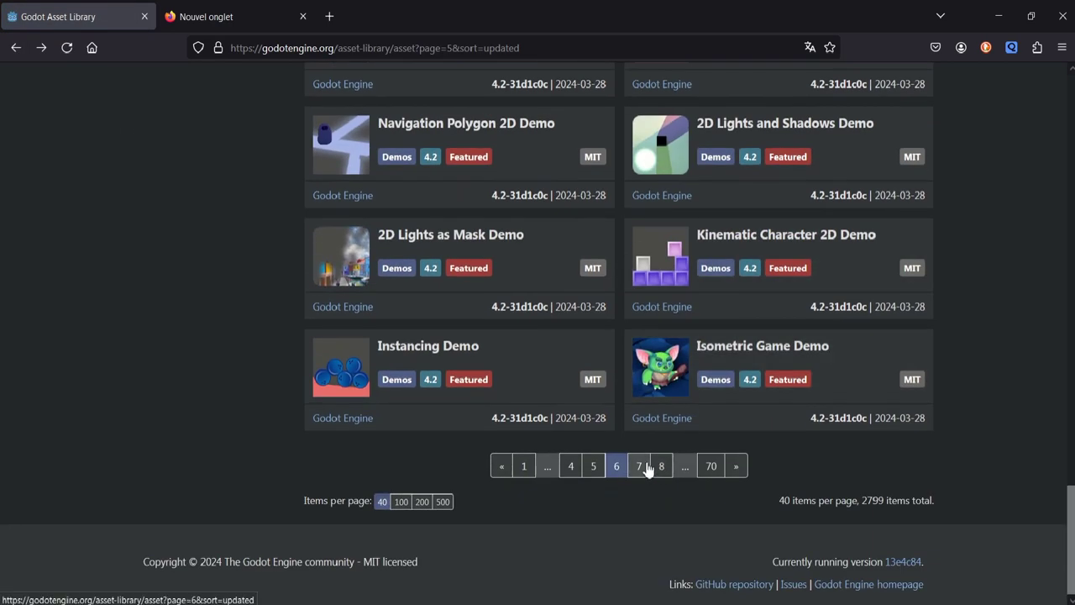
scroll(774, 317, down, 3)
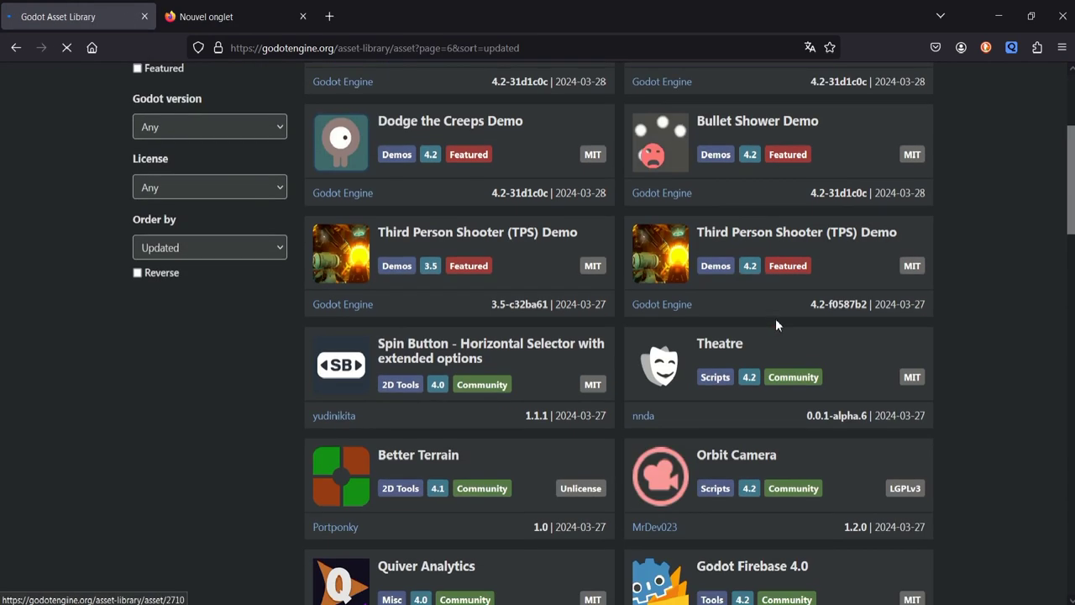
scroll(878, 324, down, 1)
scroll(890, 306, down, 2)
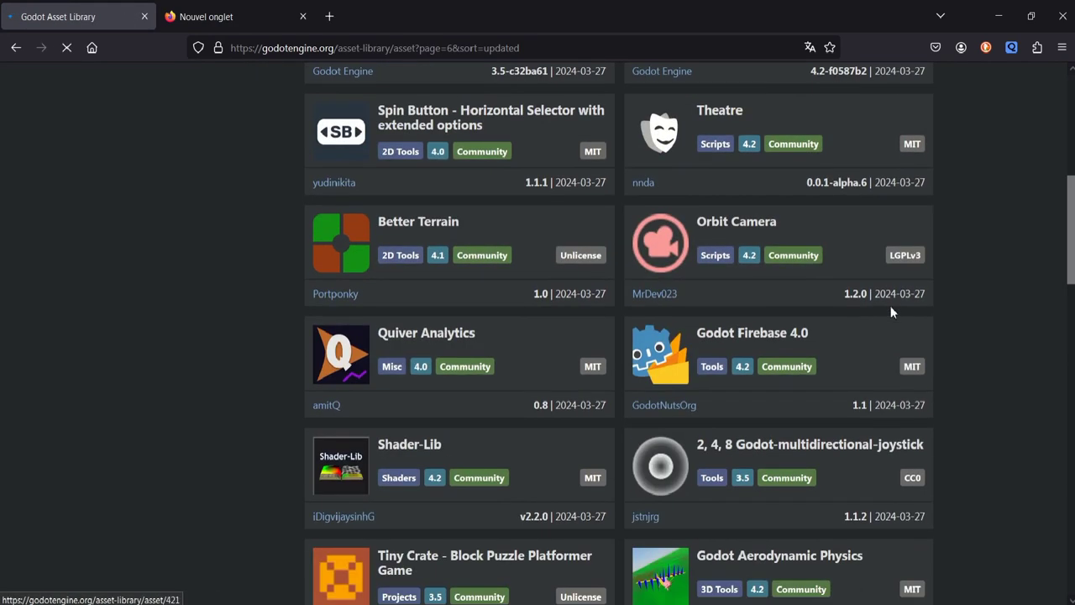
scroll(903, 307, down, 5)
scroll(895, 308, down, 5)
scroll(893, 304, down, 3)
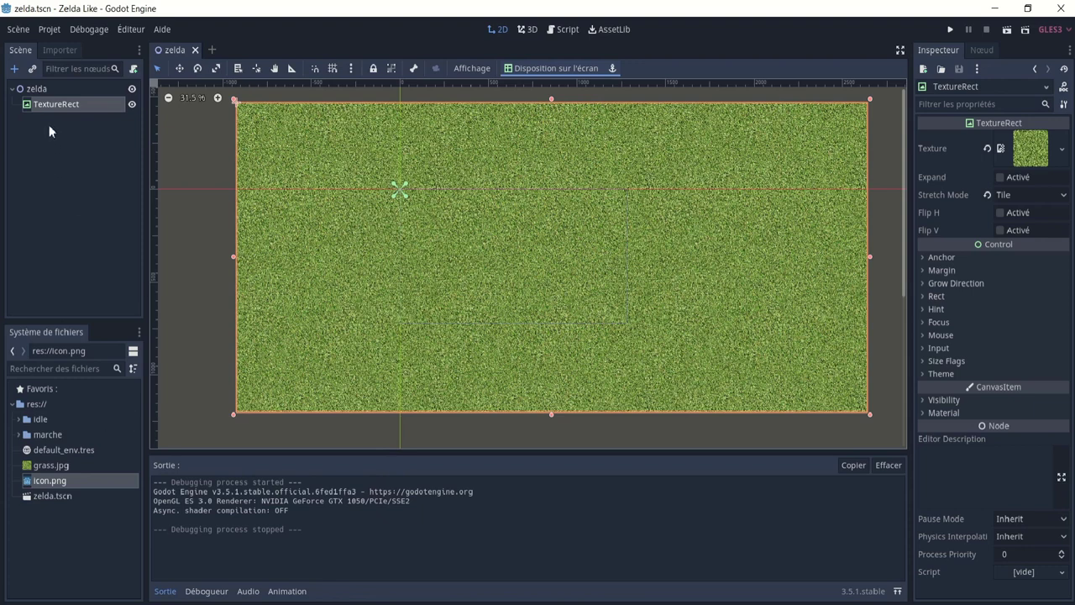
- Add a KinematicBody2D under the zelda root and dismiss its missing-collision-shape warning
click(38, 87)
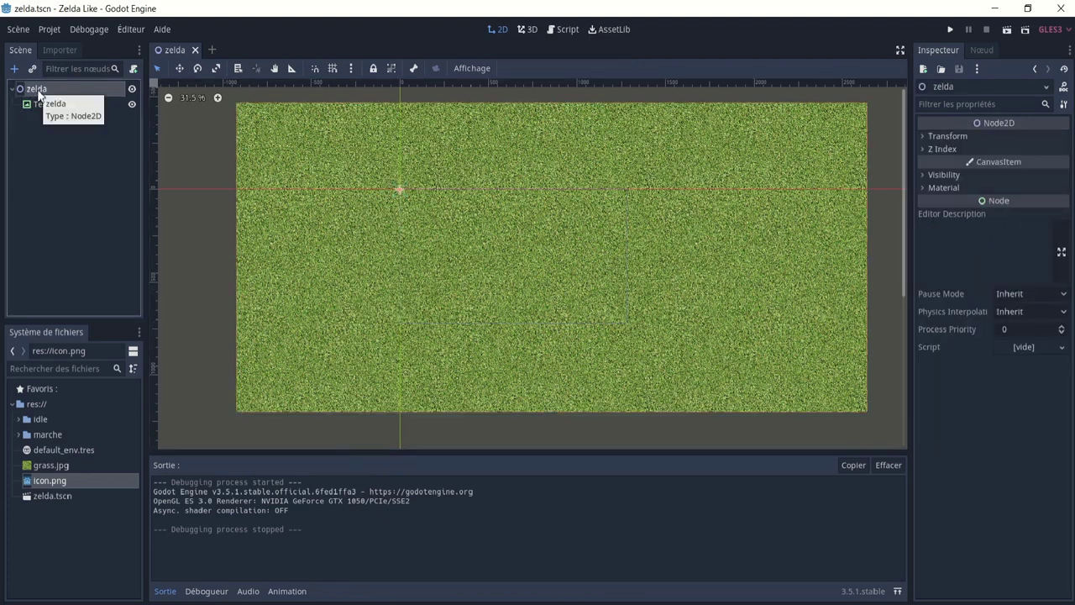
key(ctrl+a)
text(kin)
key(Return)
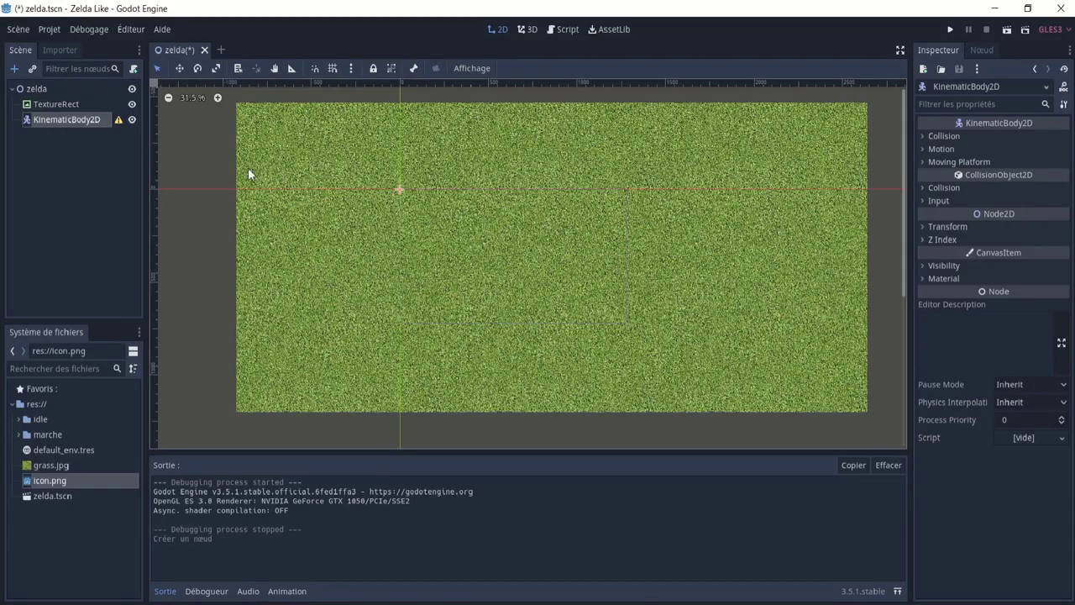
mouse_move(118, 123)
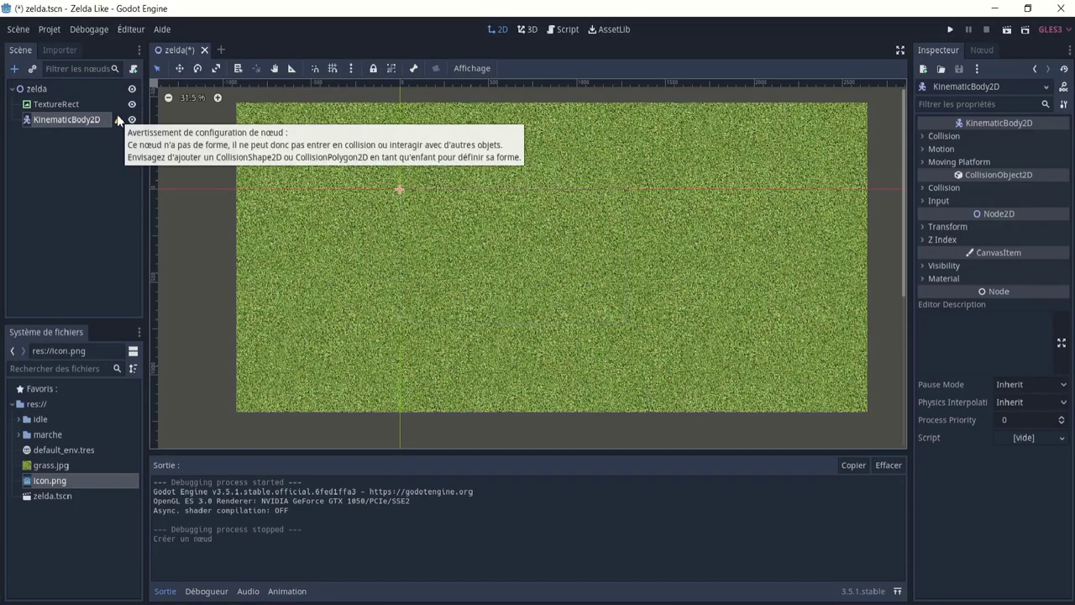
click(117, 121)
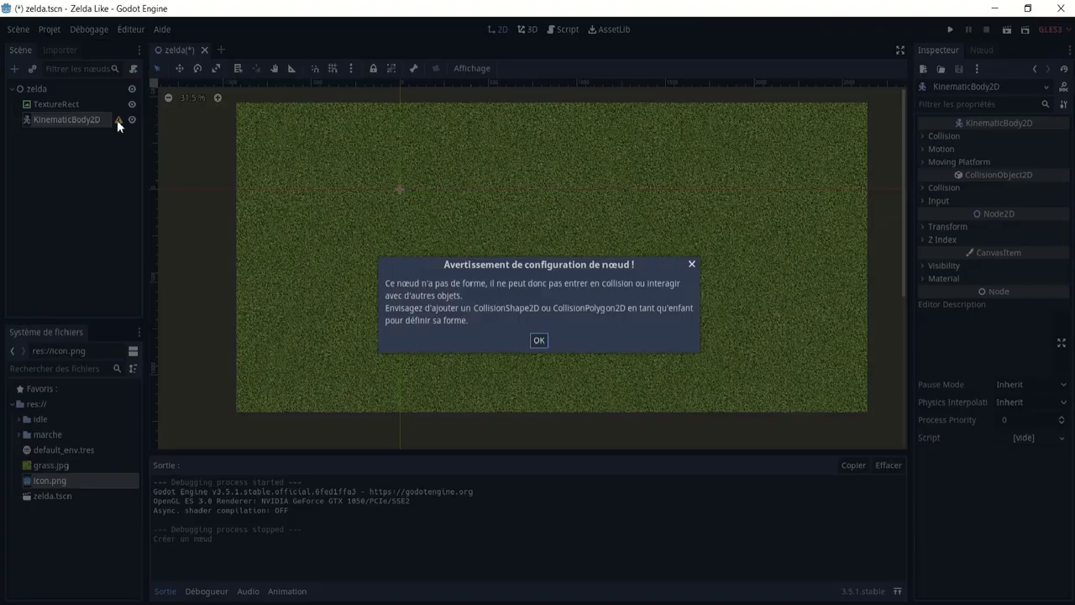
click(541, 342)
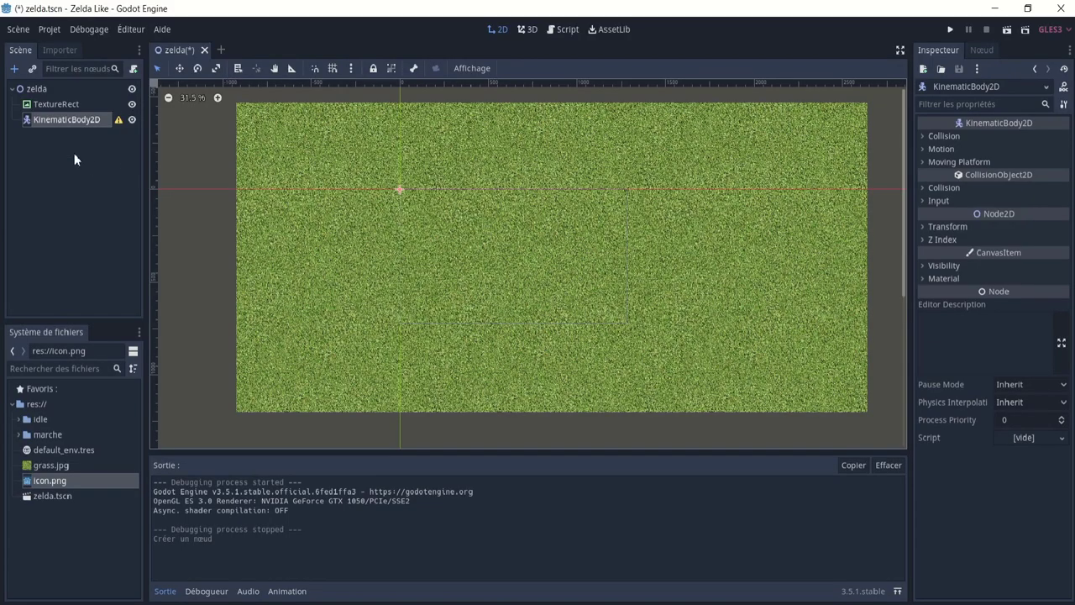
- Add a CollisionShape2D child under KinematicBody2D
right_click(81, 121)
click(114, 128)
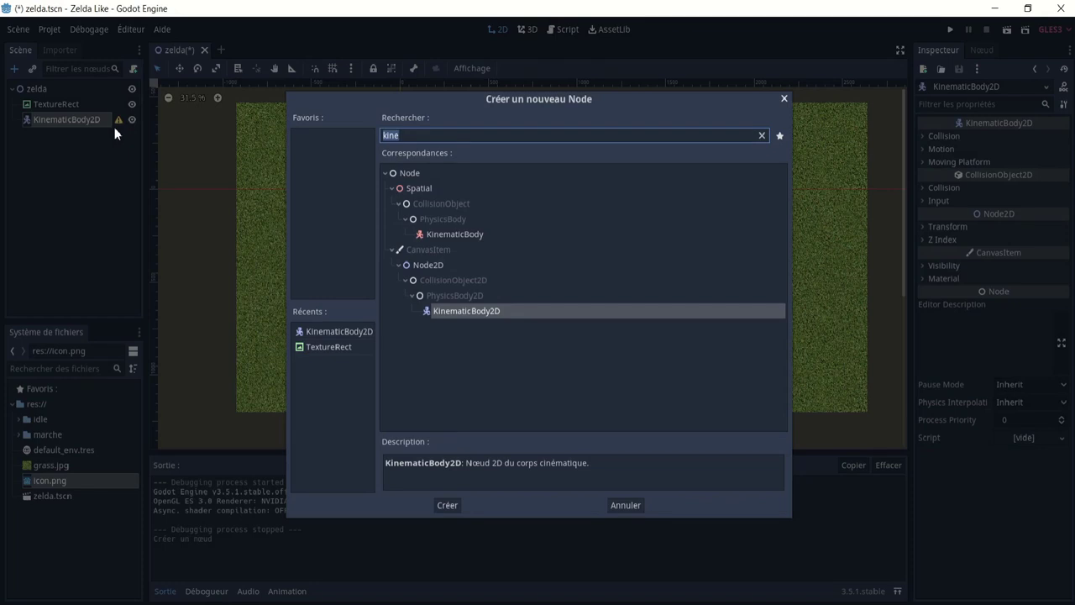
text(colli)
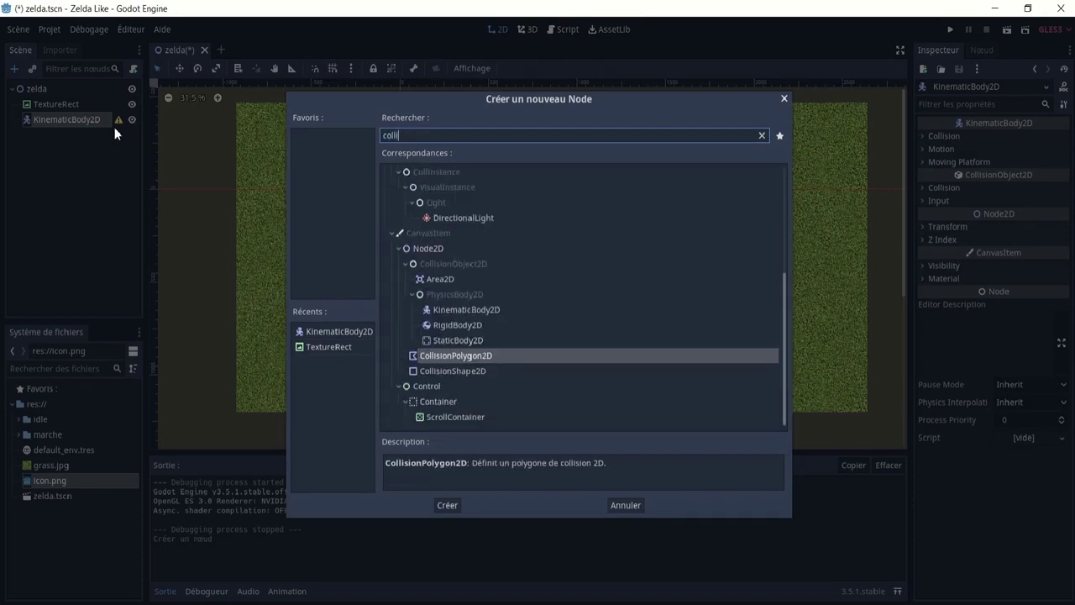
text(s)
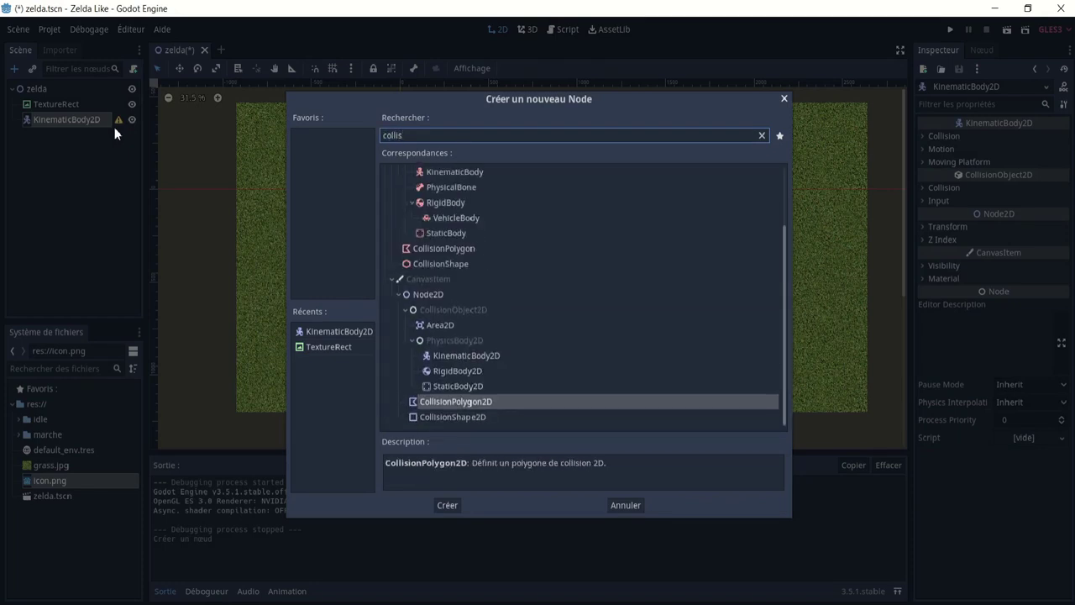
text(ion)
key(Down)
key(Return)
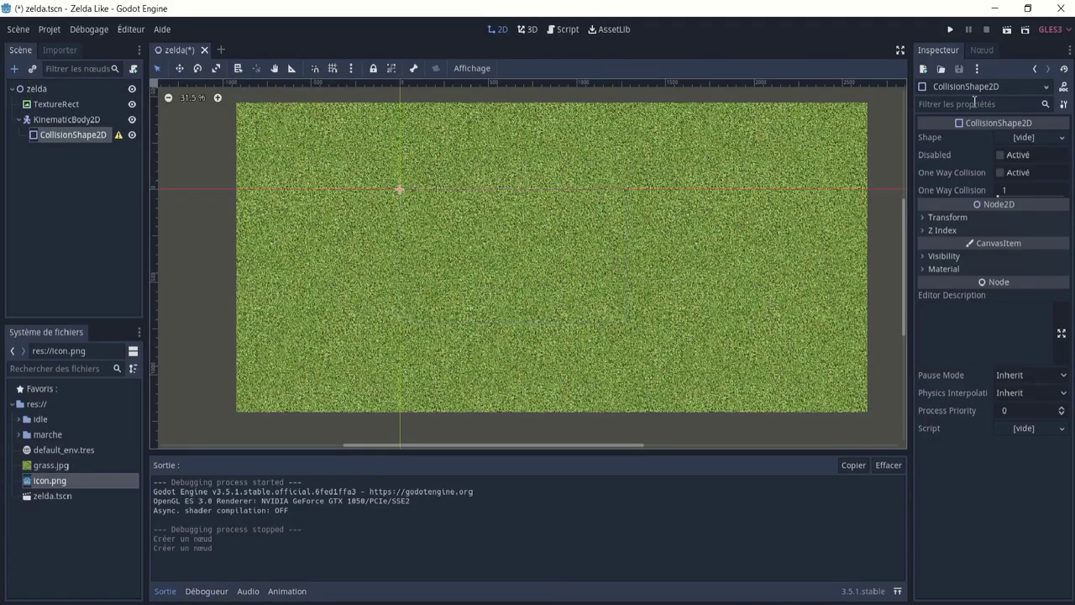
- Give the CollisionShape2D a new RectangleShape2D shape, then reselect KinematicBody2D
click(1061, 139)
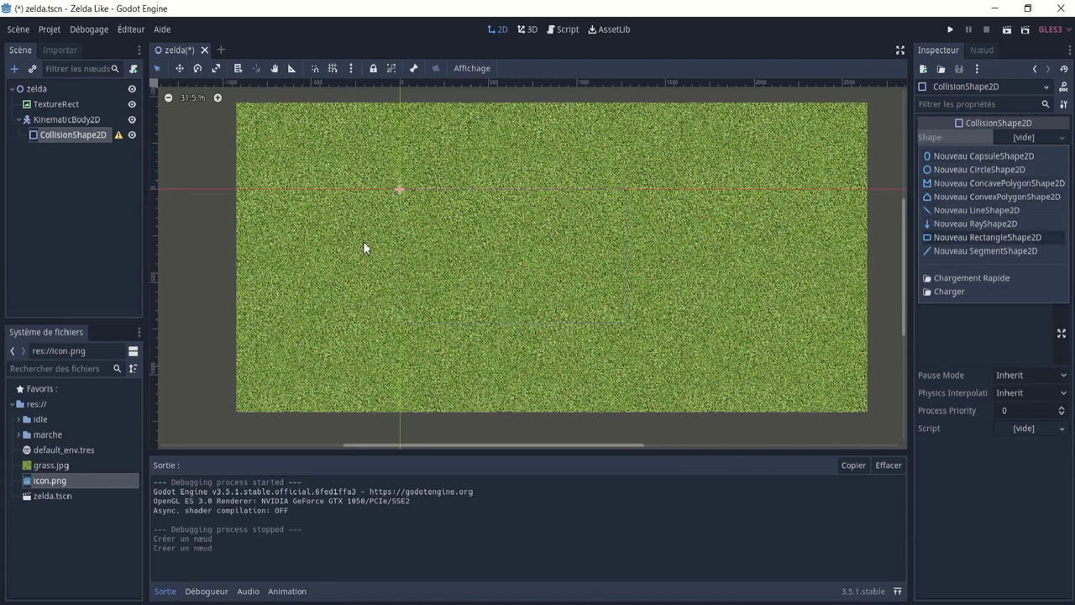
key(Return)
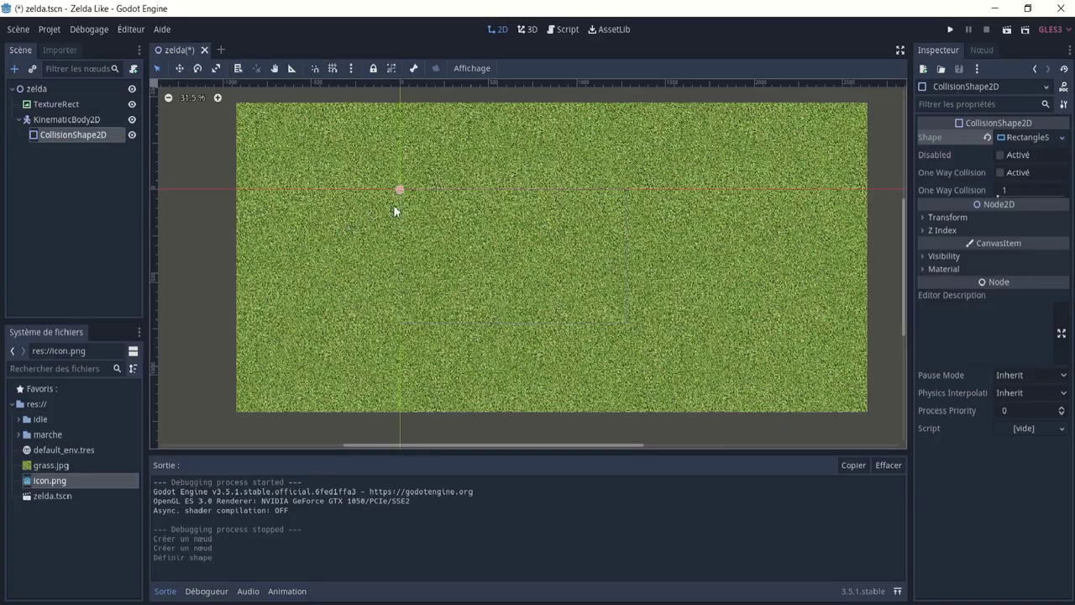
scroll(397, 190, up, 3)
scroll(405, 190, up, 2)
scroll(405, 191, up, 2)
scroll(414, 195, up, 1)
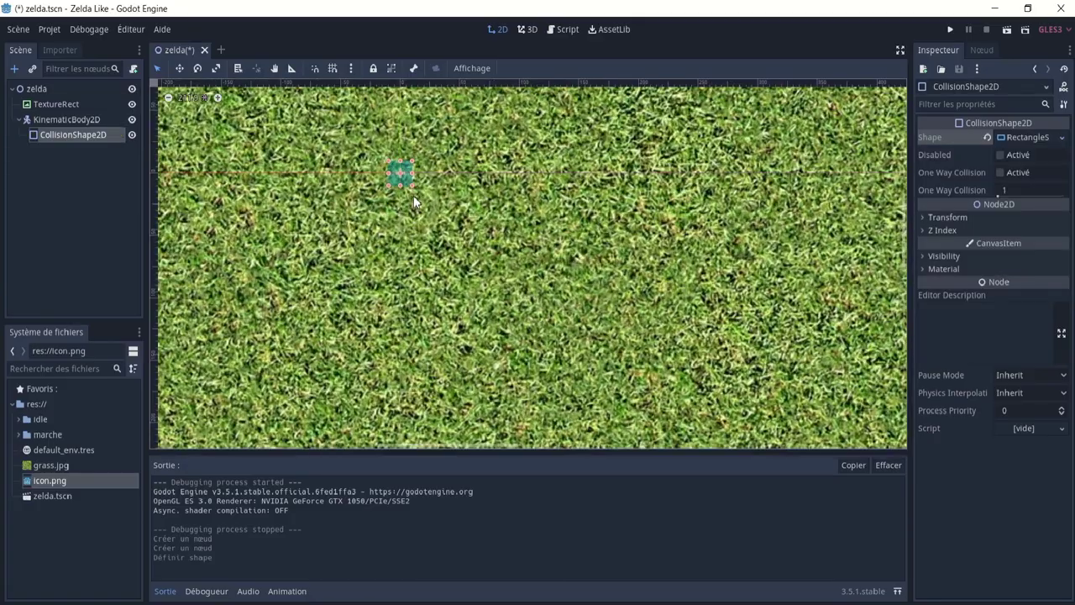
click(47, 121)
- Add an AnimatedSprite under KinematicBody2D with a new SpriteFrames resource, opened for editing
key(ctrl+a)
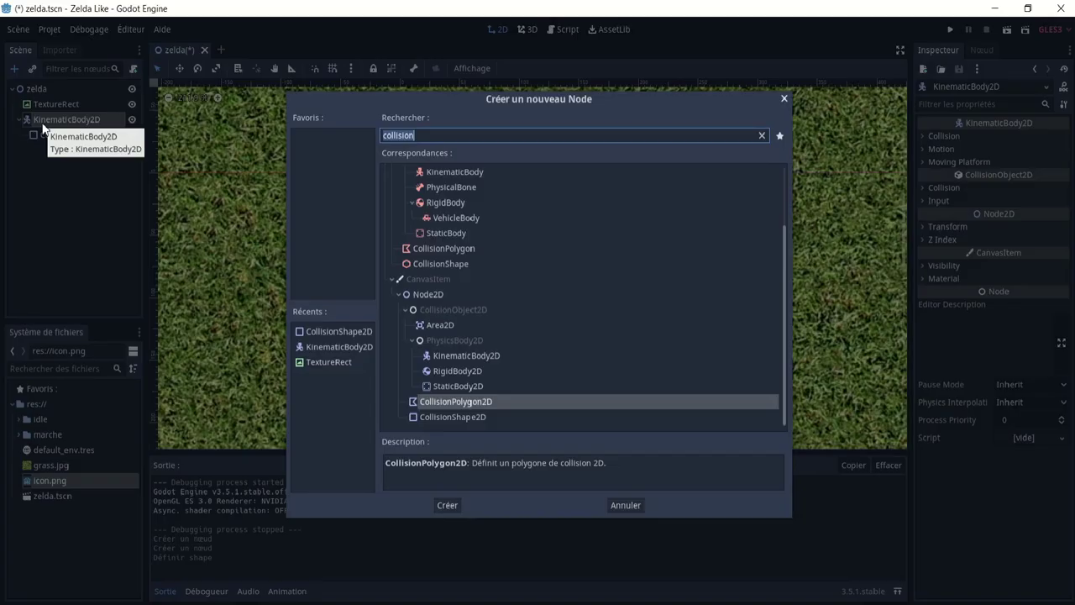
text(ani)
key(Return)
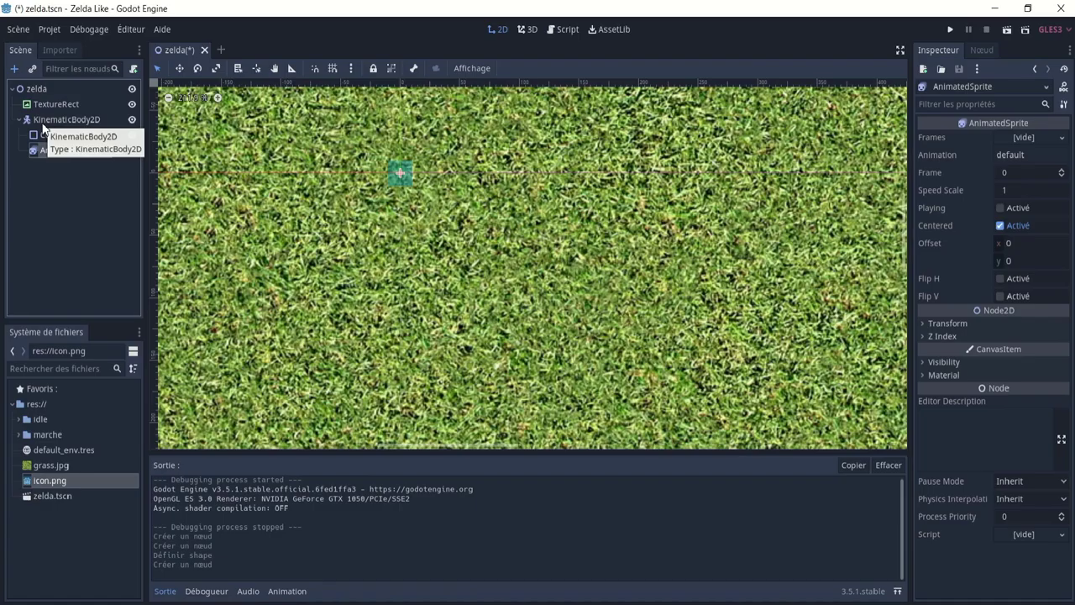
click(1060, 141)
click(1037, 156)
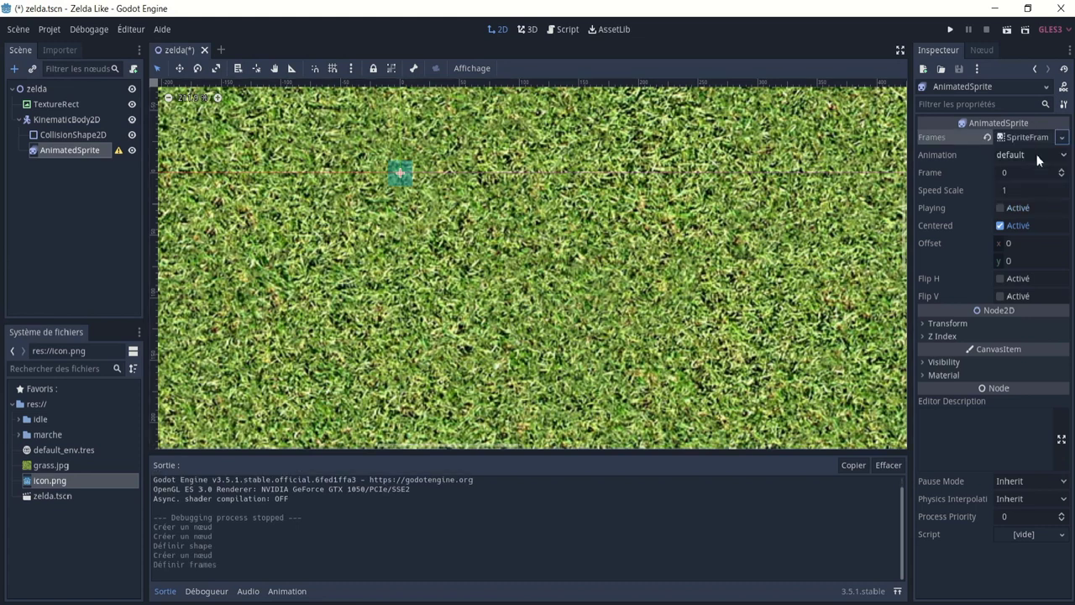
click(1019, 137)
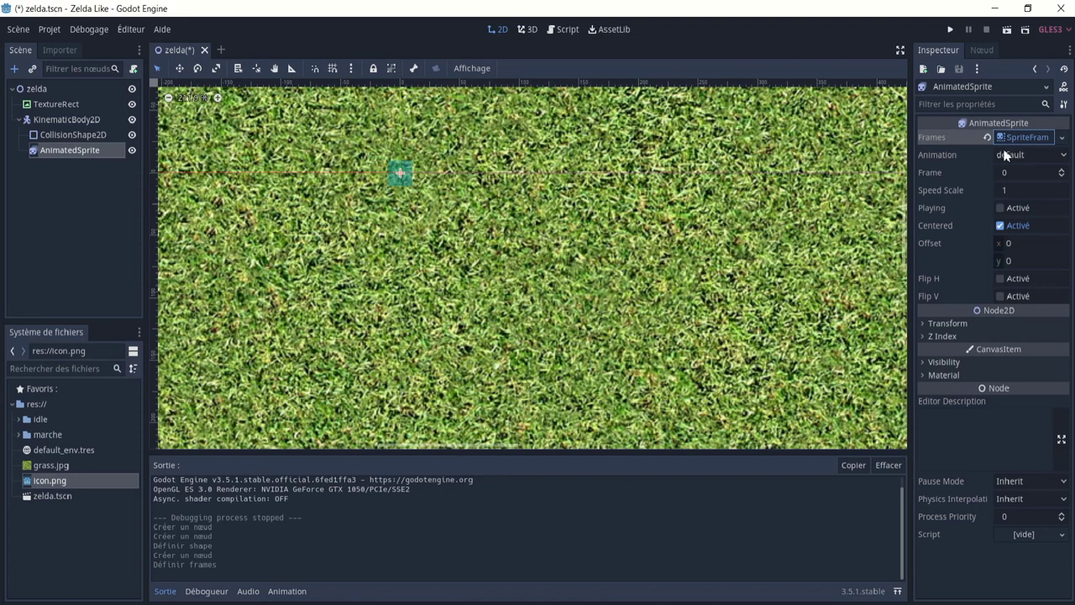
click(1011, 140)
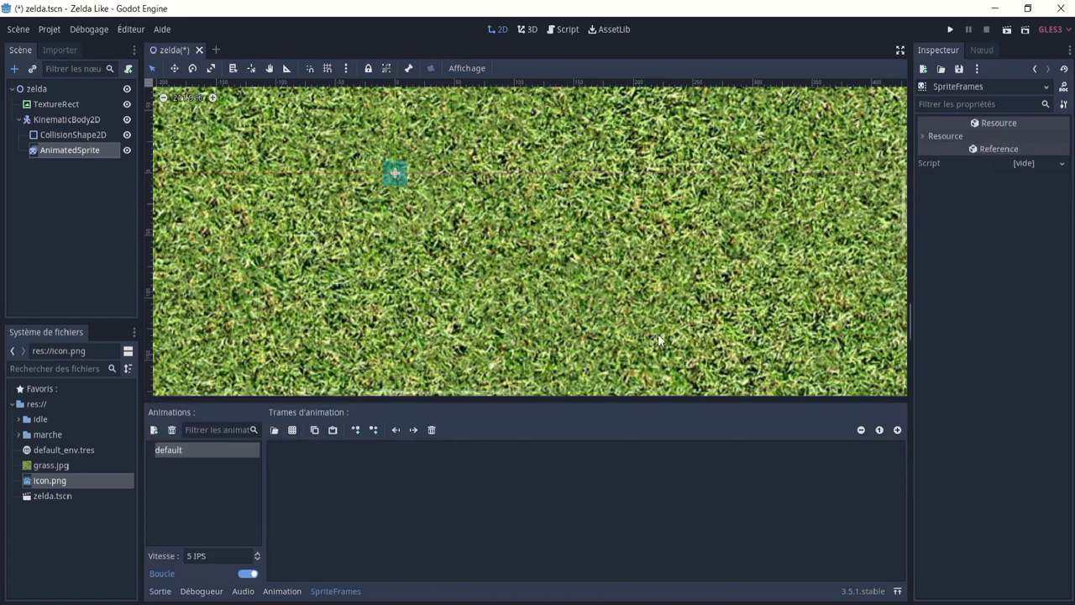
- Rename the default animation to Idle and set its speed to 25 IPS
double_click(179, 451)
key(BackSpace)
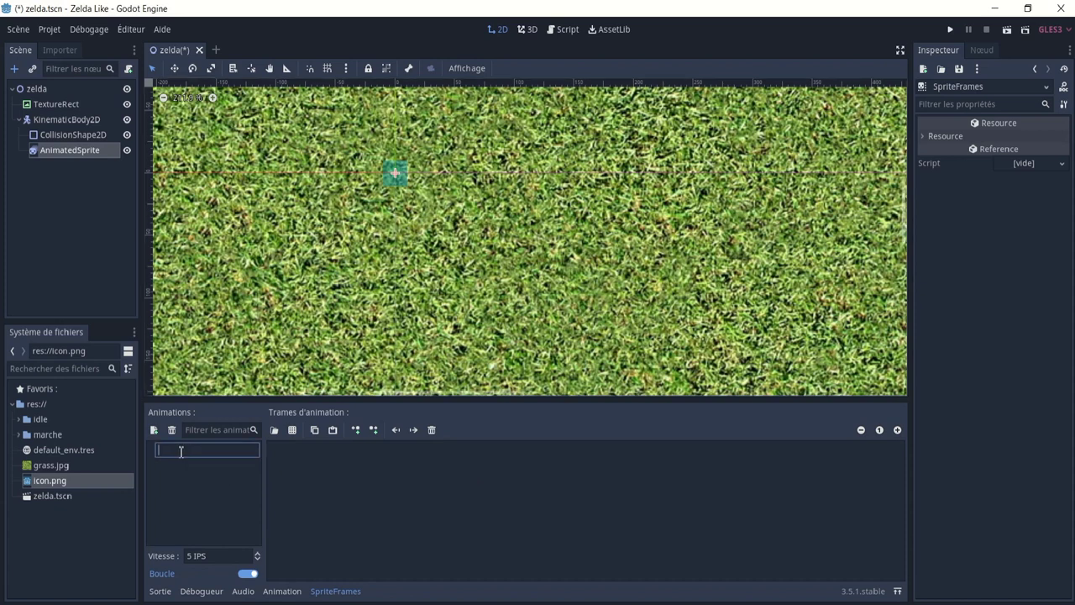
text(Idle)
click(287, 479)
click(187, 556)
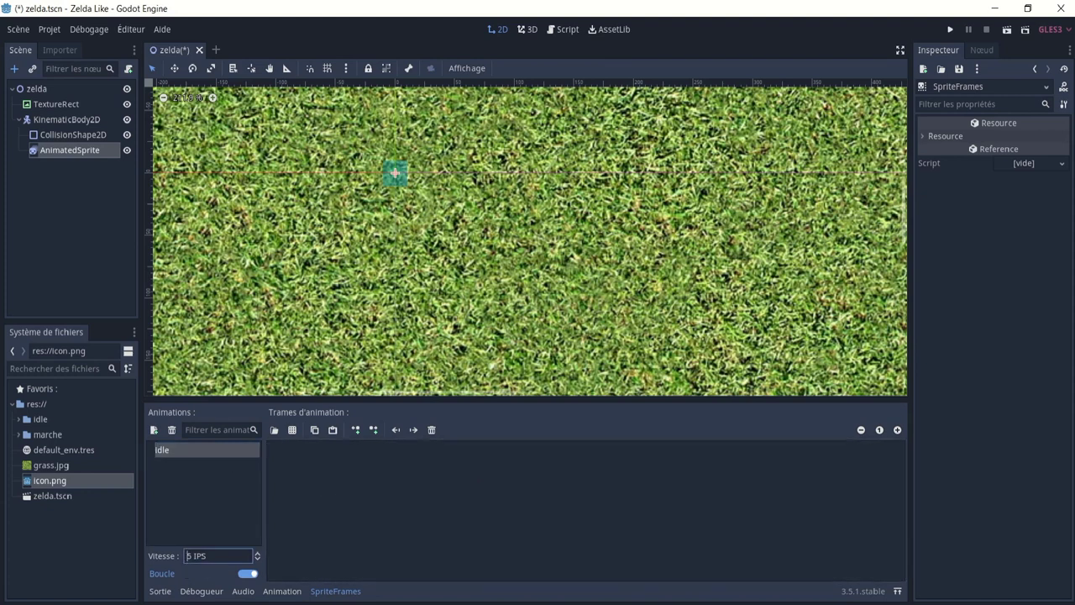
text(2)
click(432, 531)
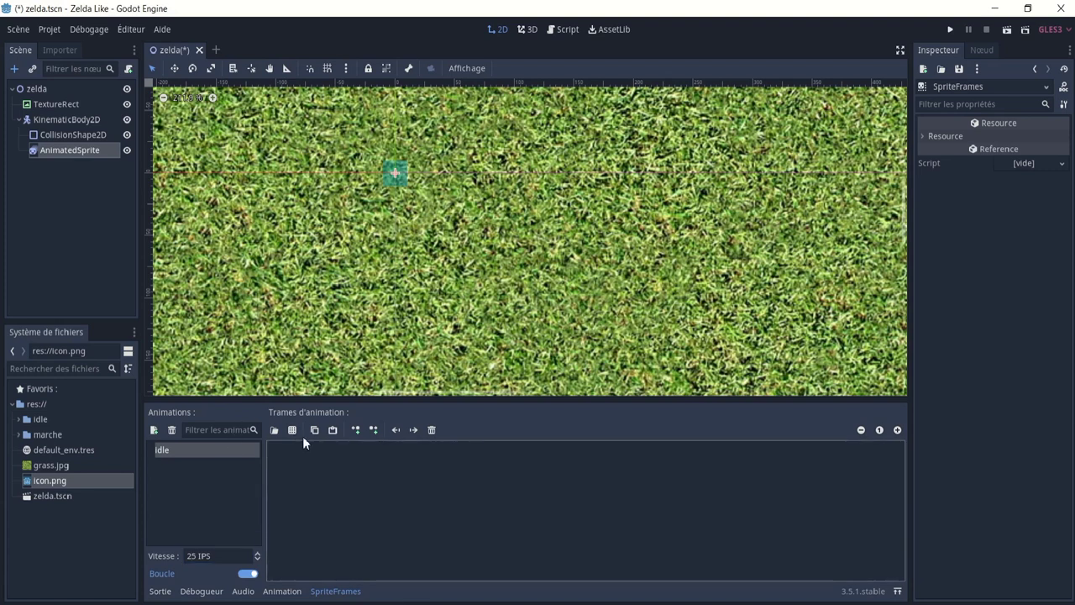
- Rename the Idle animation again to Idle_face
click(19, 419)
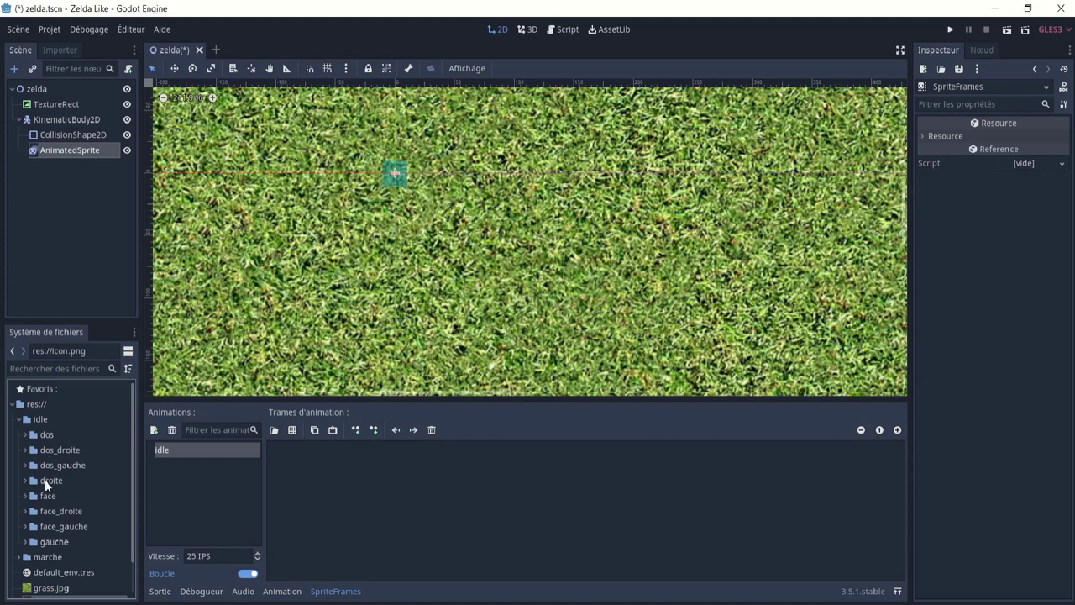
double_click(204, 449)
text(Idle_d)
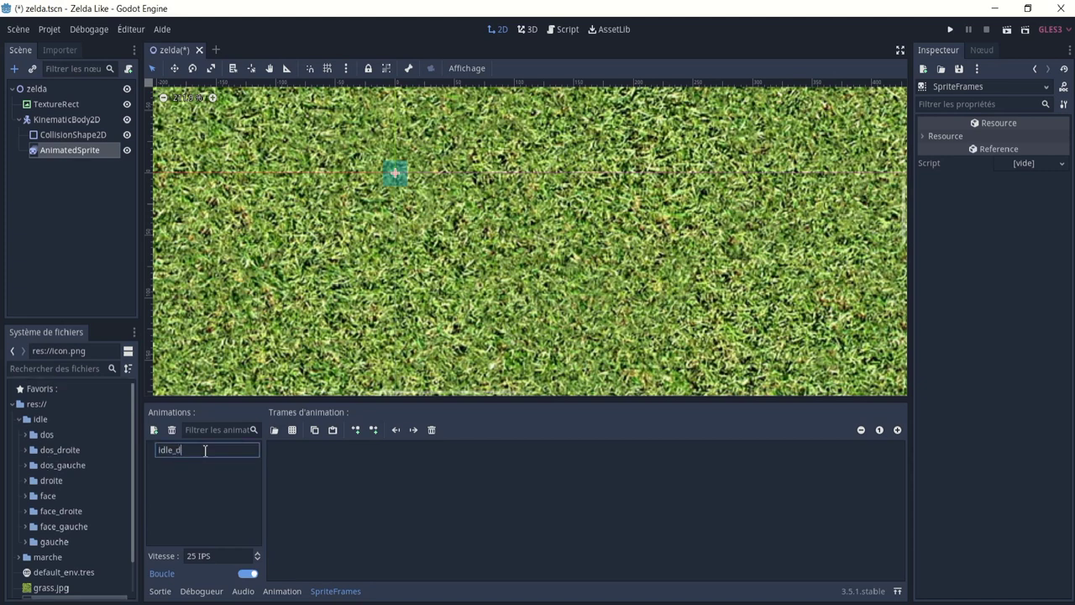
key(BackSpace)
- Finish naming the animation 'face' and look through the dos image folder
text(face)
click(72, 501)
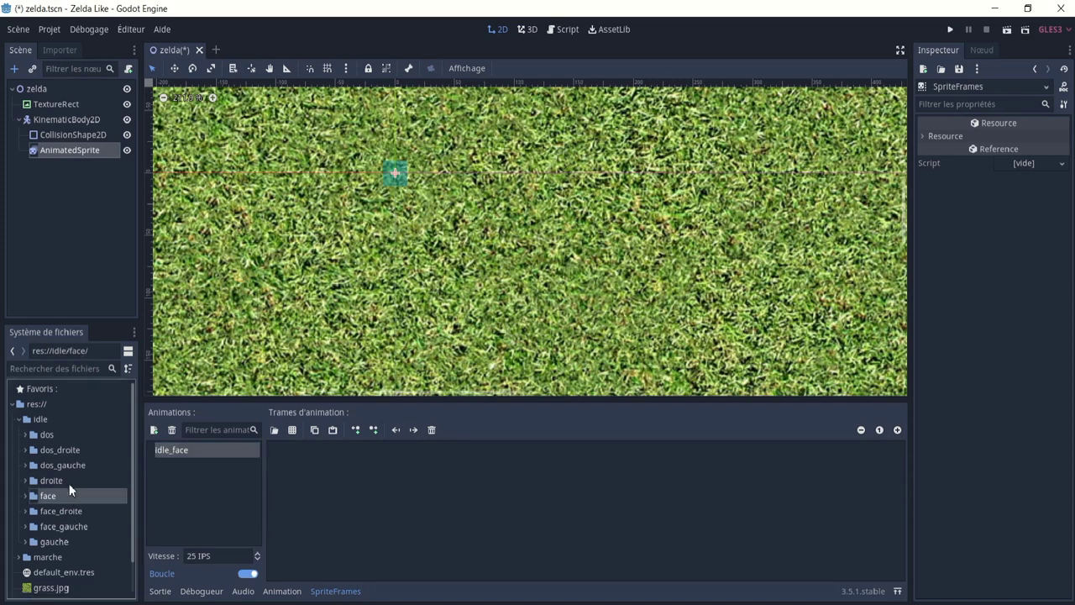
click(22, 437)
click(25, 435)
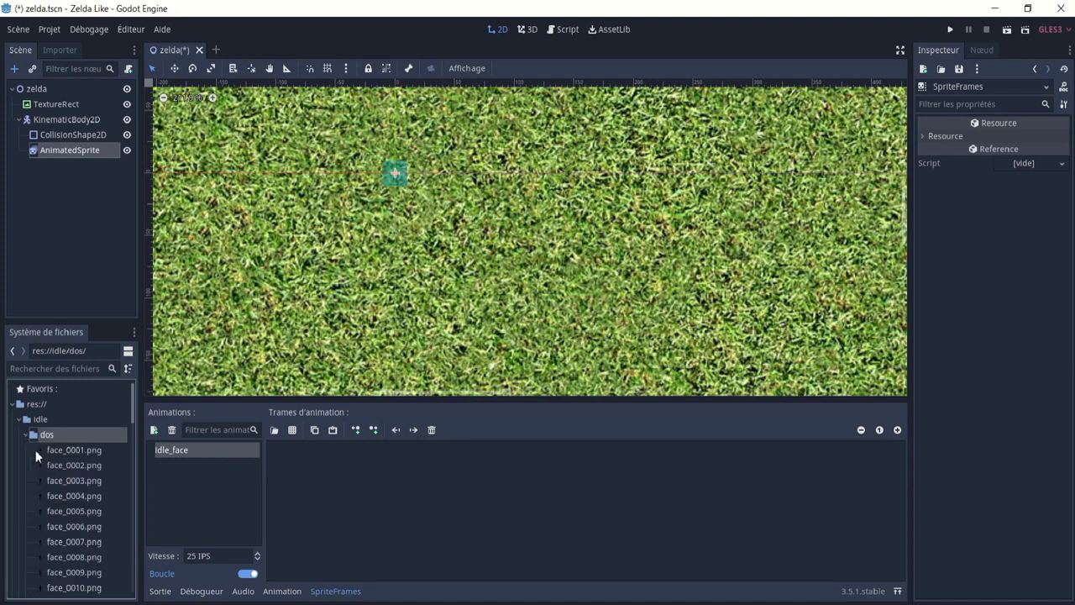
click(25, 434)
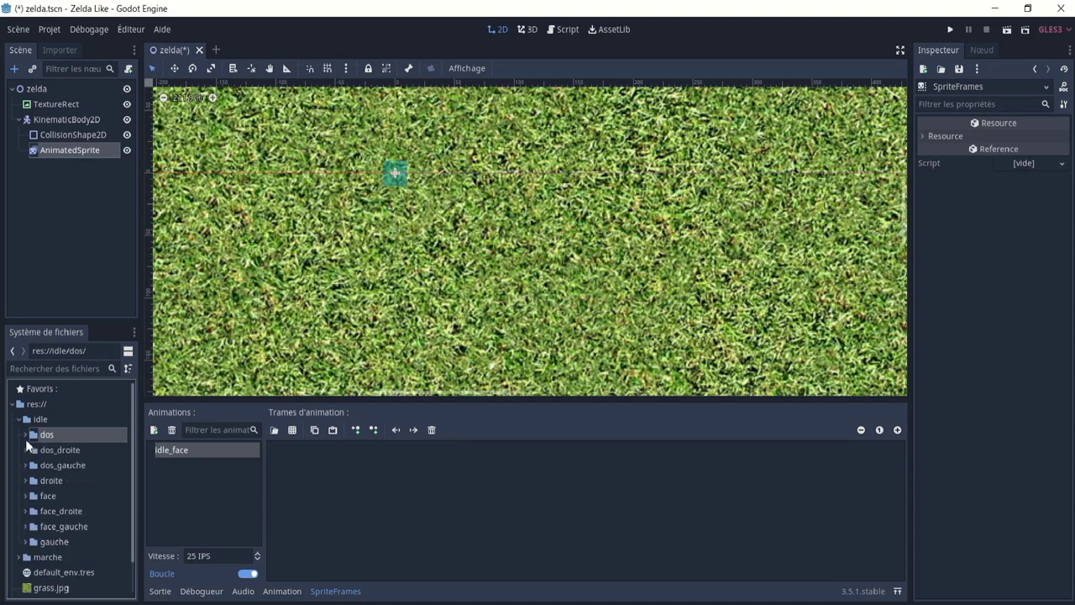
- Add face_0001.png through face_0045.png from the face folder as the idle_face animation frames
click(49, 496)
click(24, 493)
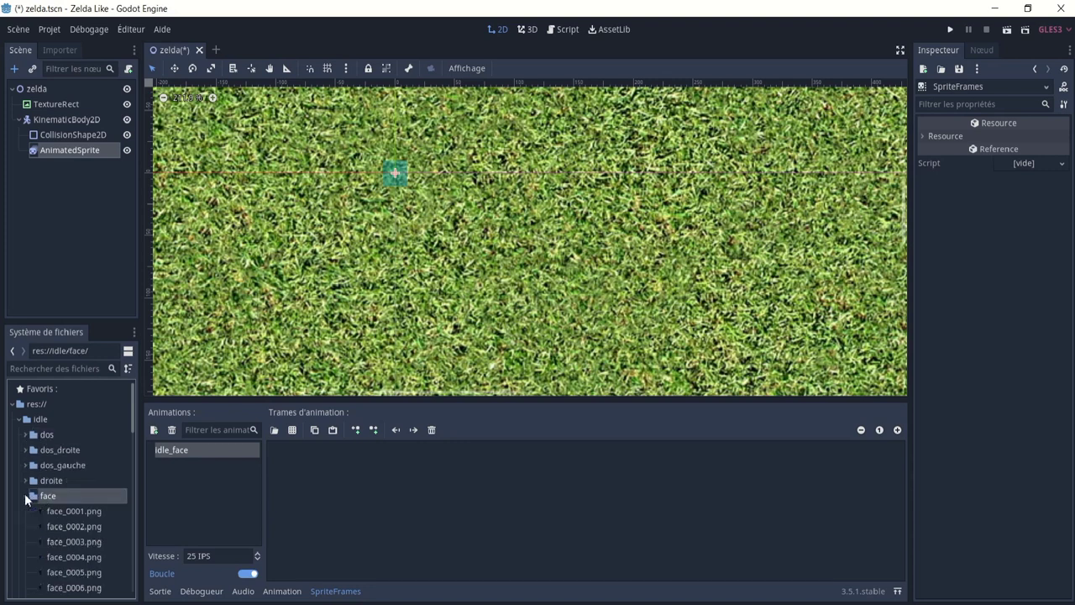
scroll(60, 480, down, 2)
scroll(77, 430, down, 3)
scroll(48, 453, up, 2)
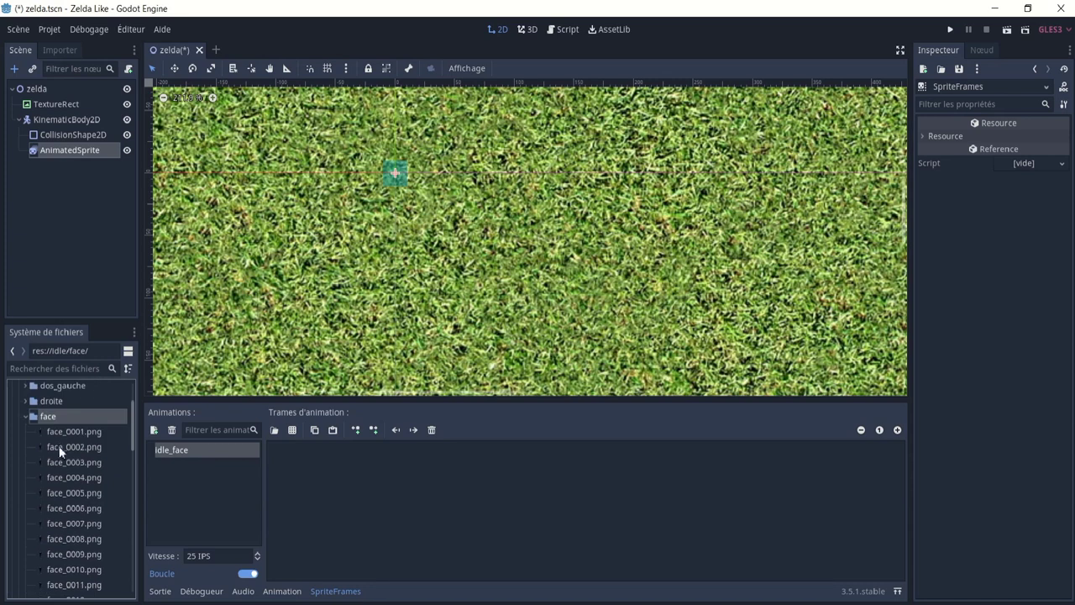
click(55, 436)
scroll(54, 500, down, 6)
scroll(53, 505, down, 6)
scroll(53, 505, down, 4)
scroll(53, 506, down, 4)
scroll(66, 481, down, 3)
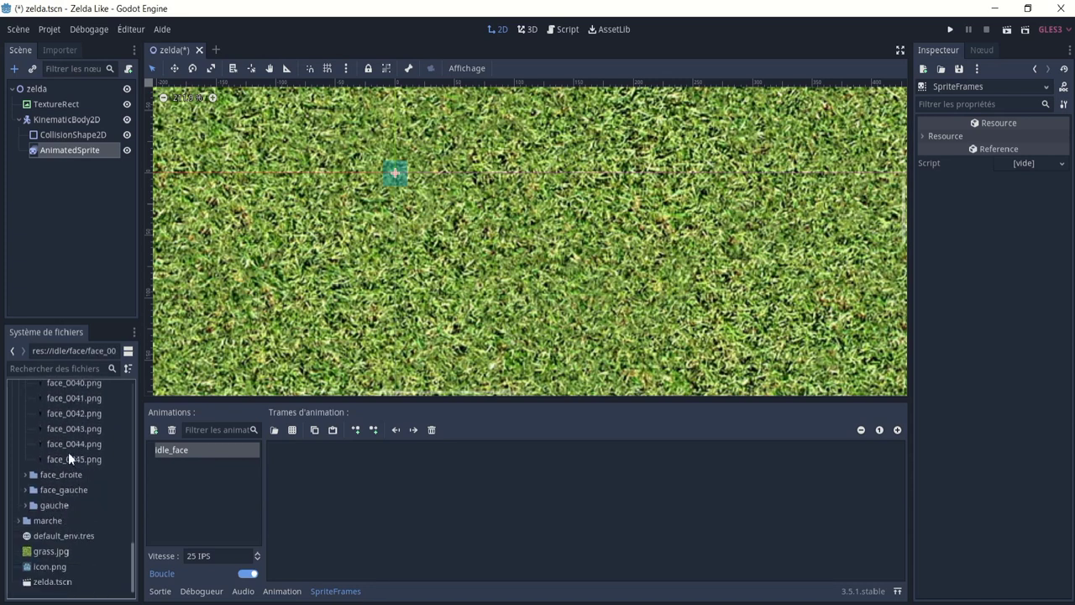
shift+click(69, 452)
drag(69, 453, 381, 461)
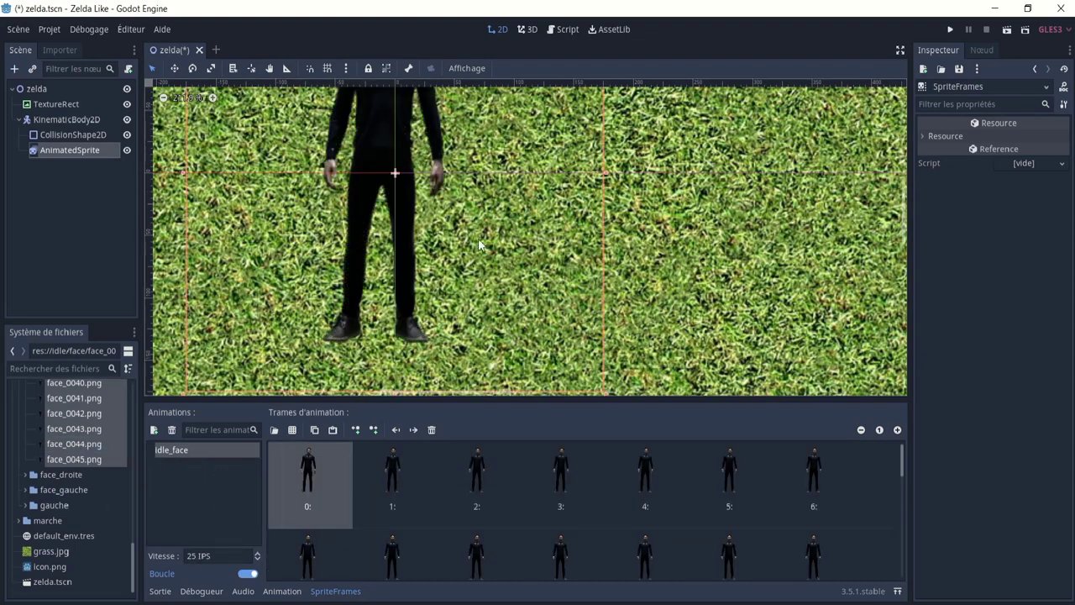
scroll(478, 237, down, 3)
scroll(489, 252, down, 2)
scroll(489, 256, down, 2)
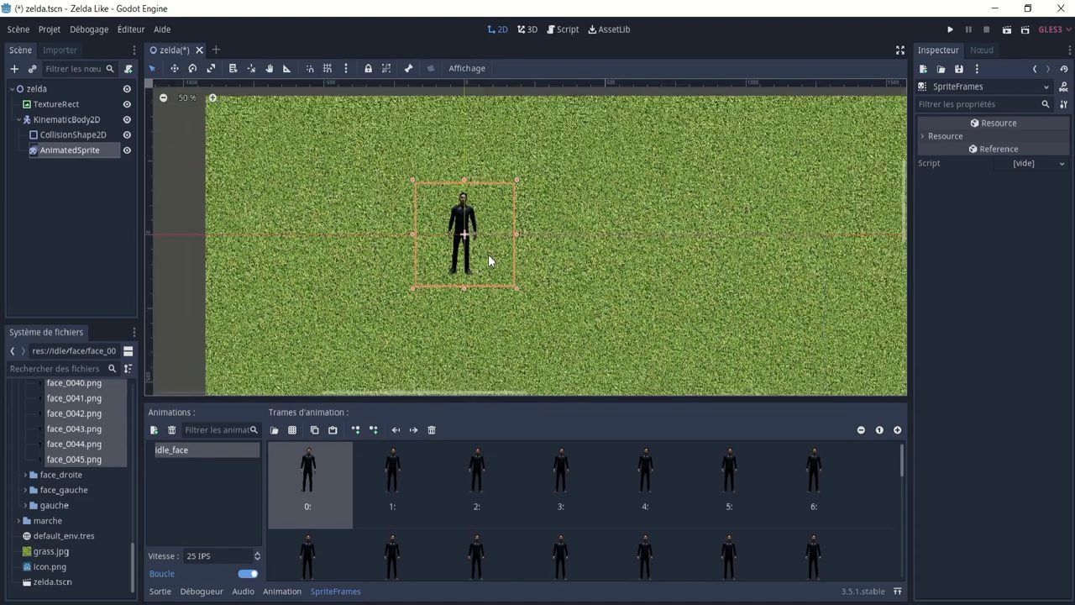
scroll(490, 259, down, 2)
scroll(490, 258, down, 2)
- Select the KinematicBody2D player and make its children not selectable so they move together
click(63, 136)
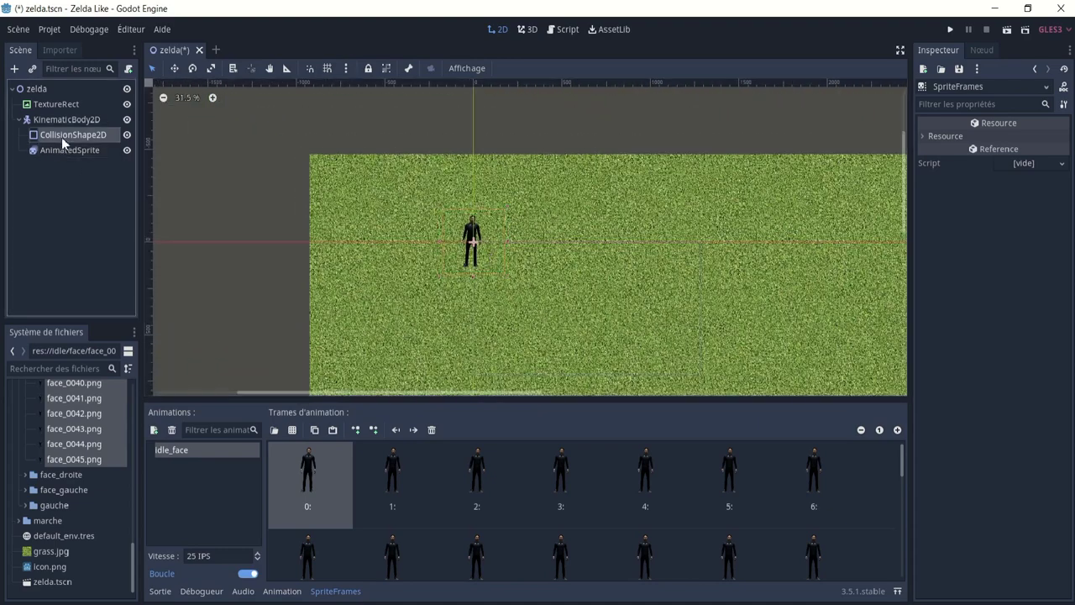
click(74, 139)
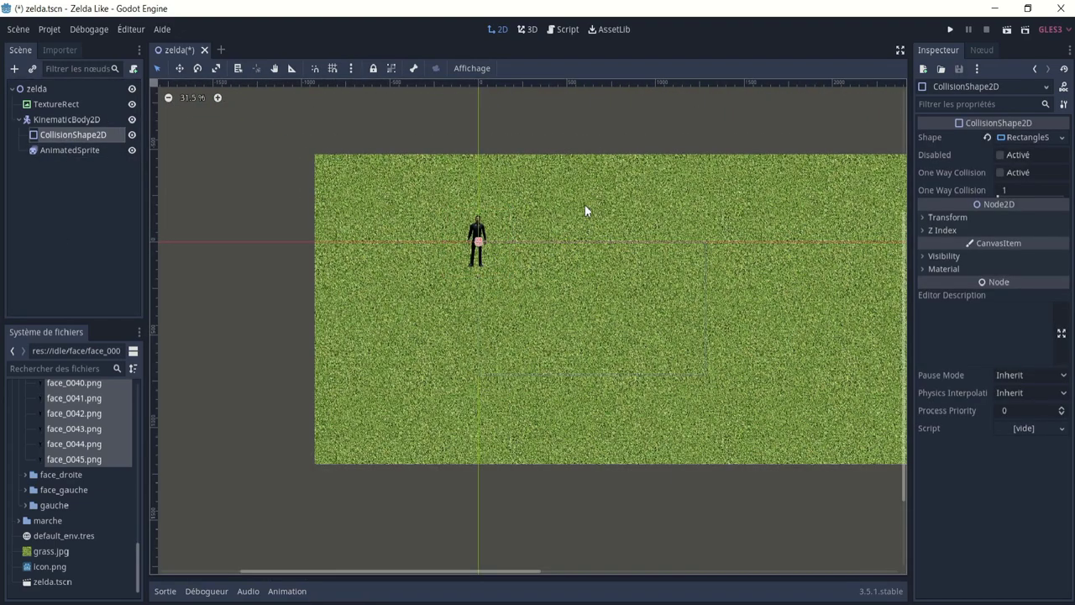
click(42, 120)
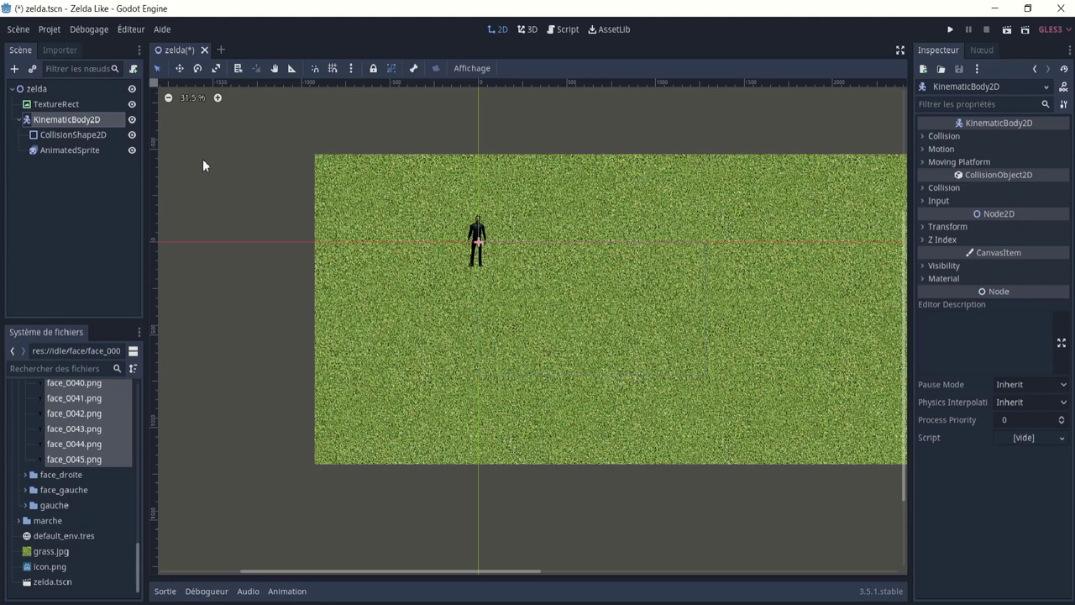
click(391, 72)
- Shift the player slightly down and right on the grass, then save zelda.tscn
drag(489, 252, 571, 312)
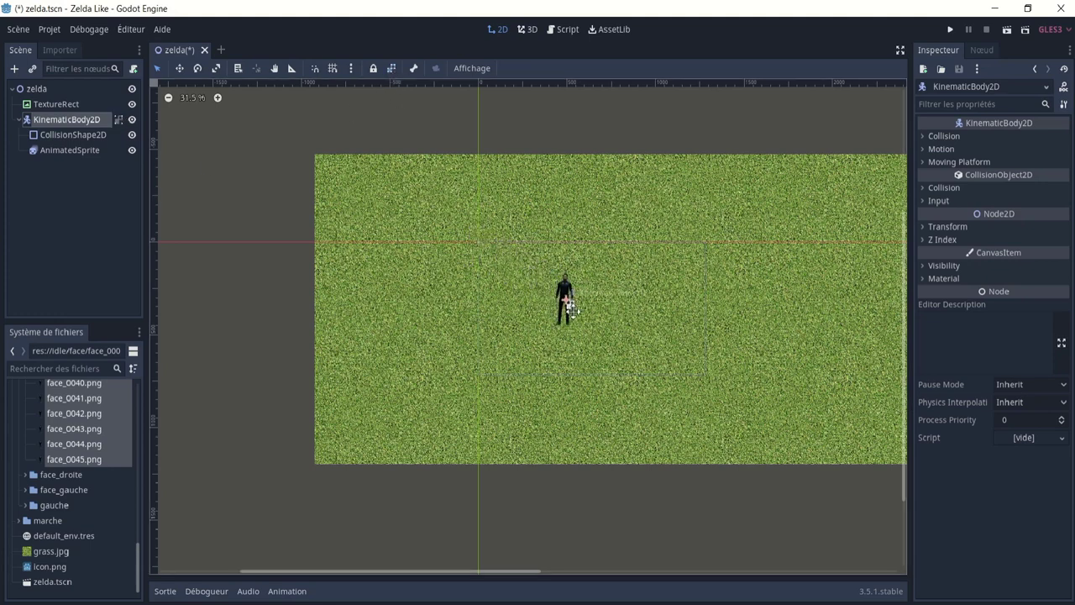
click(17, 31)
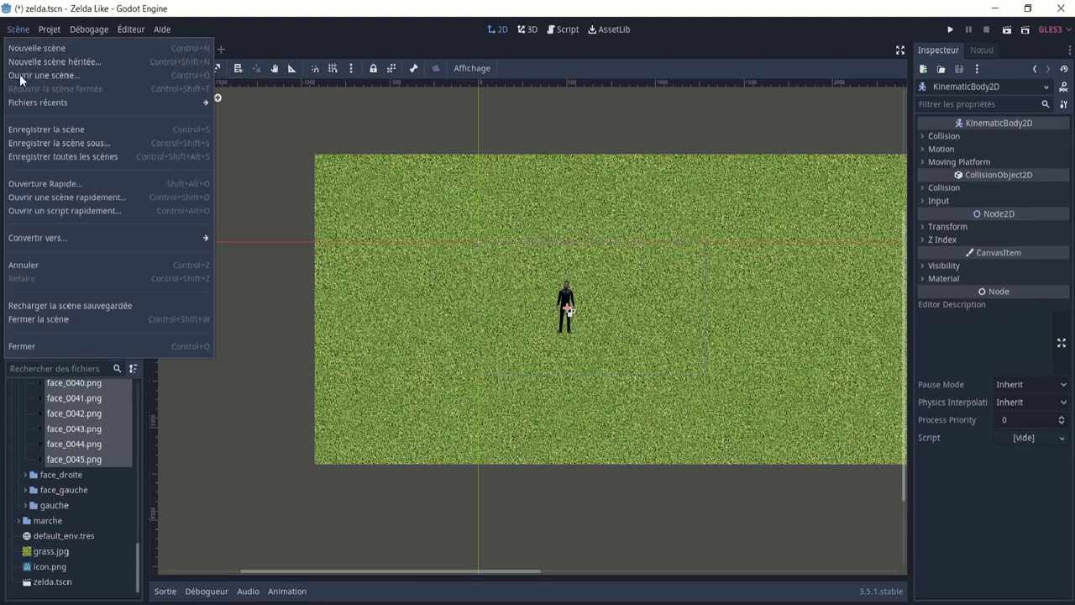
click(60, 132)
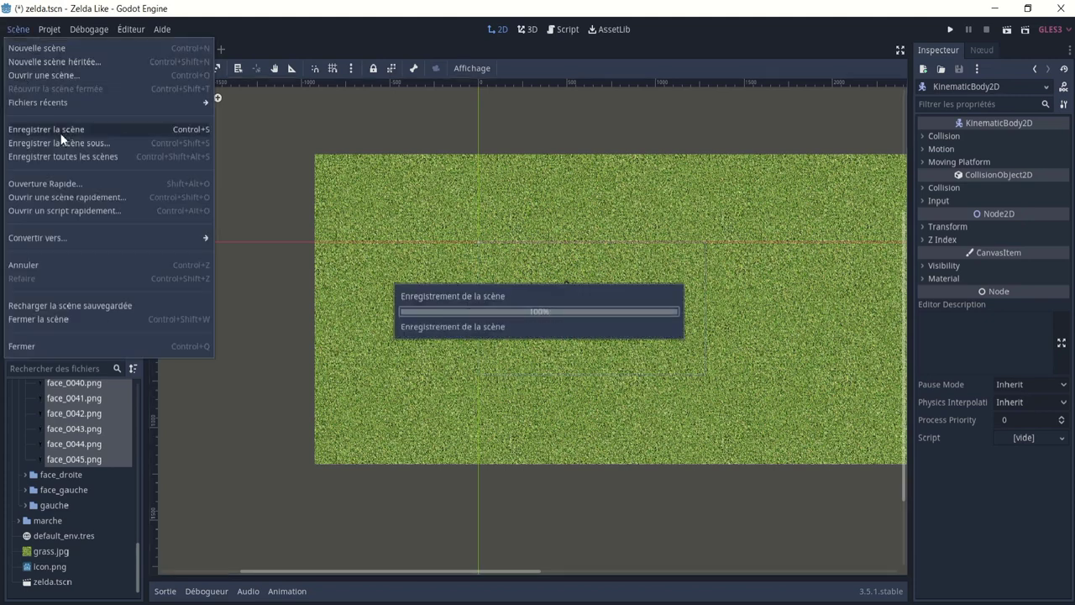
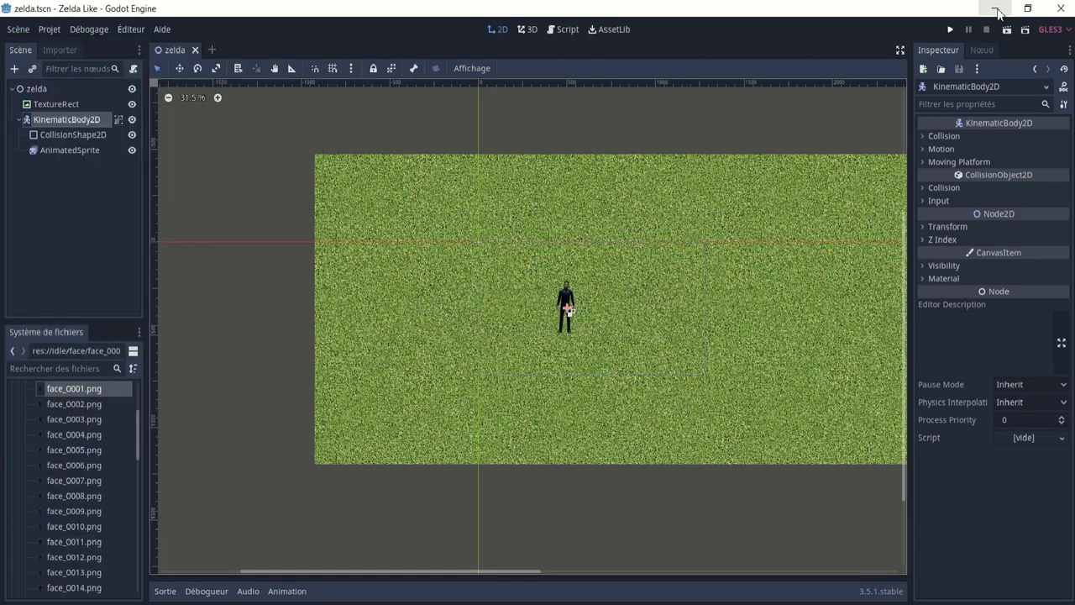
- Save and test-run the grass scene, then ungroup KinematicBody2D's child nodes in the Scene tree
click(1007, 34)
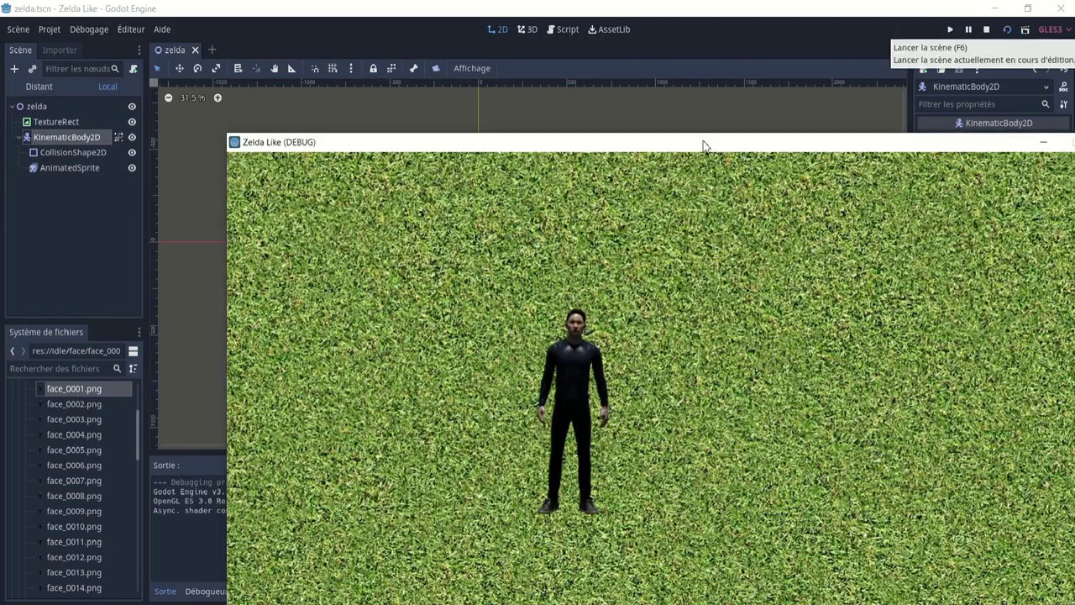
mouse_move(699, 140)
mouse_down()
mouse_move(516, 29)
mouse_move(511, 50)
mouse_up()
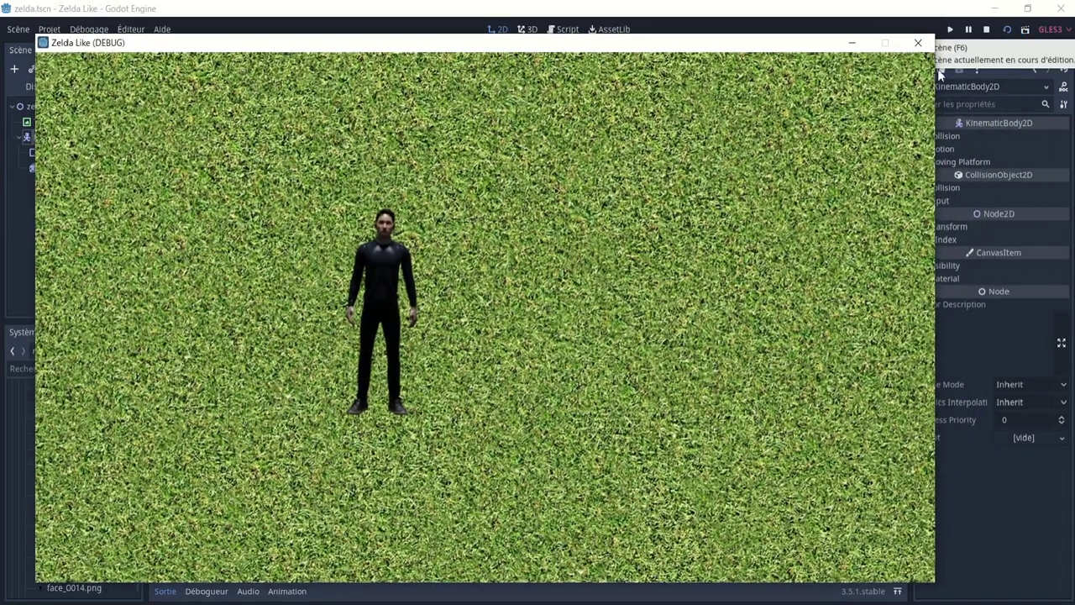
click(916, 43)
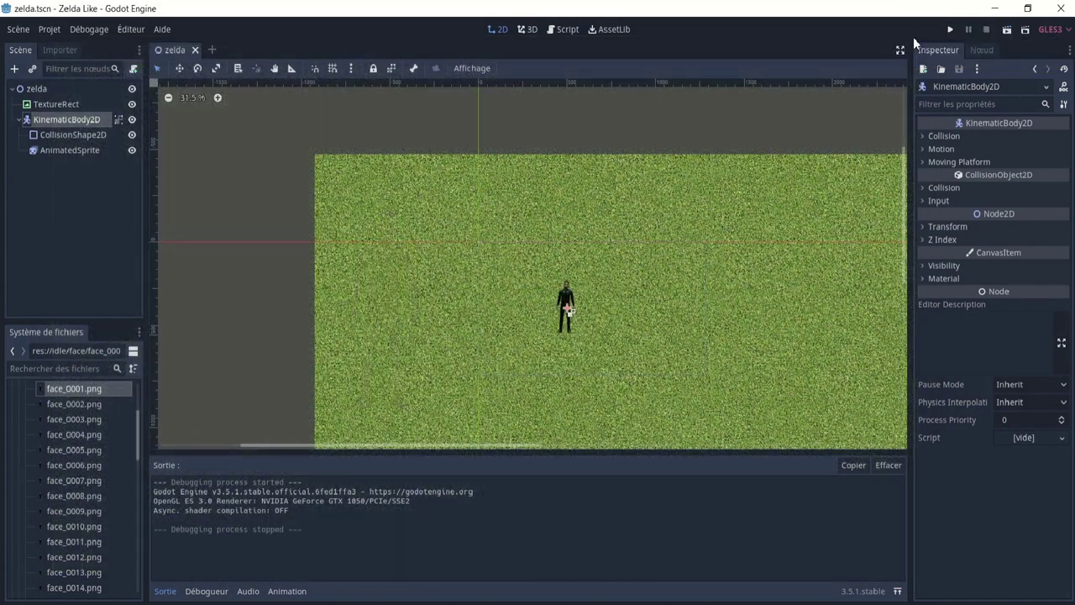
click(119, 120)
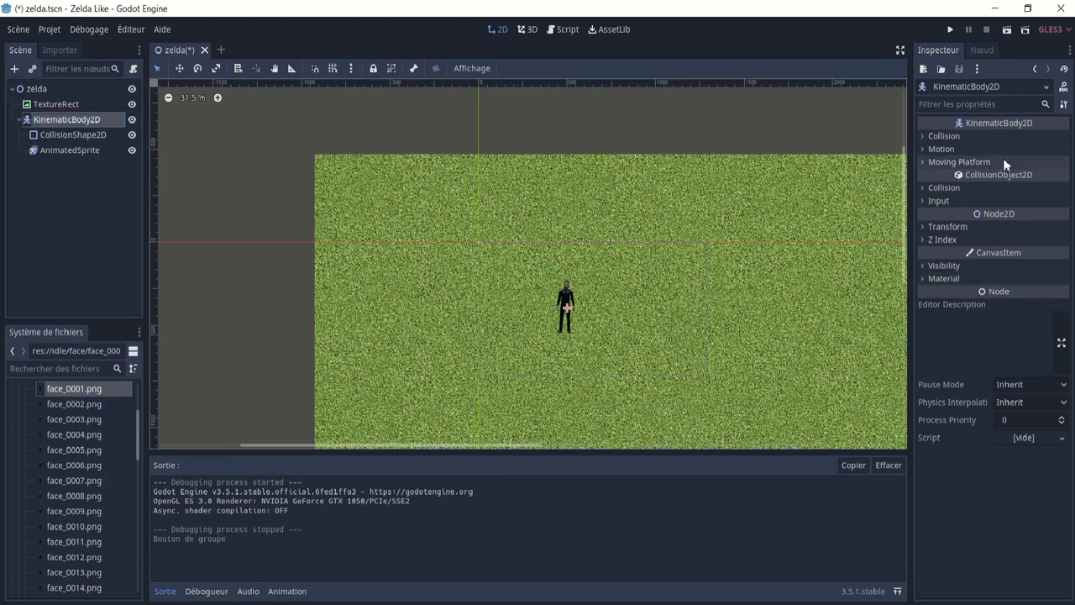
- Scale KinematicBody2D to 0.7 on x and y, then save and test-run the zelda scene
click(923, 227)
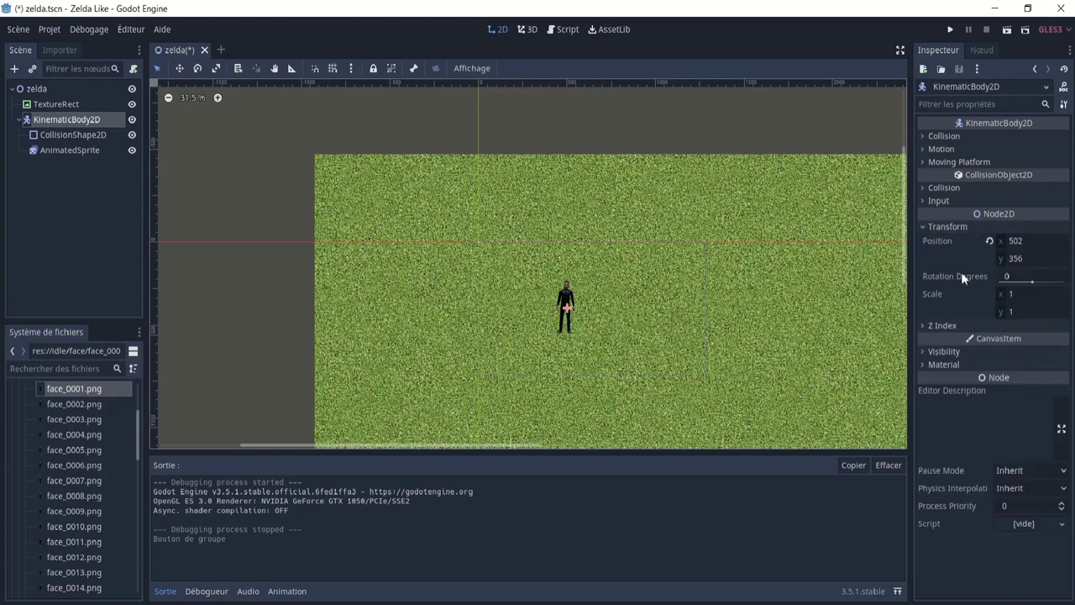
click(1017, 300)
text(0.7)
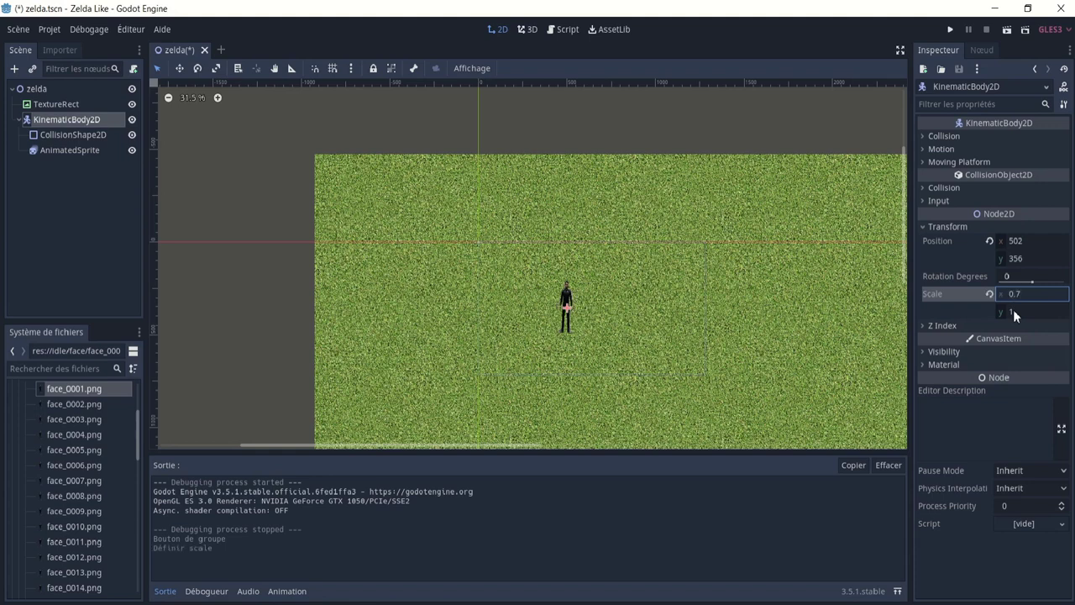
click(1012, 311)
text(0.7)
key(Return)
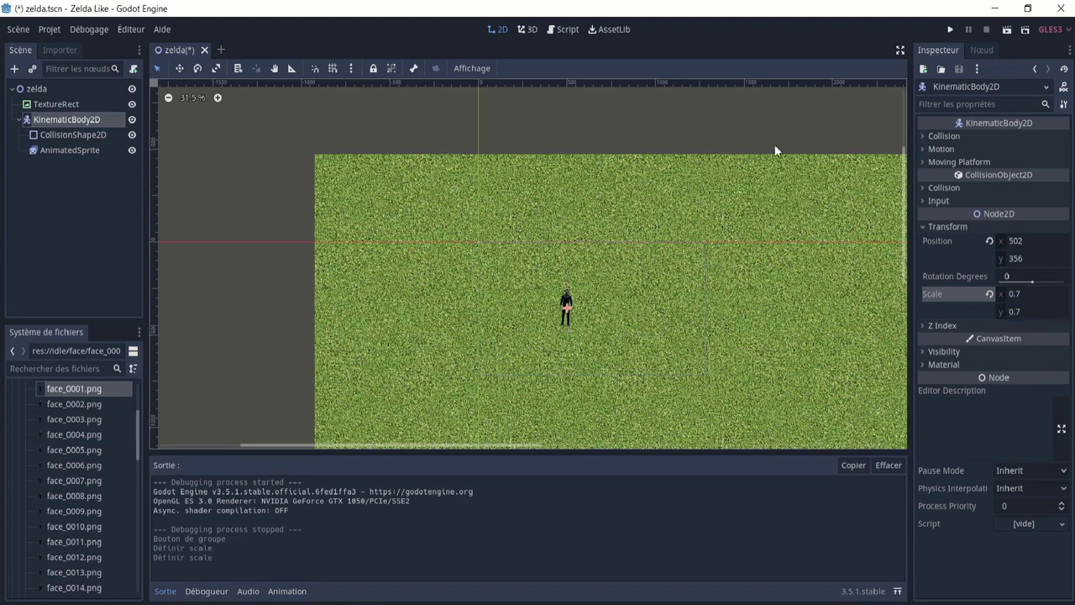
click(738, 106)
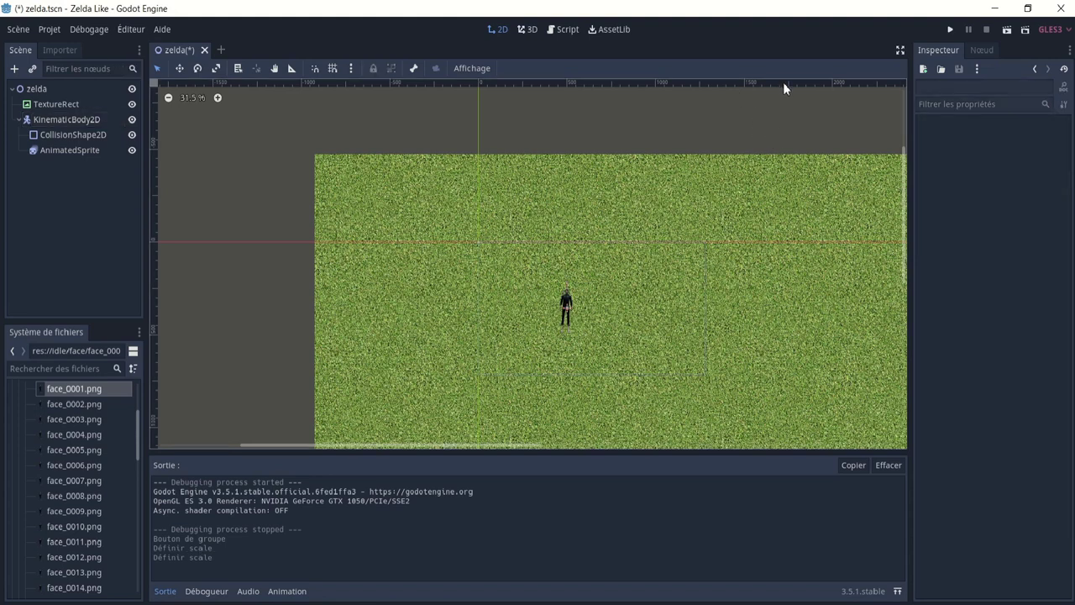
click(1007, 30)
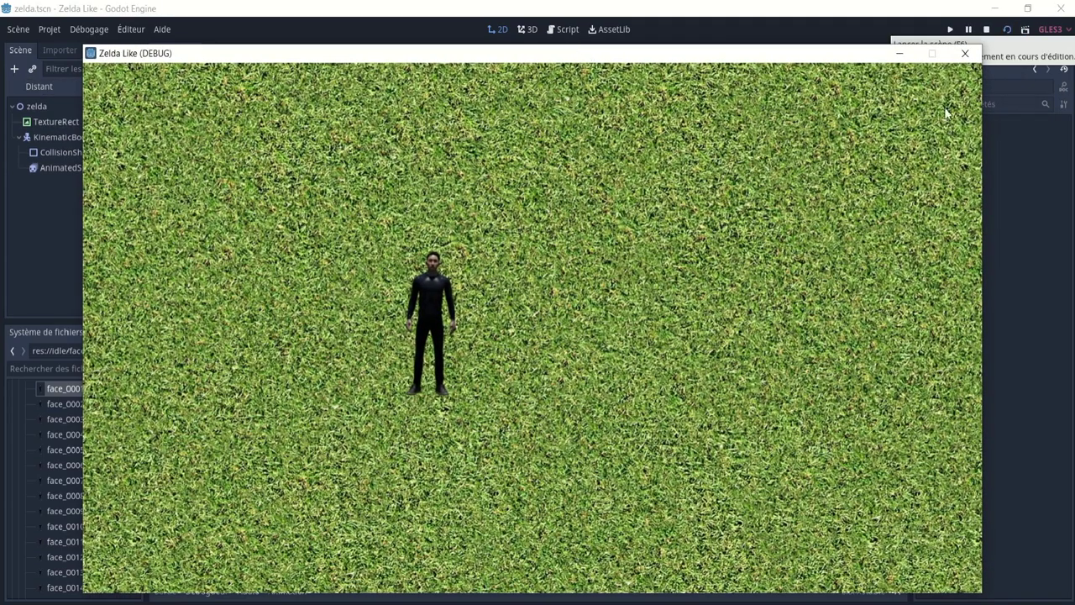
click(967, 54)
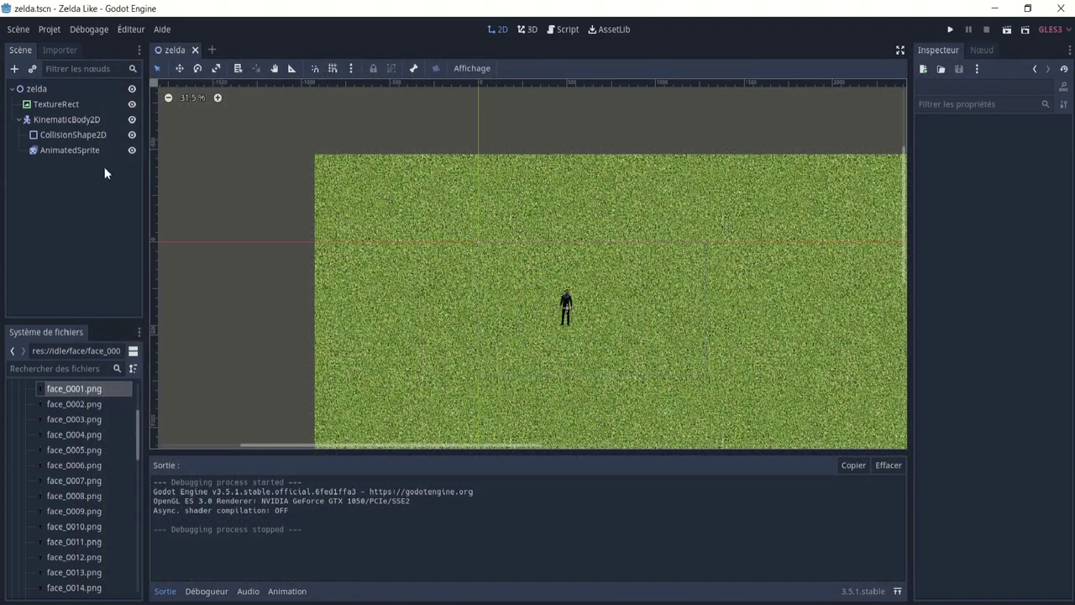
- Add an idle_droite animation to the AnimatedSprite with speed 25 IPS
click(60, 151)
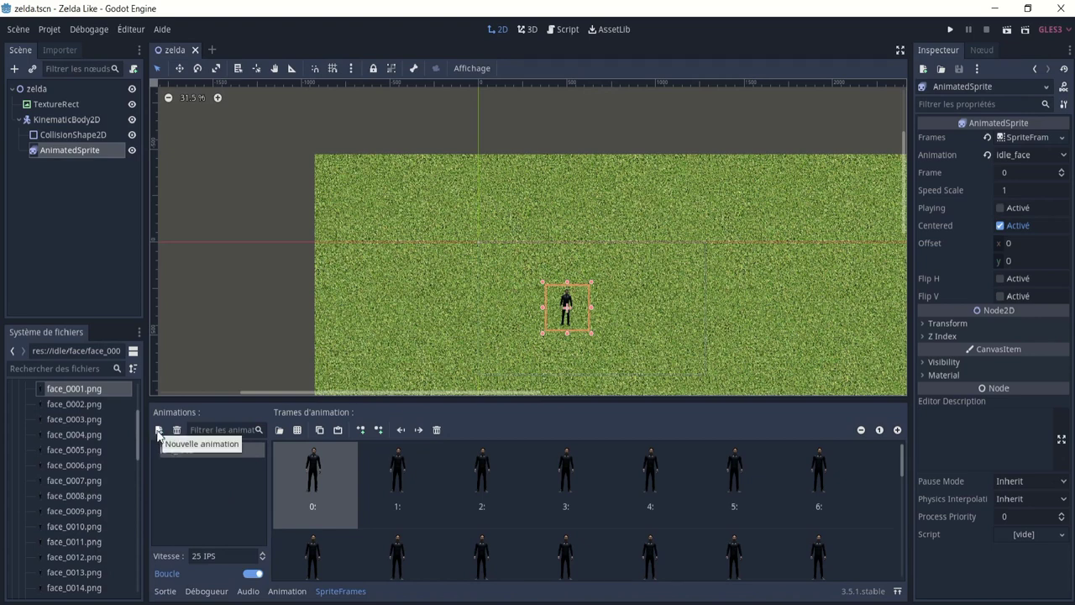
click(158, 430)
double_click(206, 450)
key(BackSpace)
key(BackSpace)
key(BackSpace)
key(BackSpace)
text(idle_droite)
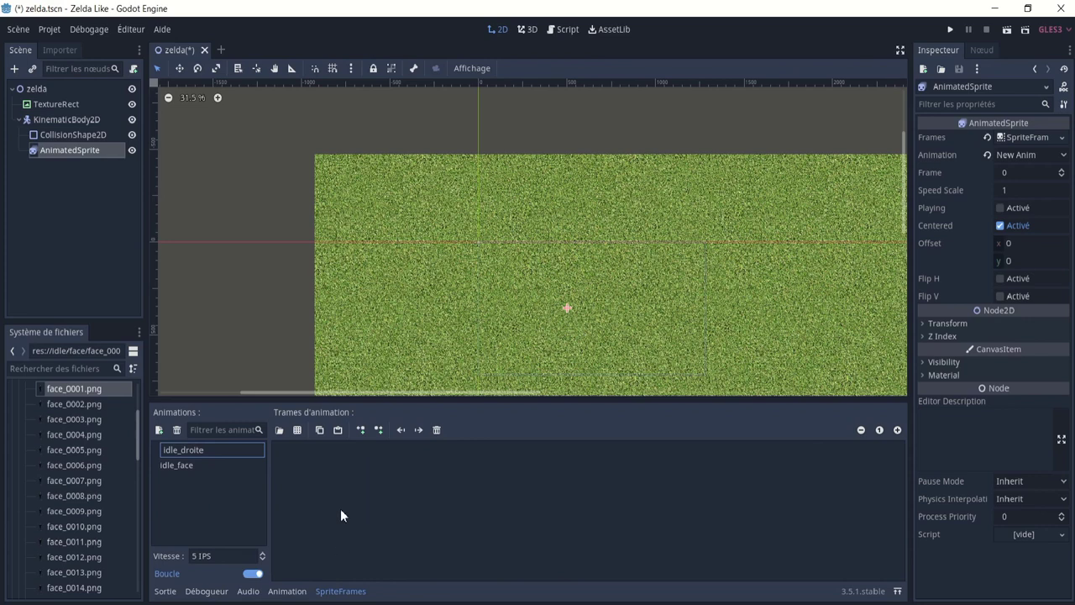
key(Return)
click(191, 556)
text(2)
scroll(89, 468, up, 3)
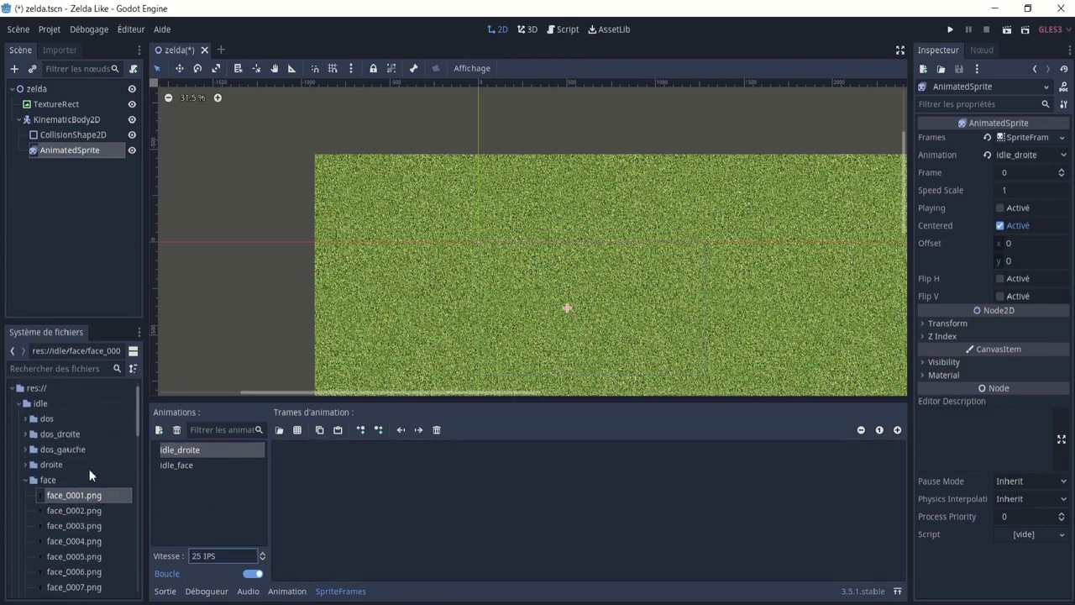
- Fill idle_droite with all right-facing frames from the idle/droite folder
click(27, 479)
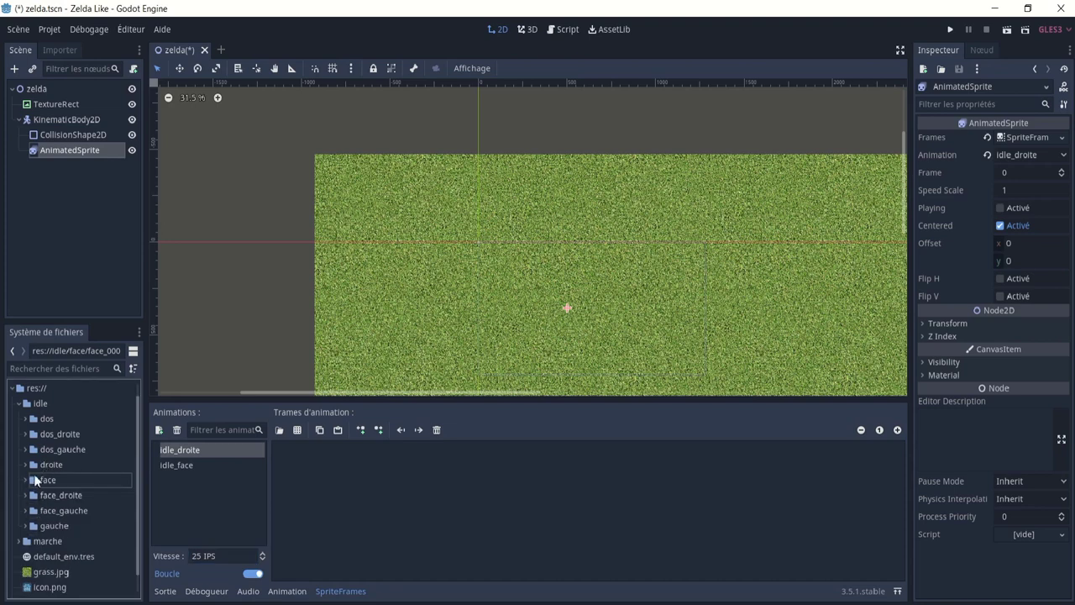
click(27, 474)
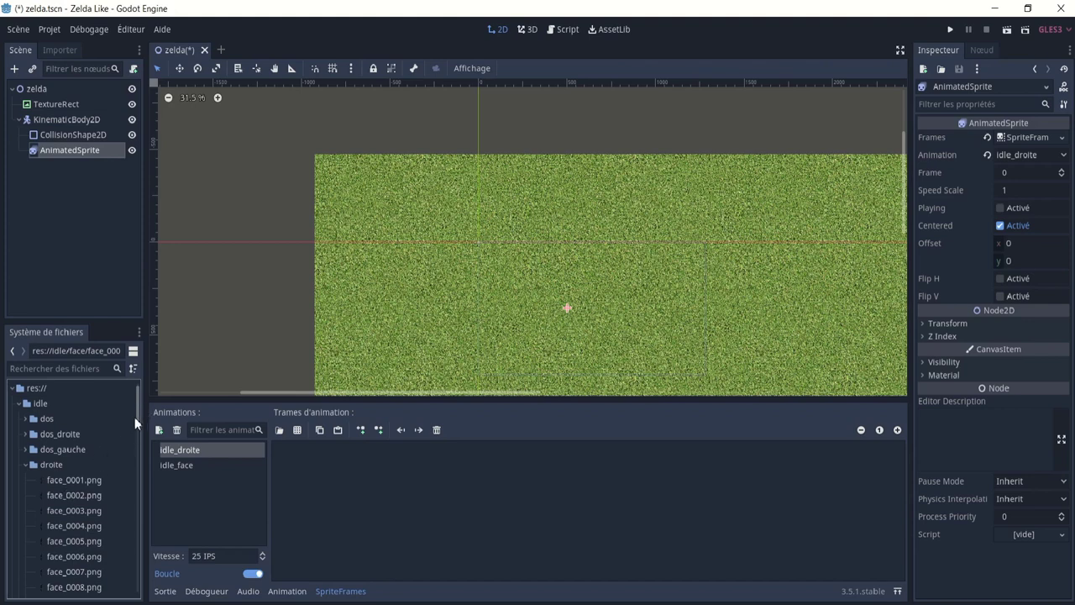
drag(138, 416, 132, 576)
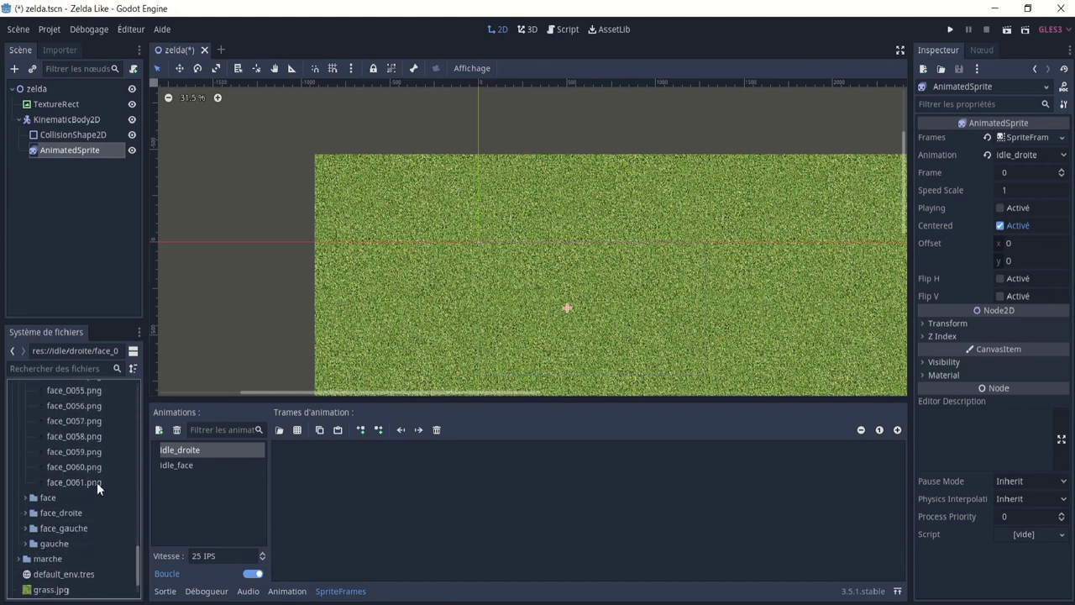
shift+click(96, 483)
drag(88, 437, 331, 465)
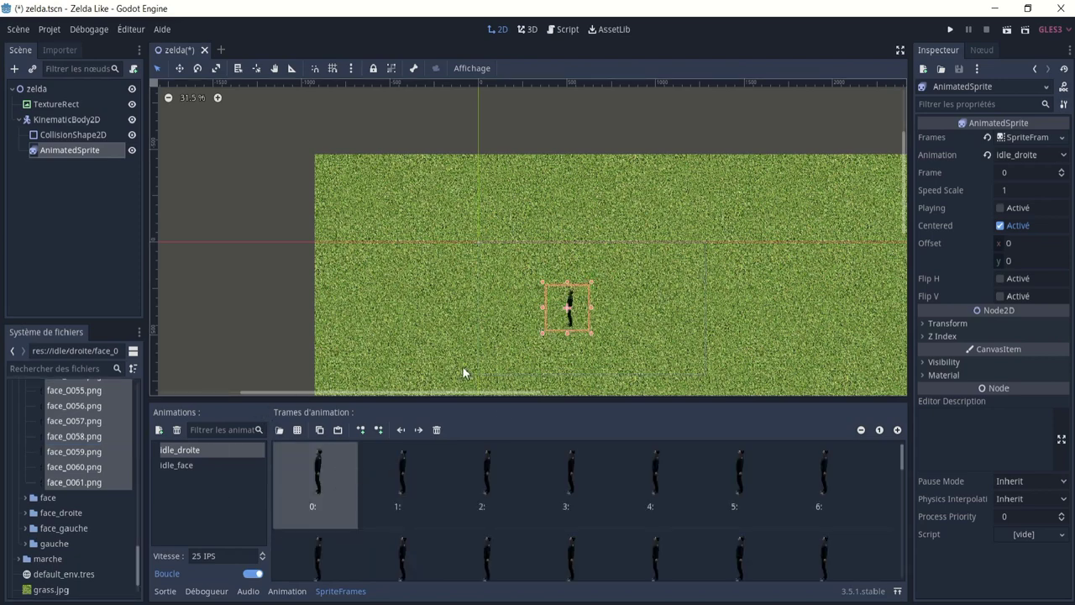
scroll(771, 294, down, 3)
scroll(668, 247, up, 3)
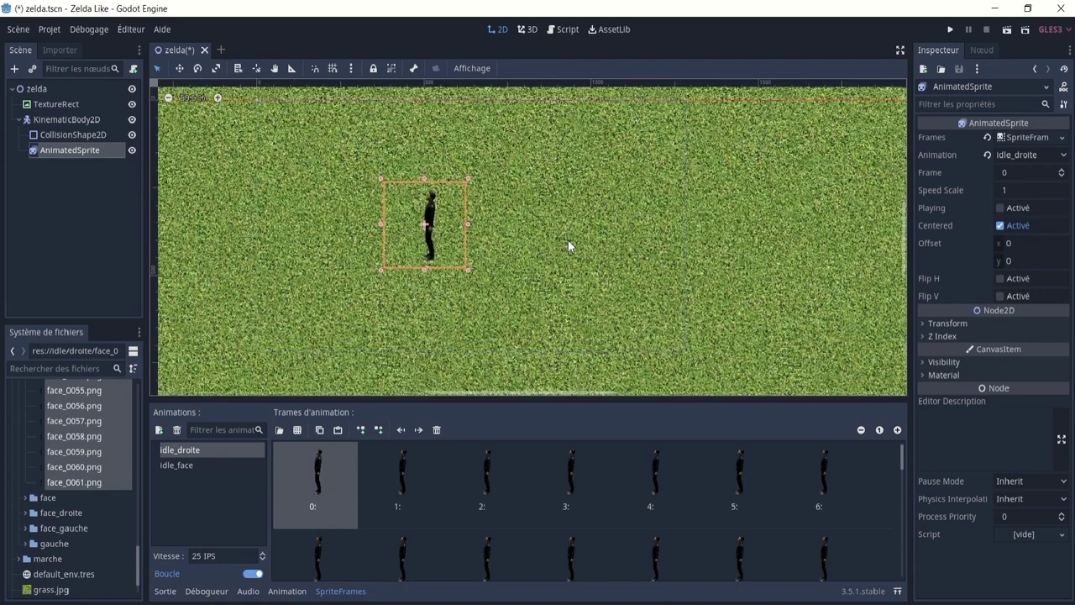
- Add an idle_gauche animation at 25 IPS
click(158, 429)
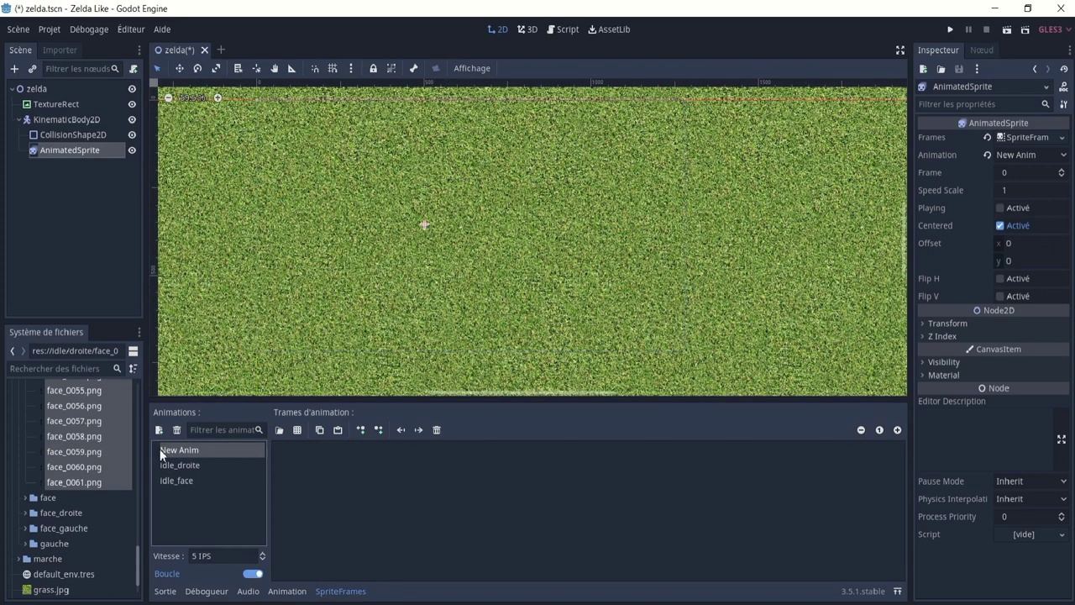
double_click(171, 454)
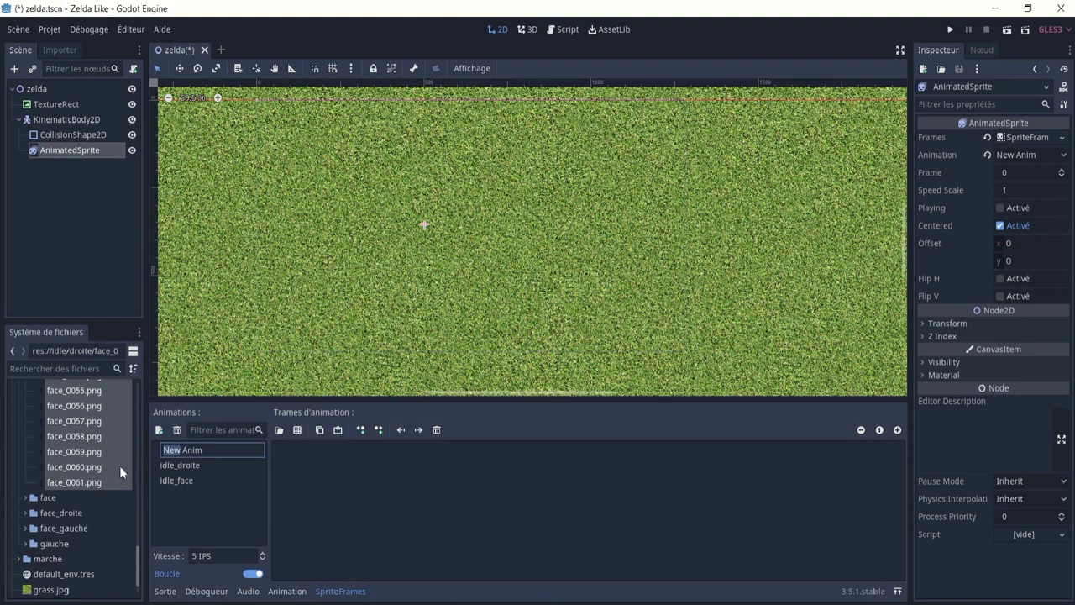
double_click(227, 451)
text(idle_gauche)
key(BackSpace)
key(BackSpace)
text(he)
click(192, 555)
text(2)
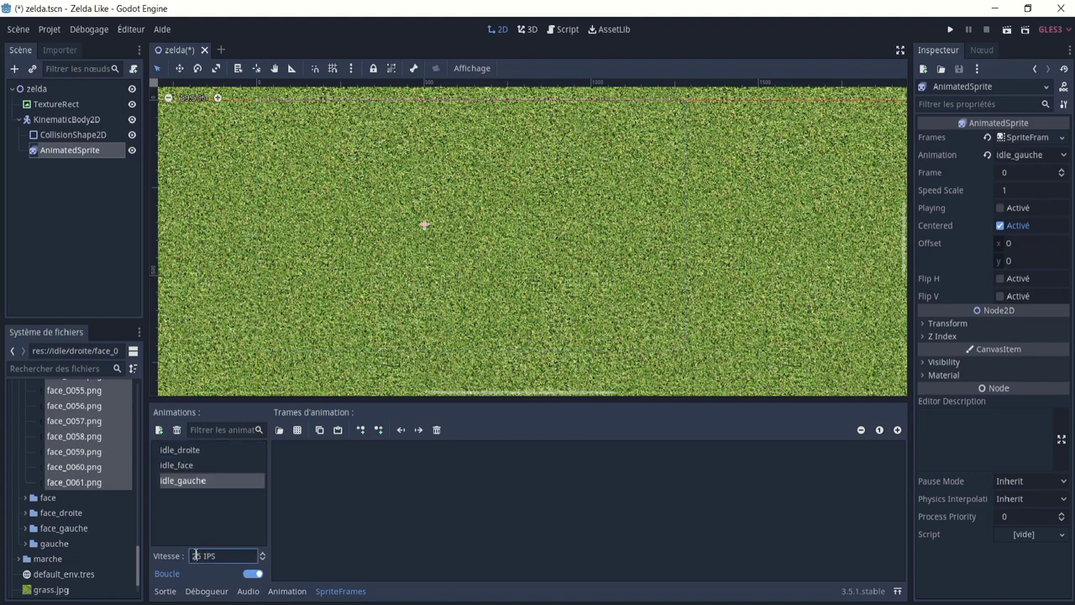
- Fill idle_gauche with the left-facing frames from idle/gauche and preview it
click(25, 544)
scroll(67, 546, down, 1)
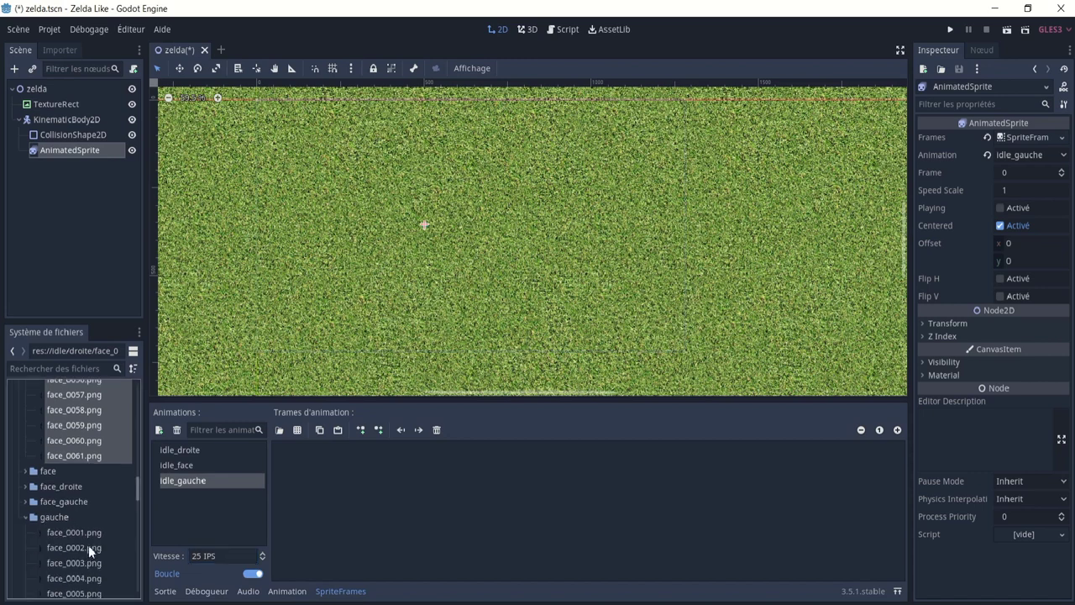
click(79, 529)
scroll(93, 556, down, 4)
scroll(93, 557, down, 3)
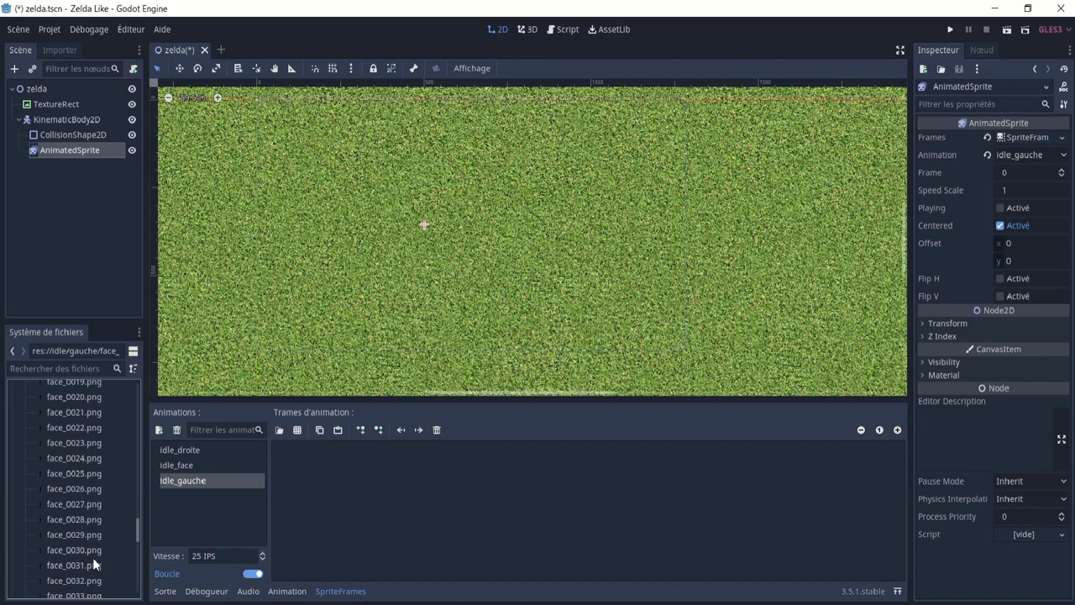
scroll(92, 557, down, 3)
scroll(93, 557, down, 3)
scroll(92, 556, down, 3)
scroll(90, 554, down, 2)
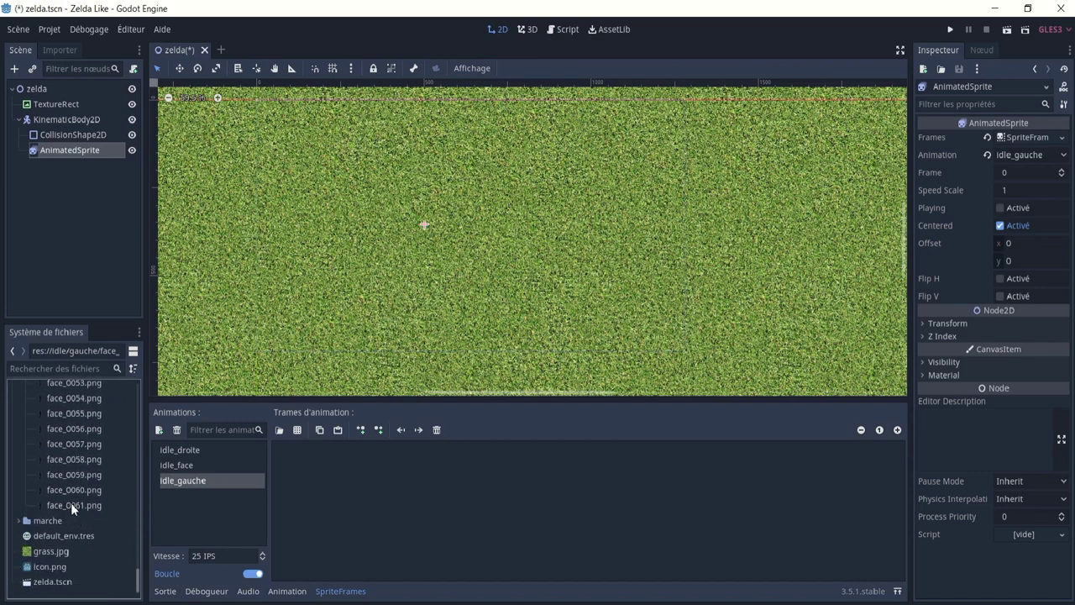
shift+click(70, 502)
drag(71, 502, 390, 458)
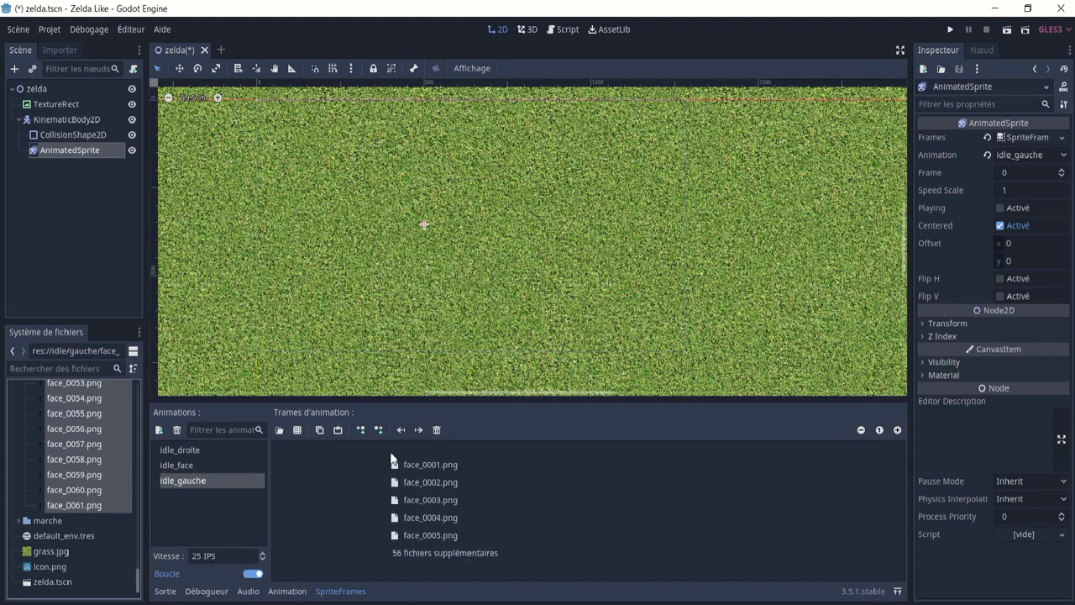
drag(391, 458, 389, 451)
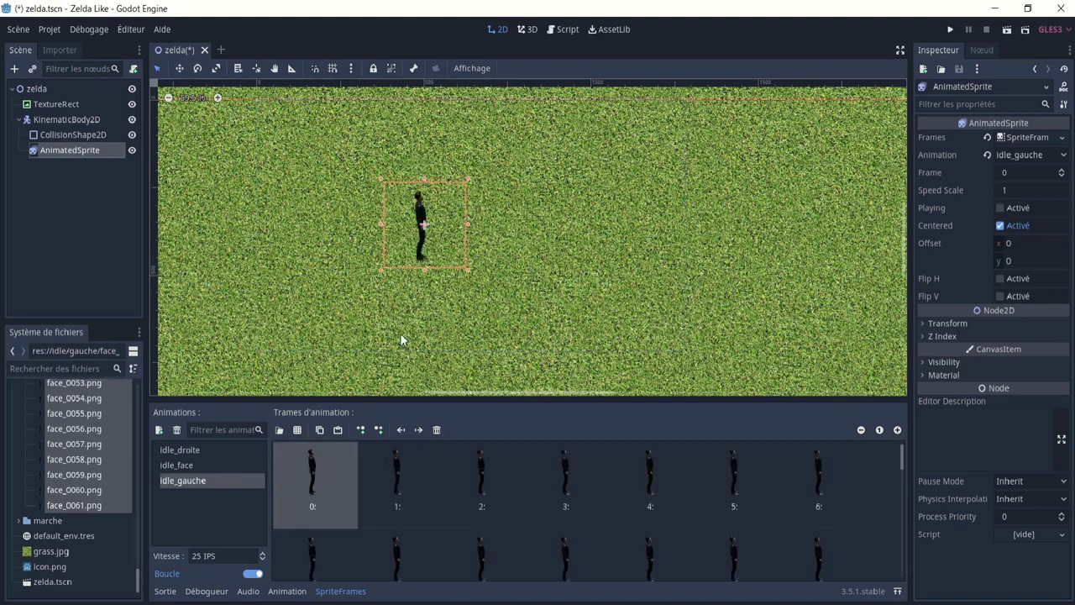
click(999, 208)
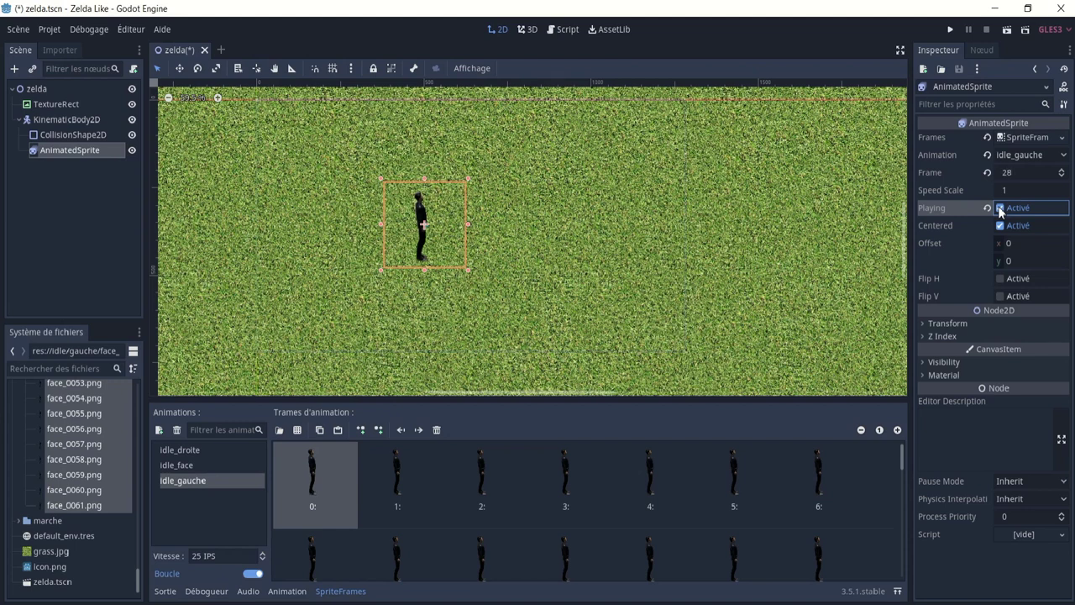
click(999, 208)
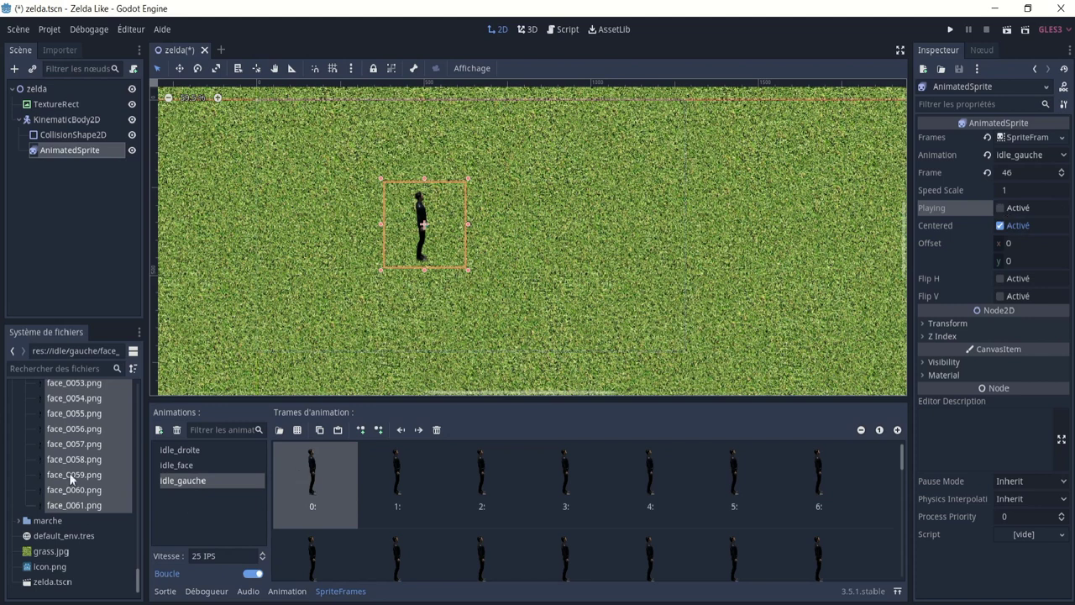
- Collapse the gauche and droite folders, reveal idle/dos images, and add a blank animation
scroll(35, 439, up, 4)
scroll(38, 473, up, 4)
scroll(53, 482, up, 4)
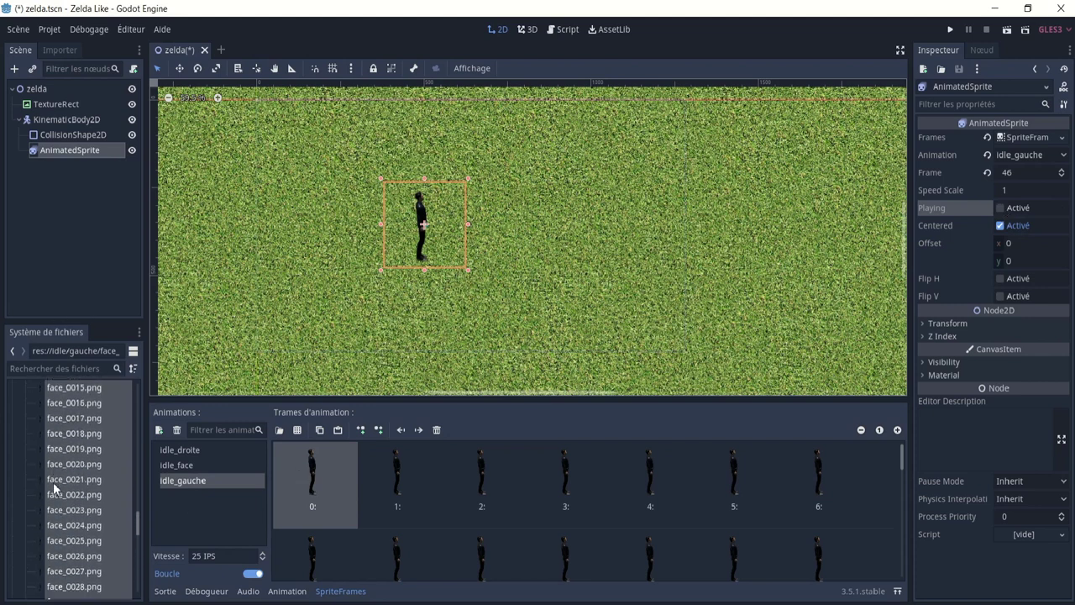
scroll(53, 482, down, 5)
scroll(54, 486, down, 5)
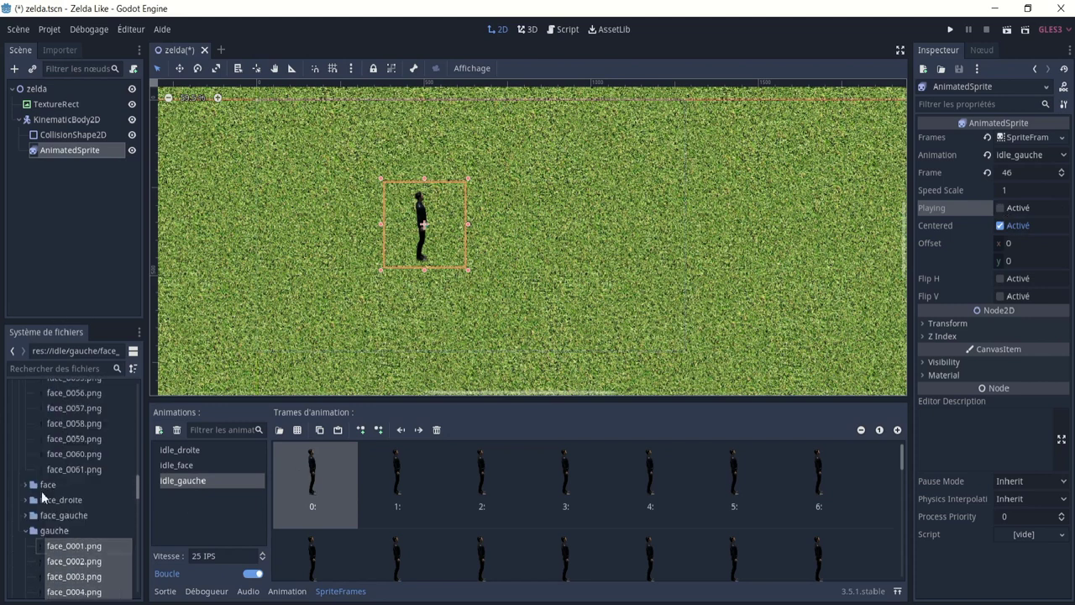
click(26, 532)
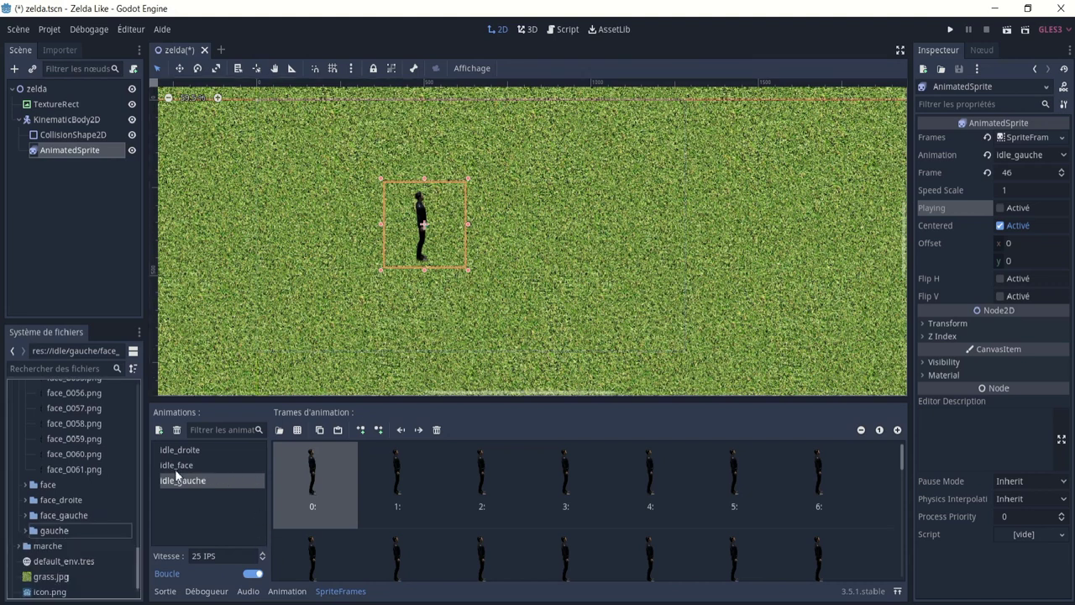
scroll(46, 519, up, 3)
scroll(56, 511, up, 3)
scroll(63, 517, up, 3)
scroll(69, 522, up, 3)
scroll(69, 523, up, 5)
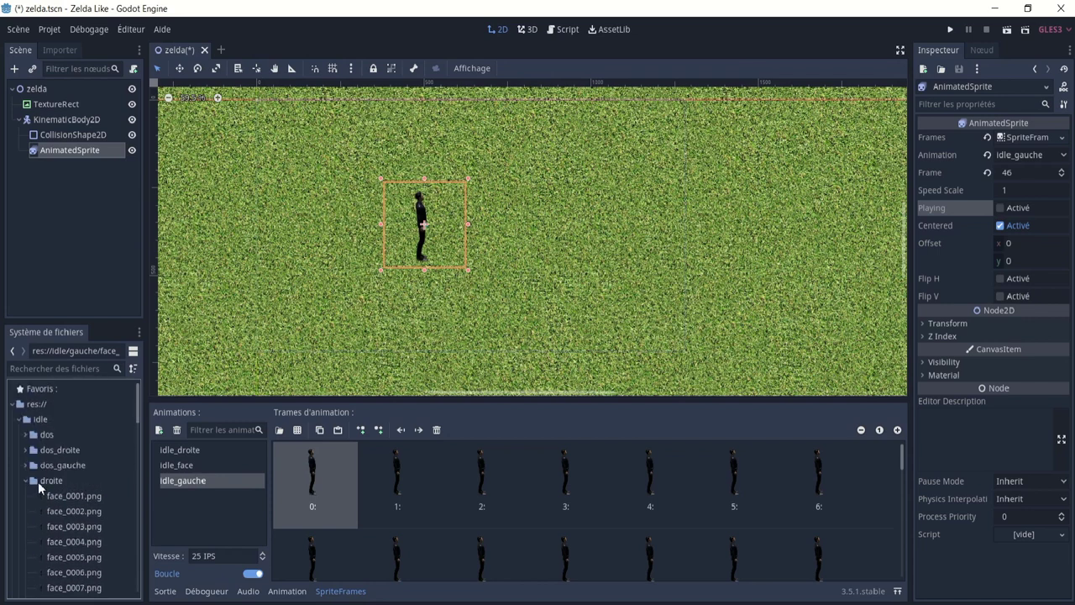
click(26, 480)
click(33, 435)
click(82, 437)
click(76, 452)
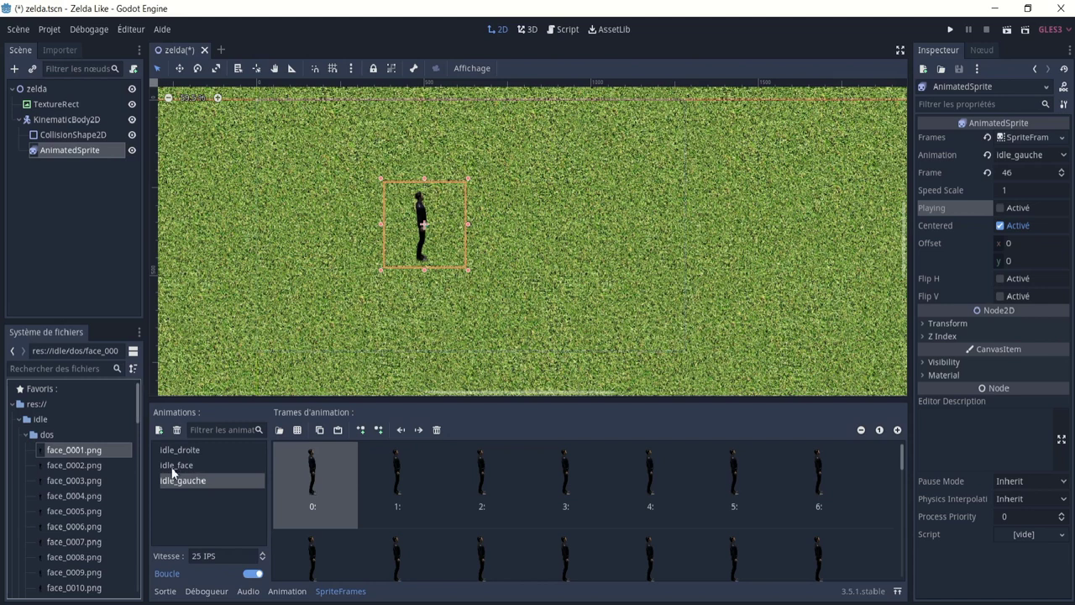
click(160, 430)
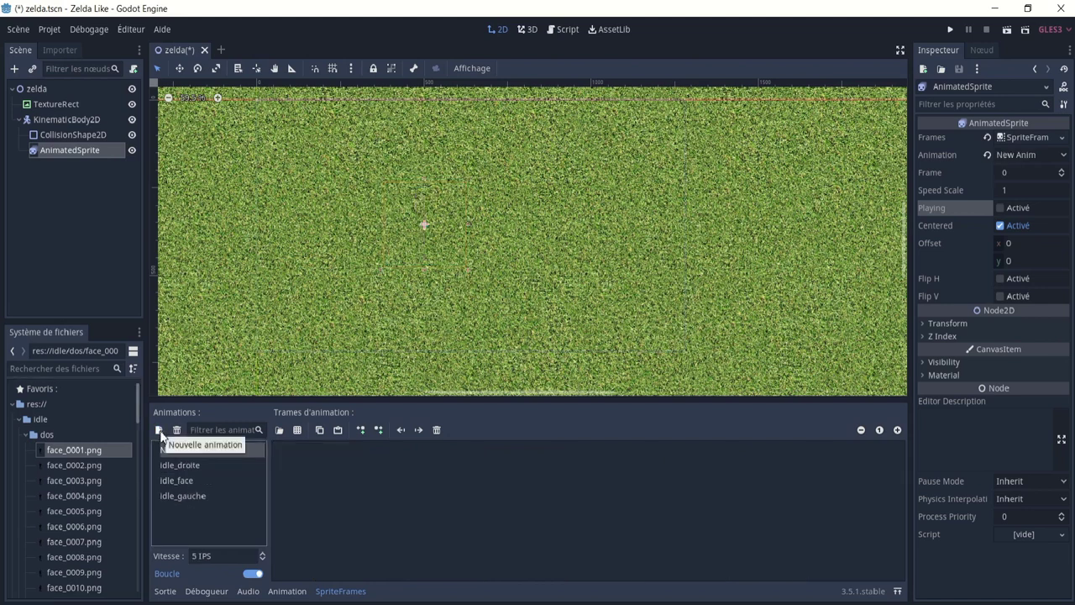
- Rename the new animation idle_dos and fill it with the idle/dos back-view frames
double_click(174, 451)
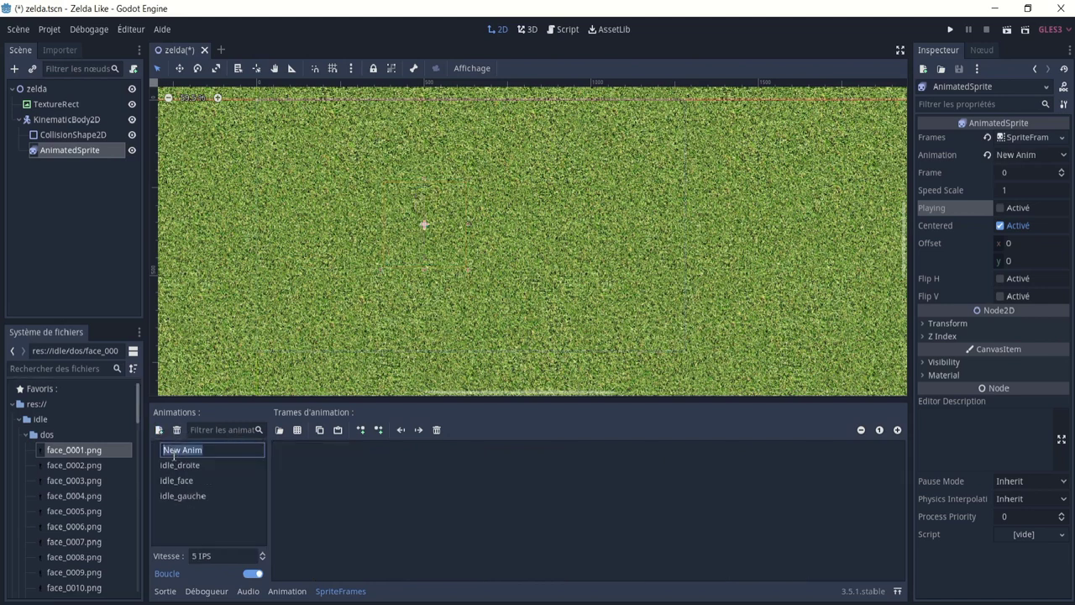
text(idle_dos)
click(344, 500)
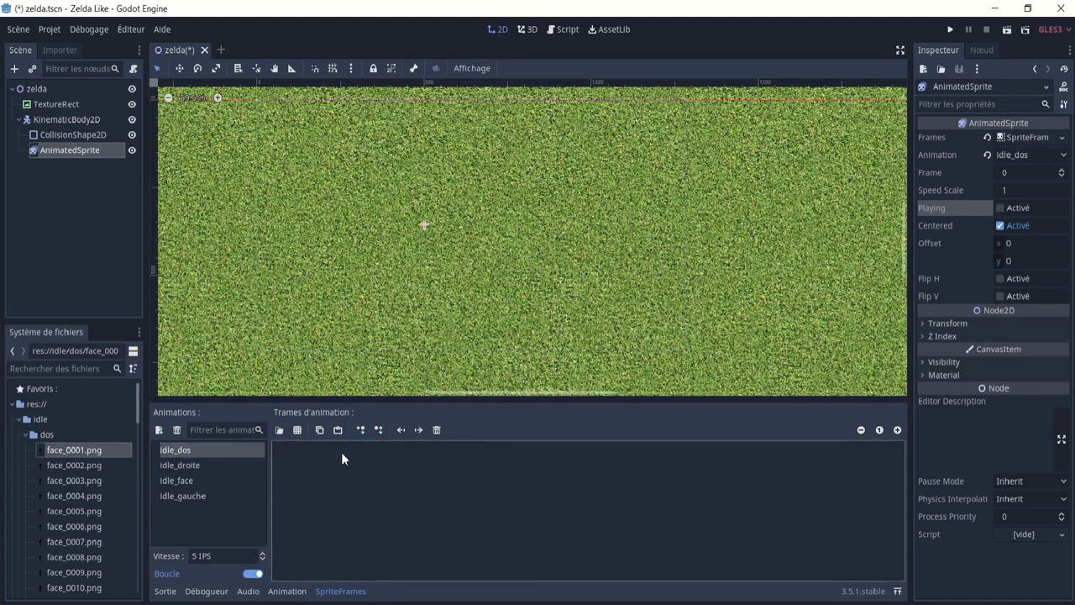
scroll(69, 475, down, 3)
scroll(70, 483, down, 6)
scroll(70, 486, down, 6)
scroll(69, 487, down, 6)
scroll(70, 487, down, 6)
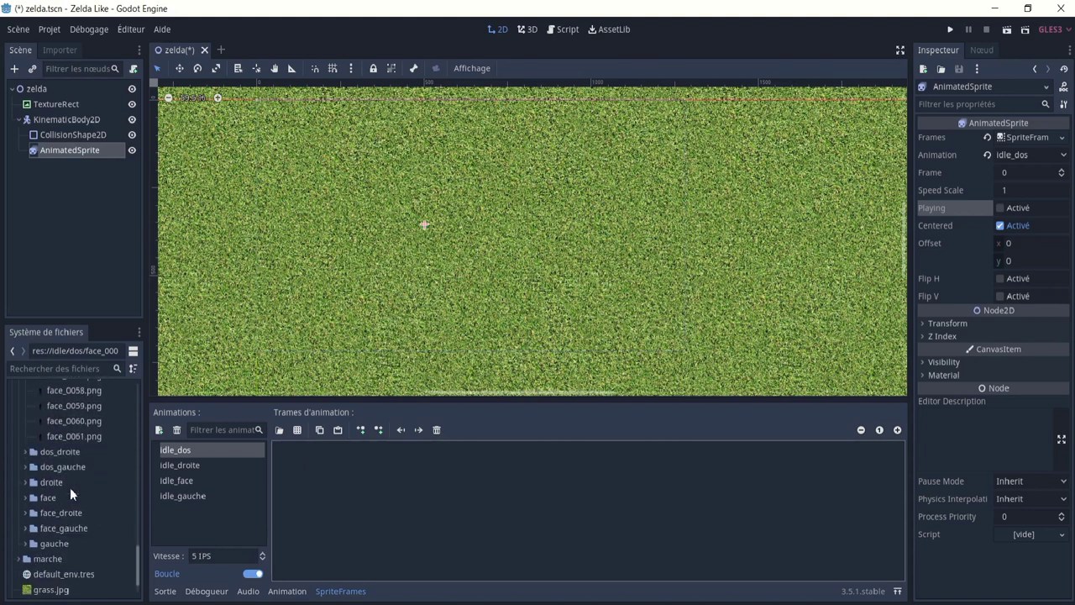
shift+drag(80, 435, 399, 449)
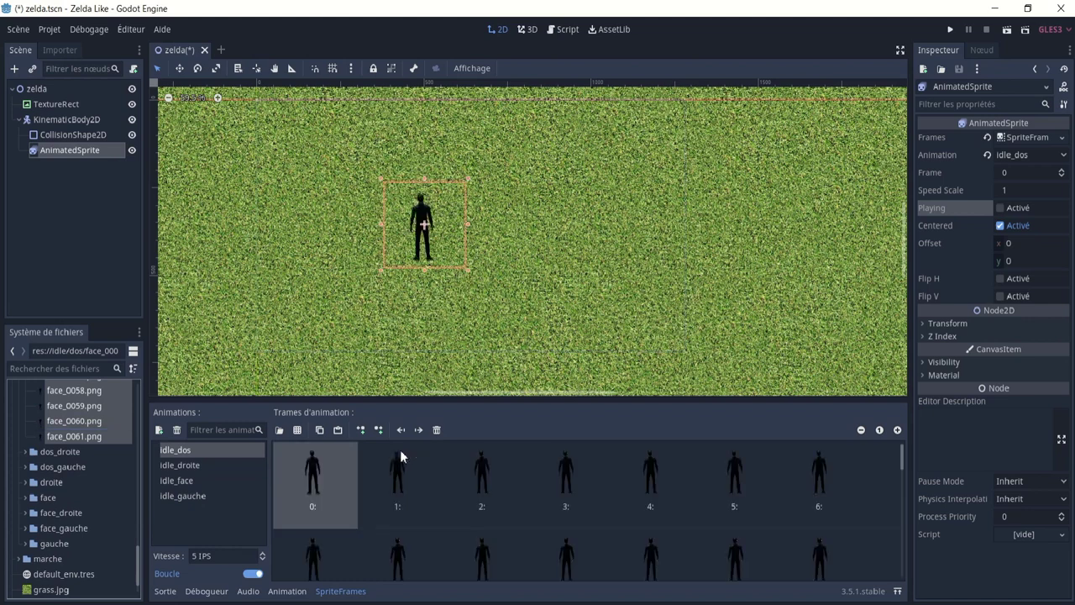
- Set idle_dos speed to 25 IPS, compare other idle animations, and preview it
click(192, 556)
text(2)
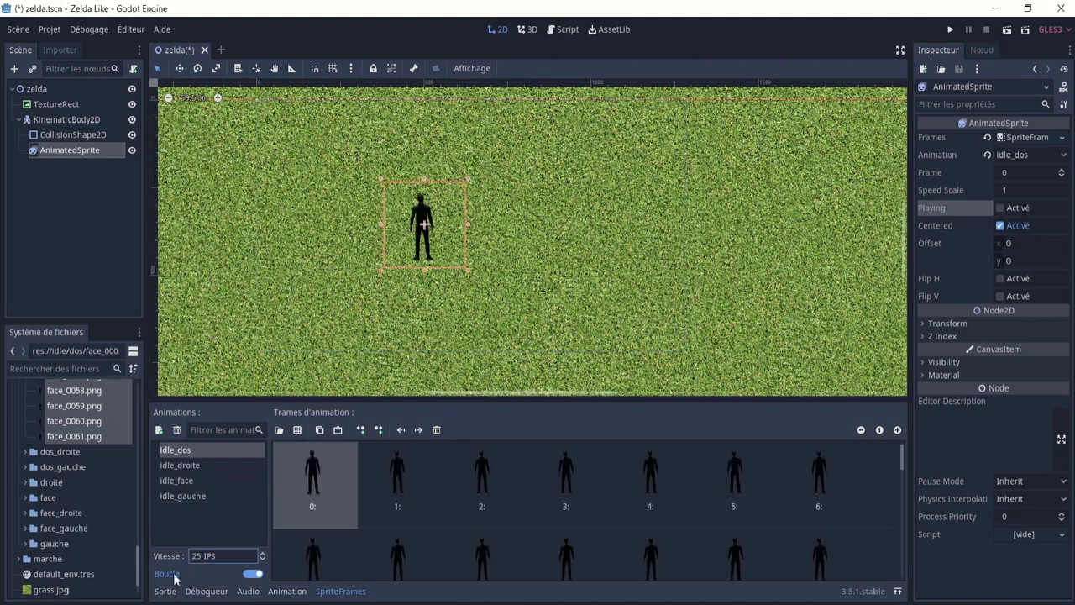
click(199, 467)
click(188, 479)
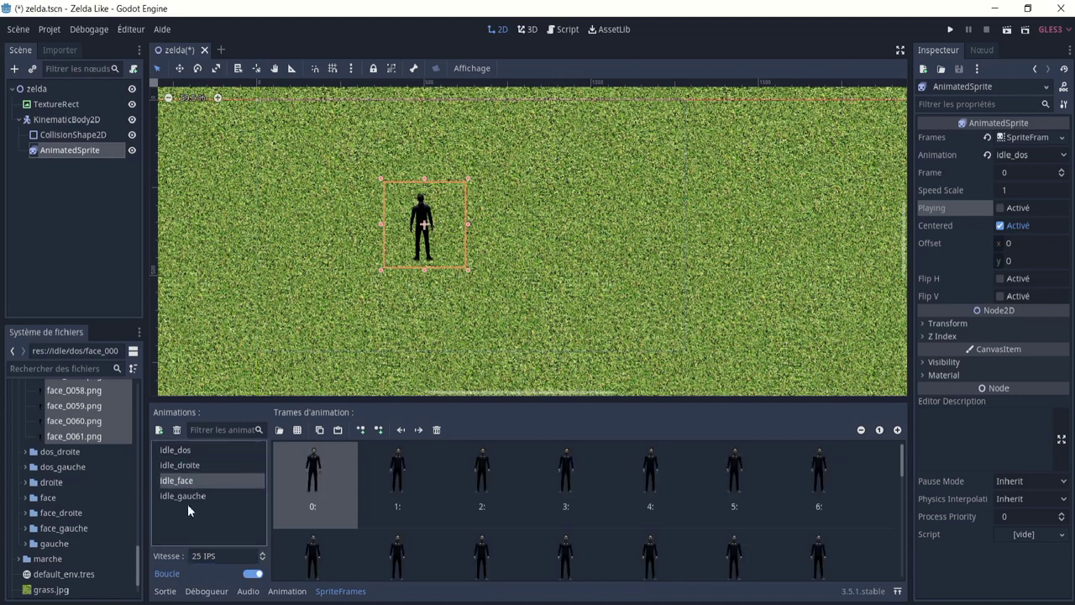
click(188, 452)
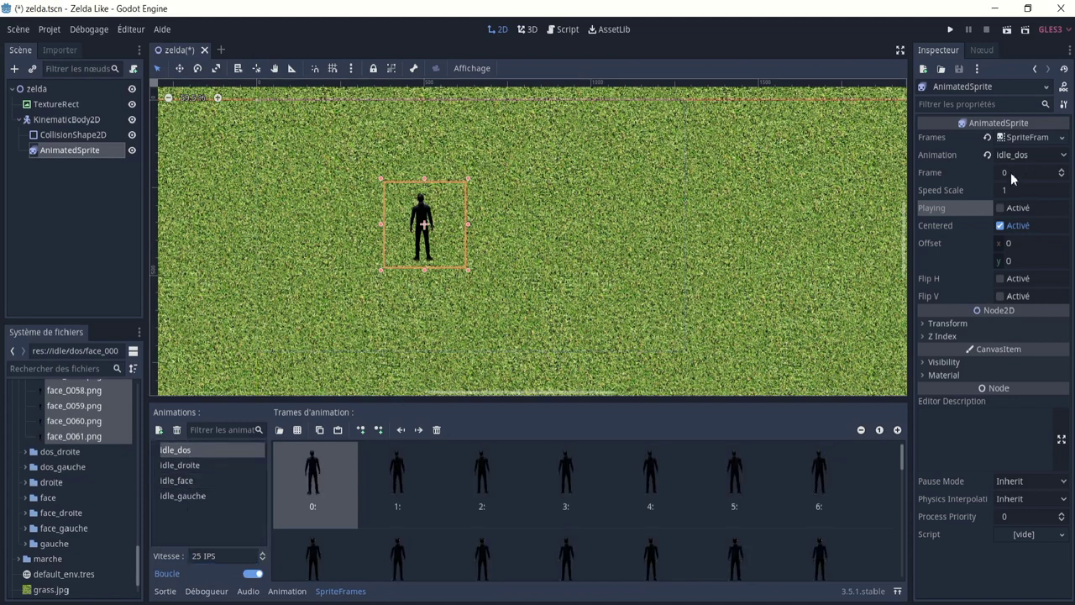
click(998, 207)
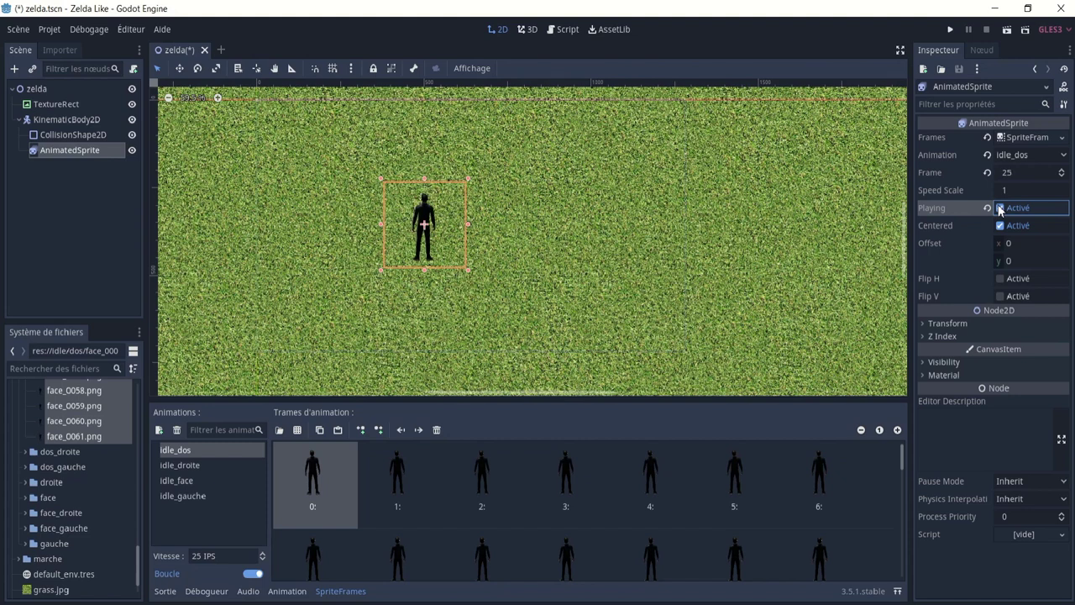
click(998, 207)
- Collapse the idle folders and expand the marche/dos walking frames folder
scroll(39, 476, up, 5)
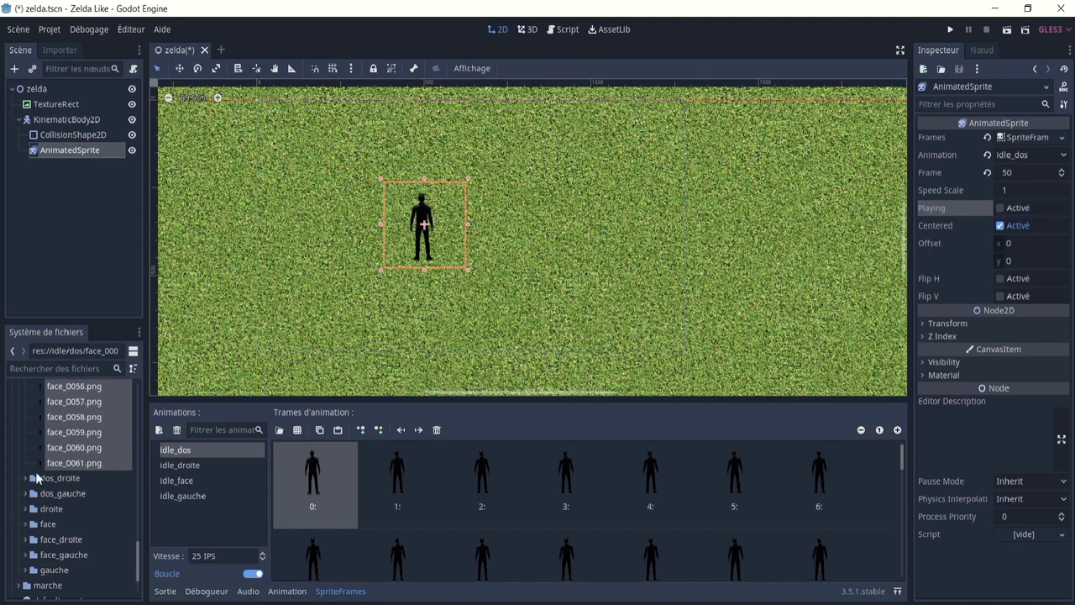
scroll(38, 475, up, 5)
scroll(45, 472, up, 5)
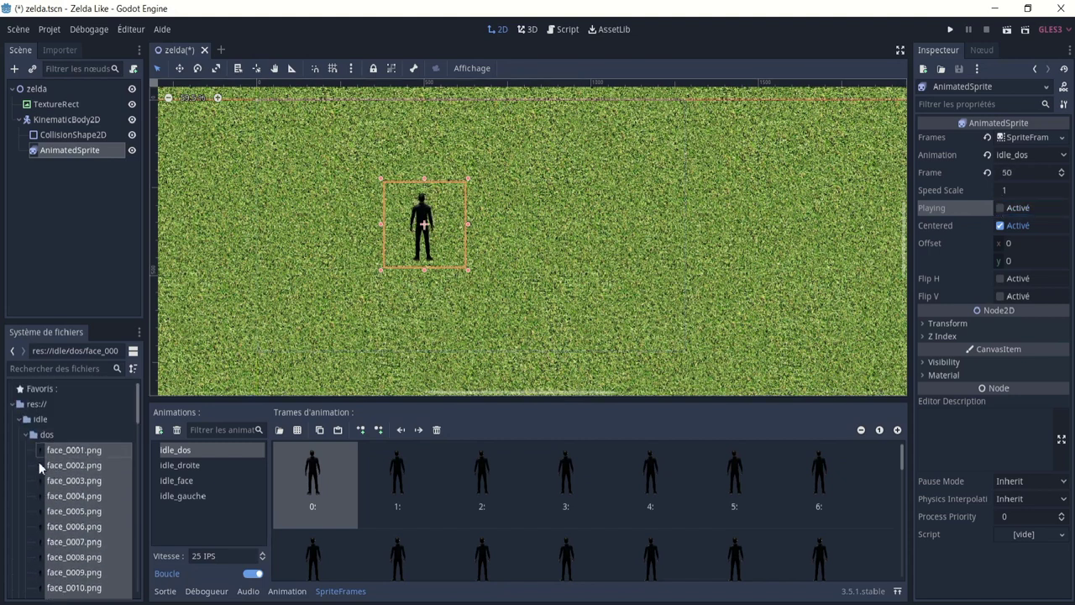
click(24, 436)
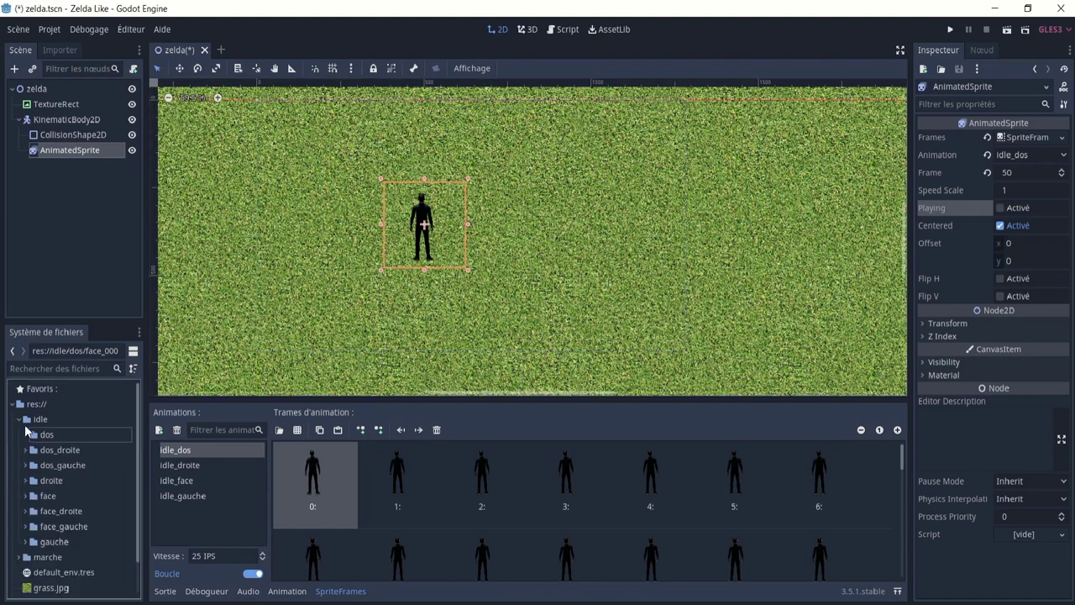
click(20, 420)
click(20, 435)
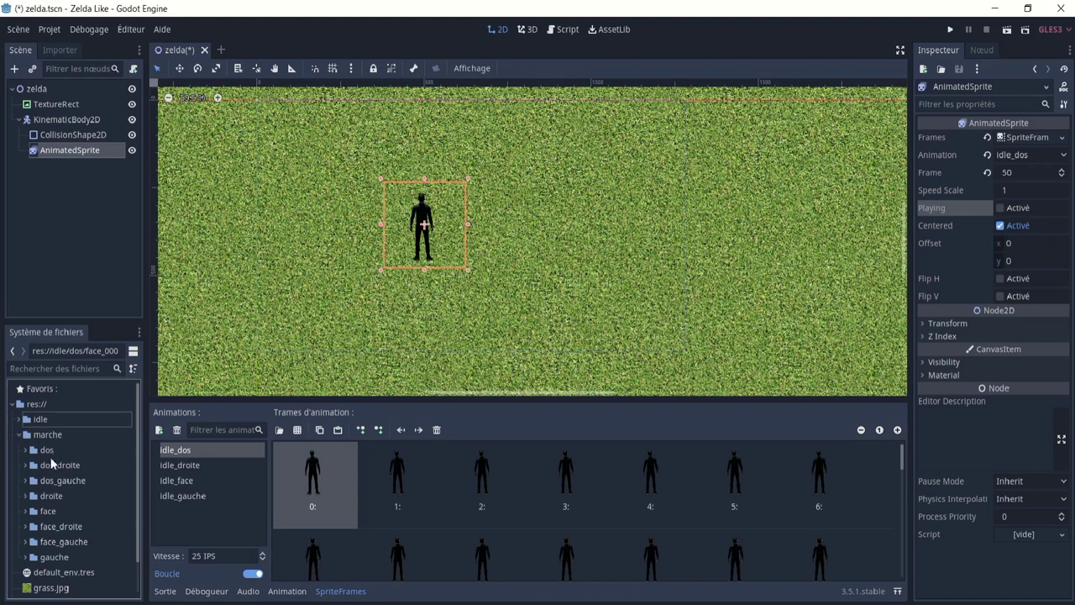
click(26, 451)
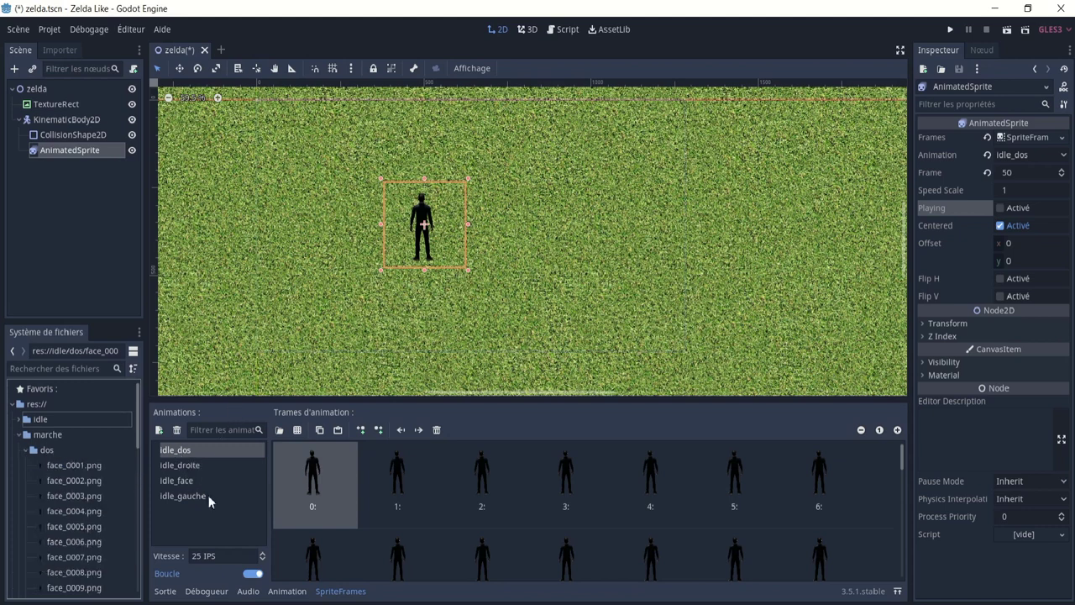
- Add a new animation named marche and set its speed to 25 IPS
click(159, 430)
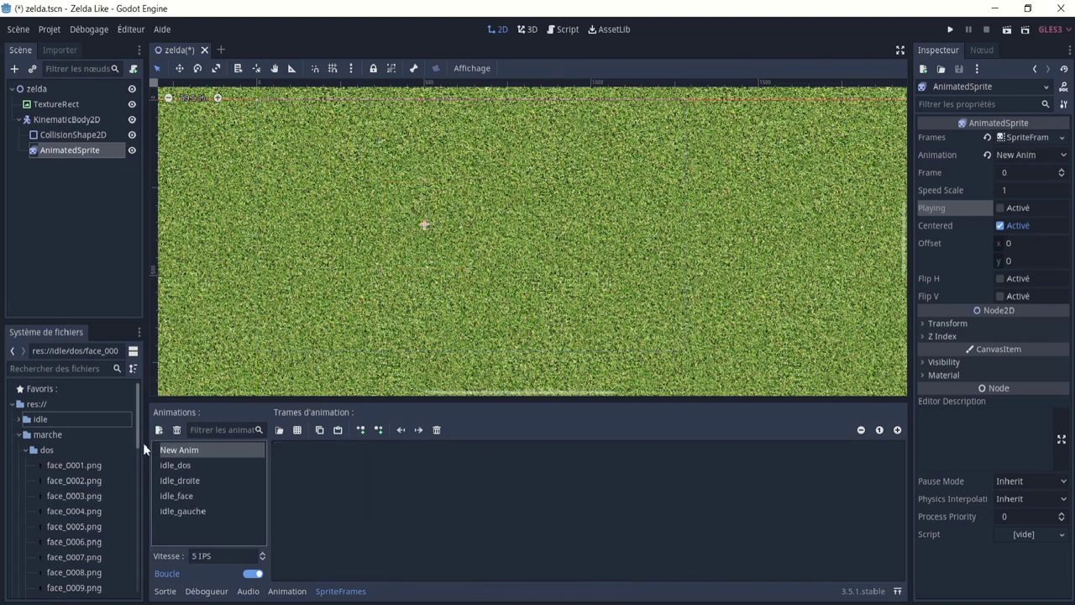
click(223, 450)
key(BackSpace)
key(BackSpace)
key(BackSpace)
key(BackSpace)
key(BackSpace)
text(marche)
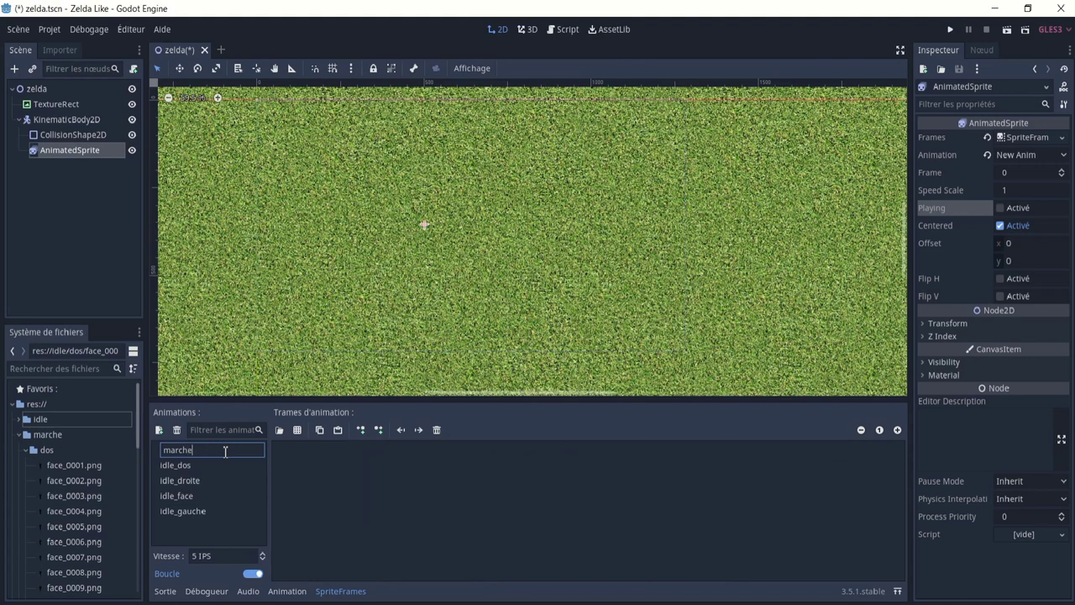
click(341, 500)
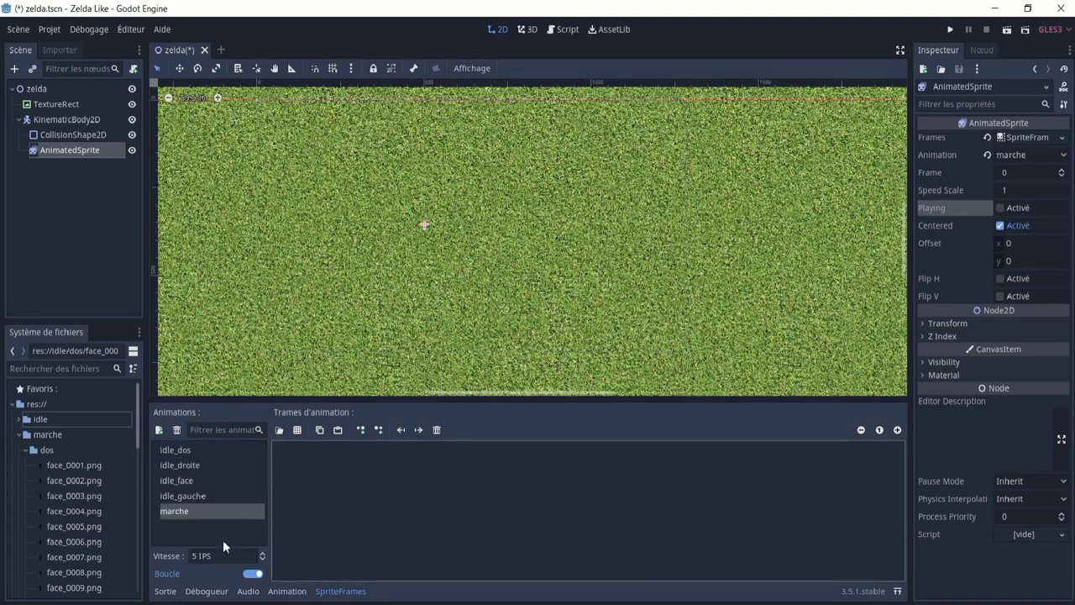
click(192, 557)
text(2)
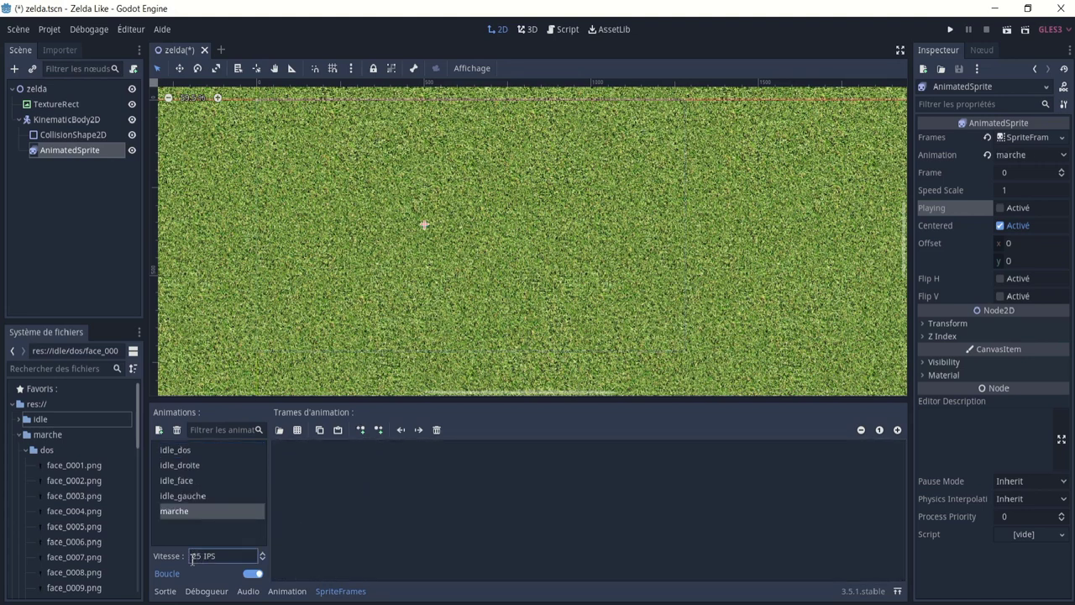
- Fill marche with the 30 marche/dos walking frames, face_0001–face_0030, and preview it
click(64, 474)
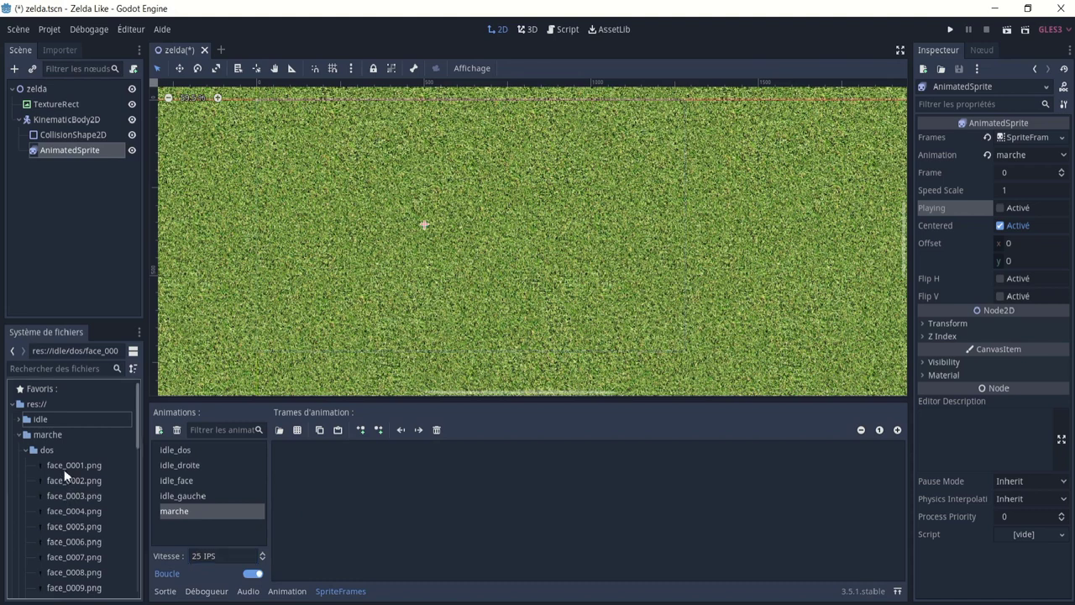
scroll(60, 540, down, 5)
scroll(60, 539, down, 3)
scroll(61, 538, down, 2)
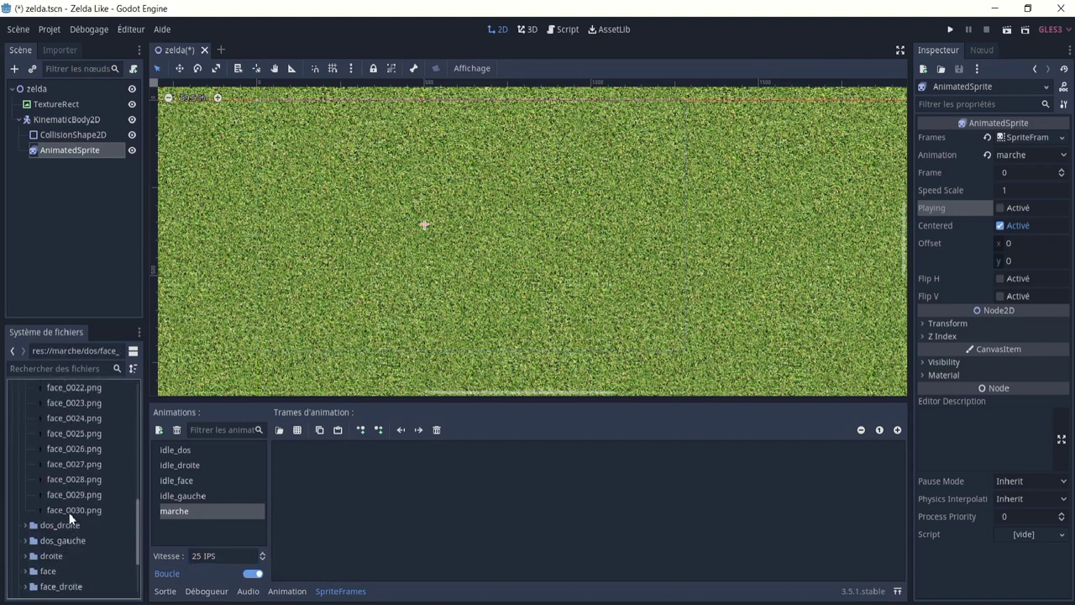
shift+click(74, 510)
mouse_move(74, 510)
mouse_down()
mouse_move(339, 462)
mouse_move(333, 474)
mouse_up()
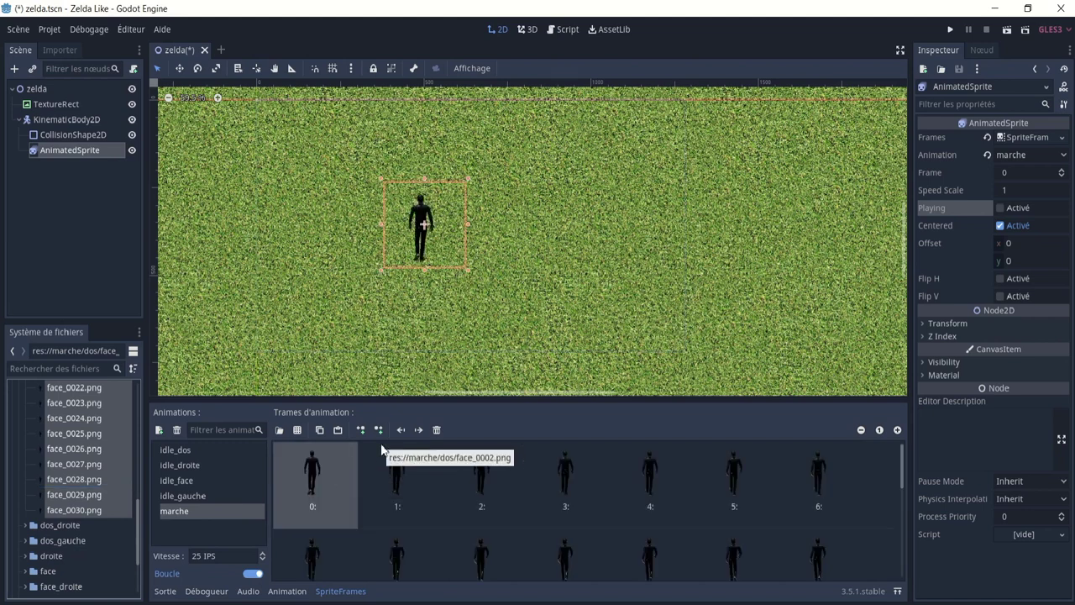
click(1000, 208)
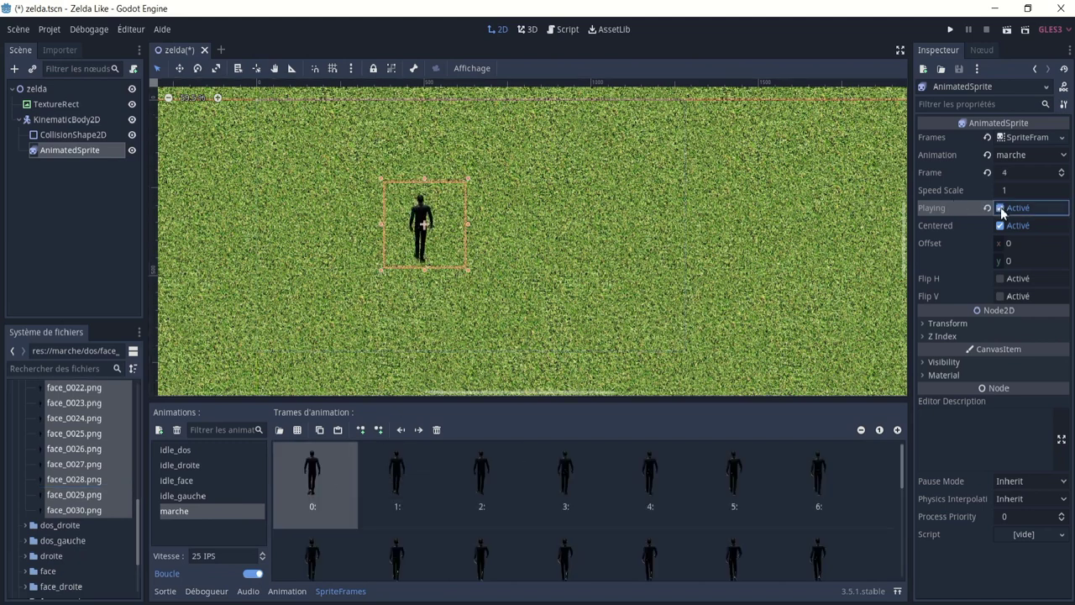
click(1000, 207)
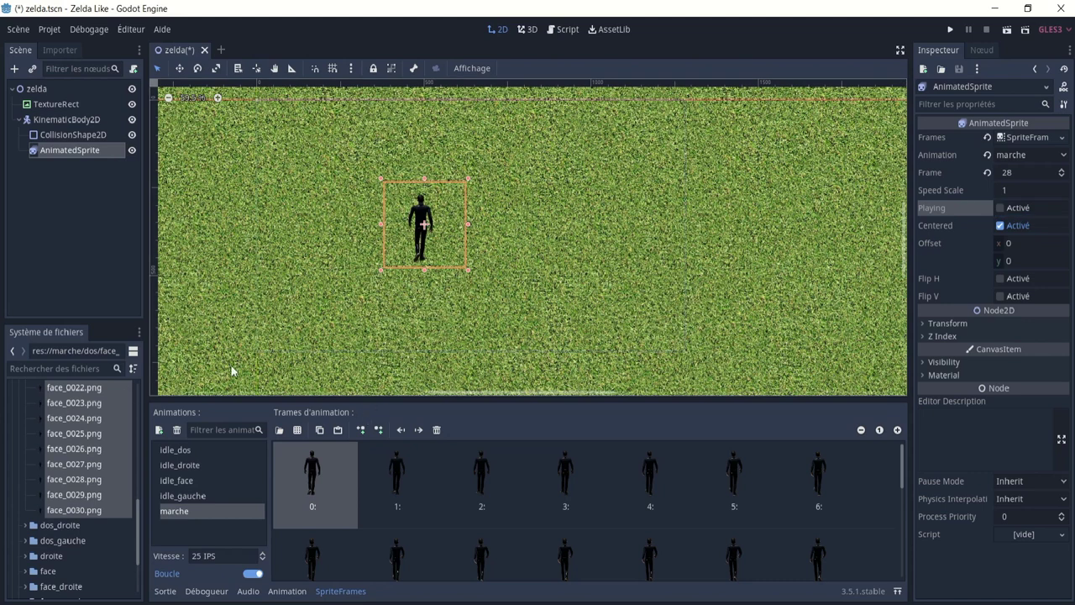
- Rename the animation to marche_dos, then swap the dos folder for marche/face
click(177, 512)
text(_dos)
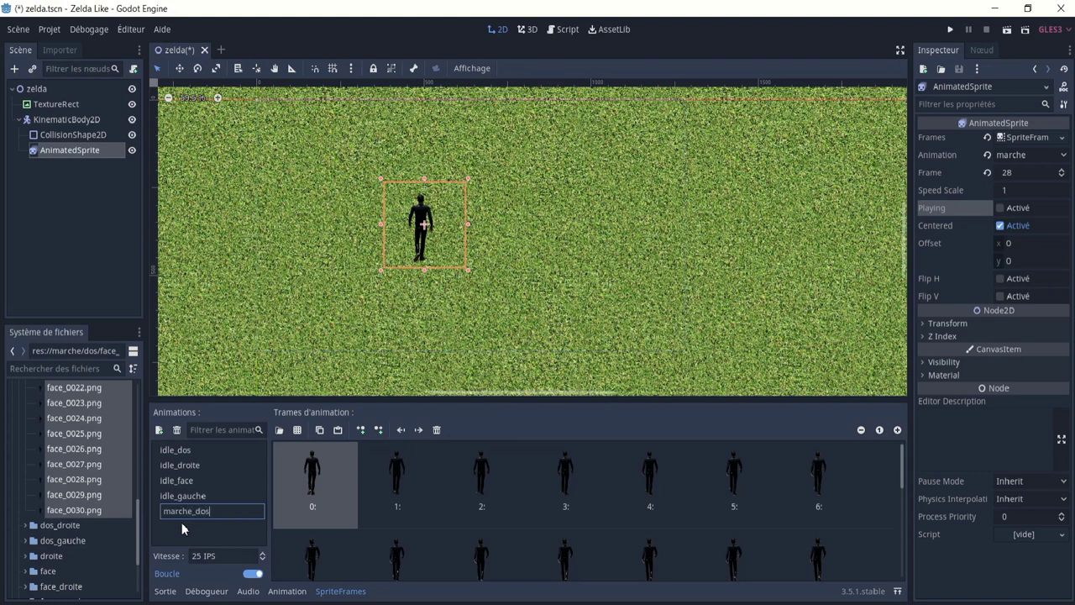
key(Return)
scroll(77, 504, up, 3)
scroll(79, 511, up, 3)
scroll(77, 479, up, 3)
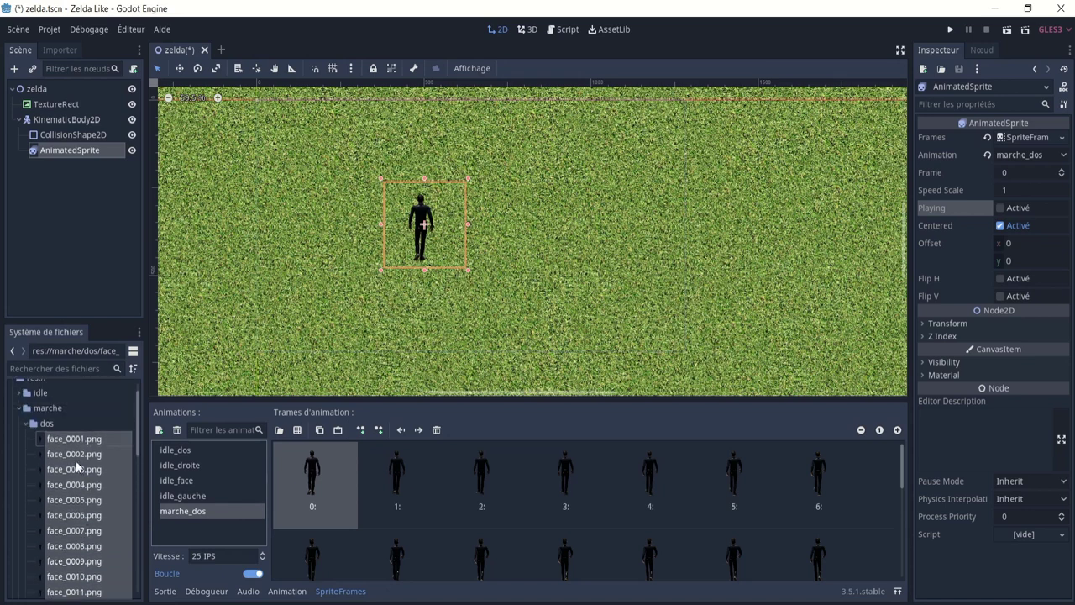
click(26, 424)
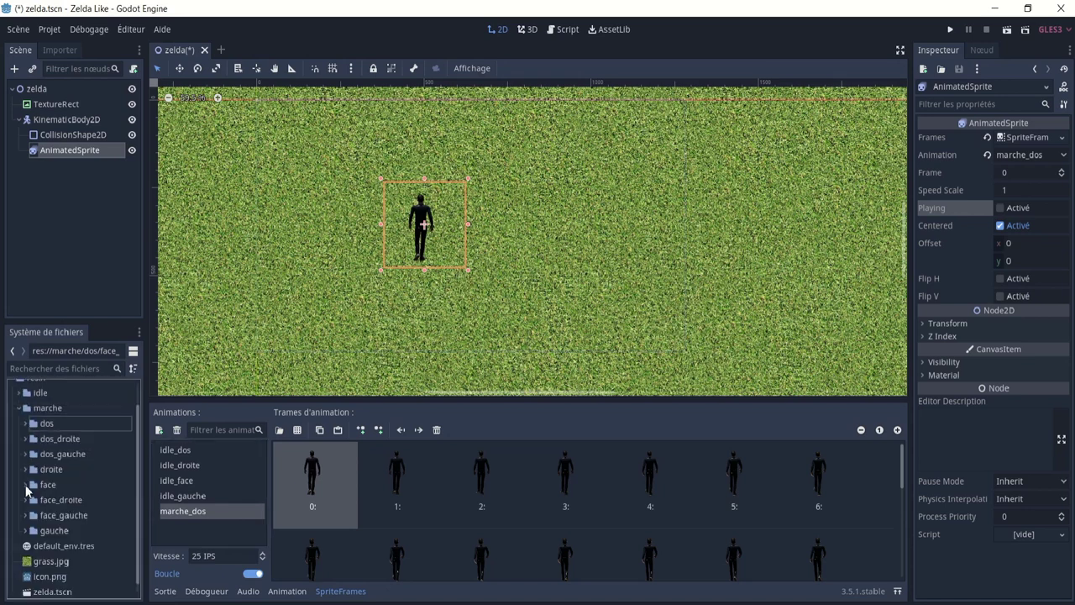
click(28, 485)
- Add a new animation named marche_face to the sprite
click(158, 430)
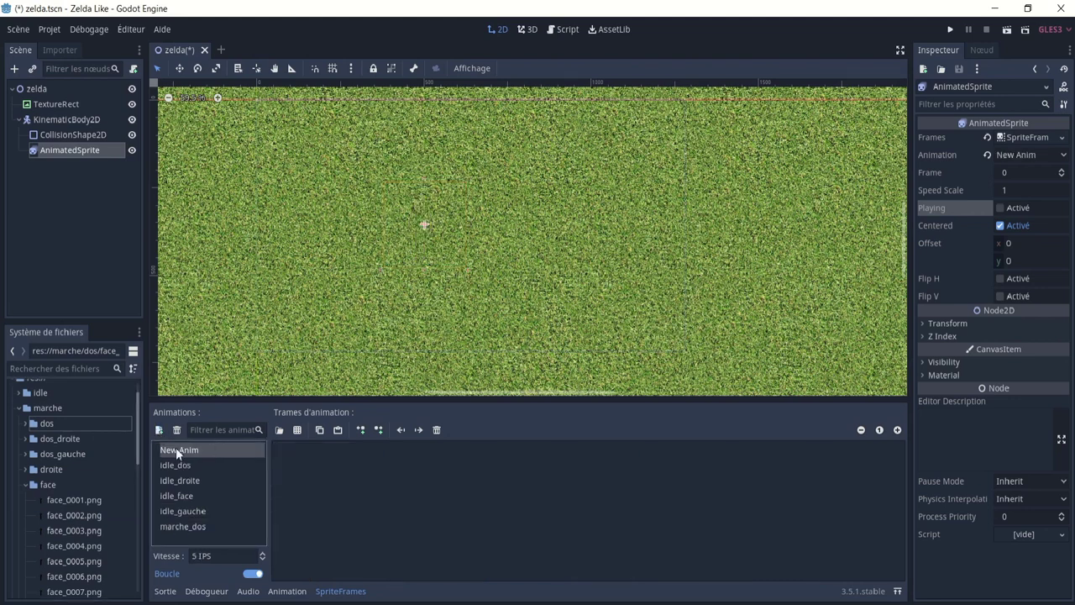
click(175, 449)
double_click(172, 450)
key(ctrl+a)
text(marche_face)
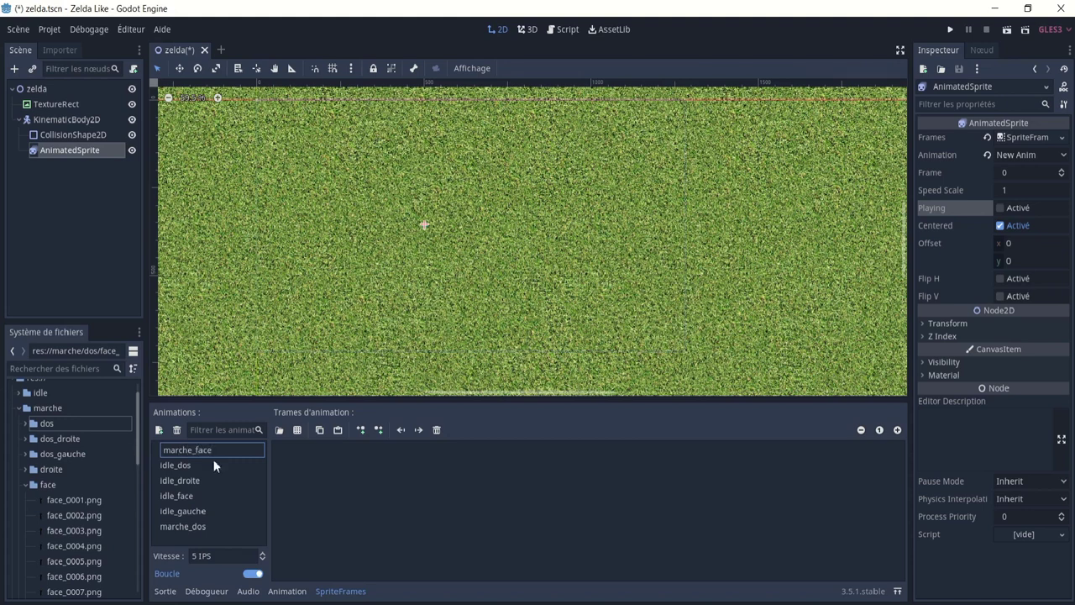
click(351, 503)
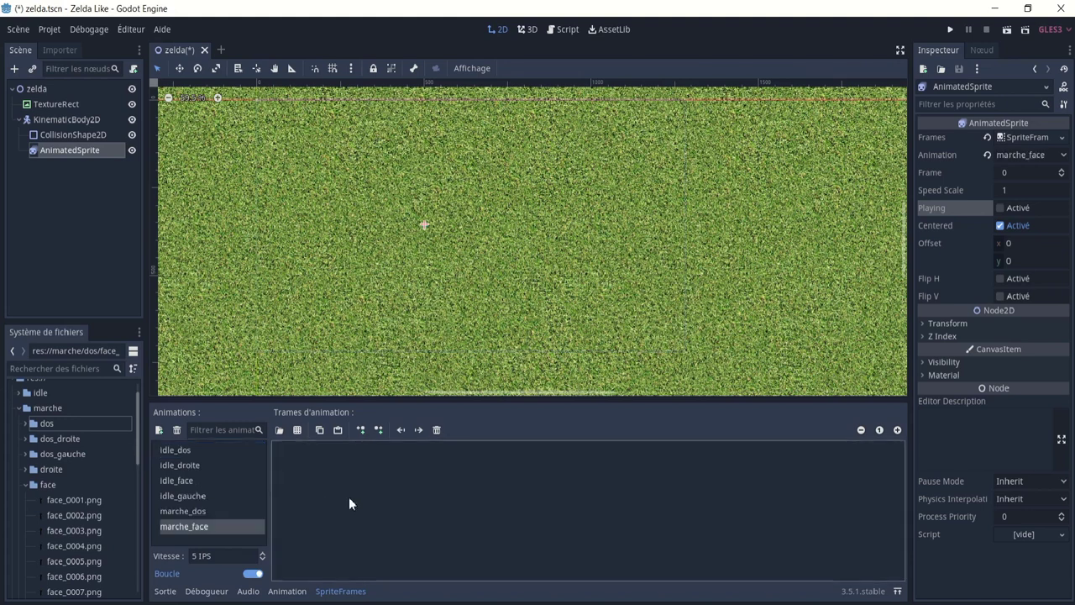
- Fill marche_face with face_0001–face_0025 and set its speed to 25 IPS
click(72, 502)
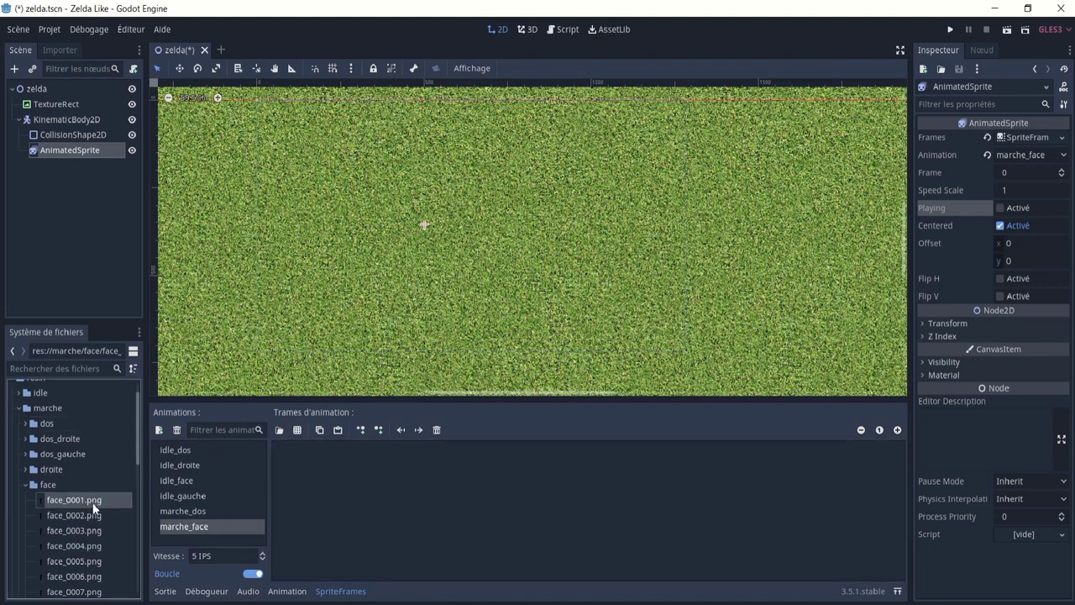
scroll(82, 504, down, 3)
scroll(78, 498, up, 3)
scroll(78, 499, up, 1)
scroll(23, 563, down, 5)
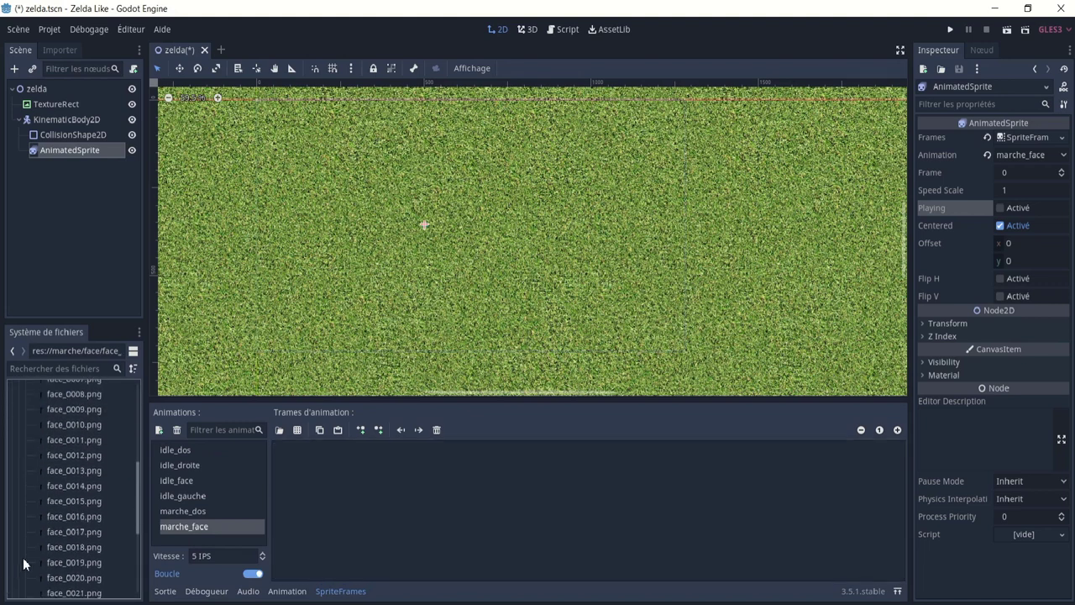
scroll(23, 563, down, 4)
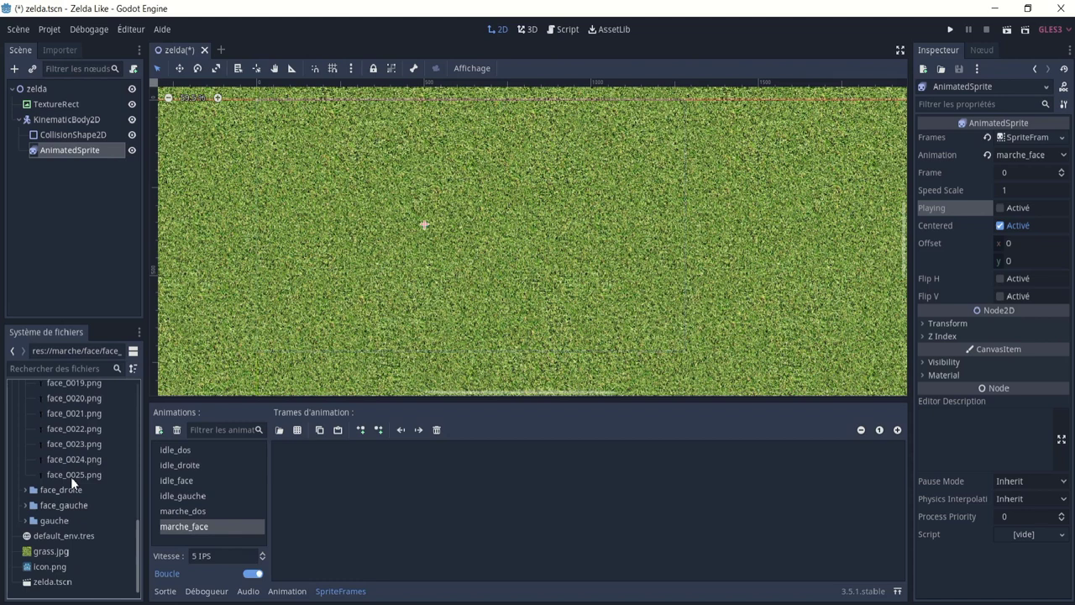
shift+click(70, 477)
drag(71, 476, 356, 477)
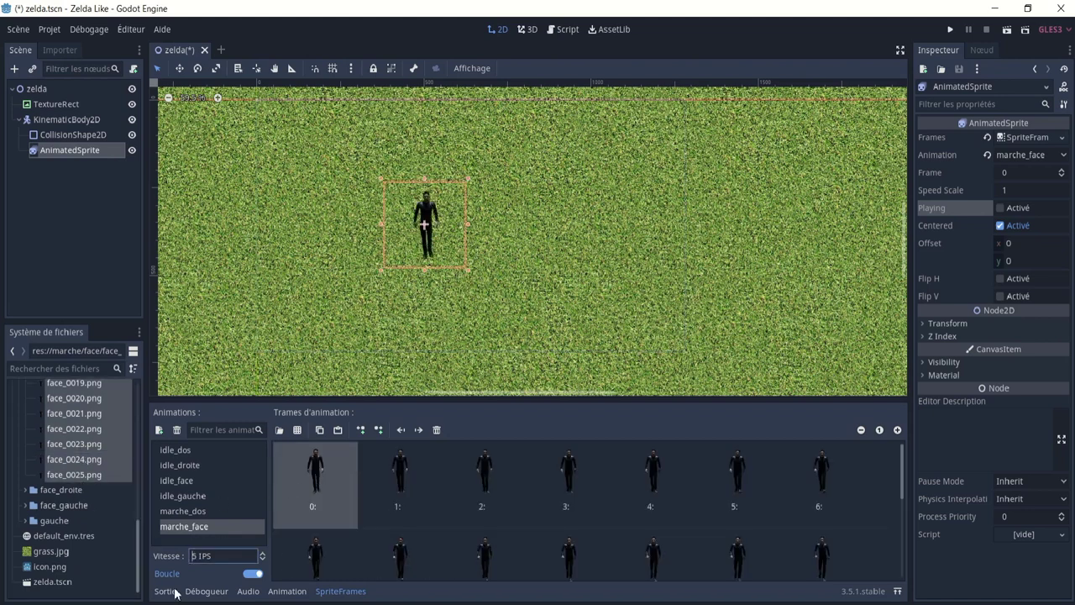
text(2)
- Add a new animation and name it marche_droite
click(159, 430)
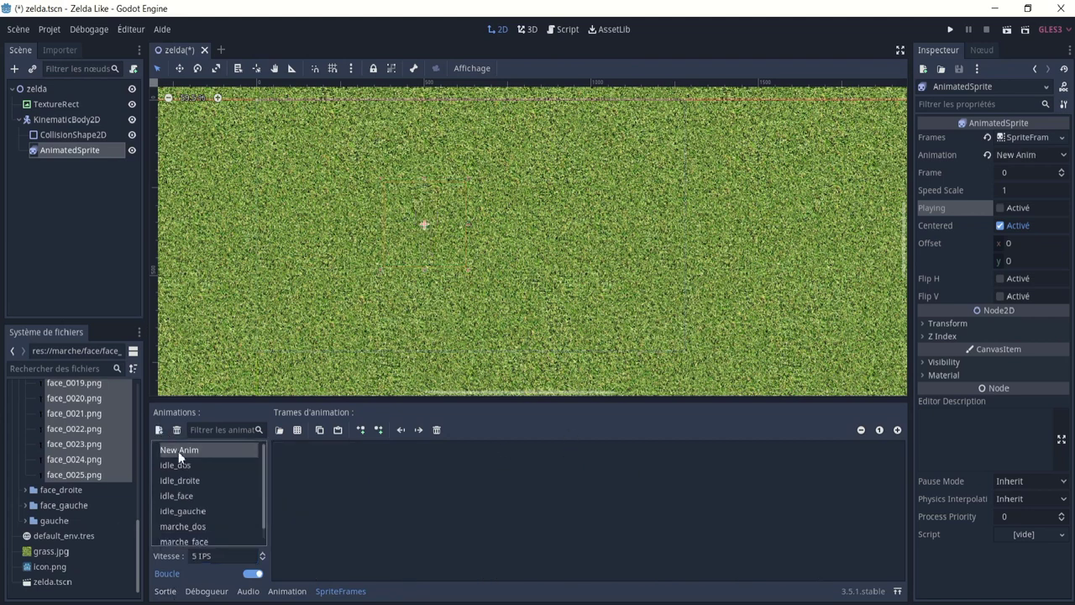
click(179, 449)
text(marche_droite)
click(483, 489)
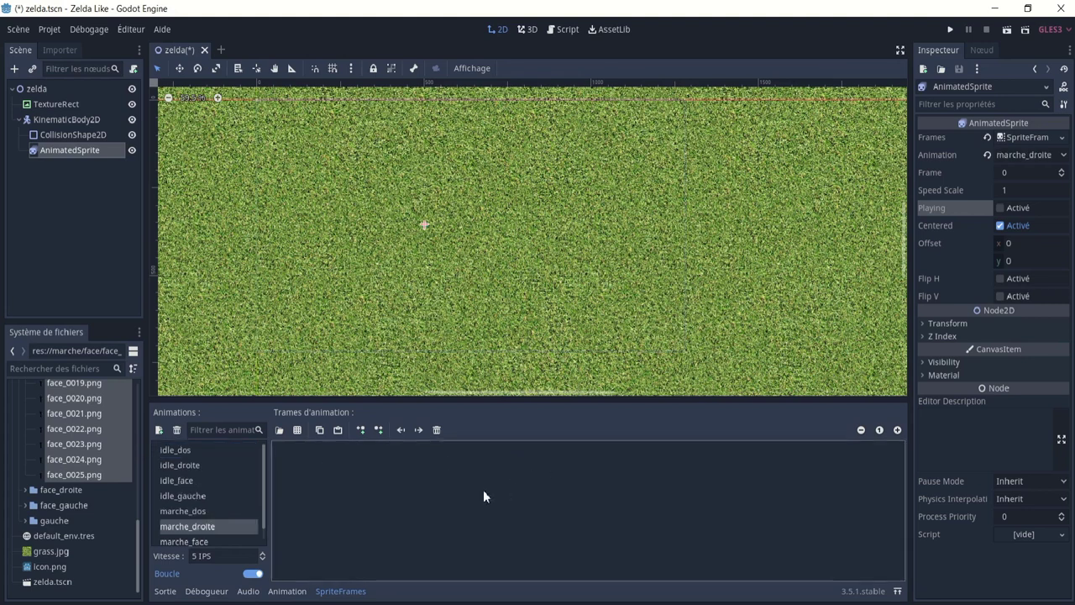
- Fill marche_droite with the droite frames face_0001 through face_0030
scroll(50, 500, up, 4)
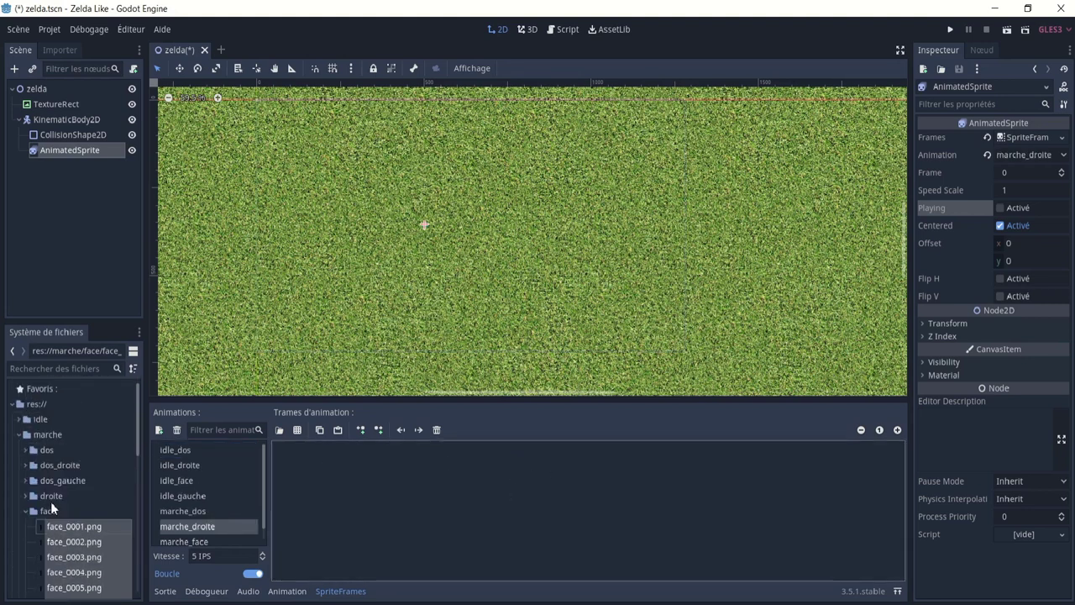
click(26, 512)
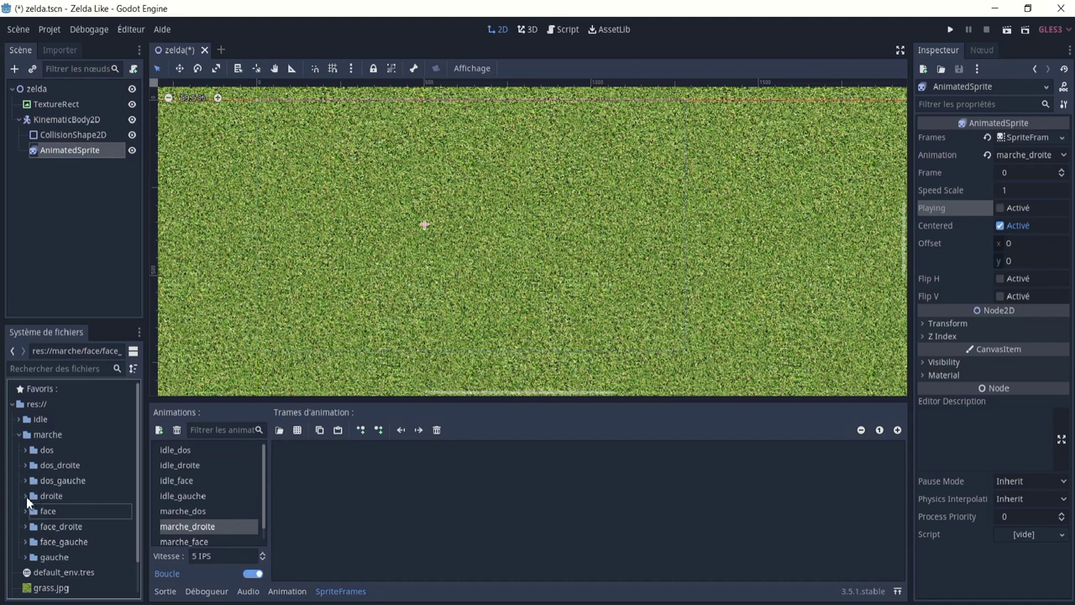
click(27, 496)
click(57, 505)
scroll(57, 507, down, 3)
scroll(59, 507, down, 5)
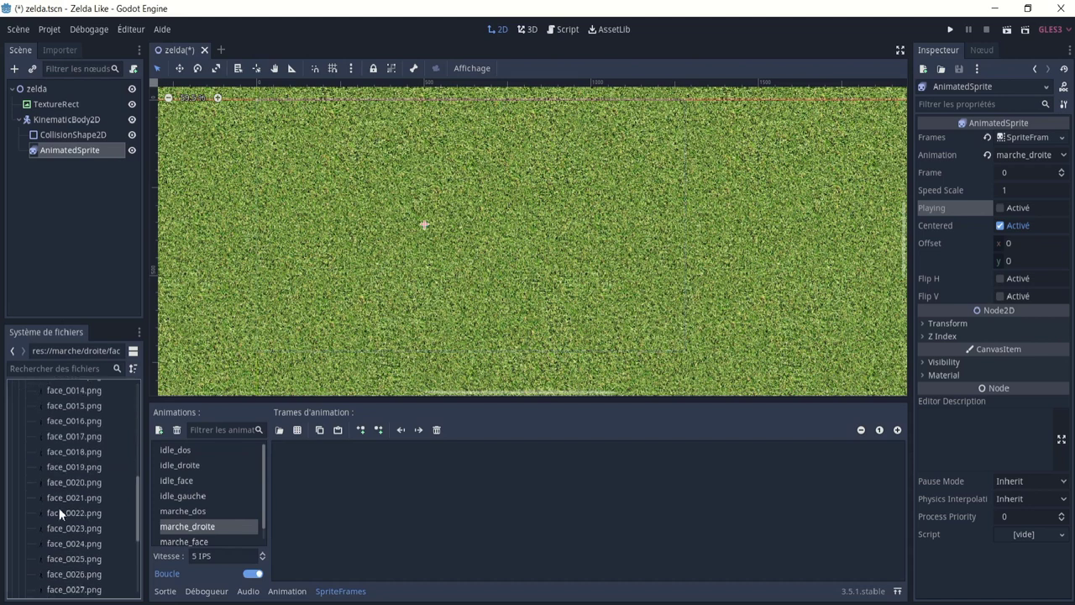
scroll(61, 508, down, 3)
shift+click(74, 502)
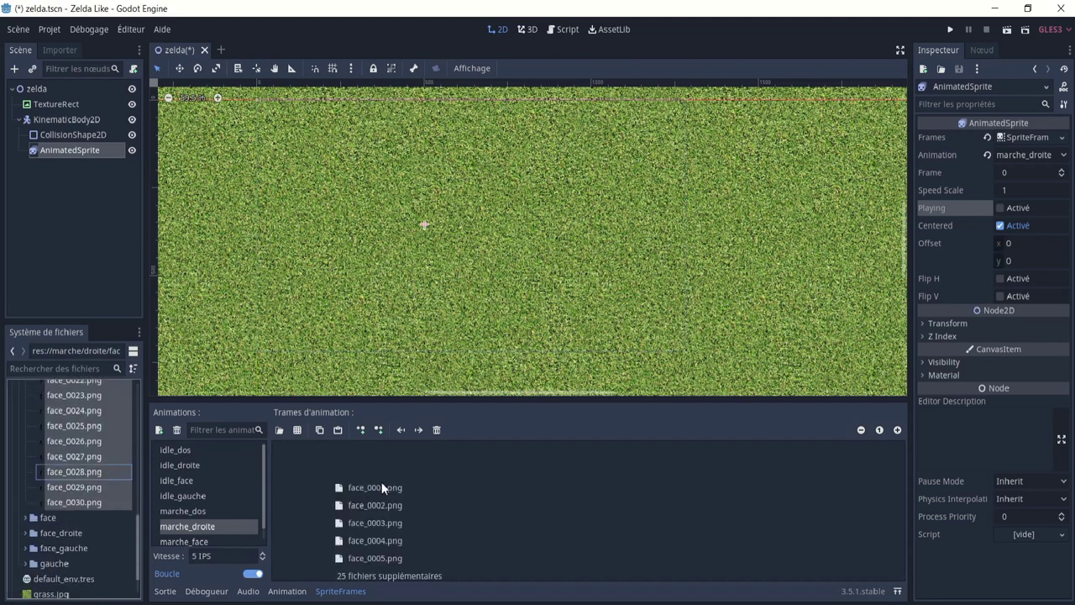
drag(75, 480, 380, 482)
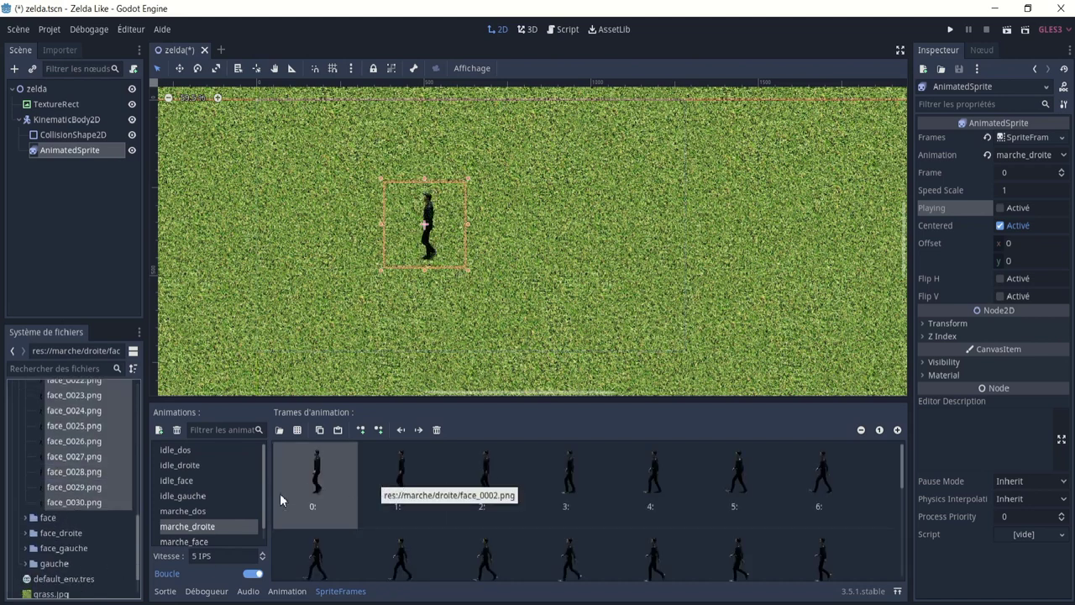
- Set the animation speed to 25 IPS, then show the gauche folder's files instead of droite
click(188, 560)
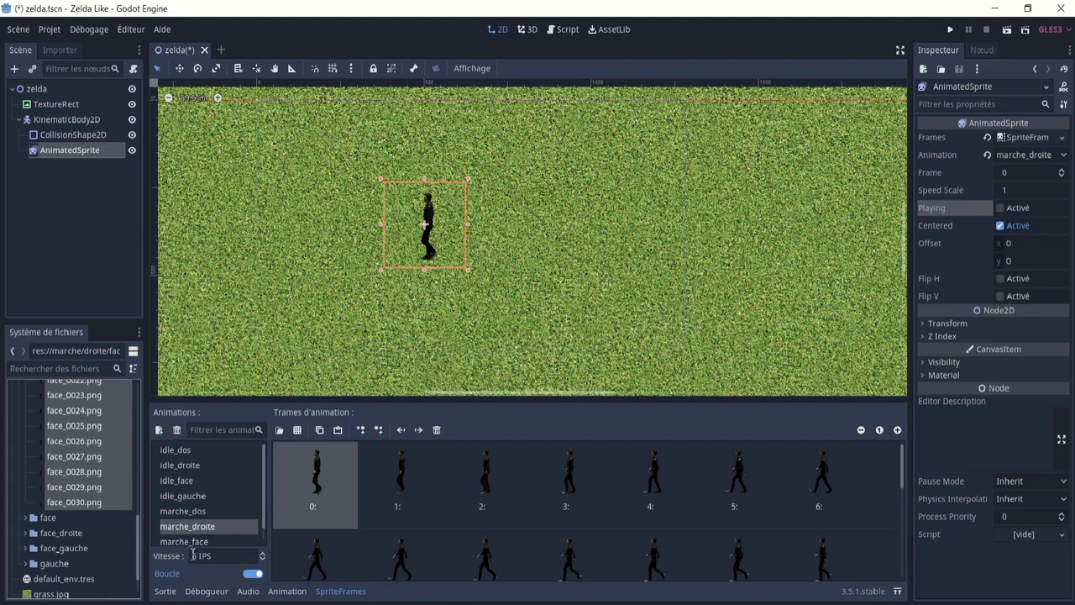
text(2)
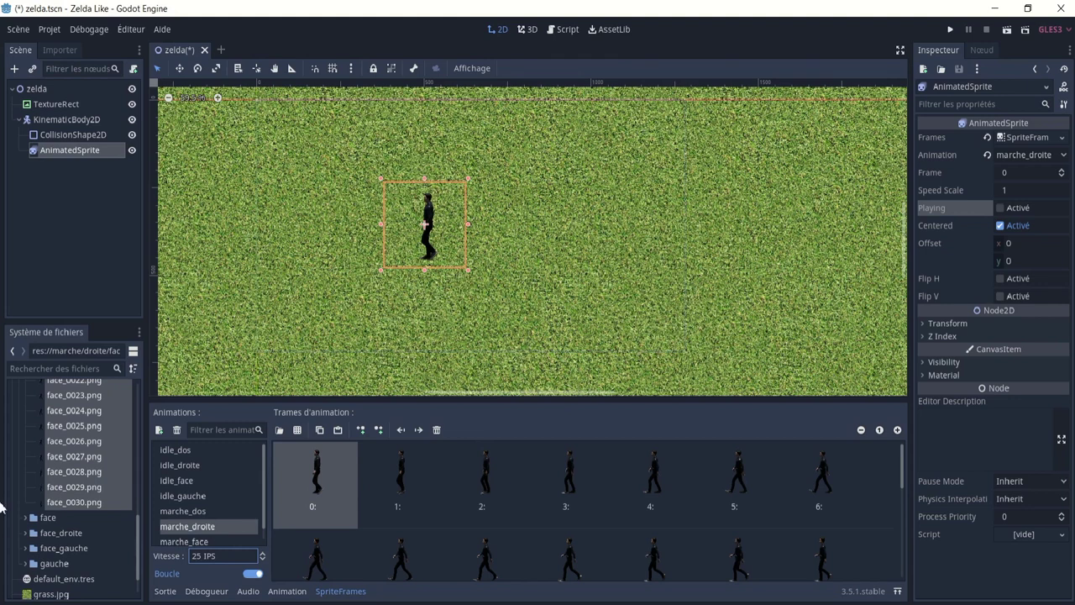
scroll(21, 487, up, 5)
scroll(21, 487, up, 3)
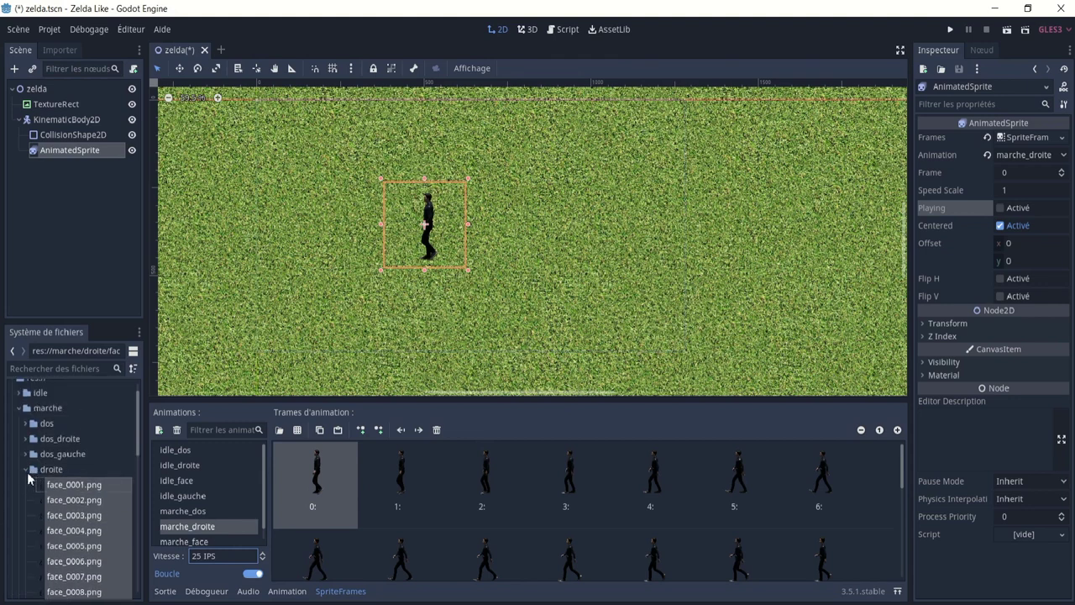
click(26, 470)
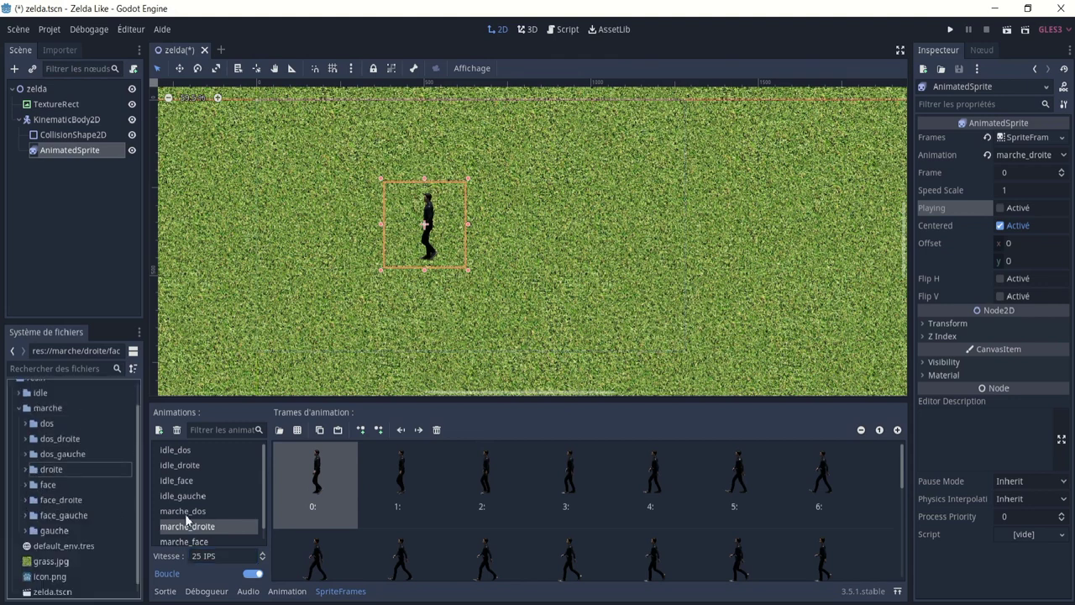
click(25, 530)
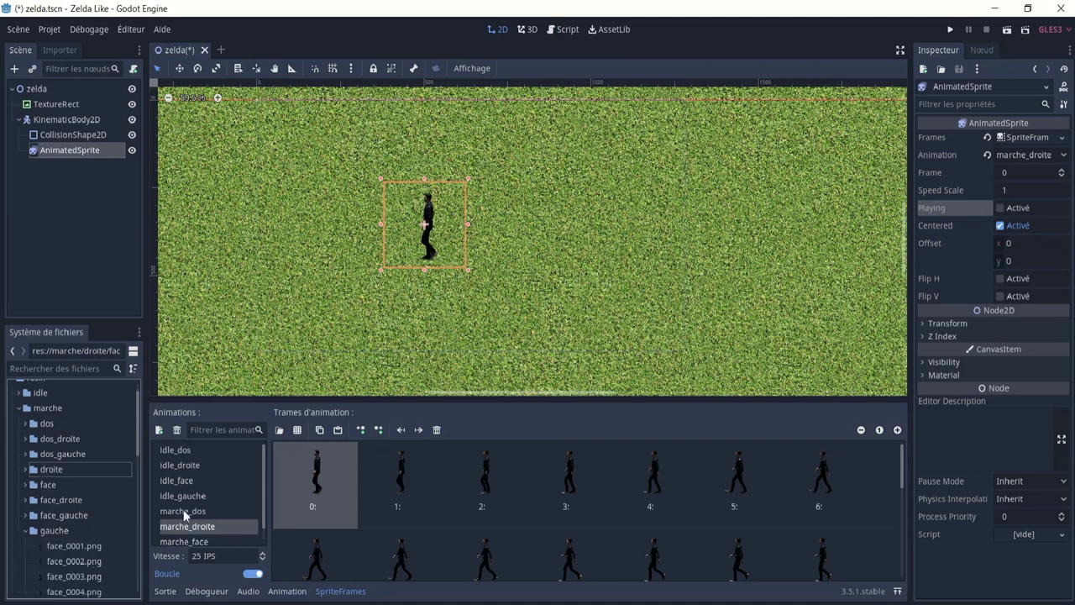
- Add another new animation and name it marche_gauche
click(159, 430)
double_click(219, 454)
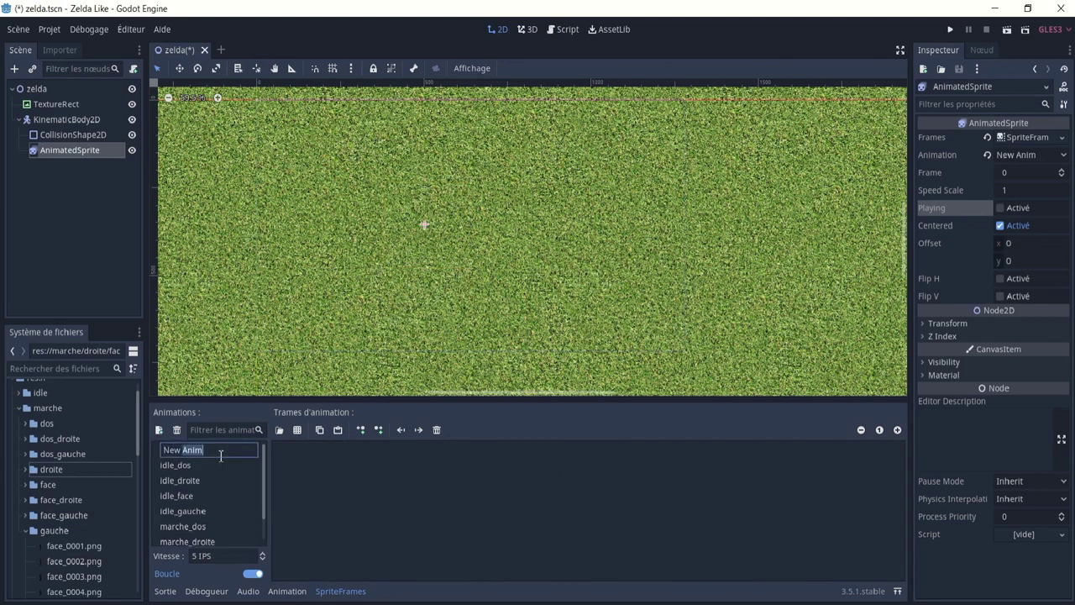
key(BackSpace)
key(BackSpace)
key(BackSpace)
key(BackSpace)
key(BackSpace)
text(marche_gauche)
click(327, 537)
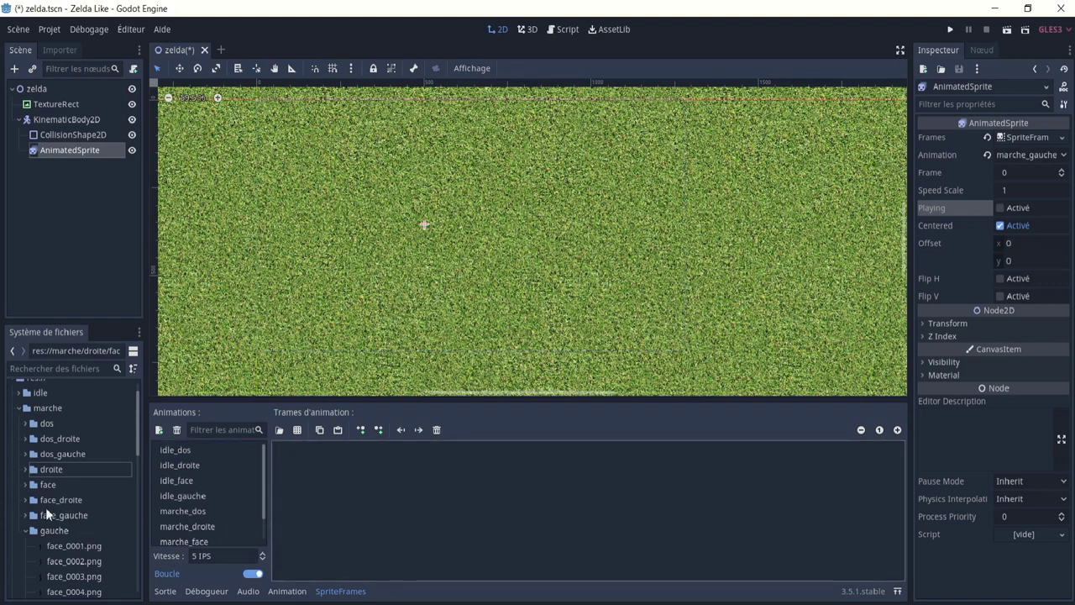
- Fill marche_gauche with the gauche face frames up to face_0030 and turn Playing on
scroll(53, 517, down, 3)
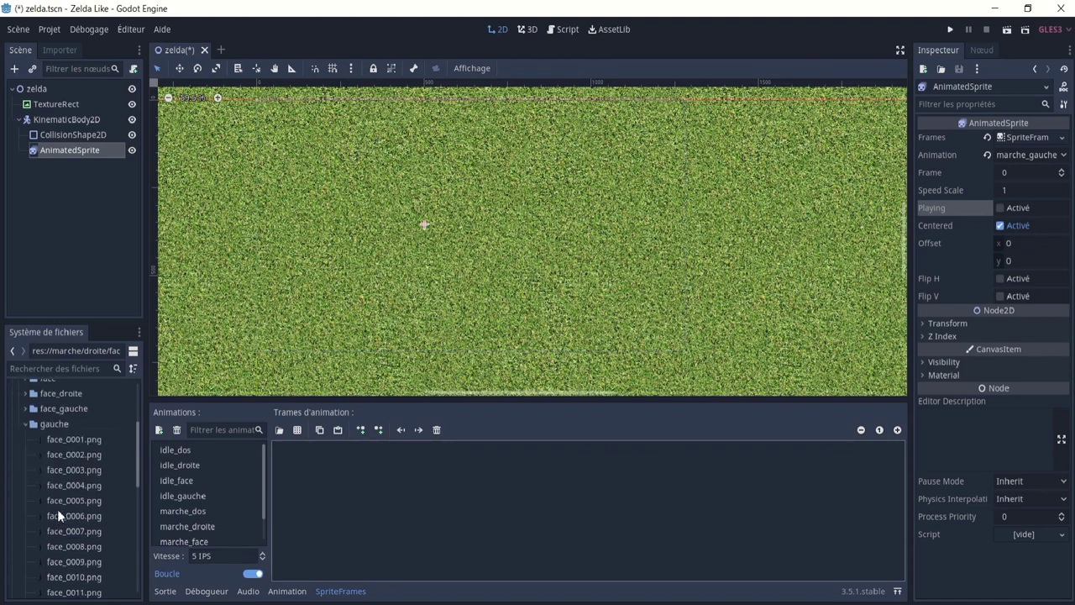
click(65, 441)
scroll(63, 463, down, 3)
scroll(64, 471, down, 3)
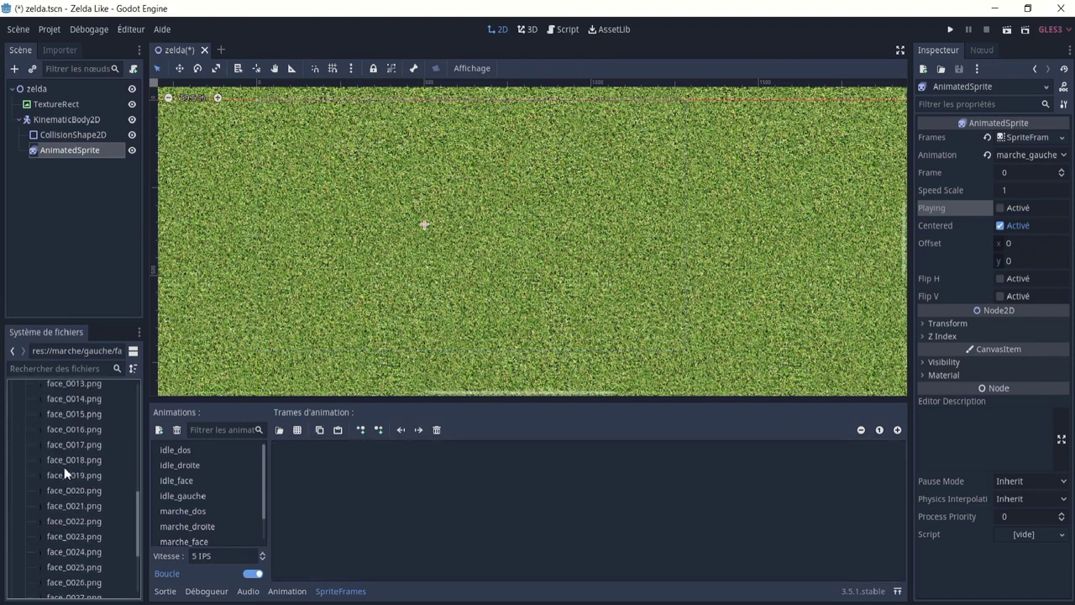
scroll(64, 471, down, 3)
shift+click(76, 521)
drag(76, 520, 342, 467)
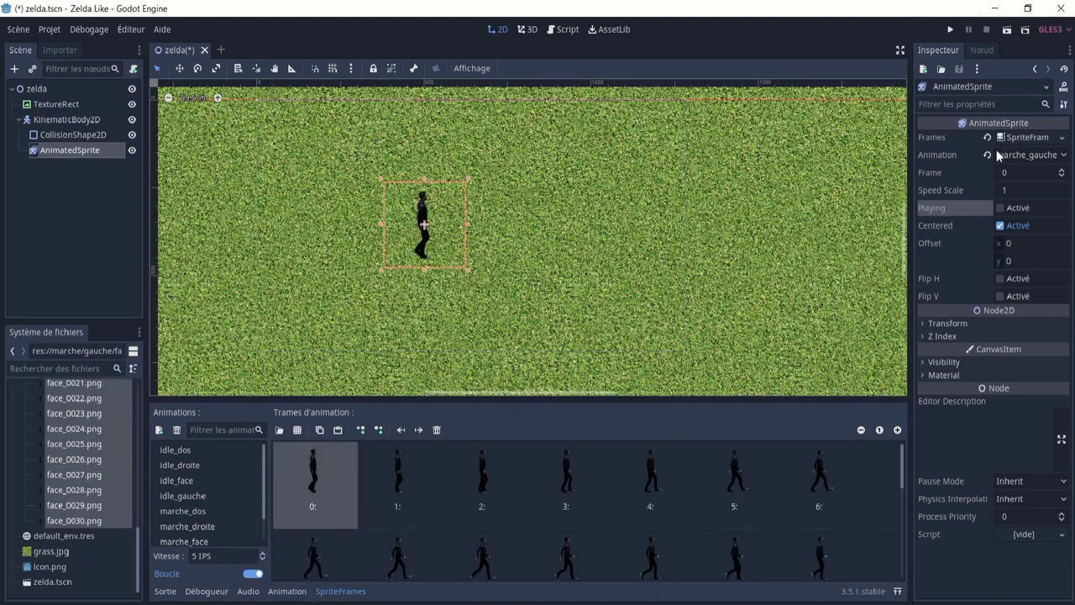
click(999, 207)
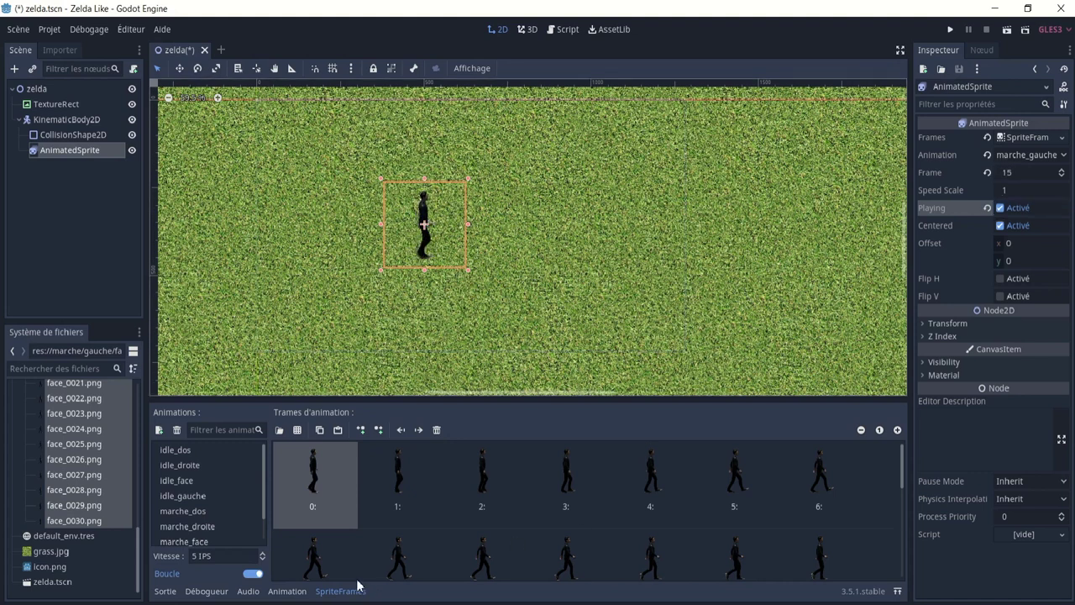
- Adjust the animation speed value and toggle the walk animation preview on and off
click(200, 557)
text(2)
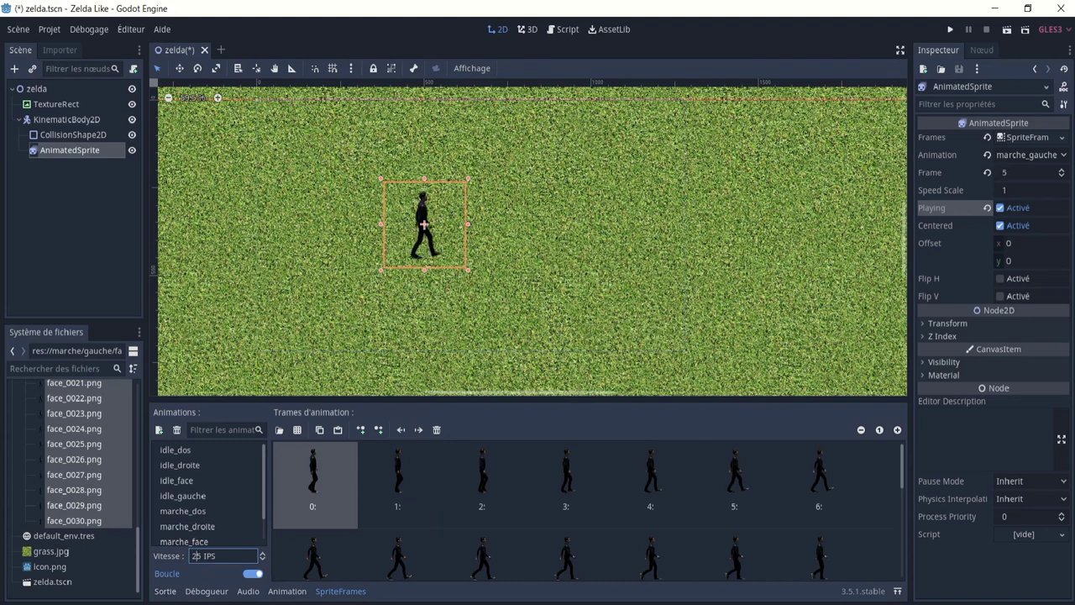
click(1001, 210)
click(1001, 210)
click(1000, 210)
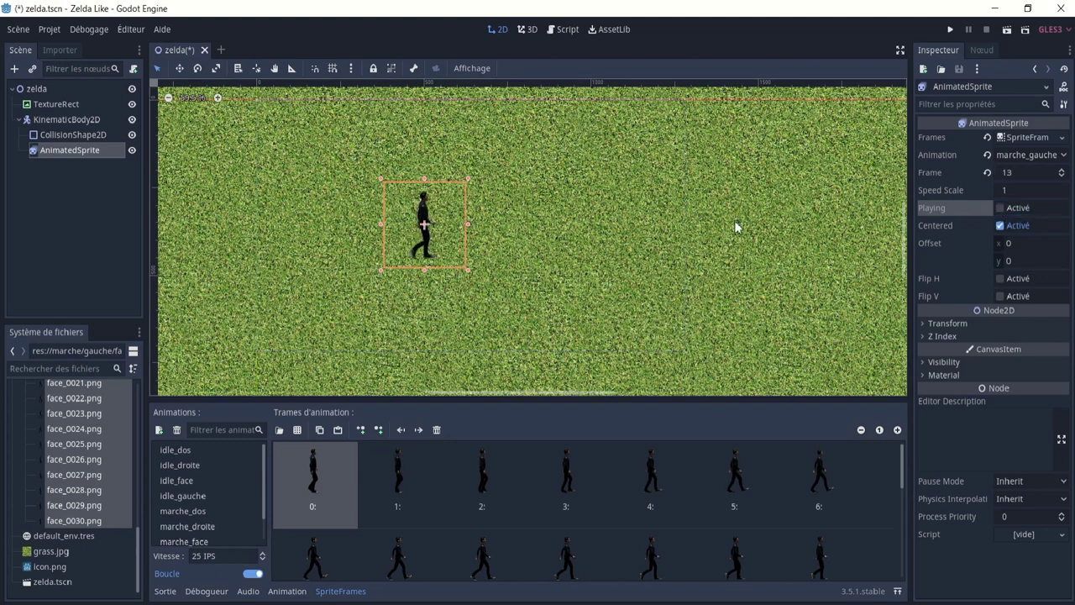
- Reselect the AnimatedSprite, turn Playing on, and save and run the zelda scene
click(458, 156)
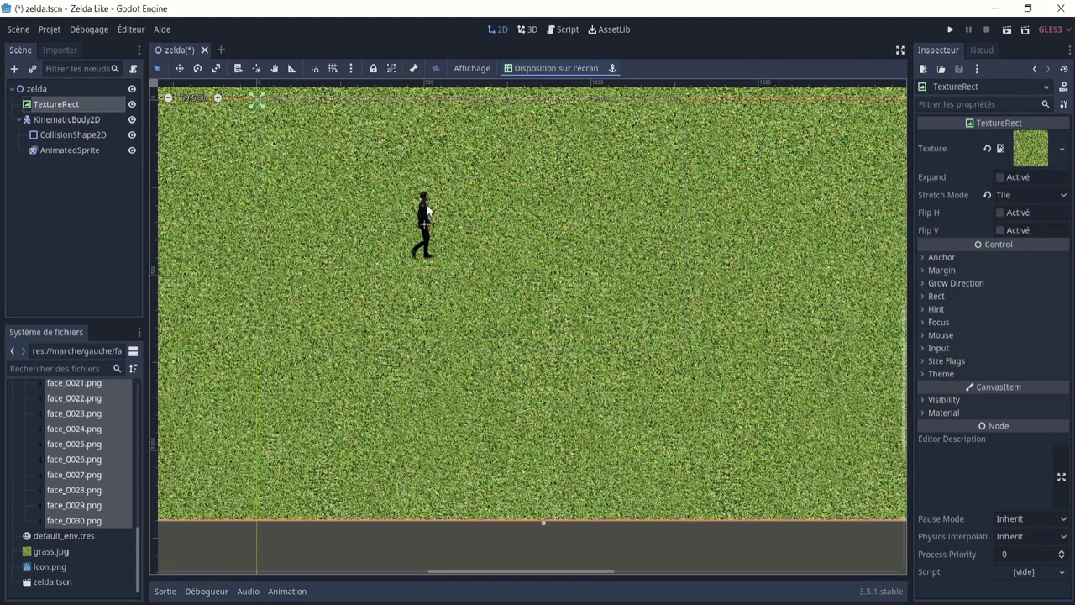
click(52, 414)
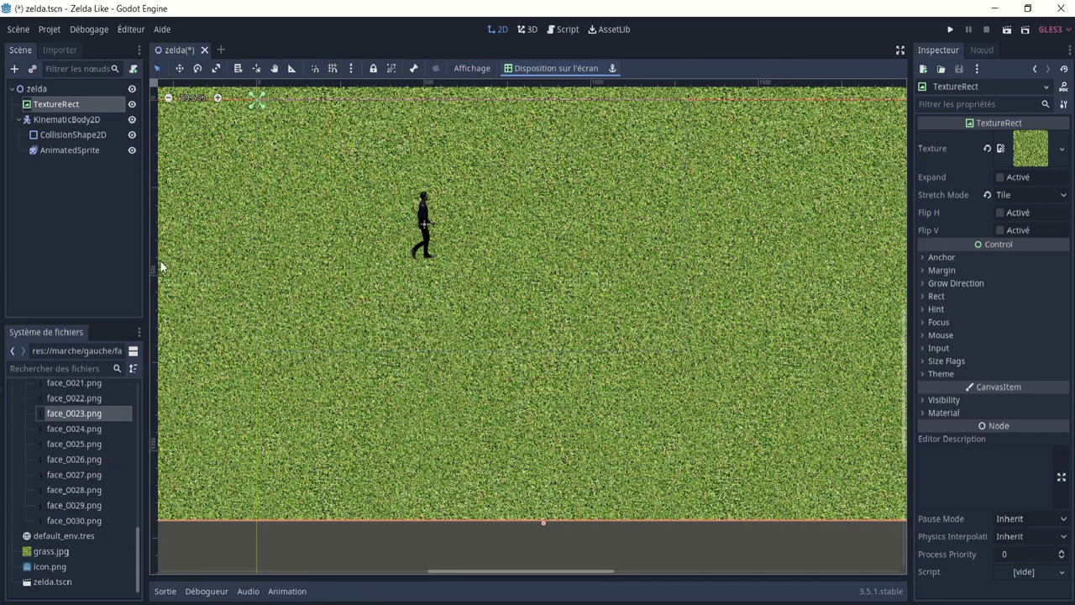
click(62, 151)
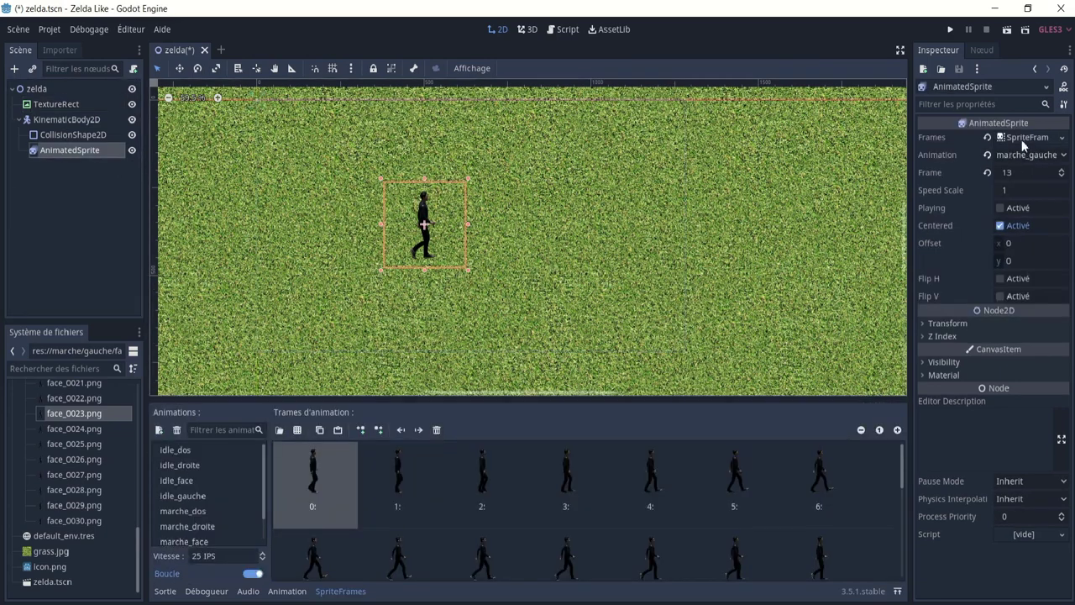
click(1020, 138)
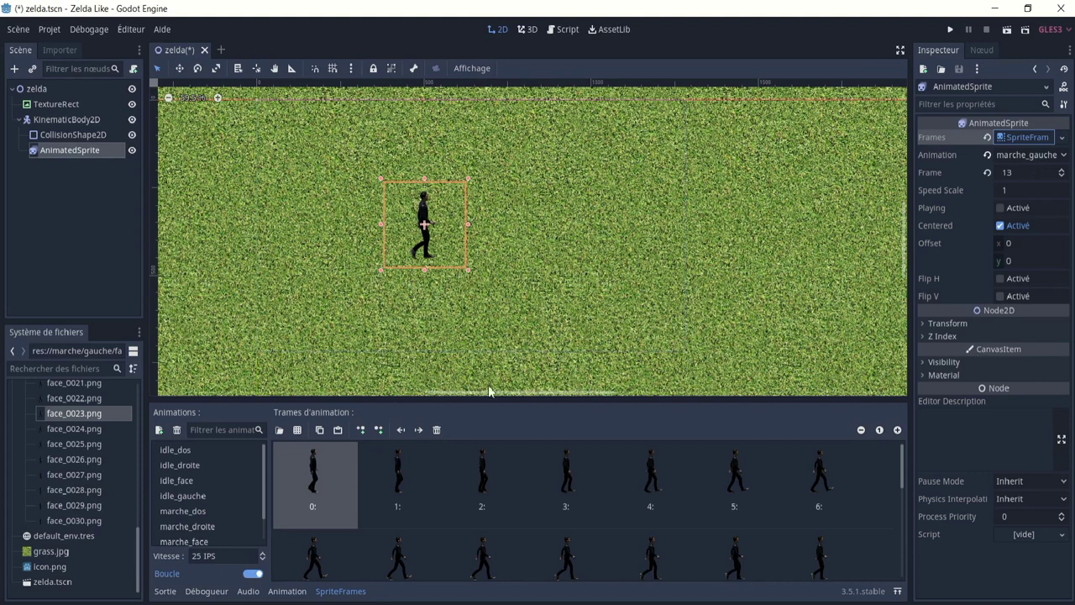
click(999, 215)
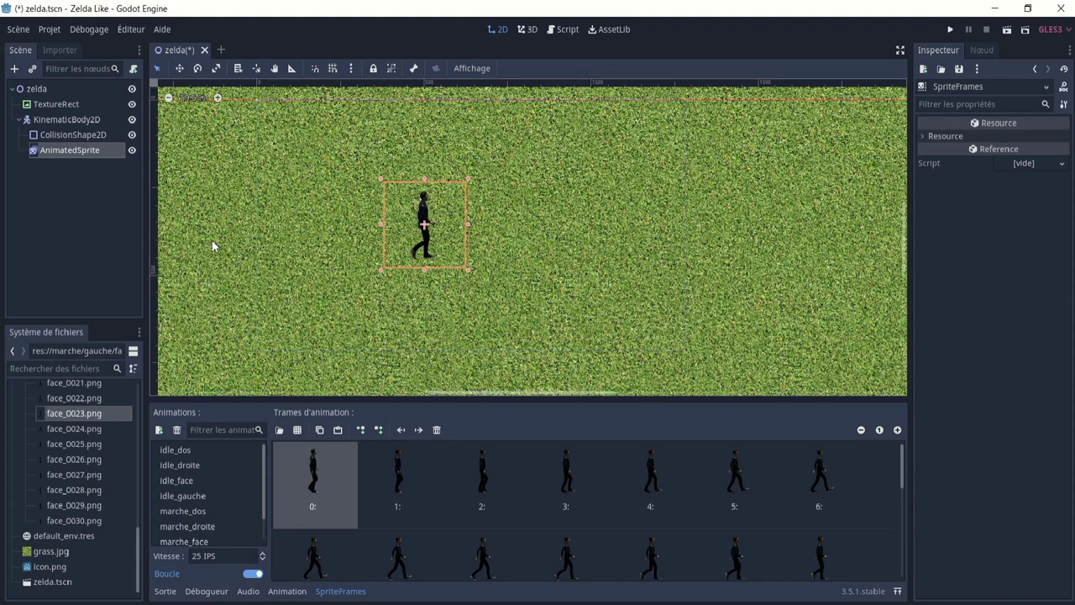
click(78, 152)
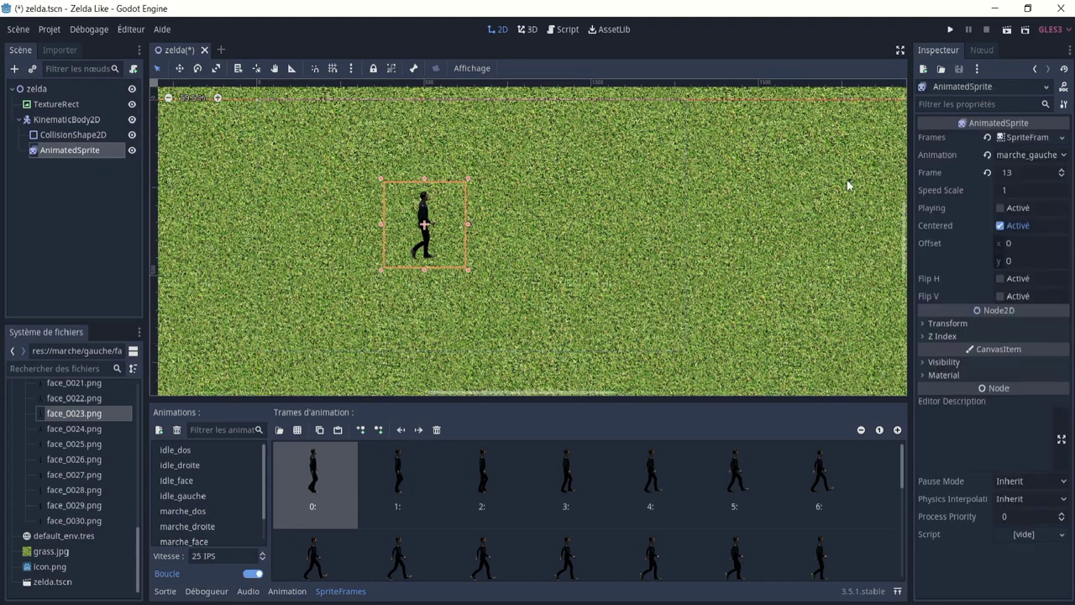
click(1000, 206)
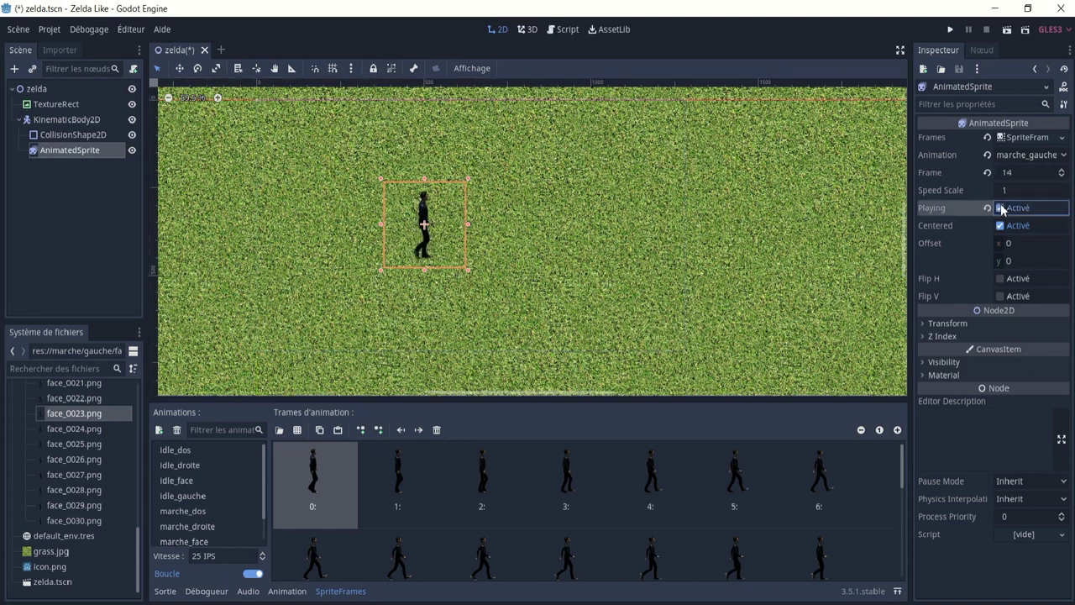
click(1005, 33)
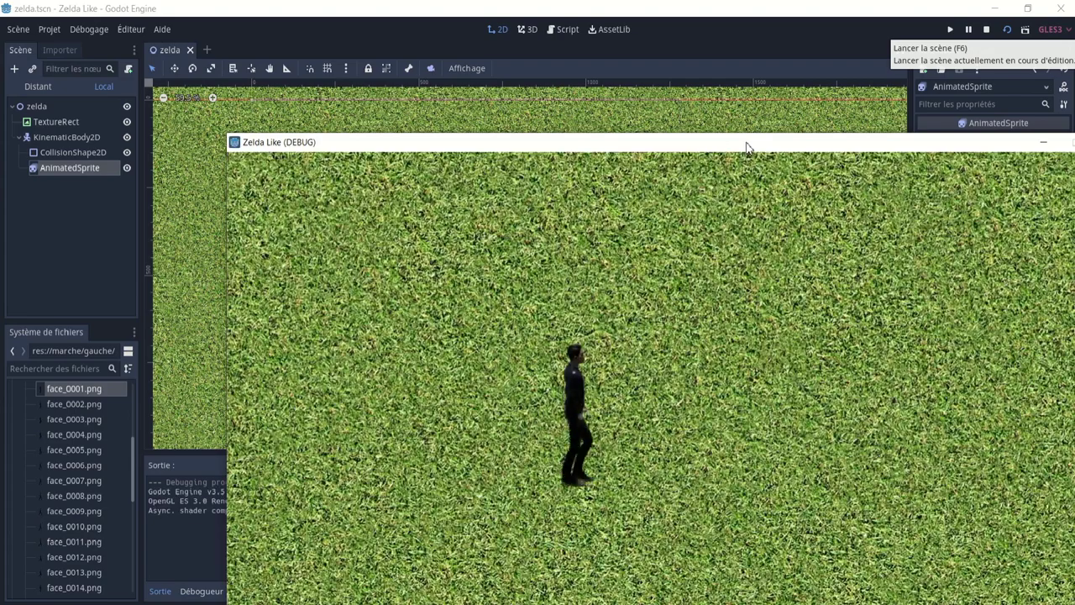
- Close the running game, turn off Playing on the sprite, and collapse the gauche folder
drag(743, 149, 584, 63)
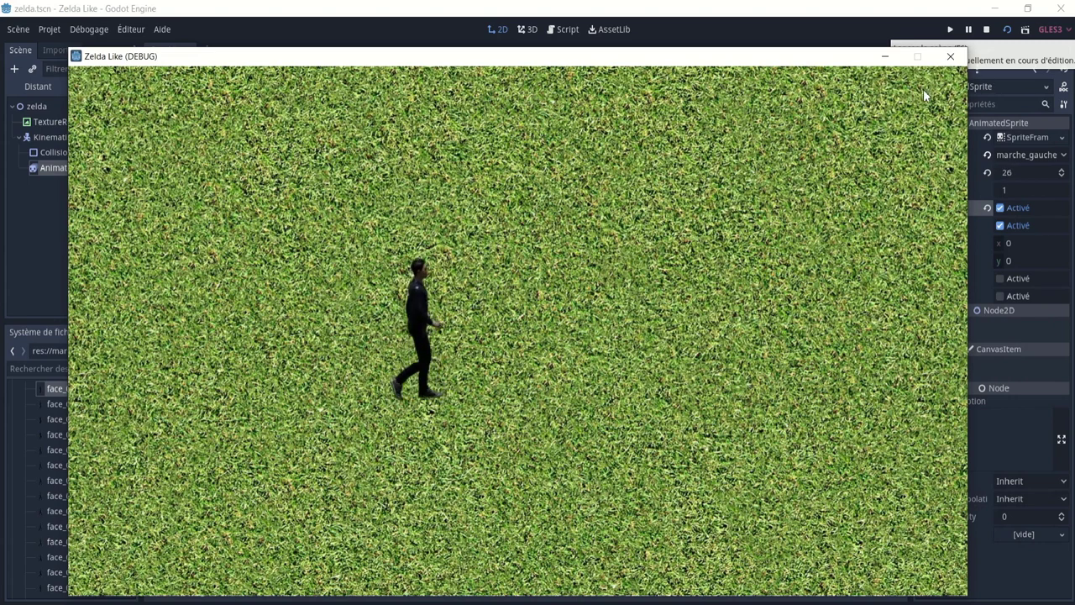
click(950, 55)
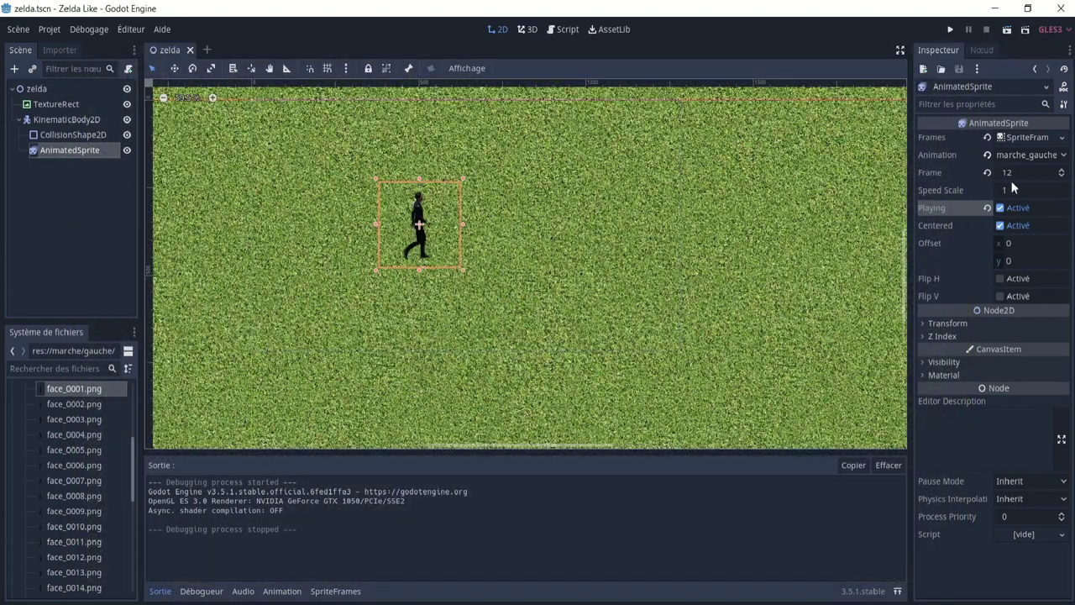
click(999, 209)
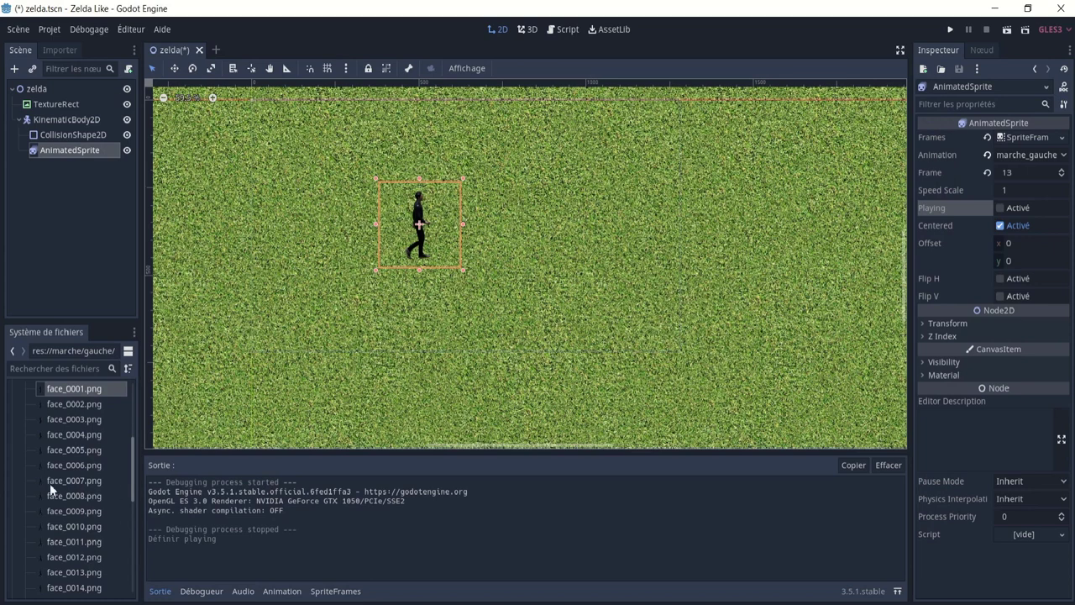
scroll(50, 483, up, 4)
click(24, 533)
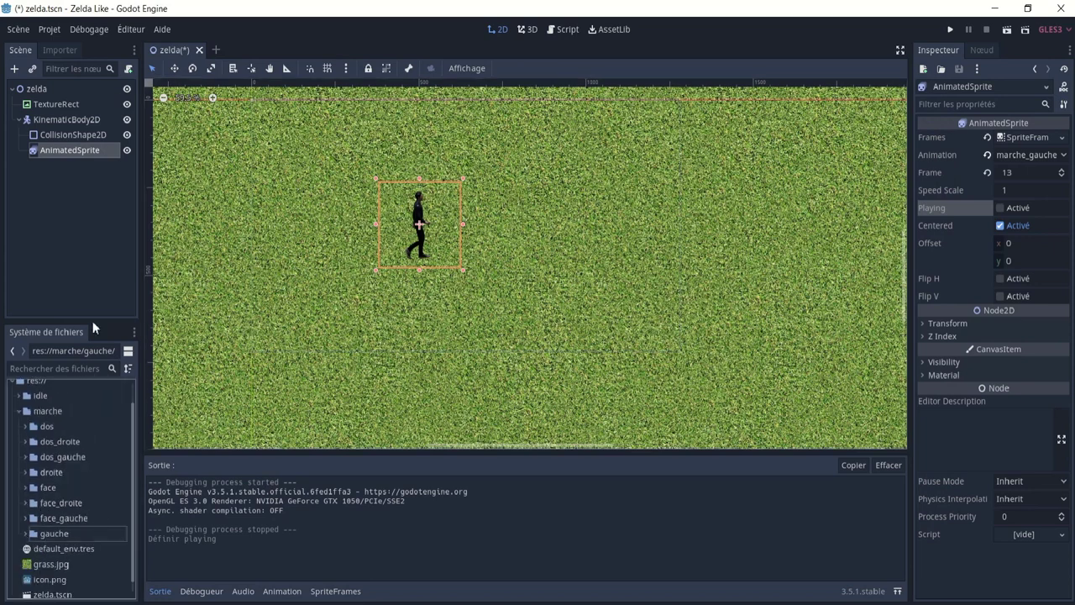
- Open and cancel the Create Node dialog from zelda, then select KinematicBody2D
click(33, 90)
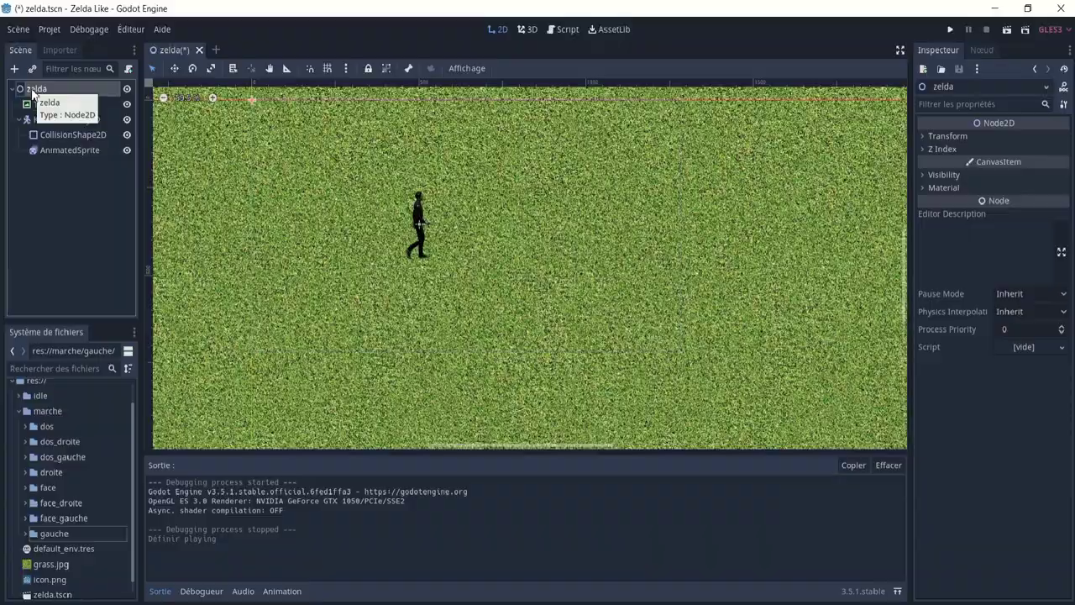
key(ctrl+a)
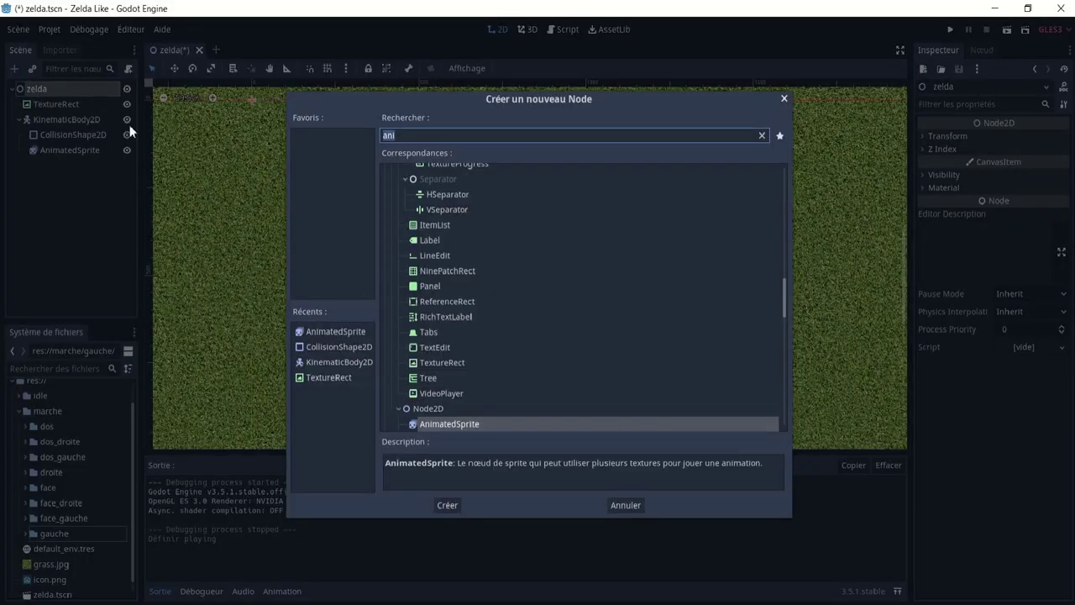
click(785, 97)
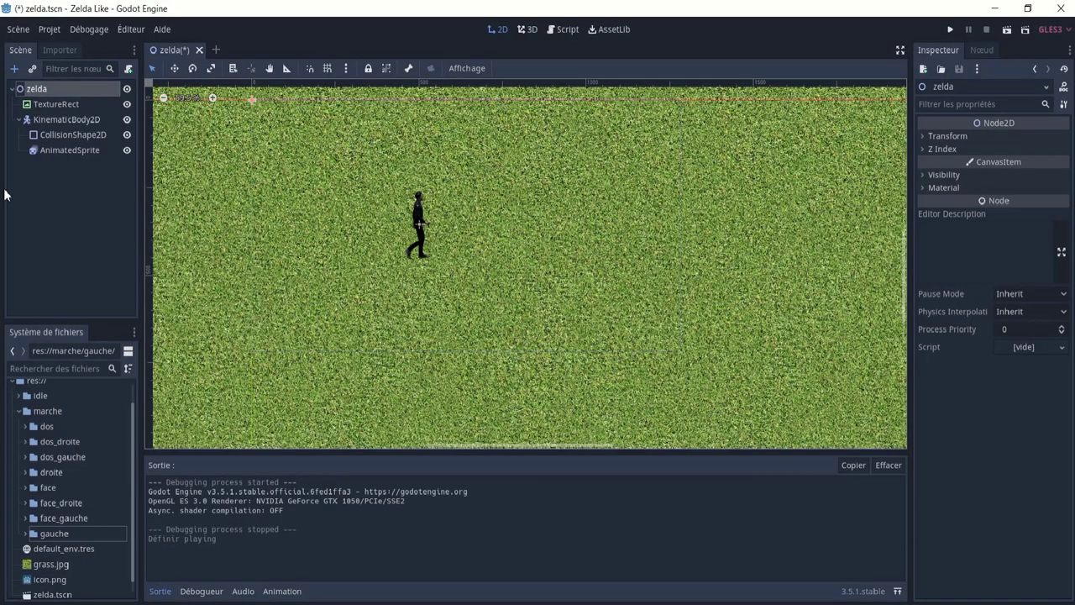
click(44, 119)
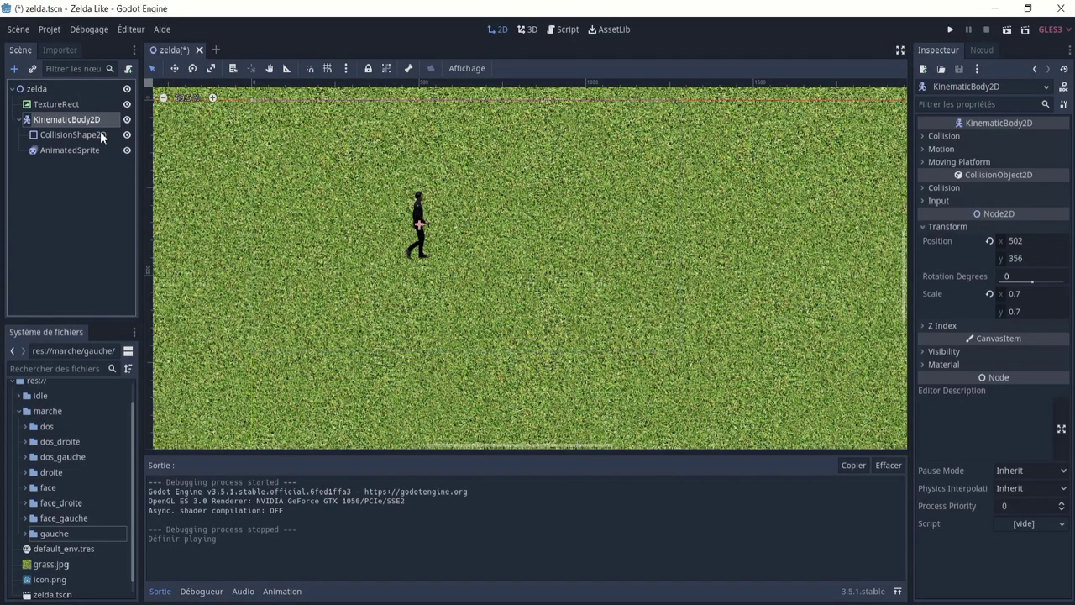
- Create and attach a new VisualScript to the KinematicBody2D
click(127, 72)
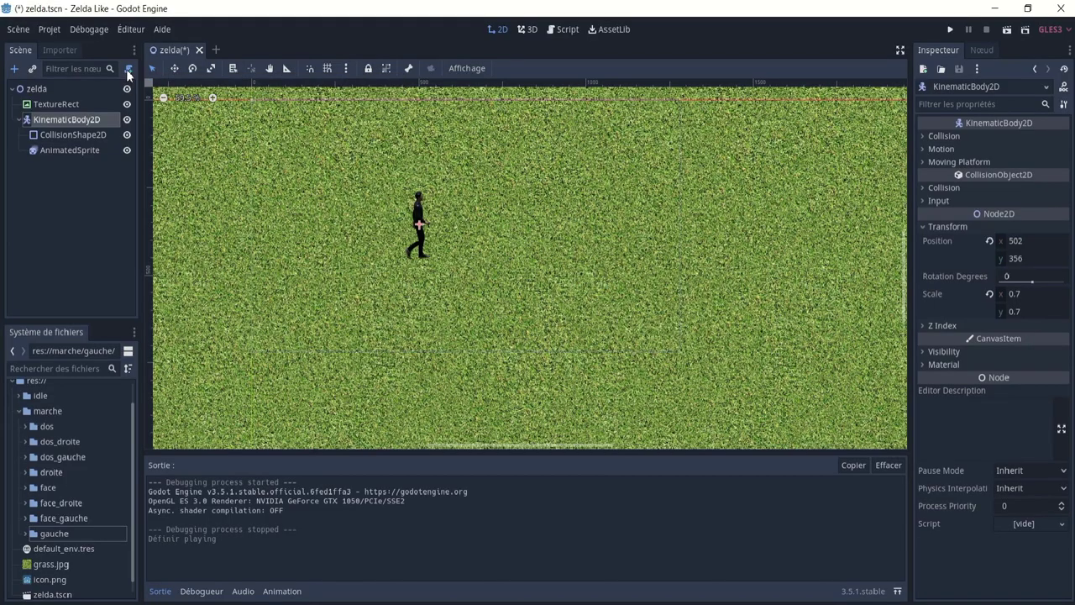
click(550, 211)
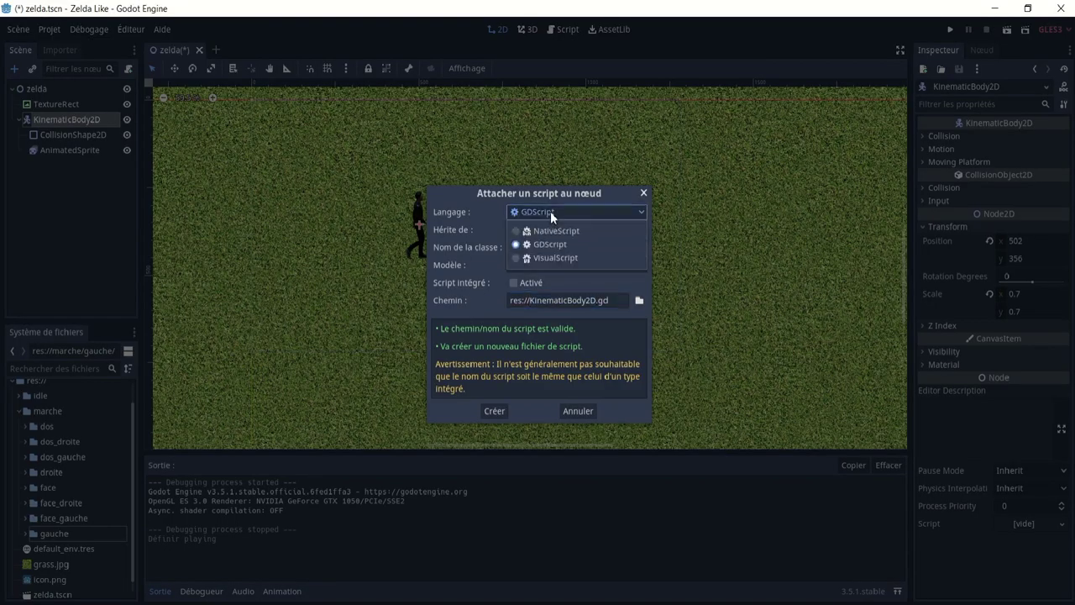
click(554, 254)
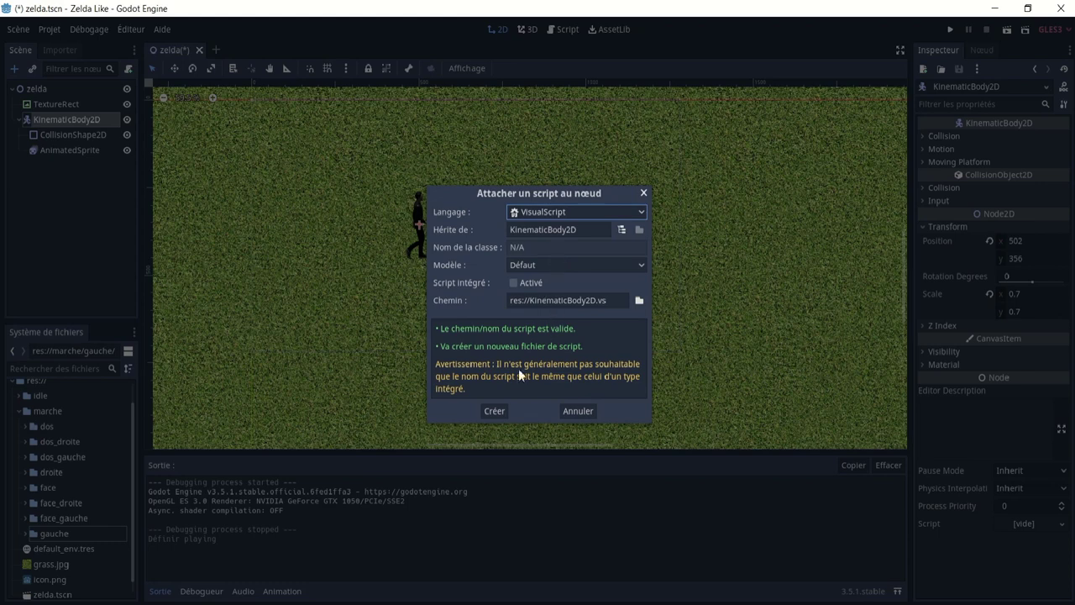
click(494, 409)
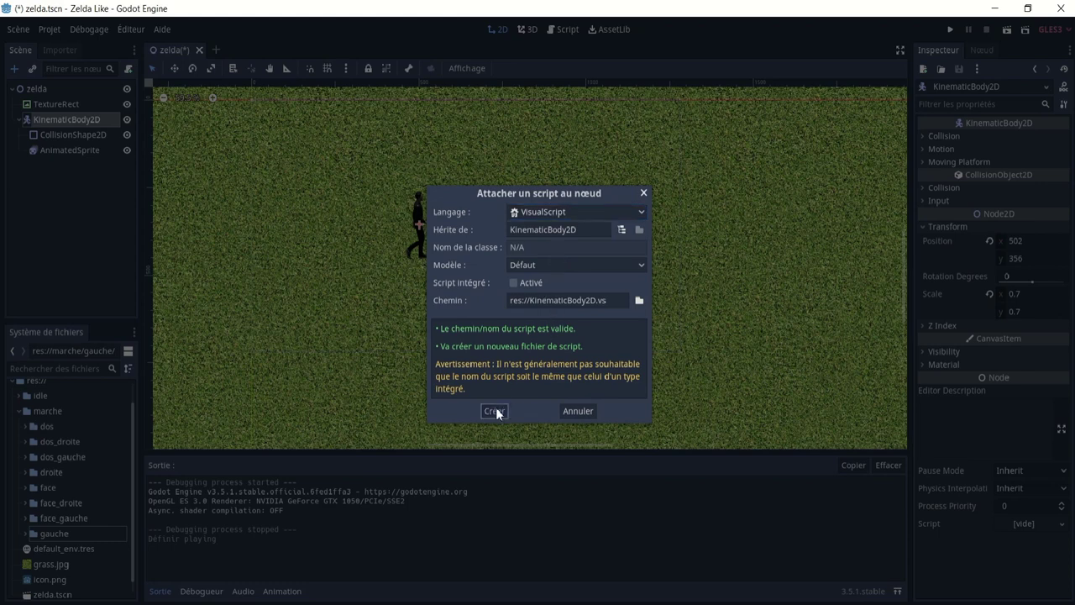
click(496, 409)
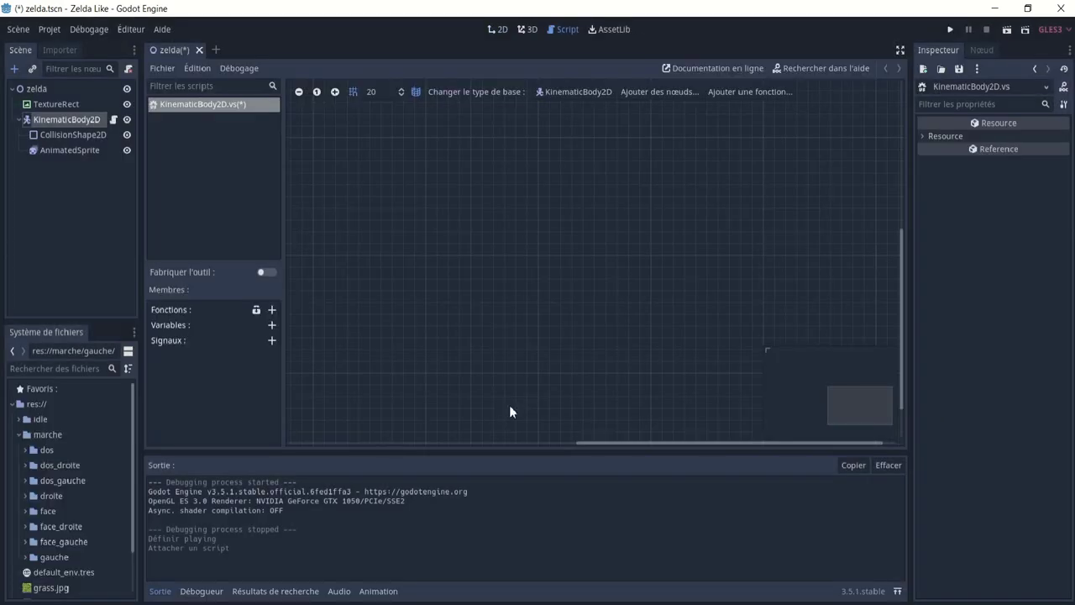
- Add an overridden _physics_process function to the script
click(256, 309)
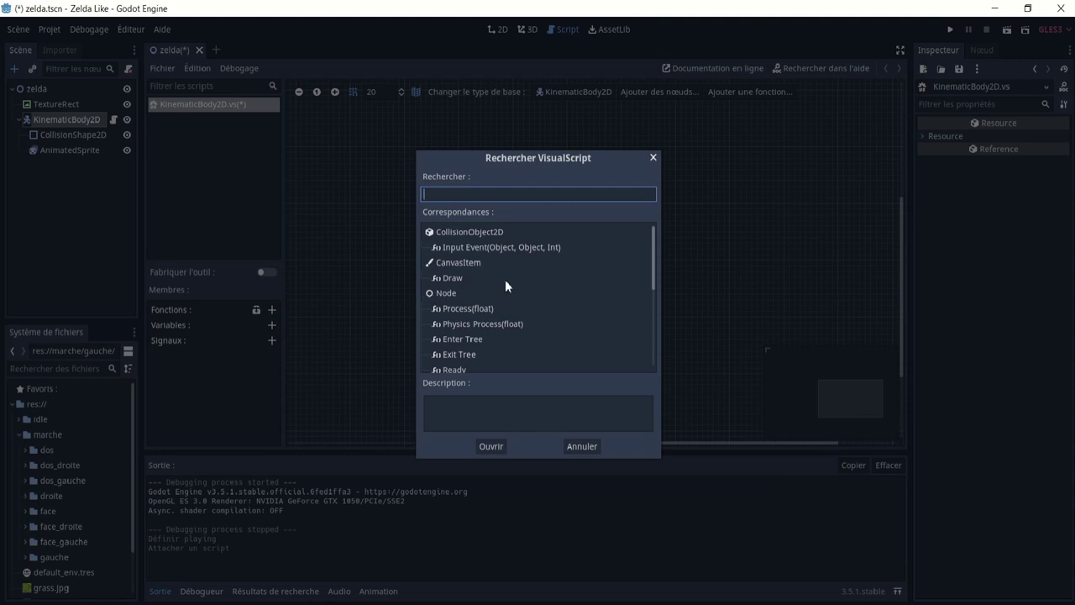
click(470, 323)
click(491, 446)
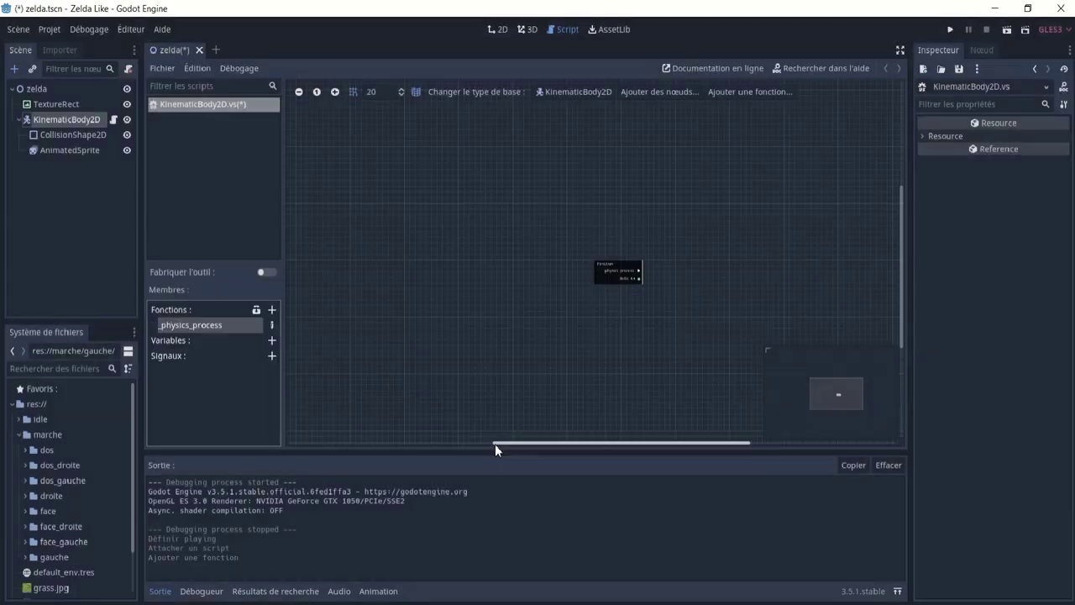
- Add a Condition node to the graph, fed by _physics_process
drag(614, 277, 470, 243)
ctrl+scroll(520, 239, up, 8)
ctrl+scroll(520, 240, down, 8)
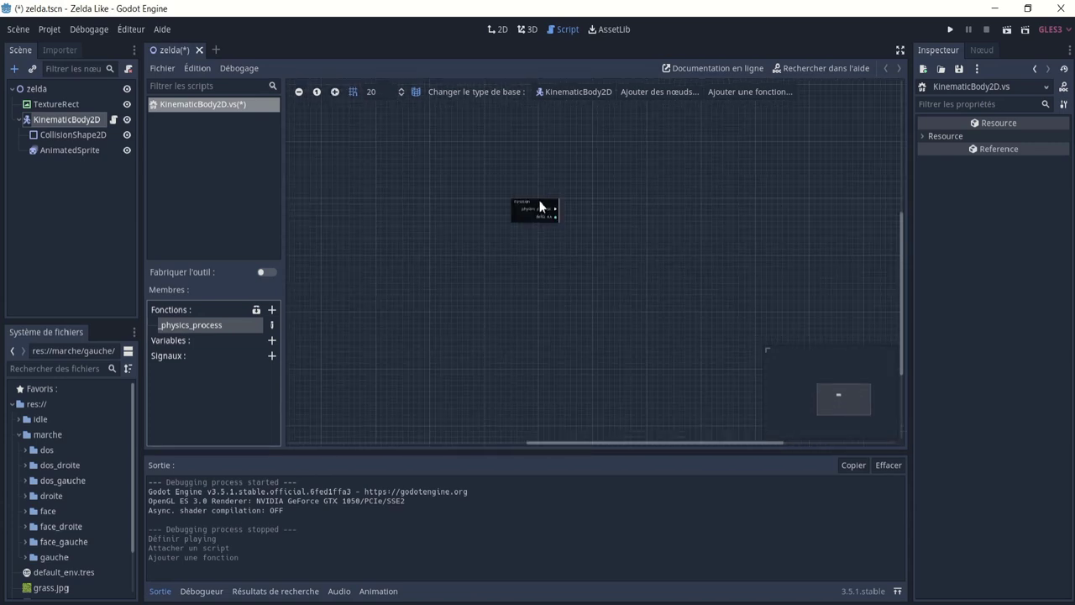
ctrl+scroll(563, 215, up, 2)
ctrl+scroll(546, 218, up, 2)
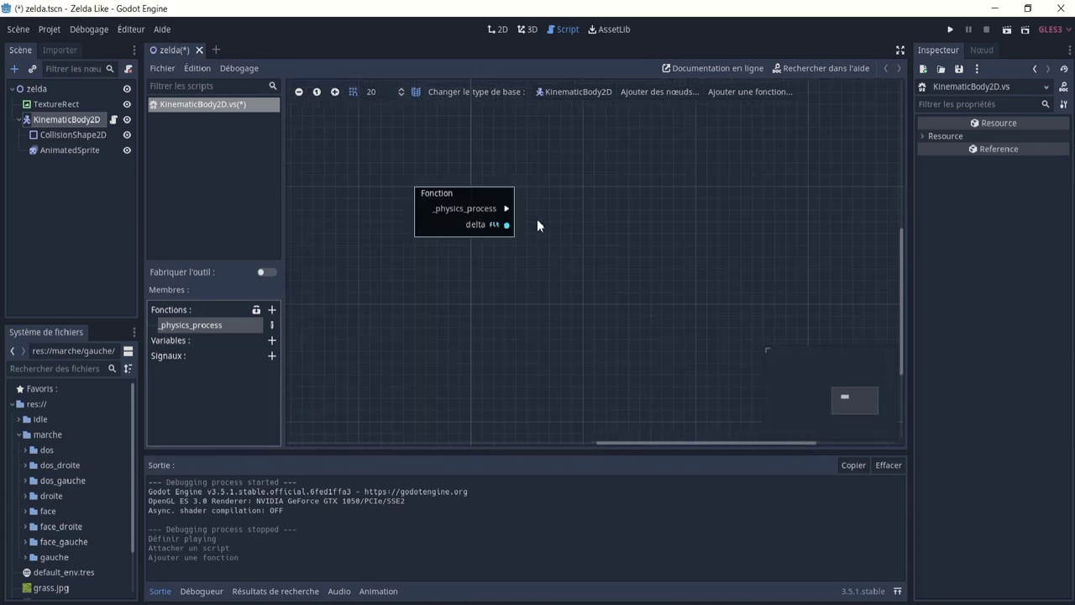
right_click(575, 206)
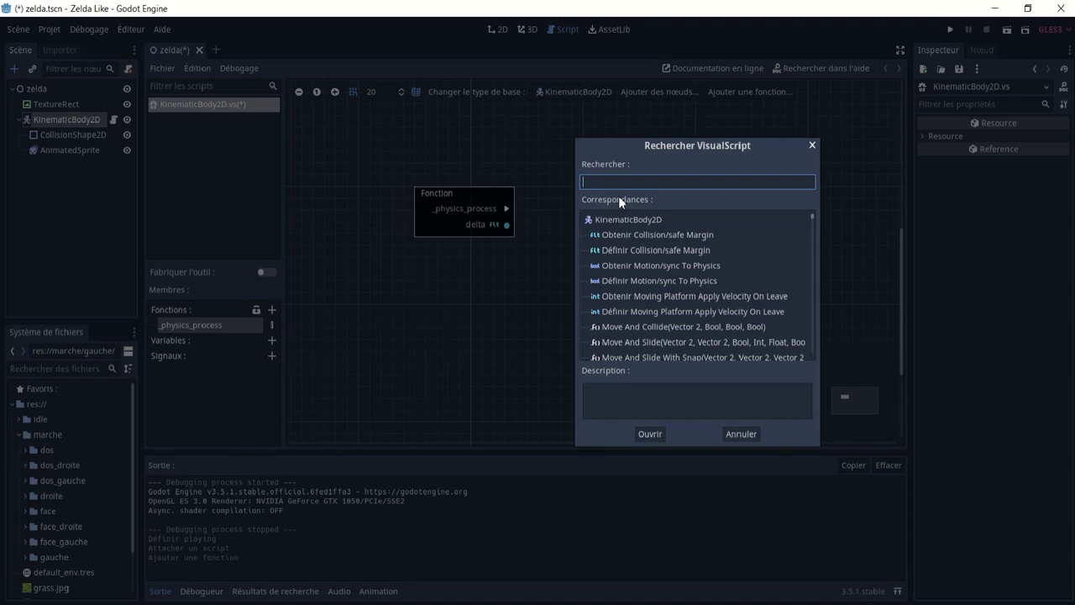
text(condi)
key(Return)
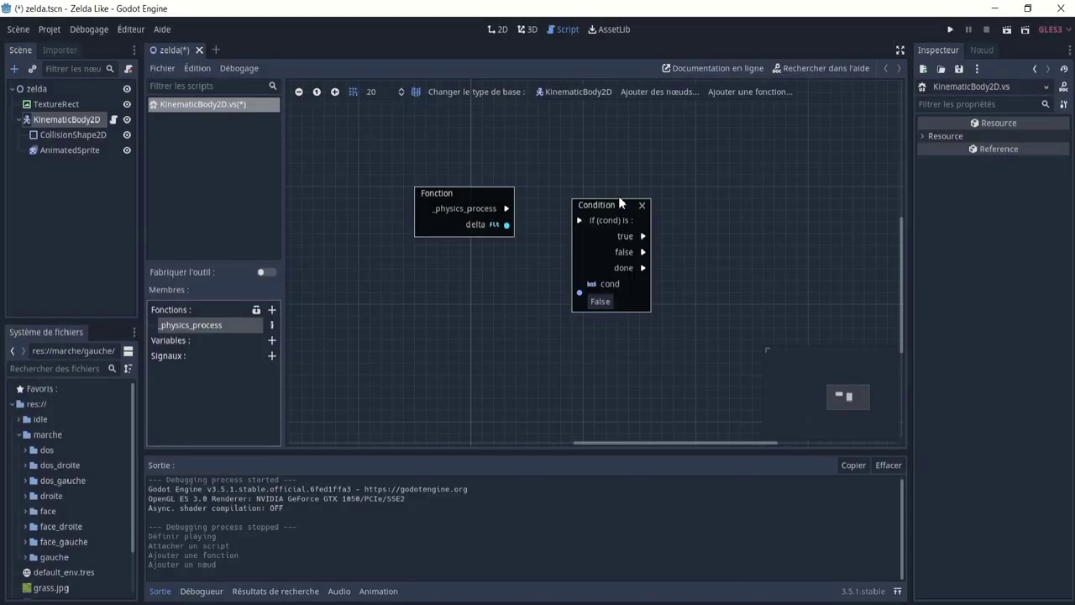
drag(506, 208, 574, 223)
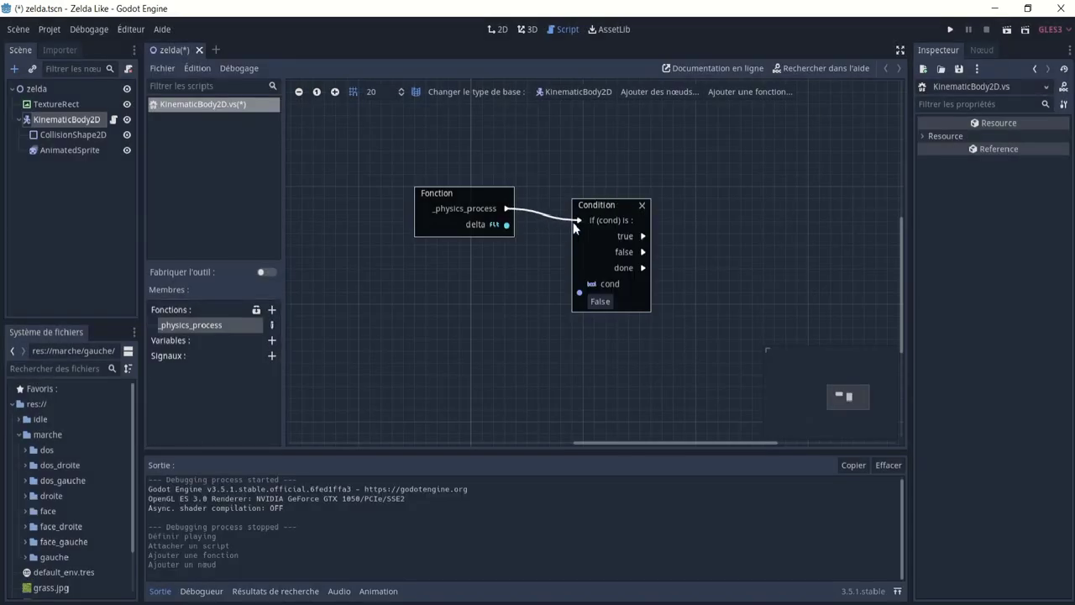
ctrl+scroll(650, 258, down, 4)
ctrl+scroll(497, 212, up, 6)
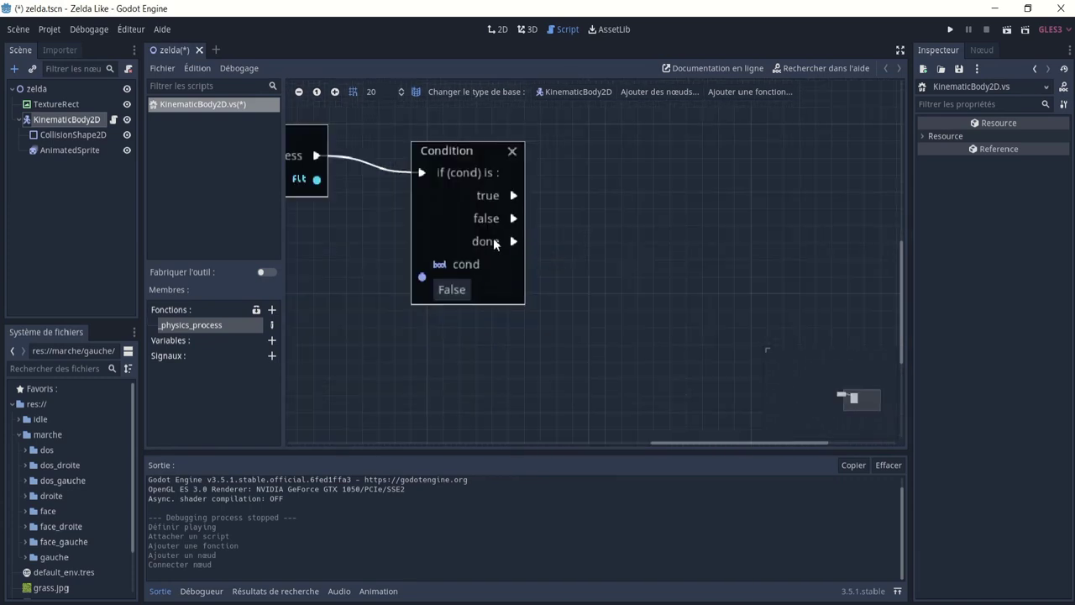
middle_drag(412, 266, 529, 232)
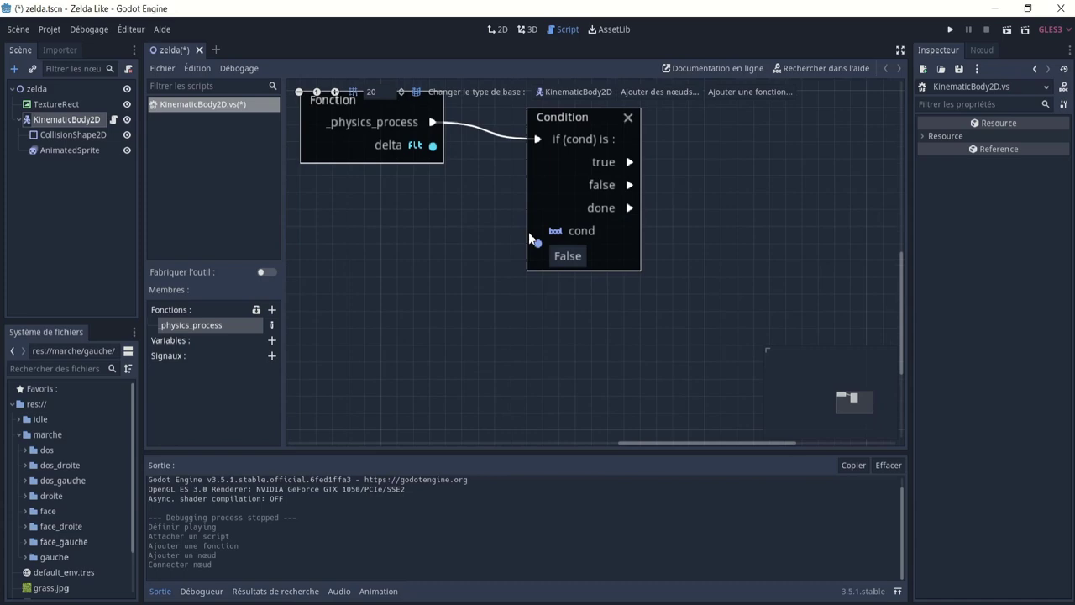
- Add an L'action node and wire its pressed output into the Condition's cond
right_click(386, 273)
key(BackSpace)
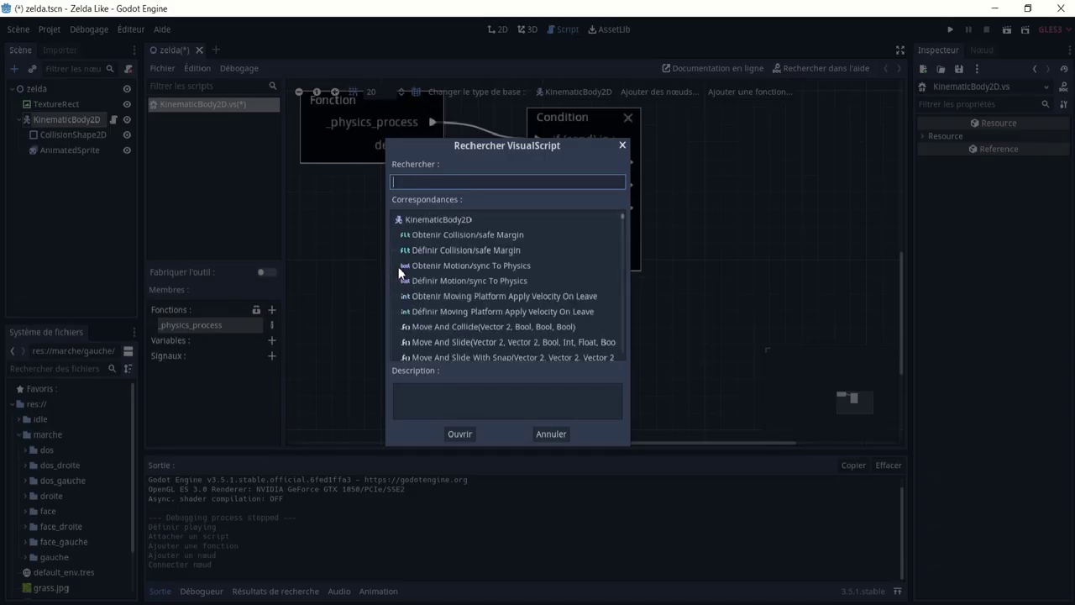
text(act)
key(Return)
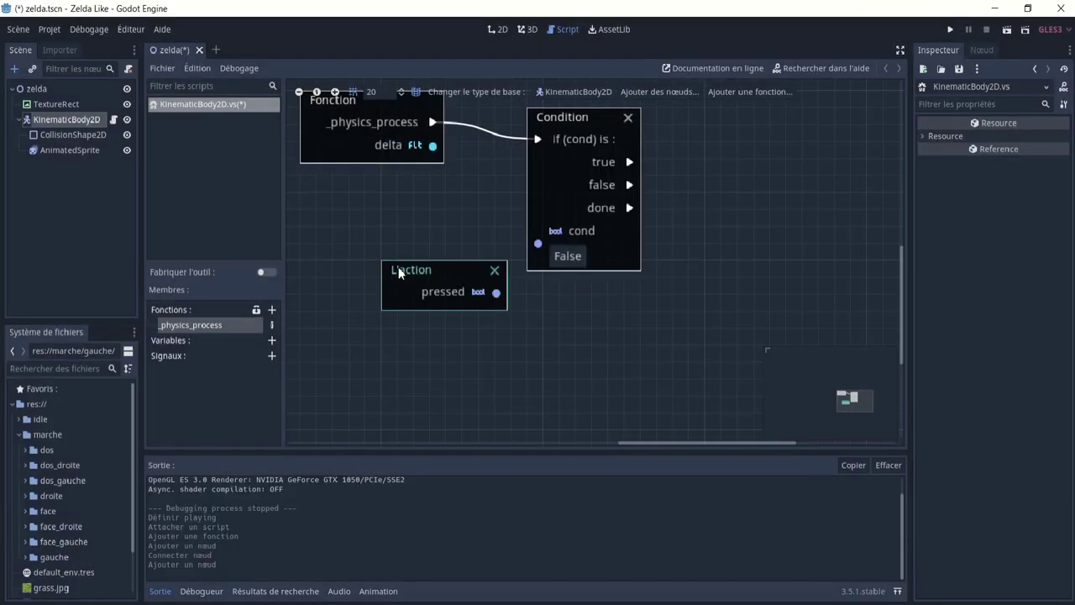
click(342, 290)
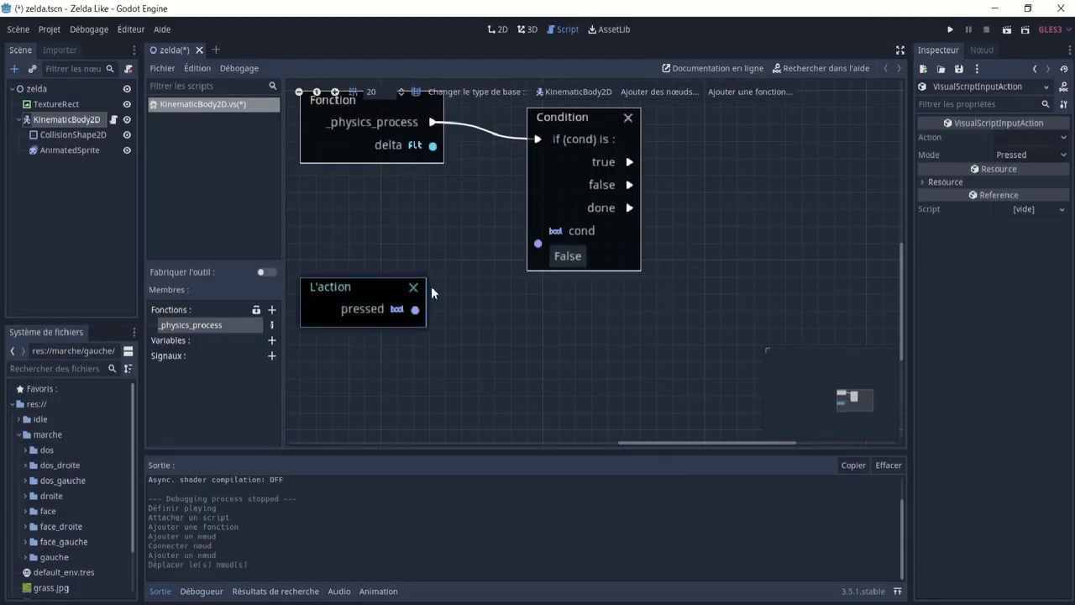
mouse_move(415, 310)
mouse_down()
mouse_move(538, 244)
mouse_move(521, 254)
mouse_up()
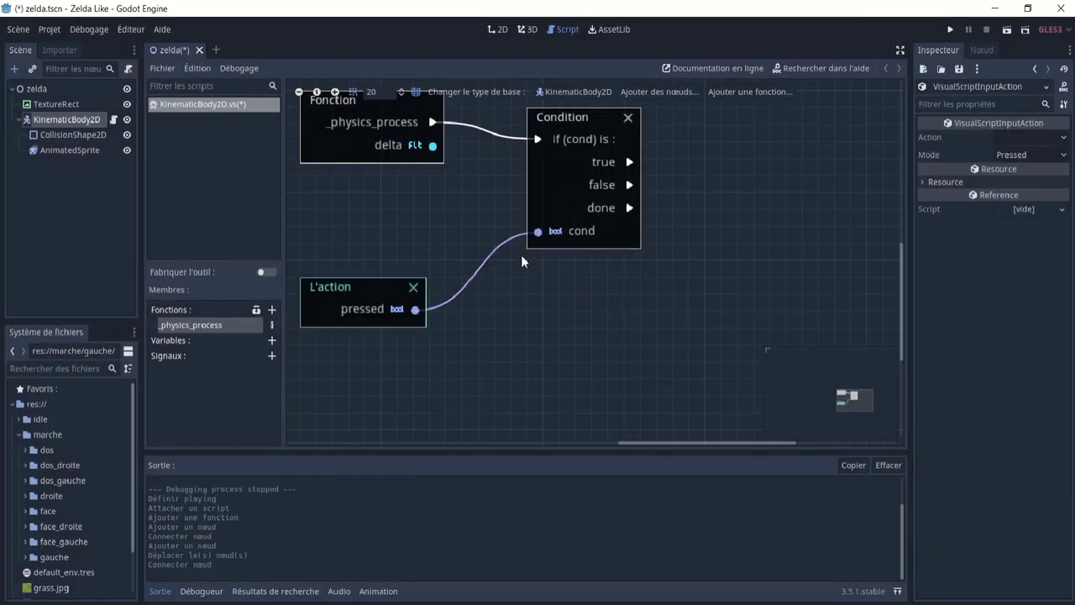
ctrl+scroll(442, 309, down, 2)
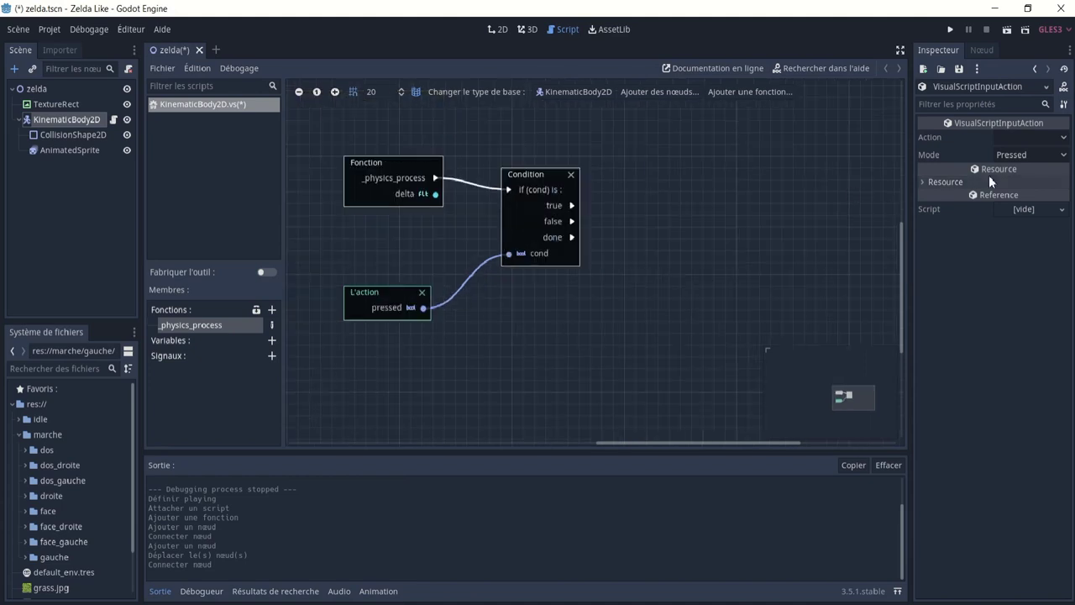
- Make the L'action node check the ui_right input action
click(1024, 137)
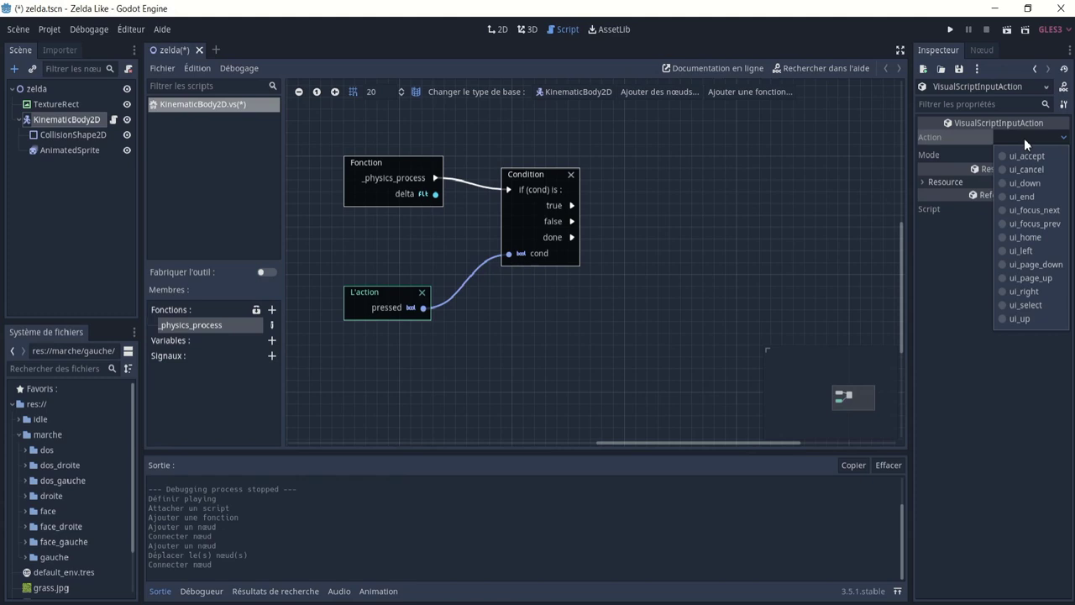
click(1016, 292)
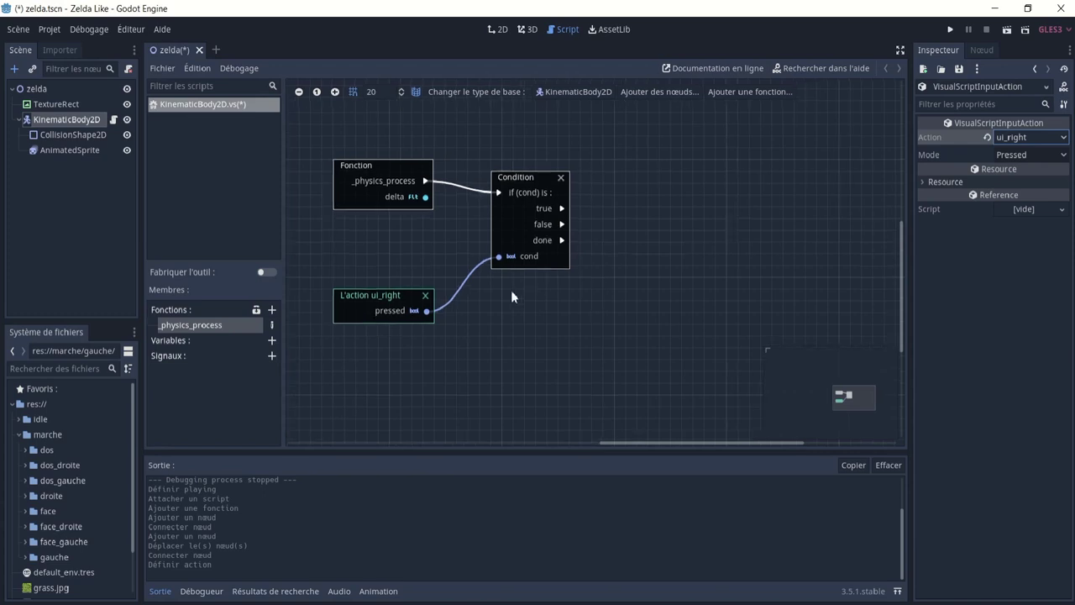
middle_drag(545, 291, 501, 294)
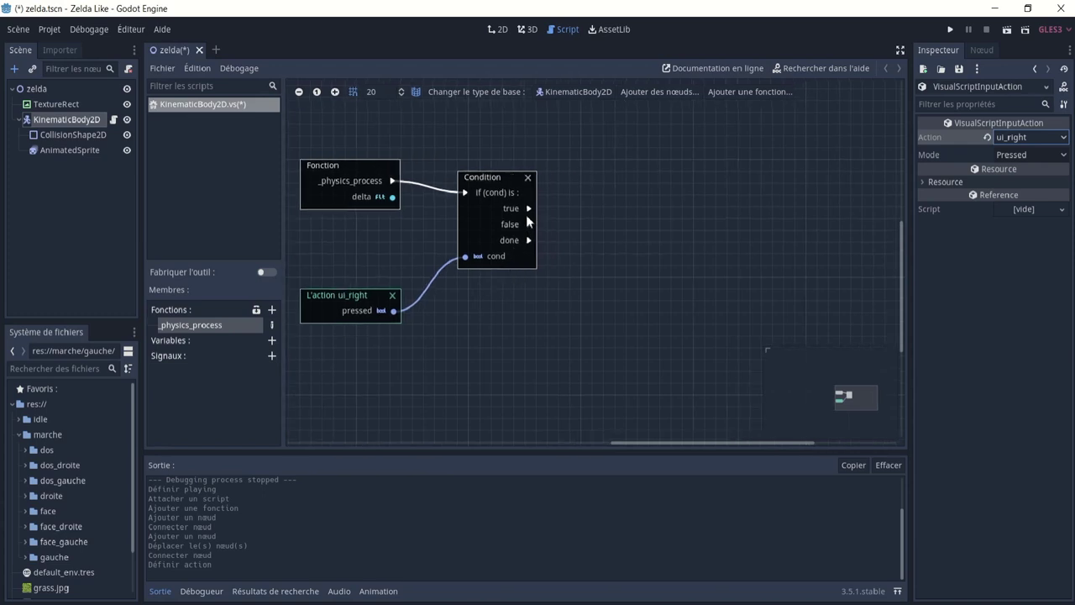
- Connect the Condition's true branch to a move_and_collide call with rel_vec x 0.5
drag(530, 209, 642, 210)
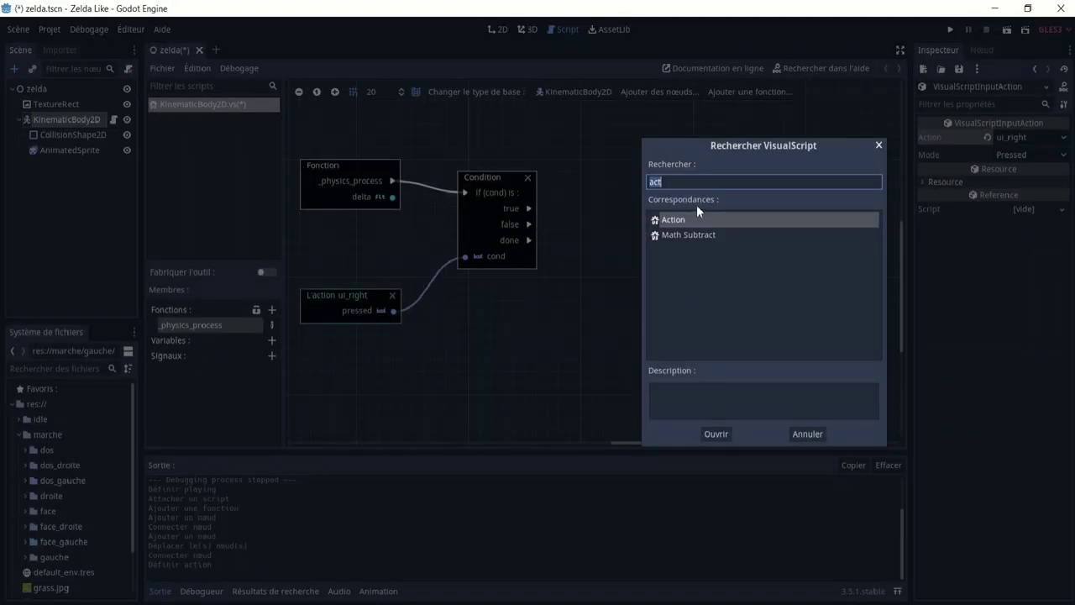
key(BackSpace)
text(move)
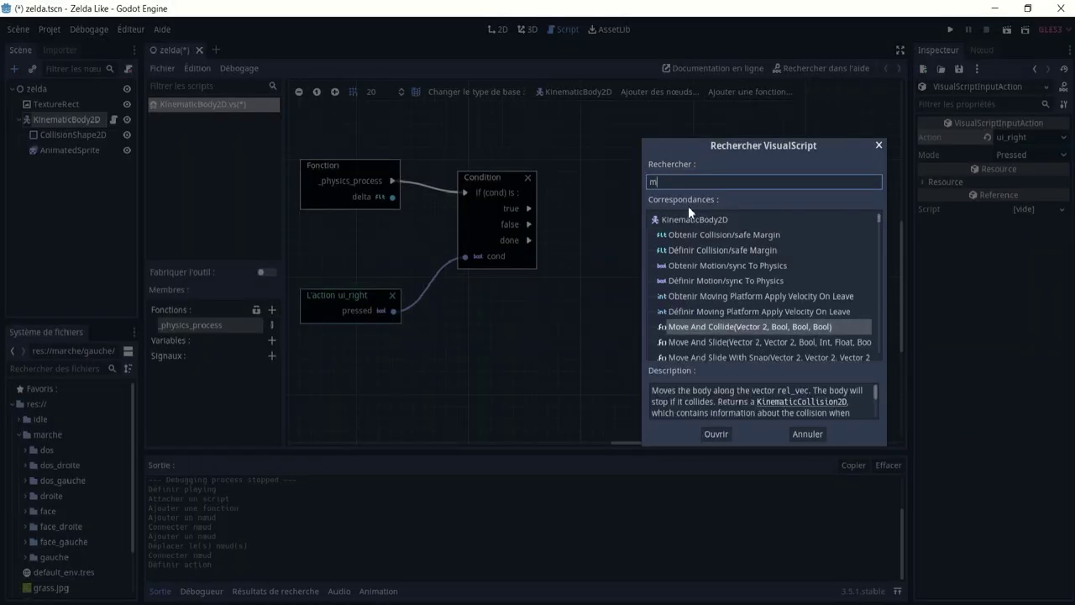
key(Return)
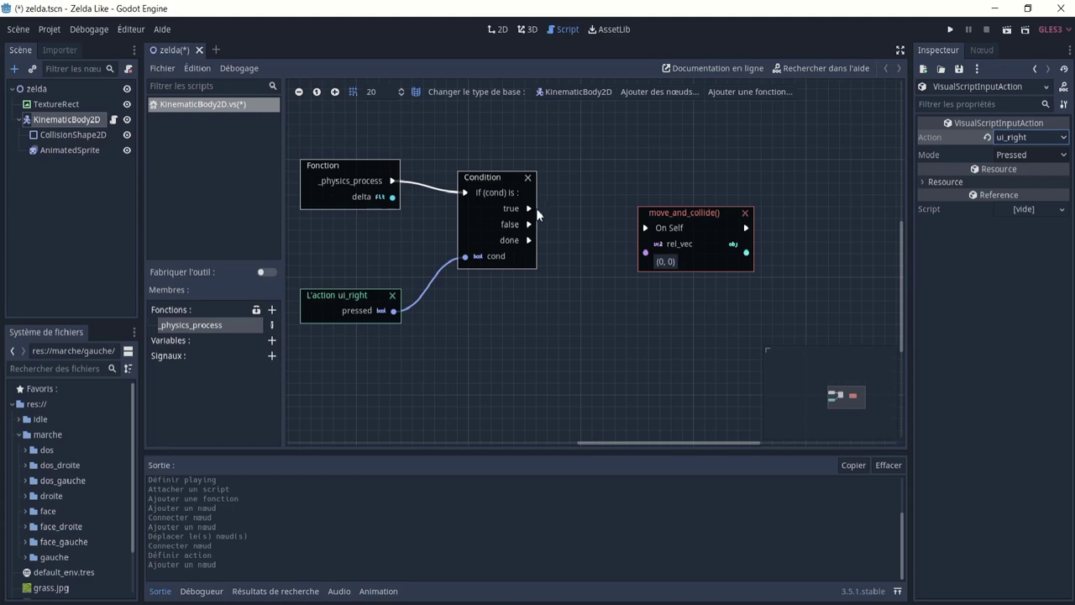
drag(531, 210, 646, 234)
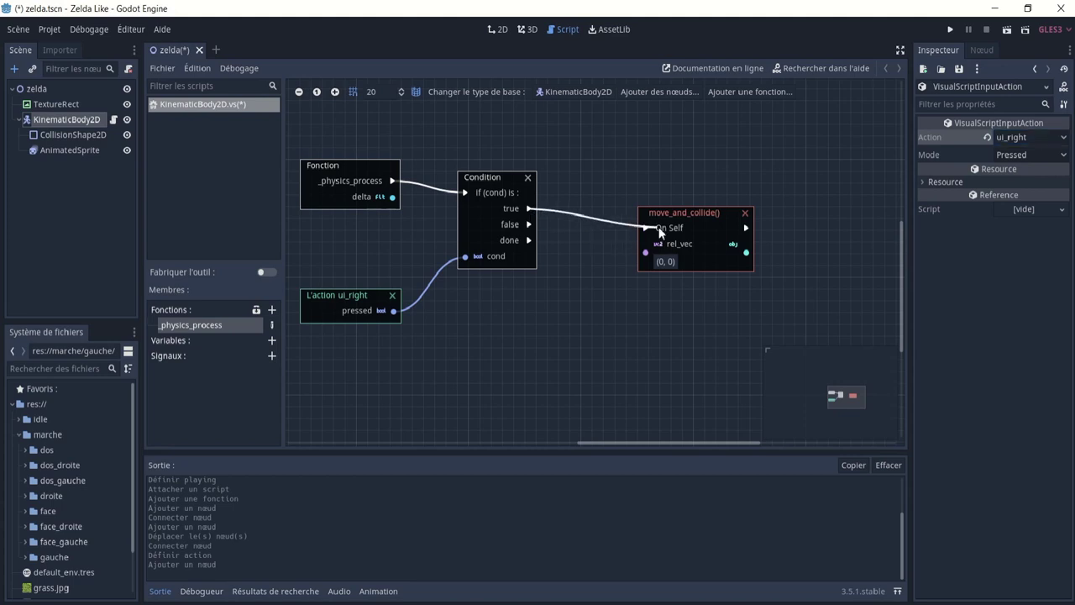
ctrl+scroll(675, 236, down, 5)
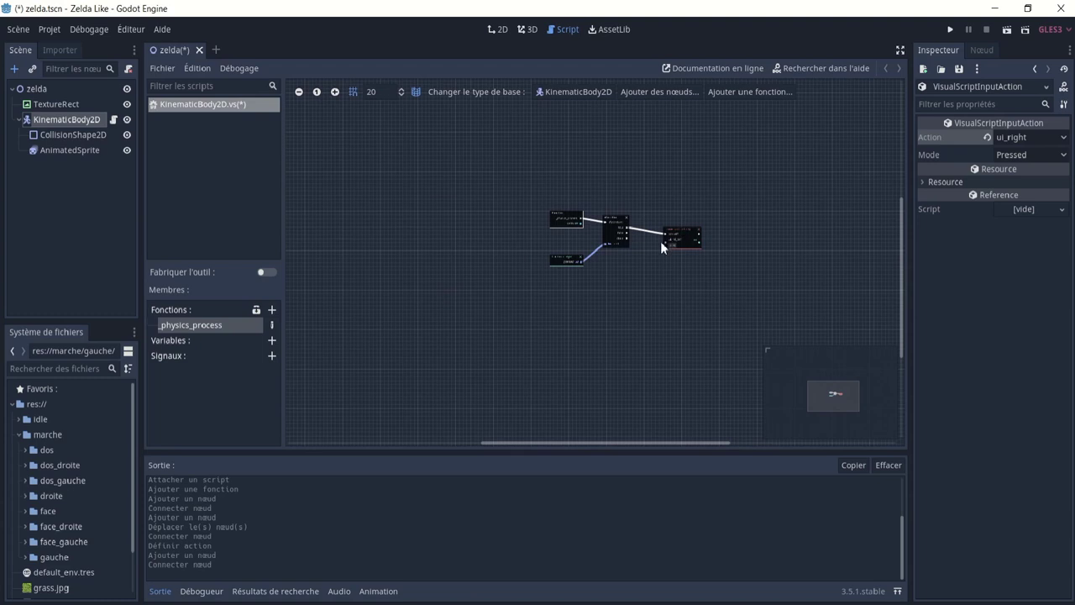
ctrl+scroll(660, 241, up, 1)
ctrl+scroll(627, 246, up, 4)
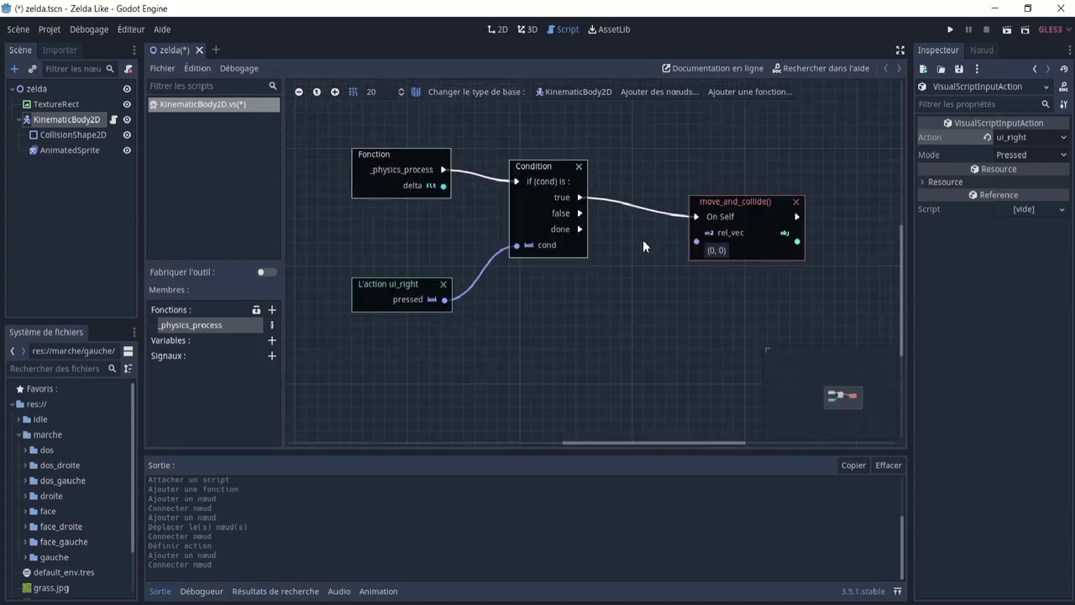
click(712, 249)
text(0.)
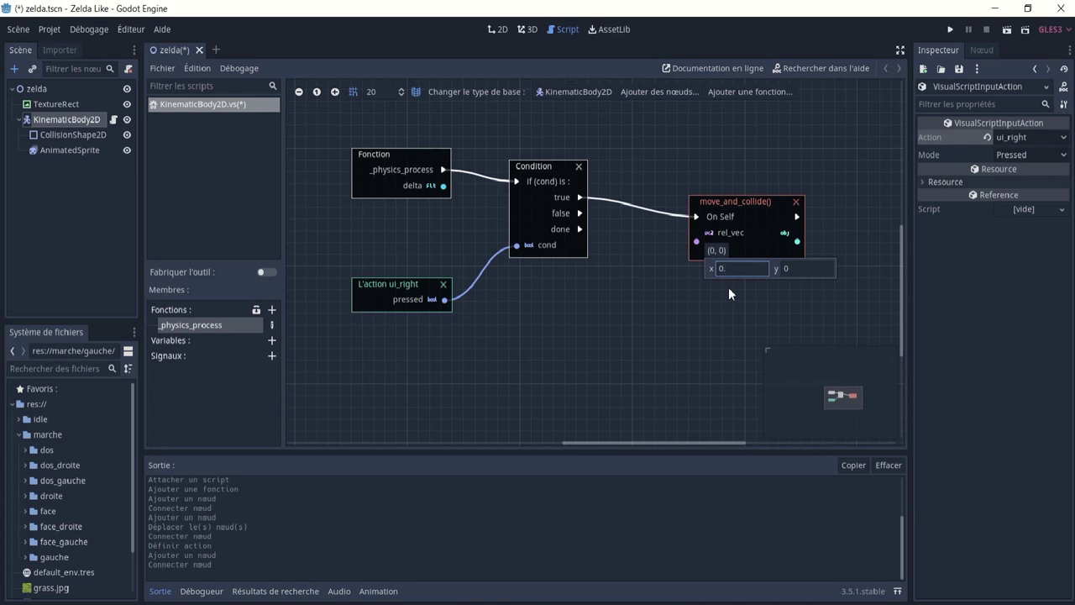
text(5)
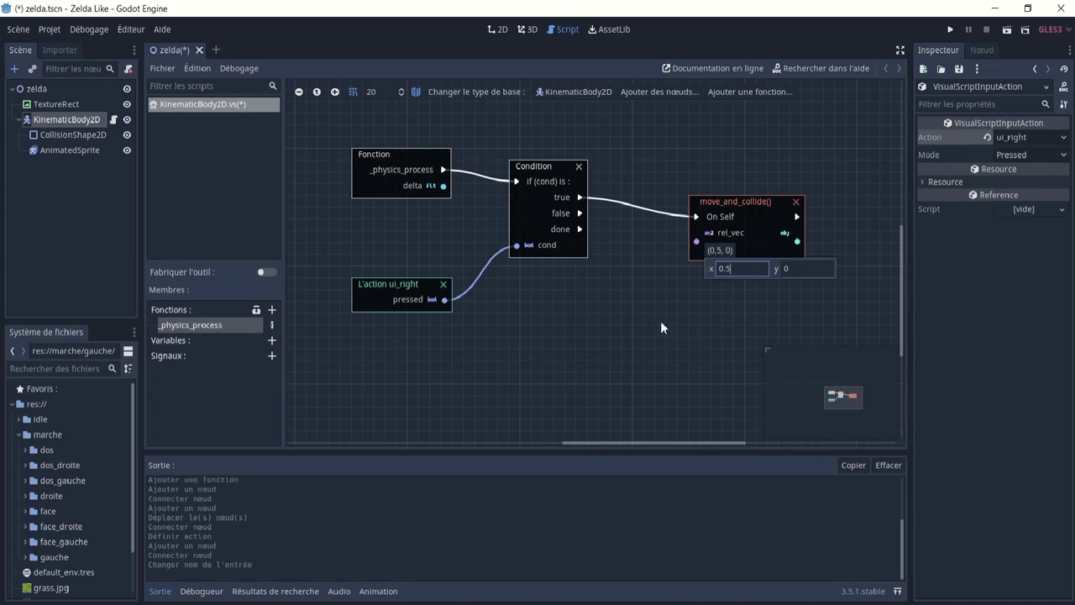
- Save the scene and switch back to the 2D view
click(19, 32)
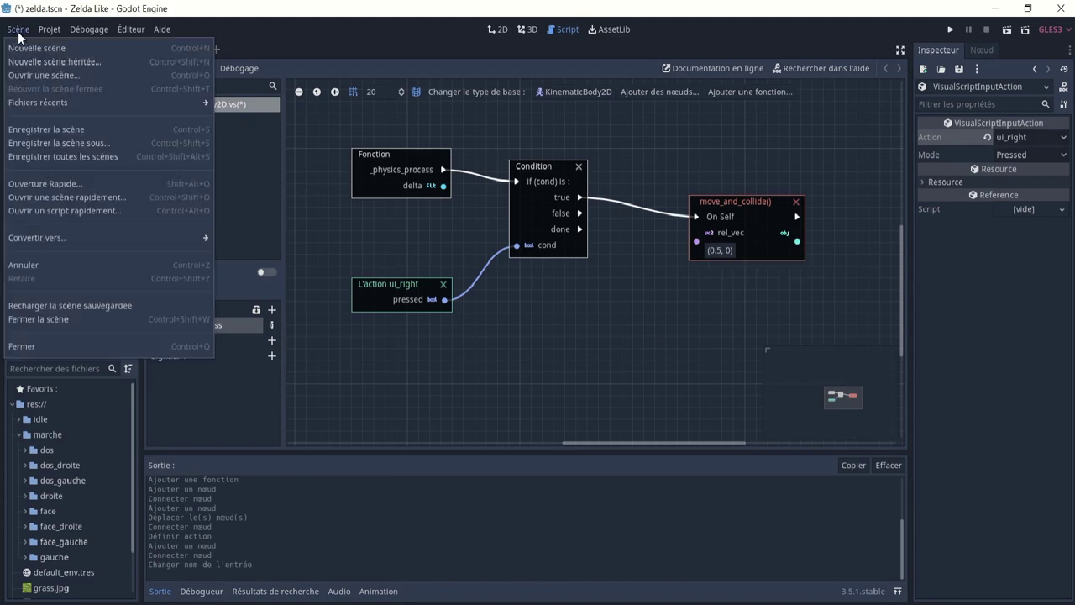
click(45, 131)
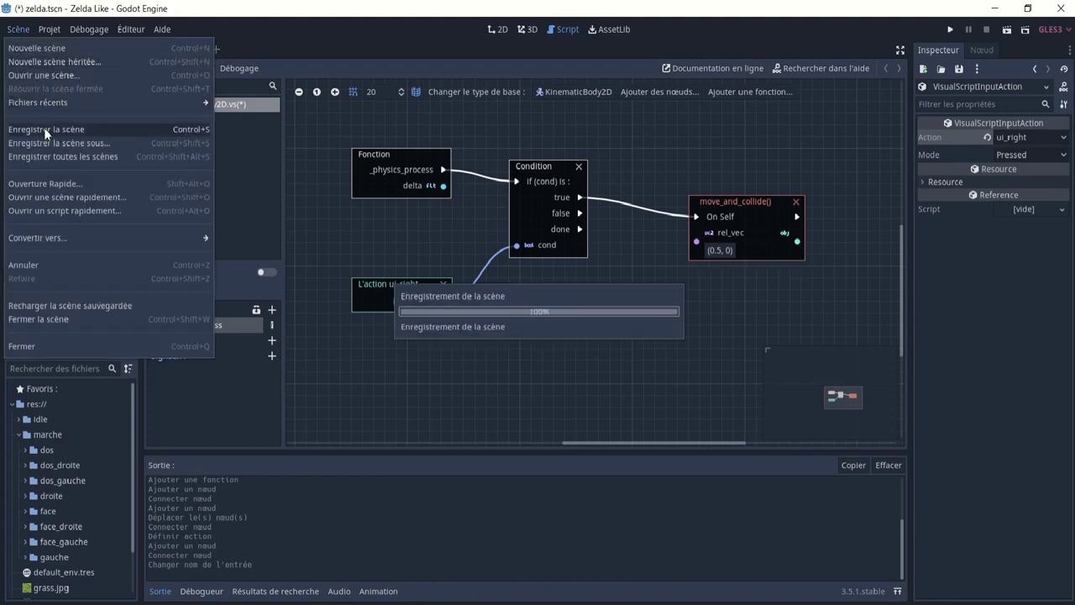
click(494, 28)
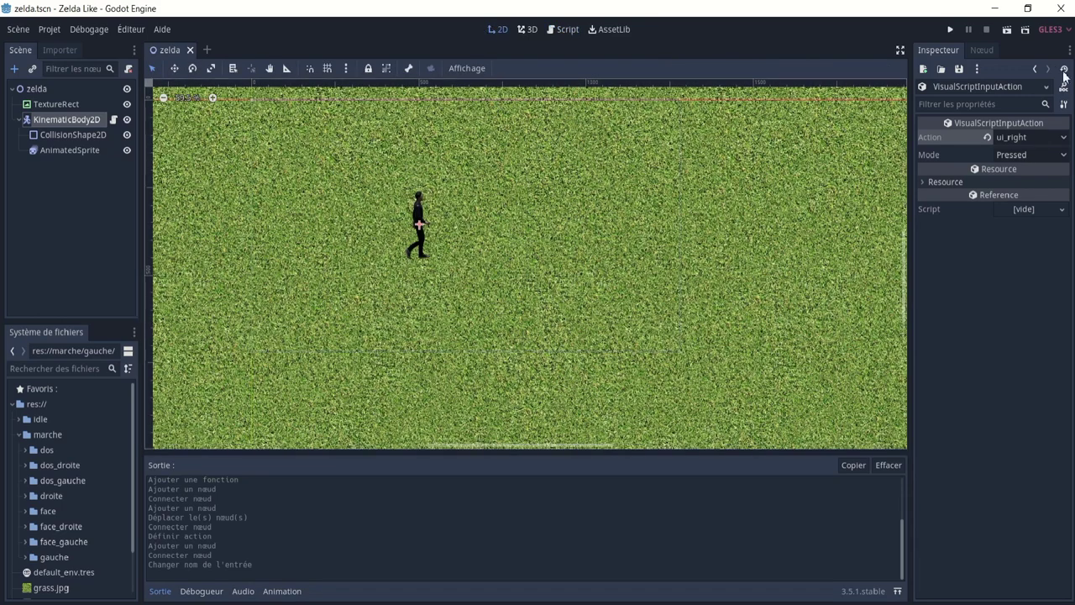
- Run the scene, move the character right with the arrow key, then close the game
click(1006, 30)
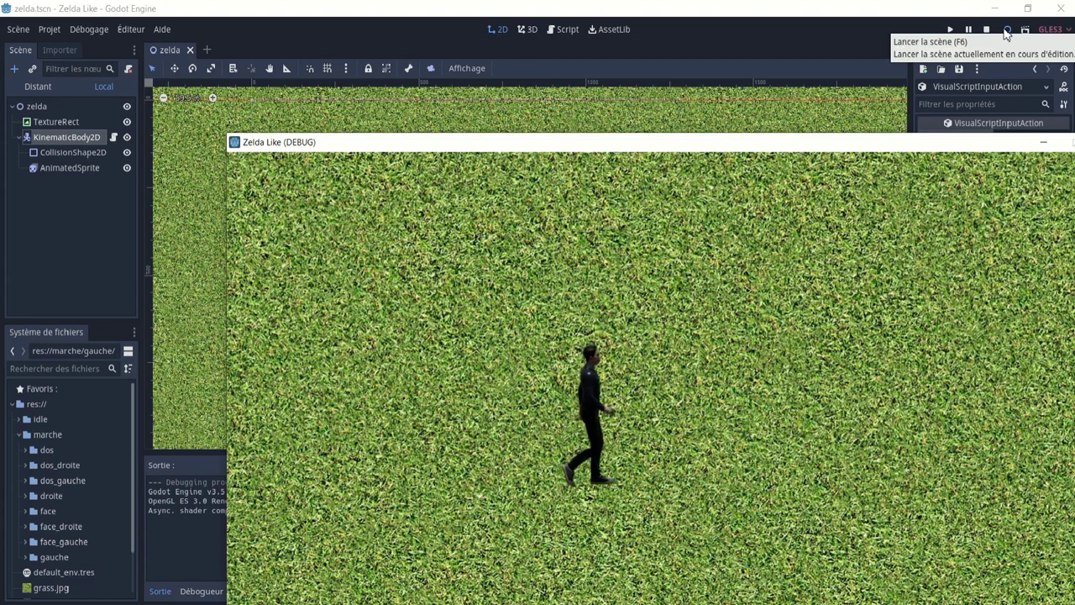
key(Right)
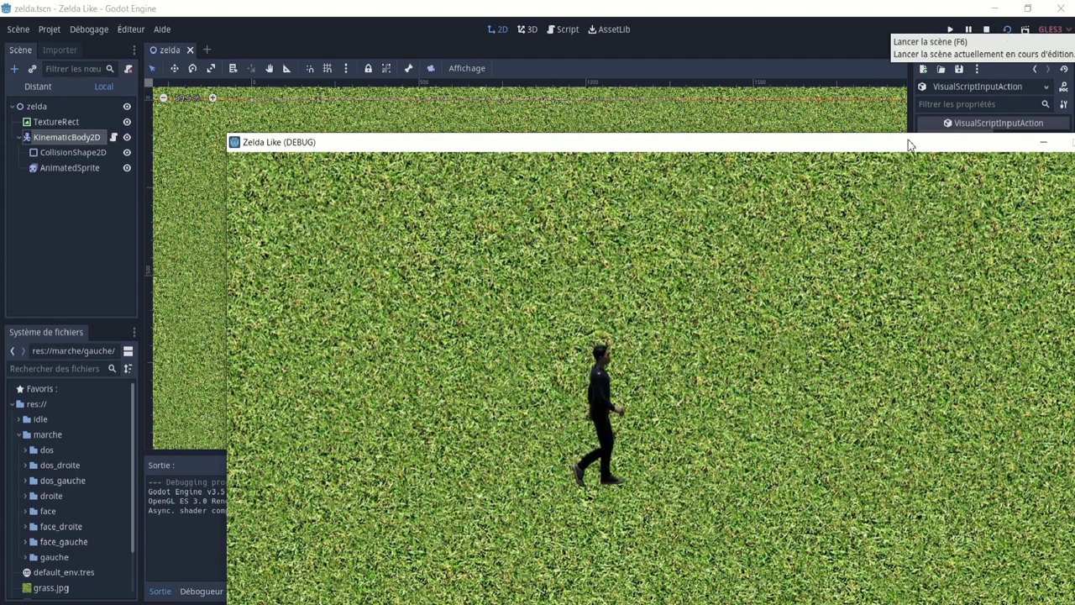
drag(907, 141, 893, 110)
click(925, 125)
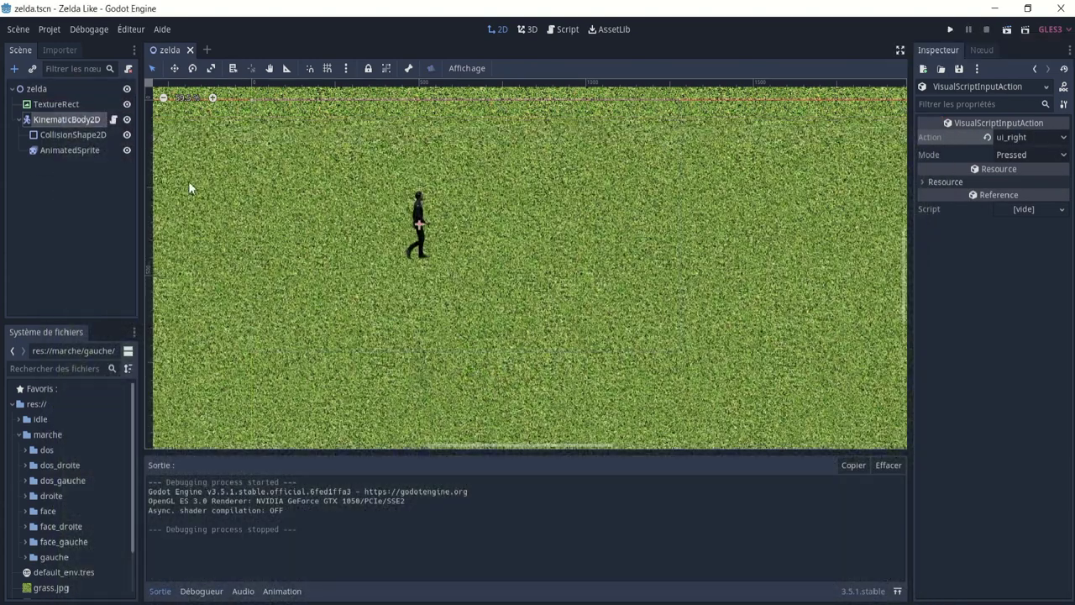
click(114, 123)
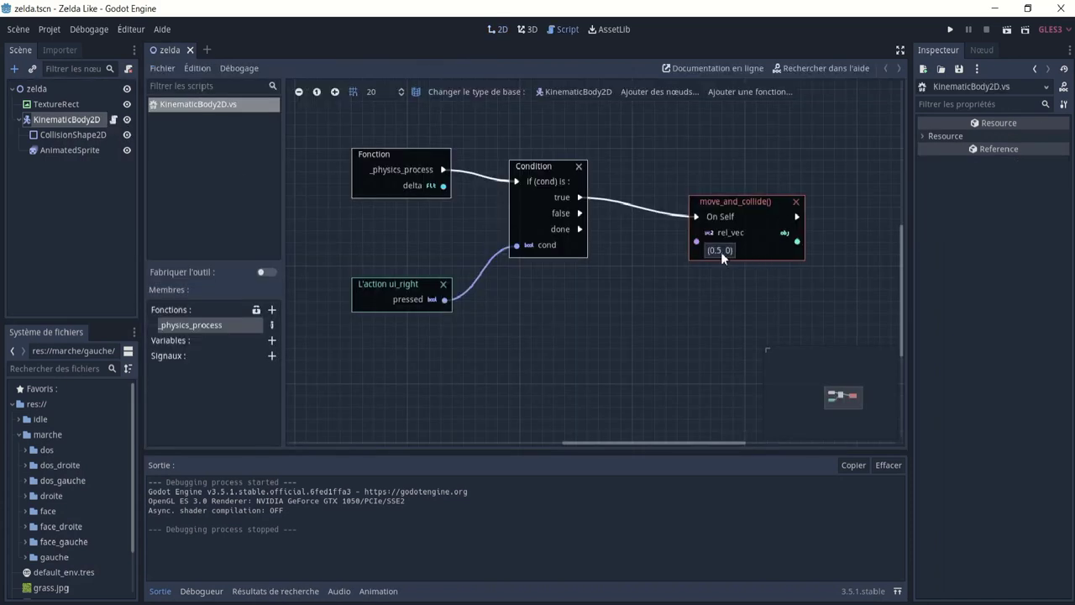
- Change the move_and_collide rel_vec to (1, 0)
click(721, 251)
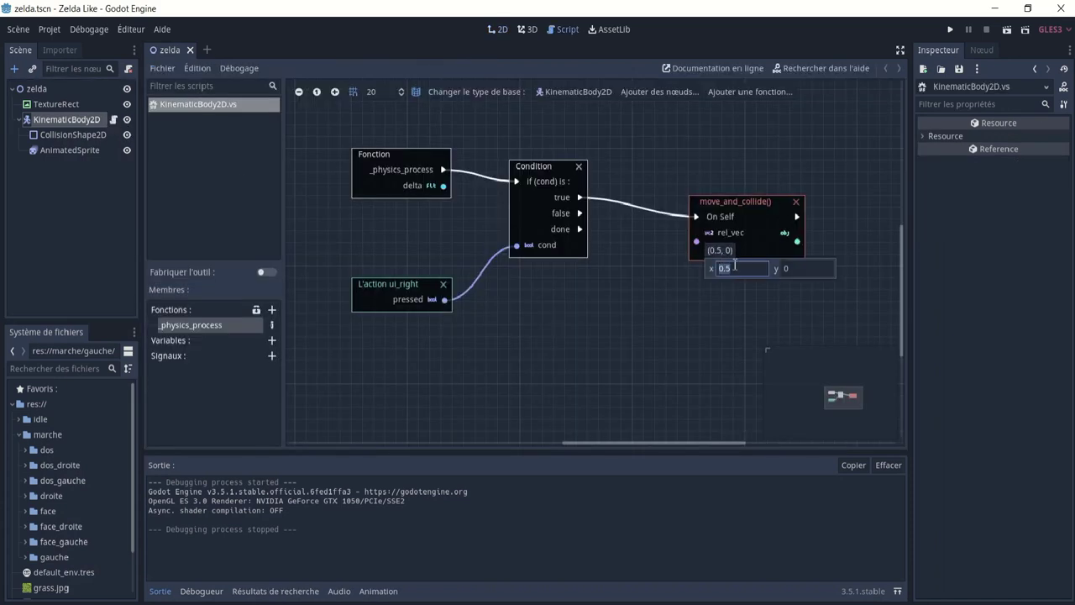
text(1)
key(Return)
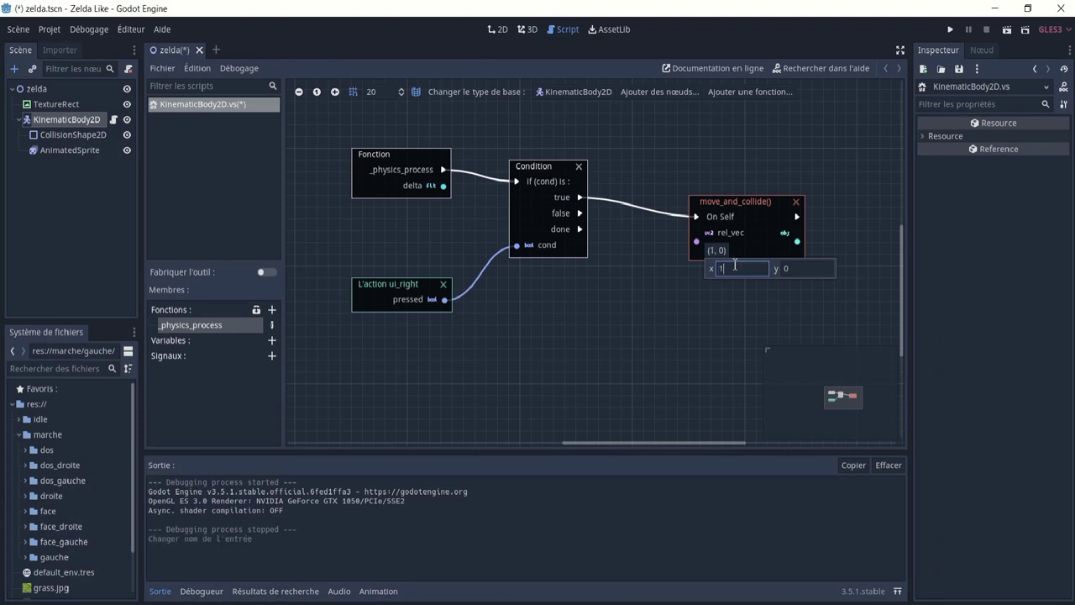
click(688, 312)
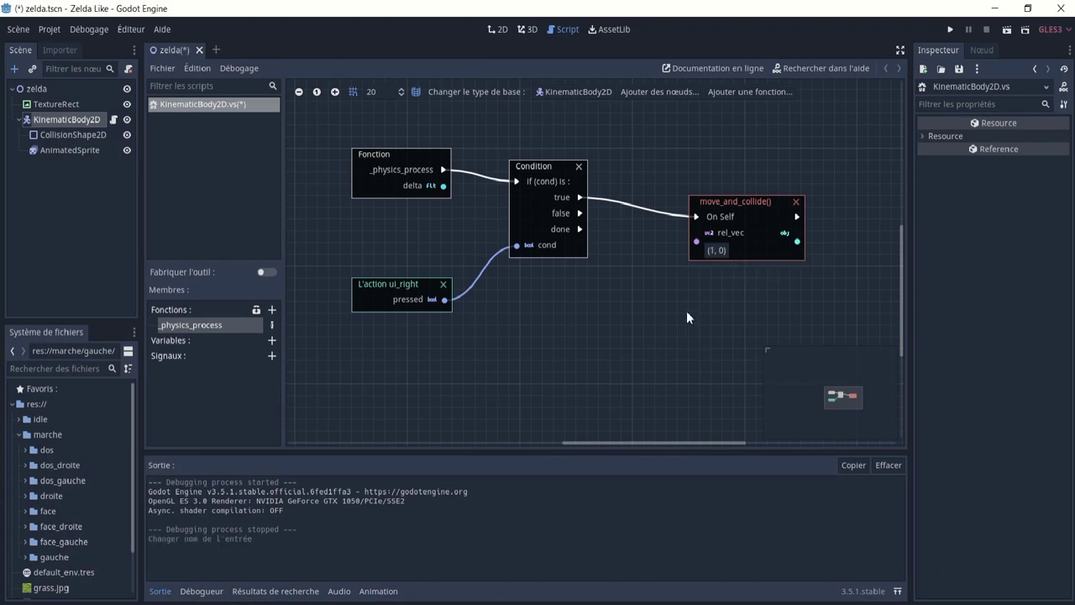
- Save and rerun the scene to test the faster walk, then close the game
click(1006, 30)
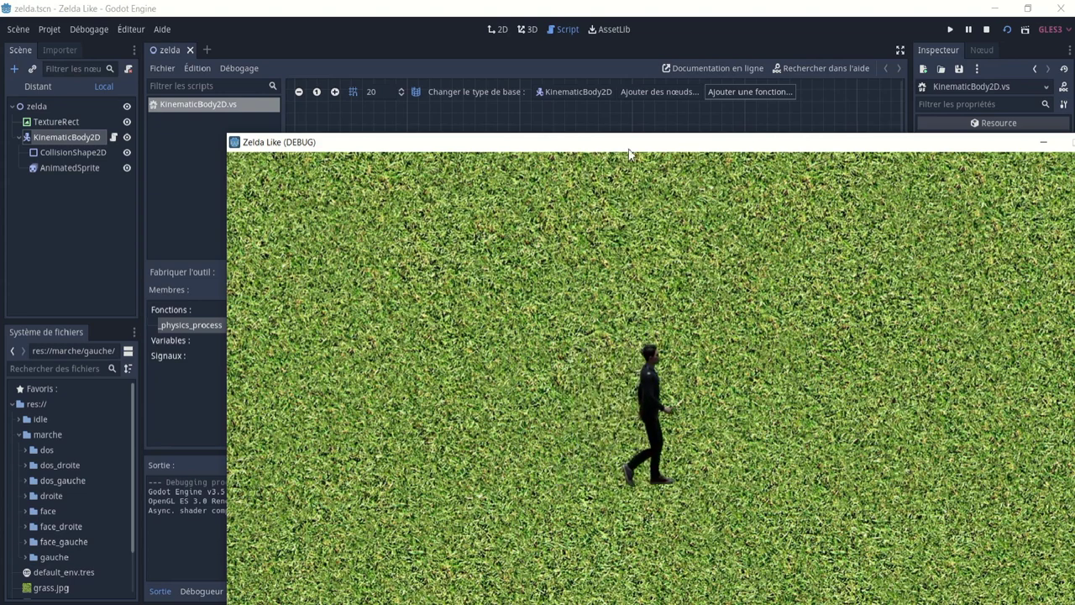
drag(687, 142, 351, 130)
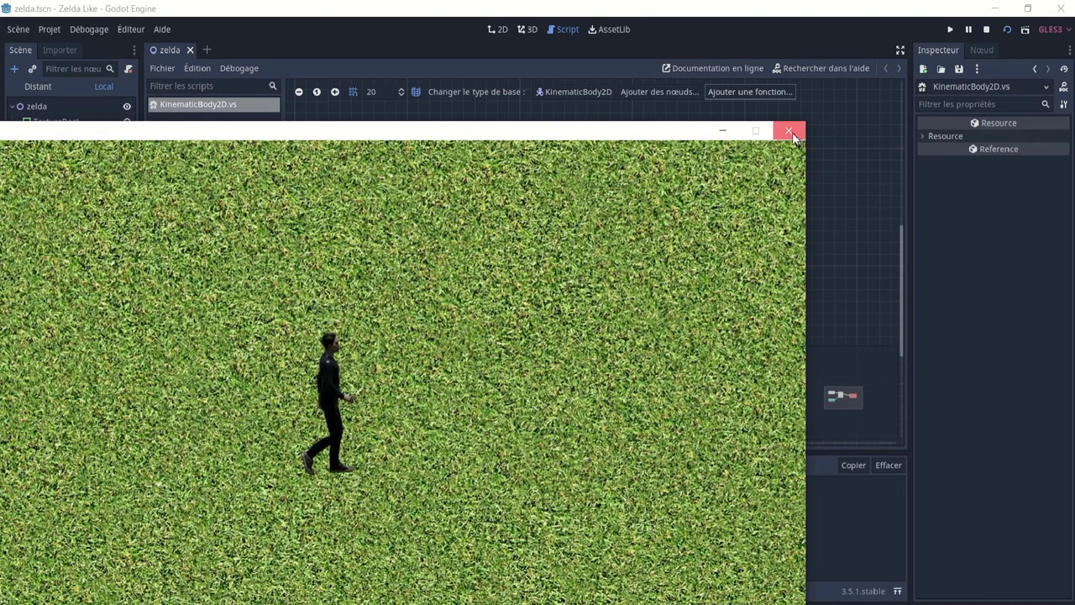
click(789, 131)
scroll(588, 260, down, 3)
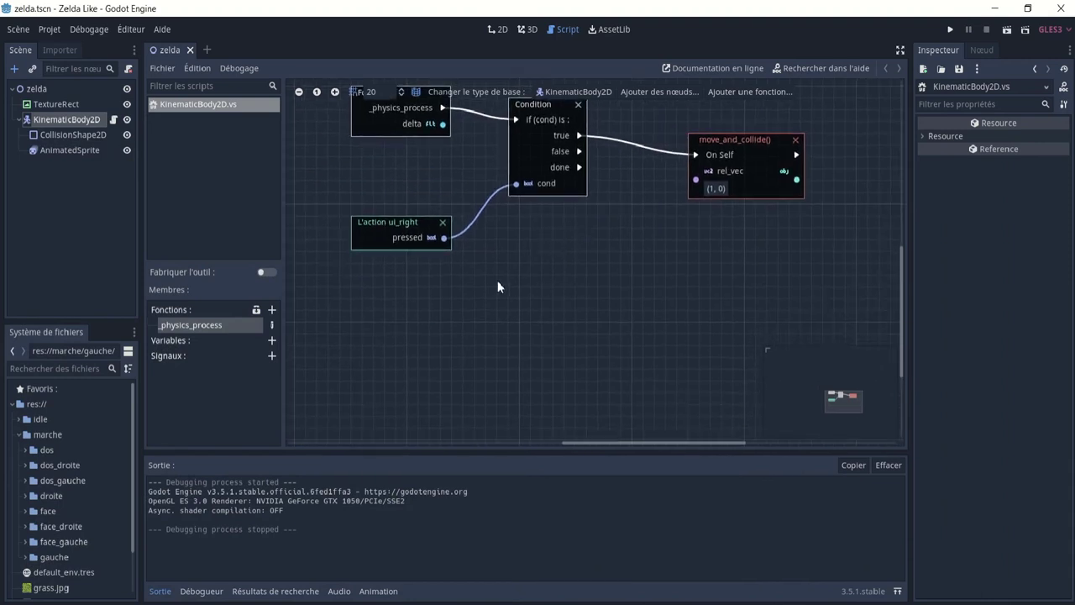
- Add a second Condition node chained from the first Condition's done output
scroll(491, 287, up, 1)
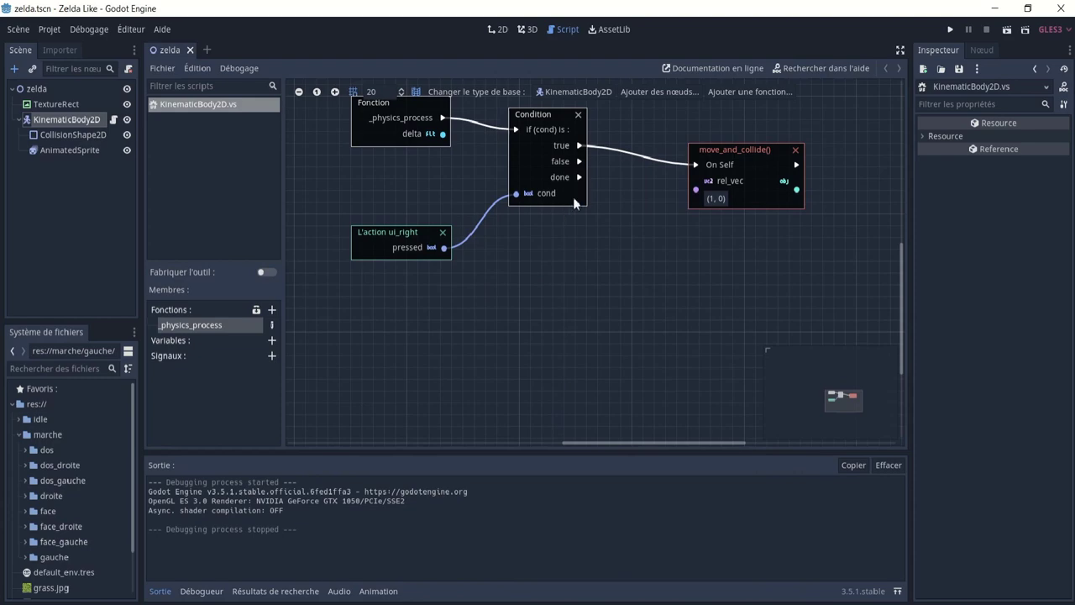
drag(619, 252, 629, 279)
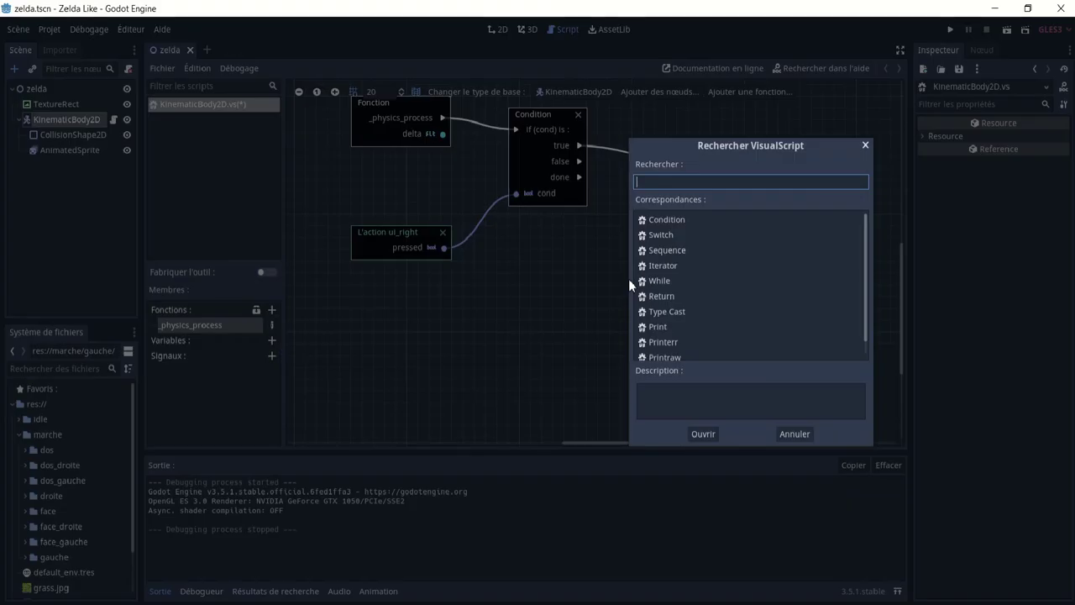
click(670, 220)
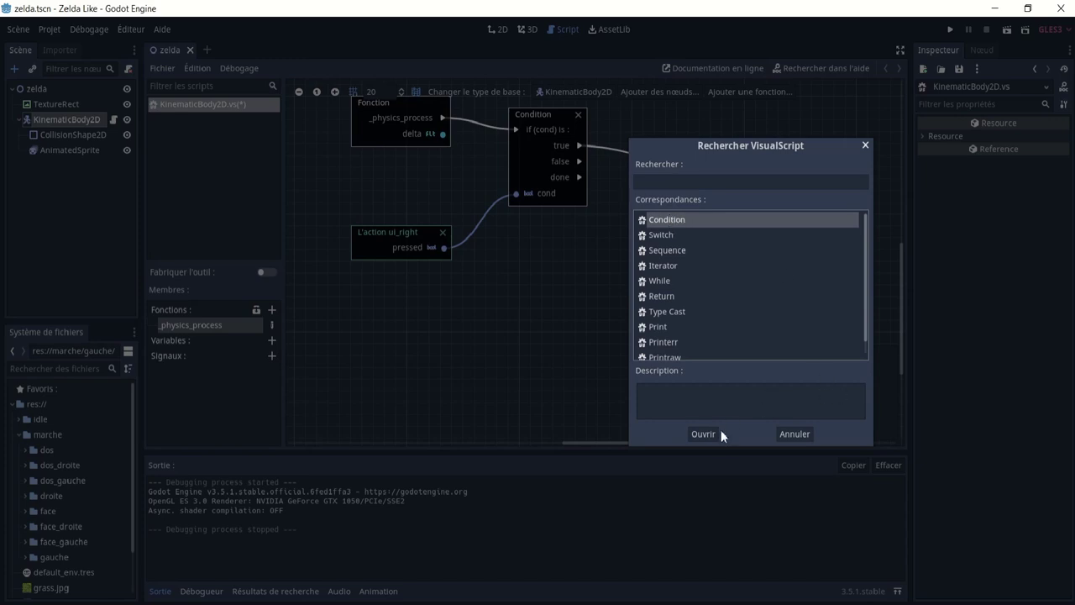
click(714, 432)
scroll(492, 310, down, 1)
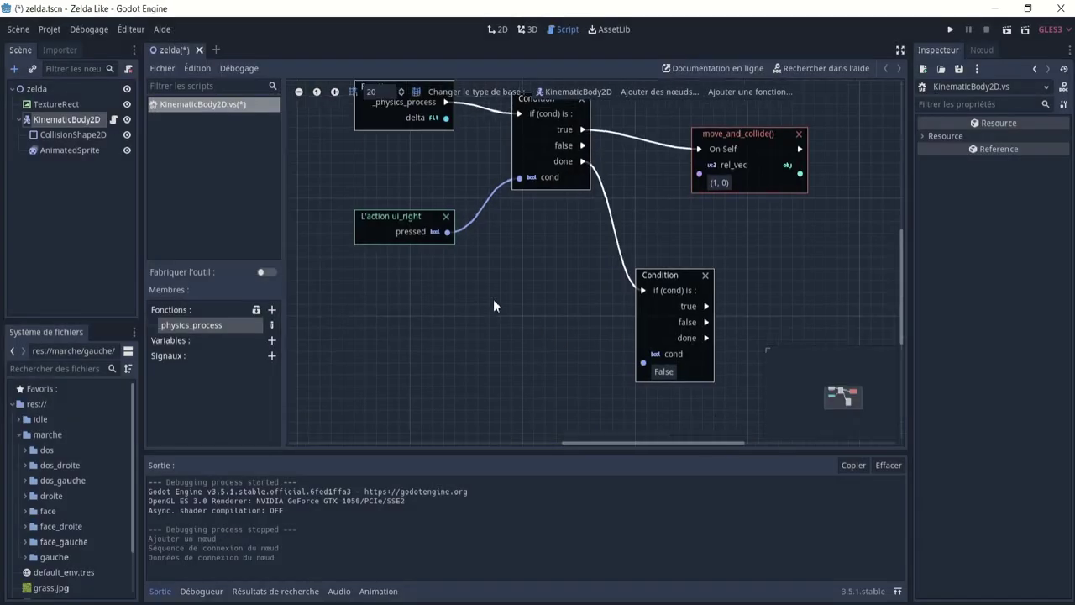
ctrl+scroll(460, 253, down, 2)
ctrl+scroll(505, 304, up, 2)
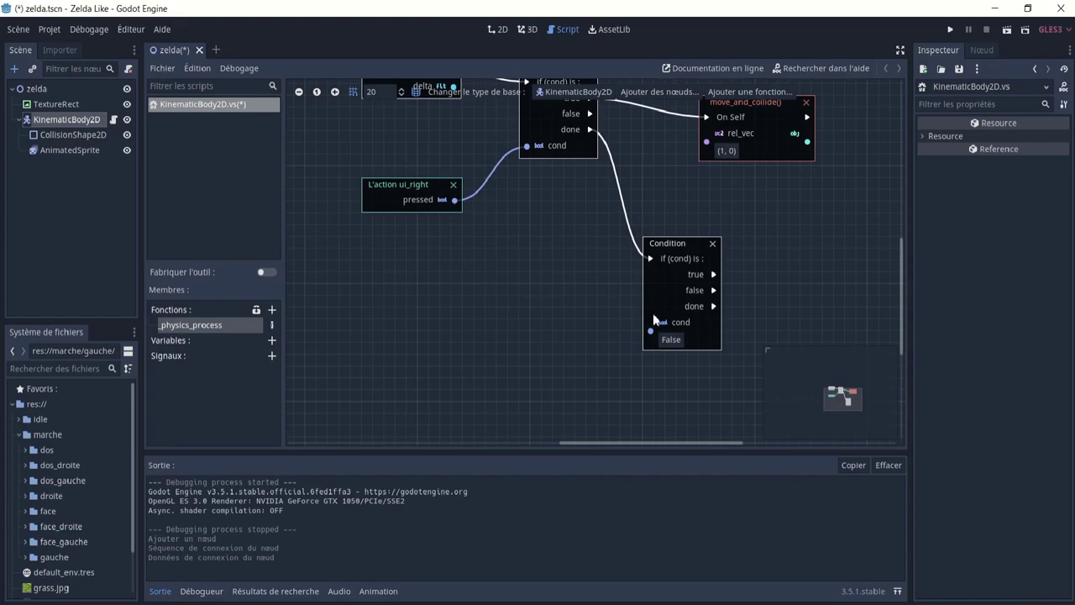
- Add an L'action node checking ui_left, wired into the second Condition
right_click(375, 326)
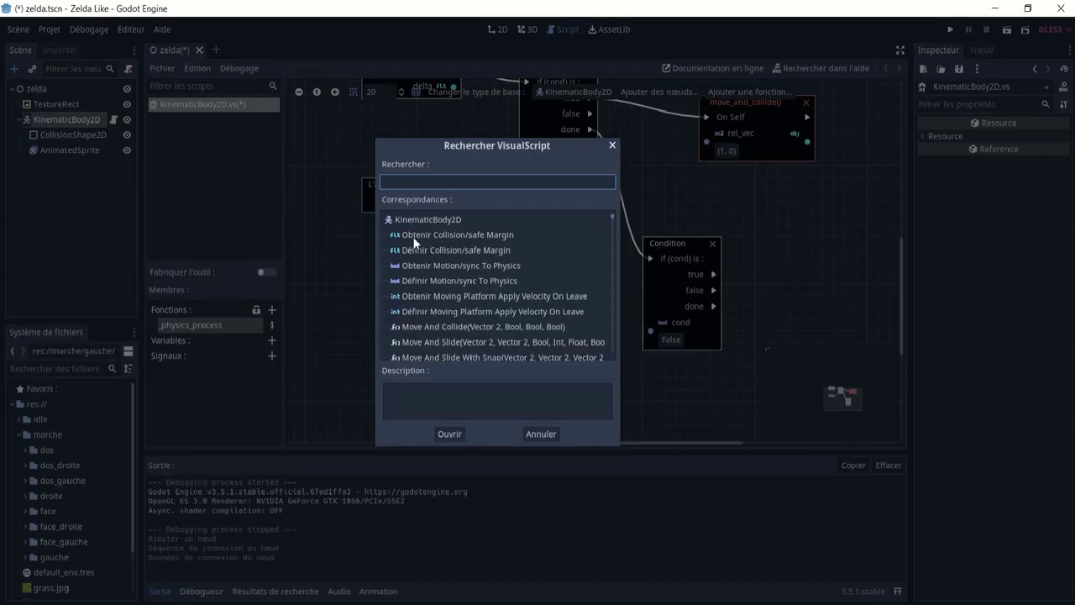
text(action)
key(Return)
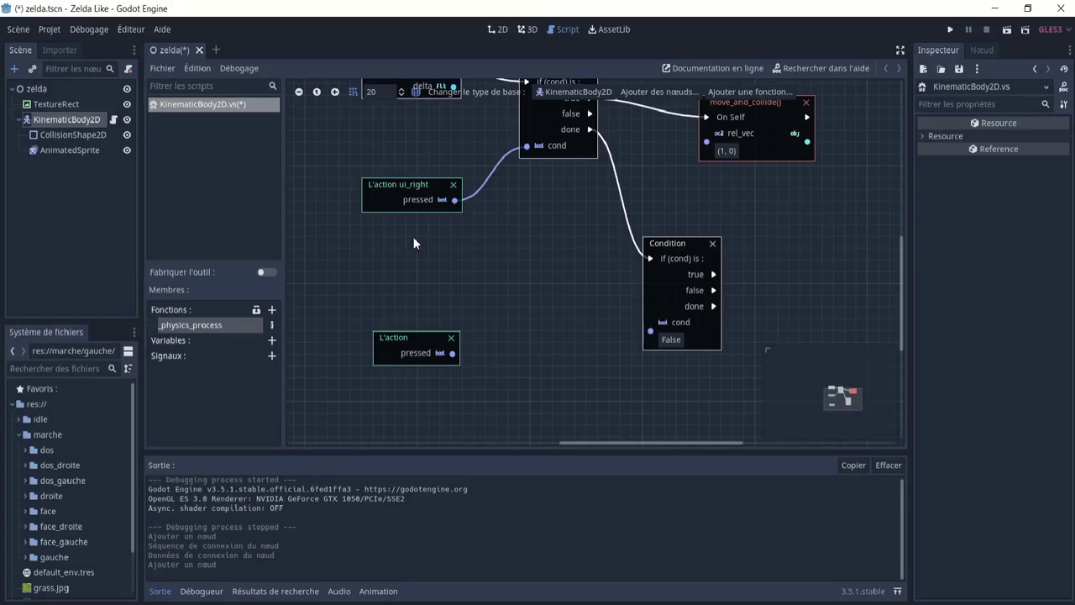
drag(453, 352, 634, 332)
click(428, 353)
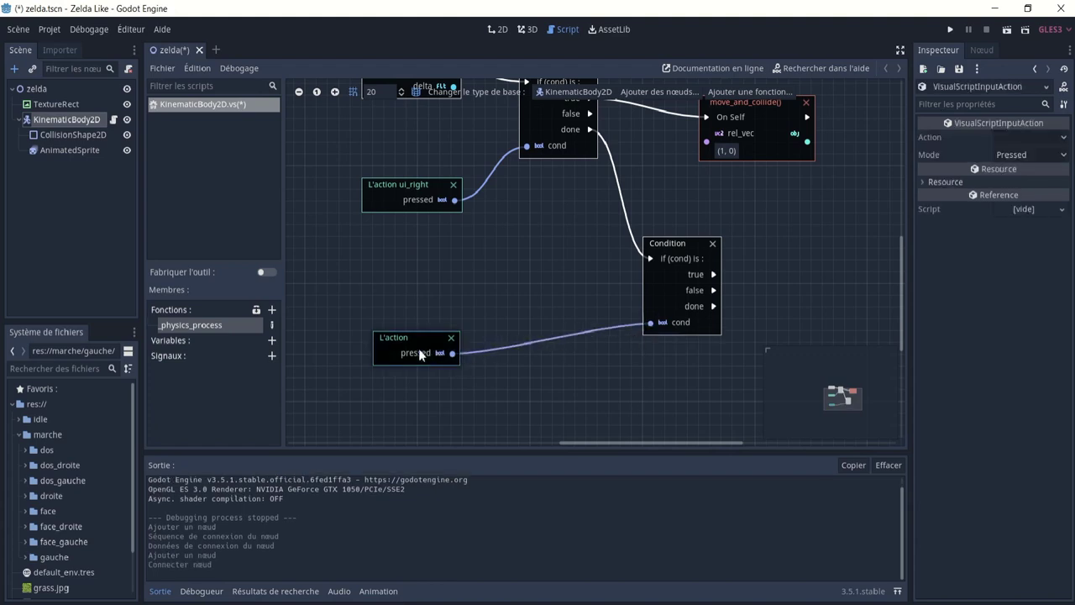
click(1038, 139)
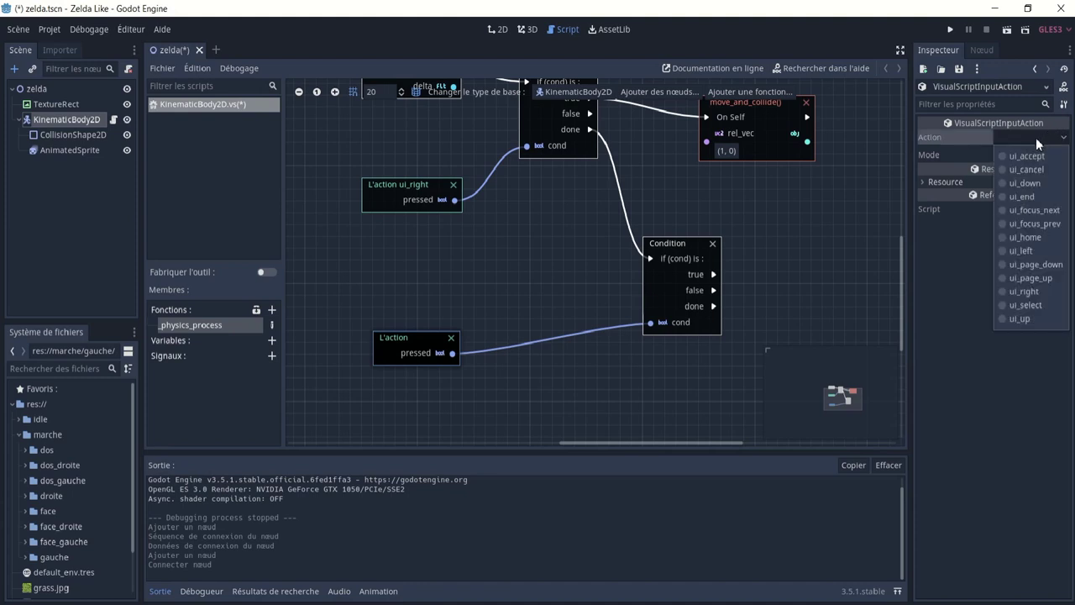
click(1030, 250)
- Paste a copy of move_and_collide and connect the second Condition's true branch to it
middle_drag(581, 310, 462, 271)
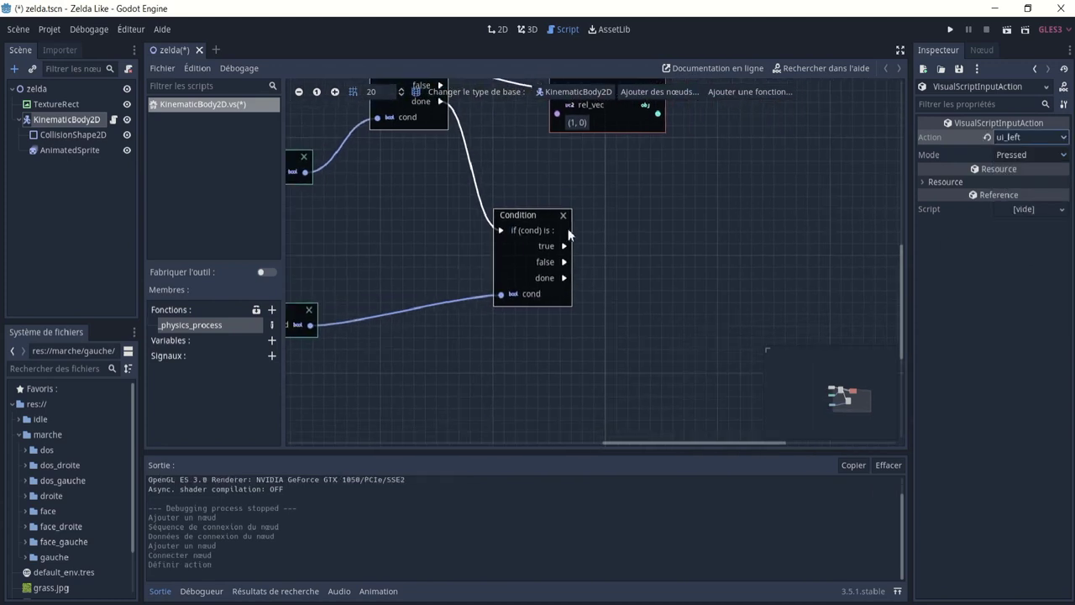
scroll(584, 237, up, 3)
click(593, 130)
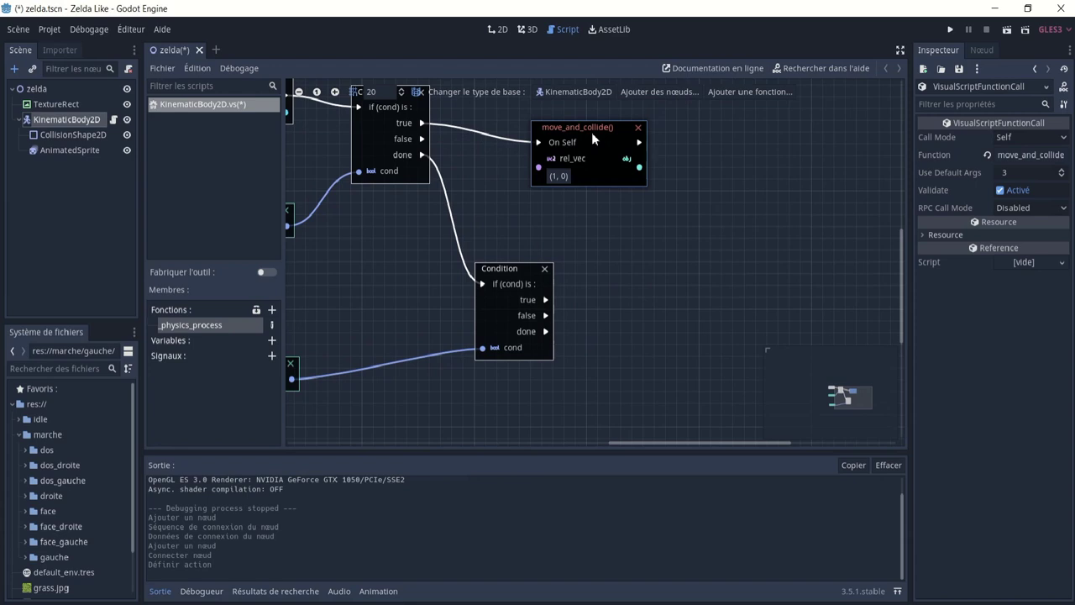
key(ctrl+v)
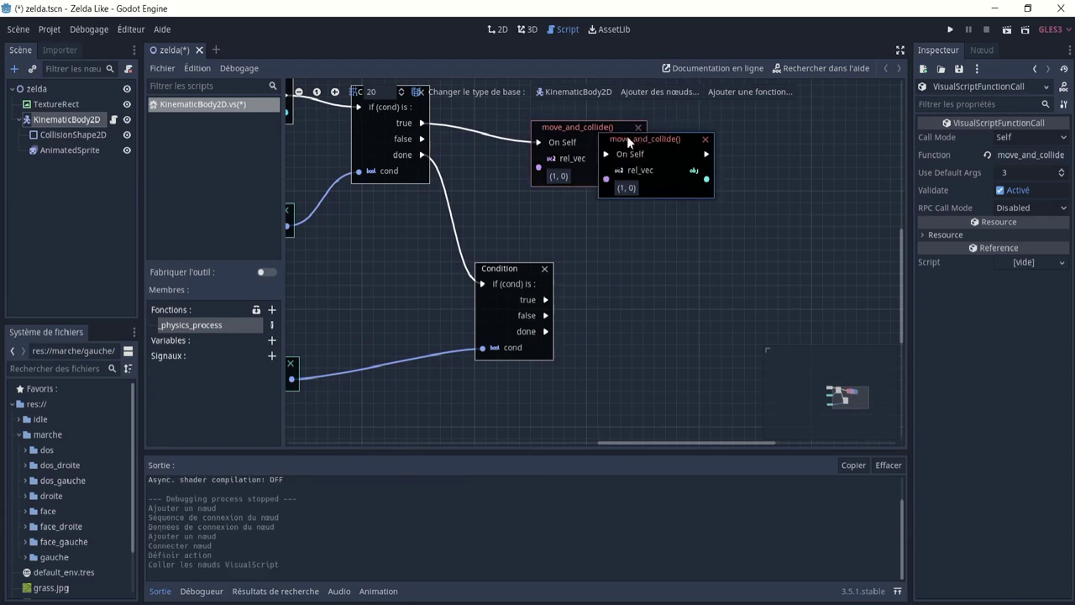
drag(628, 141, 628, 246)
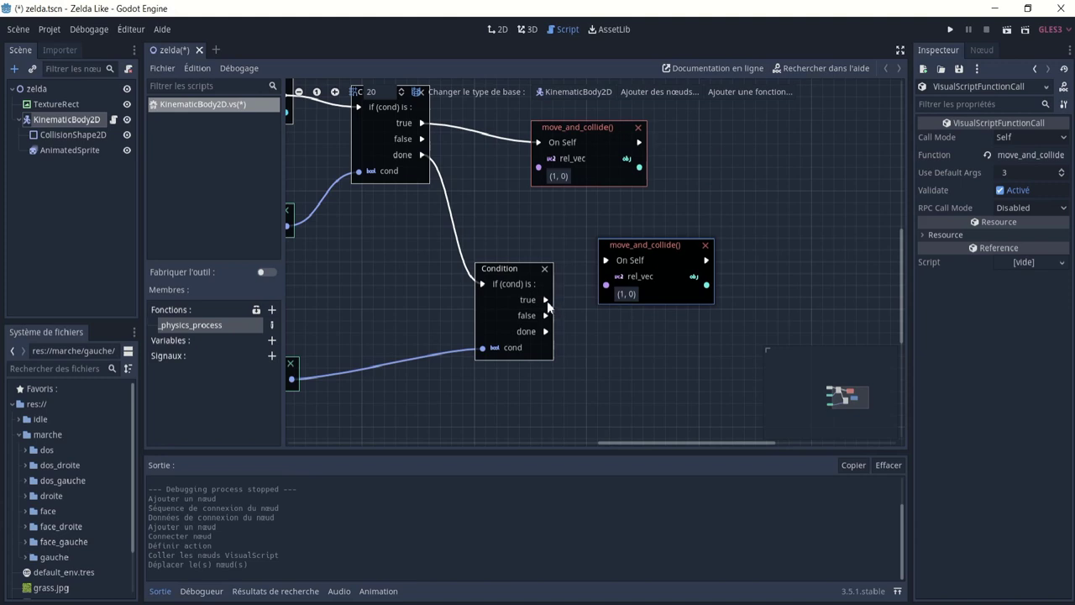
drag(569, 290, 593, 265)
- Set the copied move_and_collide rel_vec to (-1, 0)
click(627, 296)
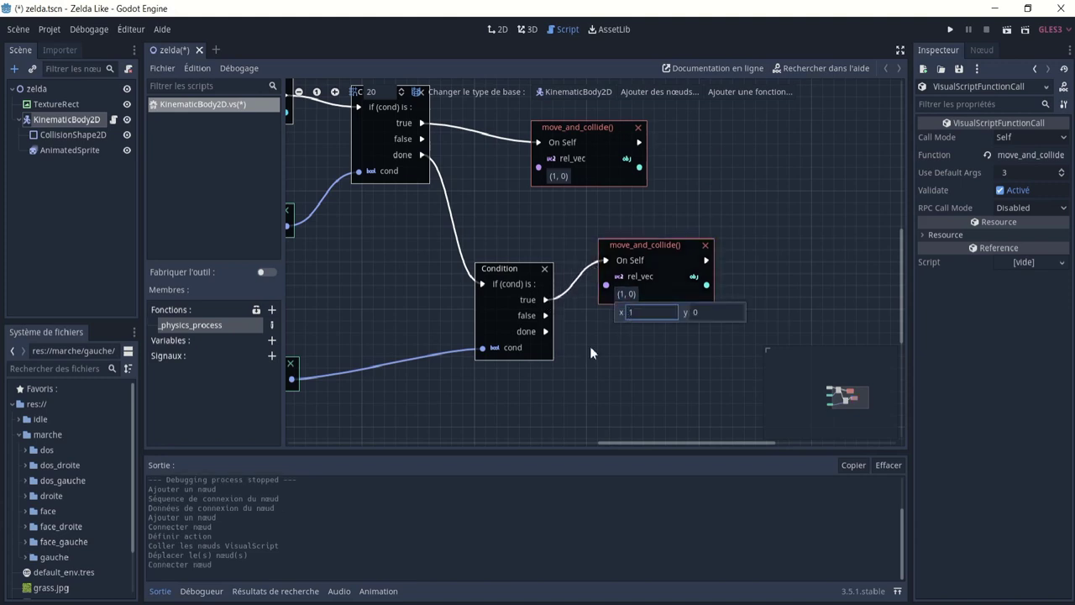
text(-1)
click(645, 348)
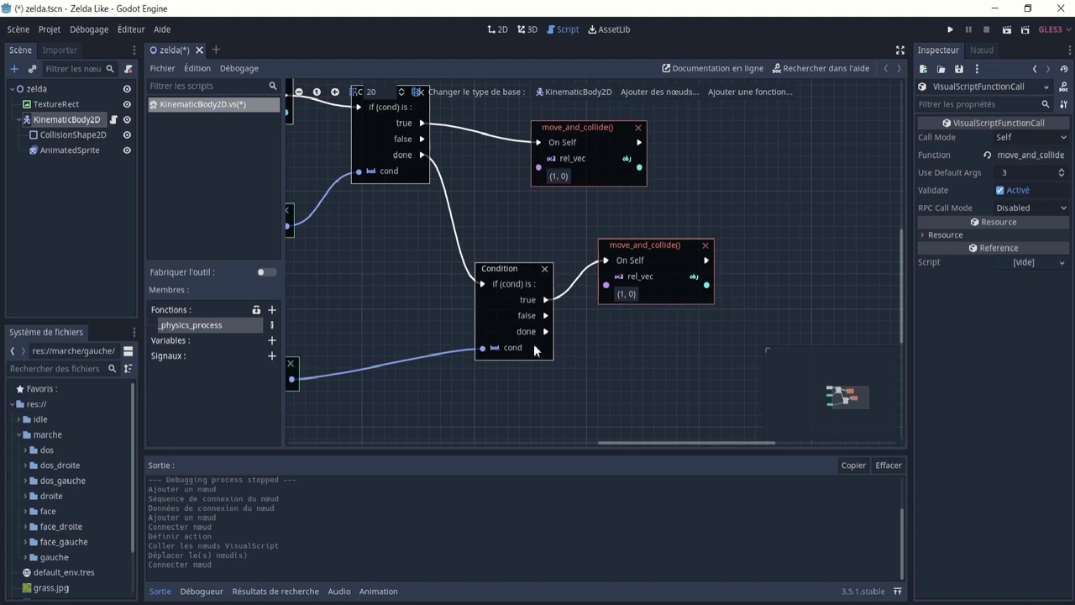
click(622, 295)
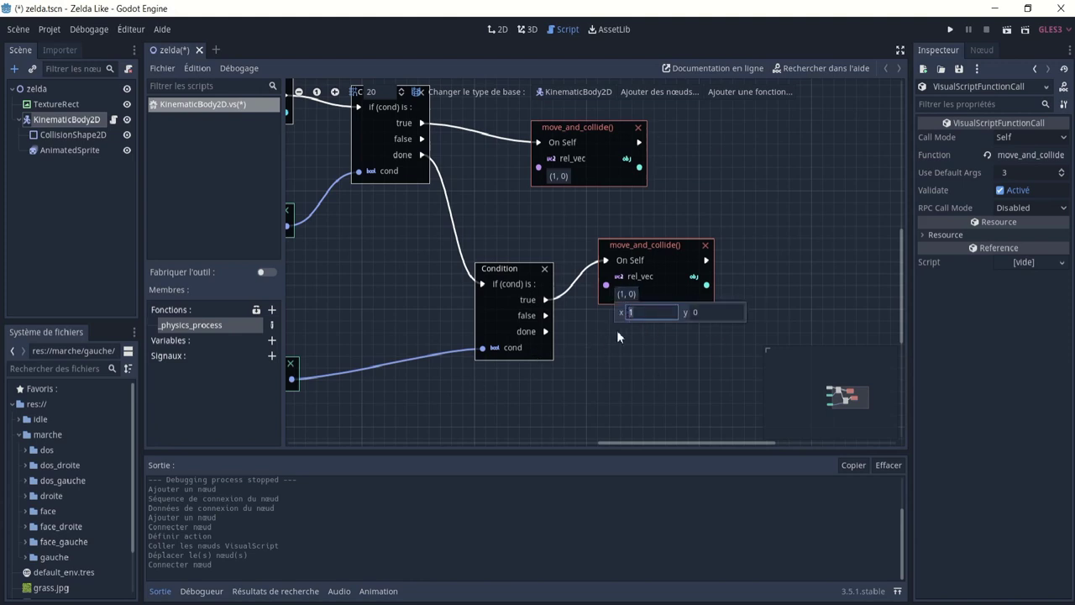
text(-1)
key(Return)
click(632, 438)
ctrl+scroll(630, 345, up, 2)
ctrl+scroll(638, 298, down, 4)
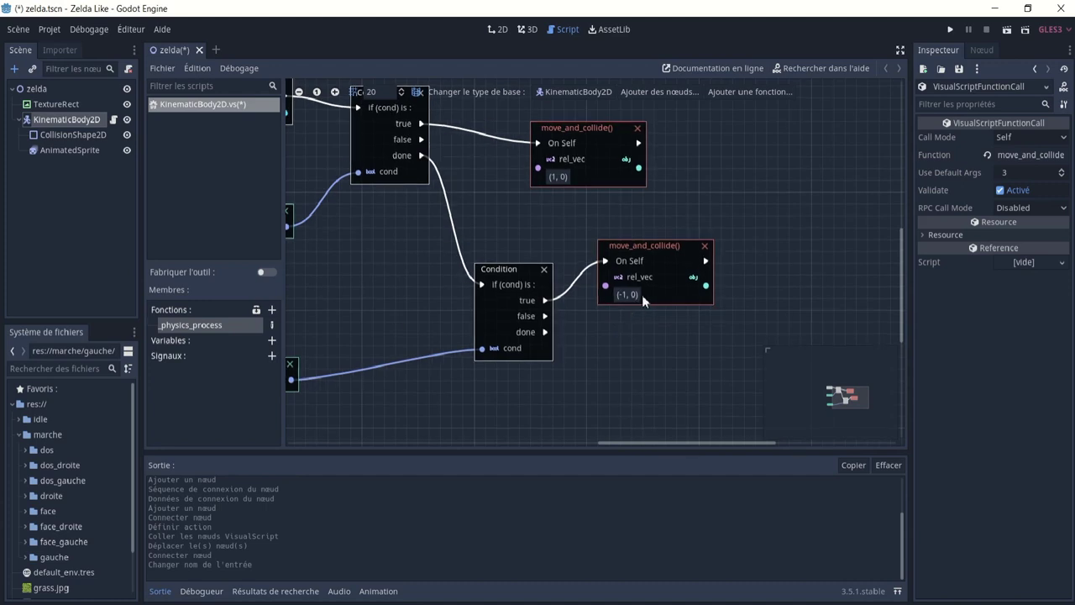
ctrl+scroll(663, 277, down, 5)
ctrl+scroll(684, 264, up, 3)
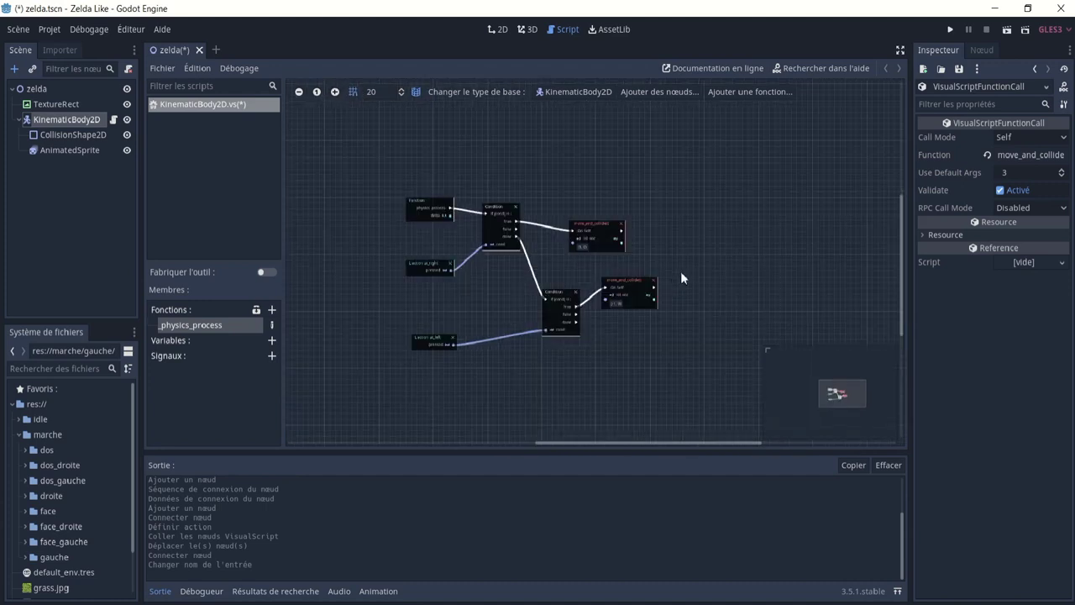
- Save and run the scene, walk the character left and right, then close the game
click(1008, 35)
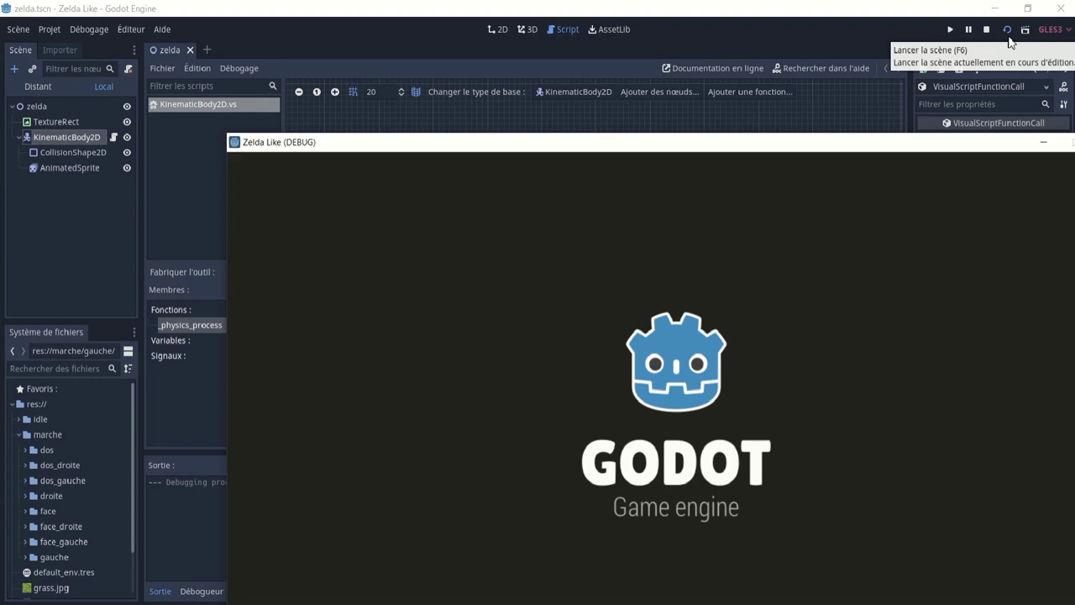
key(Left)
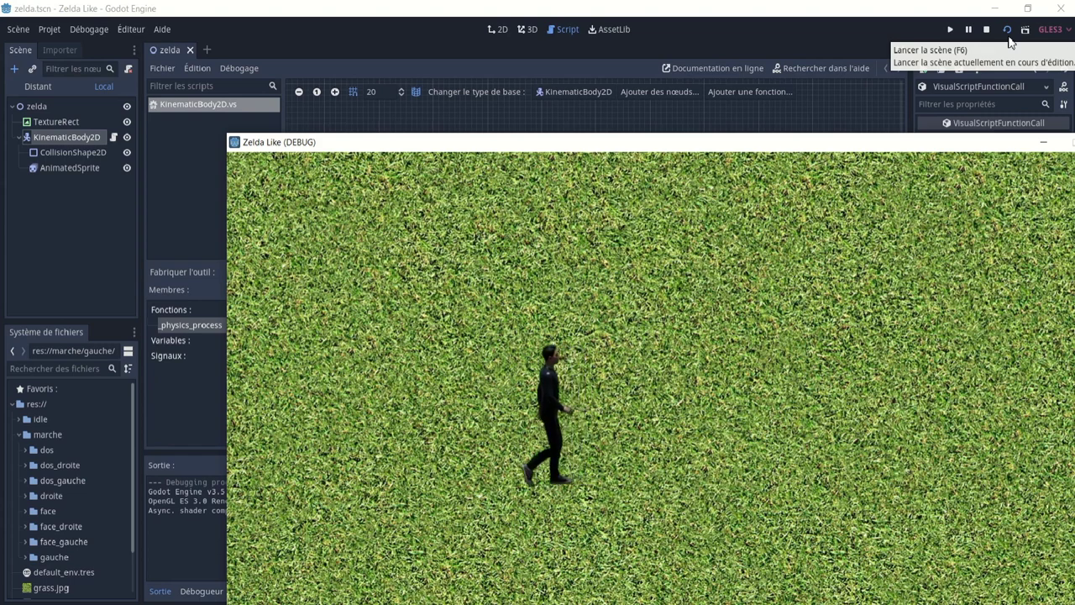
key(Right)
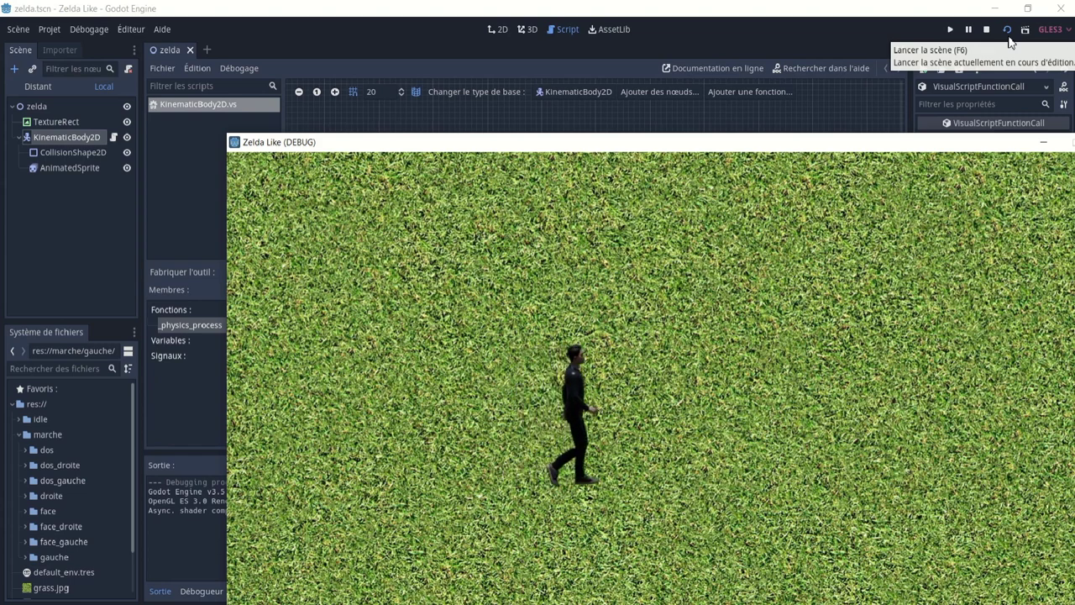
drag(871, 139, 765, 141)
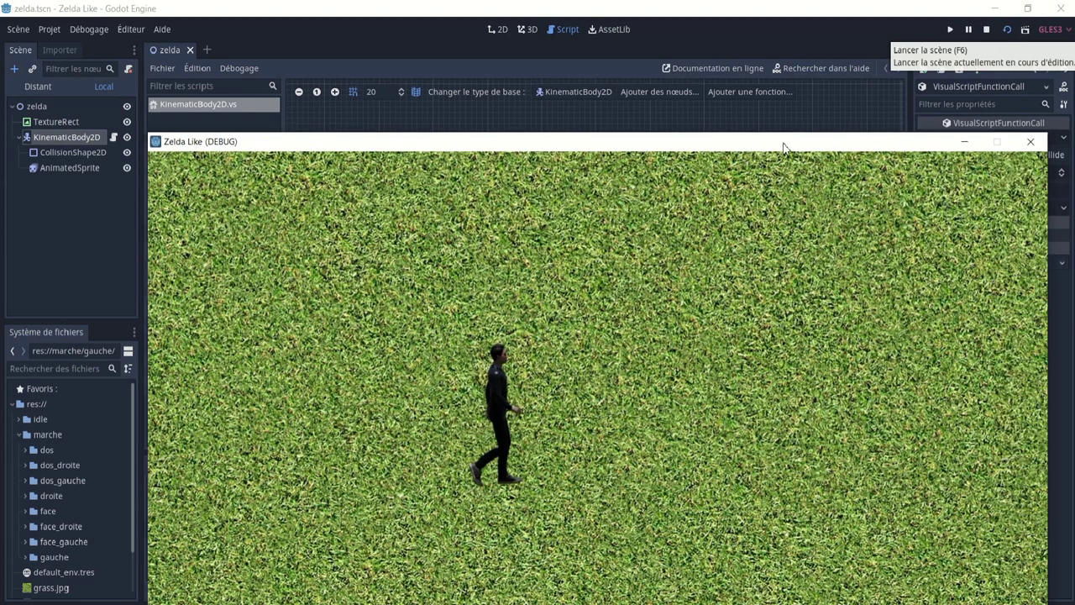
click(1002, 142)
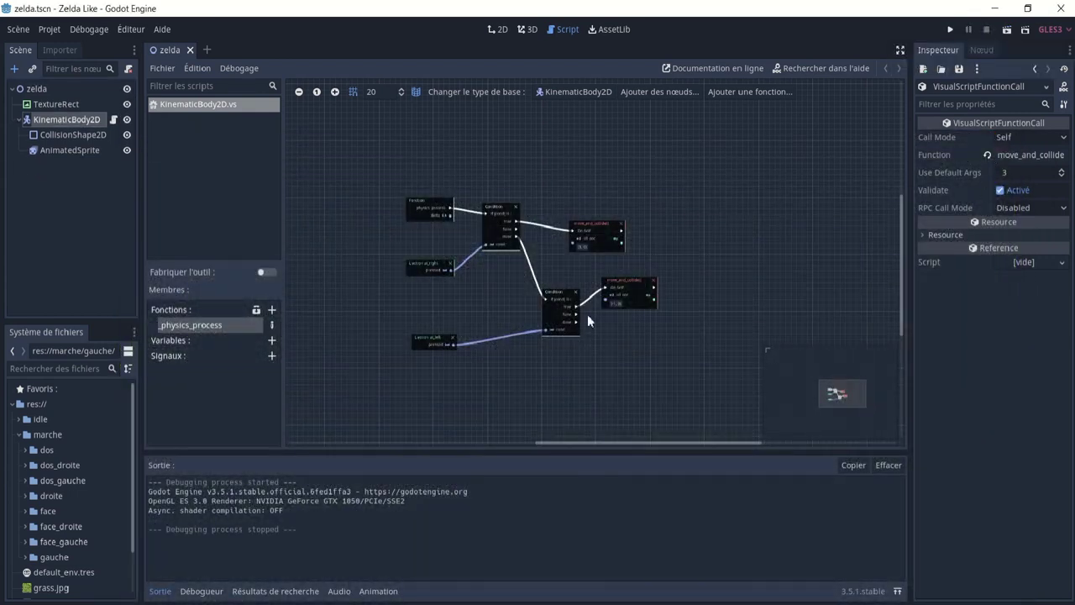
- Attach a new Condition node to the ui_left Condition's done output
ctrl+scroll(587, 314, up, 5)
ctrl+scroll(585, 292, down, 6)
ctrl+scroll(558, 284, up, 2)
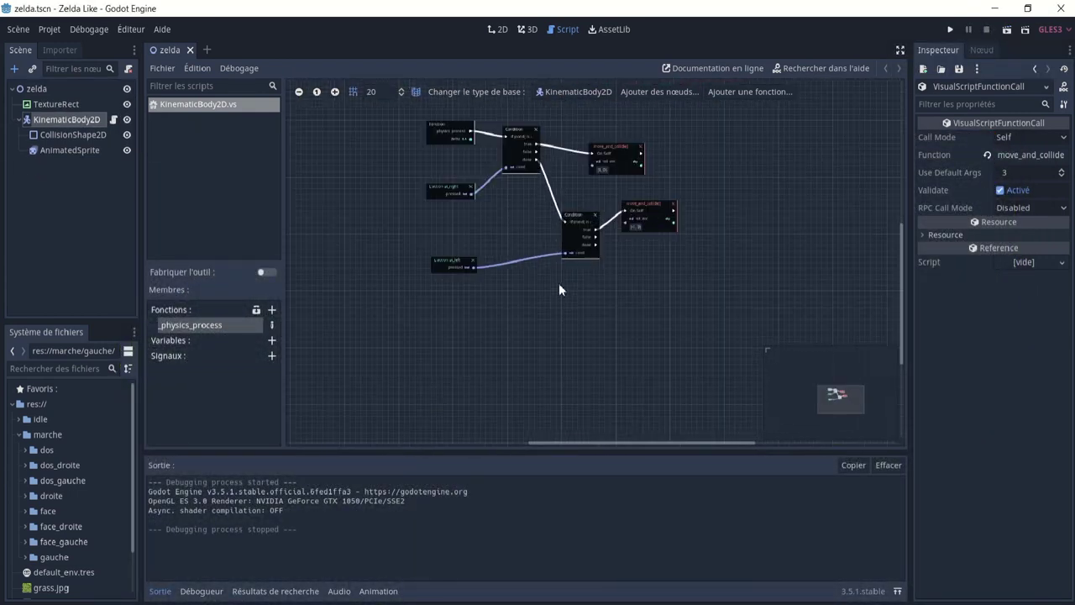
ctrl+scroll(587, 264, up, 2)
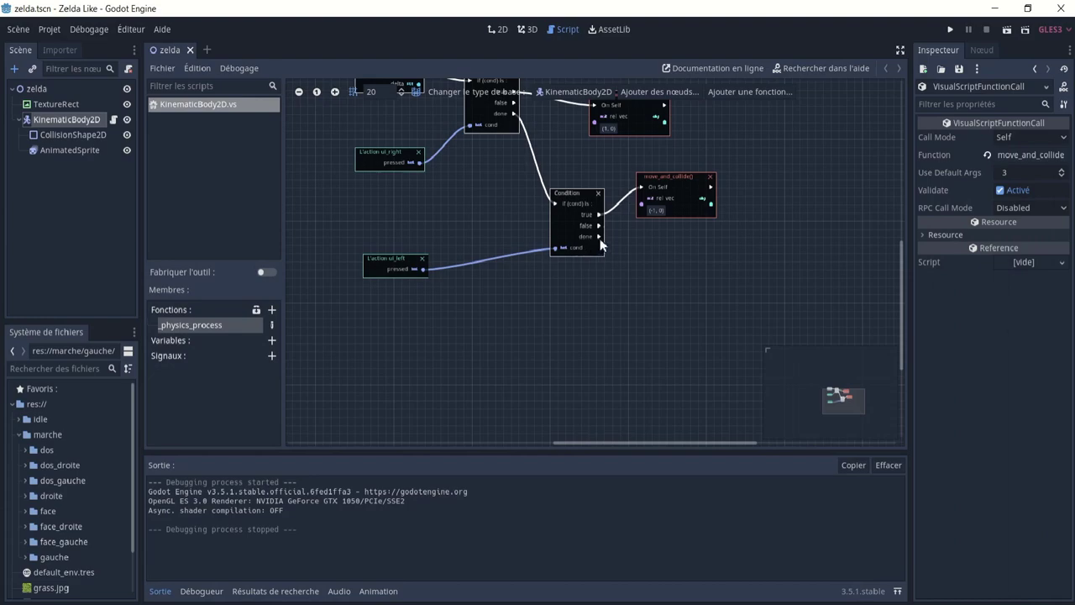
drag(639, 278, 639, 278)
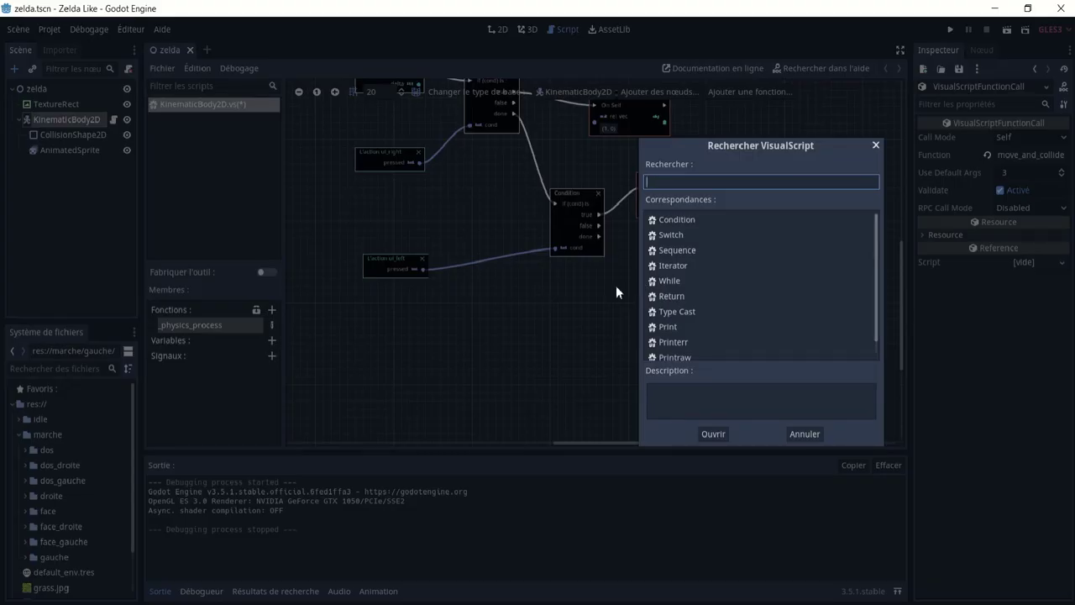
click(682, 219)
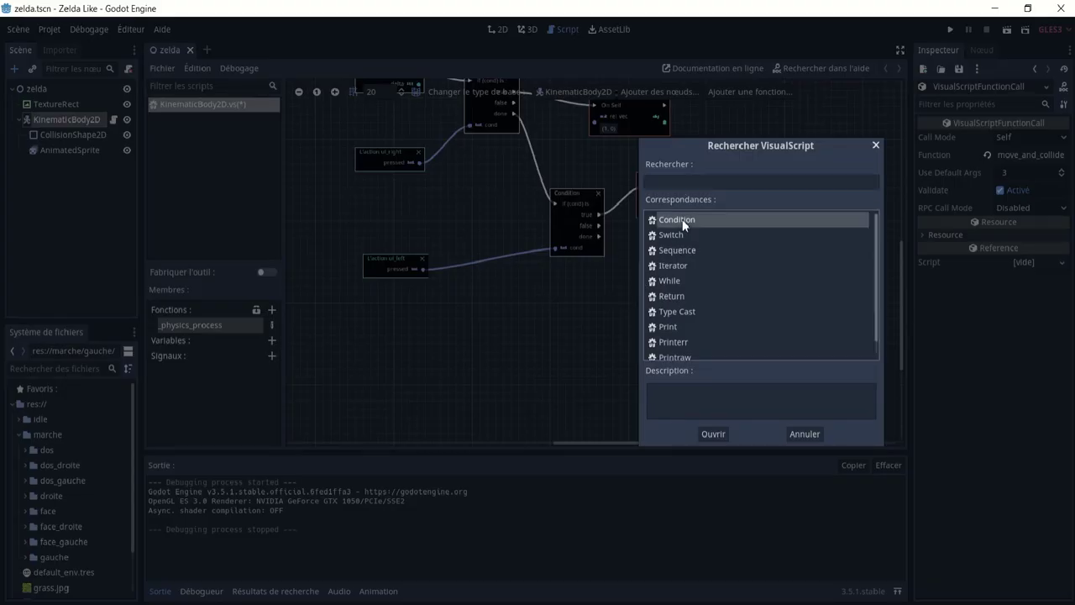
click(712, 433)
ctrl+scroll(591, 331, up, 1)
ctrl+scroll(590, 294, up, 1)
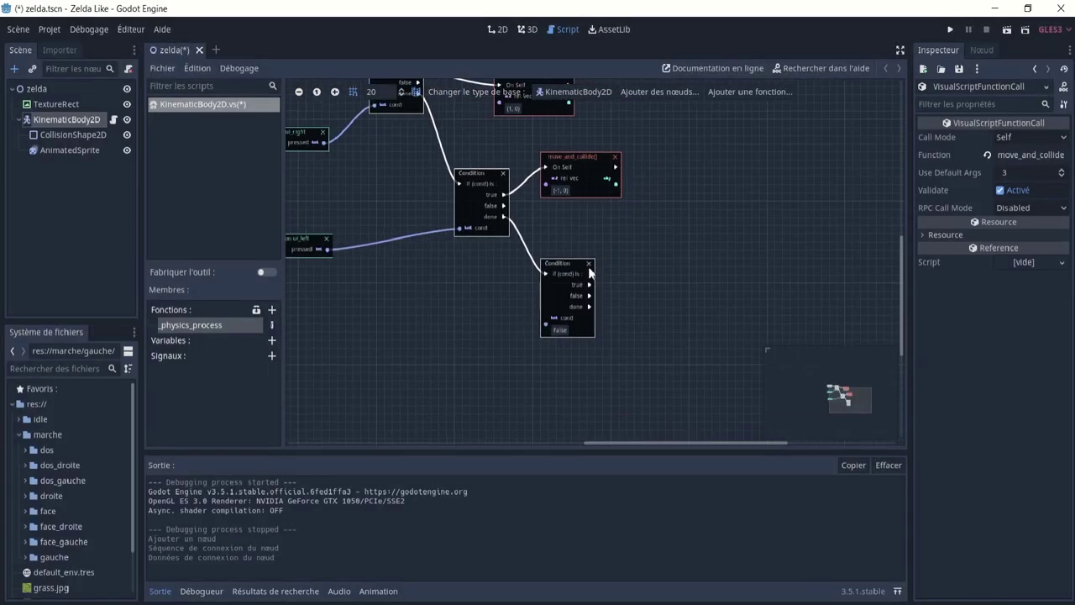
ctrl+scroll(597, 220, up, 1)
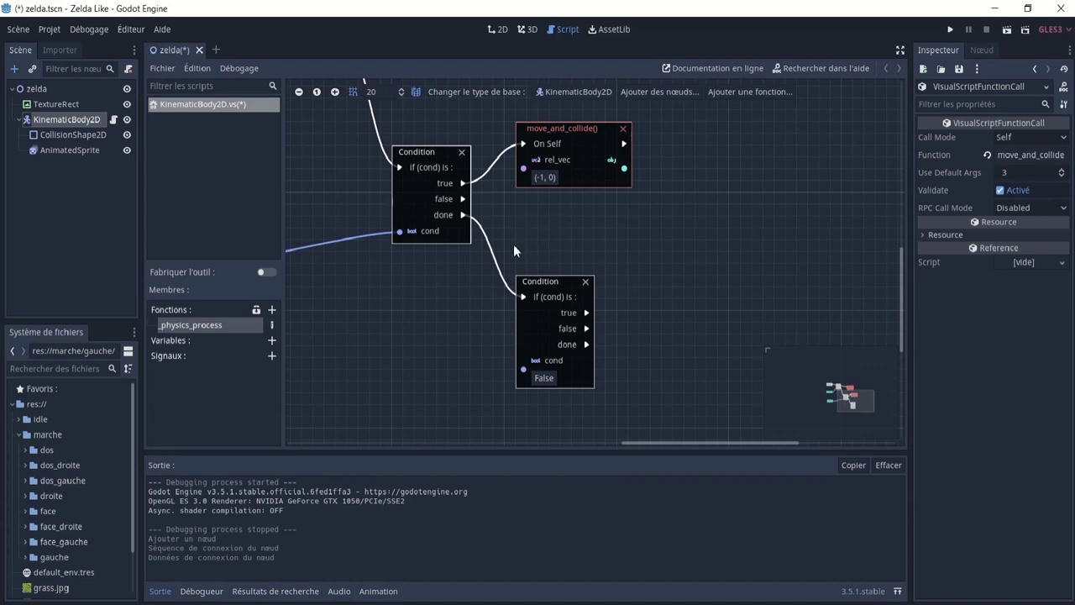
middle_drag(513, 244, 642, 200)
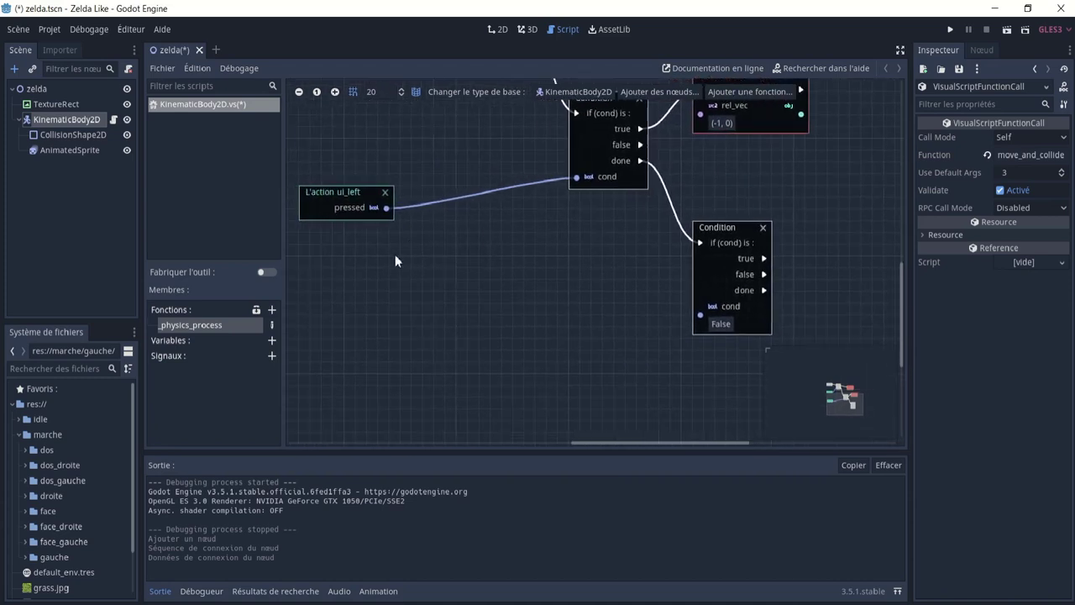
- Add an input action node and wire its pressed output to the new Condition's cond
right_click(432, 287)
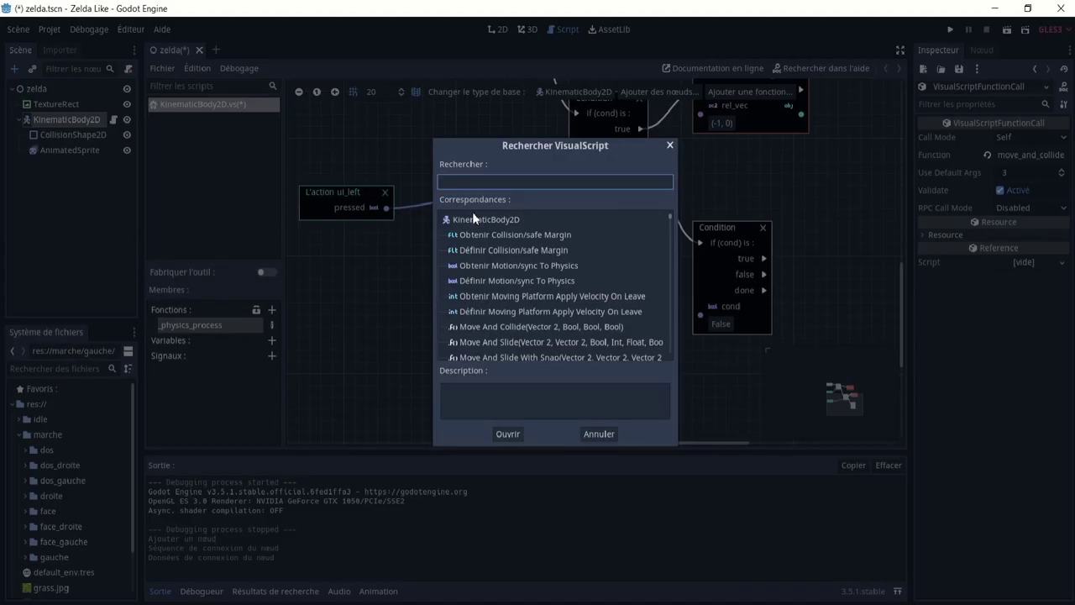
text(act)
key(Return)
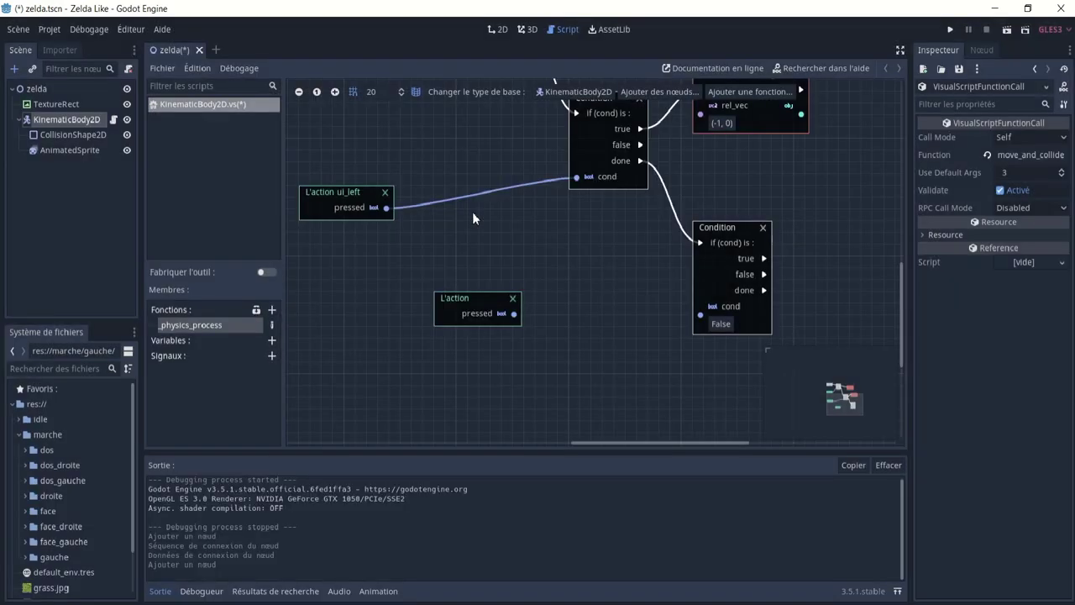
drag(514, 313, 699, 307)
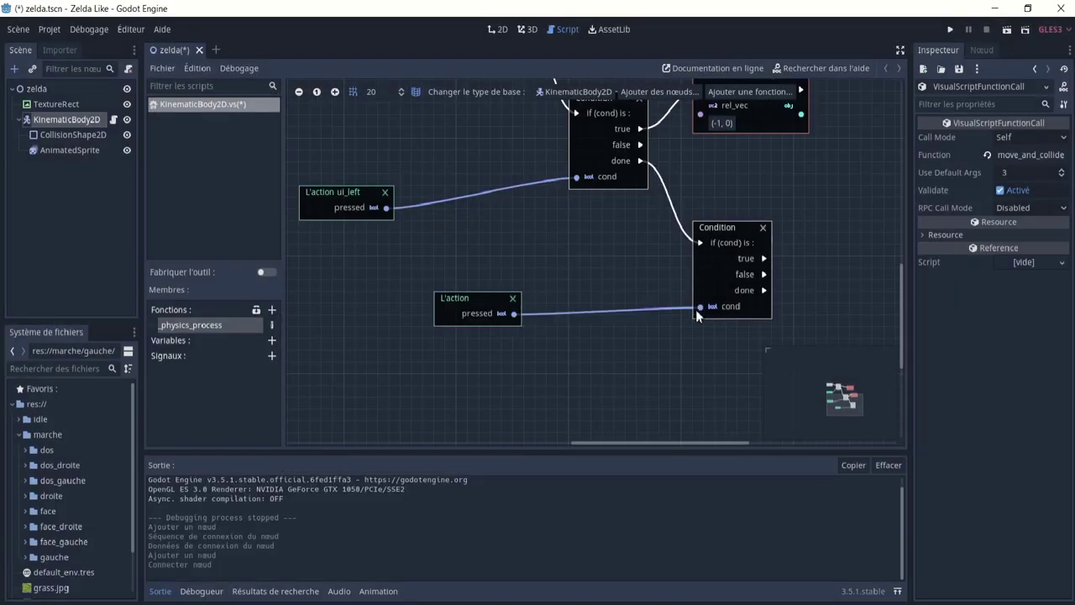
- Set the new action node's Action to ui_up
middle_drag(738, 315, 600, 311)
click(336, 305)
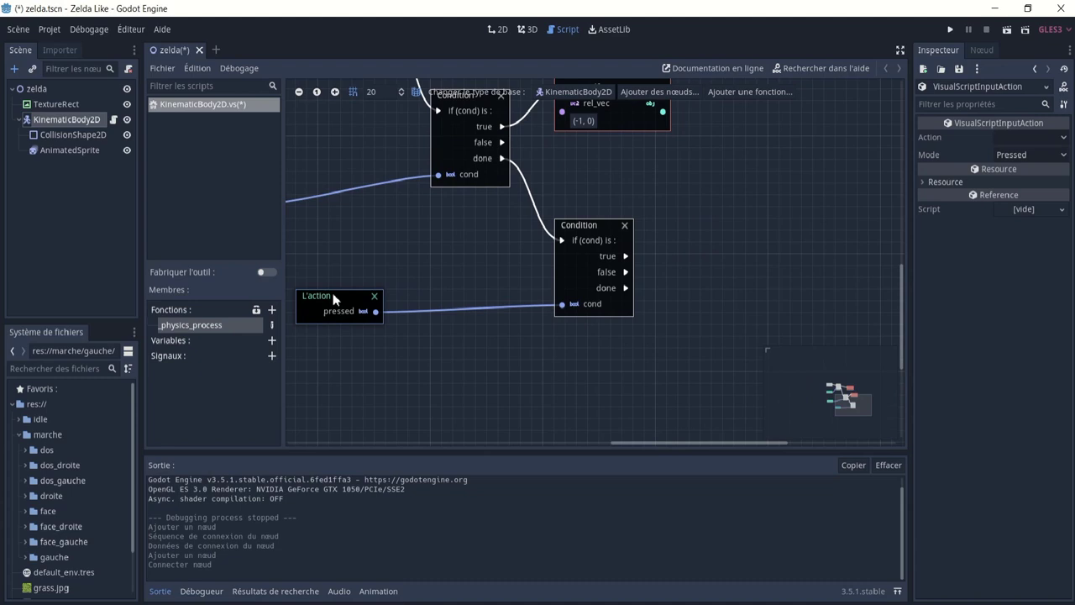
click(1021, 139)
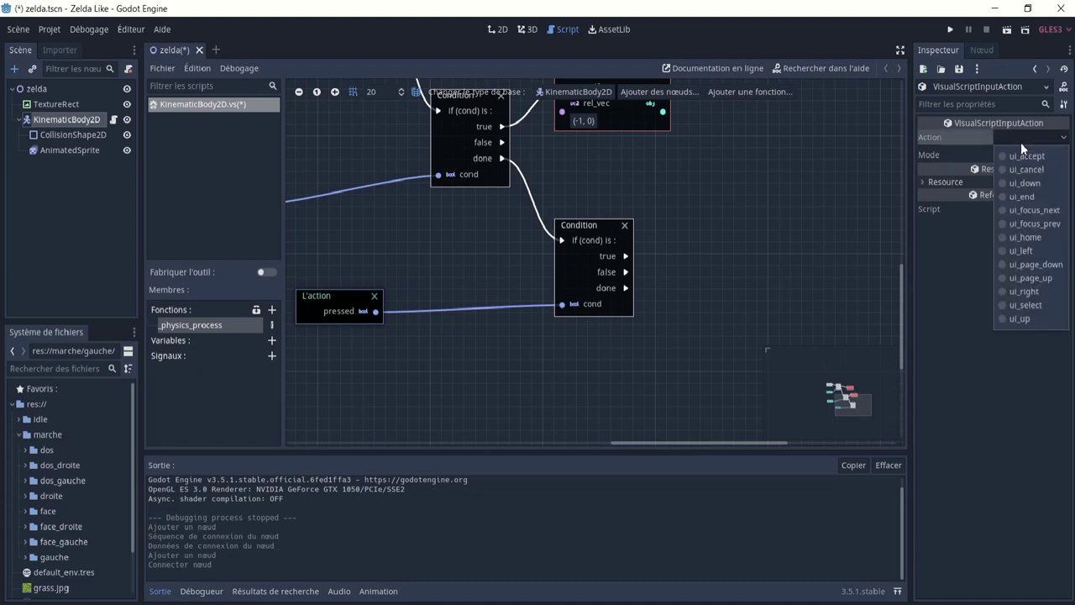
click(1024, 318)
middle_drag(721, 288, 620, 288)
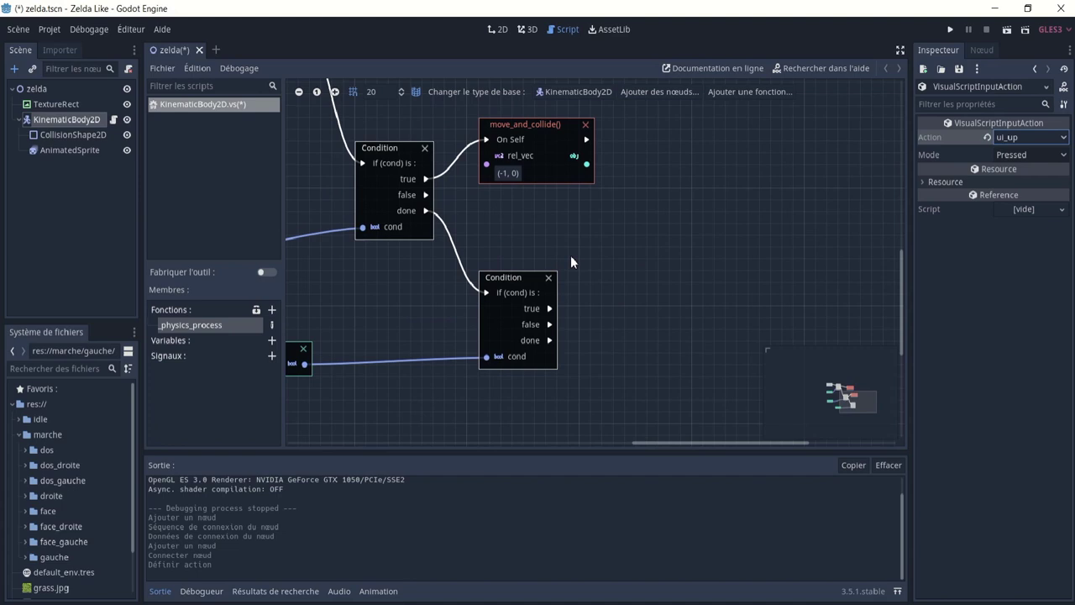
drag(549, 308, 634, 295)
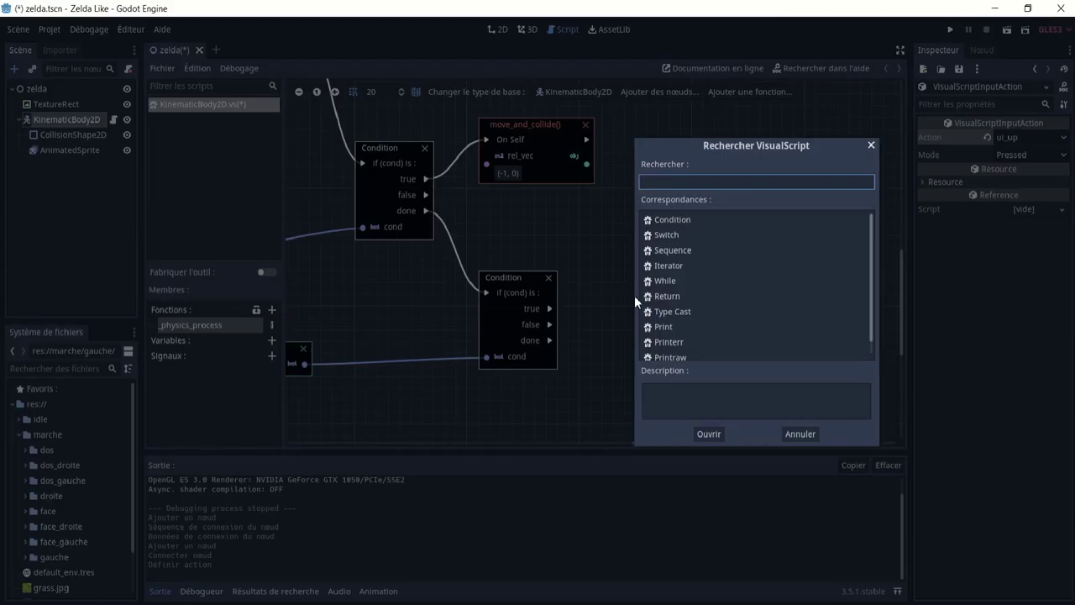
- Paste a copy of the move_and_collide node and wire the lower Condition's true output to it
text(mov)
key(BackSpace)
key(BackSpace)
key(BackSpace)
click(871, 146)
click(529, 144)
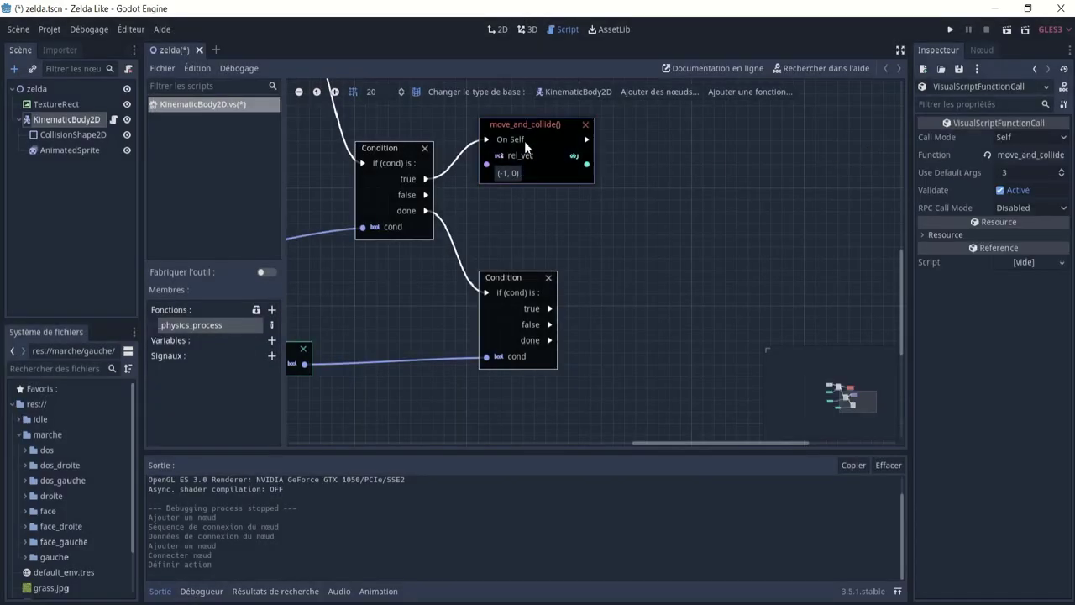
key(ctrl+v)
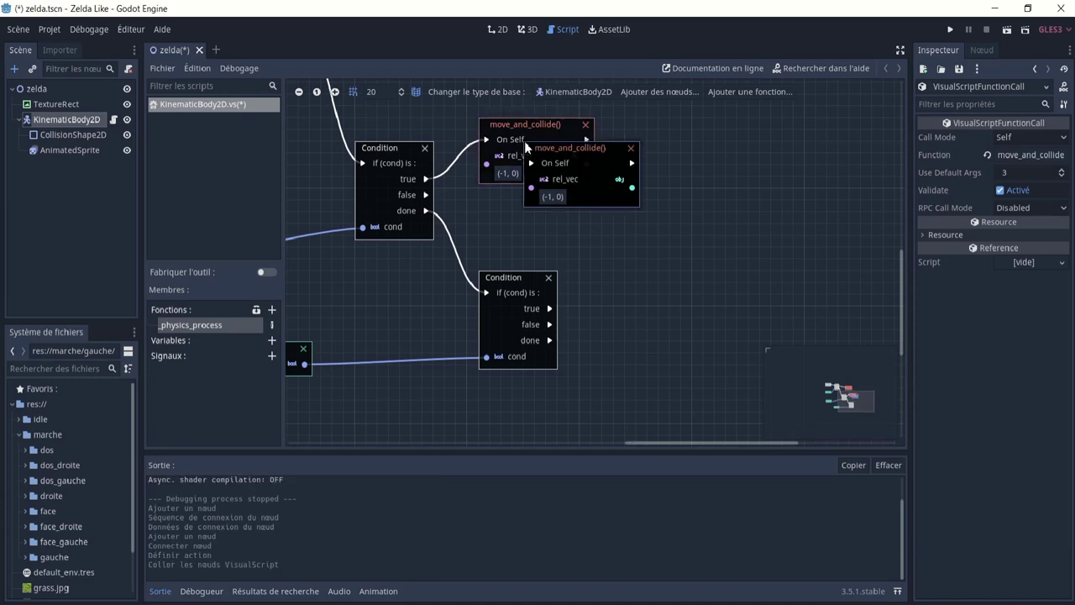
drag(575, 161, 654, 291)
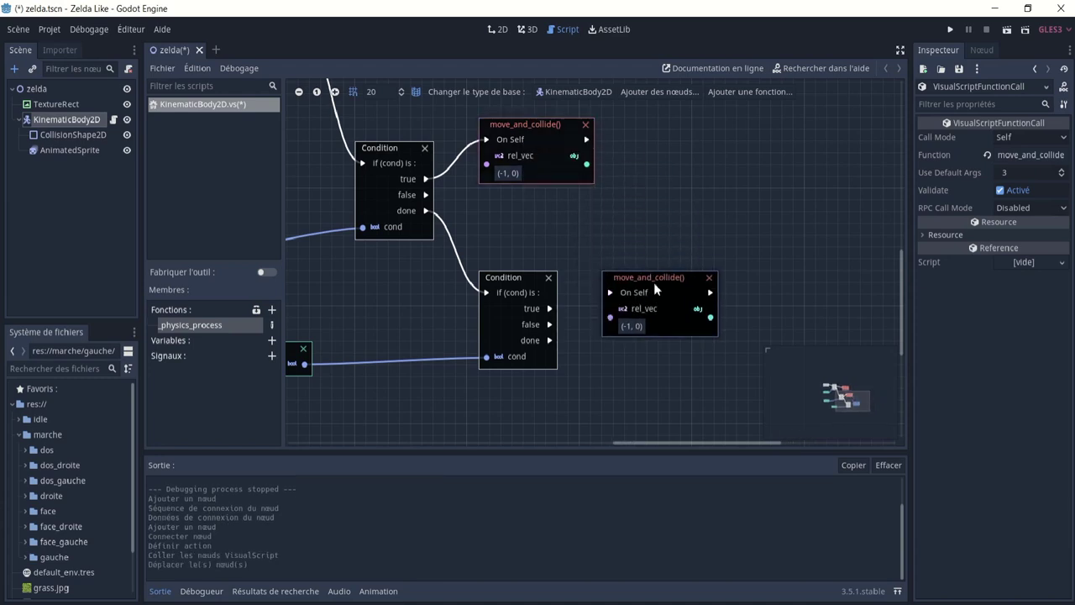
drag(554, 308, 610, 293)
- Set the copied move_and_collide rel_vec to (0, 1)
click(628, 327)
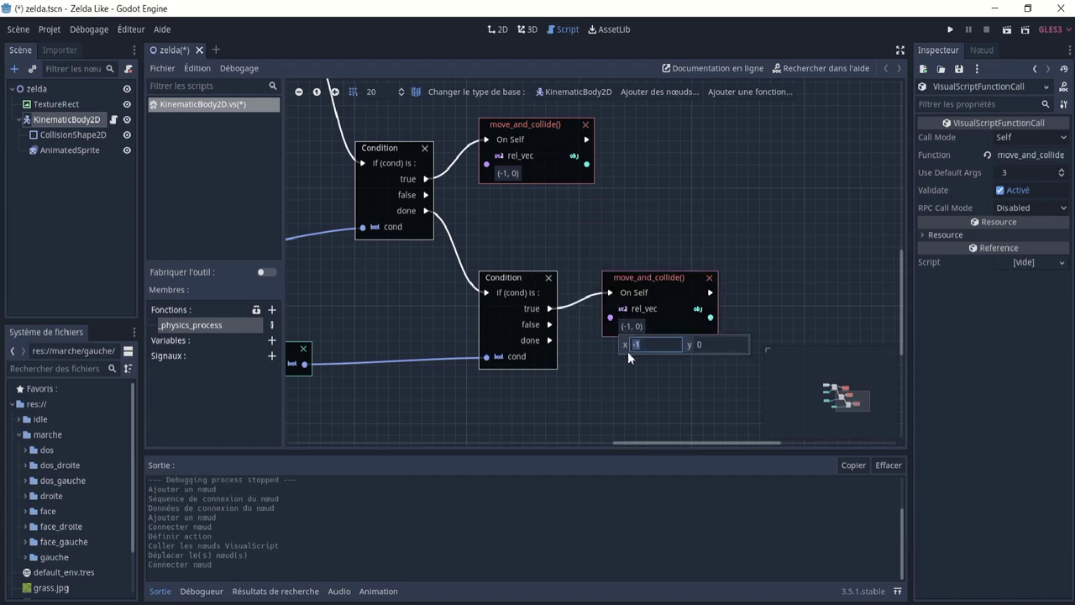
text(0)
key(Return)
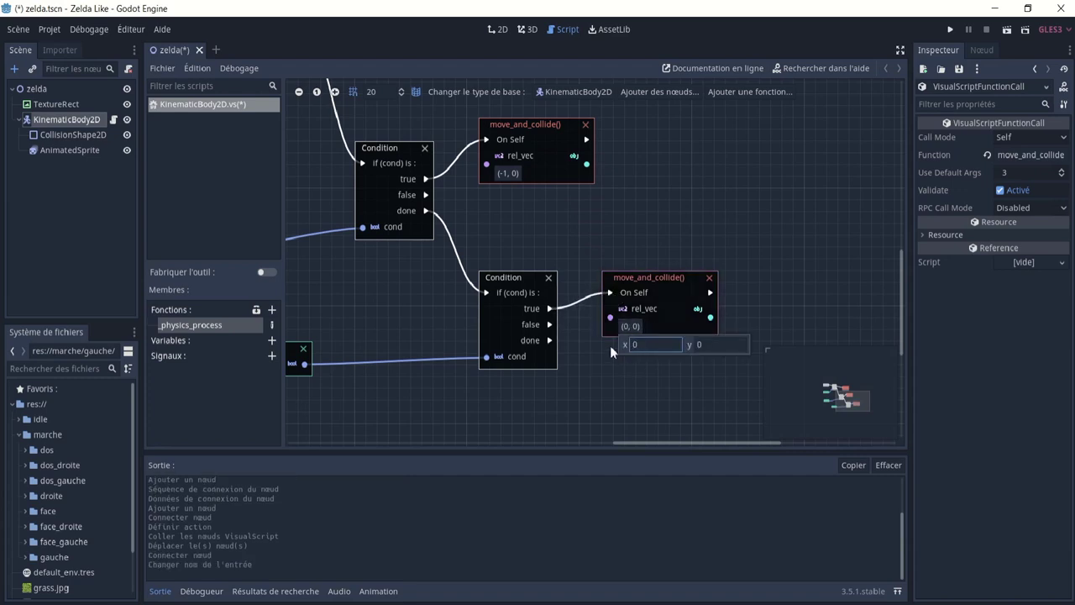
click(702, 343)
key(BackSpace)
text(1)
click(603, 248)
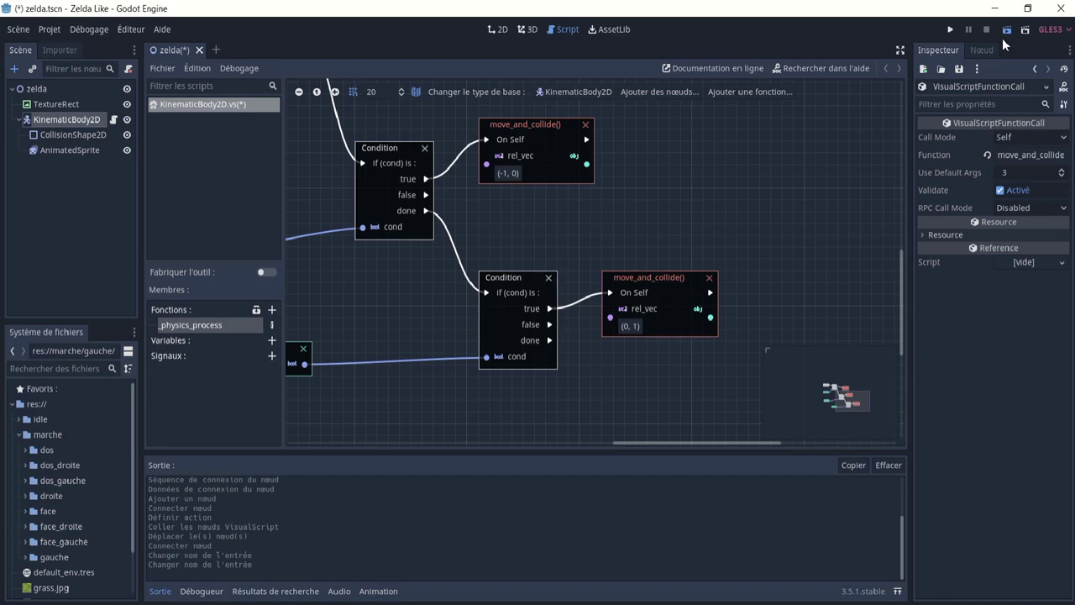
- Save with Ctrl+S, run the scene, then close the game window after watching the character
key(ctrl+s)
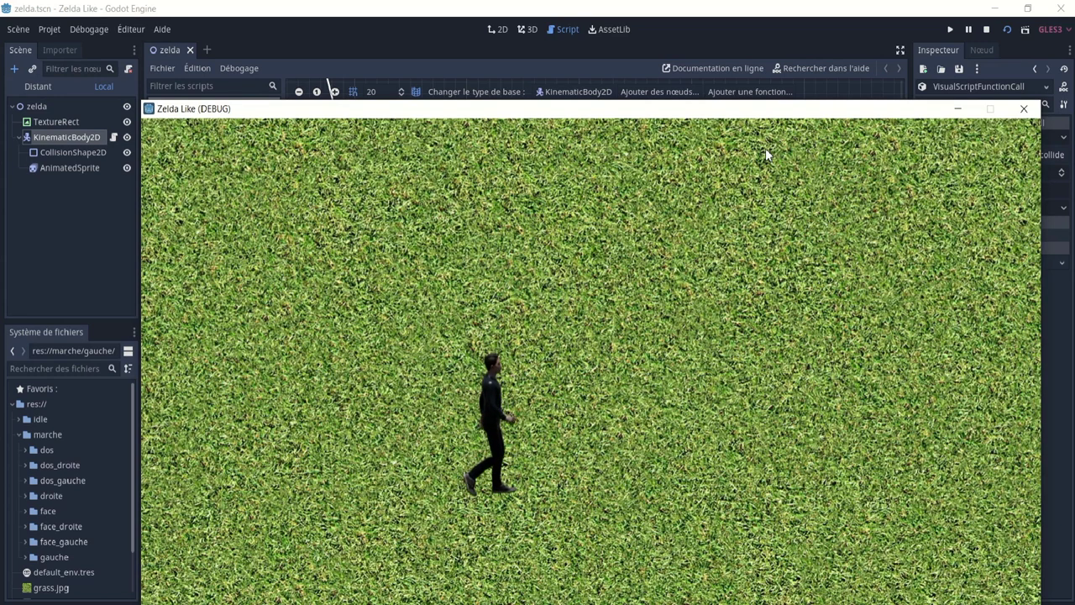
click(1023, 108)
- Change the ui_up move_and_collide rel_vec from (0, 1) to (0, -1)
scroll(625, 301, up, 4)
click(639, 354)
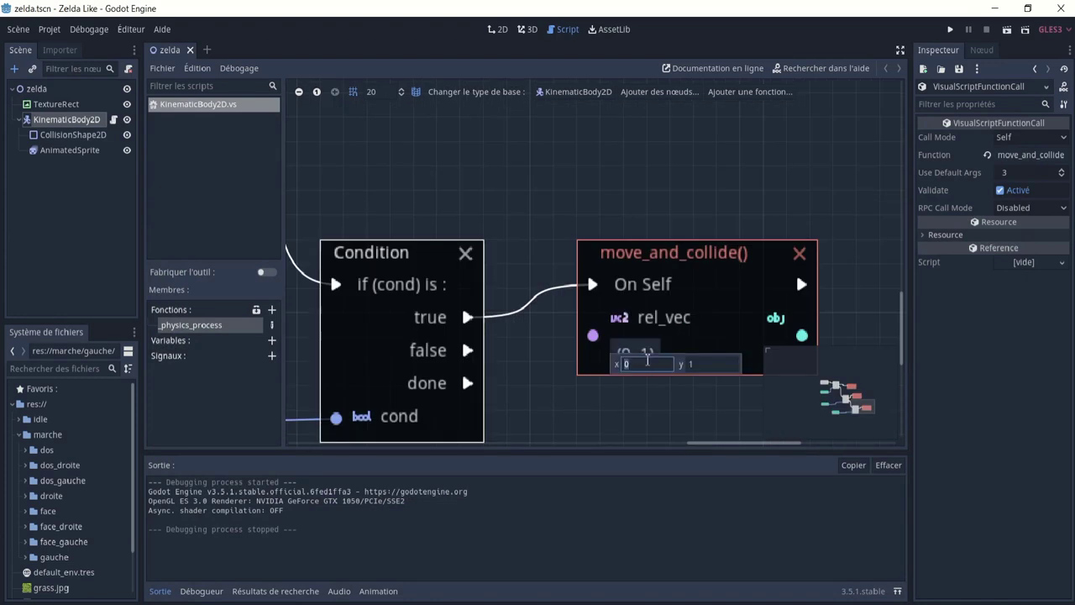
click(724, 361)
text(-1)
key(Return)
click(682, 195)
scroll(680, 198, down, 4)
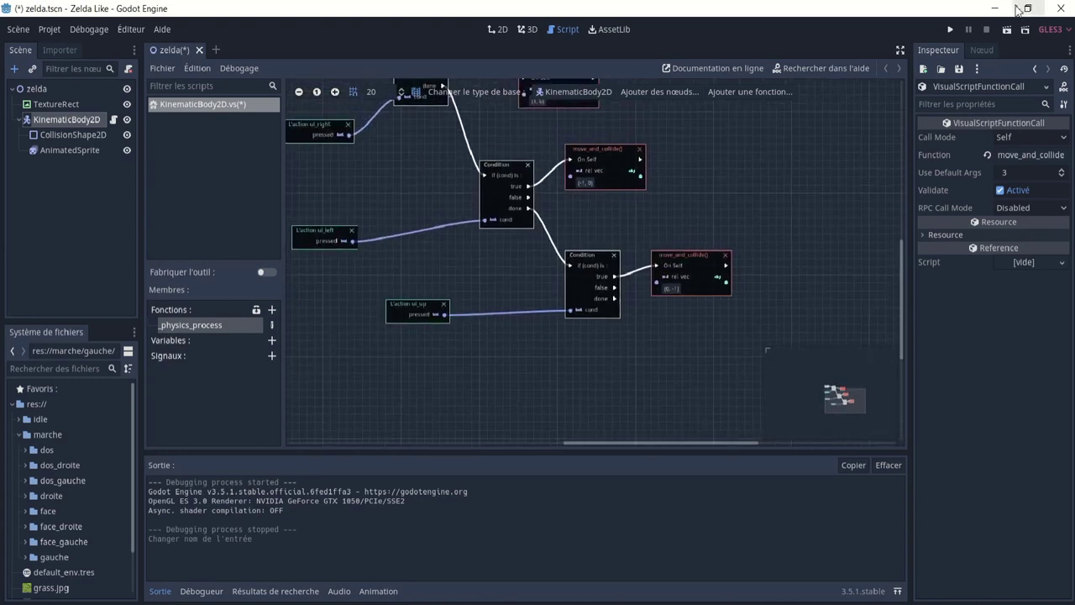
- Save and run the scene, then move aside and close the Zelda Like debug window
click(1007, 32)
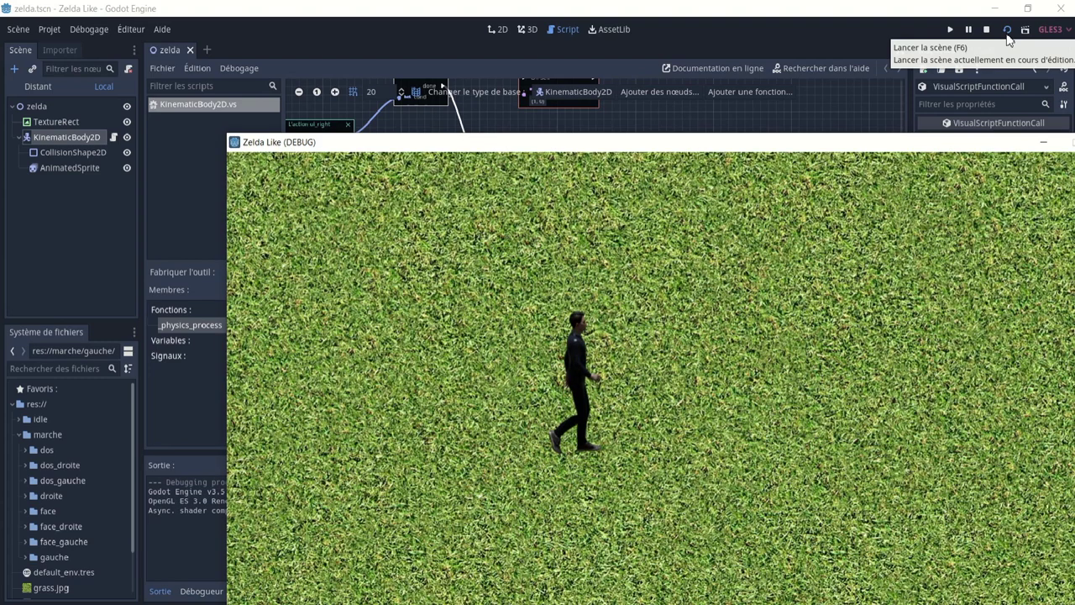
drag(1016, 142, 803, 133)
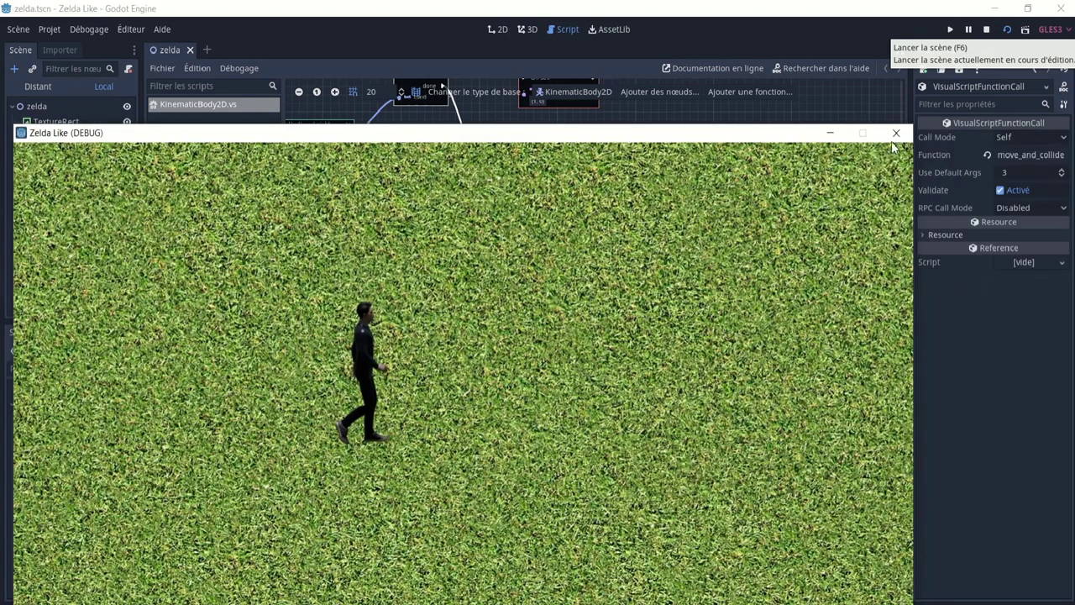
click(895, 134)
- Add a fourth Condition node on the ui_up Condition's done output
ctrl+scroll(600, 318, up, 2)
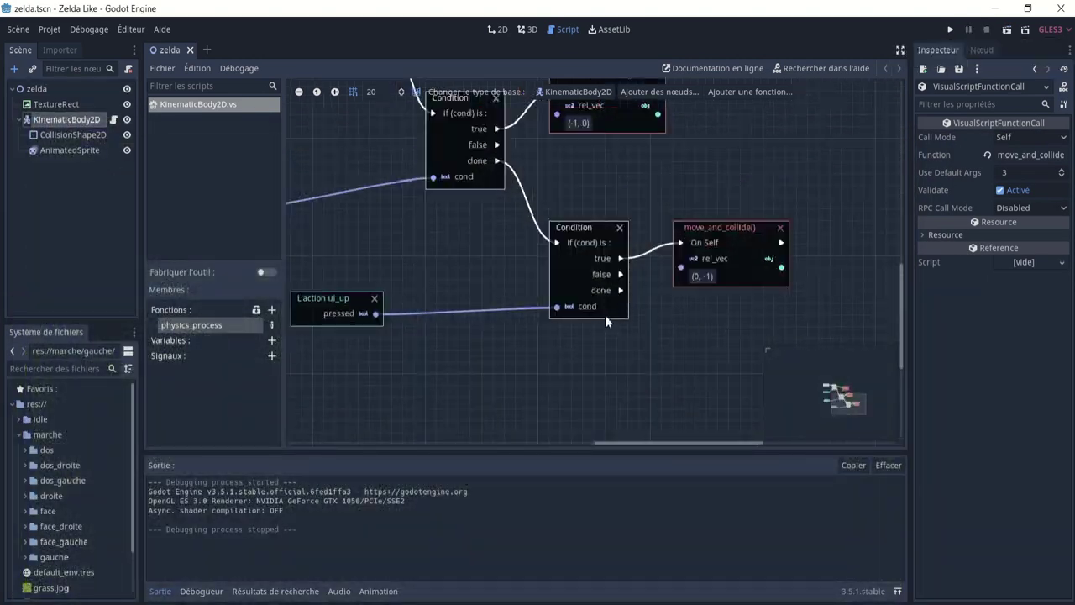
ctrl+scroll(634, 294, down, 4)
ctrl+scroll(626, 290, up, 3)
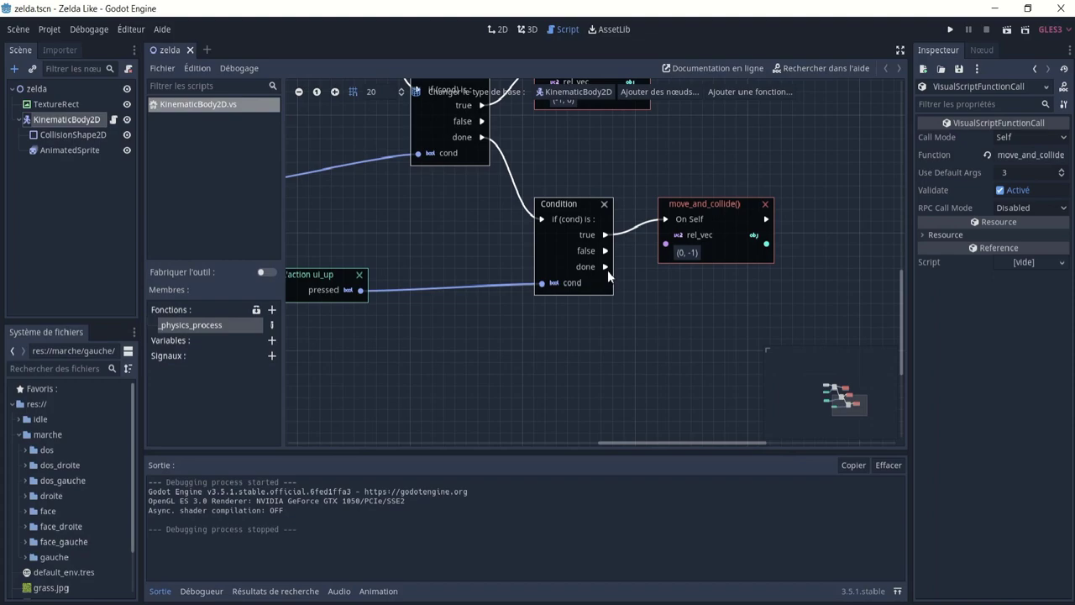
drag(637, 294, 639, 296)
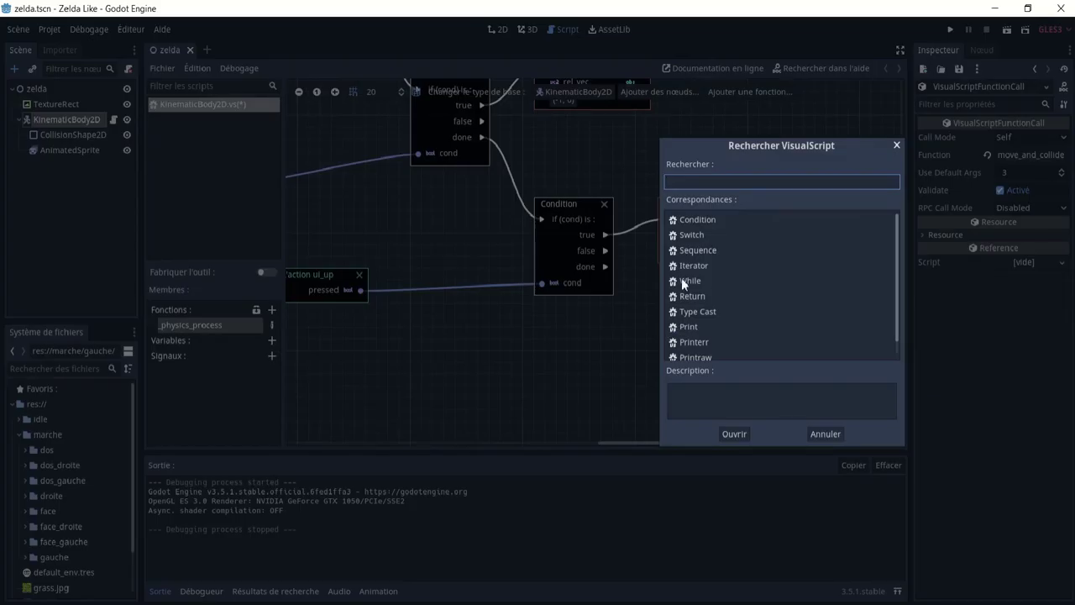
click(698, 220)
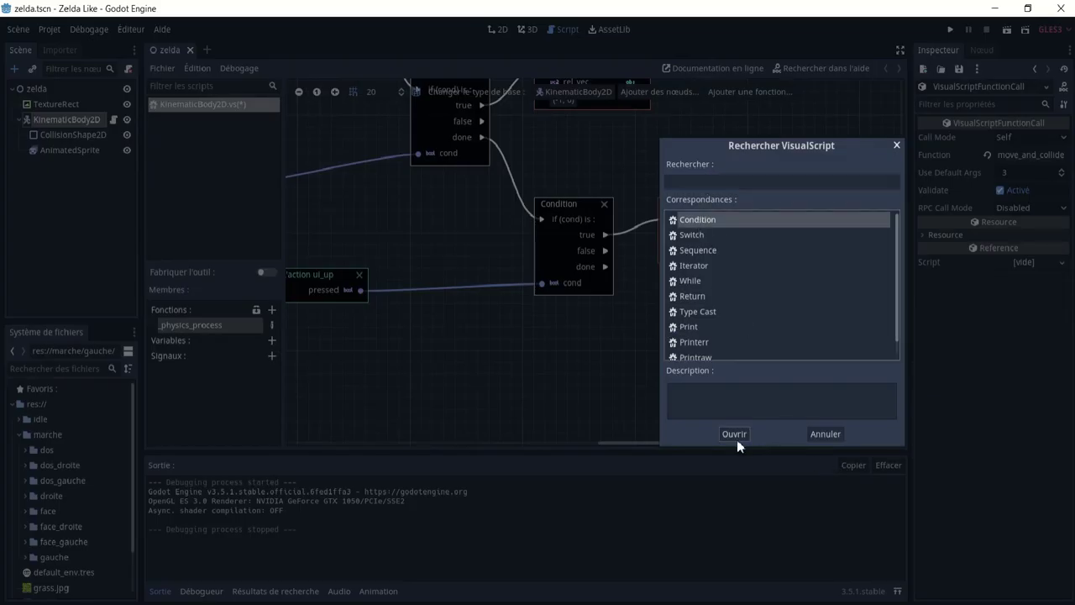
click(734, 434)
middle_drag(754, 355, 676, 318)
- Paste a copy of move_and_collide next to the new Condition with rel_vec (0, 1)
click(644, 160)
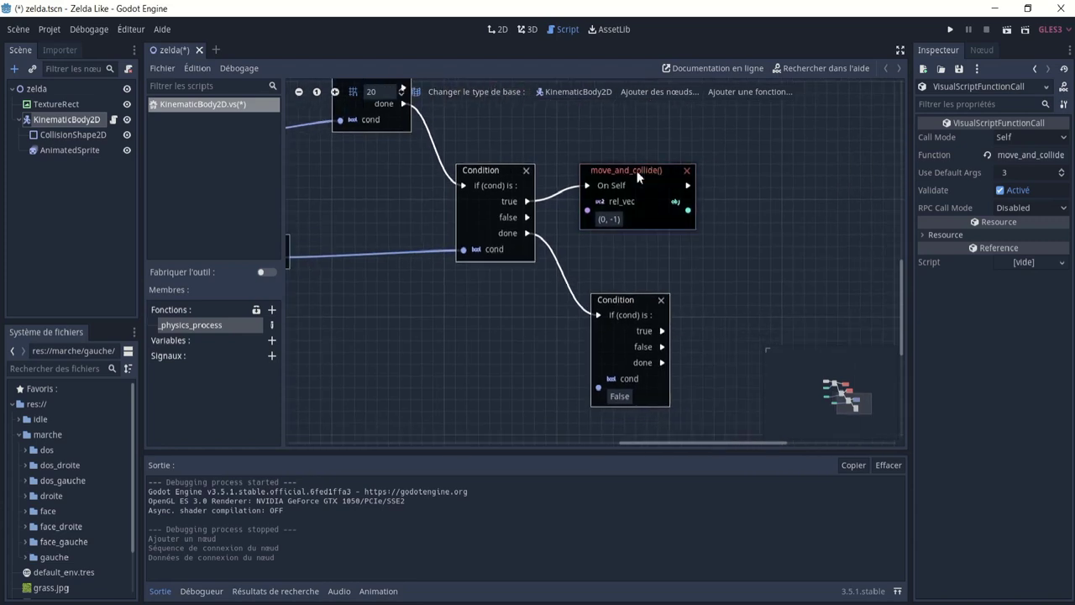
click(637, 170)
key(ctrl+c)
key(ctrl+v)
mouse_move(637, 171)
mouse_down()
mouse_move(731, 335)
mouse_move(688, 327)
mouse_up()
ctrl+scroll(701, 361, up, 4)
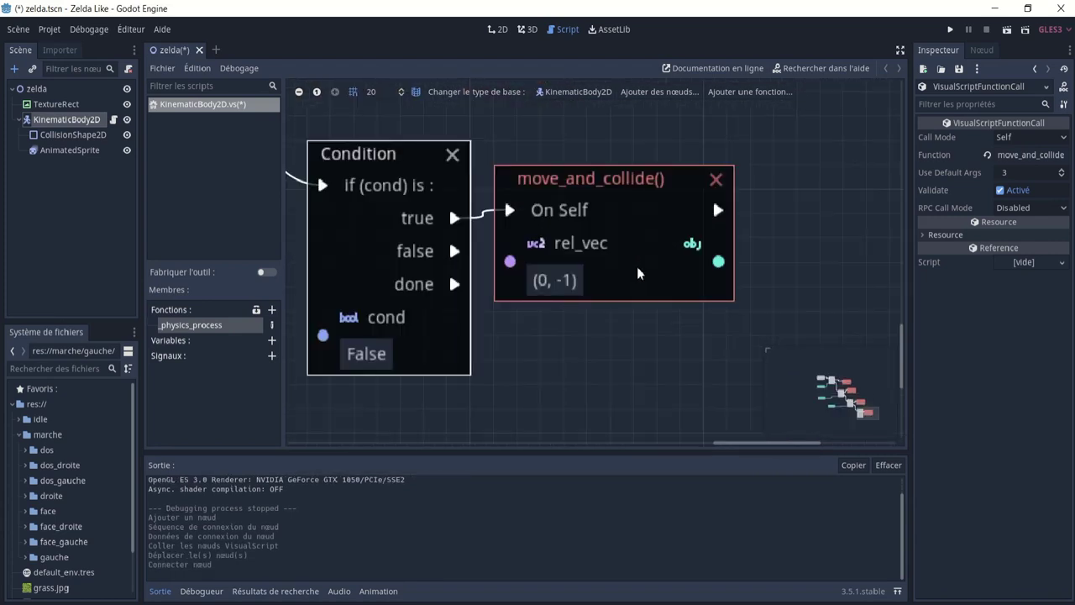
click(570, 290)
click(622, 291)
key(BackSpace)
key(BackSpace)
text(1)
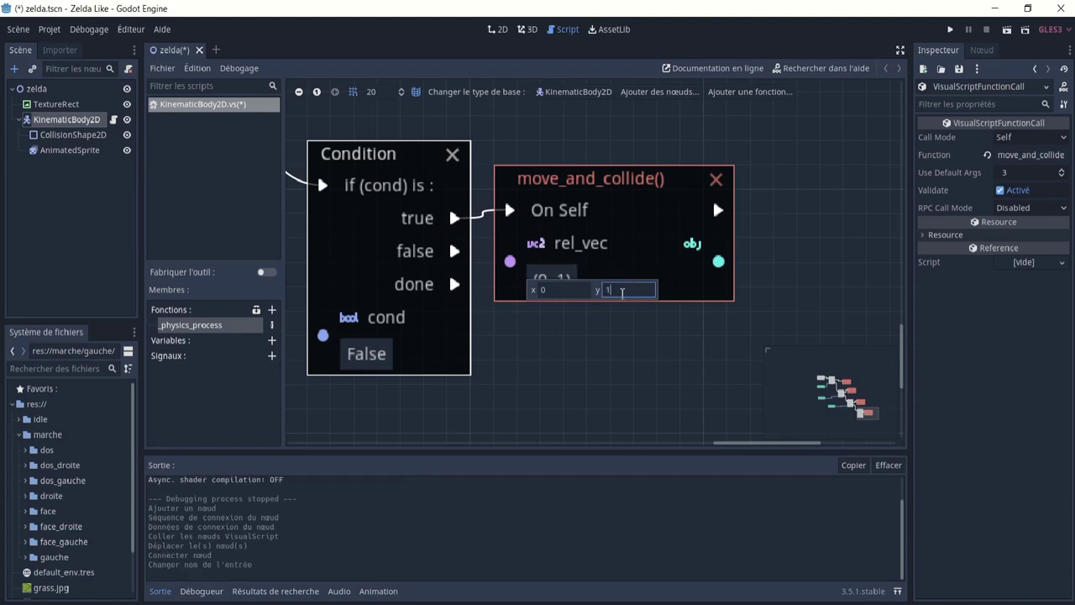
click(588, 343)
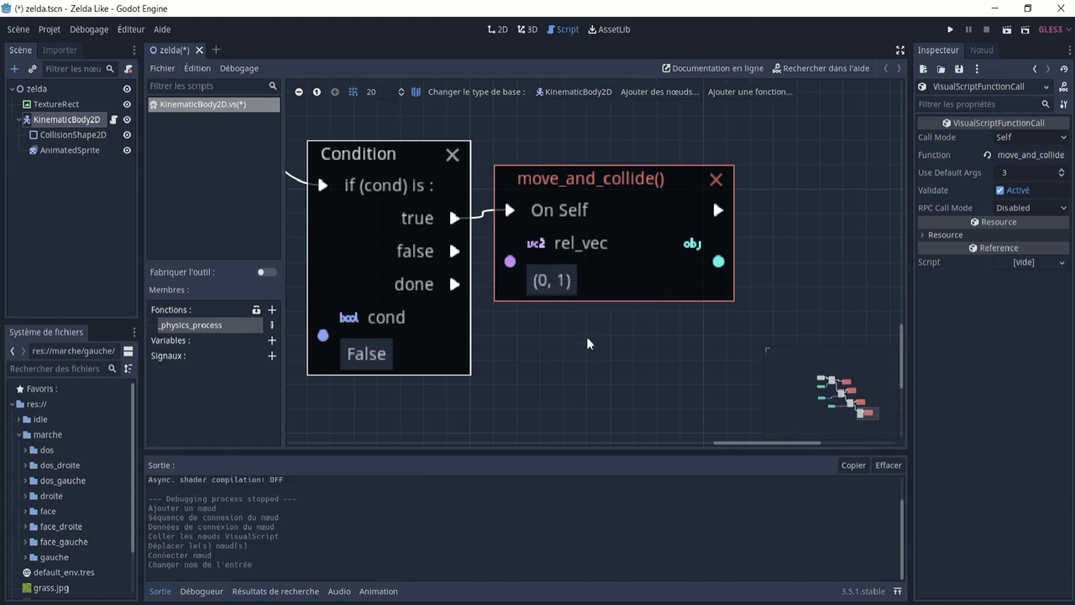
ctrl+scroll(587, 343, down, 4)
- Copy the ui_up action node, wire its pressed output to the new Condition, and set it to ui_down
ctrl+scroll(576, 319, down, 3)
ctrl+scroll(529, 302, up, 1)
ctrl+scroll(404, 300, up, 1)
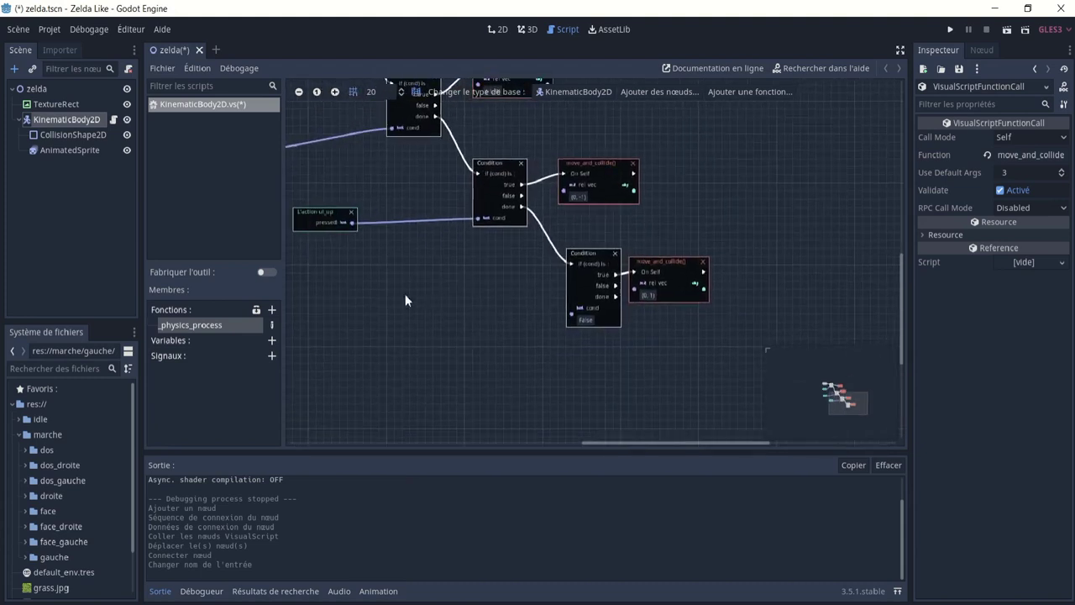
scroll(404, 300, left, 2)
click(370, 214)
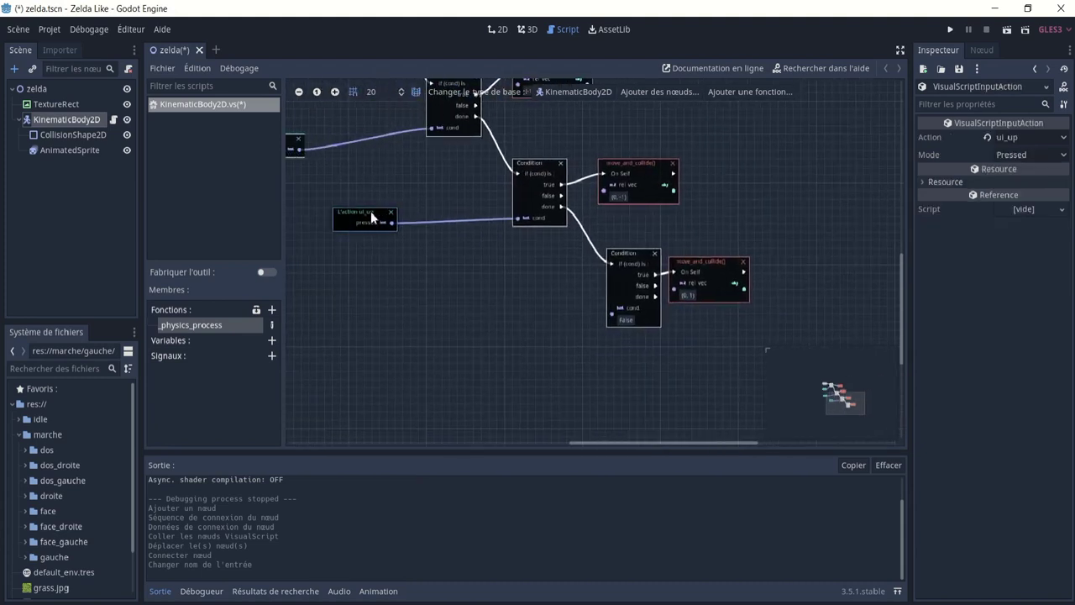
key(ctrl+c)
key(ctrl+v)
drag(371, 211, 483, 315)
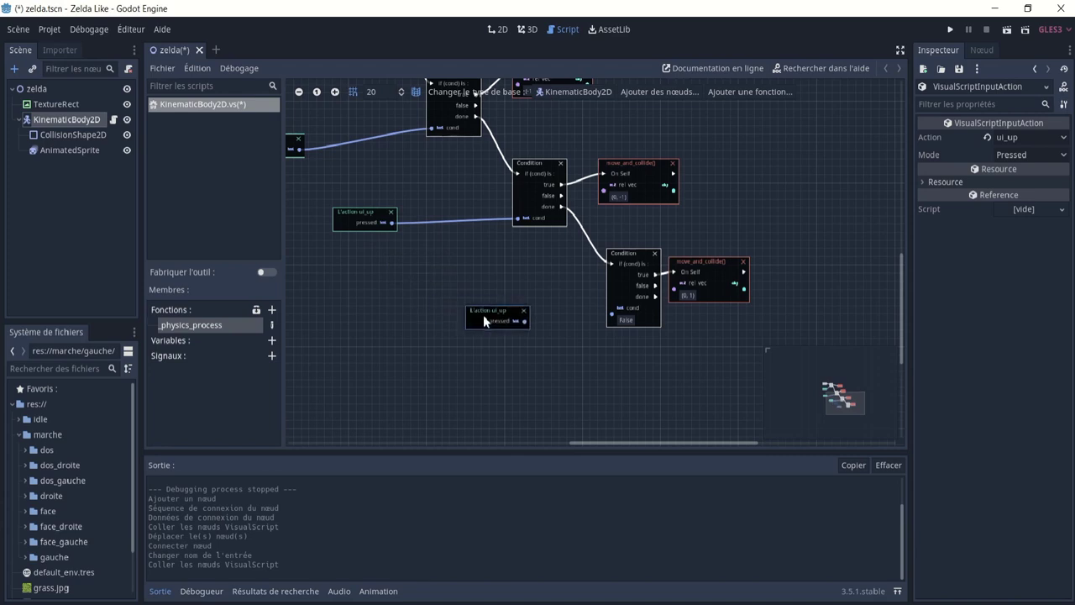
ctrl+scroll(487, 321, up, 6)
drag(593, 316, 827, 332)
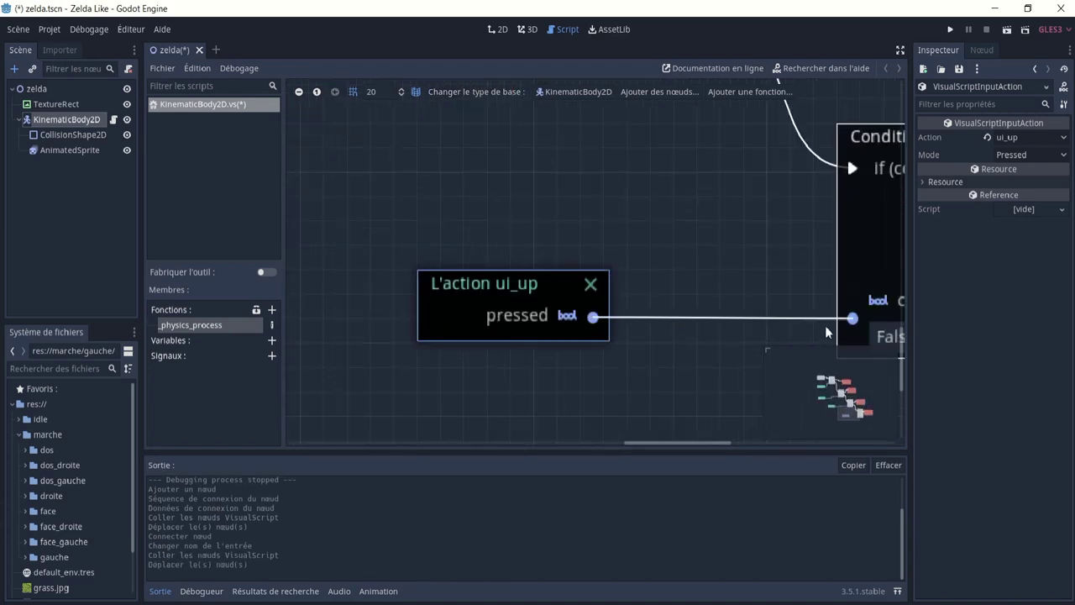
ctrl+scroll(634, 278, down, 4)
scroll(588, 294, right, 1)
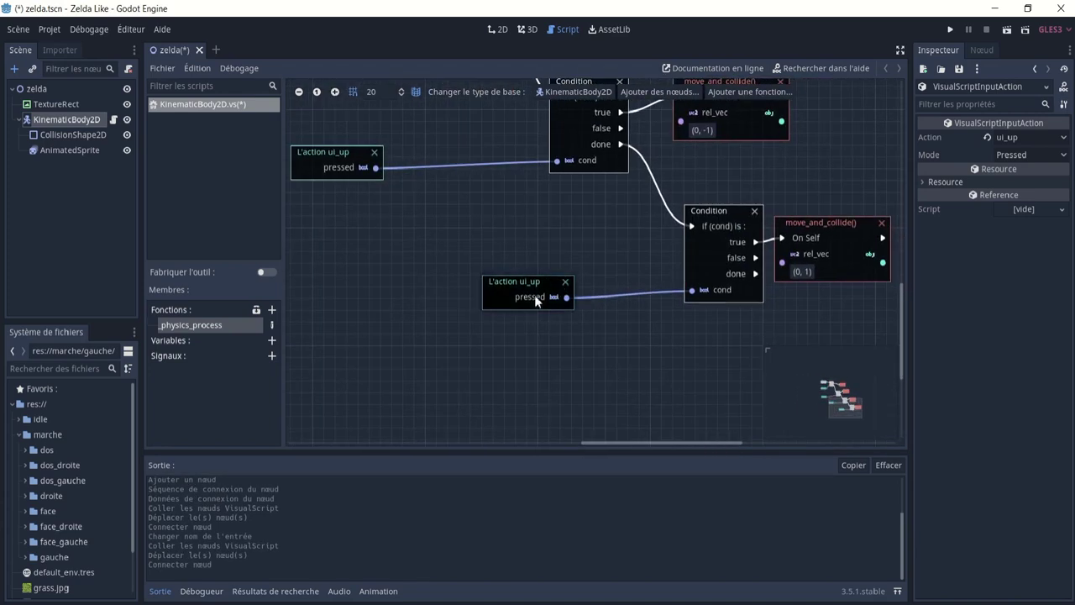
click(1019, 141)
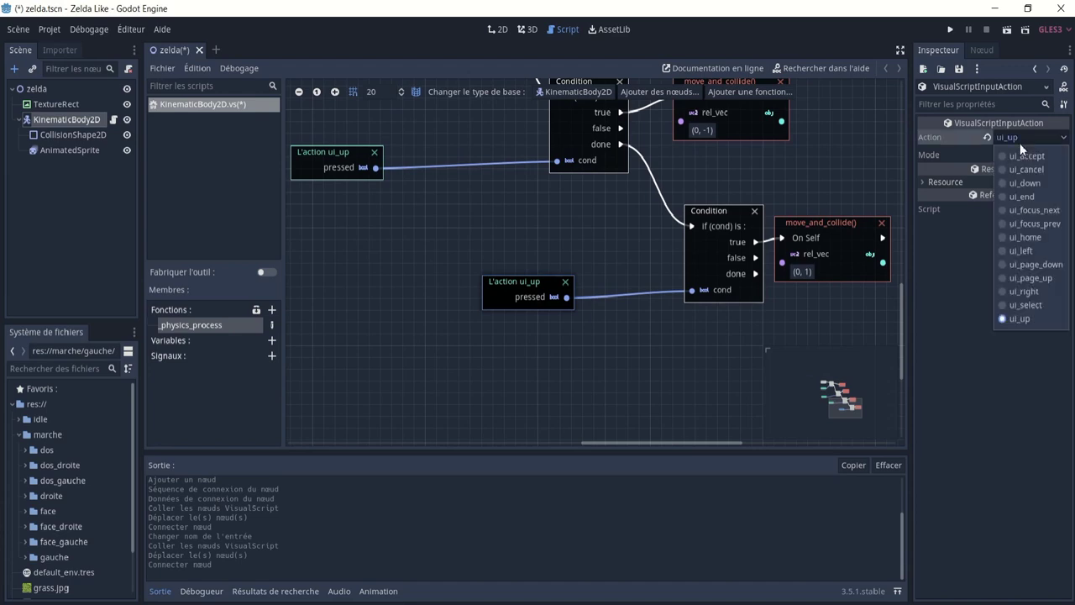
click(1023, 183)
scroll(614, 257, right, 1)
- Save the scene from the Scene menu and run the current scene
click(19, 29)
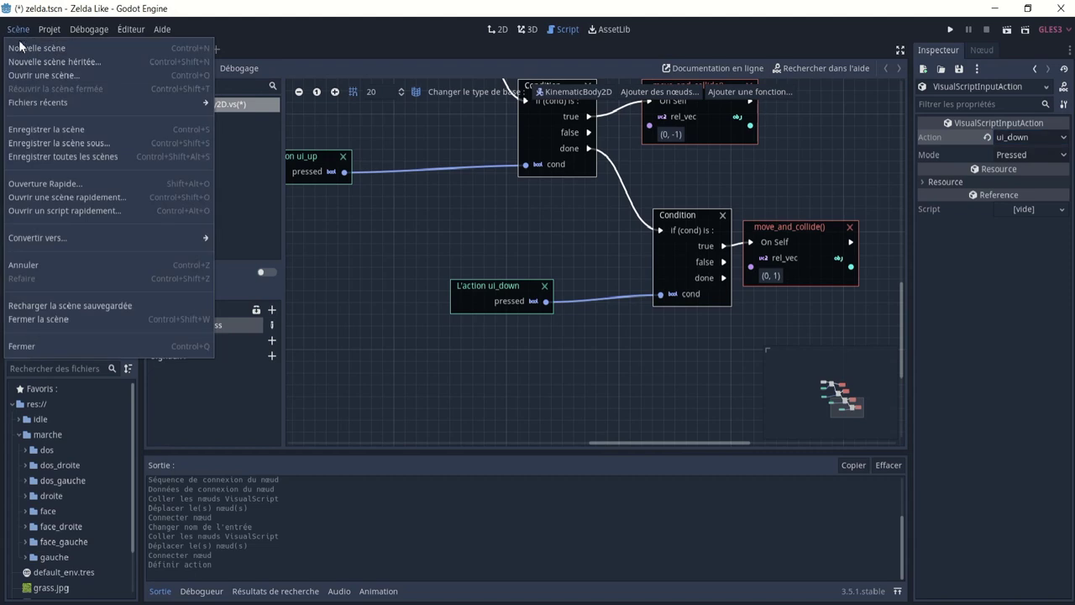
click(71, 124)
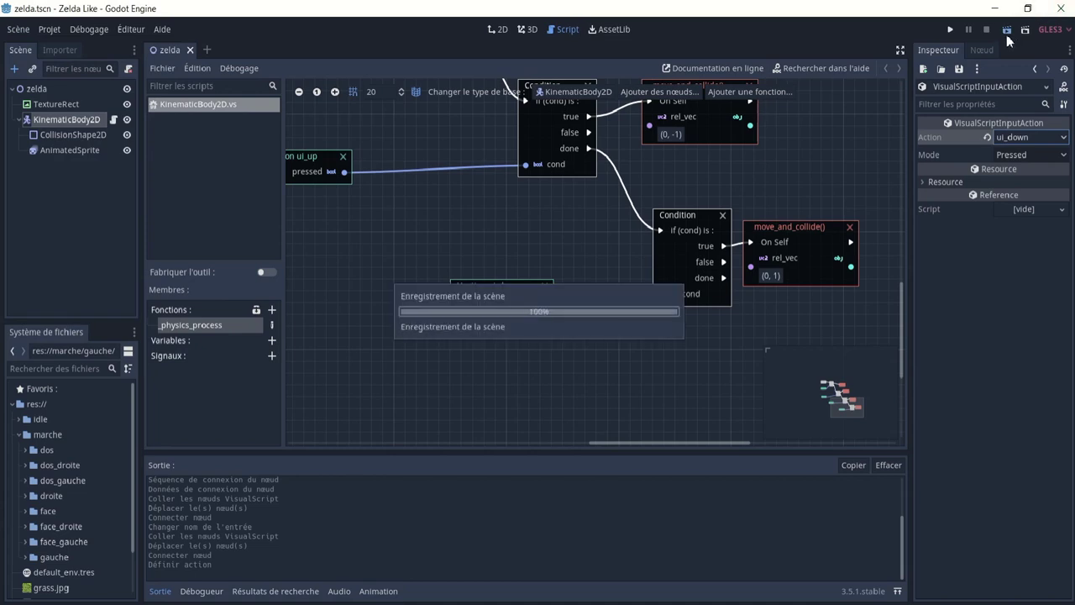
click(1008, 36)
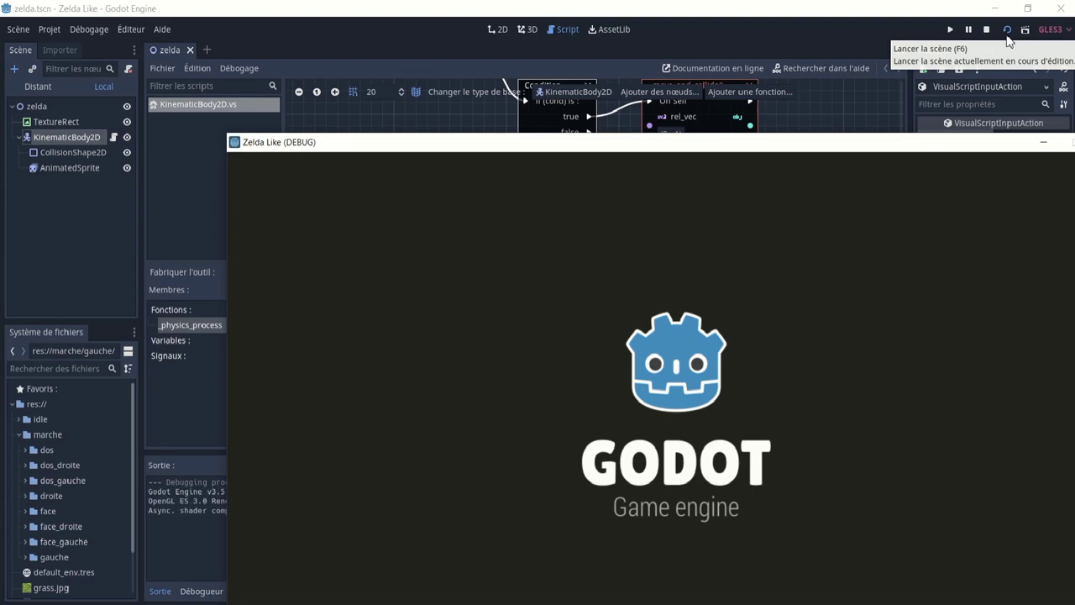
- Walk the character up, down, left and right, then close the game window
key(Up)
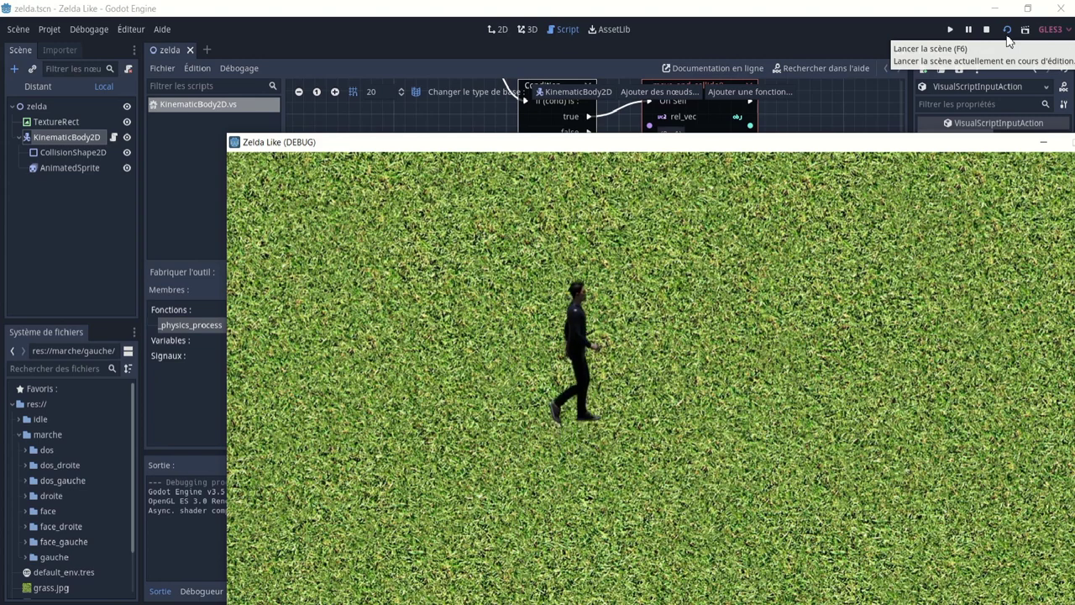
key(Down)
key(Left)
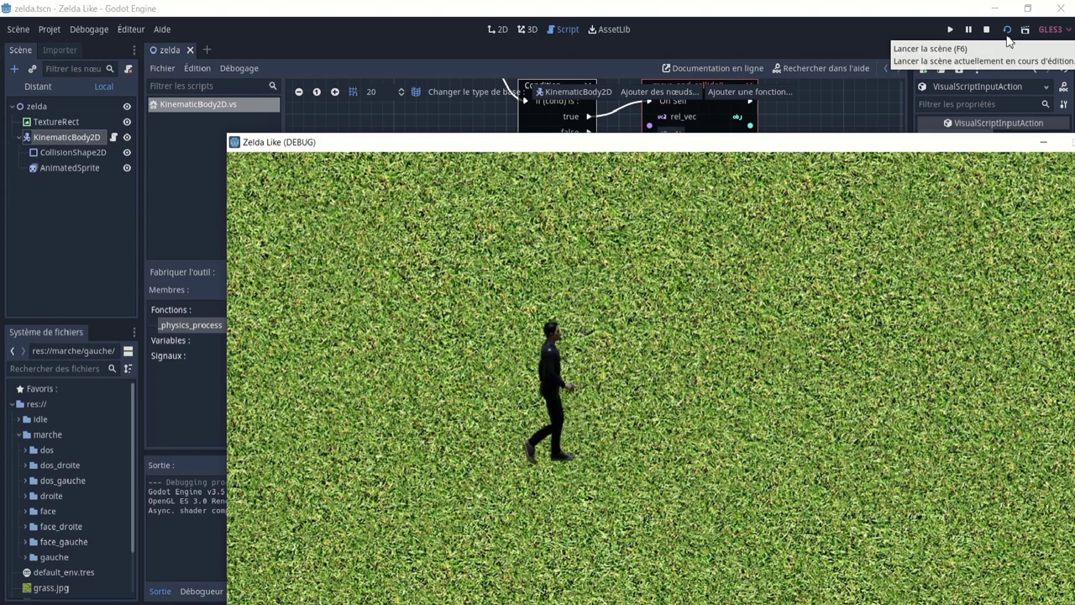
key(Right)
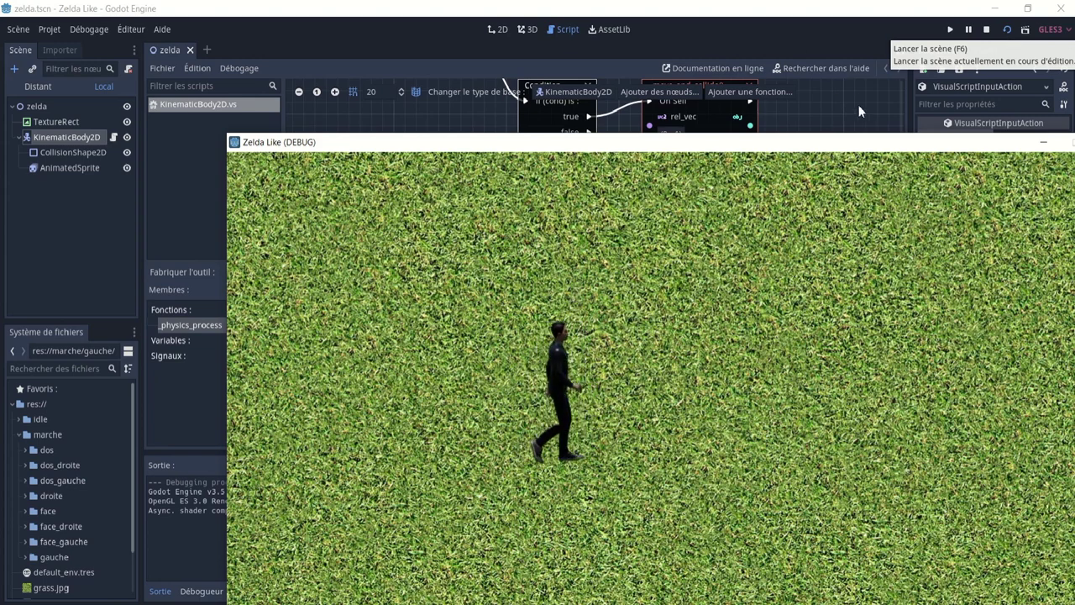
drag(830, 148, 656, 126)
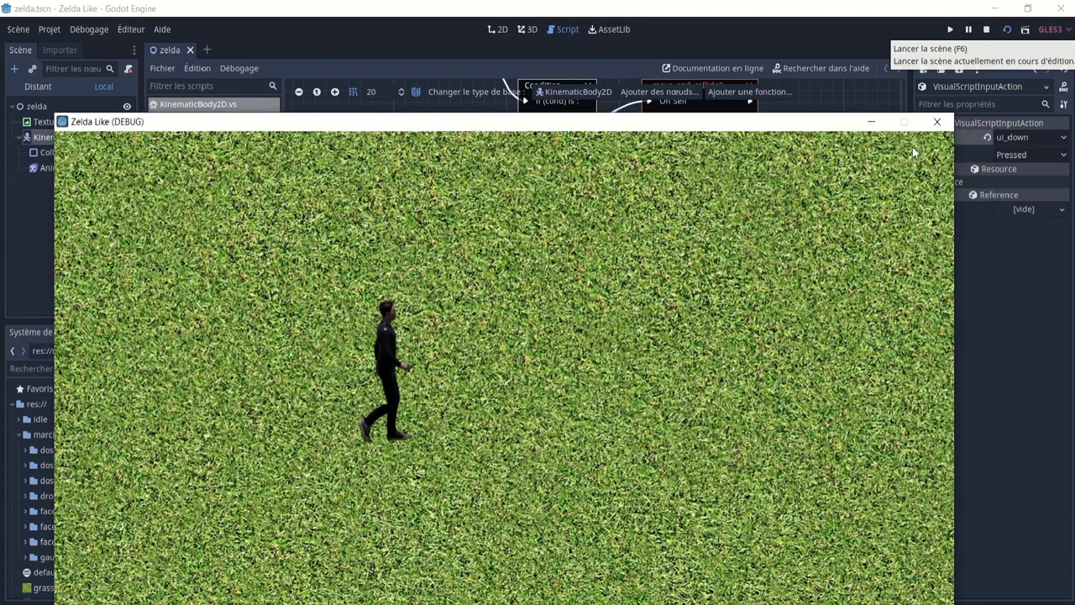
click(939, 120)
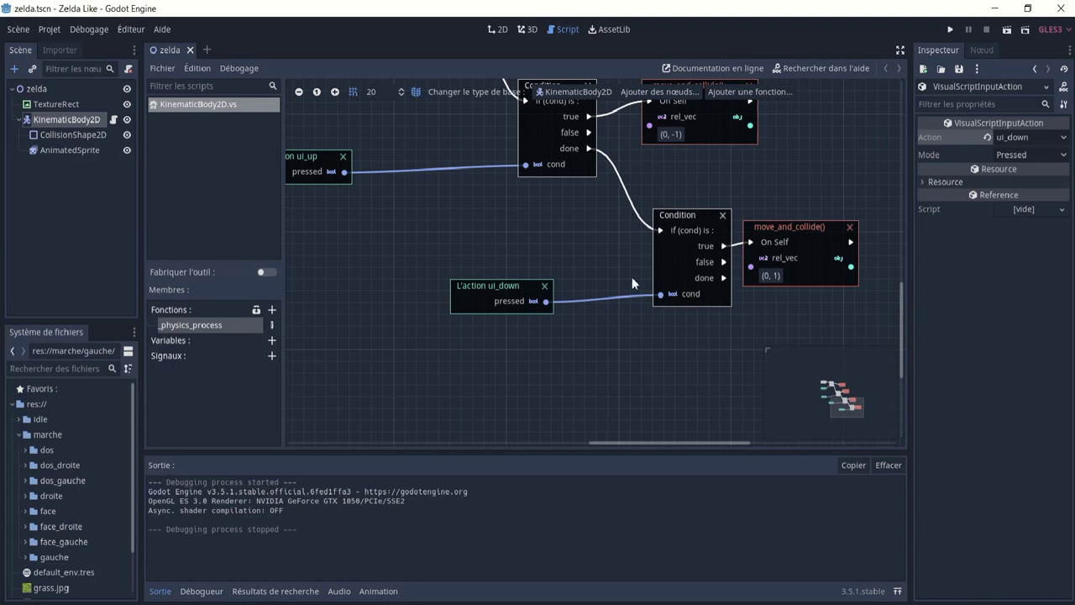
- Rename the AnimatedSprite node to personnage
middle_drag(500, 216, 623, 290)
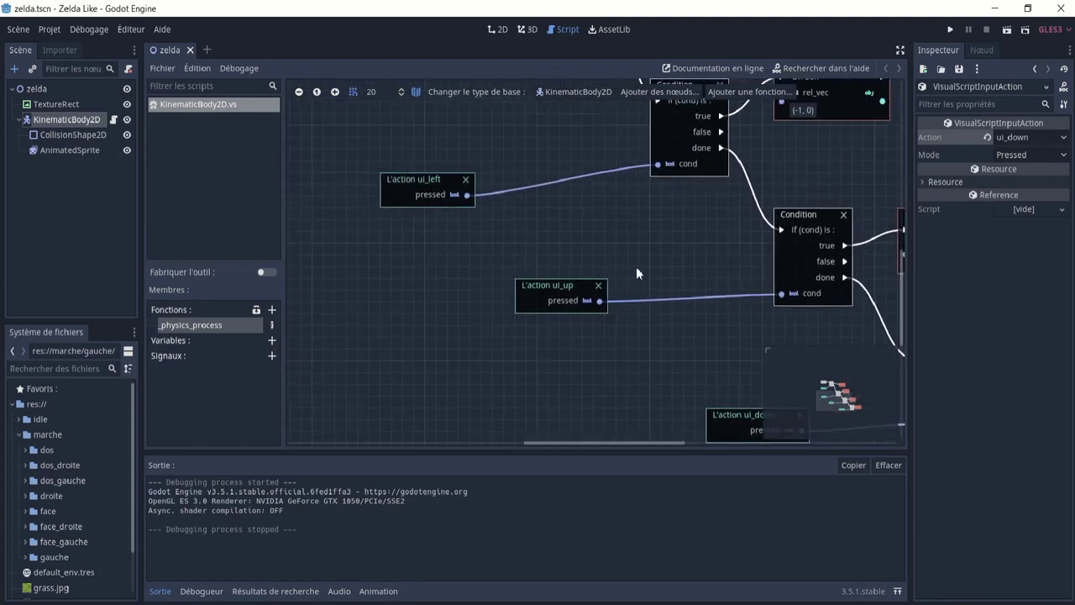
ctrl+scroll(639, 334, up, 3)
scroll(639, 334, up, 3)
ctrl+scroll(636, 285, down, 4)
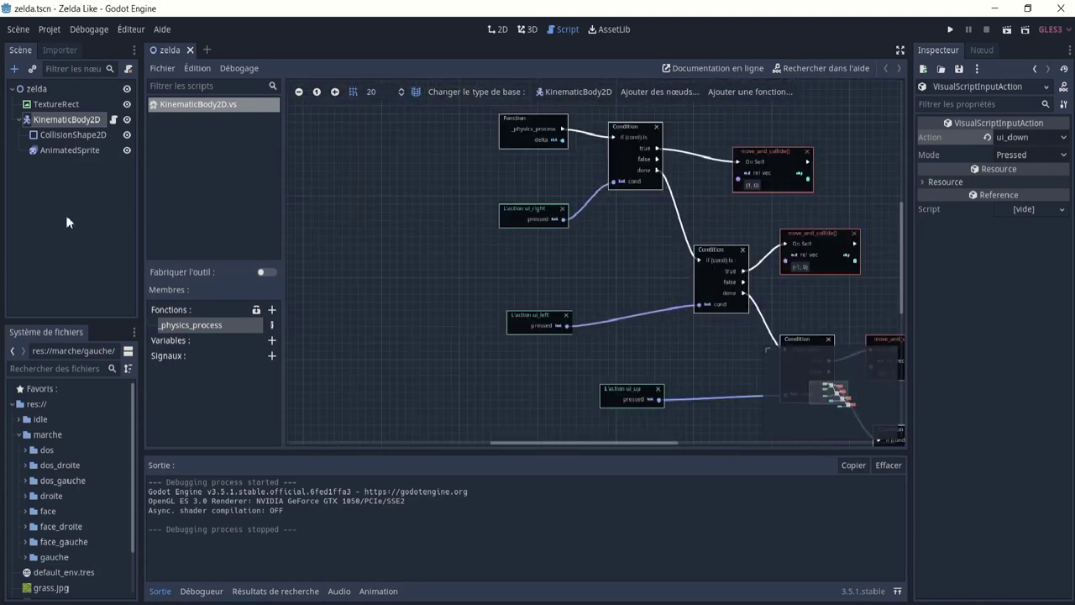
click(57, 152)
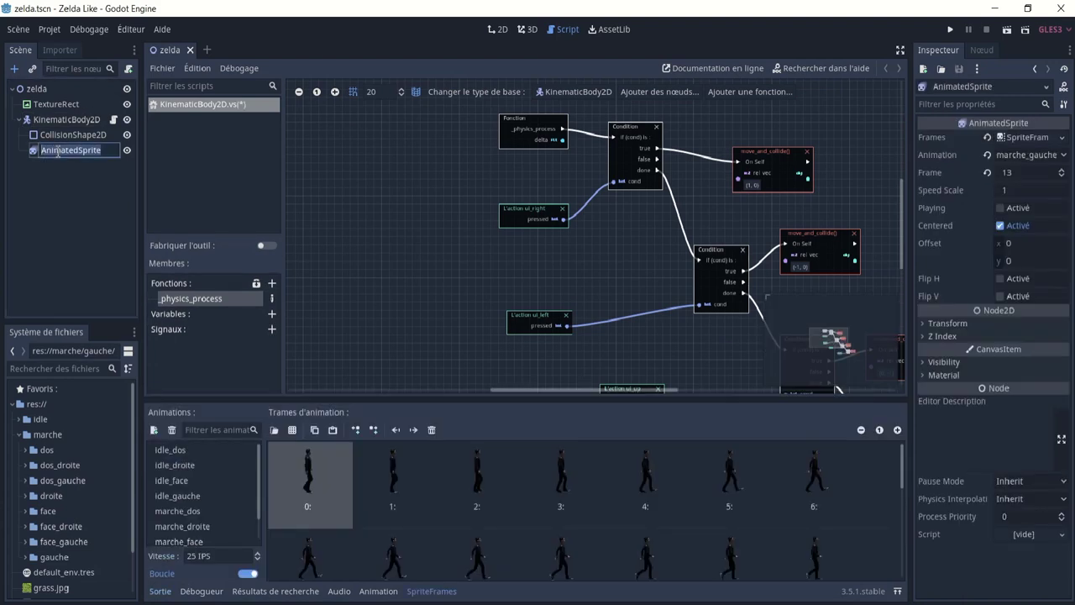
key(BackSpace)
text(personnage)
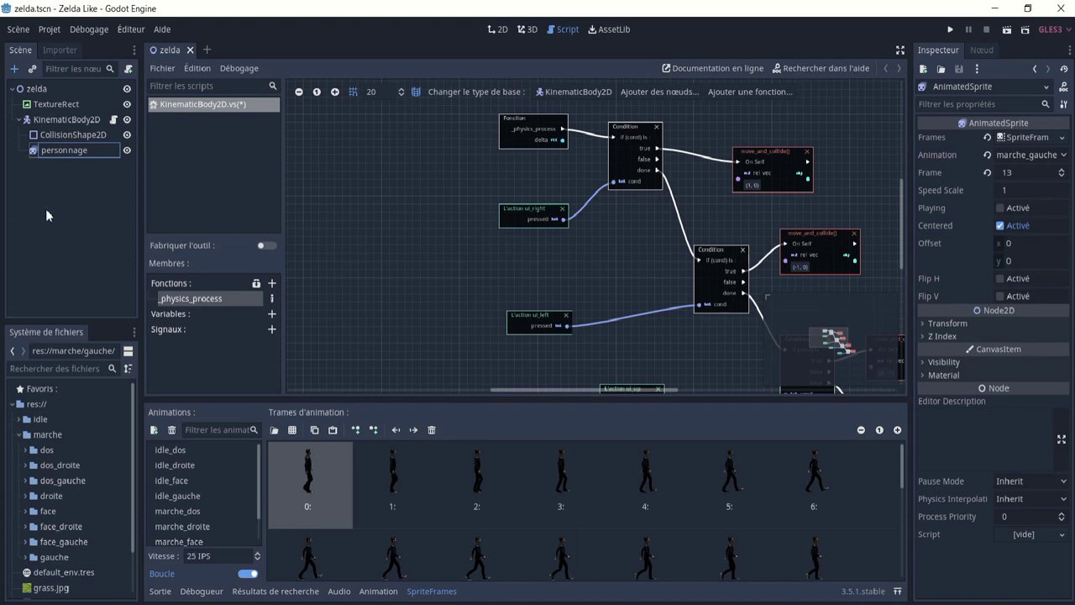
click(51, 209)
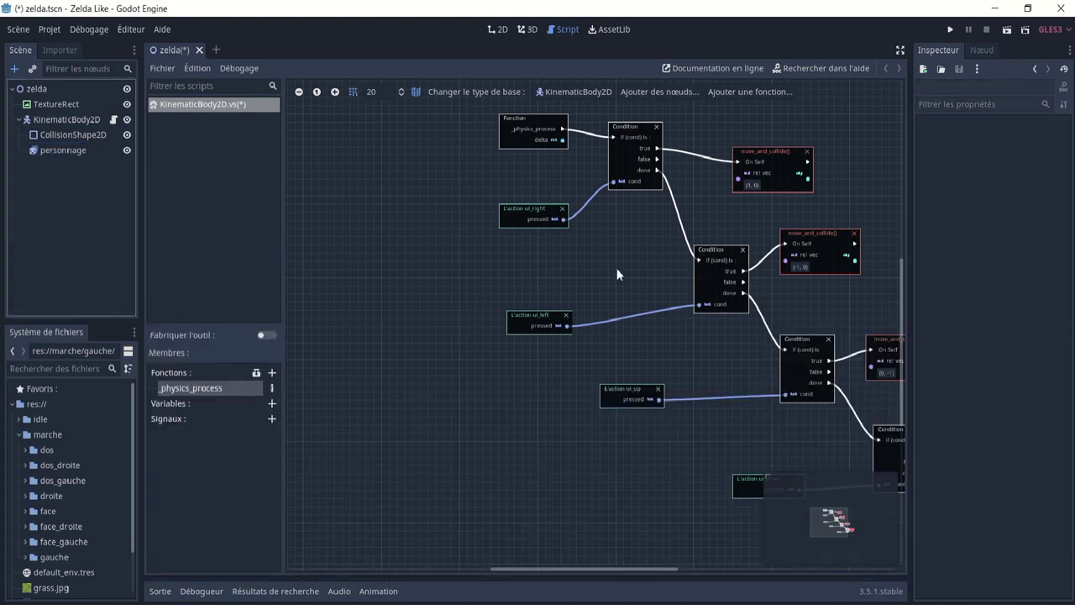
- Attach a new VisualScript personnage.vs to the personnage node
middle_drag(616, 274, 434, 209)
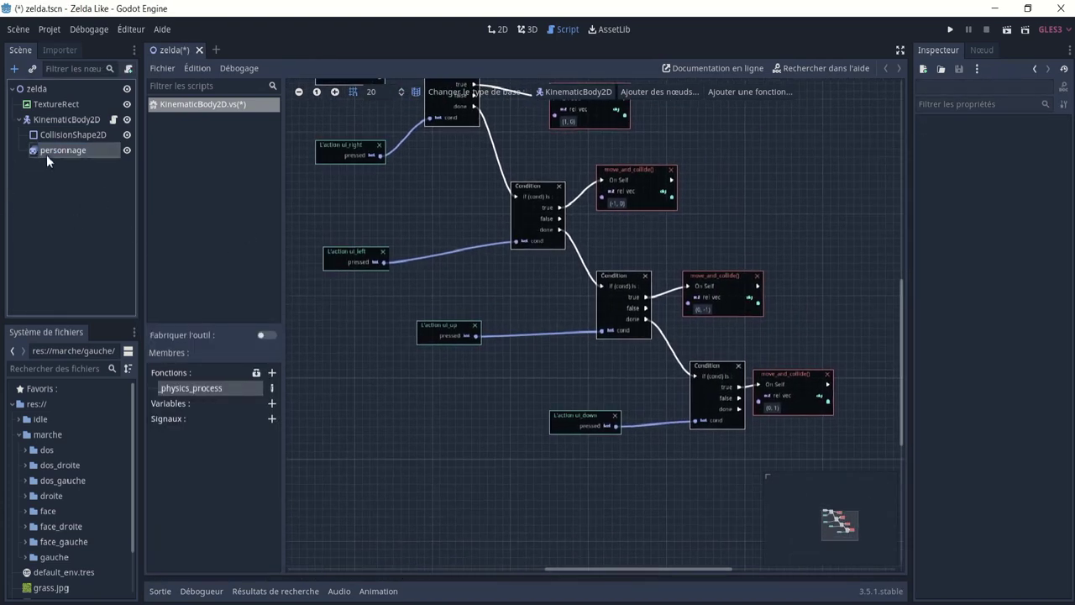
click(46, 154)
click(128, 68)
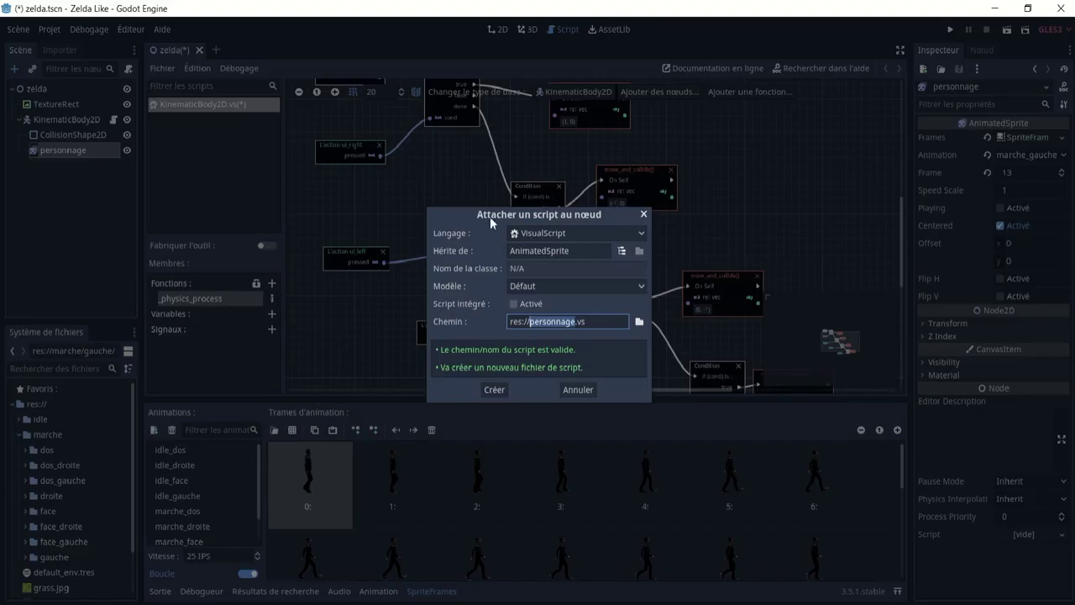
click(493, 390)
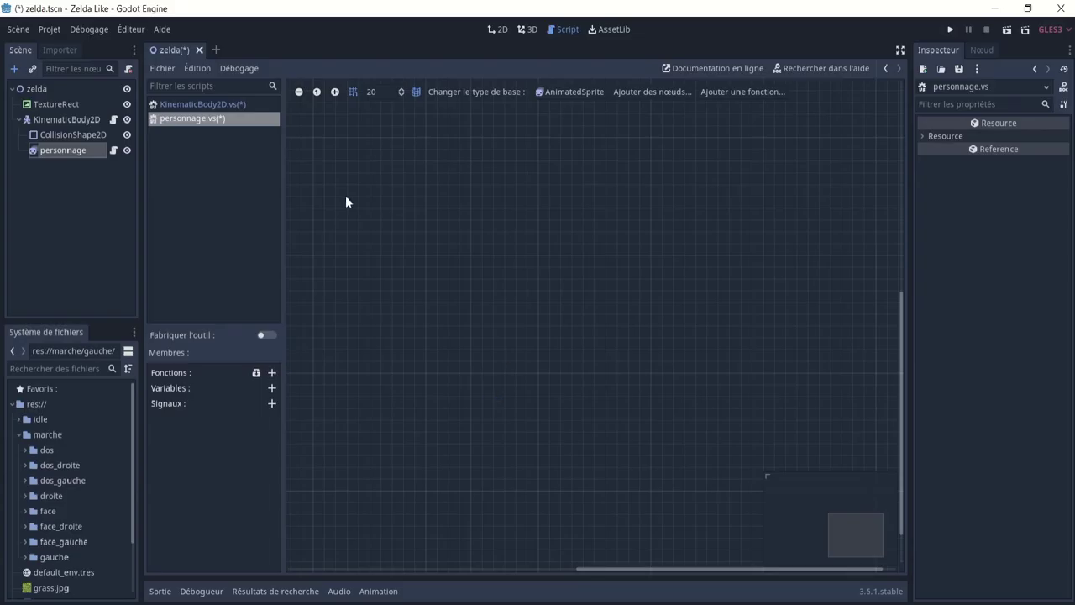
- Override the _physics_process function in the personnage script
click(256, 373)
click(480, 292)
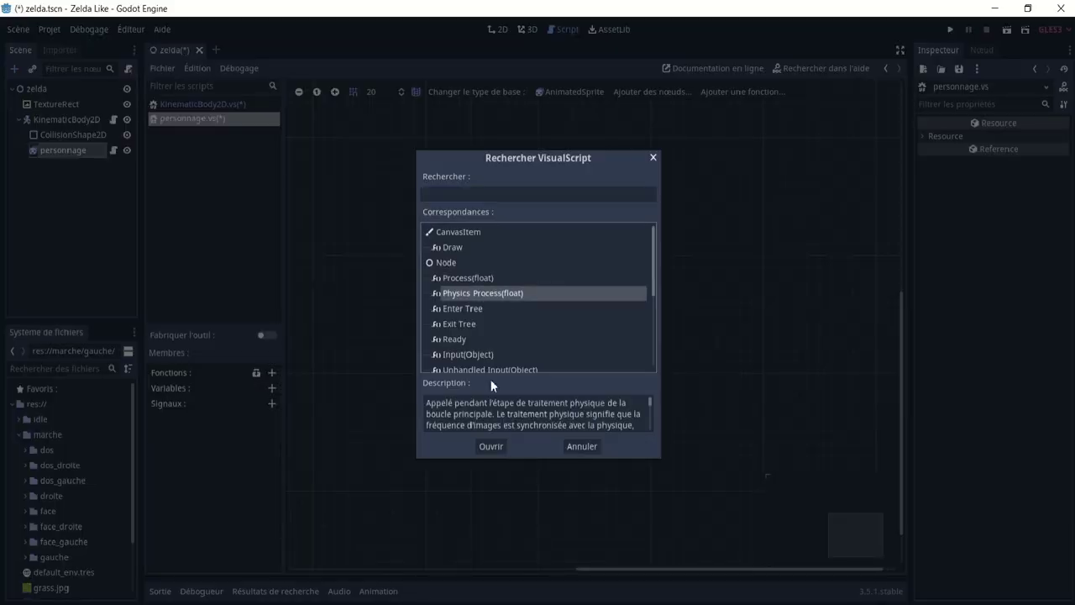
click(491, 445)
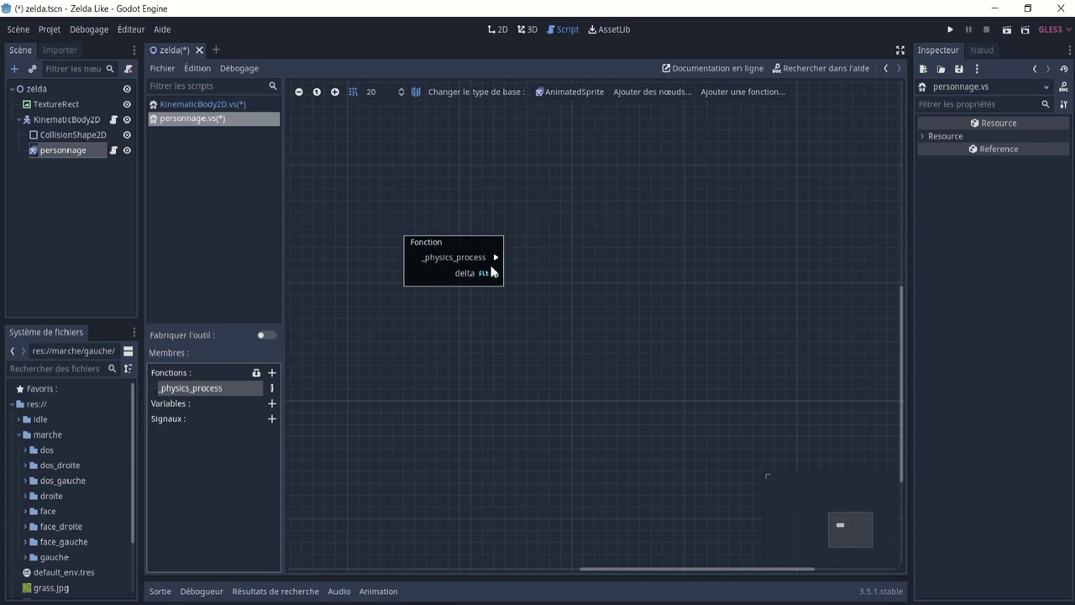
- Add a Condition node and connect _physics_process's execution output into it
drag(493, 273, 565, 269)
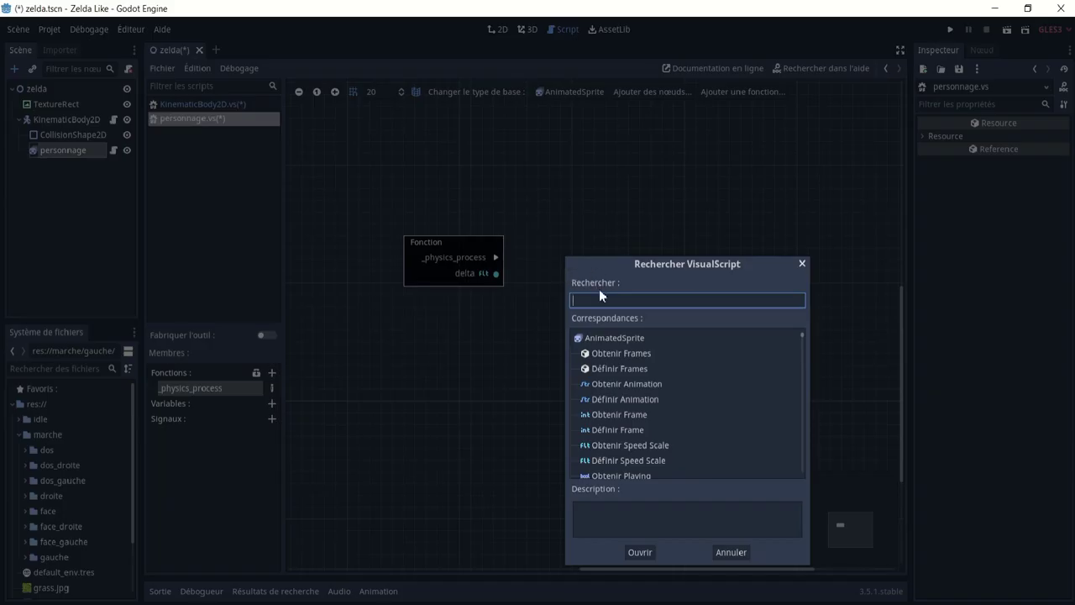
text(con)
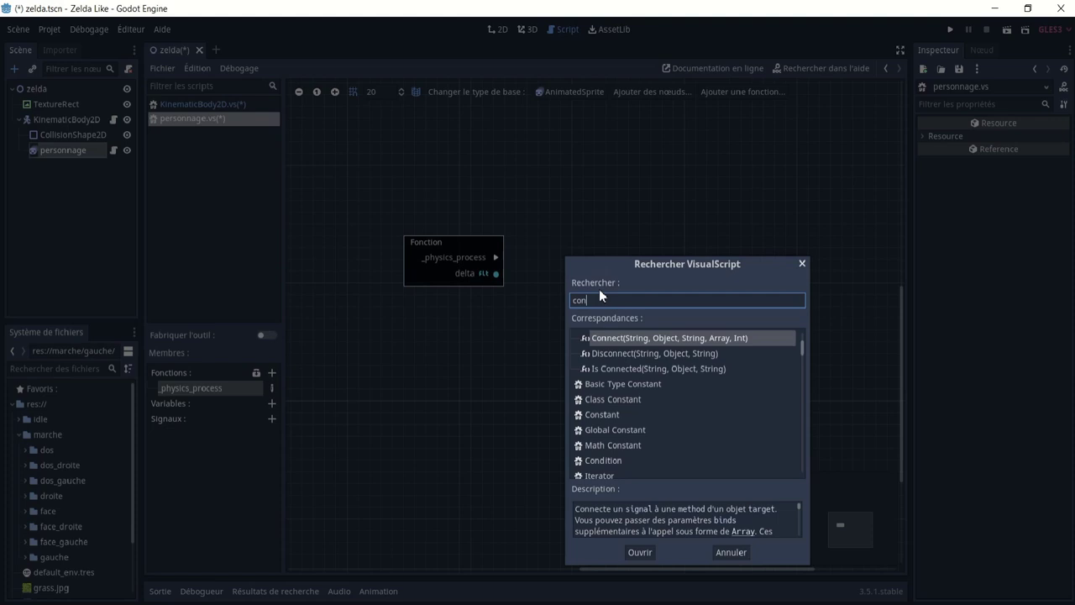
click(609, 462)
click(635, 552)
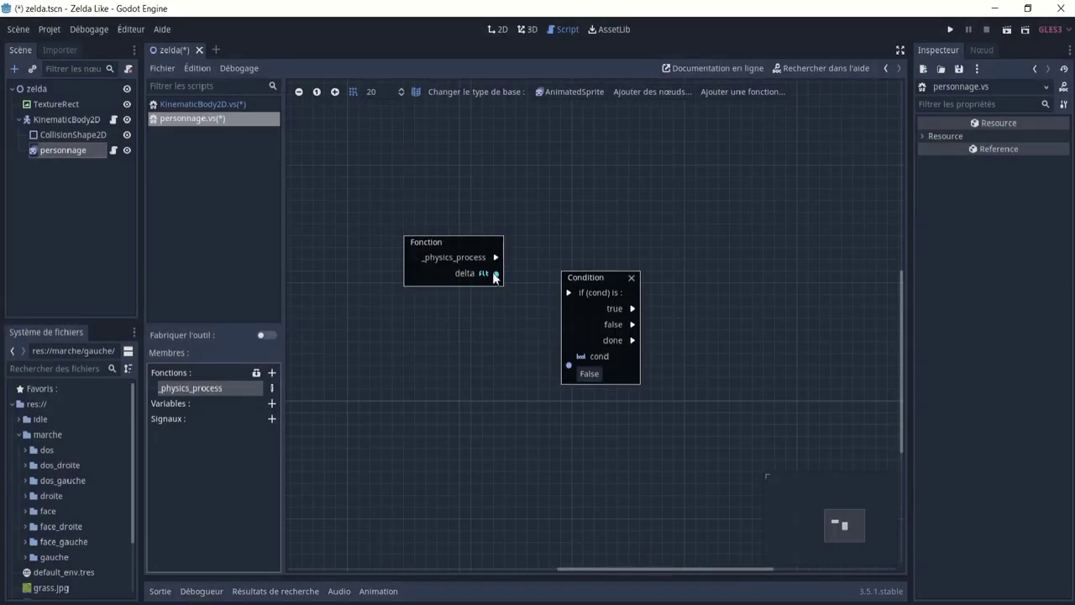
drag(494, 258, 557, 293)
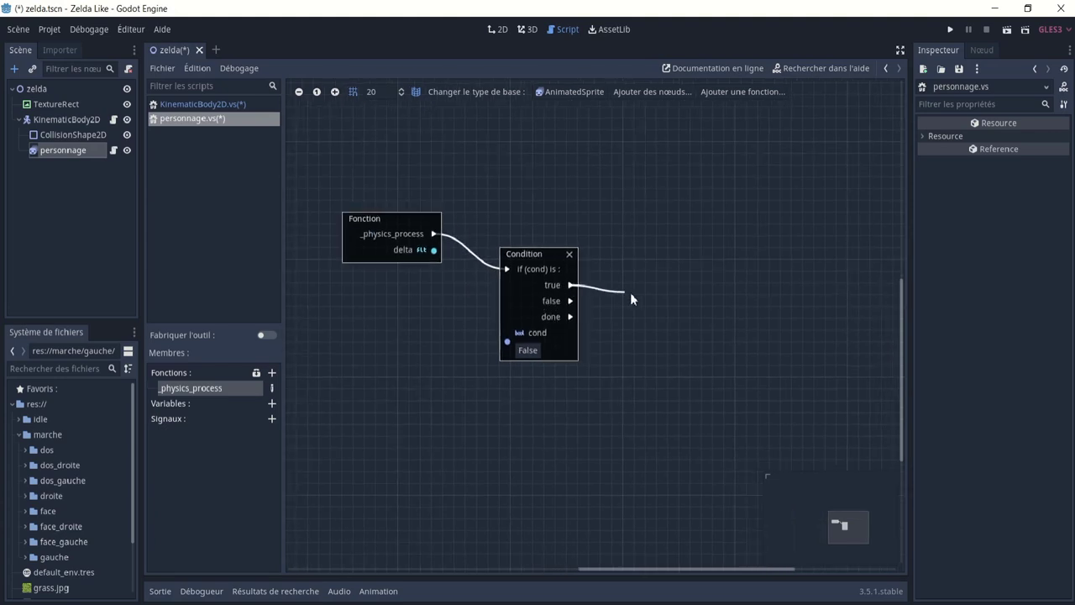
- Start adding a node from the Condition's true output, then cancel the search
drag(572, 285, 633, 293)
scroll(680, 380, up, 1)
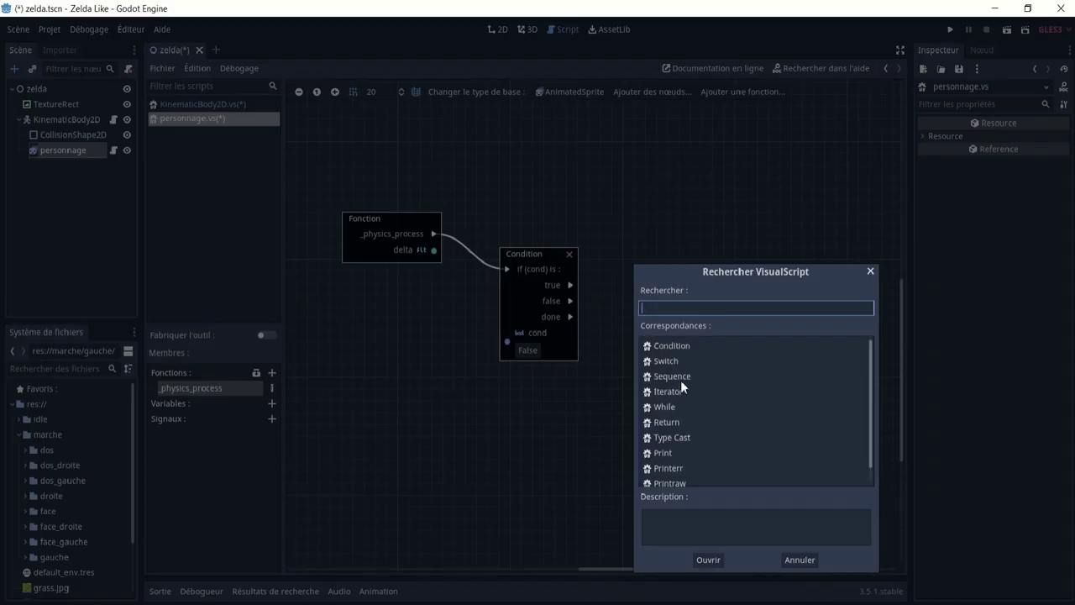
click(580, 301)
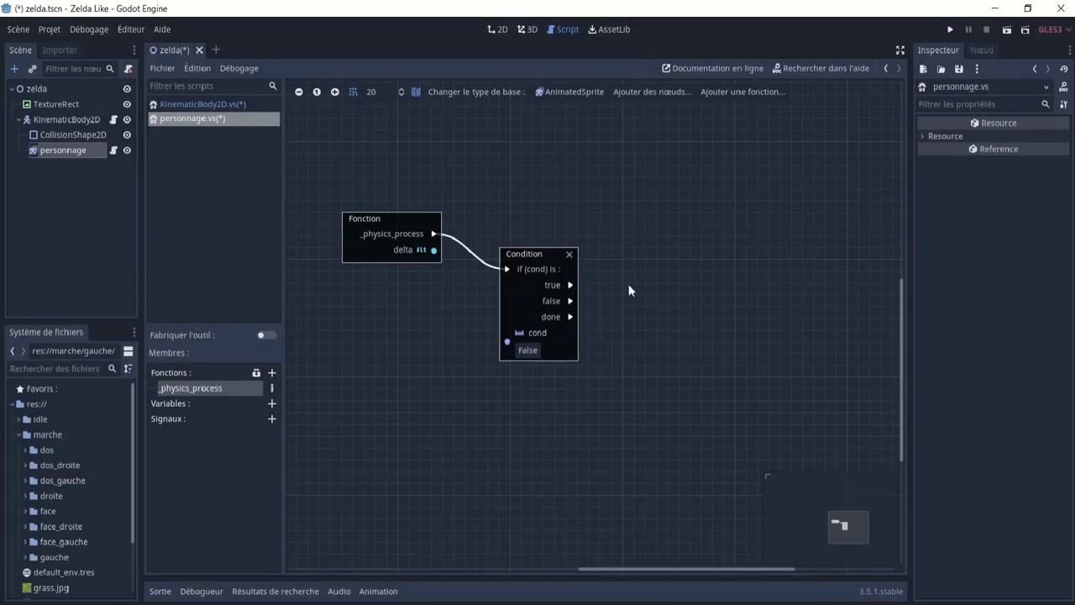
drag(572, 286, 642, 288)
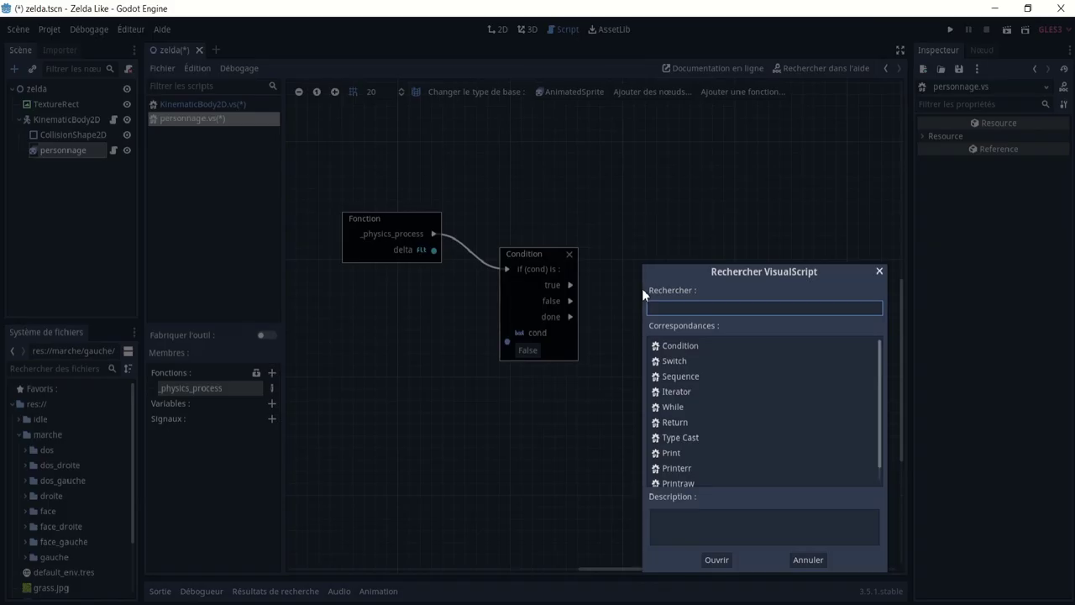
text(pi)
key(BackSpace)
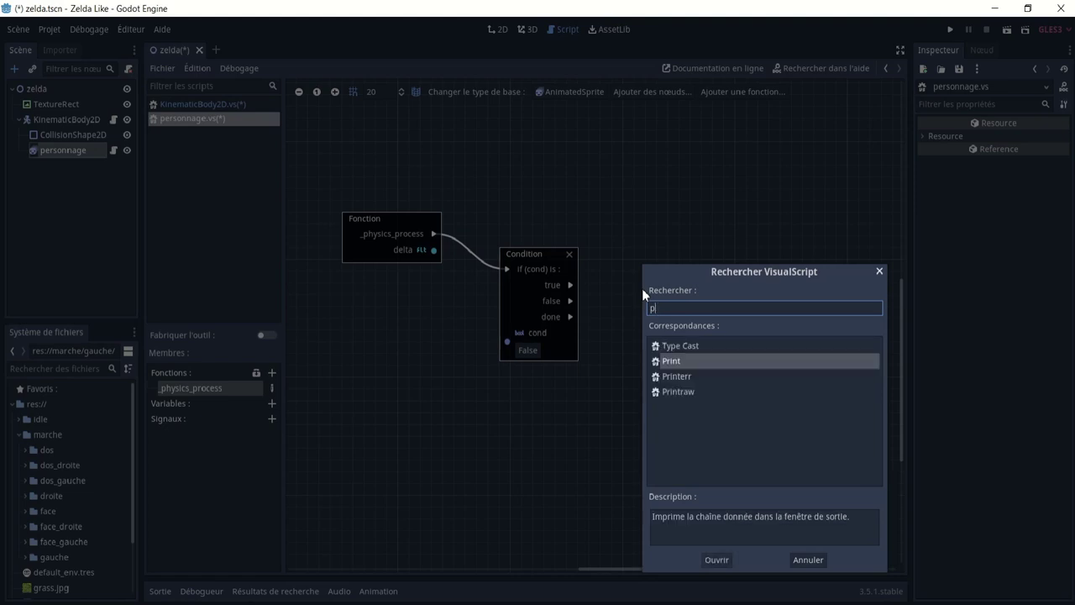
key(BackSpace)
key(Escape)
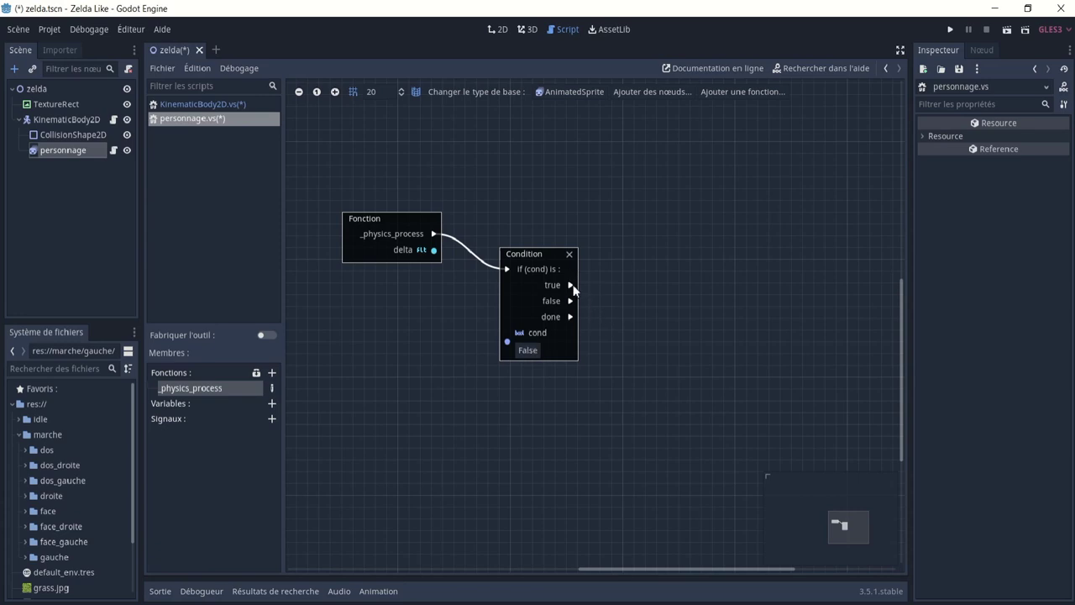
- Search 'play' and add a Play(String, Bool) animation node on self to the graph
drag(572, 286, 630, 286)
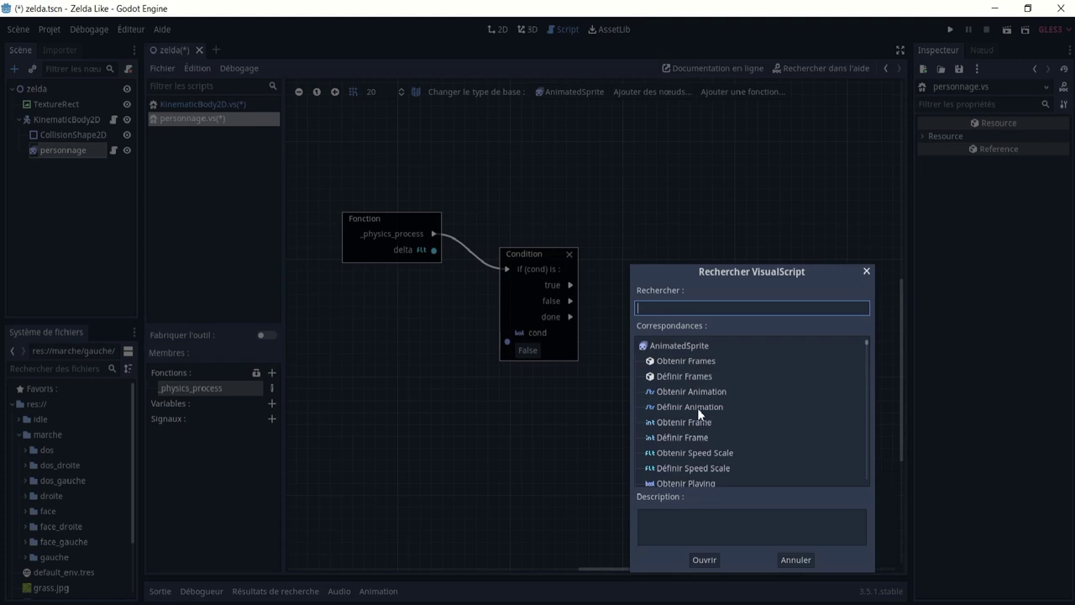
scroll(698, 427, down, 2)
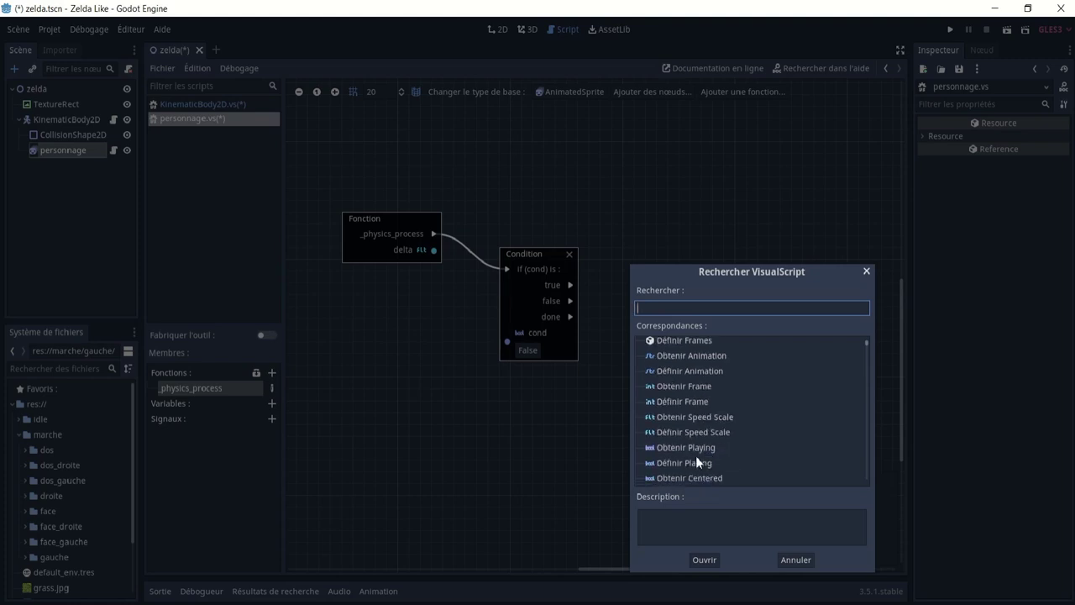
scroll(705, 417, down, 2)
scroll(704, 415, down, 2)
scroll(705, 414, up, 5)
text(pl)
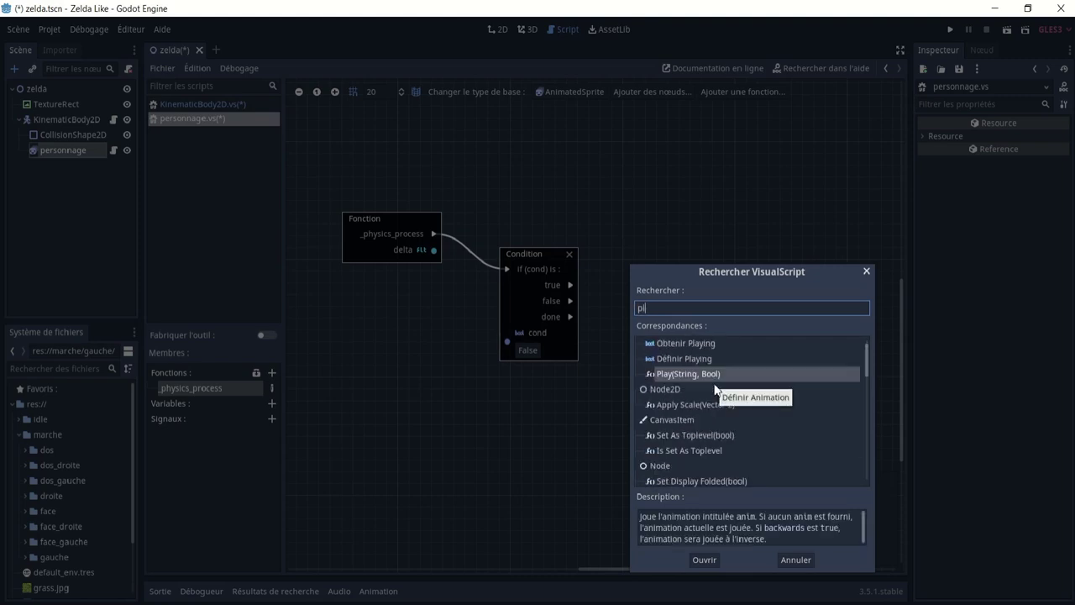
text(ay)
click(708, 392)
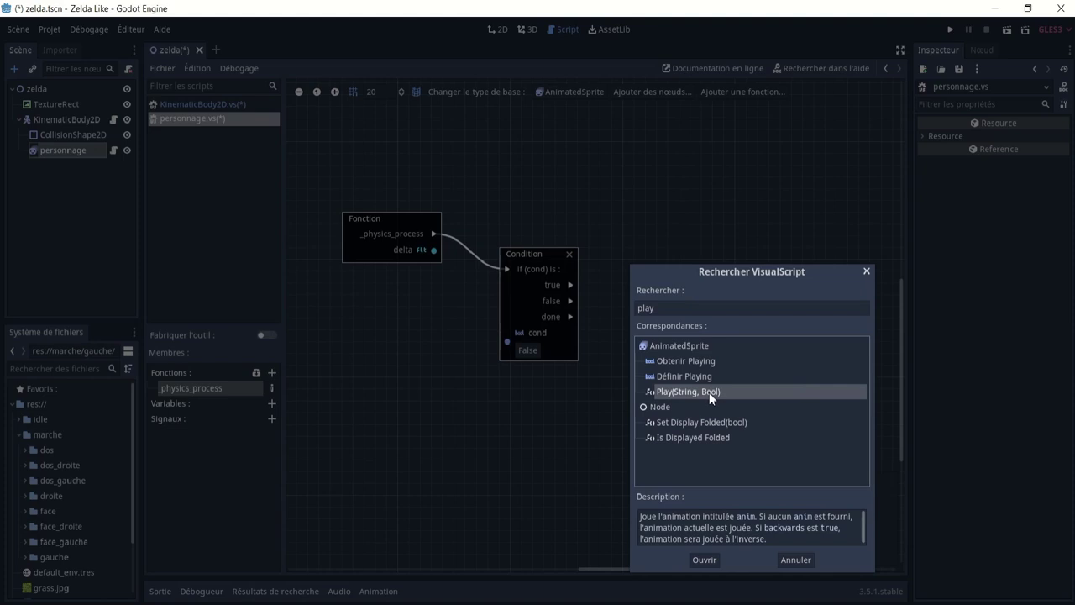
click(712, 558)
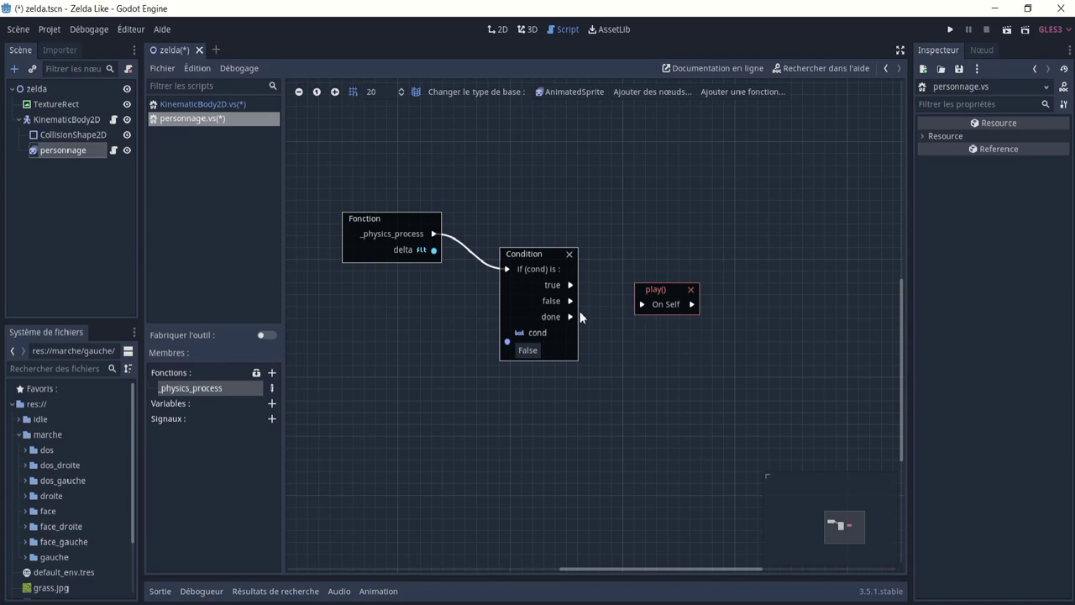
- Delete the play() node and add a Définir animation node linked from the Condition's true output
drag(572, 287, 613, 289)
key(Escape)
click(690, 289)
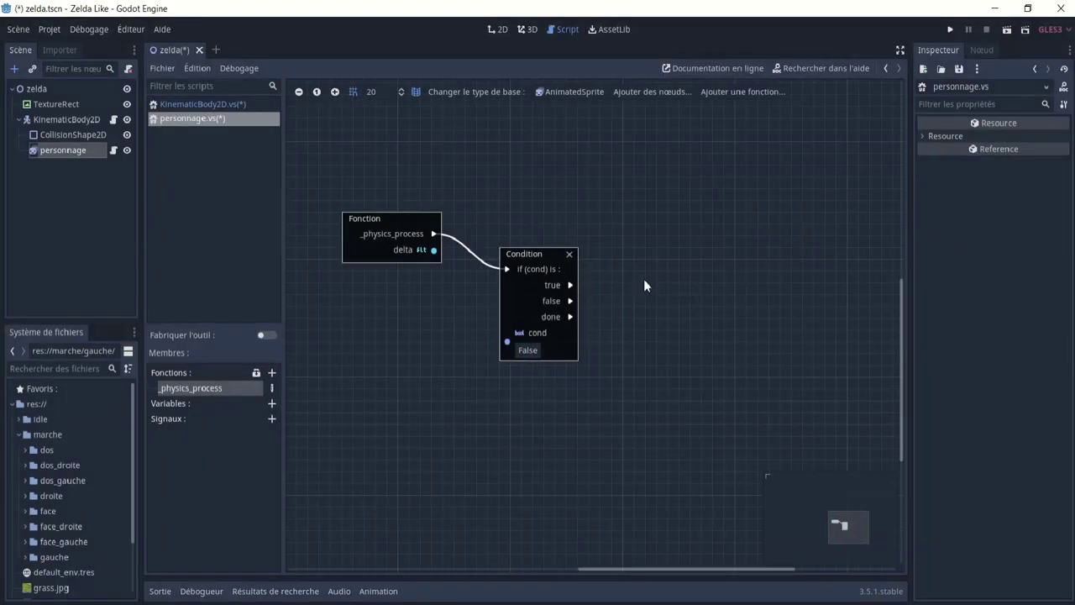
right_click(643, 276)
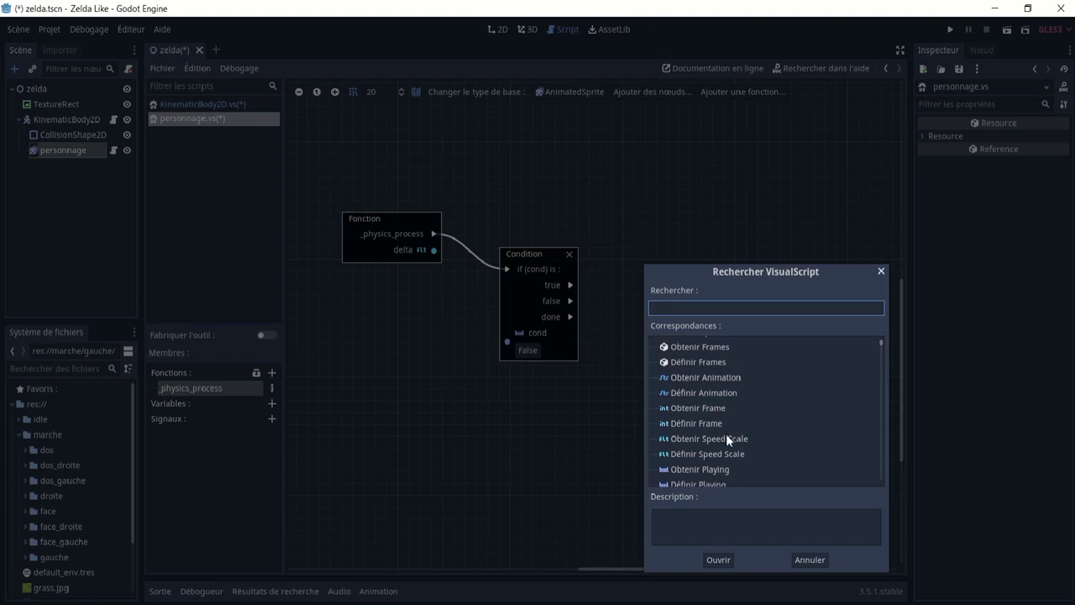
click(707, 396)
click(716, 558)
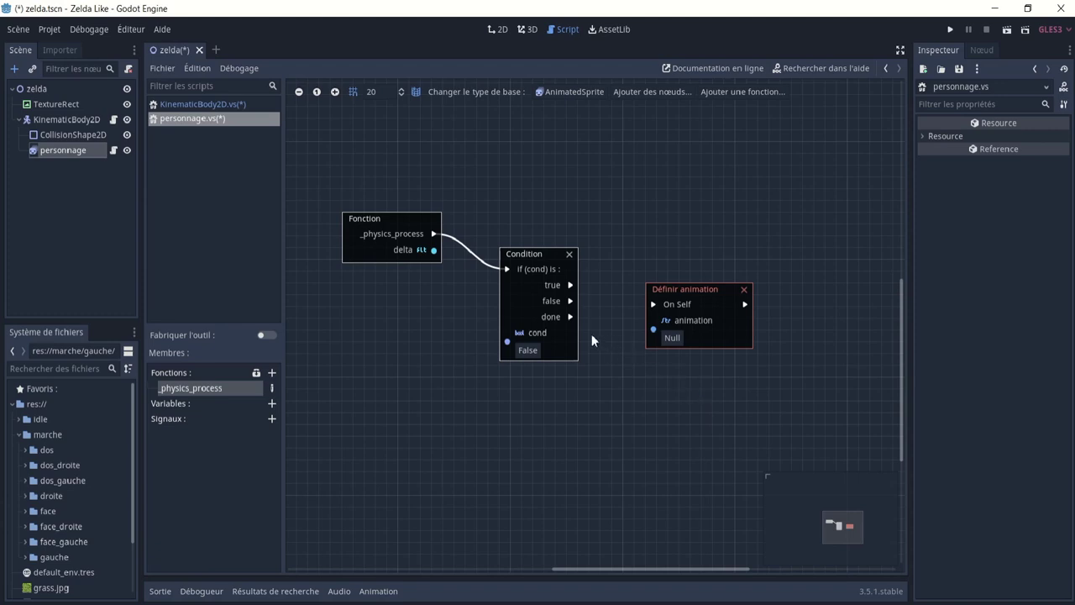
drag(593, 299, 642, 302)
- Add an Action node set to ui_up and feed its pressed output into the Condition's cond
right_click(401, 314)
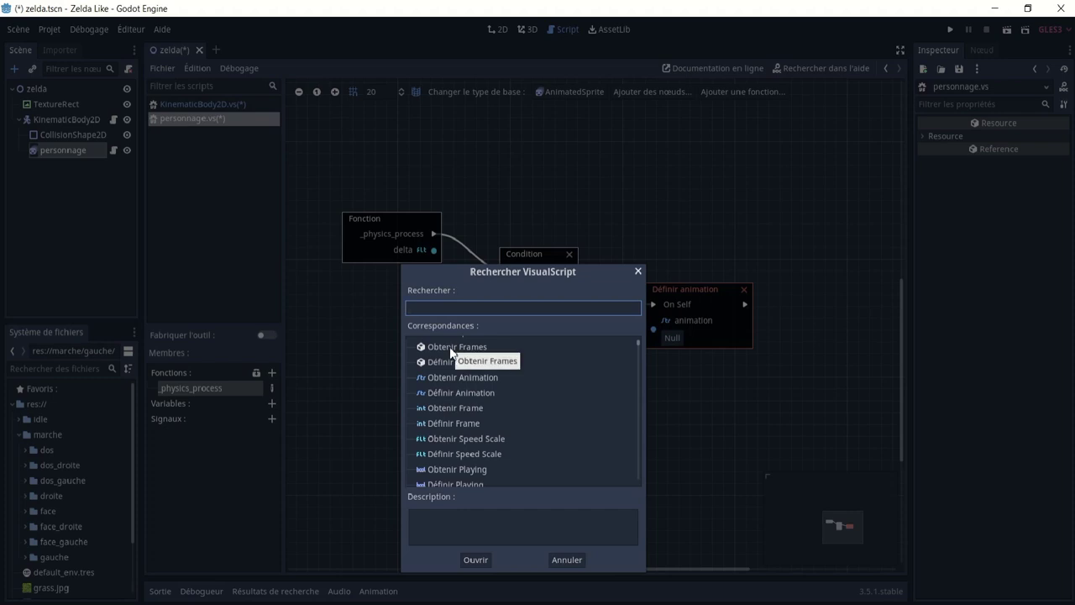
text(act)
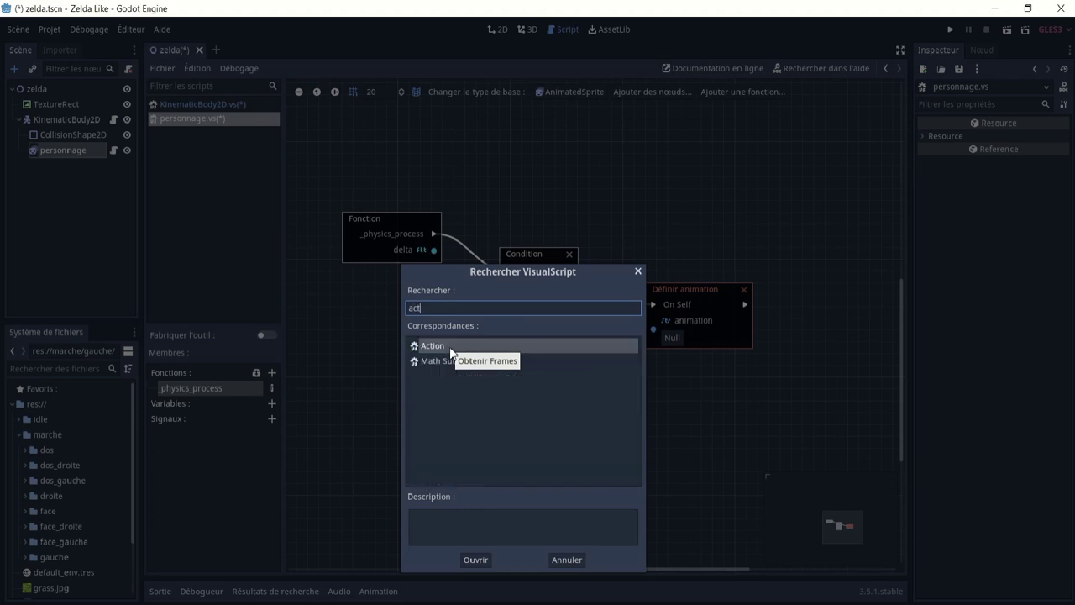
double_click(450, 346)
drag(451, 338, 285, 365)
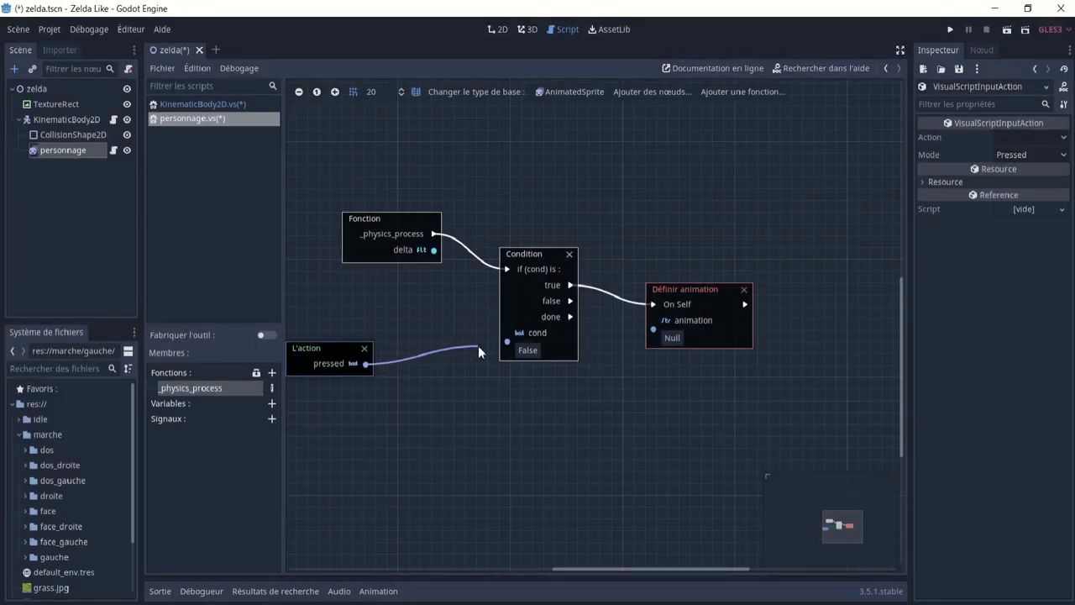
drag(411, 369, 504, 342)
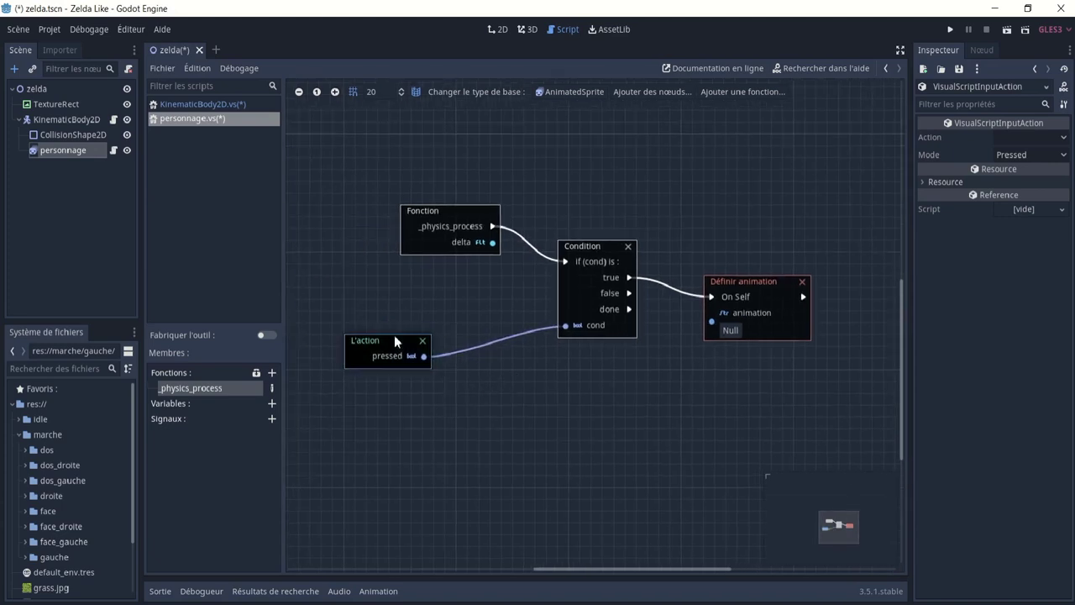
click(1031, 139)
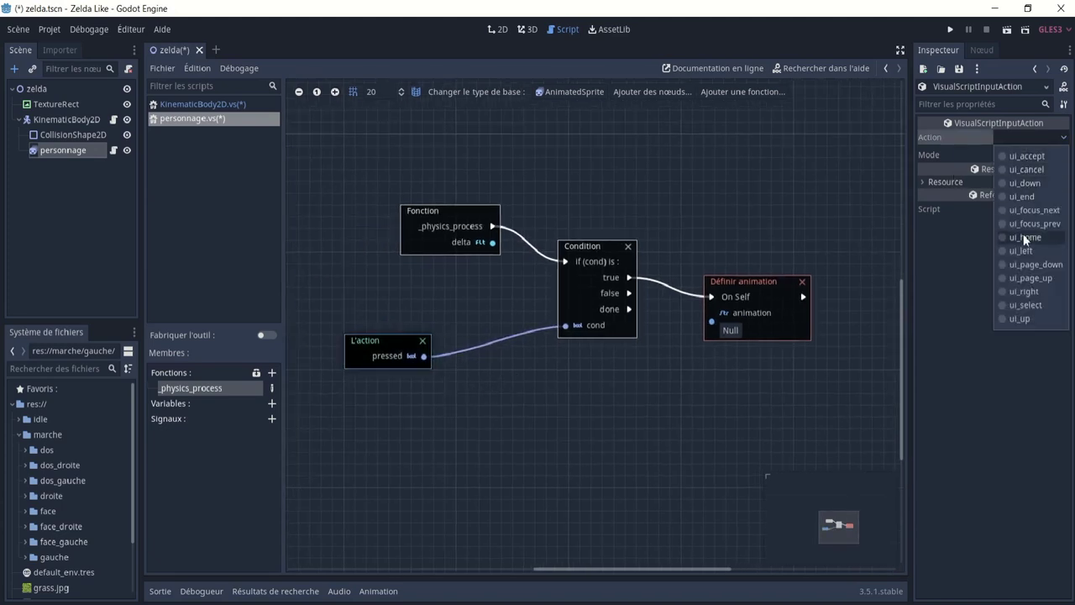
click(1019, 319)
ctrl+scroll(670, 383, up, 2)
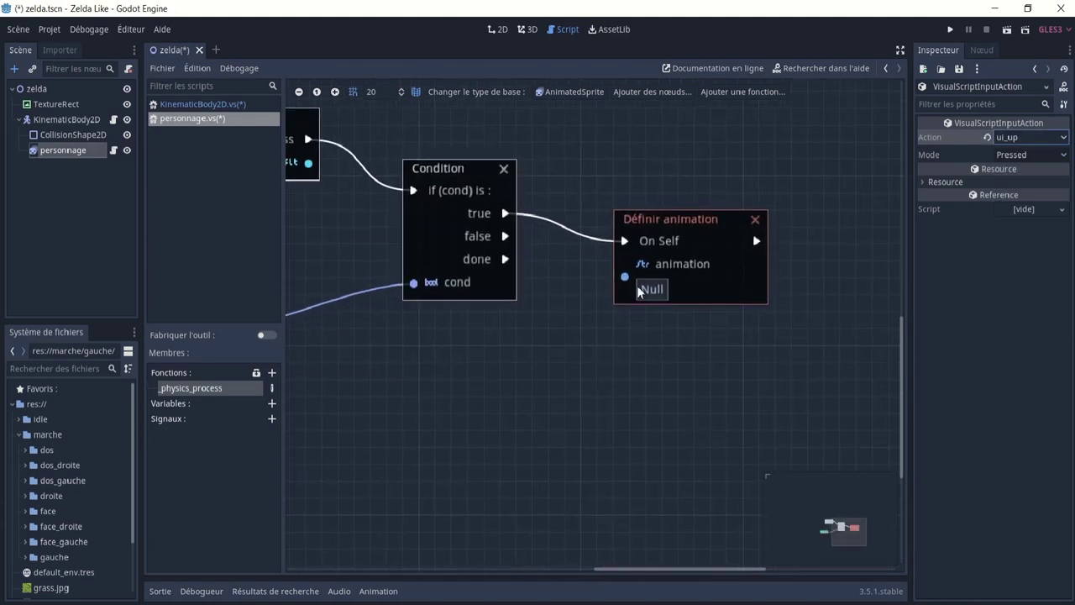
ctrl+scroll(640, 306, down, 2)
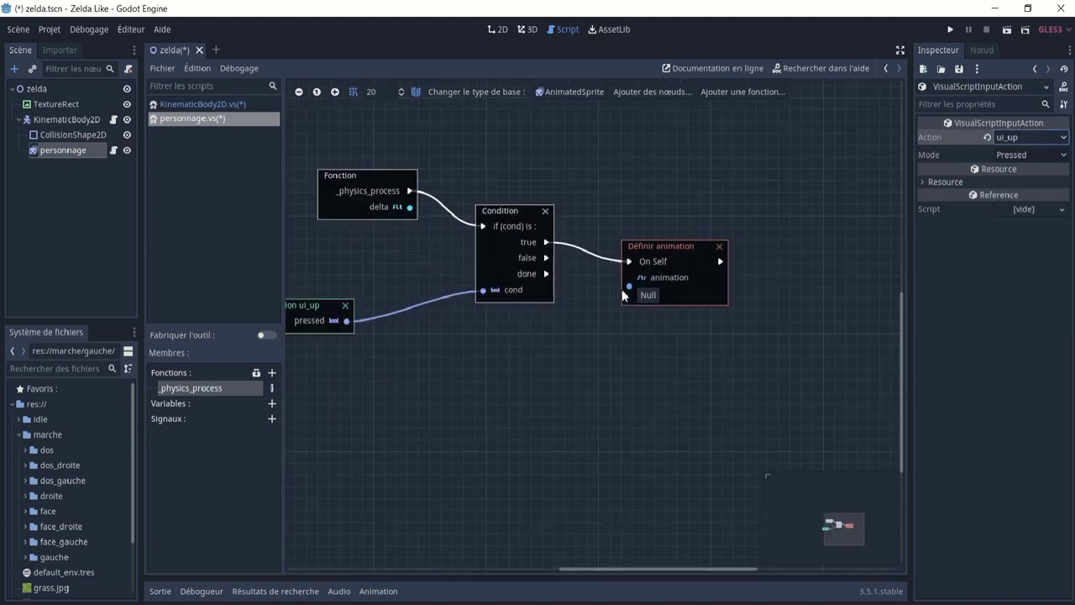
drag(630, 286, 621, 316)
- Set the personnage sprite's Animation property to marche_dos in the Inspector
click(498, 30)
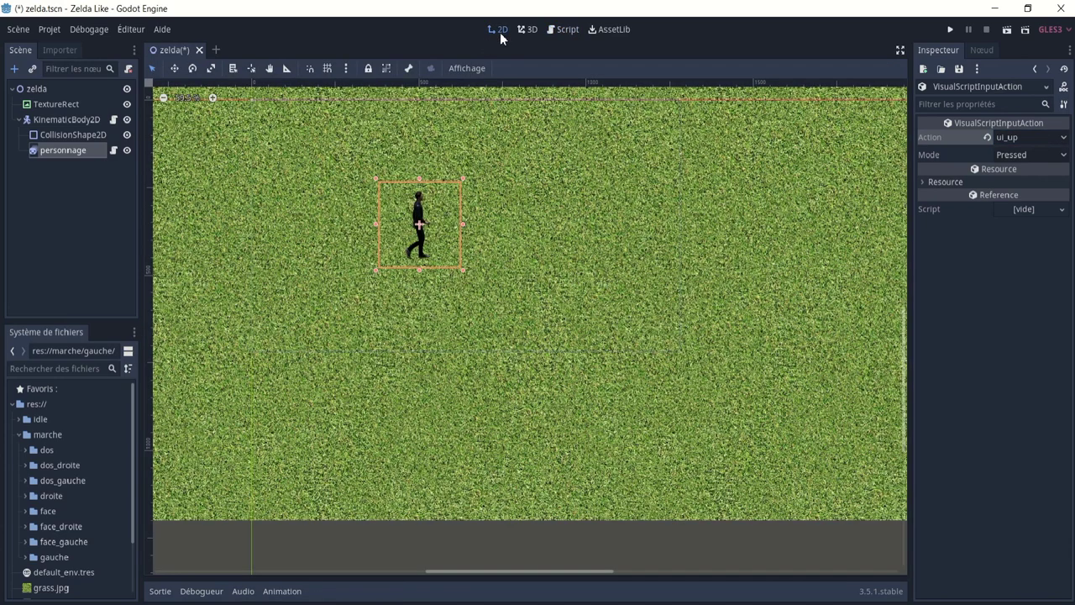
click(58, 151)
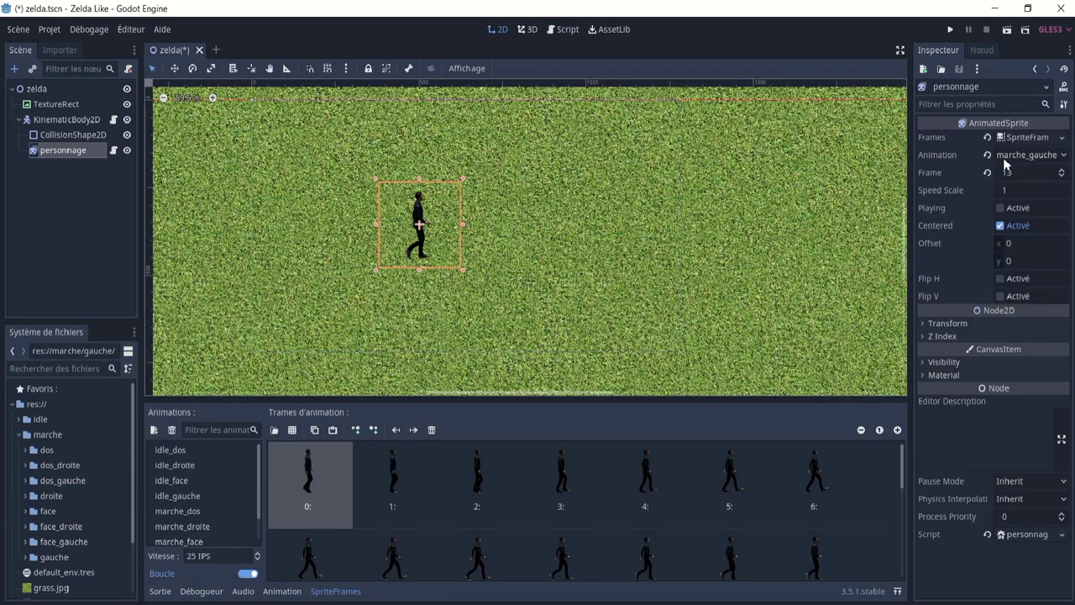
click(1022, 156)
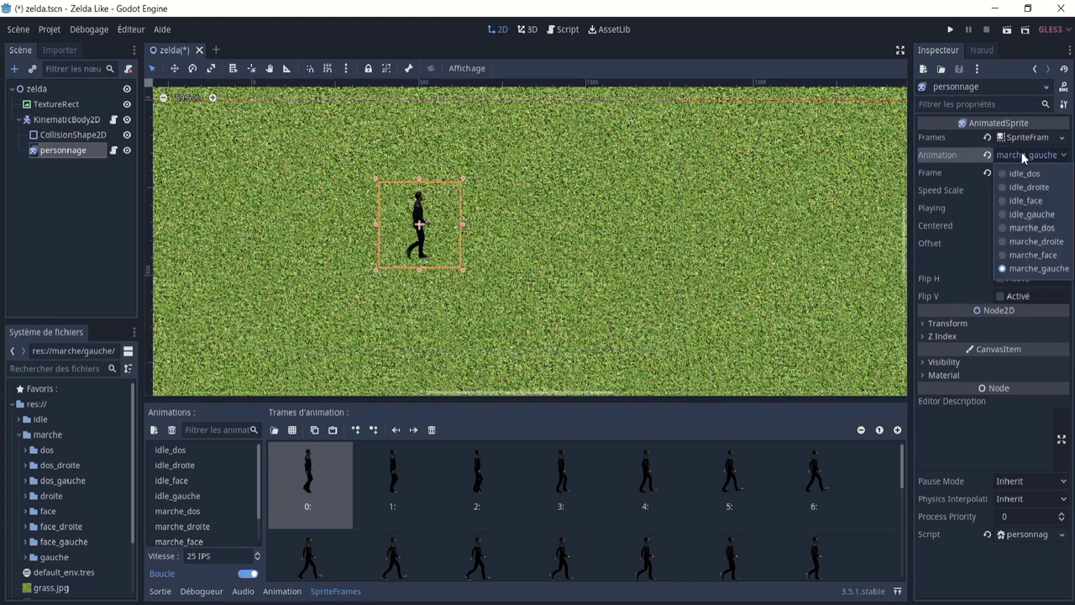
click(1026, 225)
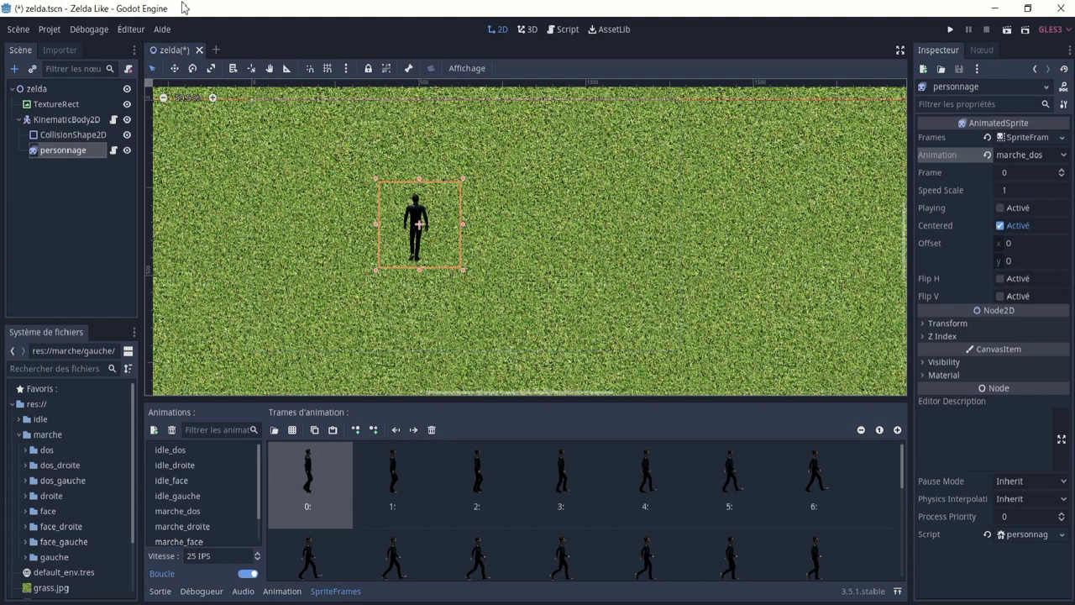
- Enter marche_dos as the animation name in the visual script, then return to the 2D view
click(113, 150)
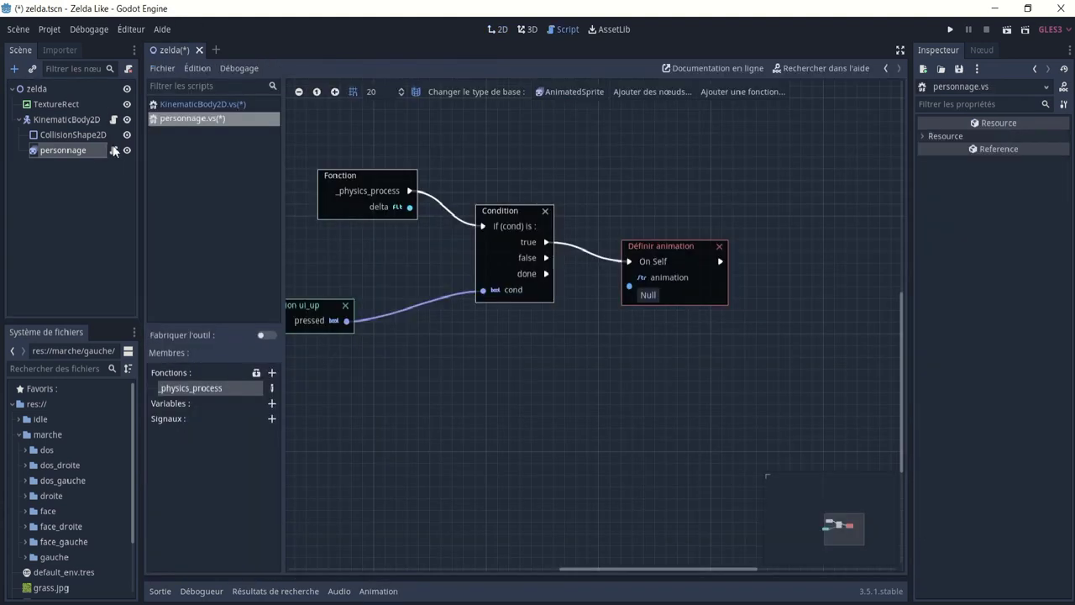
click(648, 296)
text(marche_dos)
key(Return)
shift+scroll(459, 353, left, 1)
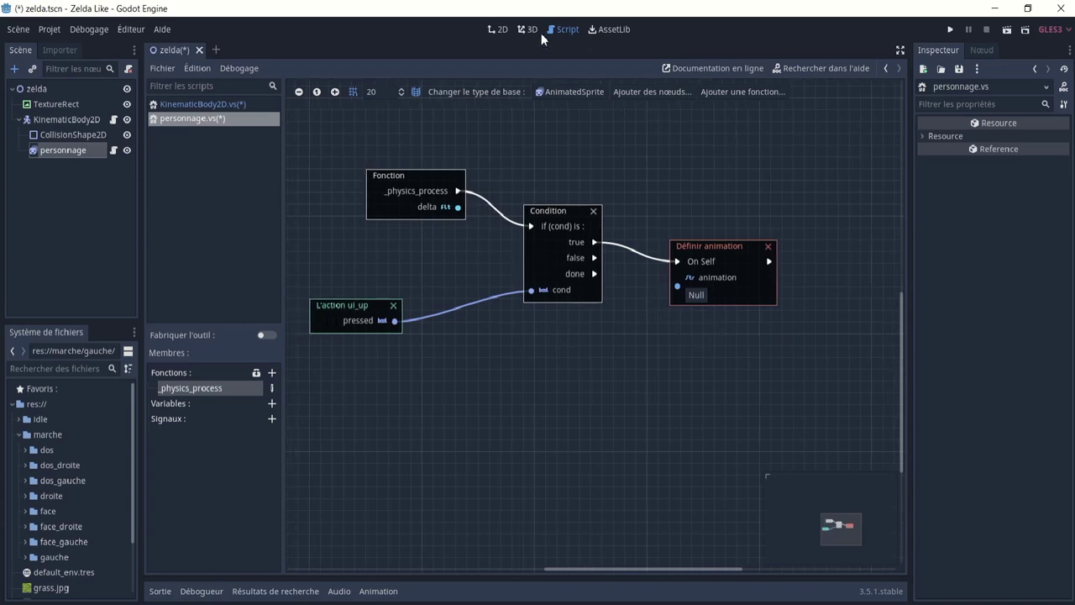
click(487, 29)
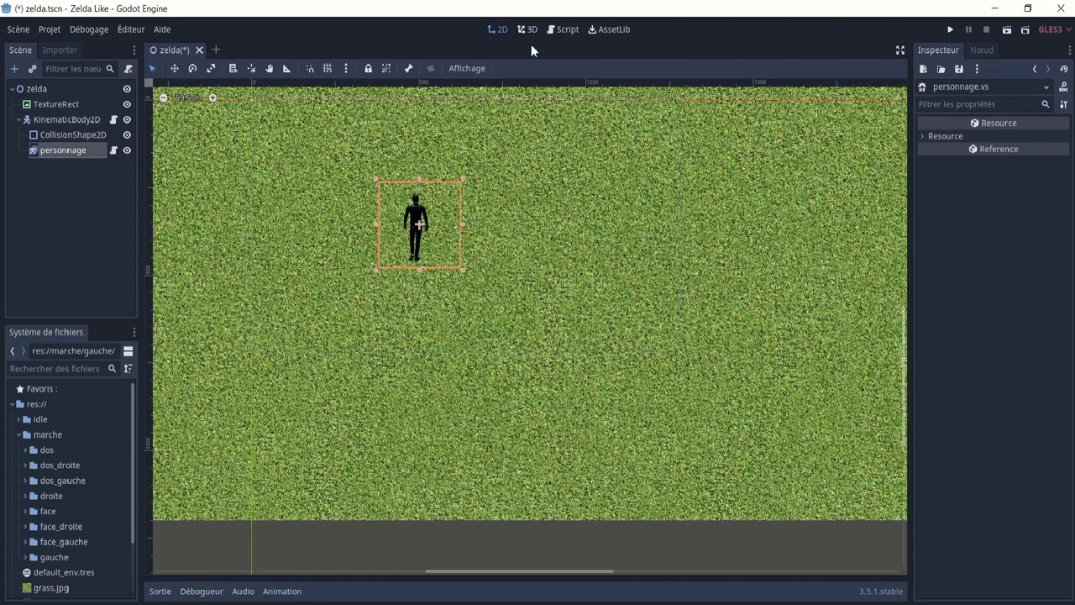
- Run the scene, walk the character upward with Up, then close the game and reopen personnage's script
click(1007, 30)
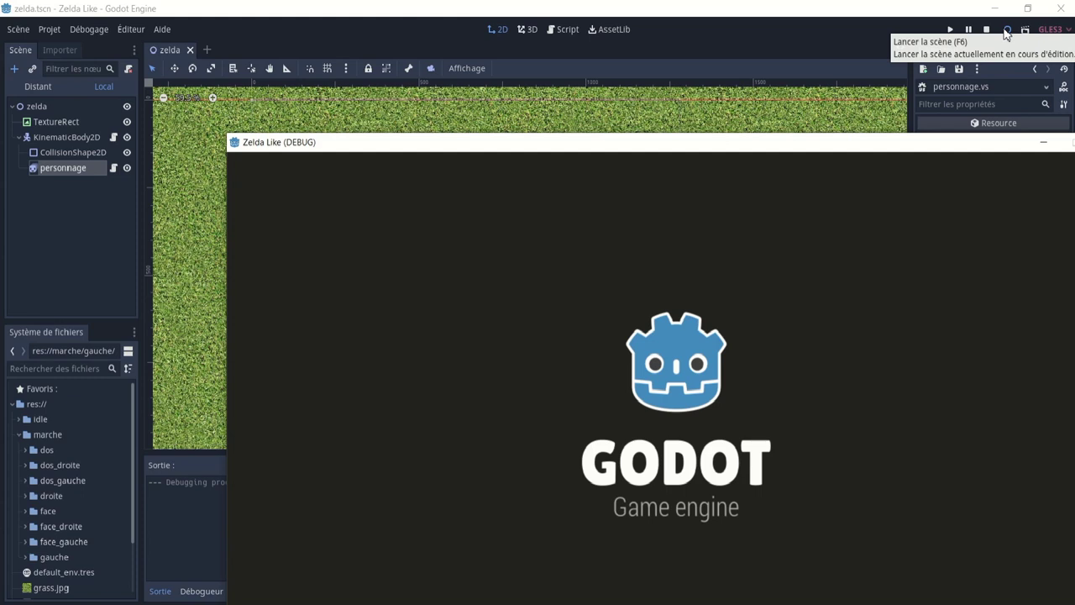
key(Up)
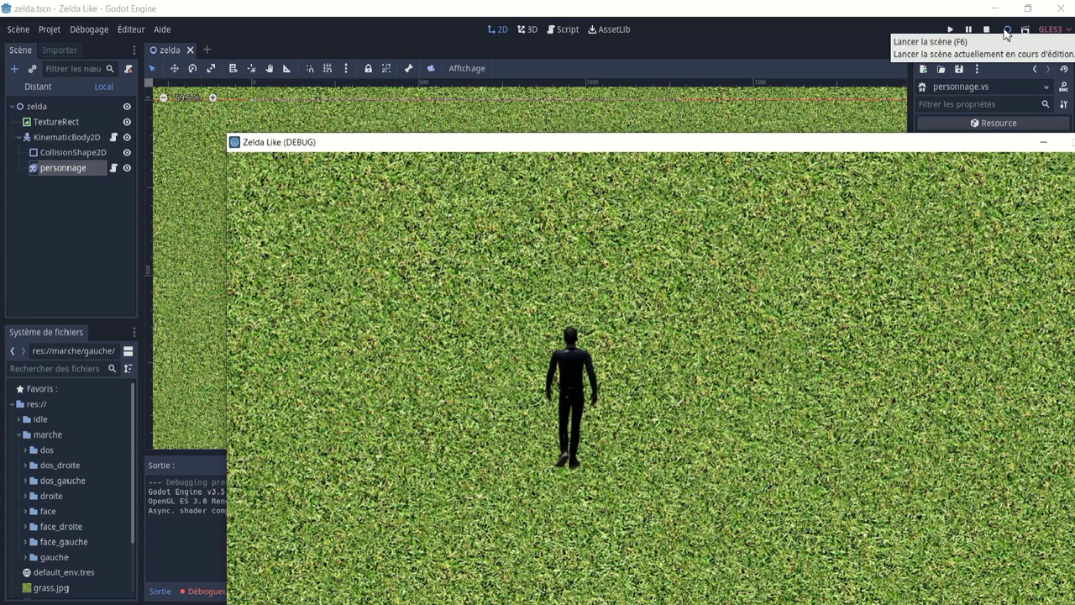
drag(999, 142, 828, 138)
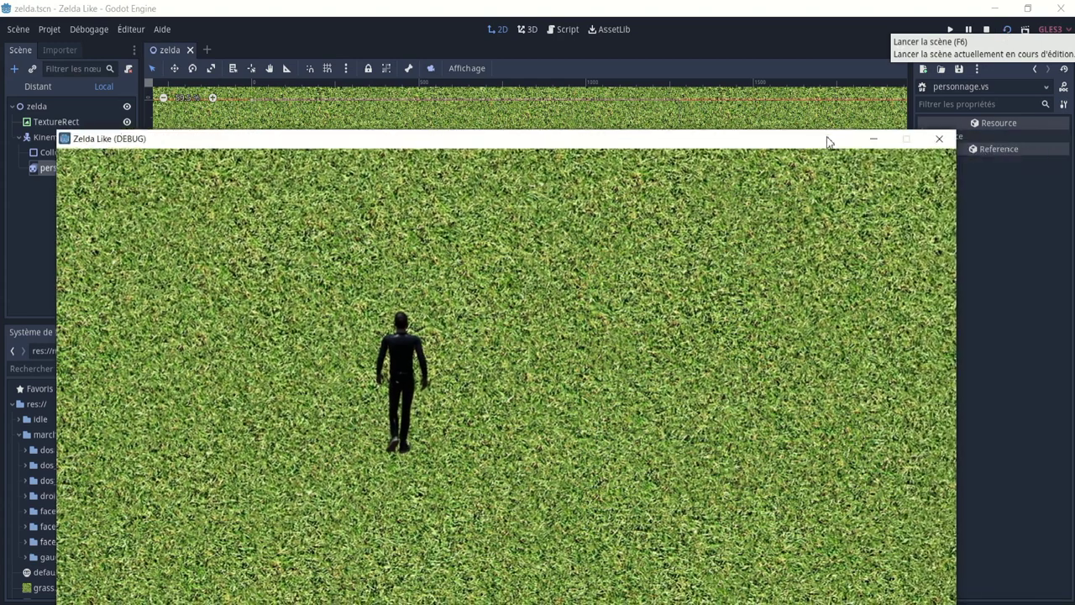
click(934, 141)
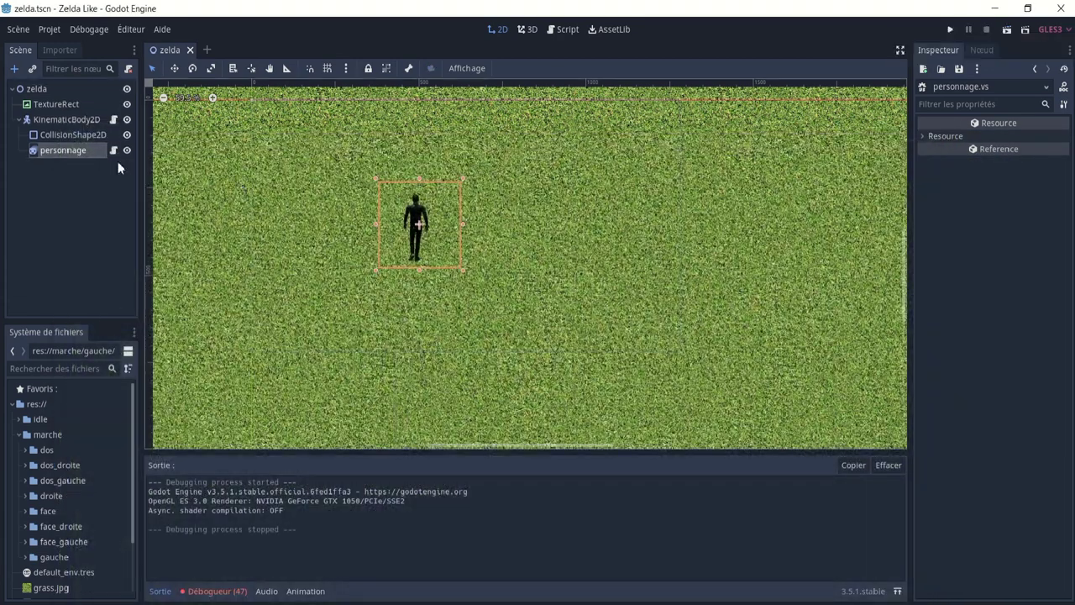
click(118, 152)
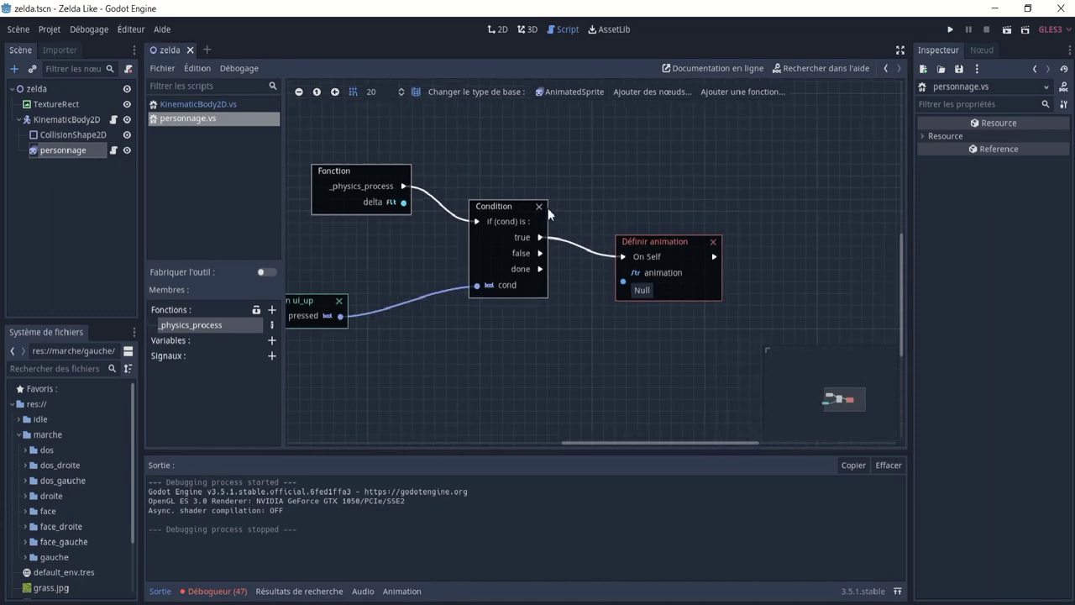
- Add a Play(String, Bool) node and connect the Définir animation node's output into it
right_click(678, 213)
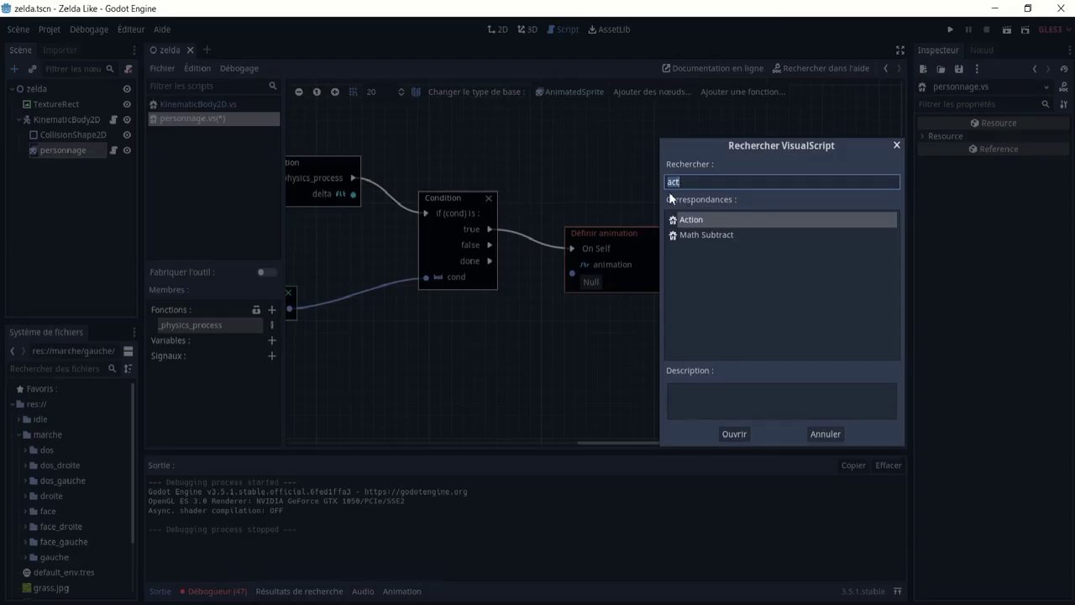
key(BackSpace)
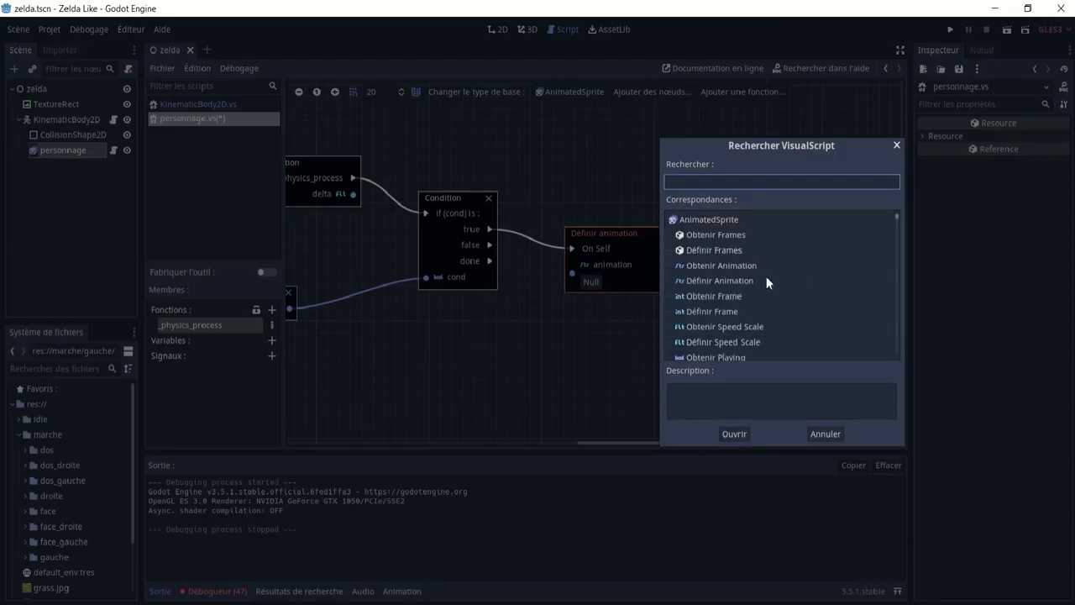
scroll(766, 280, down, 1)
scroll(728, 304, down, 1)
scroll(728, 298, down, 1)
scroll(730, 295, down, 3)
scroll(730, 293, down, 1)
scroll(732, 289, down, 2)
scroll(733, 288, down, 1)
scroll(733, 287, down, 2)
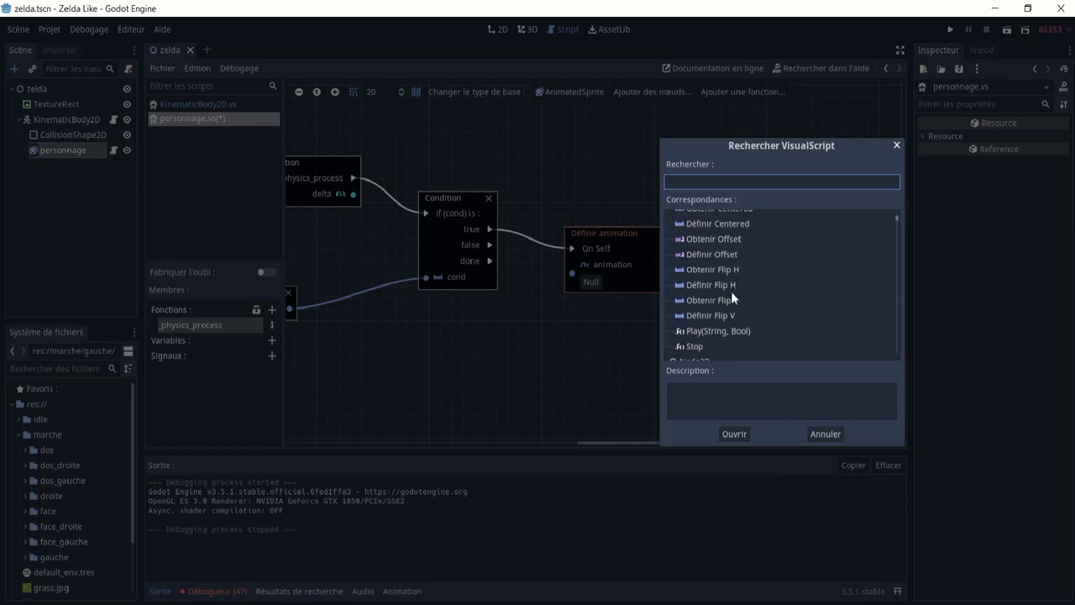
click(696, 330)
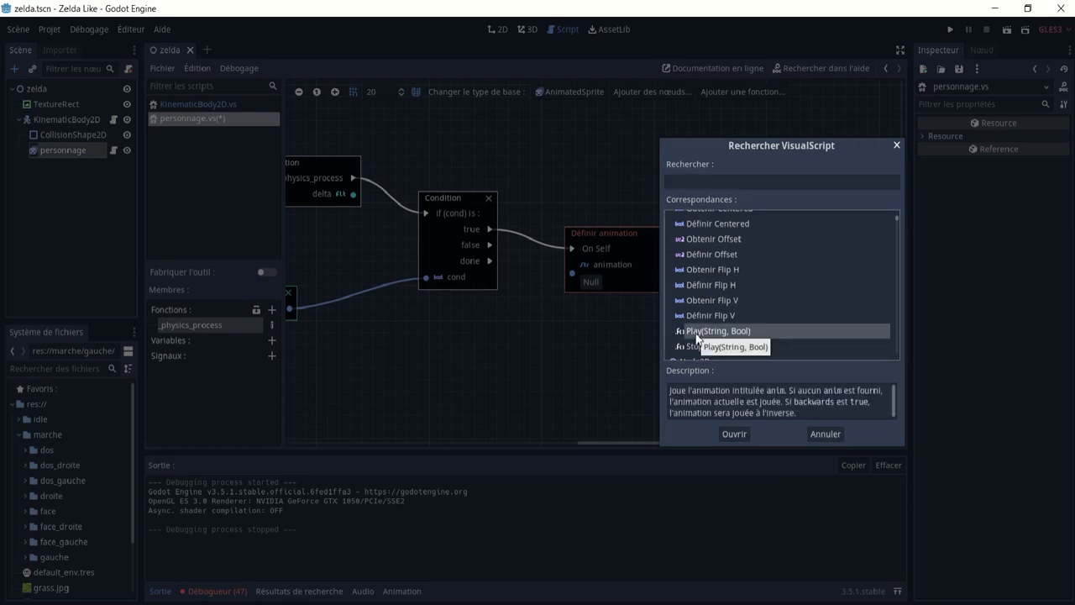
click(735, 434)
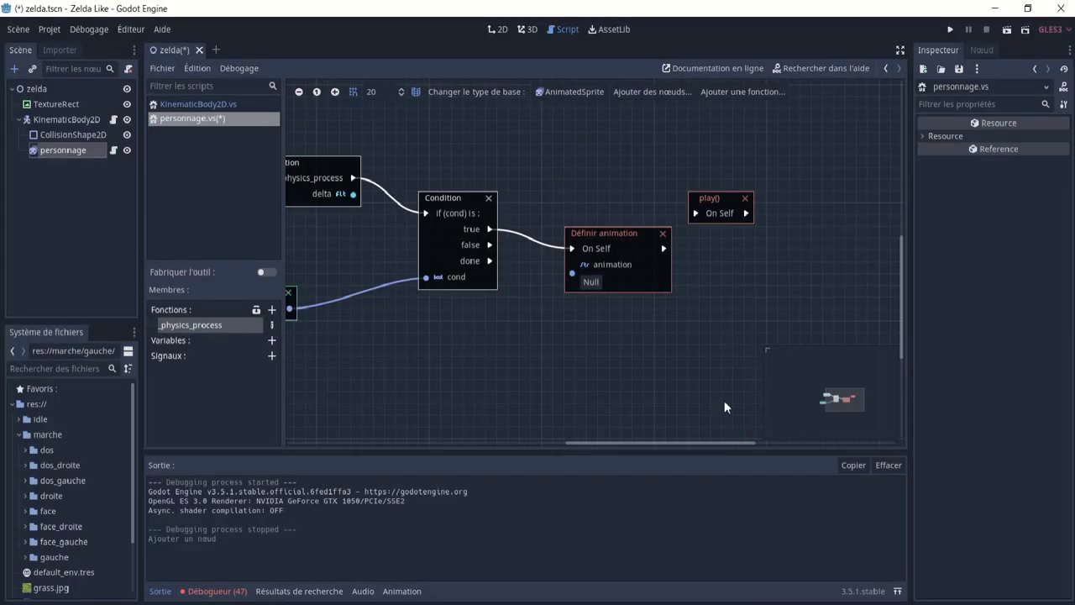
drag(710, 220, 744, 268)
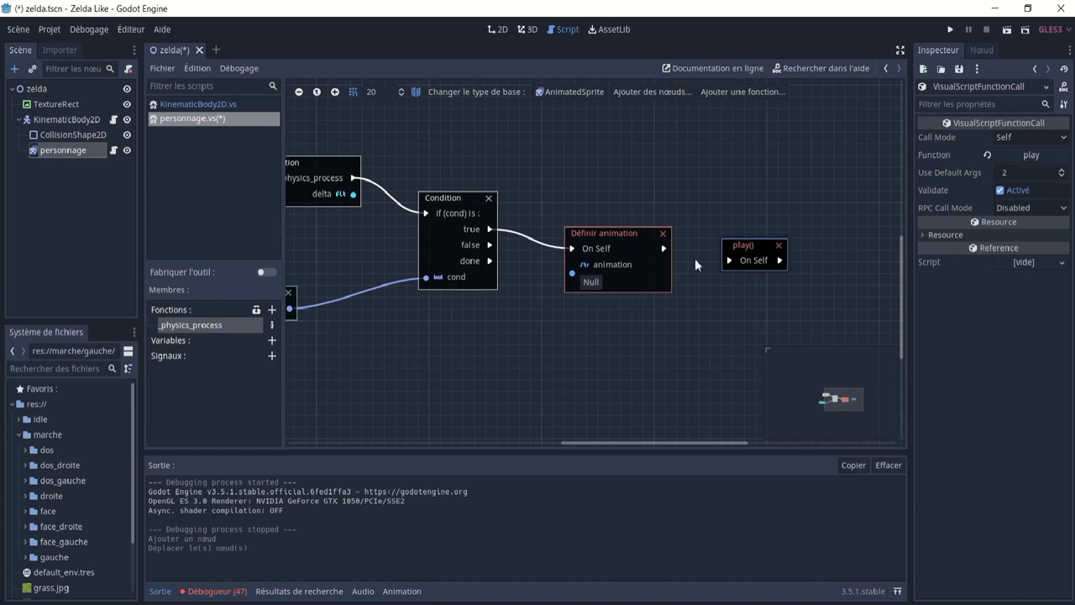
drag(664, 248, 728, 261)
- Set the Définir animation node's animation name to marche_dos and return to the 2D scene
click(593, 281)
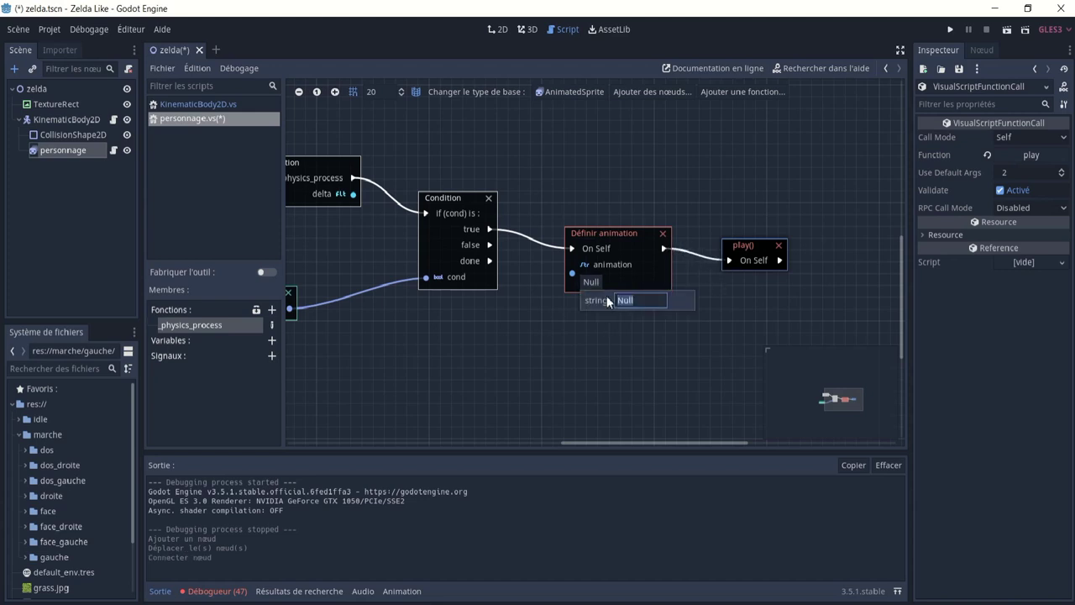
text(marcge)
key(BackSpace)
key(BackSpace)
text(he_dos)
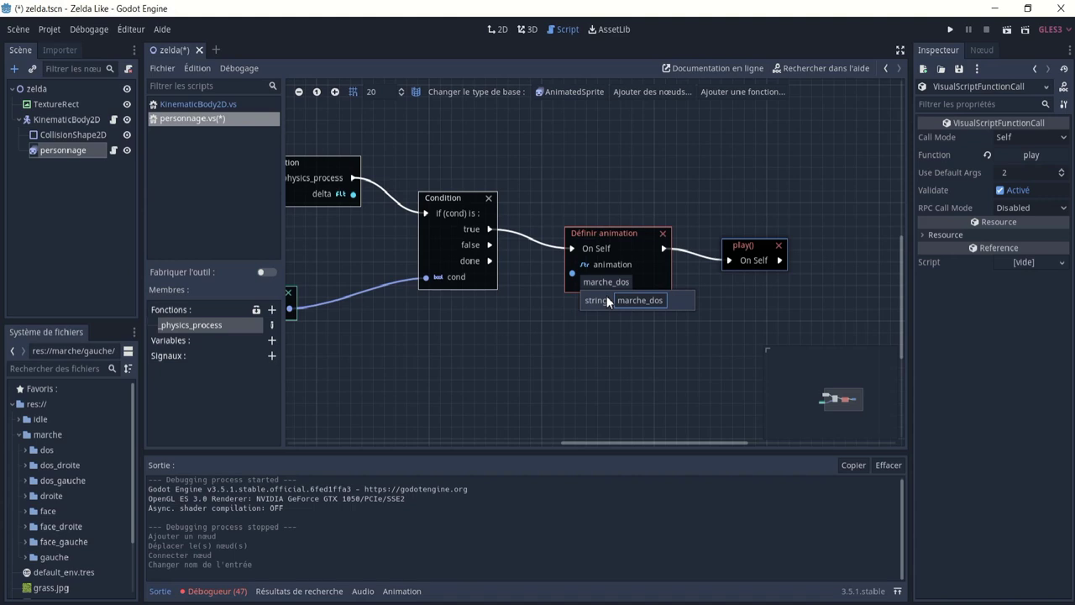
click(664, 190)
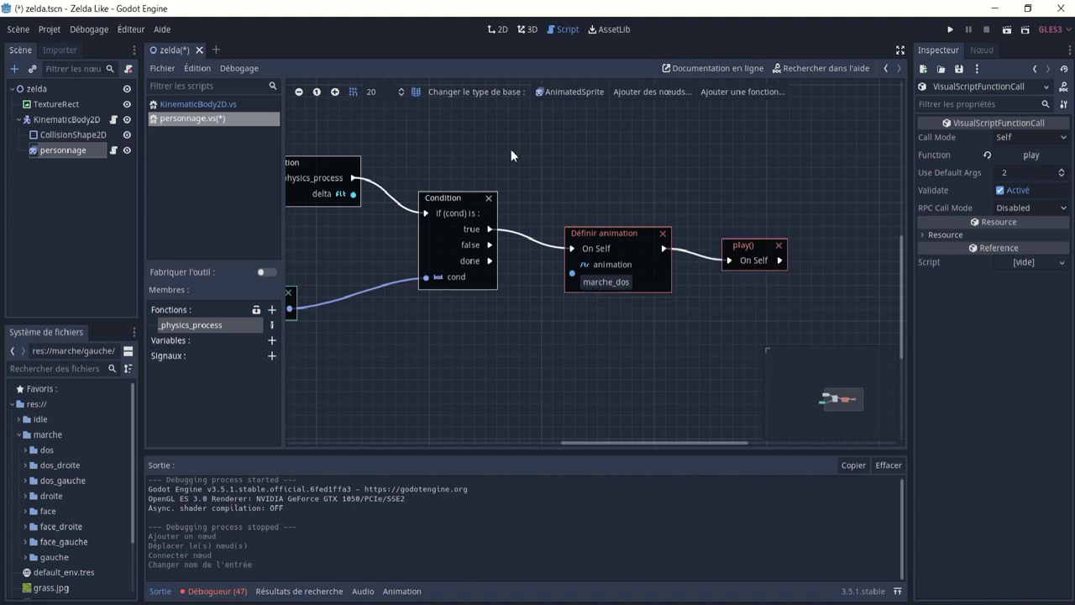
click(531, 30)
click(500, 31)
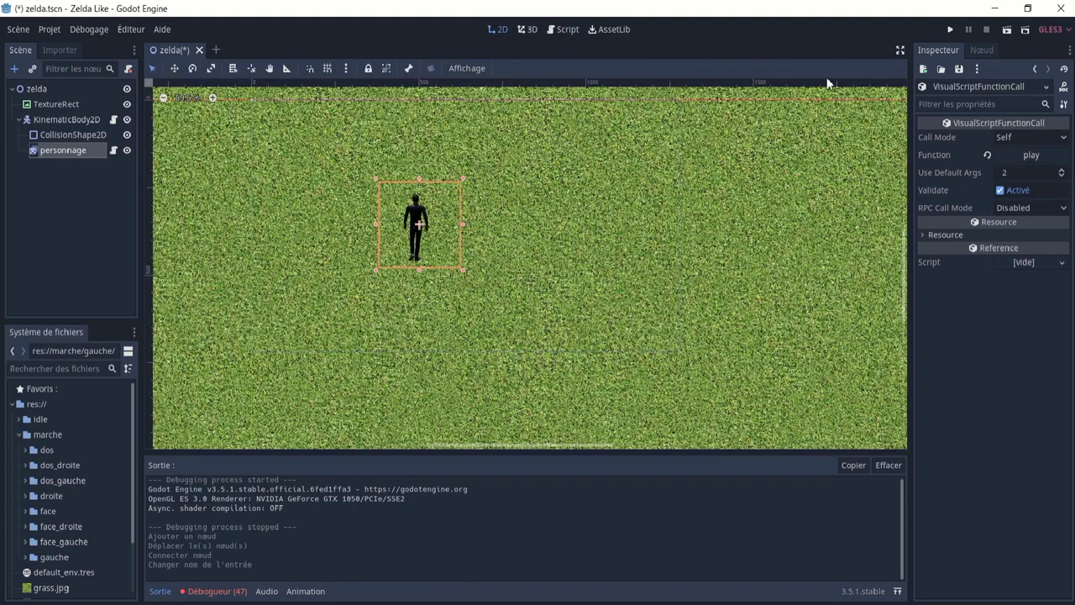
- Run the scene, hold Up to watch the character walk upward, then close it and reopen personnage's script
click(1001, 33)
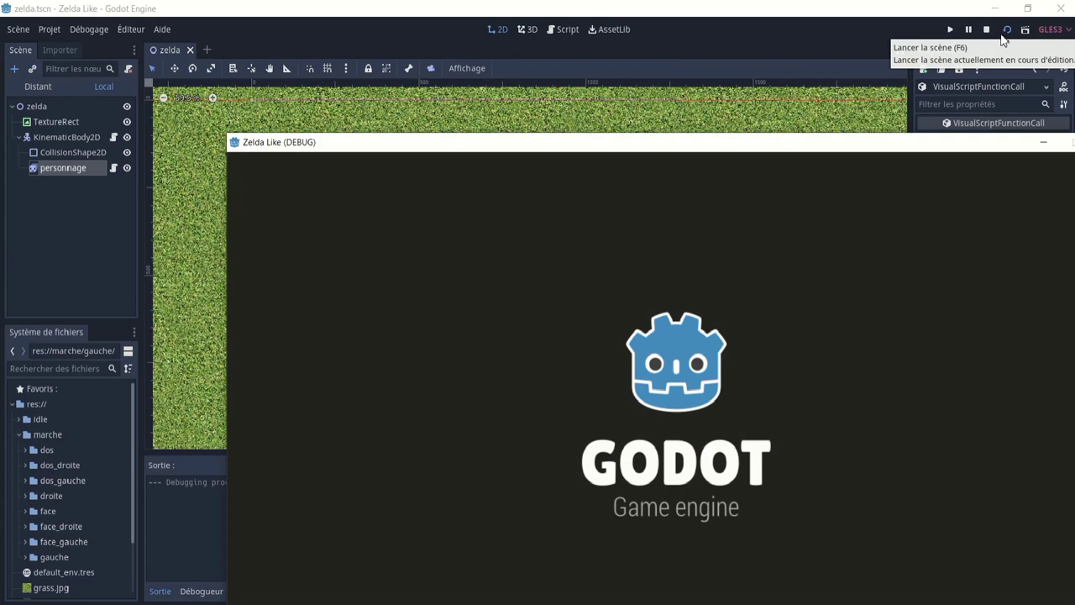
key(Up)
key(Up)
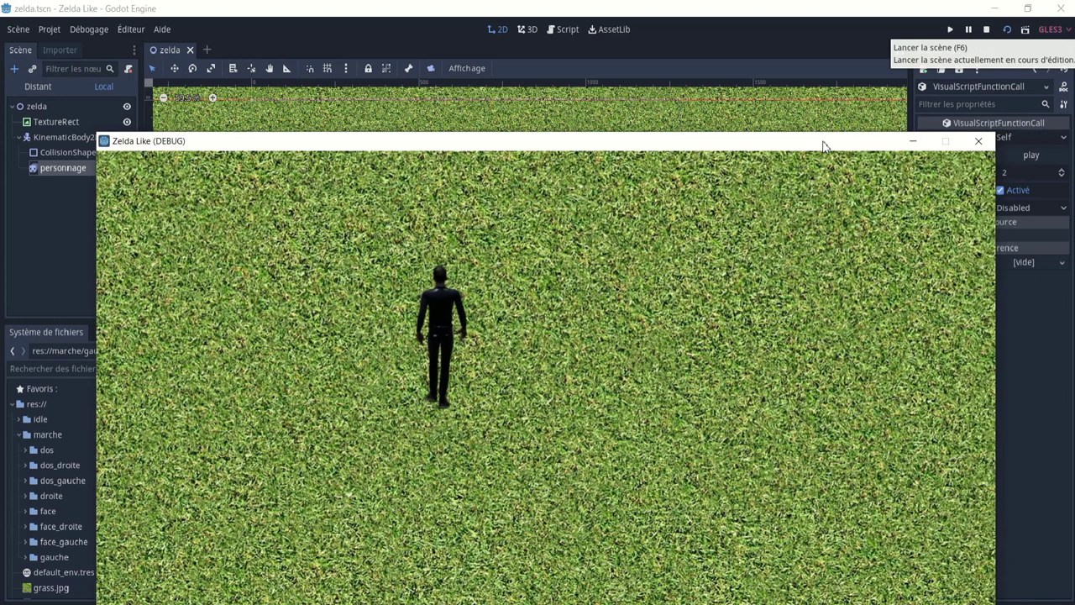
drag(952, 143, 821, 143)
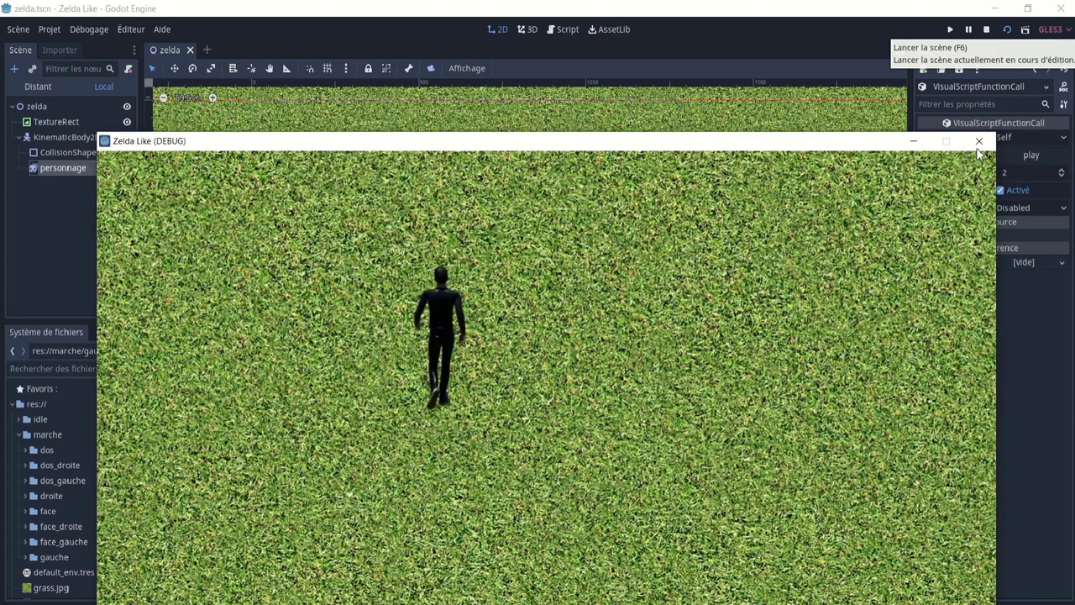
click(979, 142)
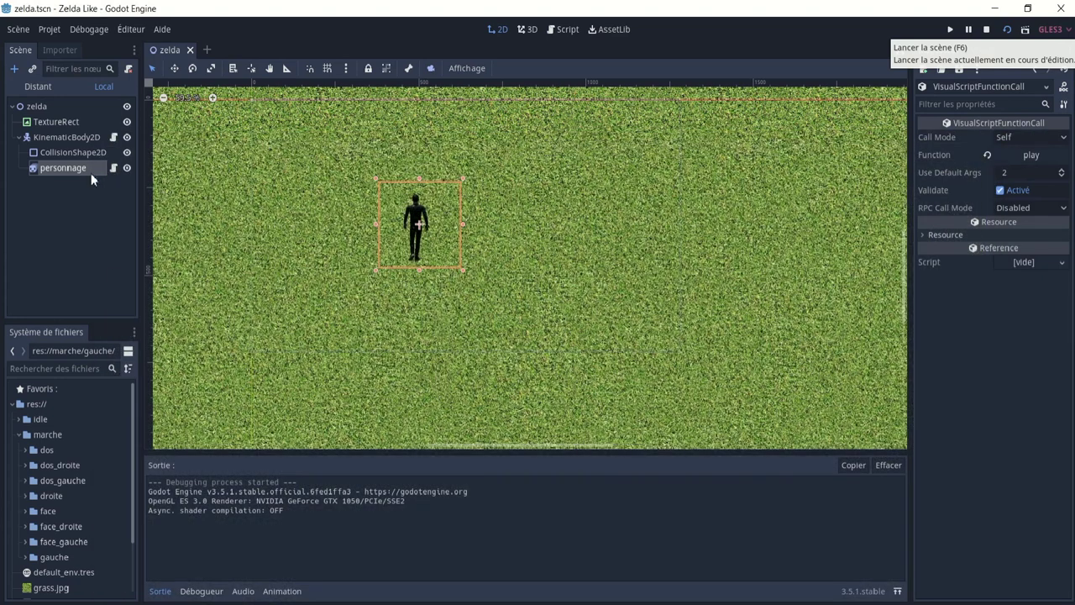
click(114, 167)
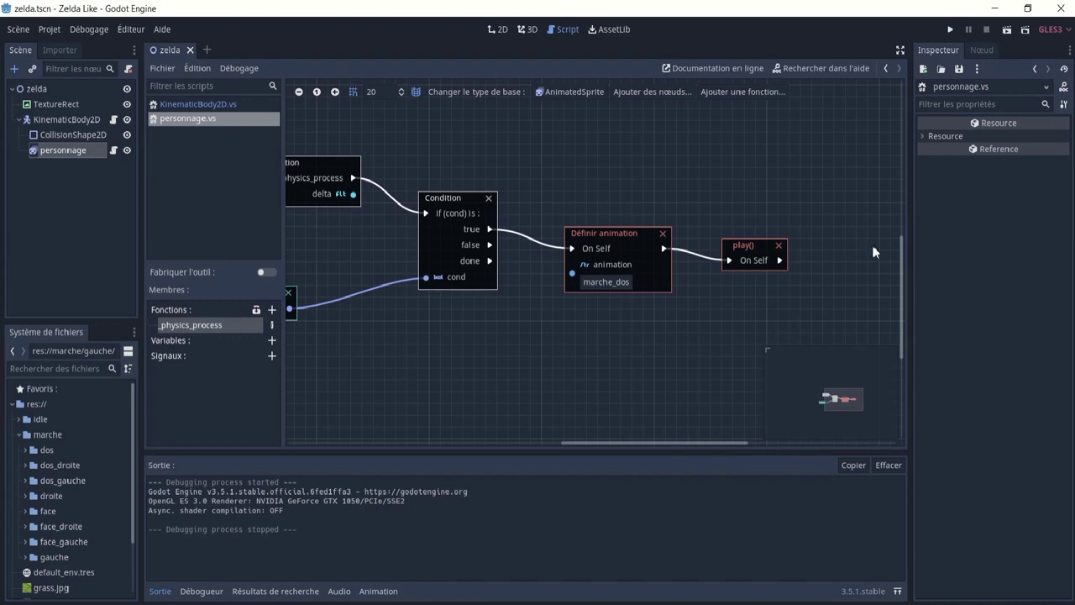
- Chain a new Condition node from the first Condition's done output
middle_drag(411, 276, 501, 244)
ctrl+scroll(414, 302, down, 4)
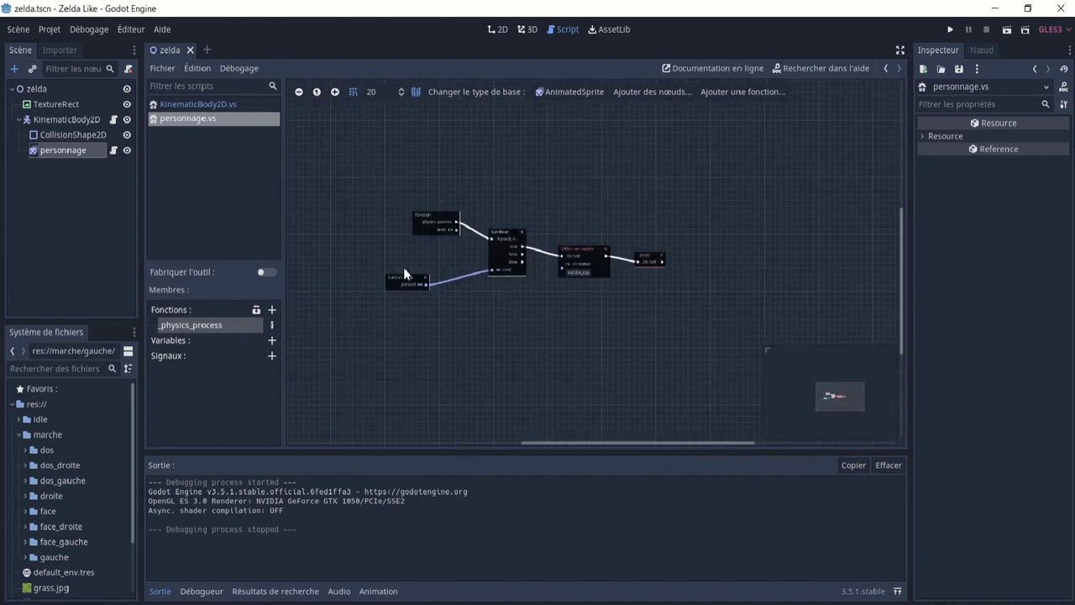
ctrl+scroll(403, 267, up, 2)
ctrl+scroll(558, 279, up, 4)
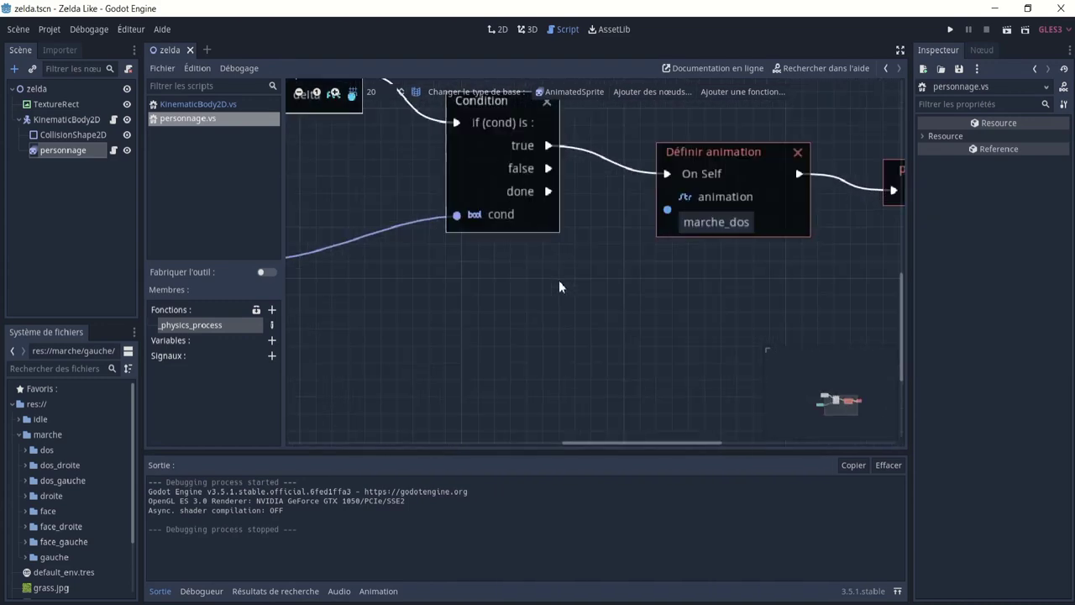
ctrl+scroll(556, 273, down, 2)
drag(547, 219, 583, 281)
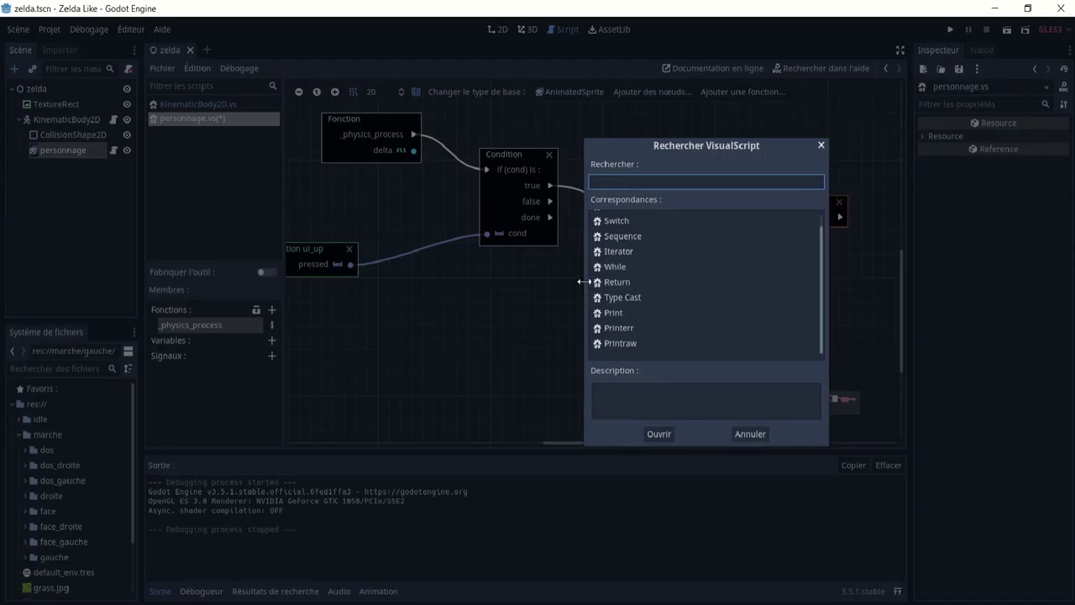
text(cond)
key(Return)
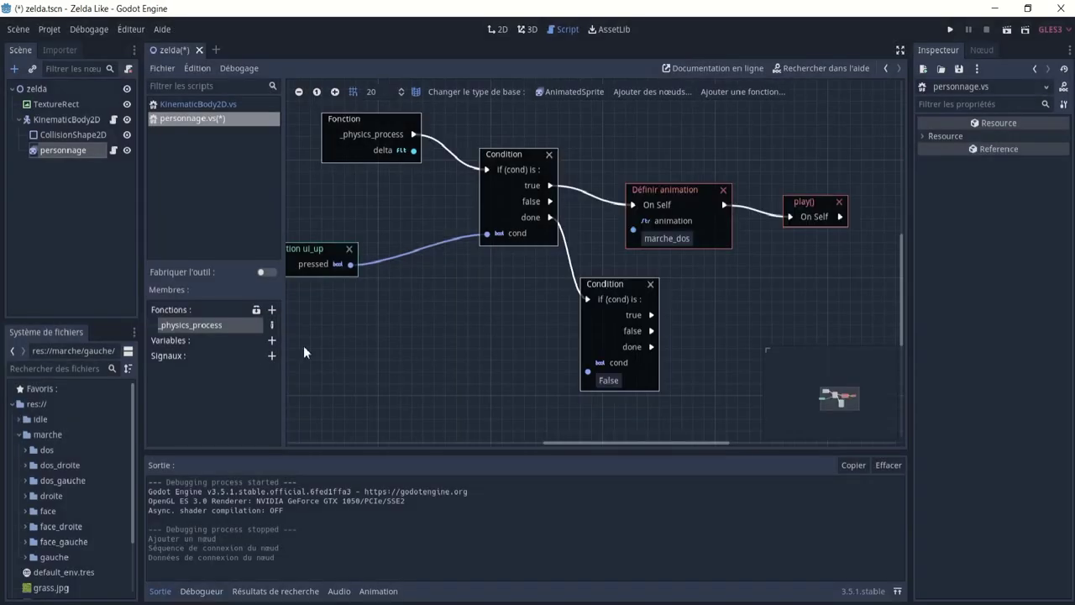
- Paste a copy of the ui_up action node, wire it to the new cond, and set its mode to Released
middle_drag(303, 345, 367, 271)
click(356, 252)
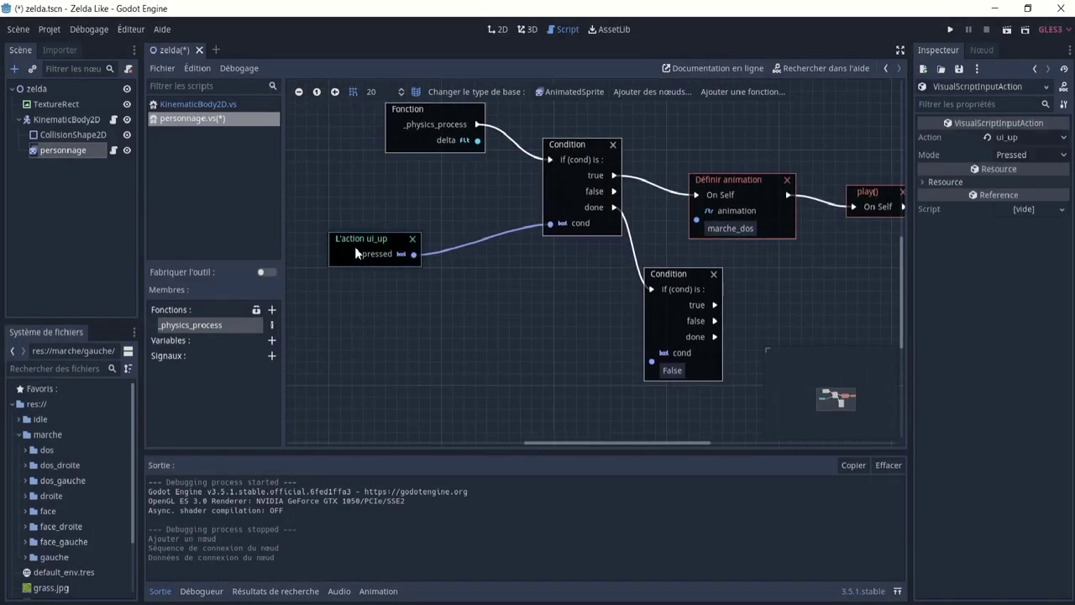
key(ctrl+v)
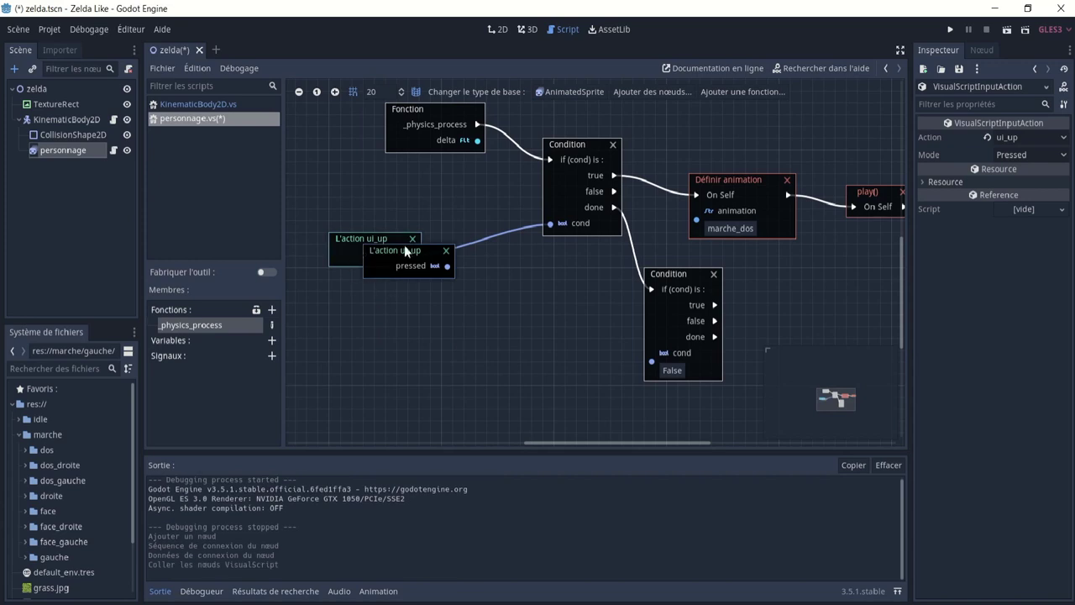
mouse_move(404, 244)
mouse_down()
mouse_move(381, 327)
mouse_move(653, 353)
mouse_up()
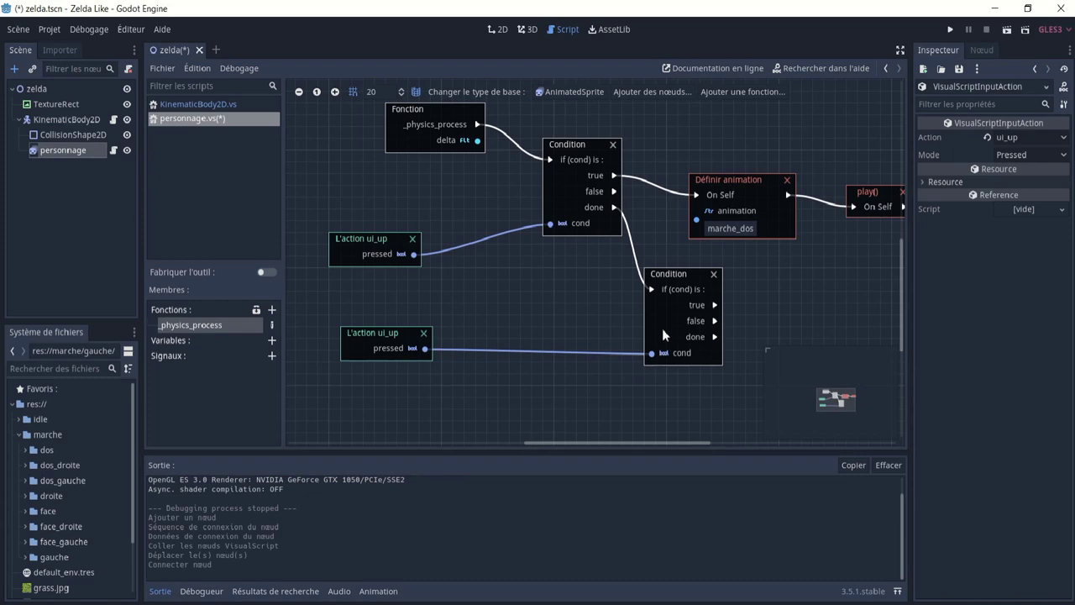
middle_drag(580, 311, 520, 311)
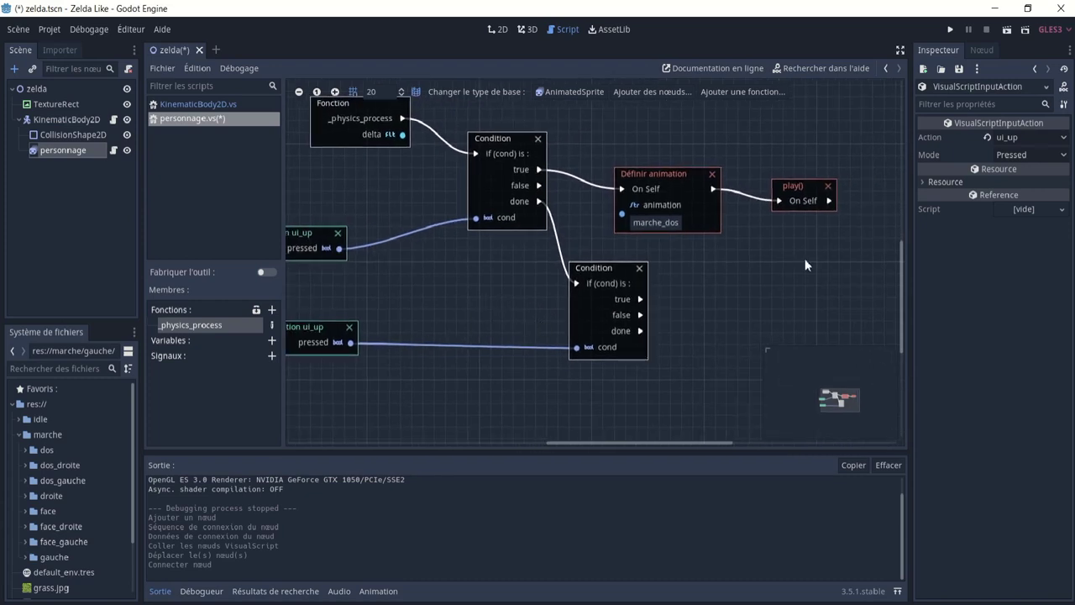
click(1001, 156)
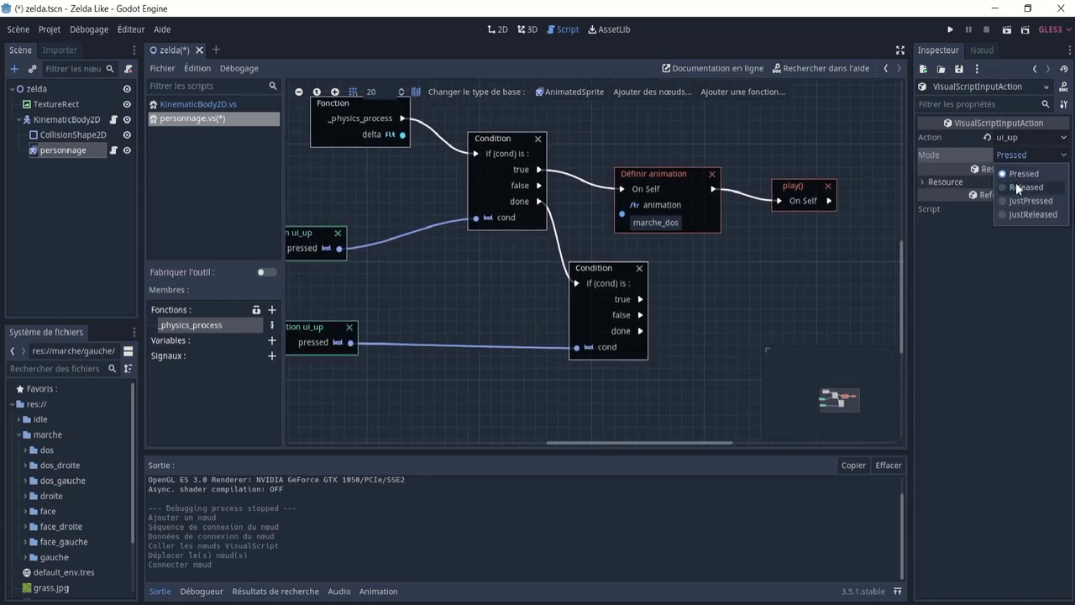
click(1016, 182)
middle_drag(702, 258, 623, 250)
click(589, 166)
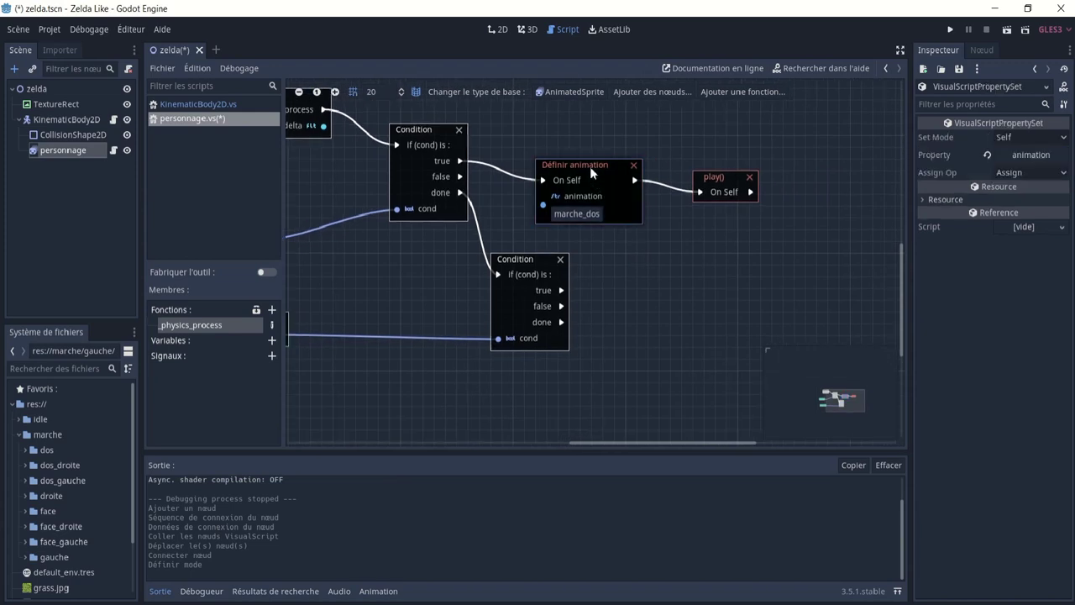
- Paste copies of the Définir animation and play() nodes and wire them after the second Condition's true output
key(ctrl+v)
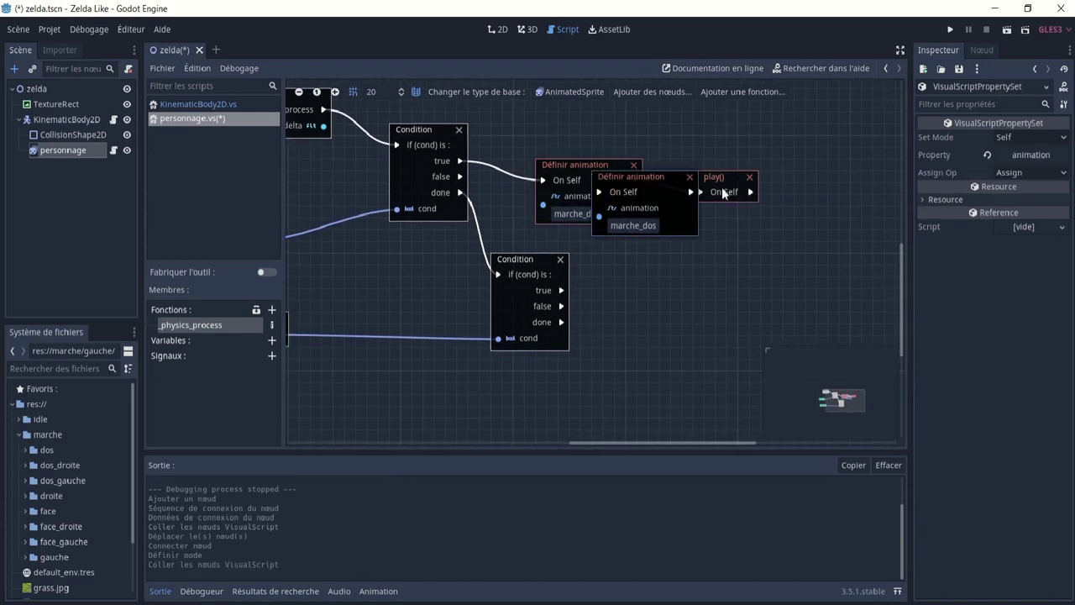
drag(700, 192, 662, 188)
mouse_move(631, 227)
mouse_down()
mouse_move(626, 187)
mouse_move(630, 278)
mouse_move(644, 277)
mouse_up()
click(866, 146)
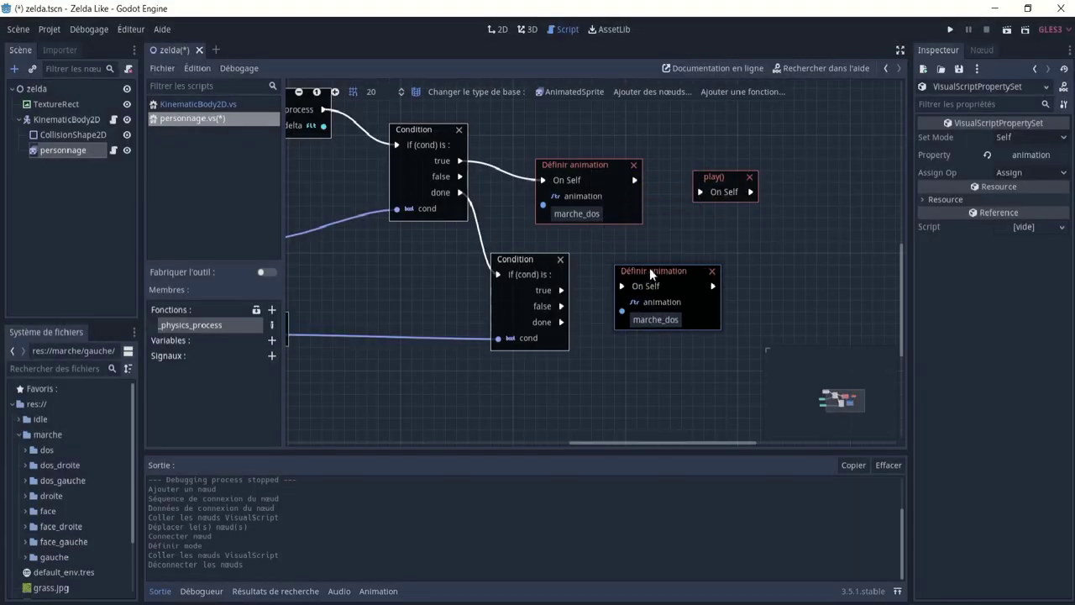
drag(562, 290, 622, 286)
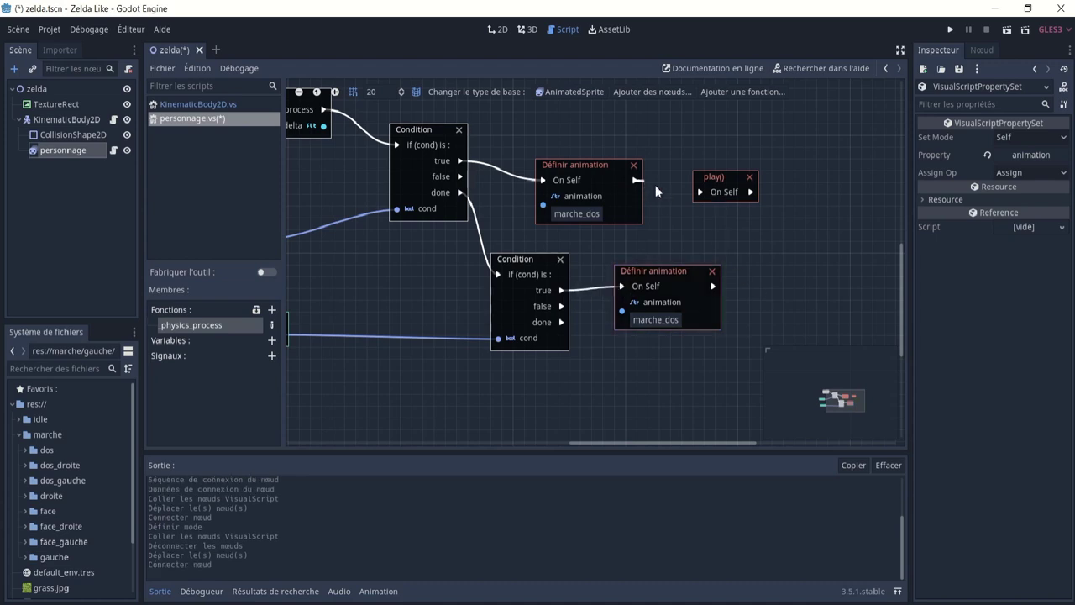
drag(655, 191, 699, 192)
click(710, 180)
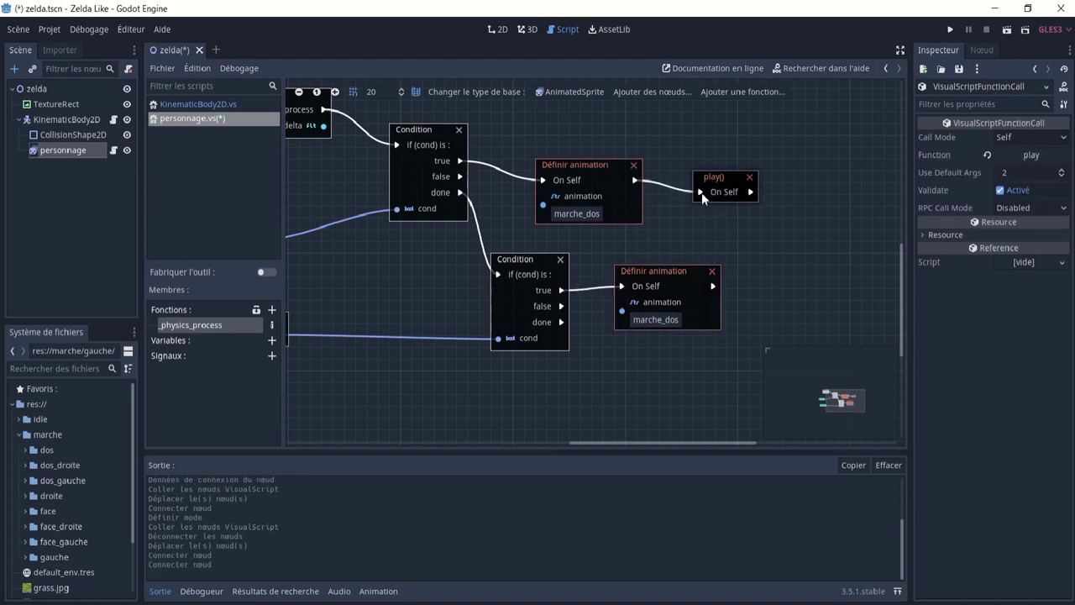
key(ctrl+v)
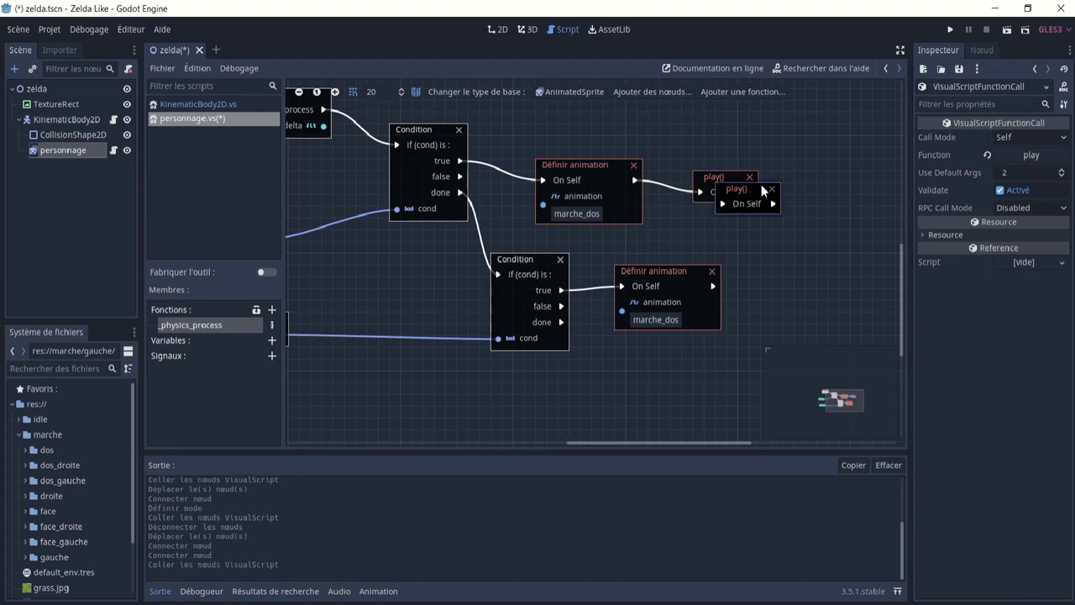
drag(770, 224, 787, 252)
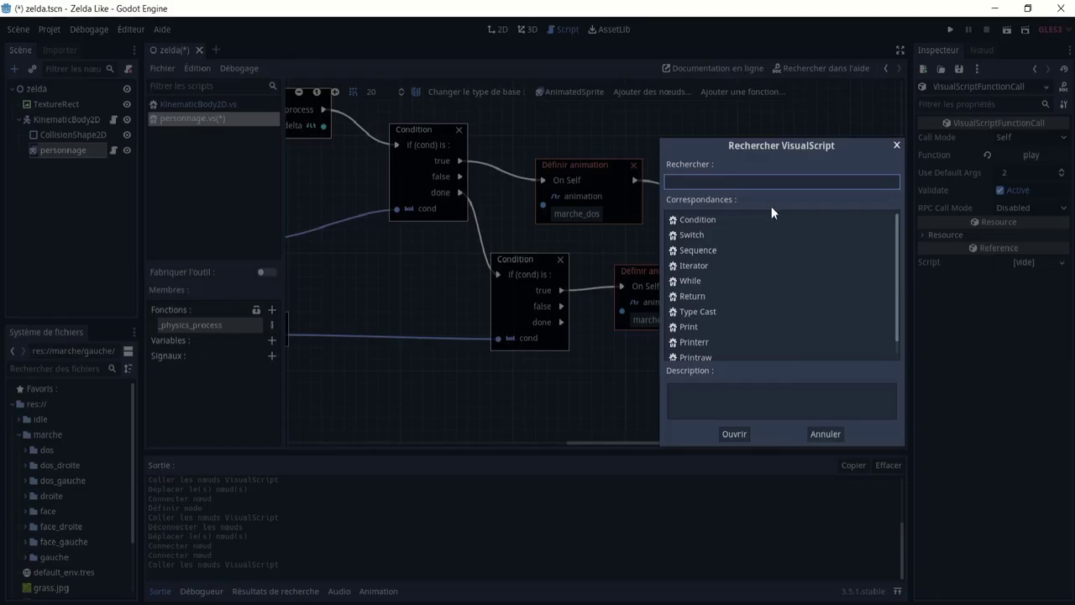
click(897, 145)
mouse_move(724, 184)
mouse_down()
mouse_move(771, 272)
mouse_move(767, 286)
mouse_up()
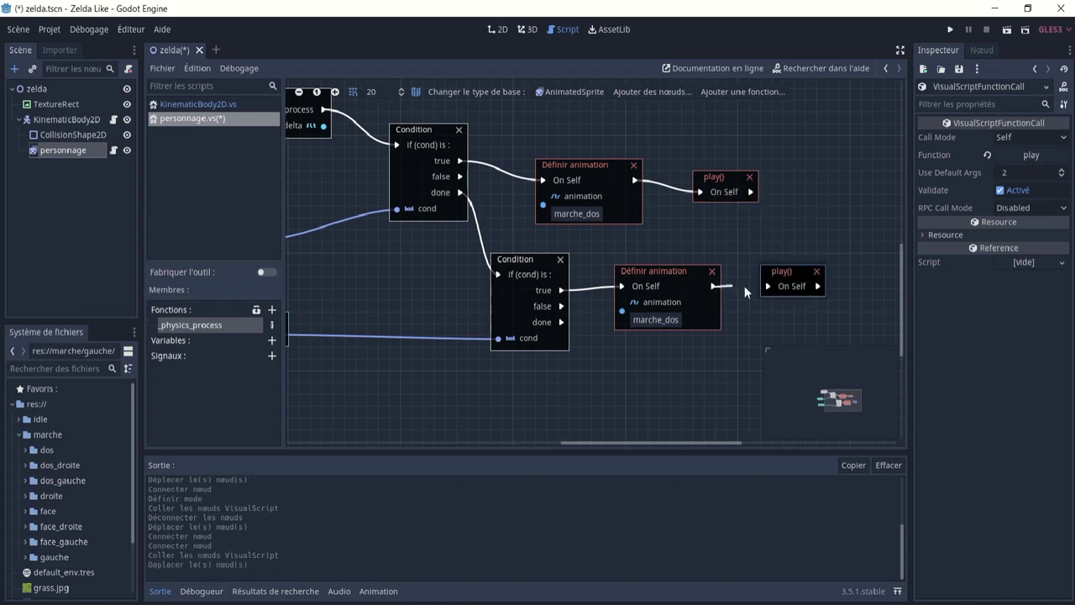
- Change the copied node's animation name from marche_dos to idle_dos, then return to the 2D view
click(646, 322)
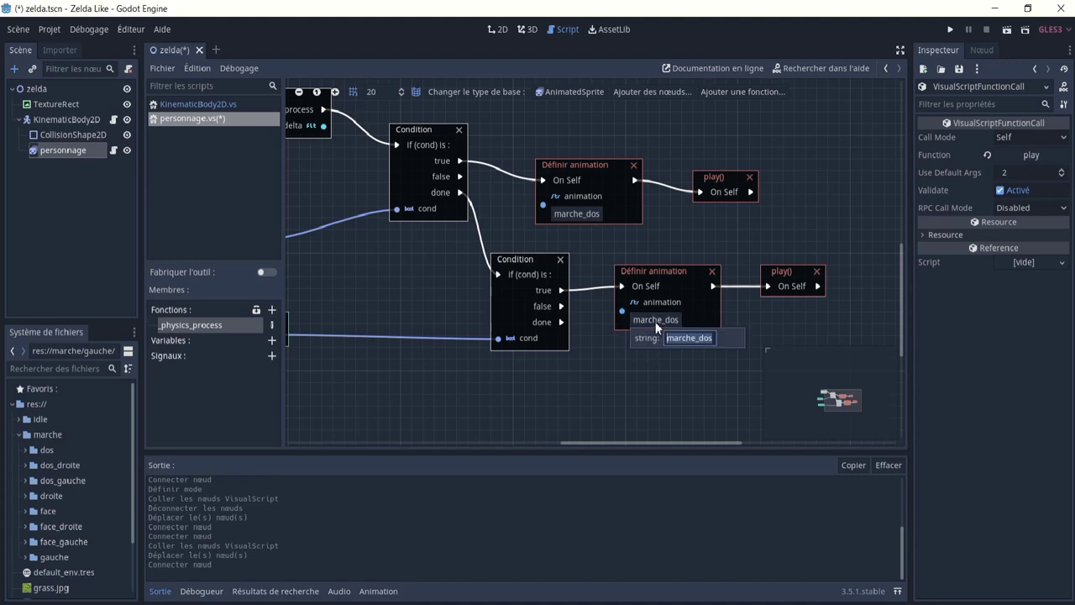
key(BackSpace)
key(BackSpace)
key(BackSpace)
key(BackSpace)
key(BackSpace)
key(BackSpace)
text(idle)
click(399, 352)
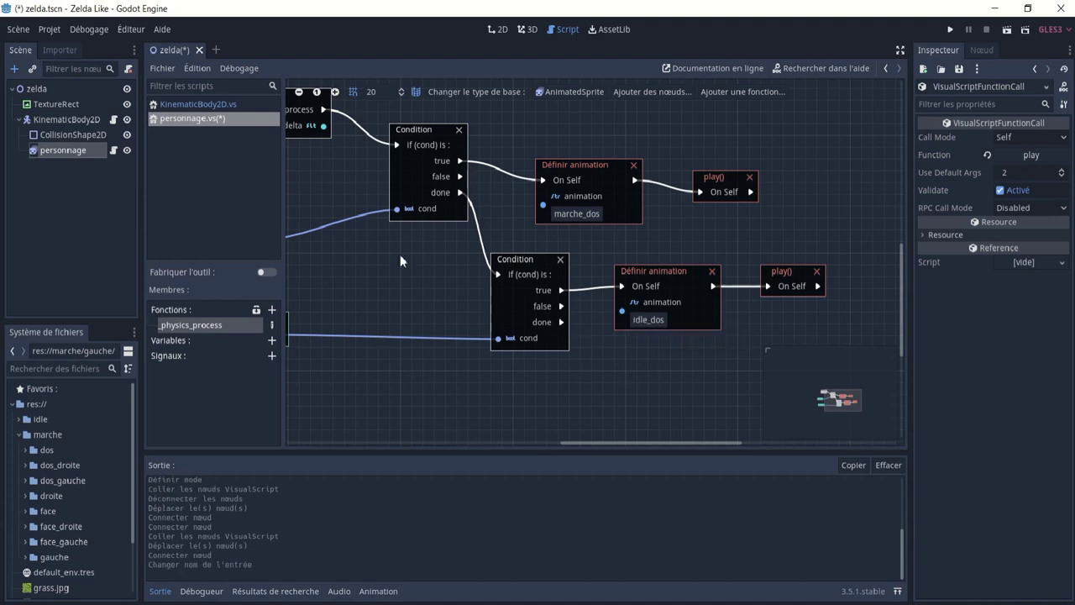
click(496, 29)
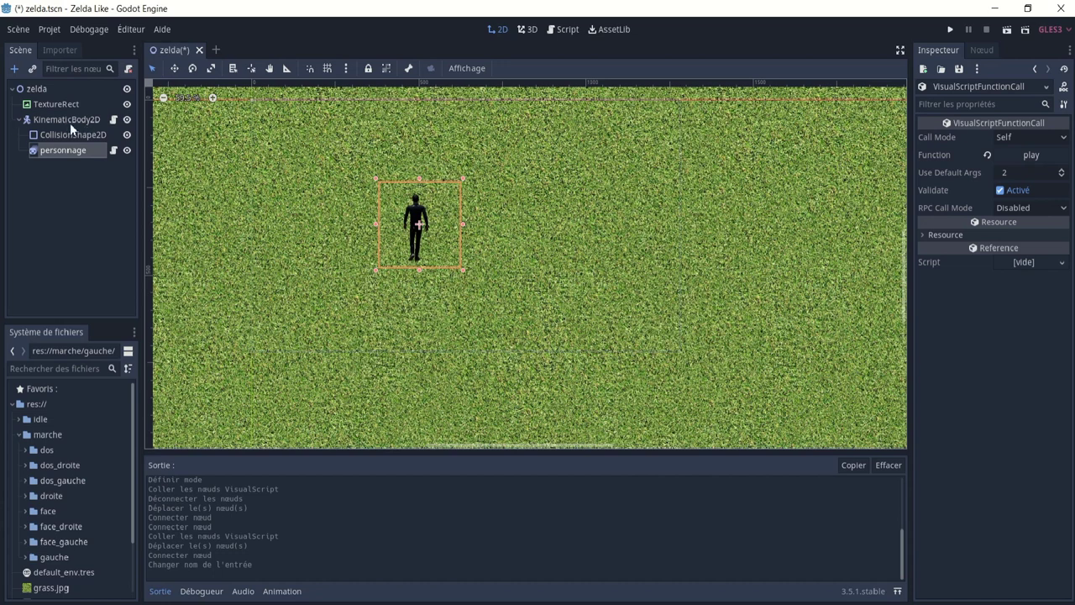
- Select personnage and review its Animation dropdown in the Inspector
click(53, 149)
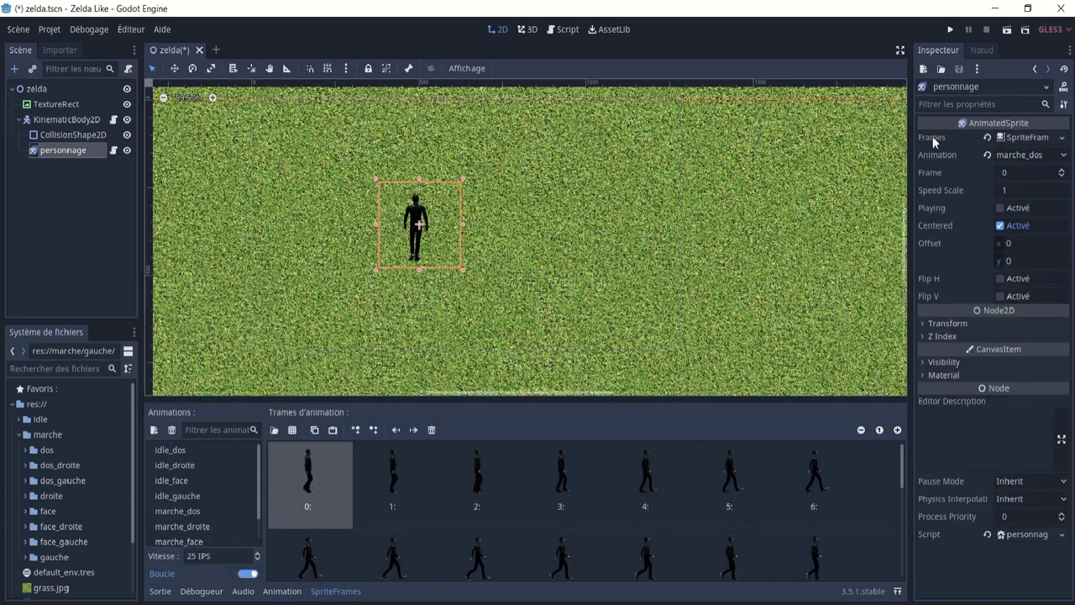
click(1017, 157)
click(1033, 155)
click(1019, 157)
- Save and run the scene, walk the character upward with Up, then close the game
click(994, 31)
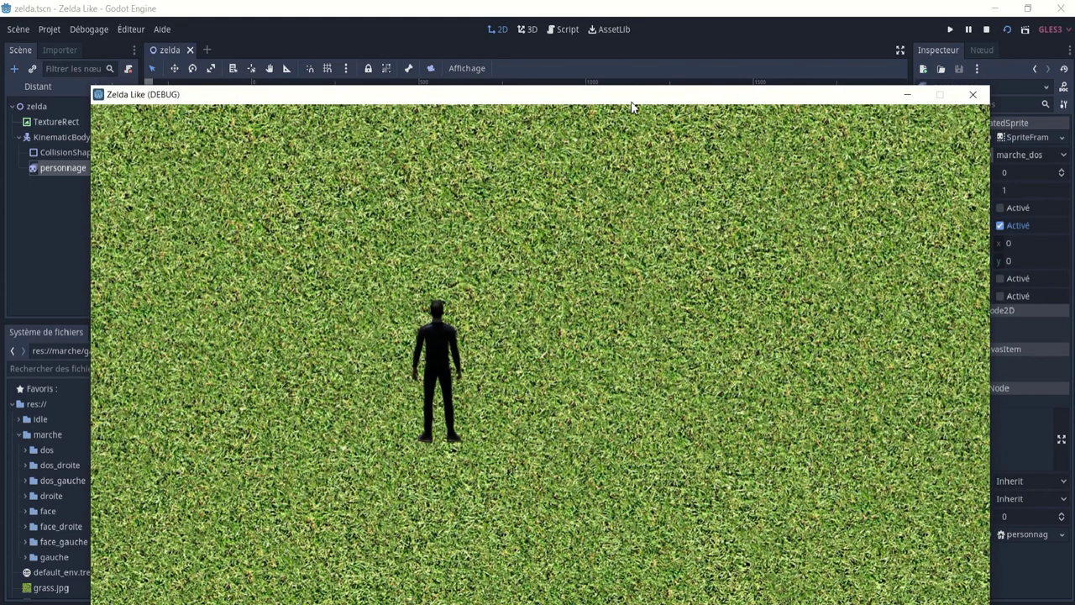
key(Up)
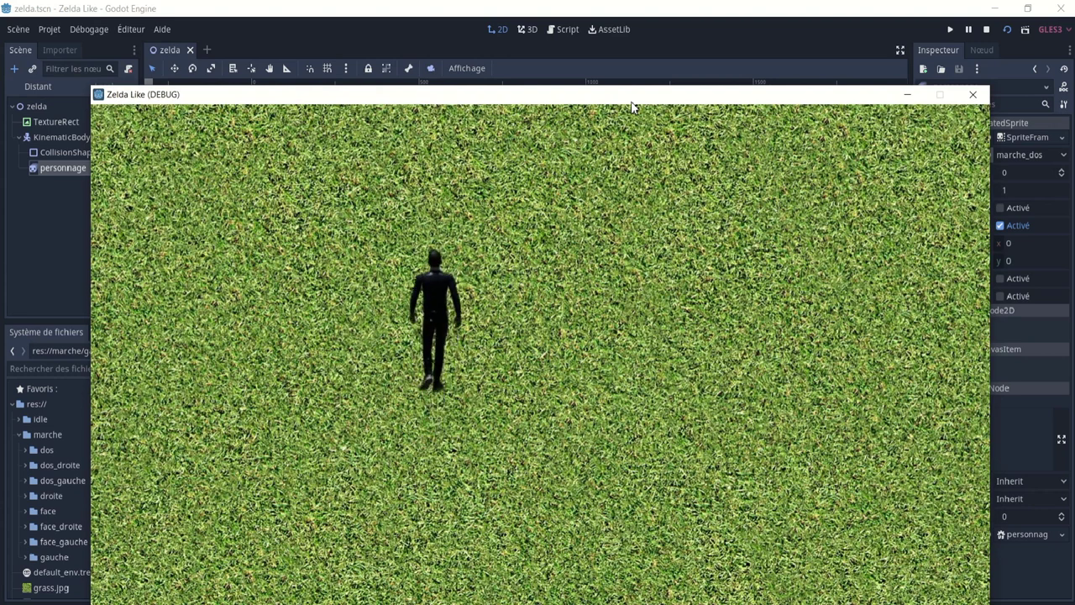
click(973, 95)
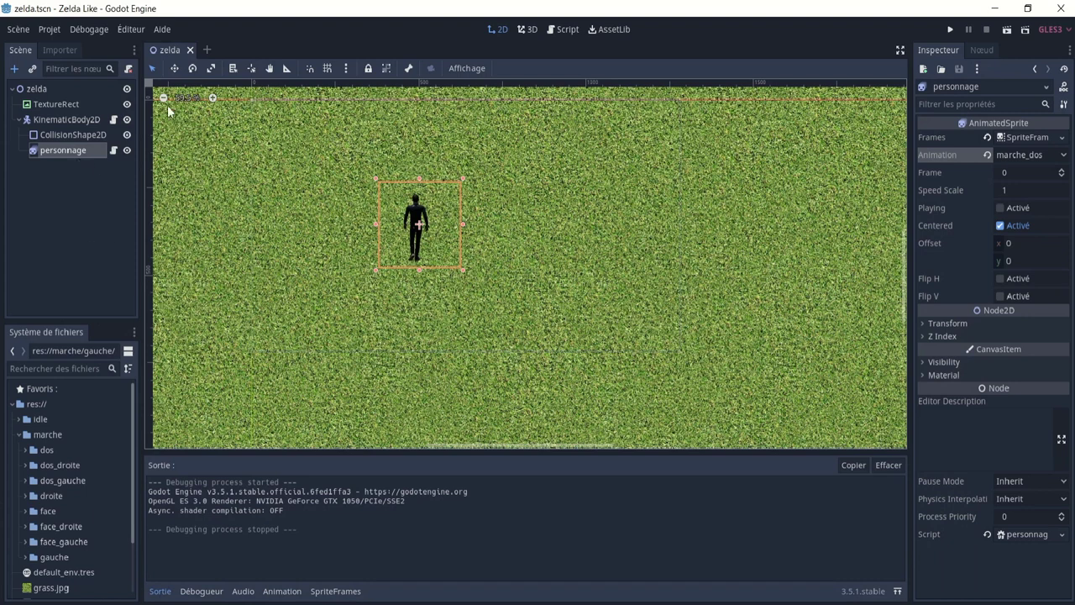
- Reopen personnage's visual script and chain a new Condition from the second Condition's done output
click(114, 151)
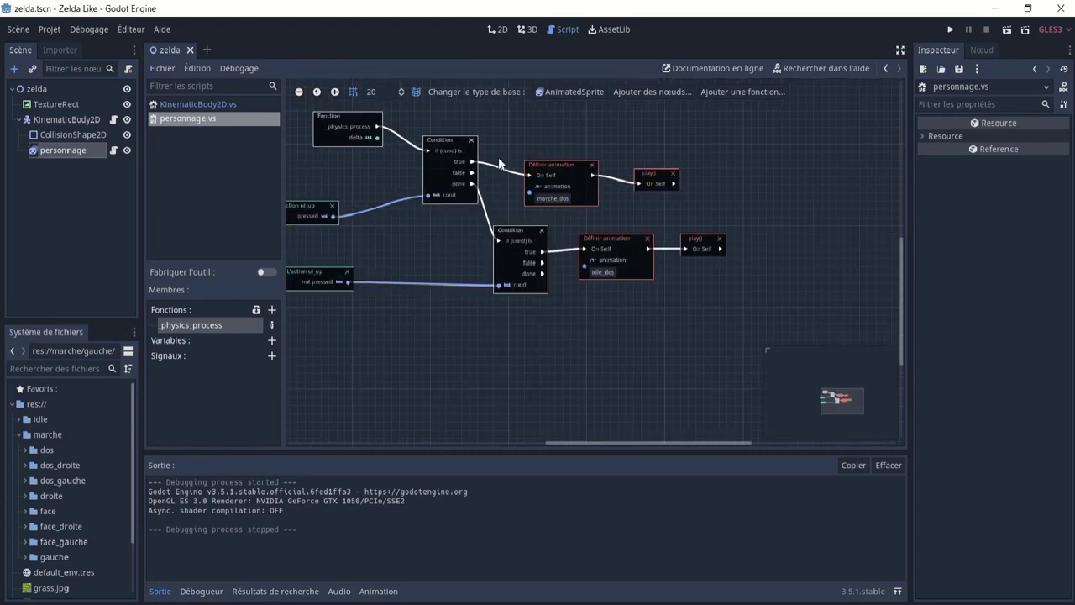
scroll(460, 230, left, 2)
ctrl+scroll(444, 327, up, 2)
scroll(468, 306, left, 2)
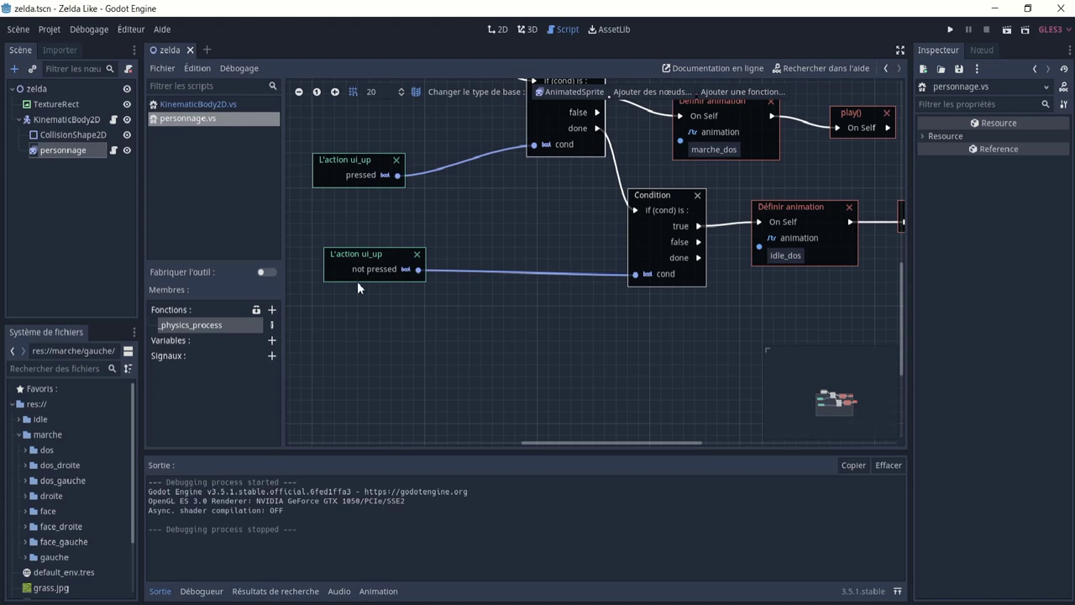
middle_drag(640, 306, 519, 280)
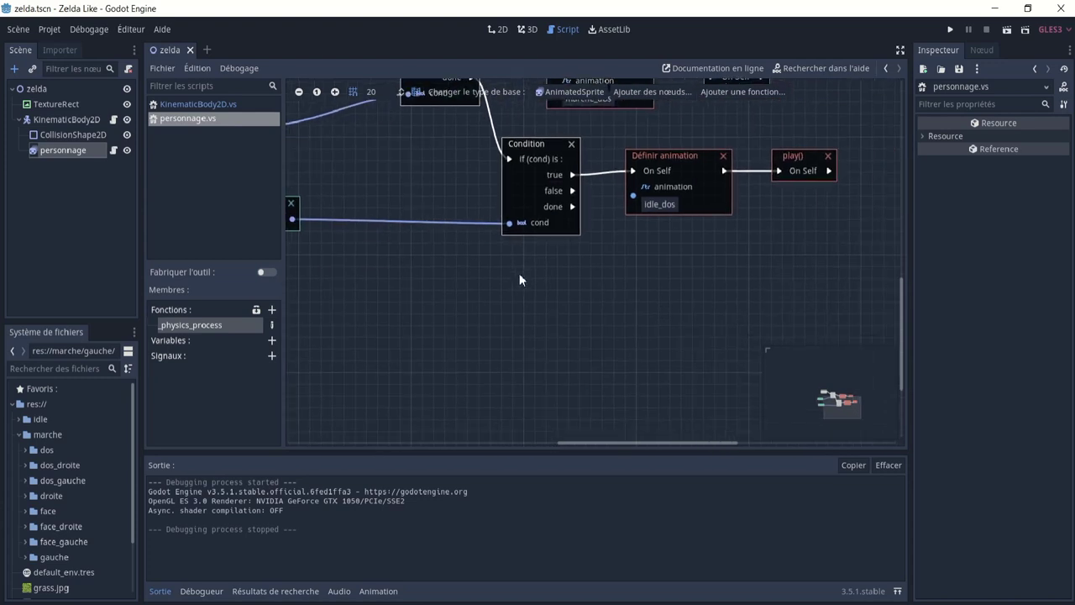
drag(575, 207, 628, 317)
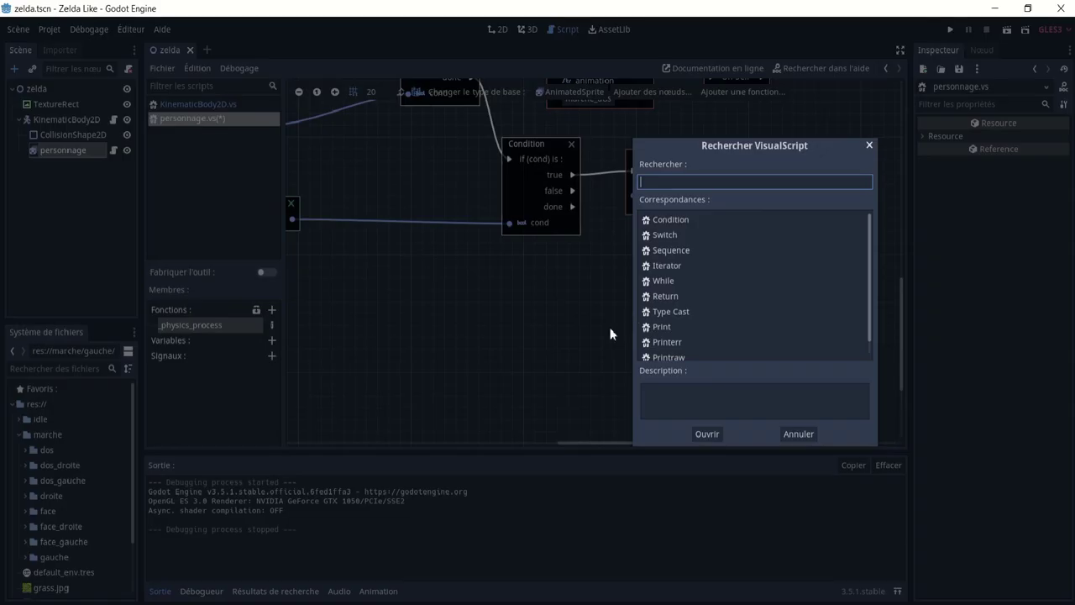
text(cond)
key(Return)
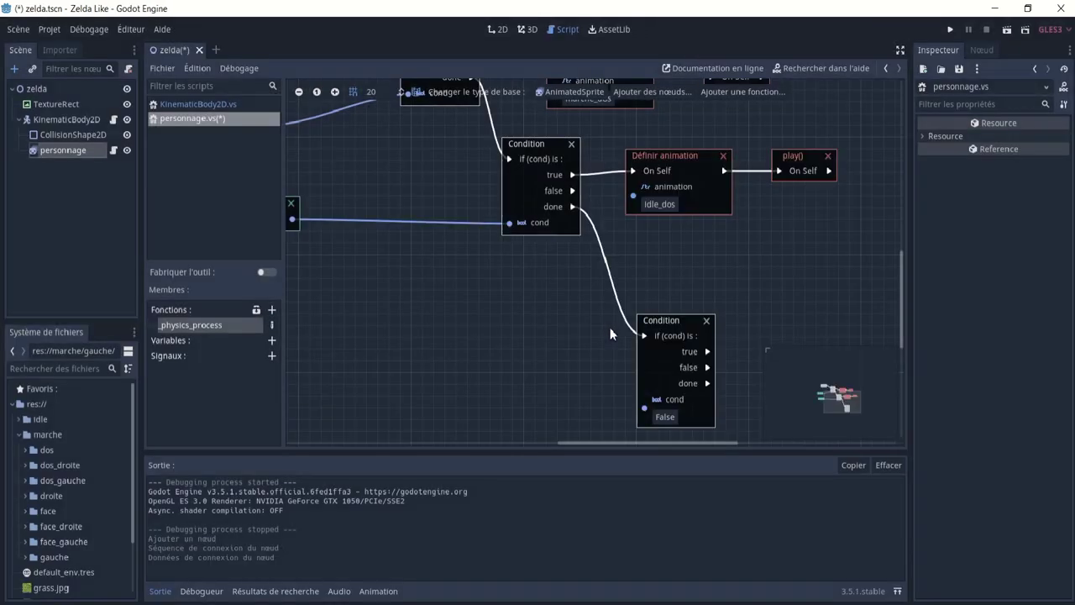
- Remove a stray pasted play() node and select the ui_up pressed action node
click(363, 182)
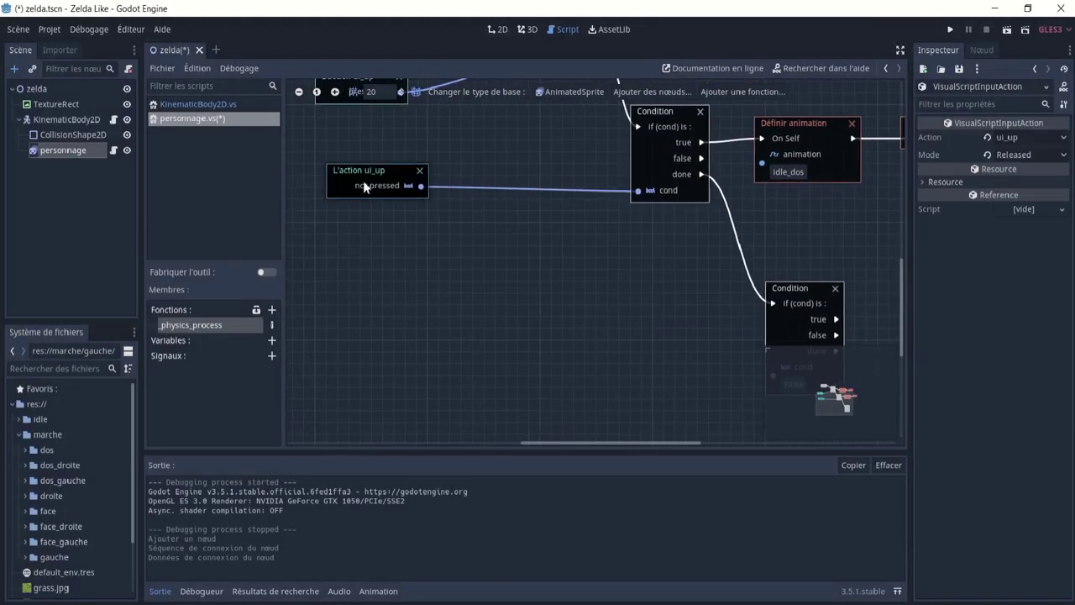
middle_drag(428, 255, 416, 312)
click(348, 145)
key(ctrl+v)
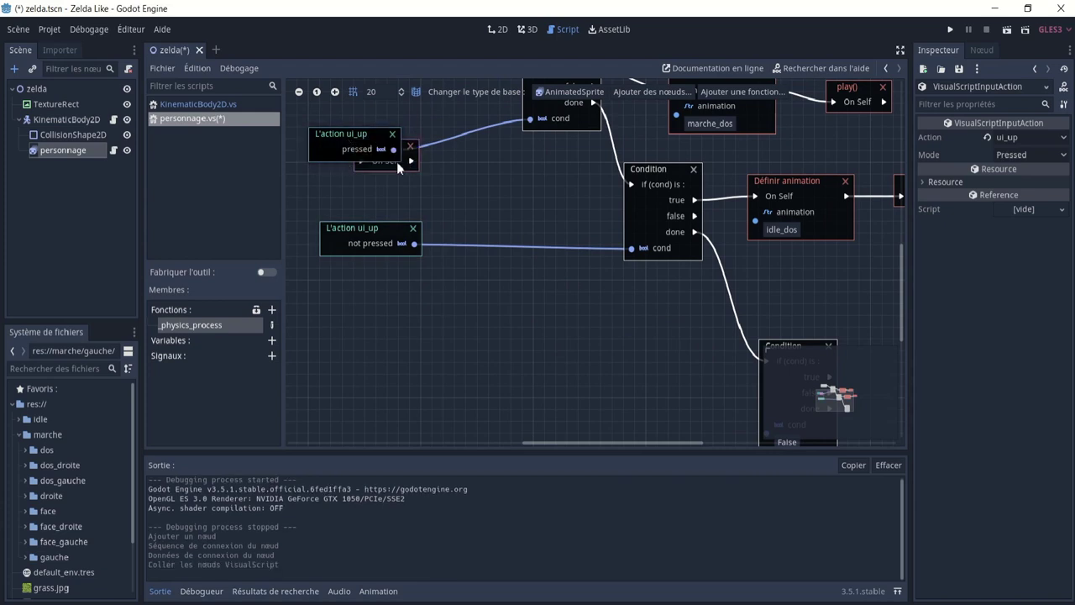
click(387, 166)
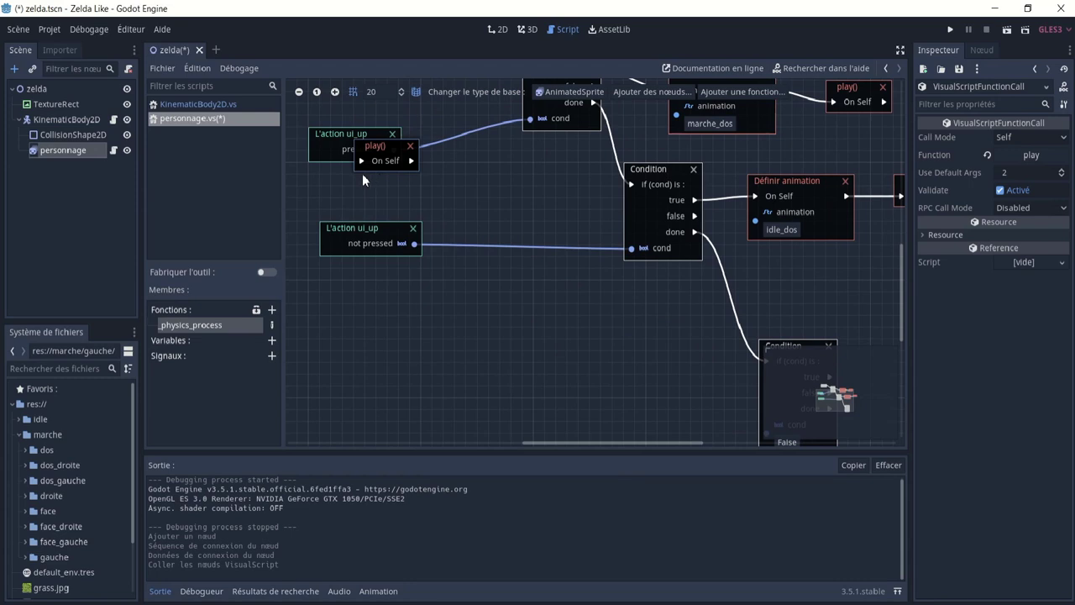
click(411, 147)
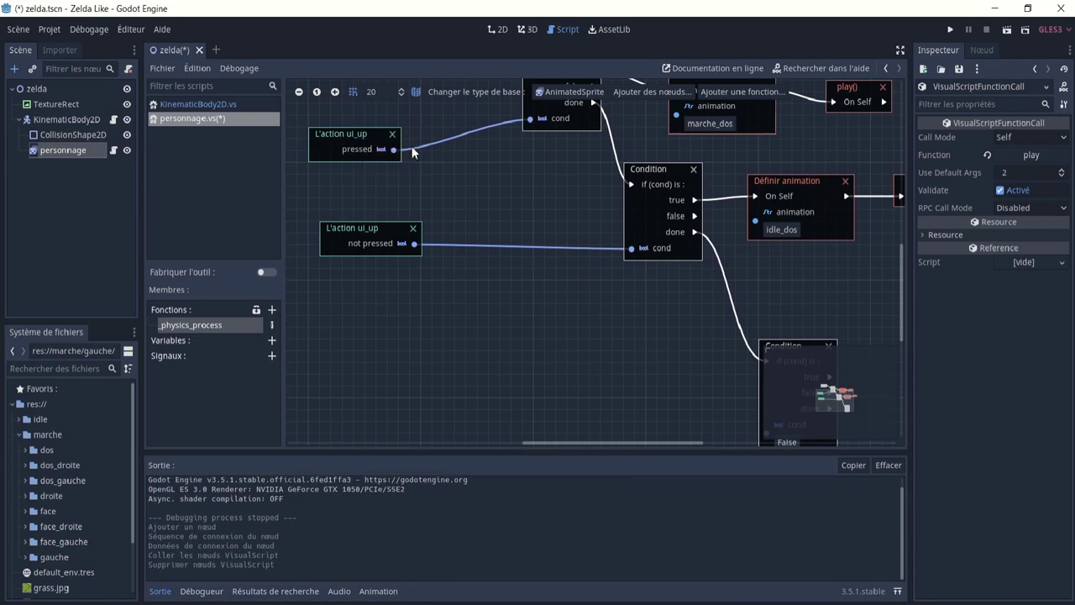
click(343, 143)
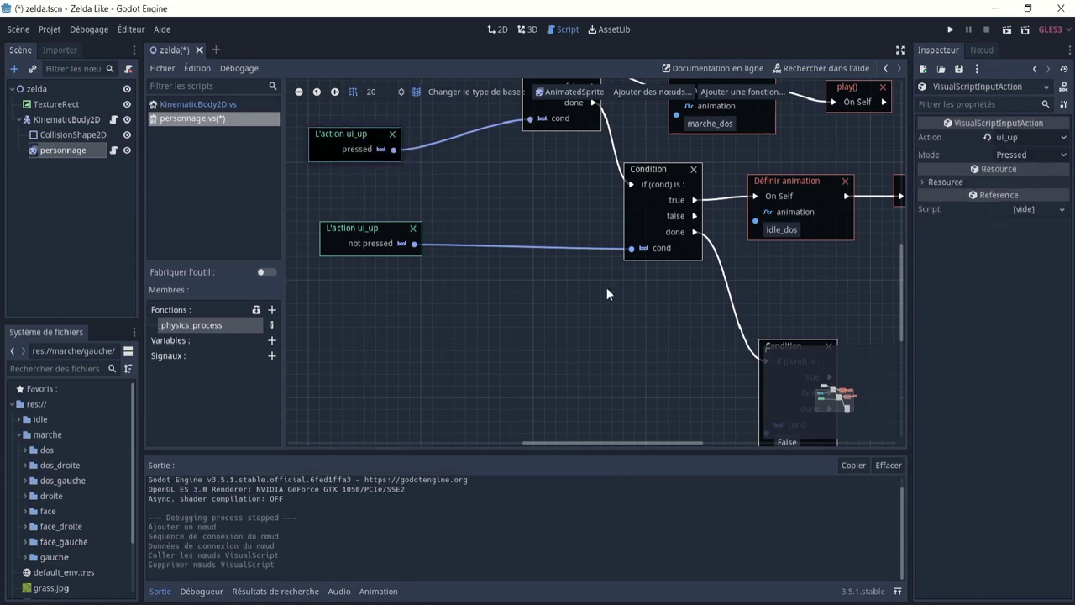
key(Delete)
- Paste a copy of the ui_up pressed check, switch it to ui_down, and wire it to the new Condition
key(ctrl+v)
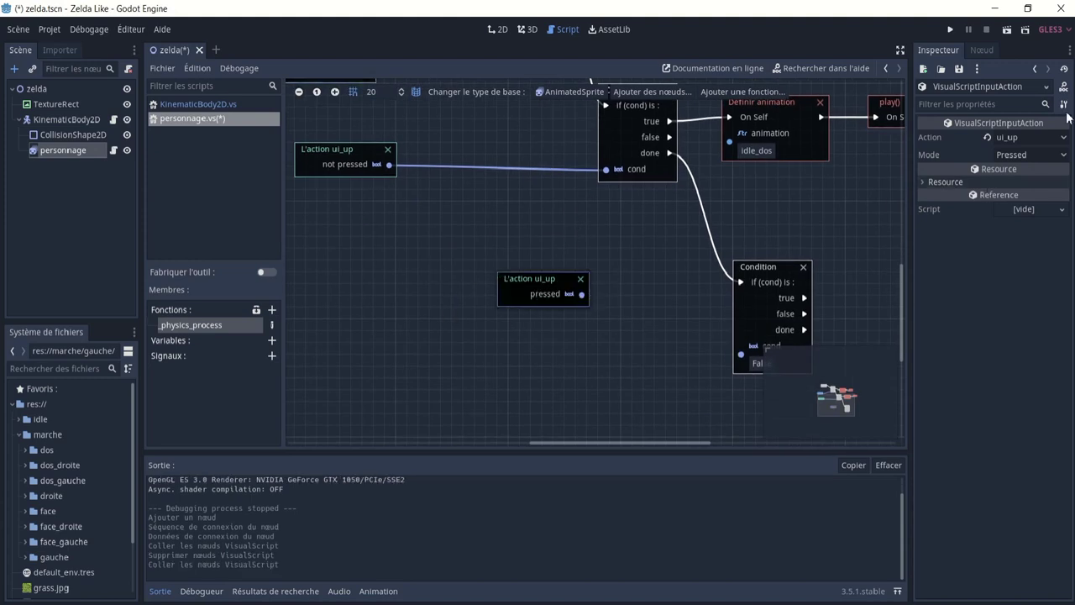
click(1017, 136)
click(1017, 182)
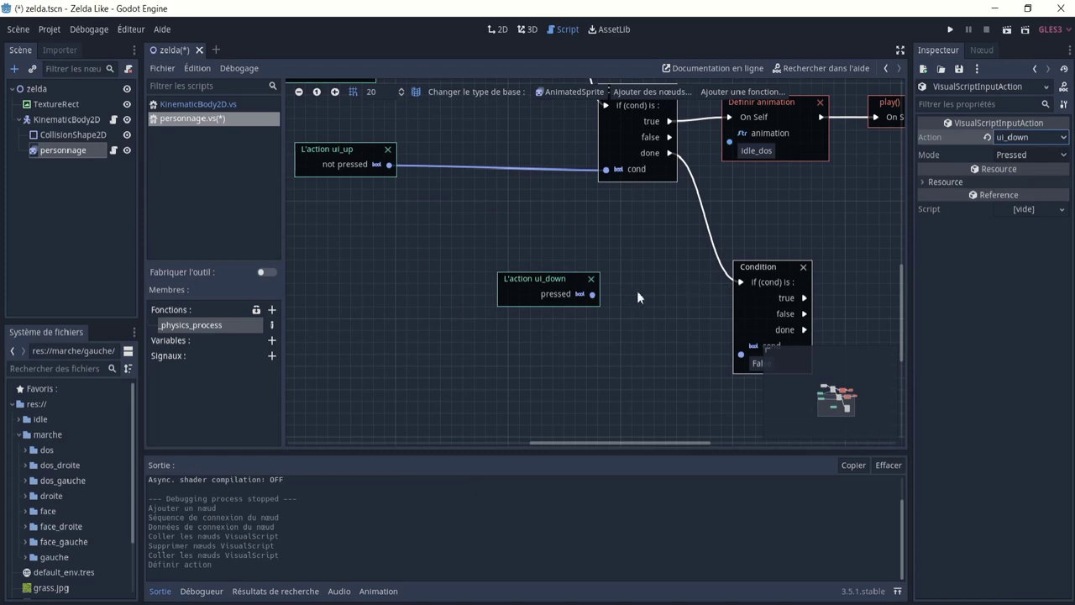
middle_drag(538, 257, 463, 222)
drag(518, 258, 666, 319)
- Paste a copy of the marche_dos set-animation node and link the third Condition's true output to it
scroll(683, 313, right, 3)
scroll(624, 285, up, 2)
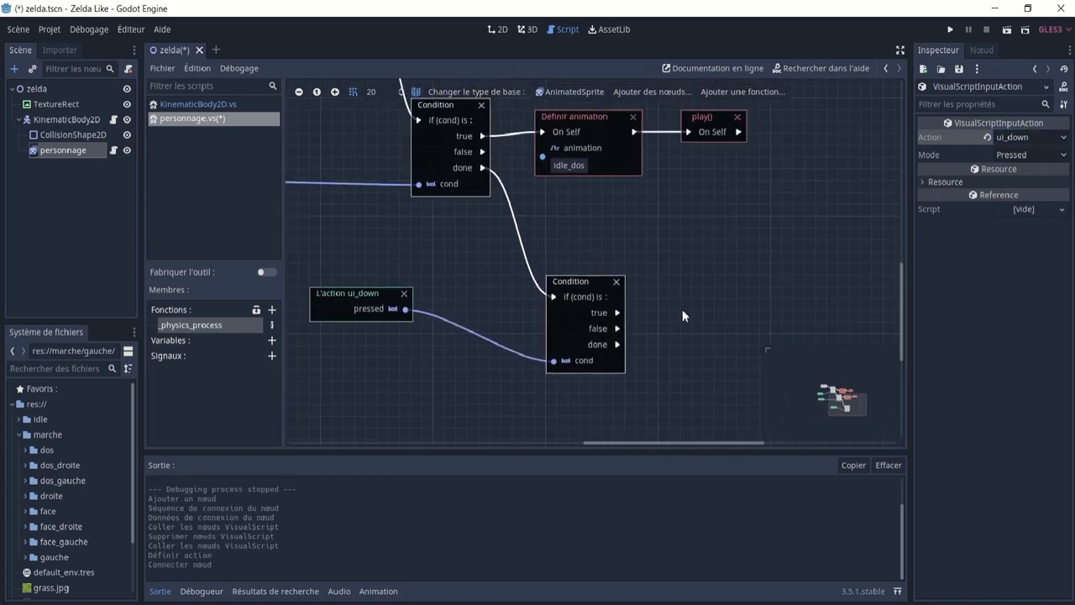
scroll(655, 277, up, 1)
scroll(638, 262, right, 1)
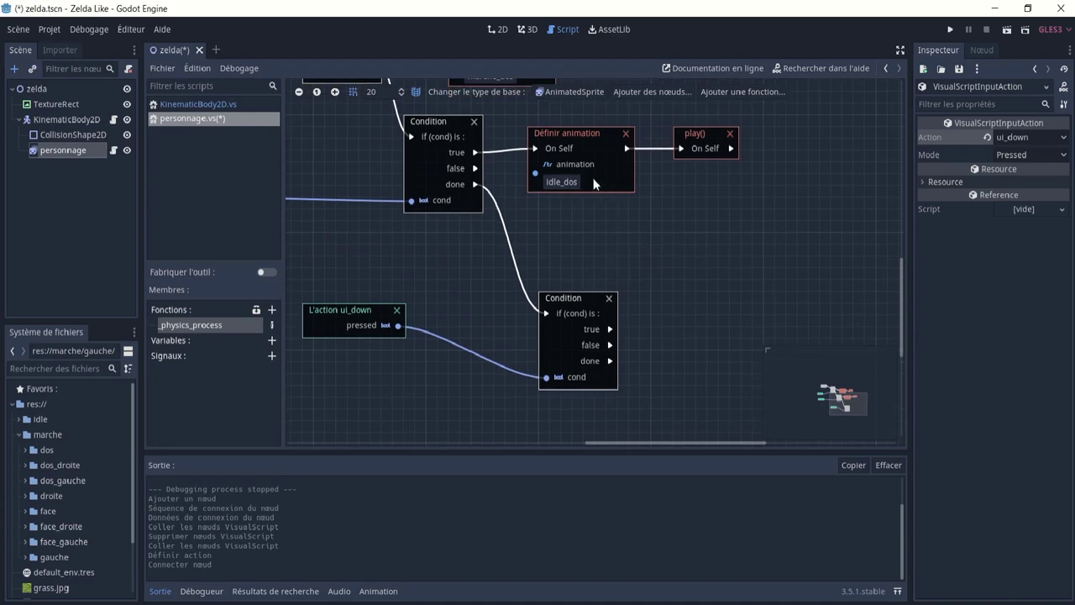
scroll(578, 199, up, 2)
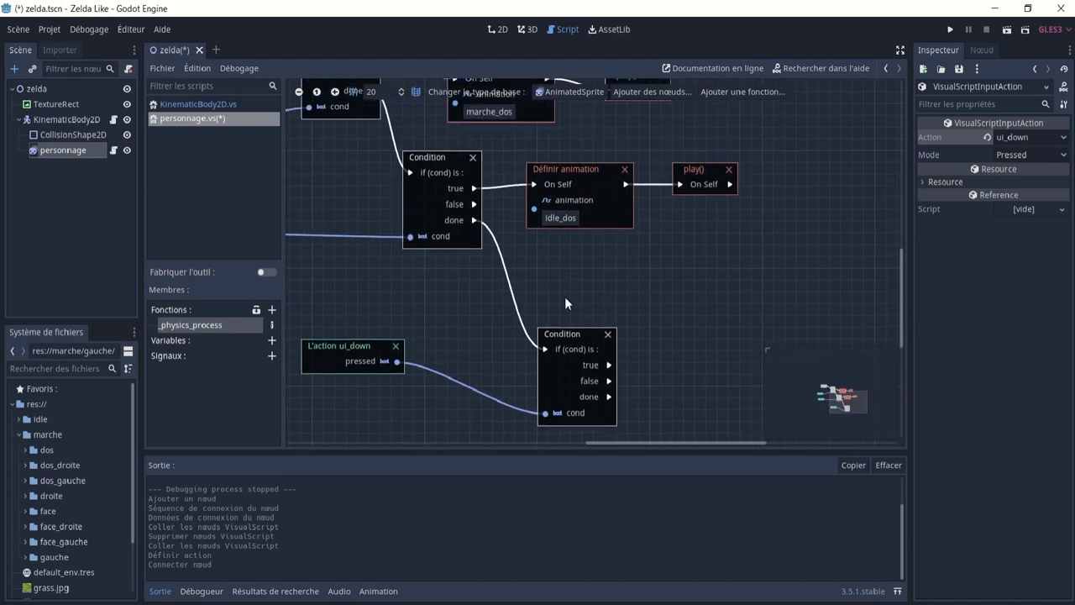
scroll(565, 306, up, 1)
click(513, 109)
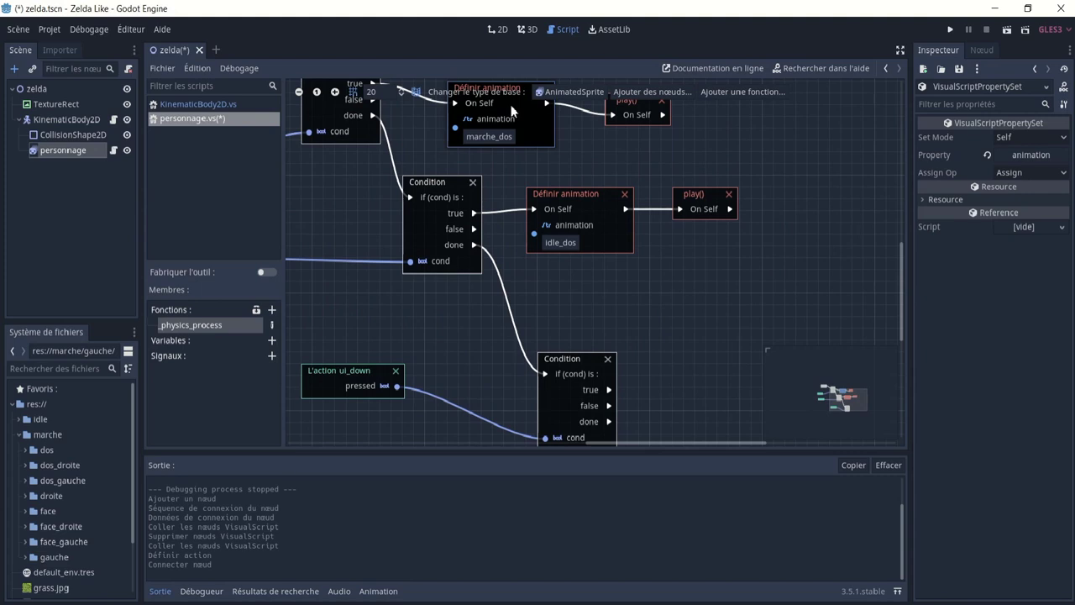
scroll(651, 323, down, 4)
scroll(642, 315, right, 3)
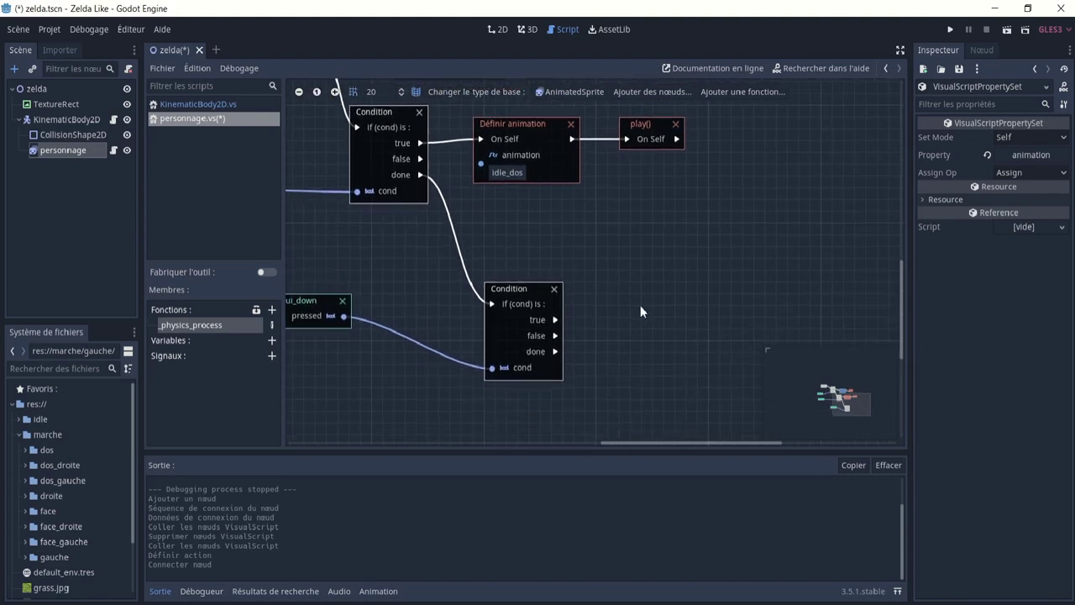
key(ctrl+v)
drag(561, 317, 640, 338)
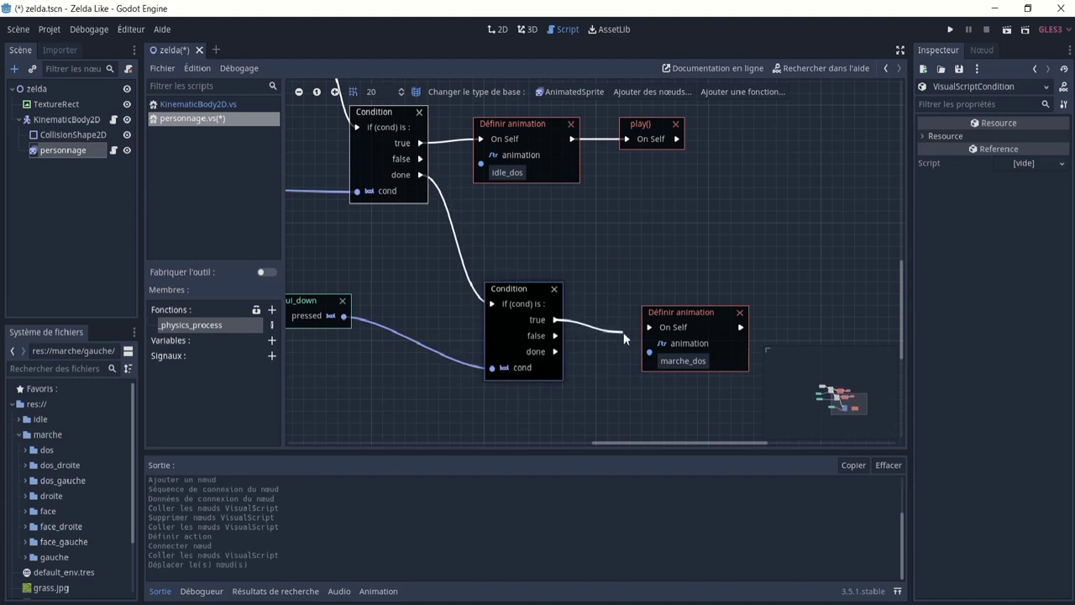
click(667, 361)
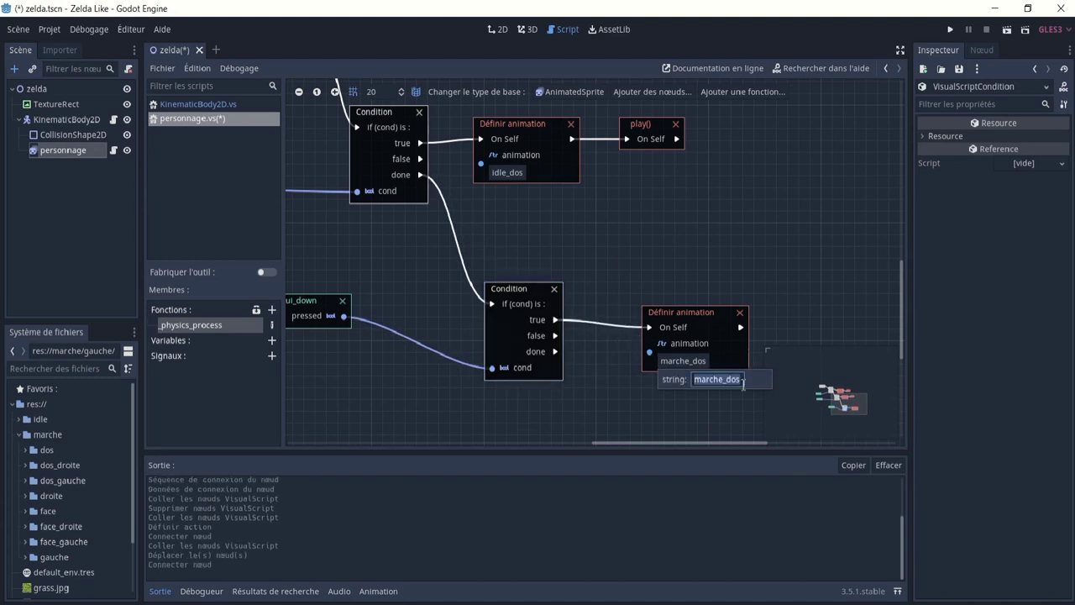
- Rename the pasted node's animation to marche_face
click(739, 379)
key(BackSpace)
key(BackSpace)
text(face)
key(Return)
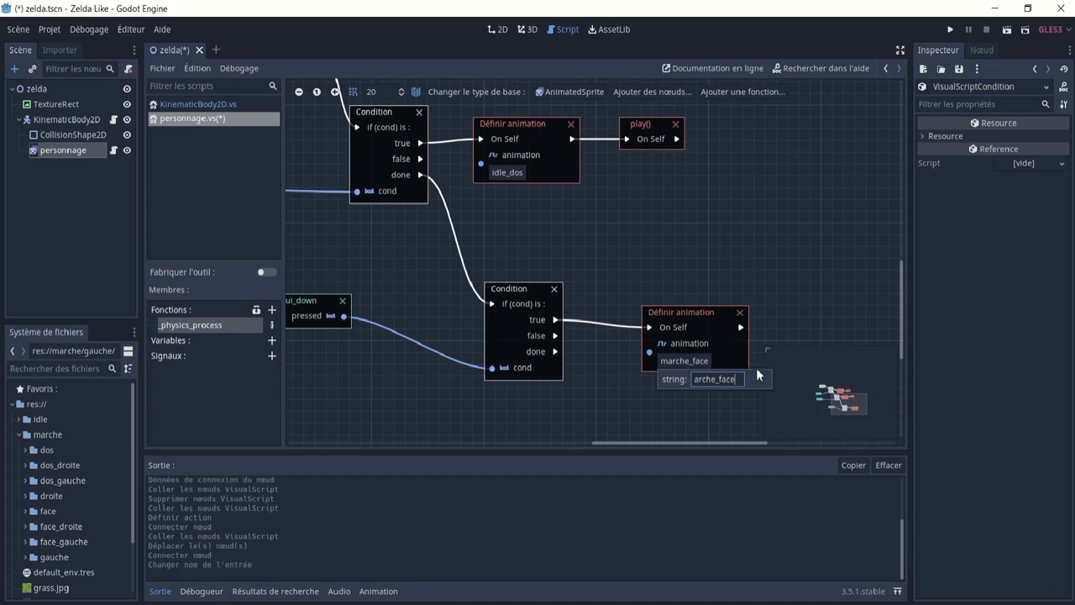
- Paste a play() node beside the marche_face setter and chain the setter into it
middle_drag(711, 262, 625, 273)
click(558, 148)
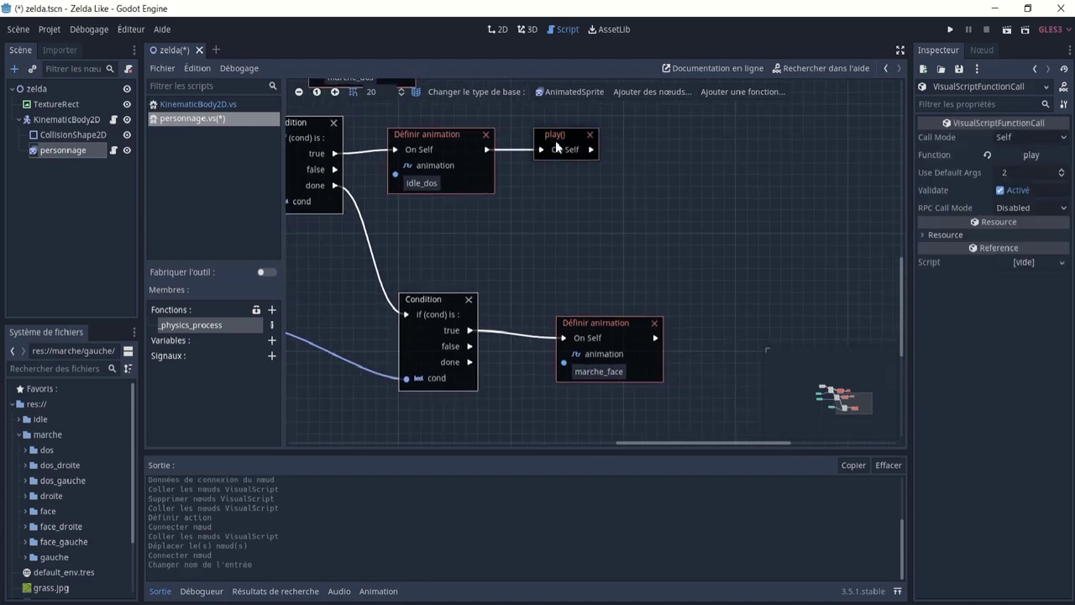
key(ctrl+v)
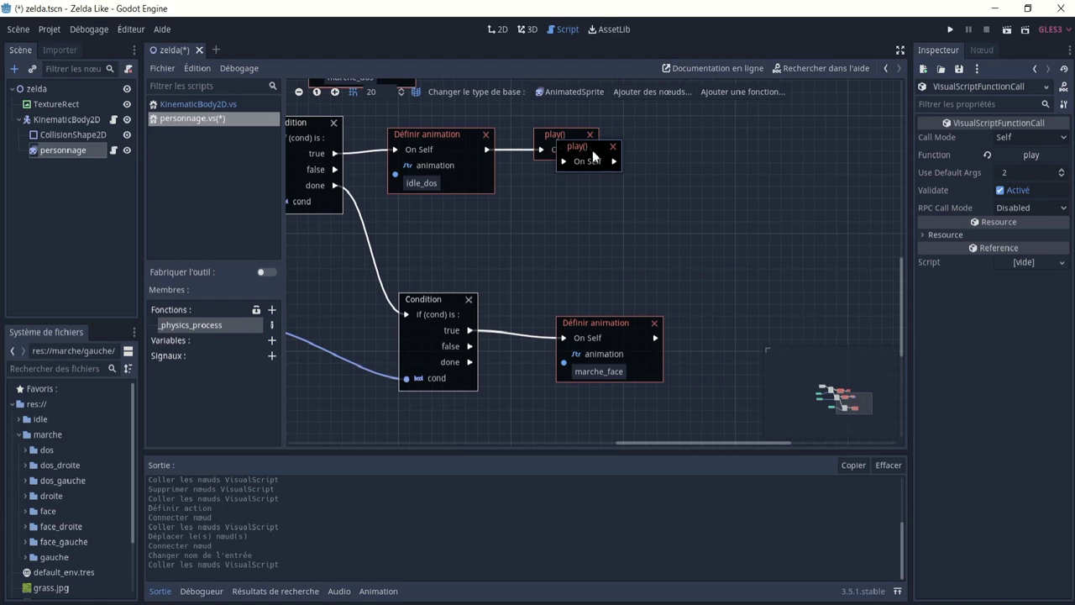
drag(586, 154, 710, 336)
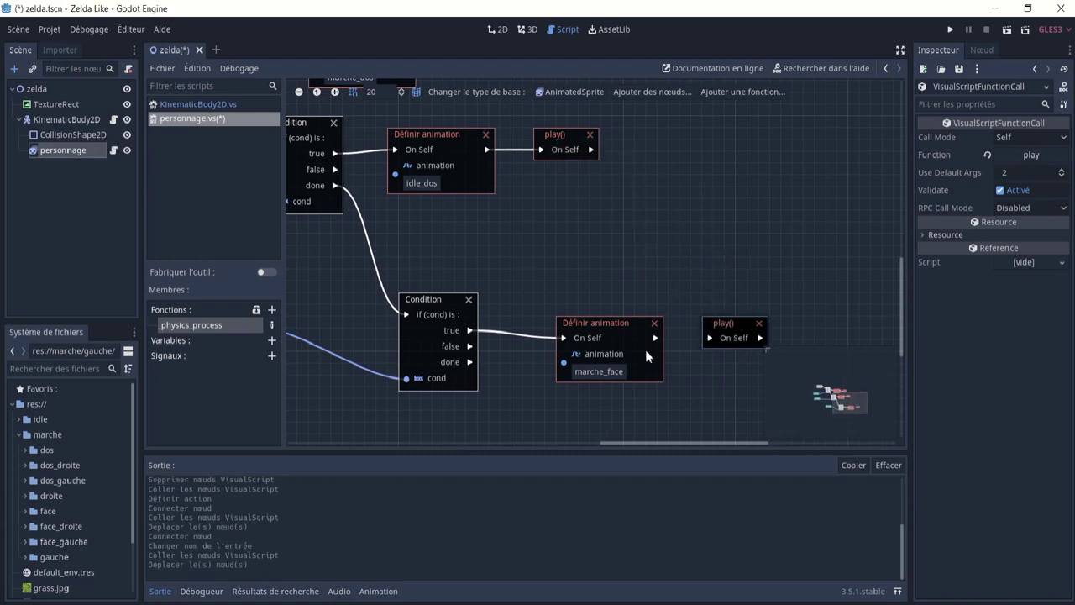
drag(692, 336, 707, 338)
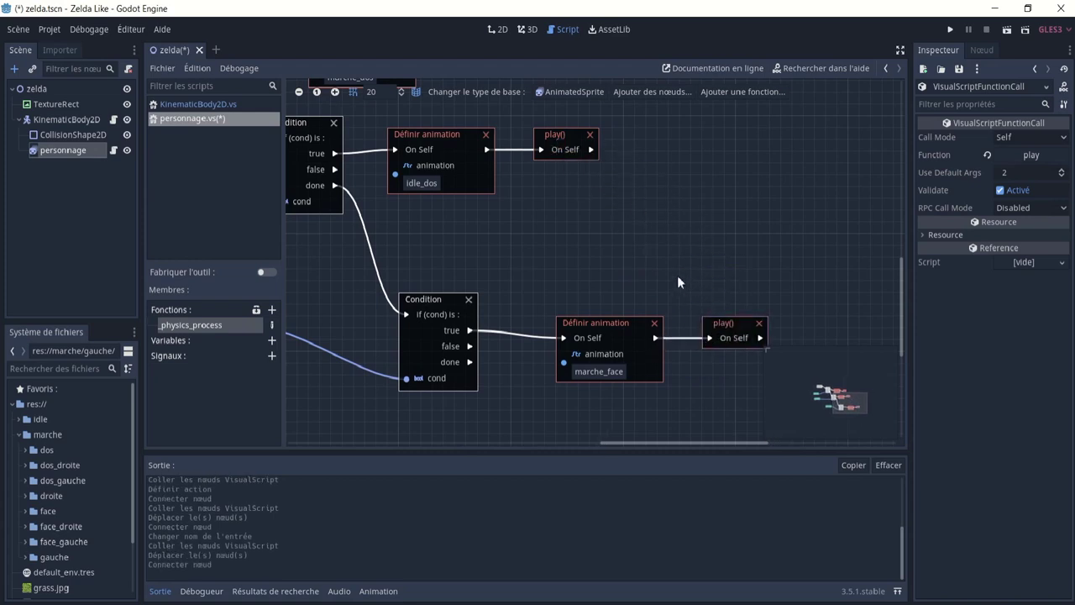
- Drag a new wire off the Condition's done output onto empty canvas
ctrl+scroll(677, 275, down, 3)
ctrl+scroll(546, 245, up, 1)
ctrl+scroll(486, 201, up, 2)
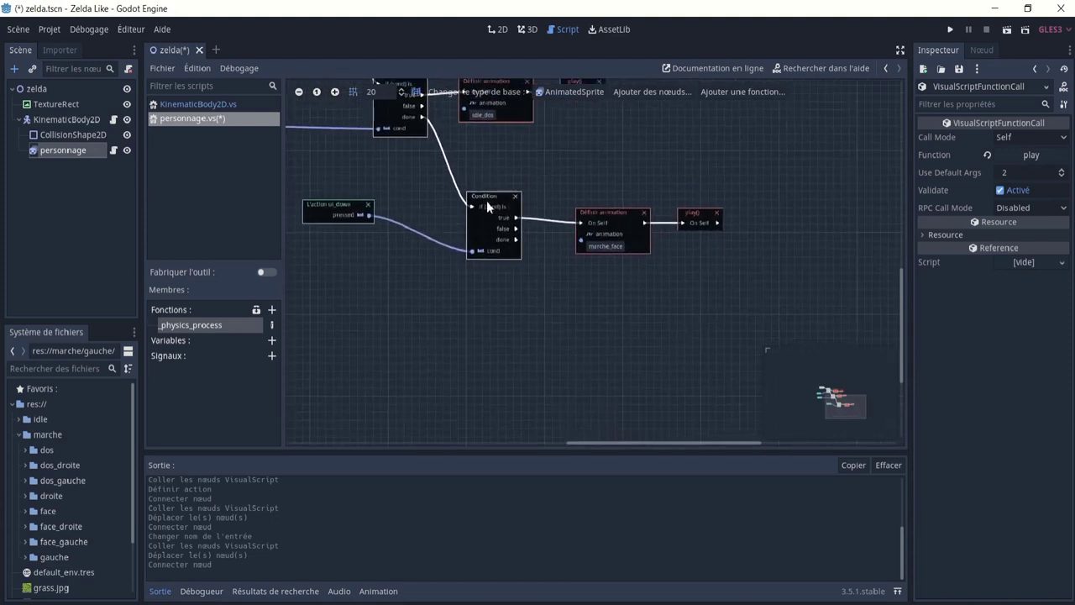
ctrl+scroll(511, 251, up, 1)
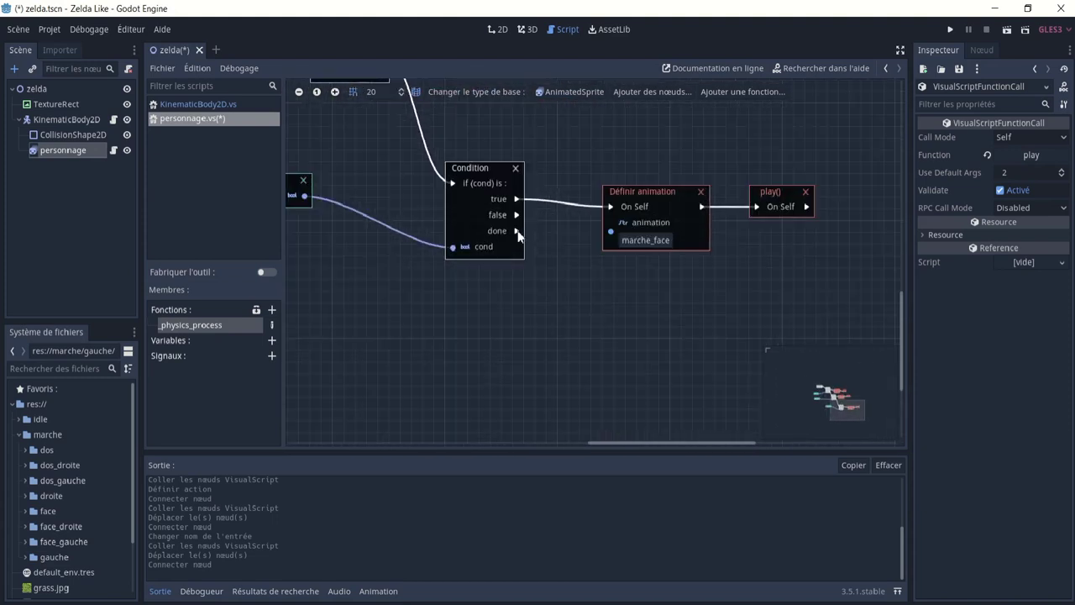
drag(562, 306, 563, 311)
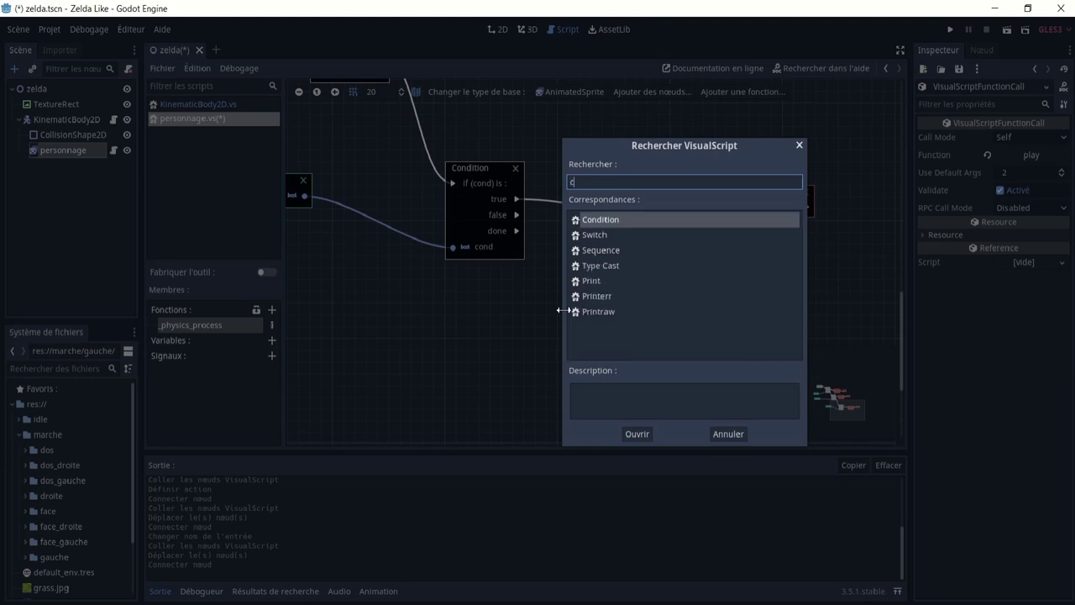
- Add the Condition node, then paste a Définir animation copy and link the Condition's true output to it
key(Return)
click(658, 199)
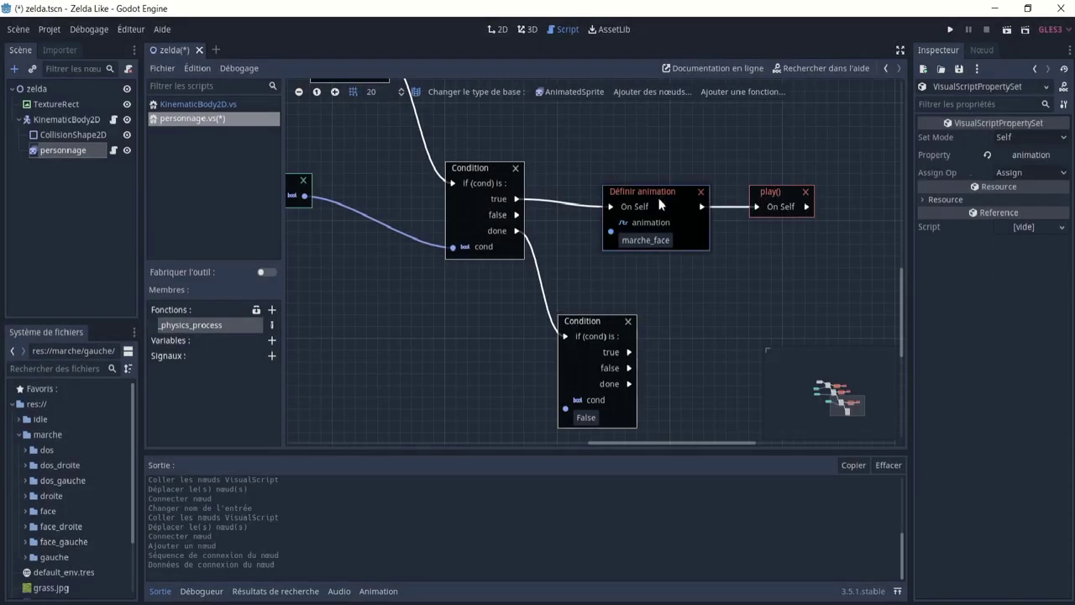
key(ctrl+v)
mouse_move(755, 207)
mouse_down()
mouse_move(750, 225)
mouse_move(711, 251)
mouse_up()
click(896, 146)
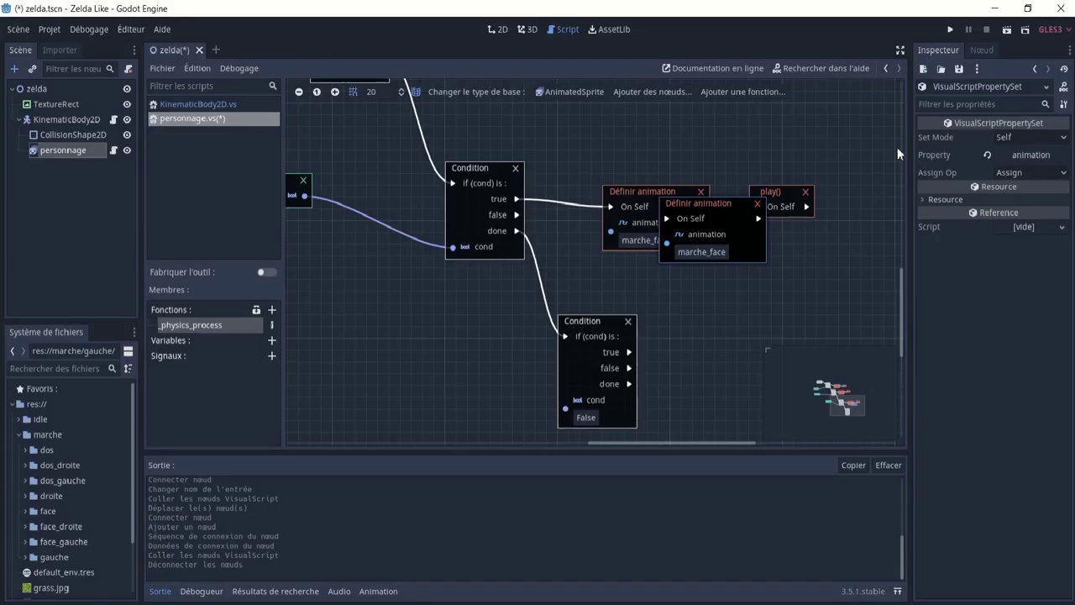
drag(670, 207, 712, 325)
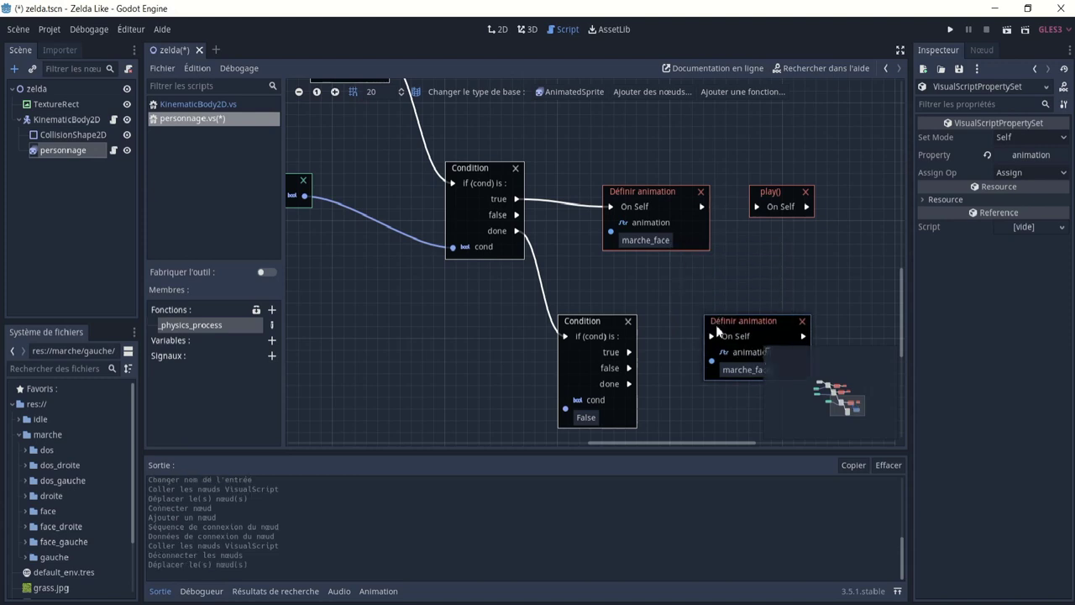
drag(632, 353, 711, 336)
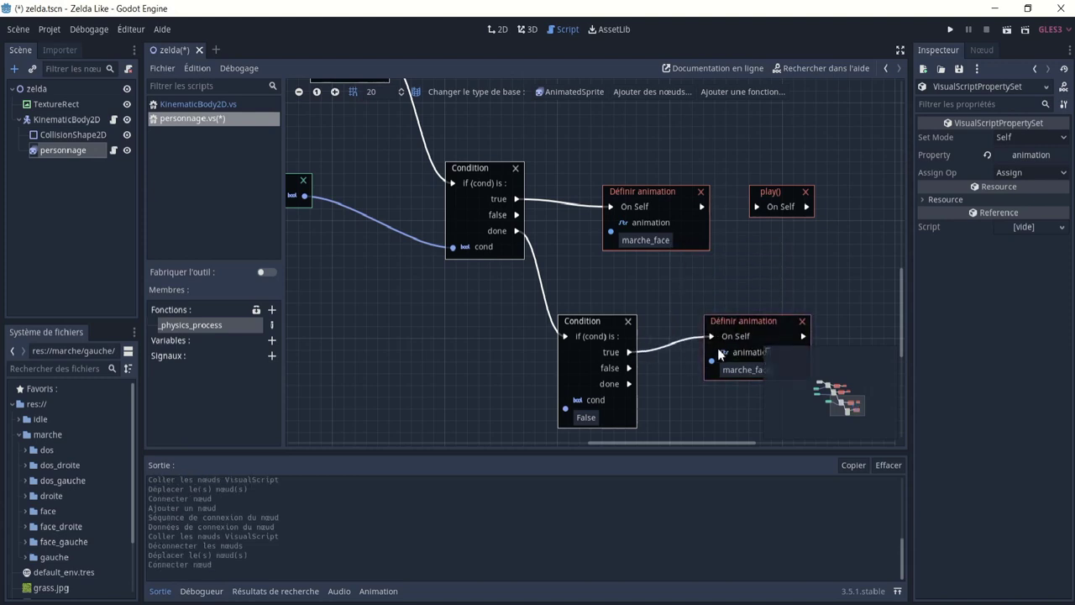
middle_drag(730, 393, 623, 329)
- Set the copied setter's animation name to idle_face
click(638, 307)
text(idle_face)
key(Return)
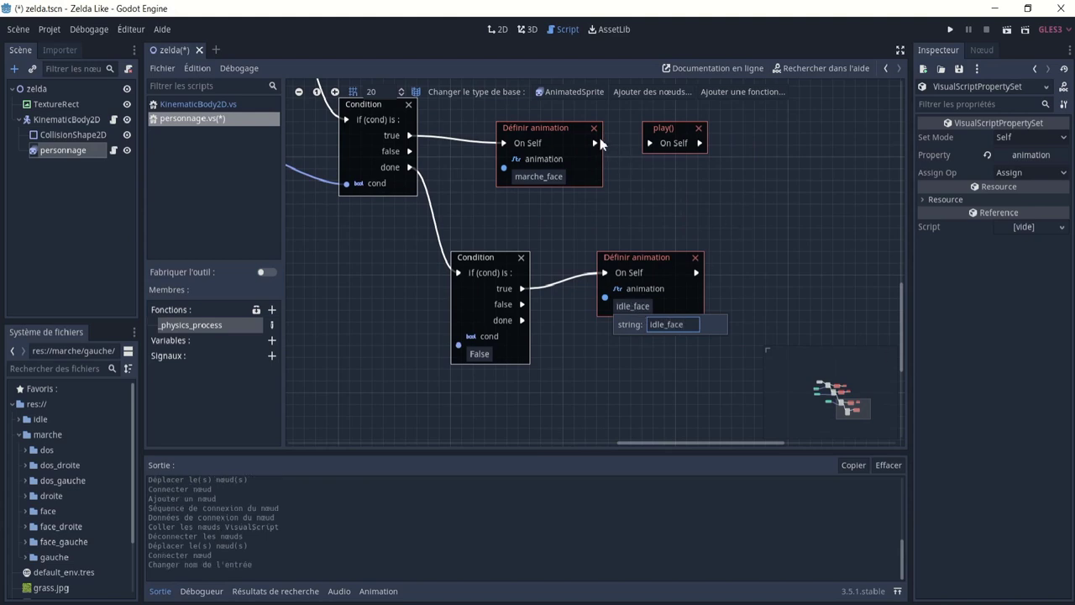
click(596, 143)
- Connect the marche_face setter to play(), then duplicate play() and connect the idle_face setter to it
drag(634, 144, 649, 143)
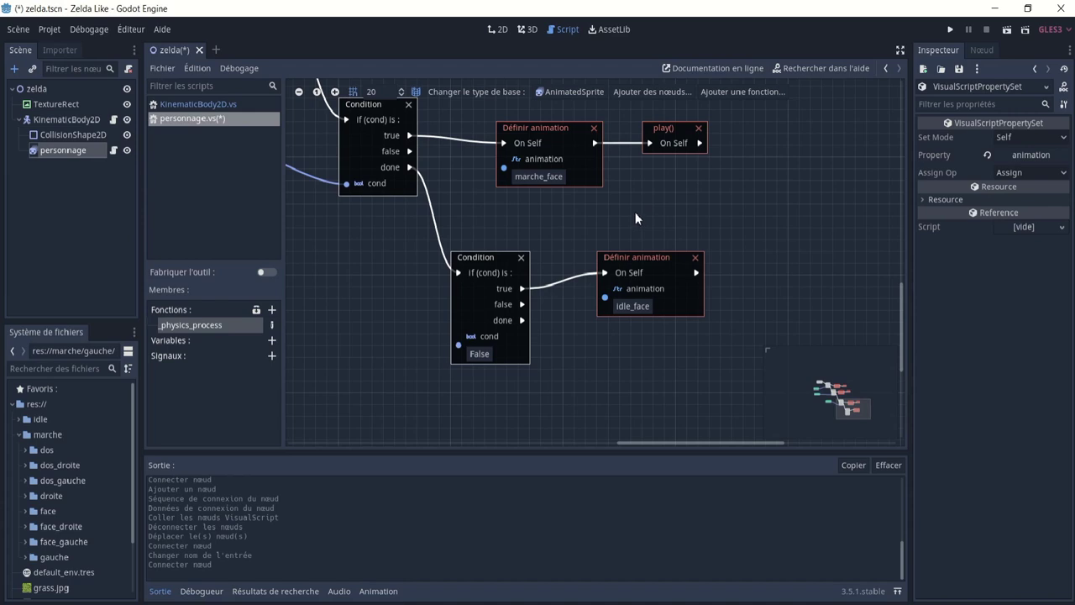
click(645, 138)
key(ctrl+c)
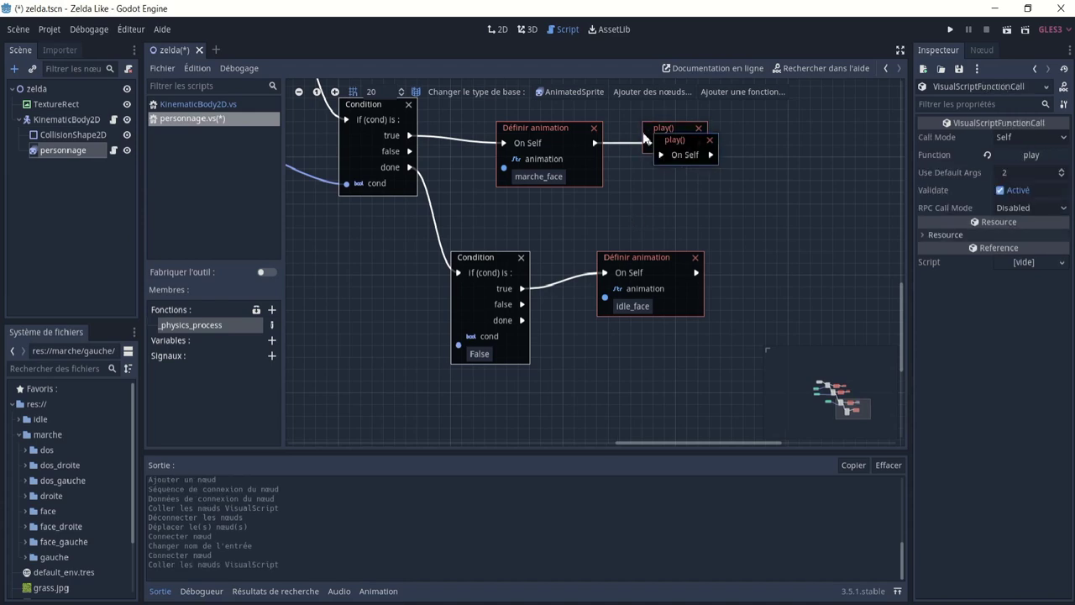
key(ctrl+v)
drag(703, 212, 793, 294)
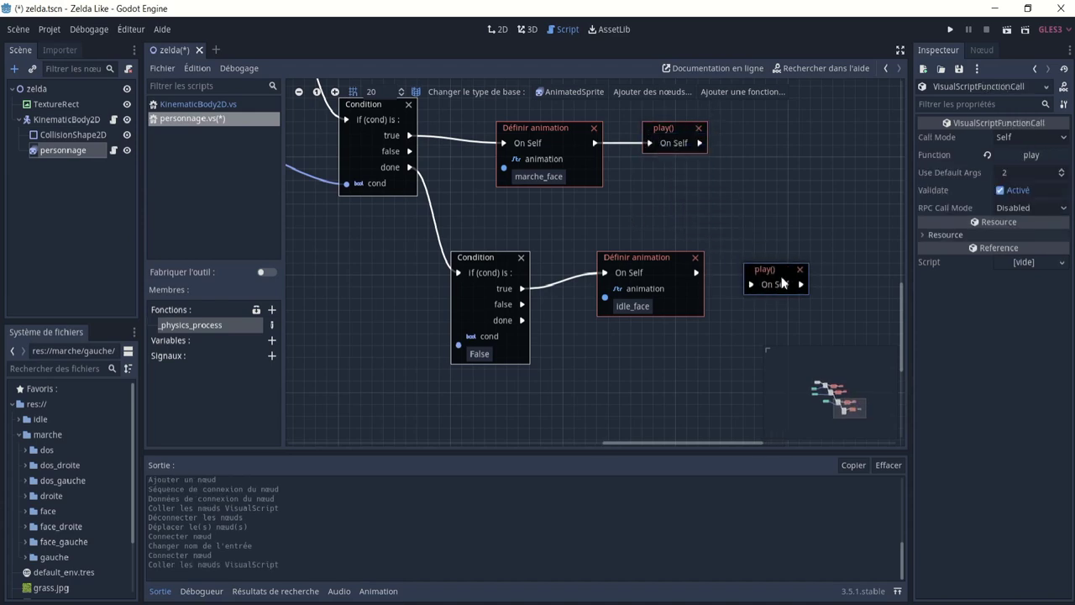
drag(700, 272, 762, 295)
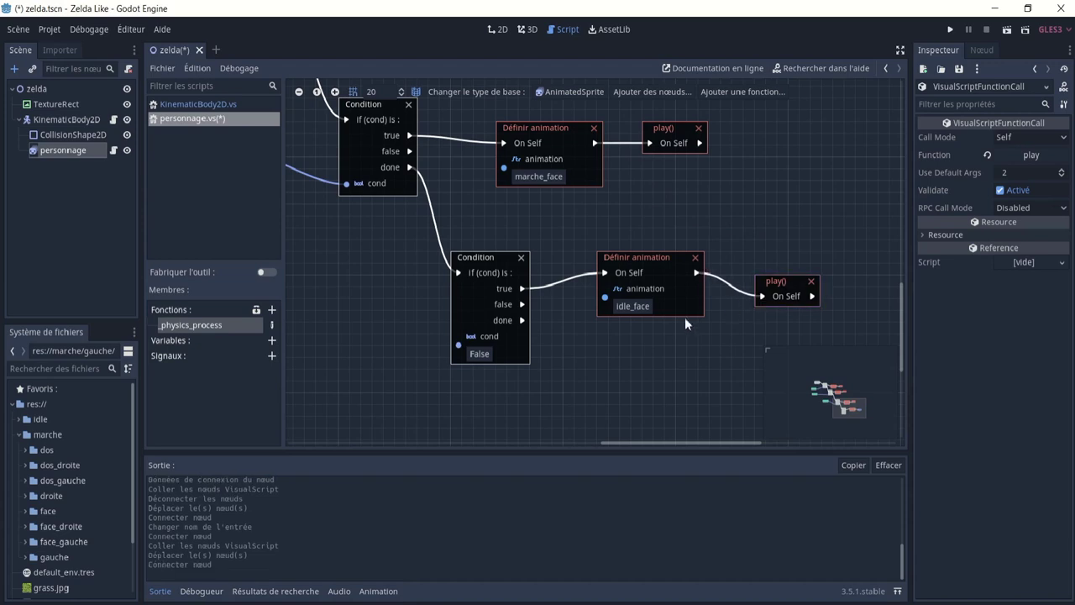
ctrl+scroll(490, 259, down, 4)
- Paste a copy of the ui_up input node and wire its pressed output to the lower Condition's cond
middle_drag(431, 249, 477, 263)
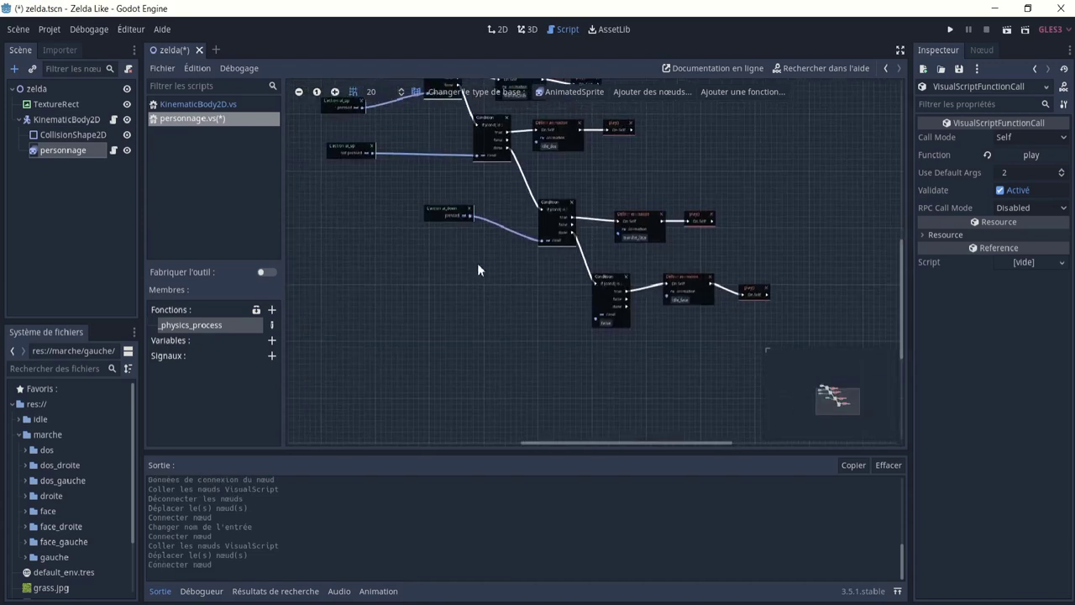
middle_drag(390, 216, 397, 275)
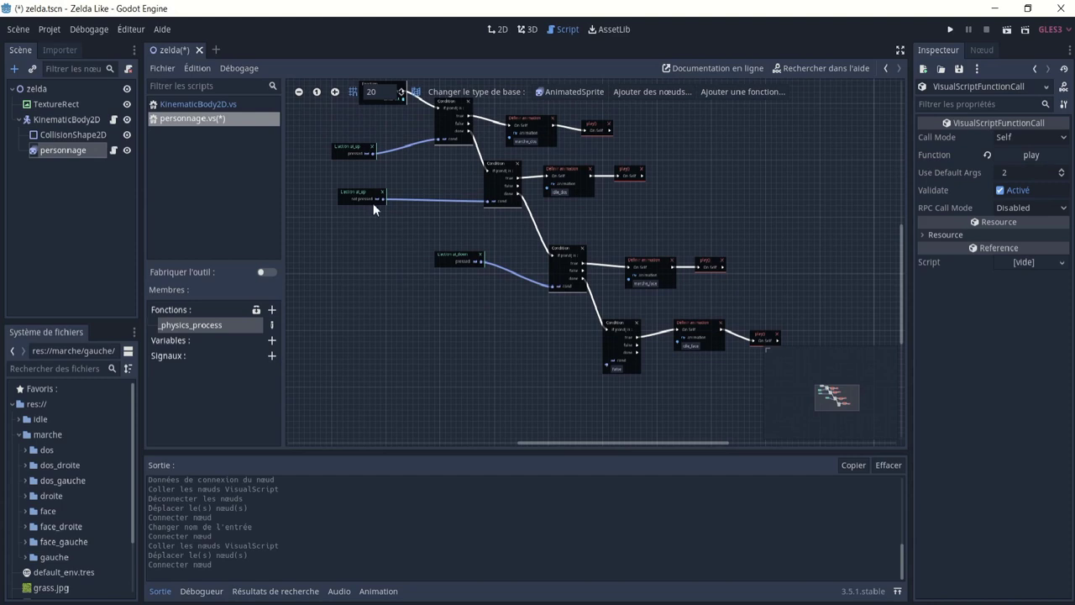
click(356, 155)
ctrl+scroll(356, 176, up, 8)
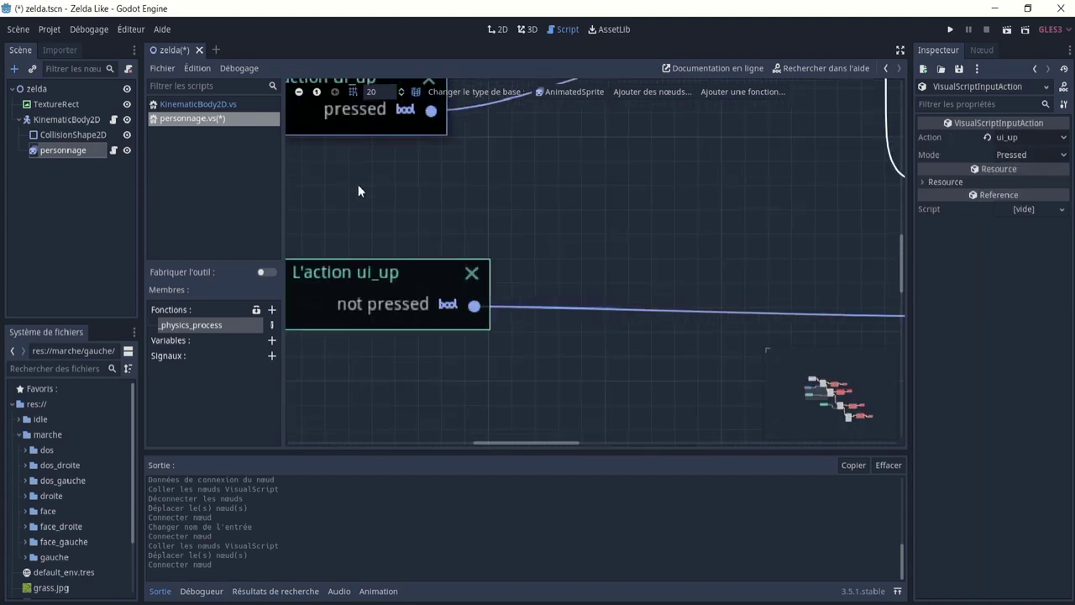
ctrl+scroll(369, 210, down, 3)
ctrl+scroll(370, 222, up, 1)
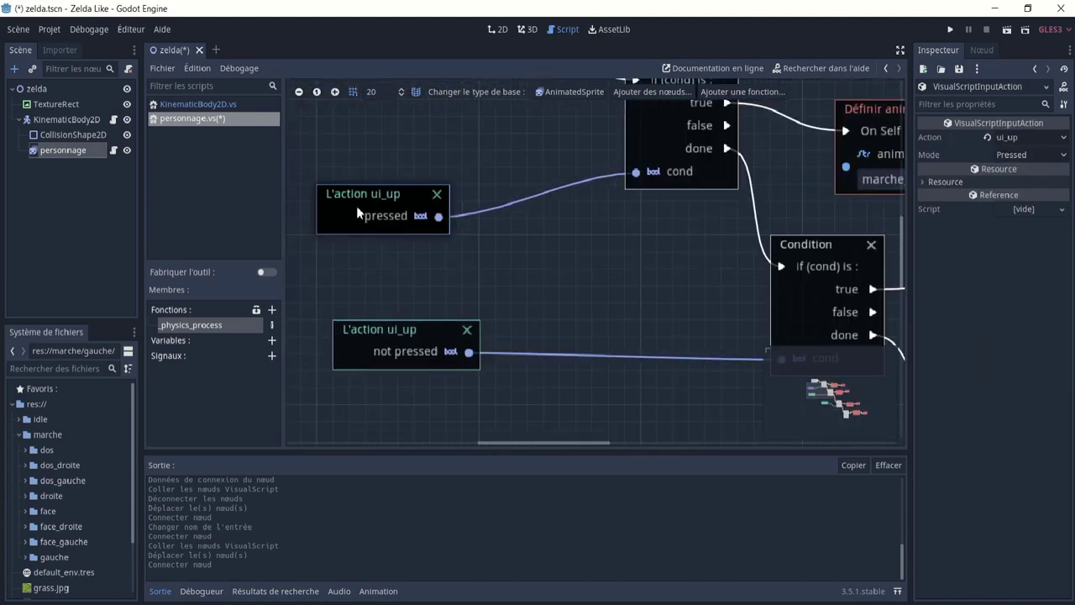
ctrl+scroll(499, 185, down, 3)
ctrl+scroll(615, 231, down, 3)
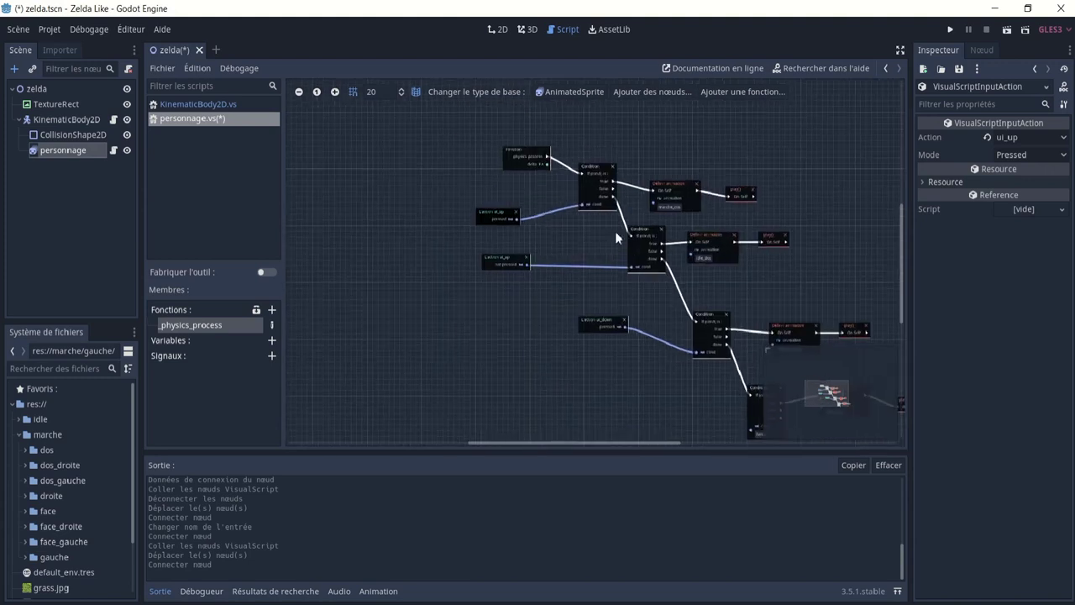
ctrl+scroll(616, 235, up, 2)
ctrl+scroll(613, 244, up, 5)
ctrl+scroll(600, 277, down, 2)
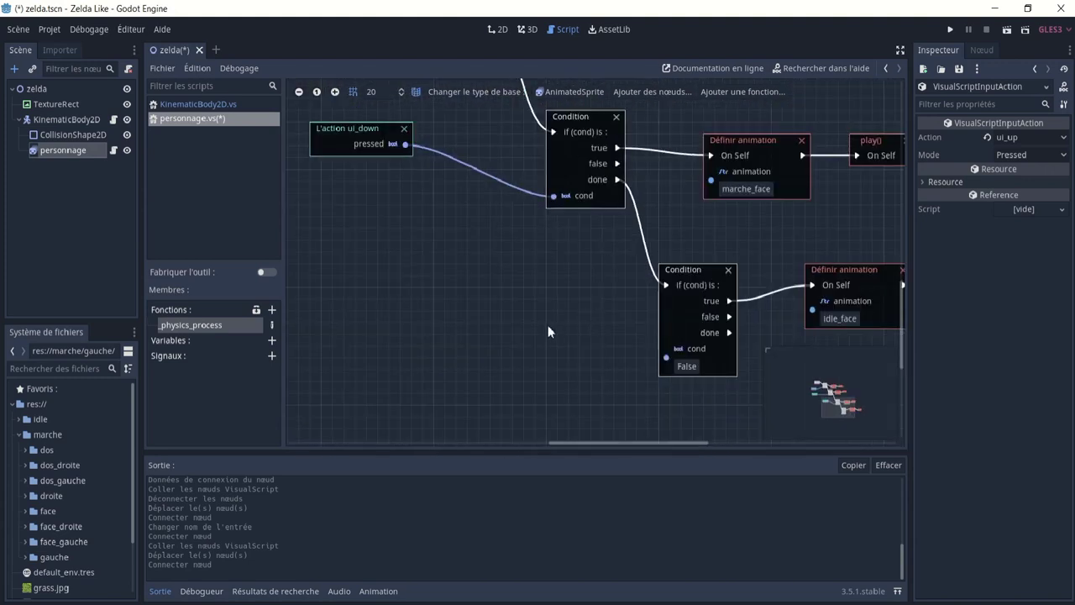
key(ctrl+v)
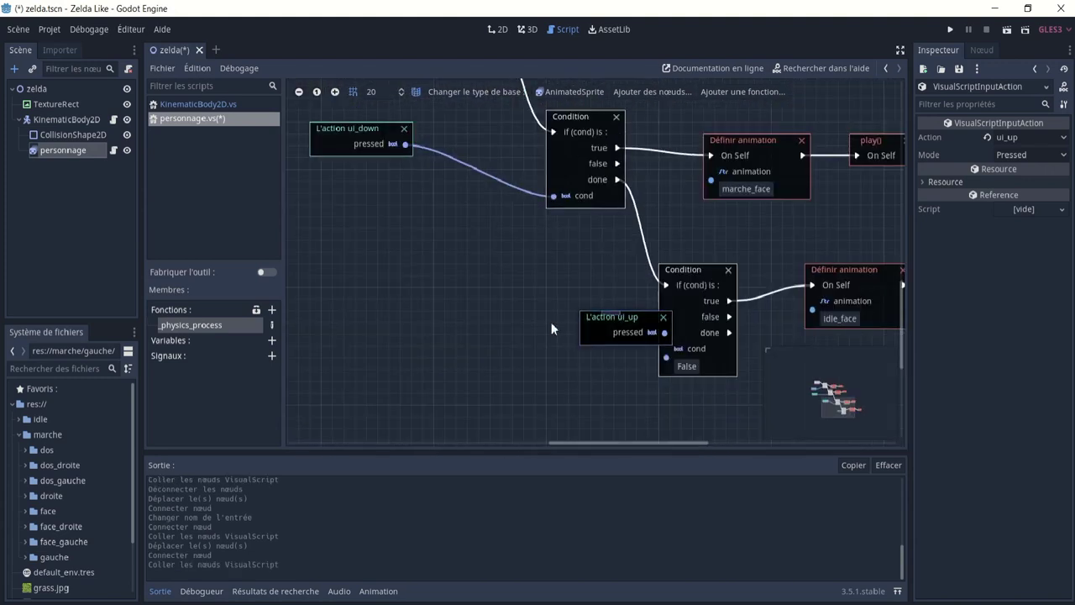
drag(598, 324, 475, 324)
drag(542, 333, 670, 355)
key(Escape)
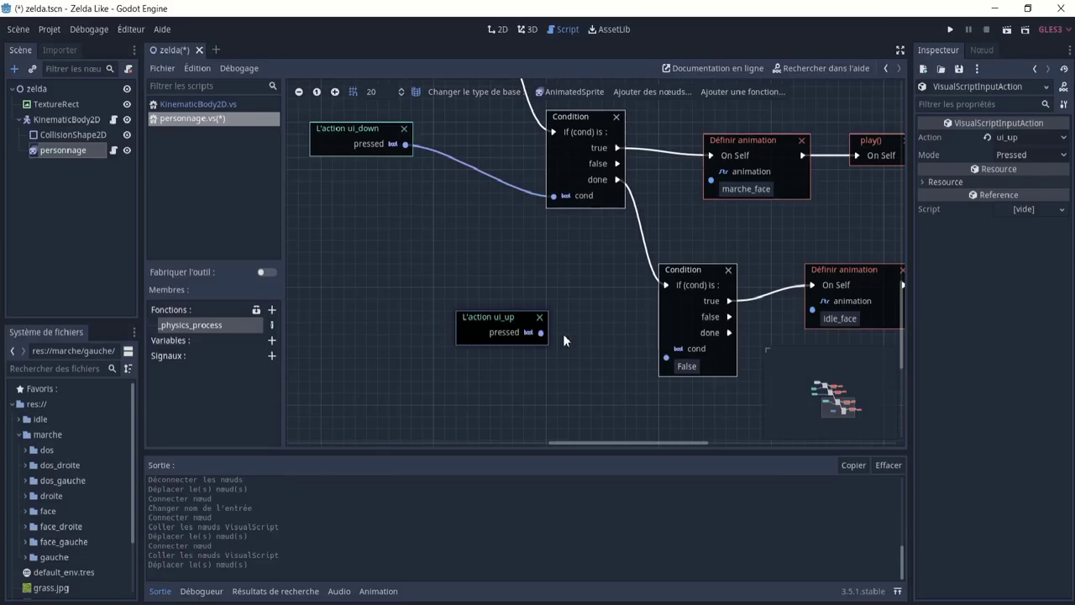
drag(575, 351, 671, 357)
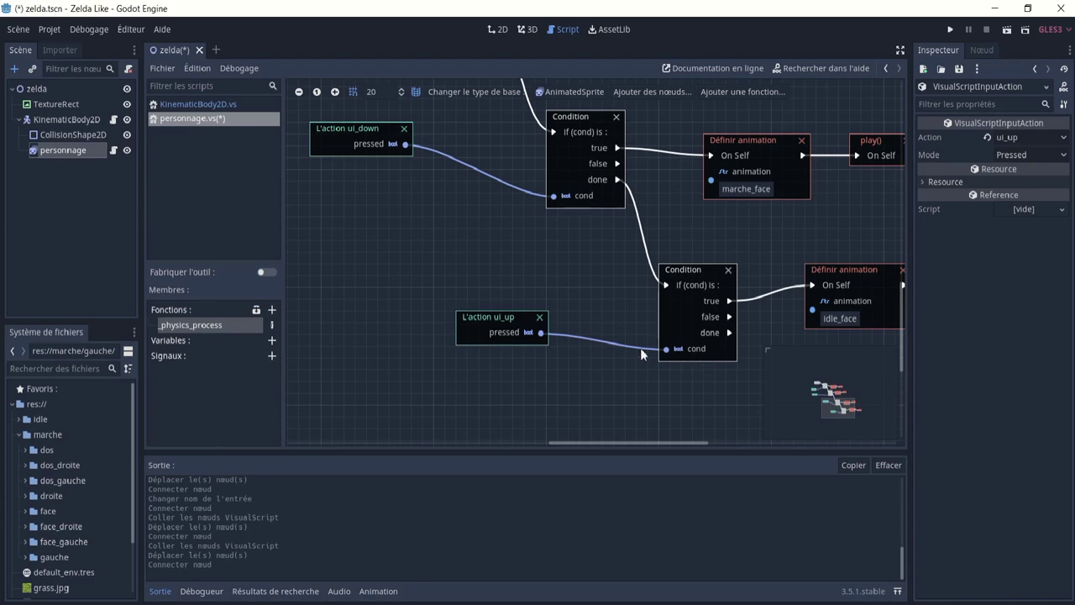
- Set the copied node's Action to ui_down and its Mode to Released
click(1012, 138)
click(1018, 182)
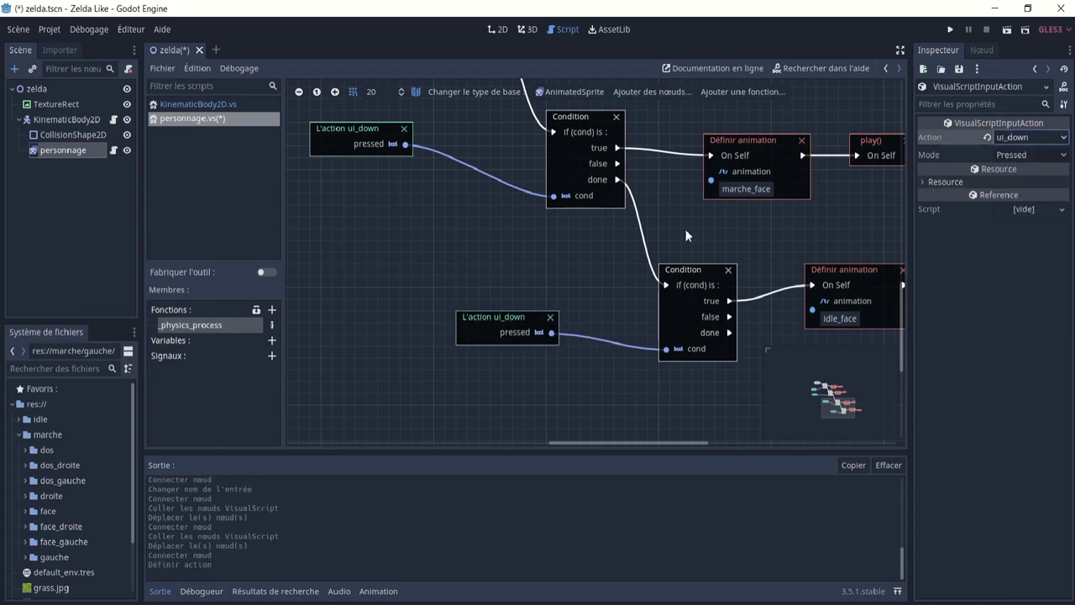
scroll(454, 235, up, 1)
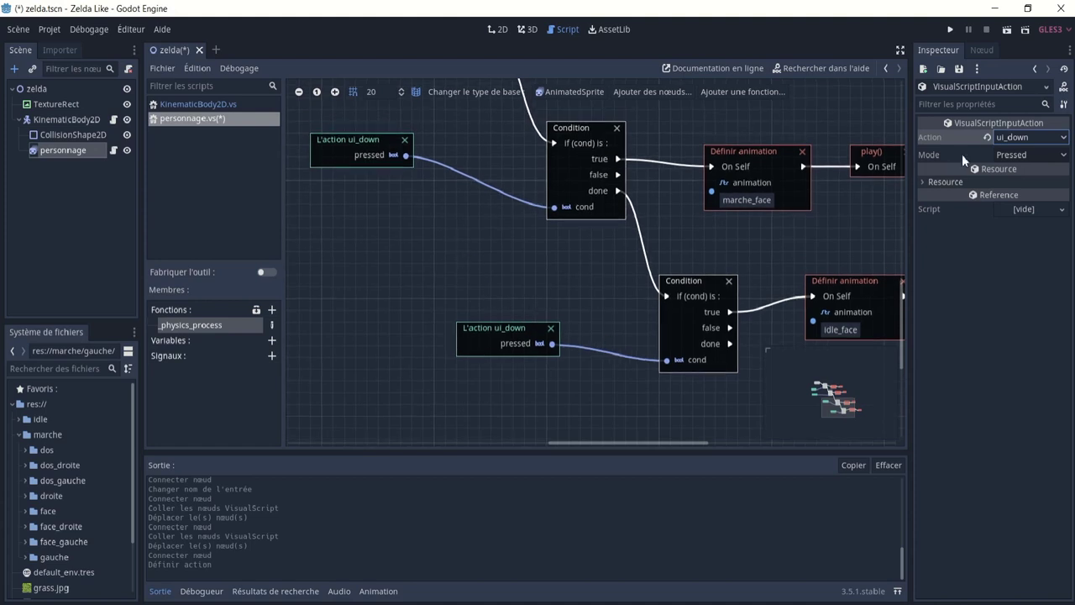
click(1037, 156)
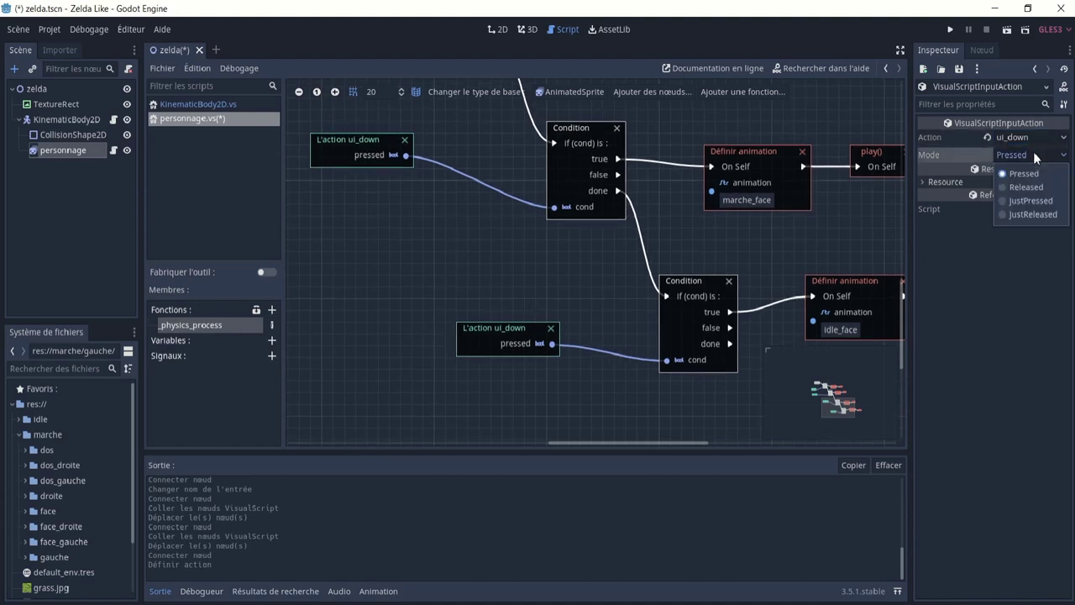
click(1026, 187)
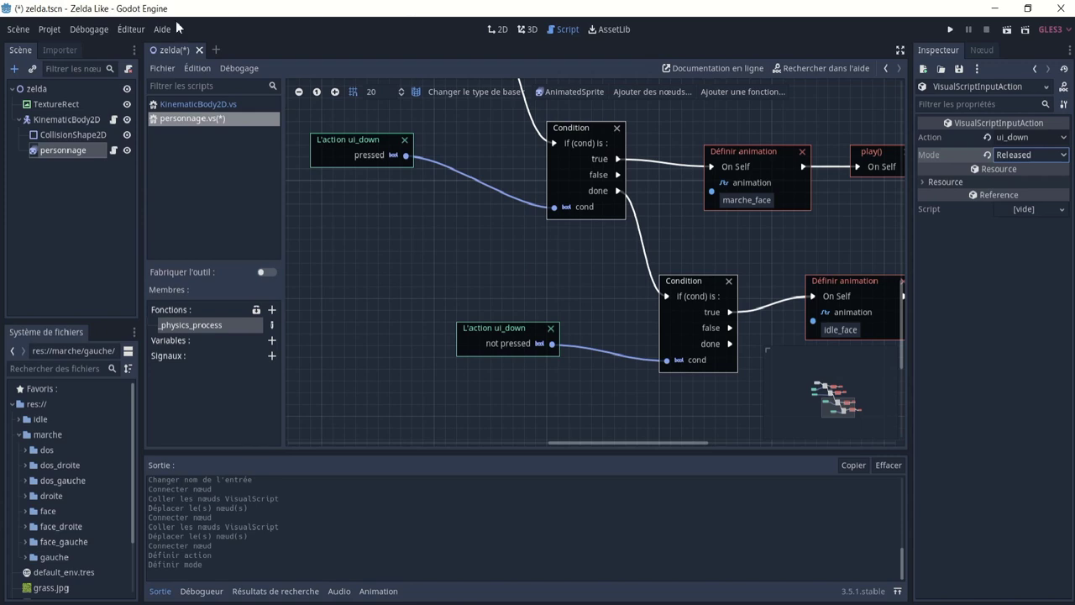
- Save the zelda scene
click(17, 29)
click(29, 128)
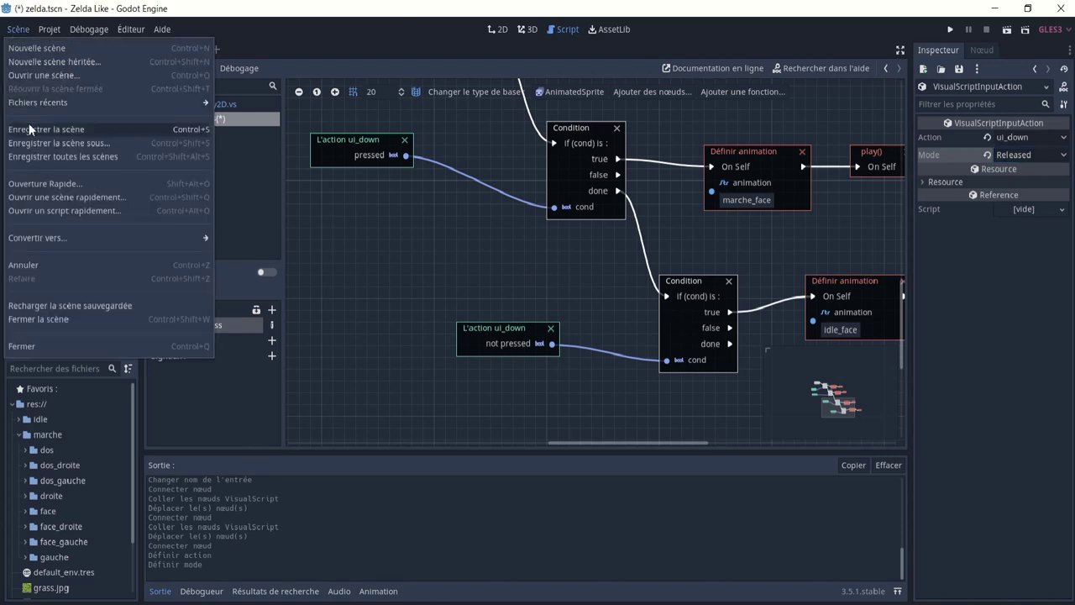
click(489, 33)
- Run the scene, walk the character down, up, left and down with the arrow keys, then close the game
click(1006, 30)
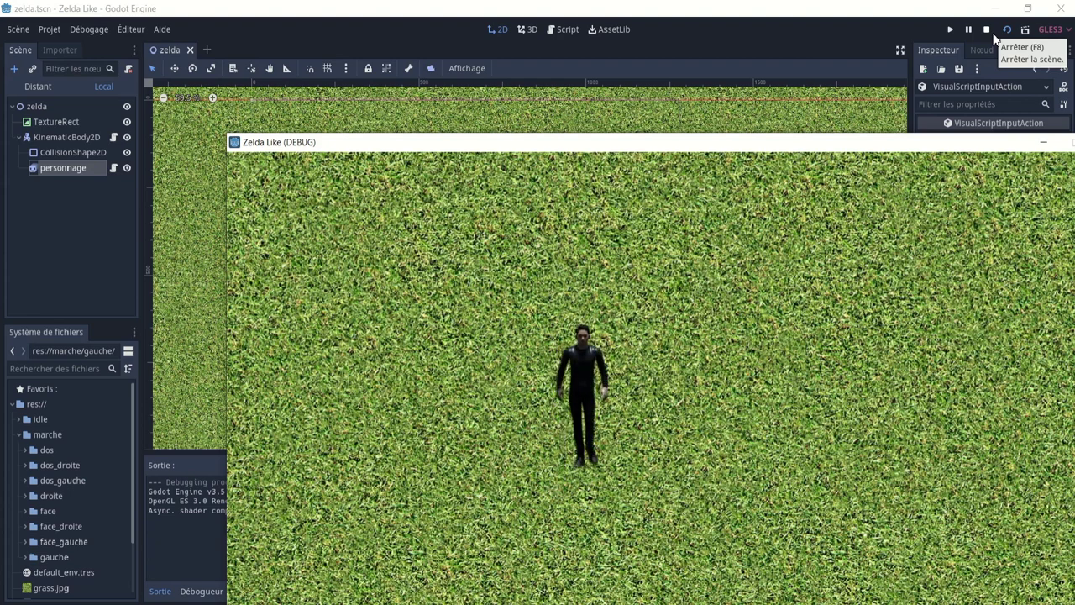
key(Down)
key(Up)
key(Left)
key(Down)
drag(941, 140, 748, 155)
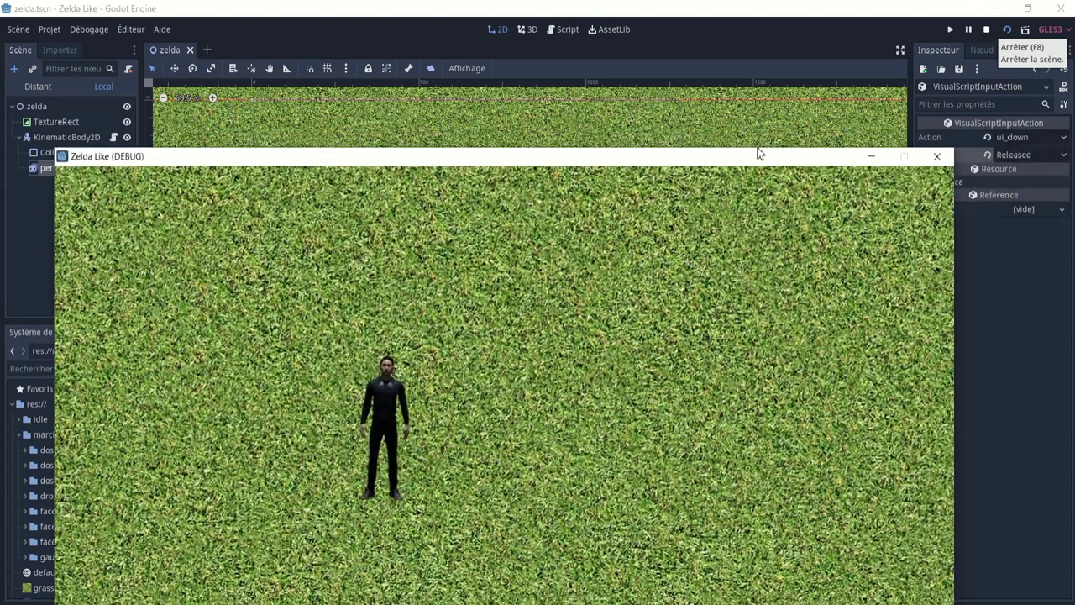
click(919, 154)
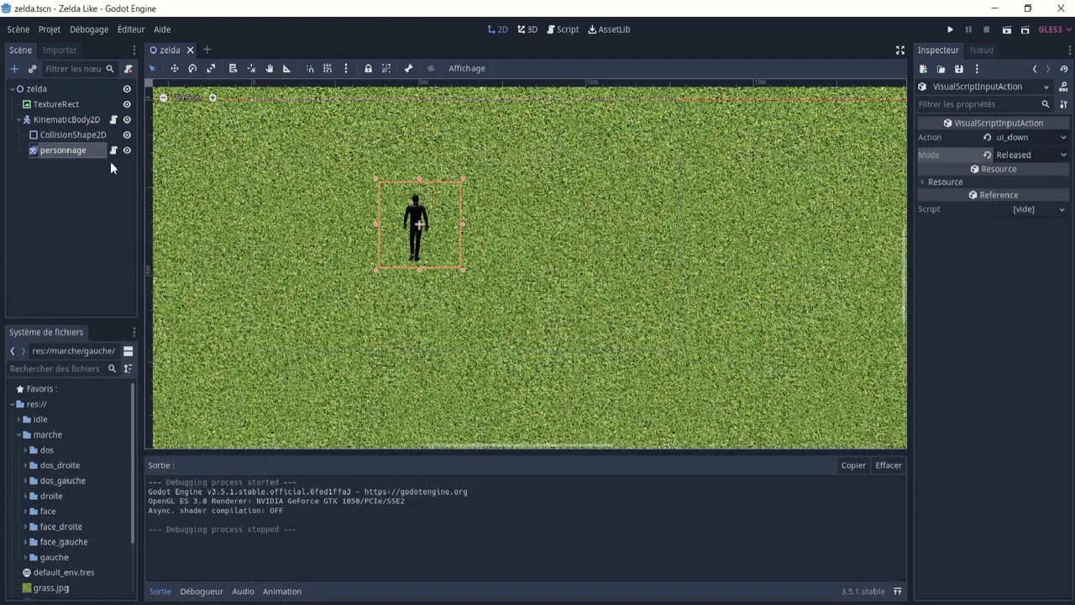
click(114, 149)
- Pan and zoom across the graph to review the four Condition chains, then return to the 2D view
scroll(487, 301, up, 1)
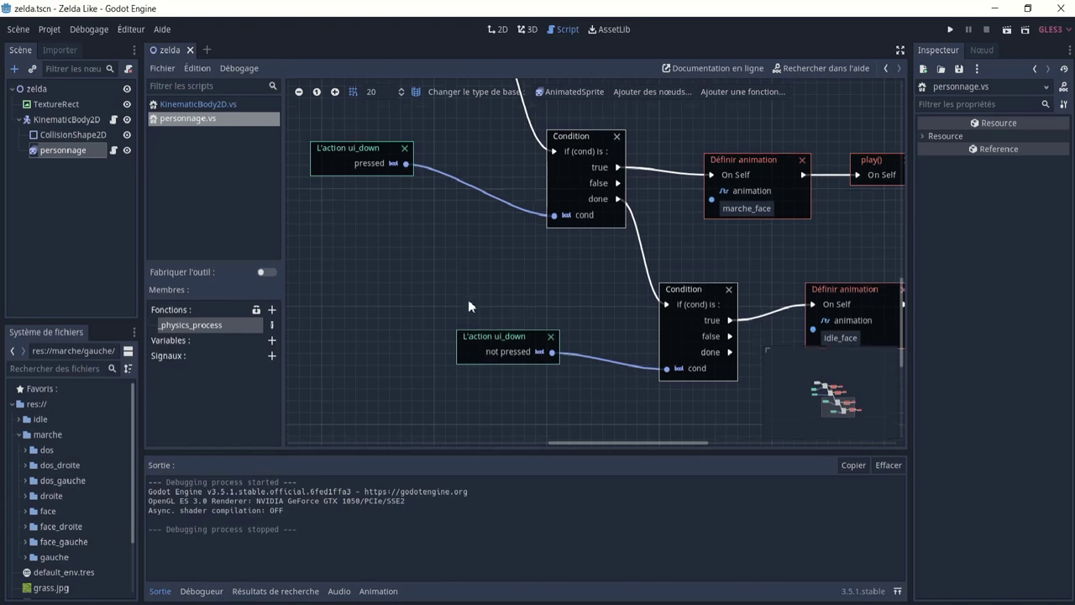
scroll(468, 299, up, 1)
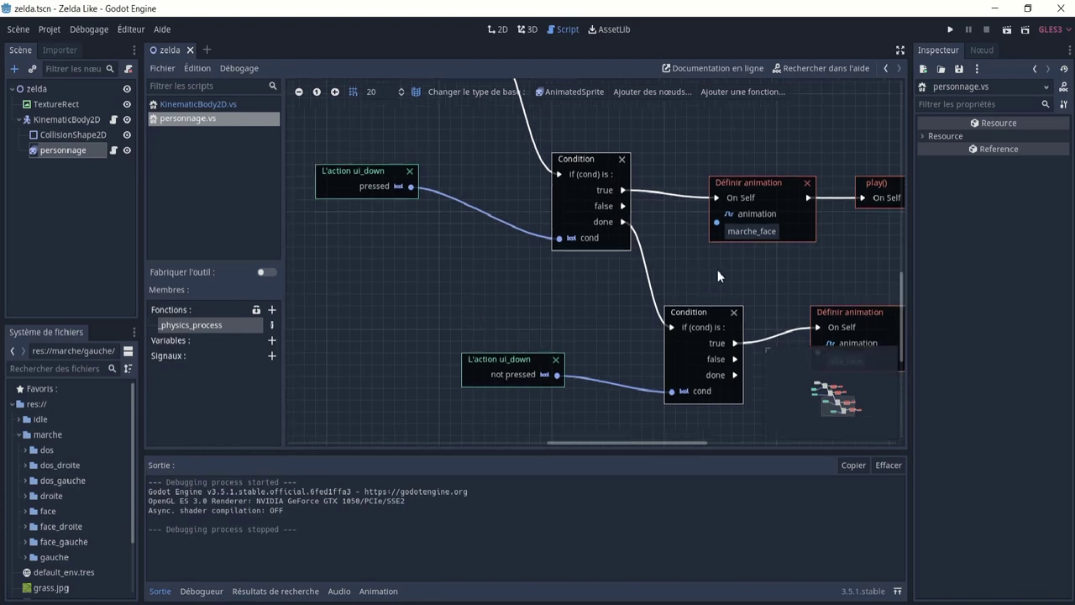
middle_drag(745, 271, 606, 236)
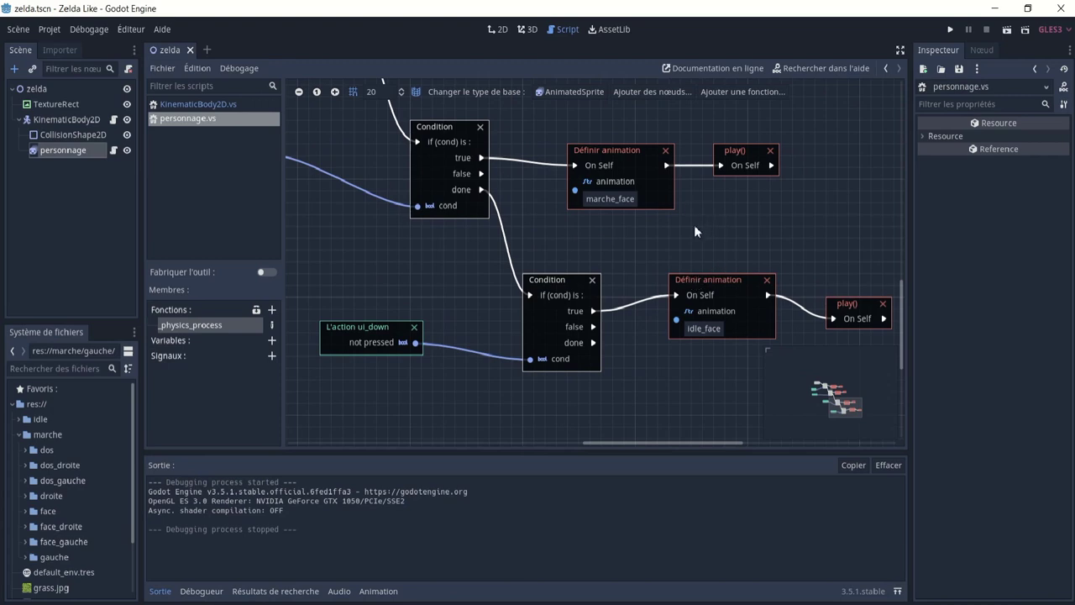
scroll(528, 234, up, 10)
scroll(583, 317, left, 6)
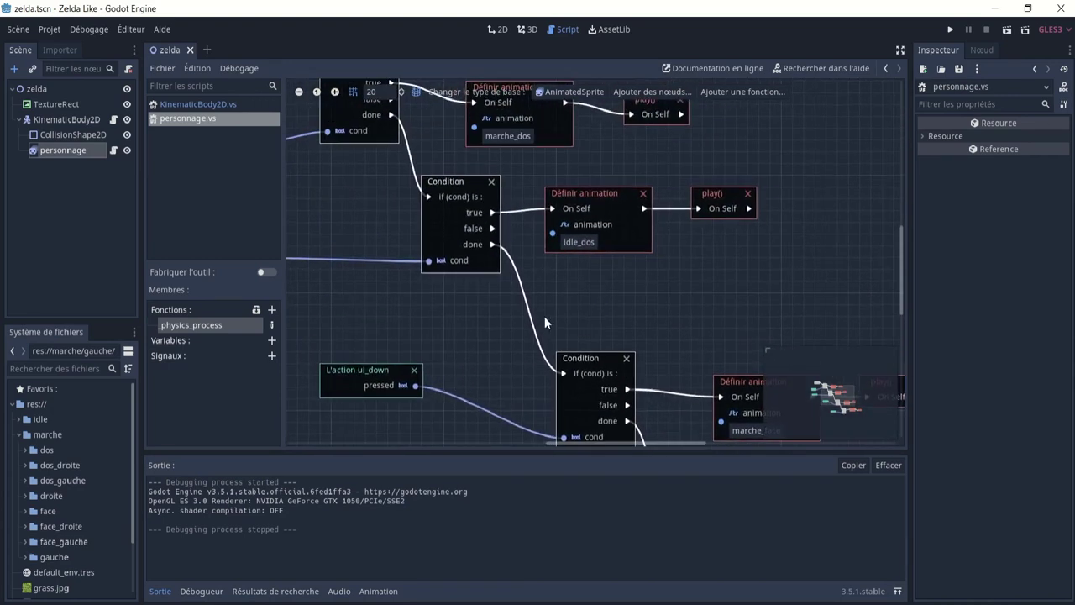
scroll(553, 258, down, 10)
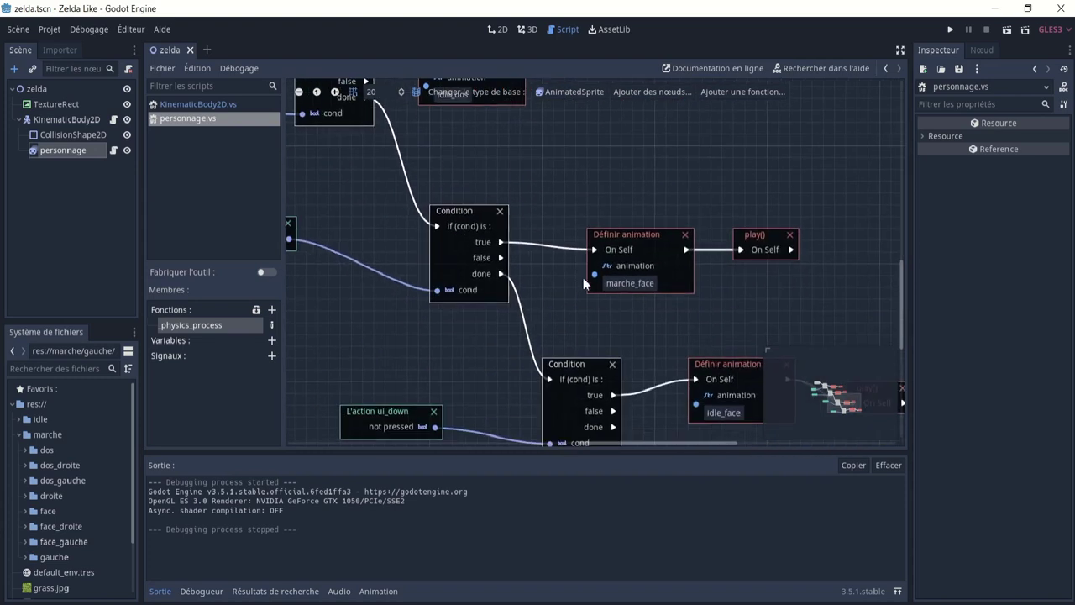
scroll(583, 277, right, 6)
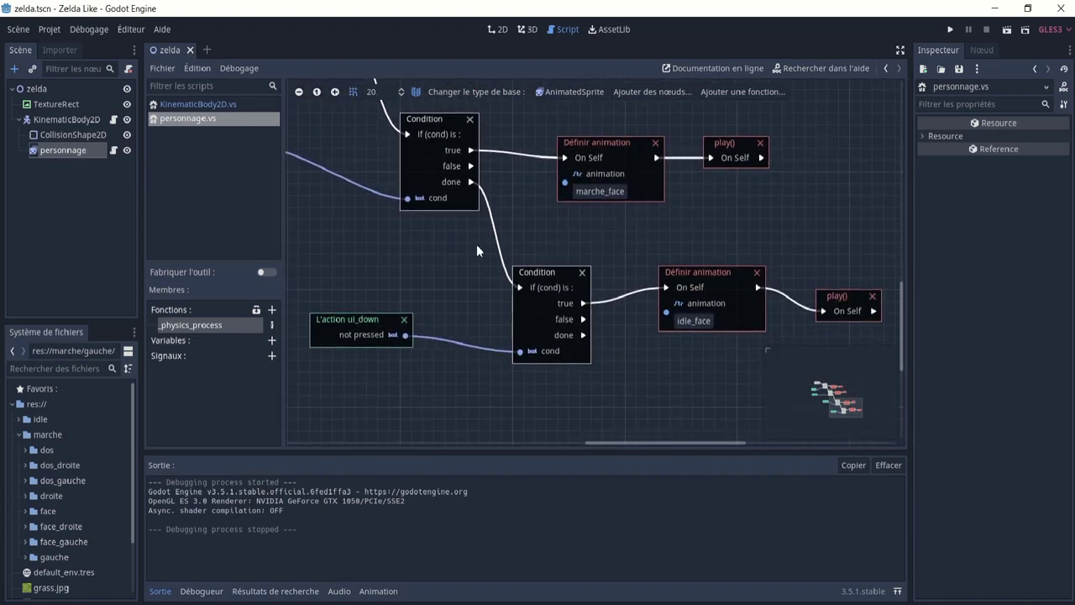
scroll(472, 271, up, 3)
scroll(472, 271, left, 2)
scroll(459, 270, left, 2)
scroll(404, 269, down, 2)
scroll(405, 268, left, 3)
scroll(404, 272, up, 1)
scroll(405, 271, left, 1)
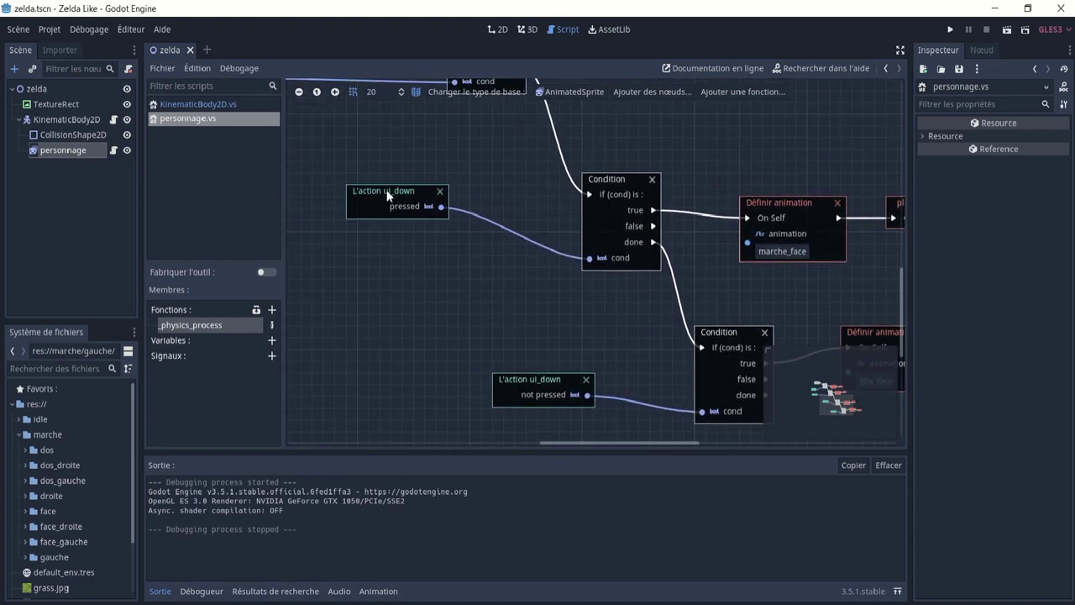
scroll(419, 260, up, 1)
scroll(418, 285, up, 1)
scroll(418, 302, up, 2)
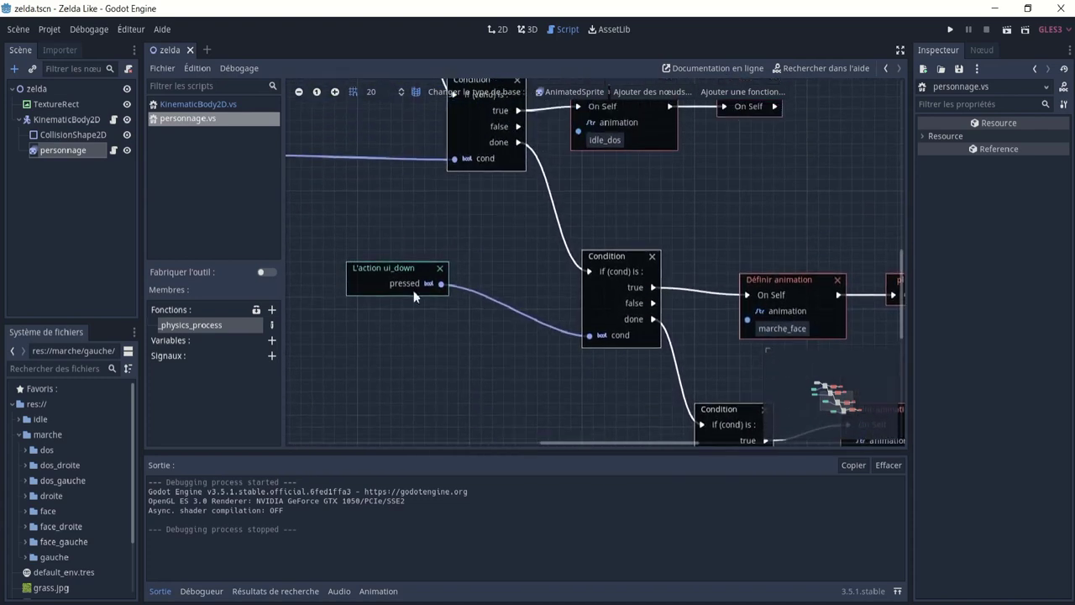
scroll(437, 315, up, 3)
scroll(445, 320, left, 1)
scroll(444, 314, up, 2)
scroll(496, 394, up, 2)
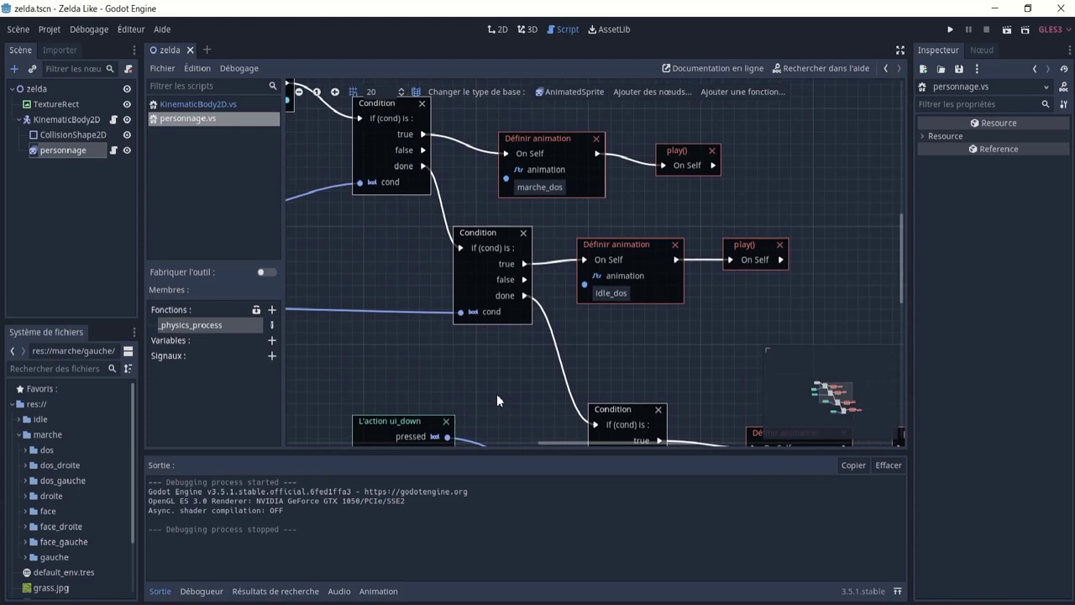
scroll(508, 393, up, 2)
scroll(444, 378, up, 1)
scroll(523, 381, left, 6)
scroll(522, 388, left, 2)
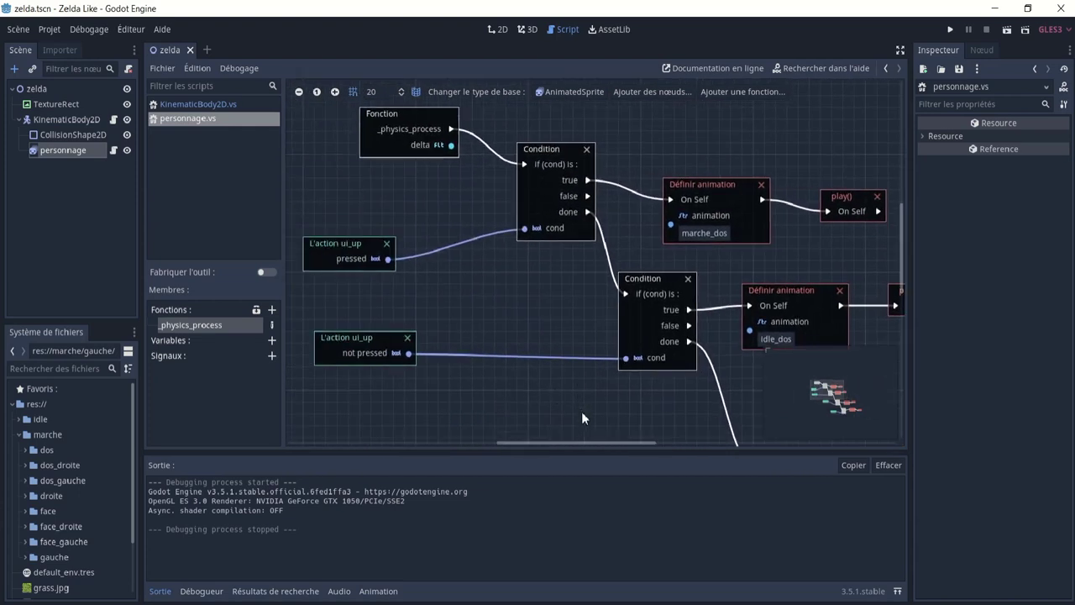
scroll(607, 335, down, 3)
scroll(506, 260, down, 2)
ctrl+scroll(537, 250, up, 2)
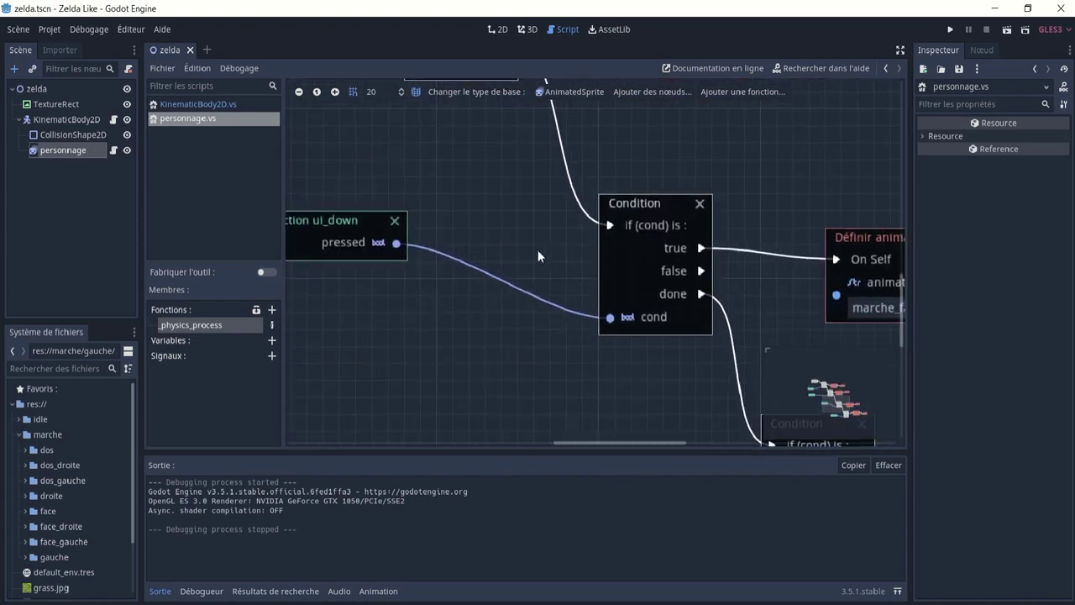
ctrl+scroll(538, 249, down, 3)
ctrl+scroll(584, 286, up, 1)
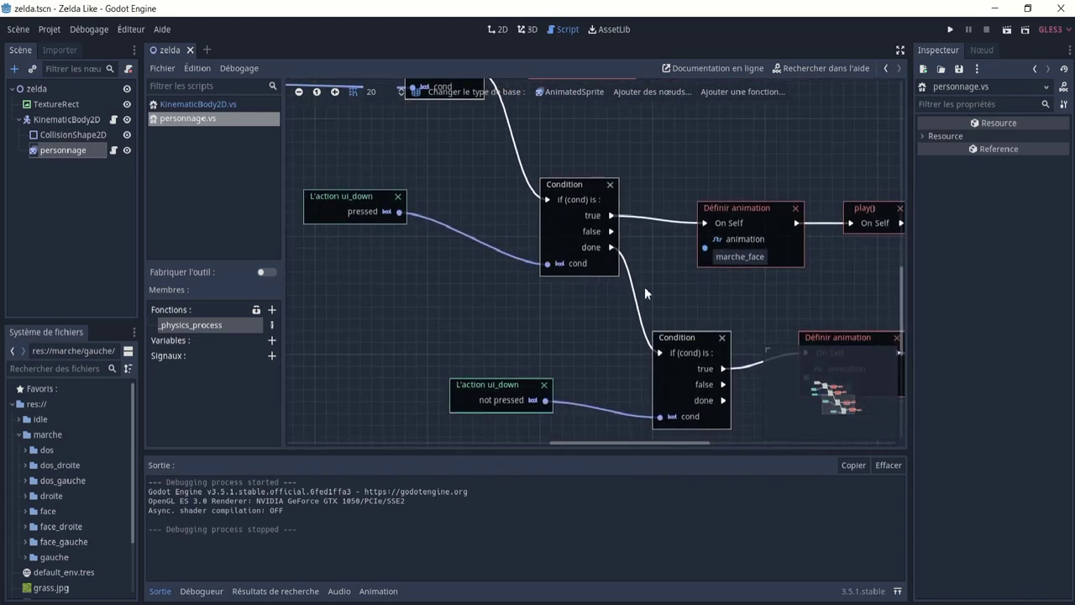
scroll(643, 269, right, 3)
scroll(640, 253, down, 1)
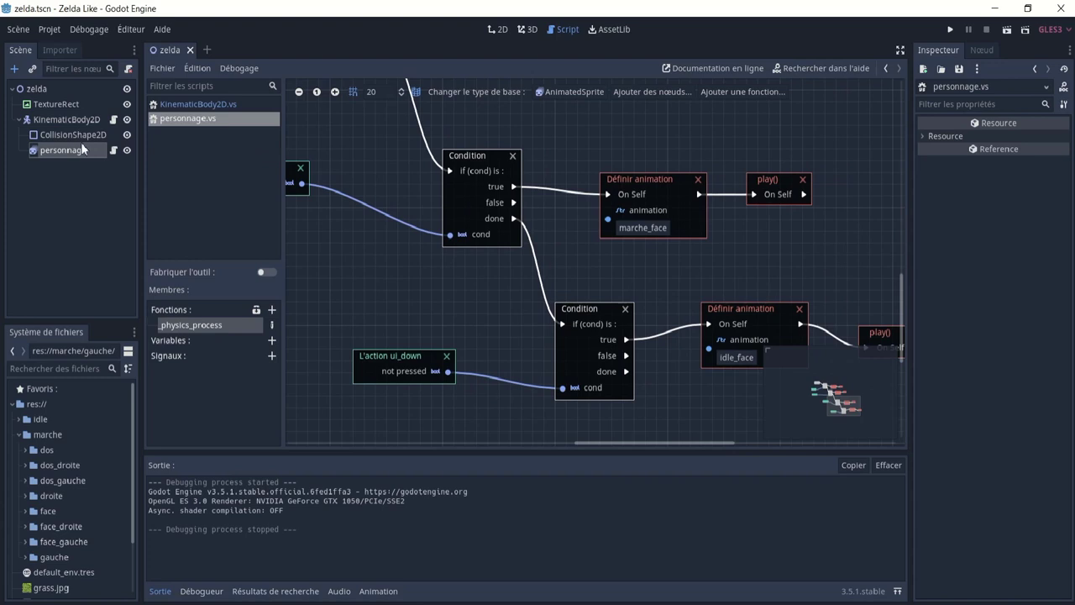
click(497, 29)
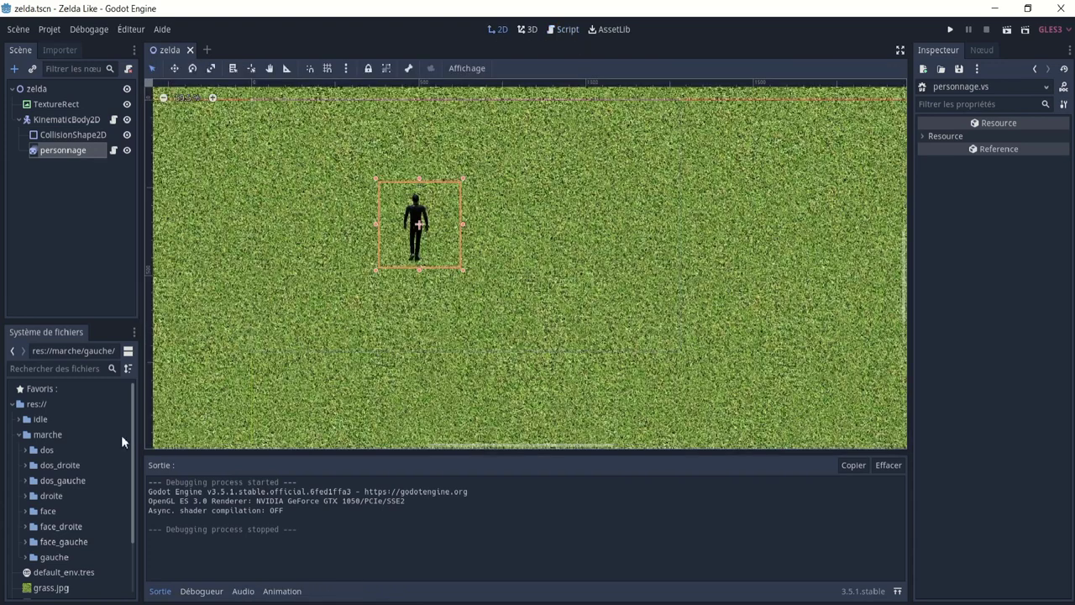
- Set the personnage sprite's Animation property to idle_face in the Inspector
click(42, 120)
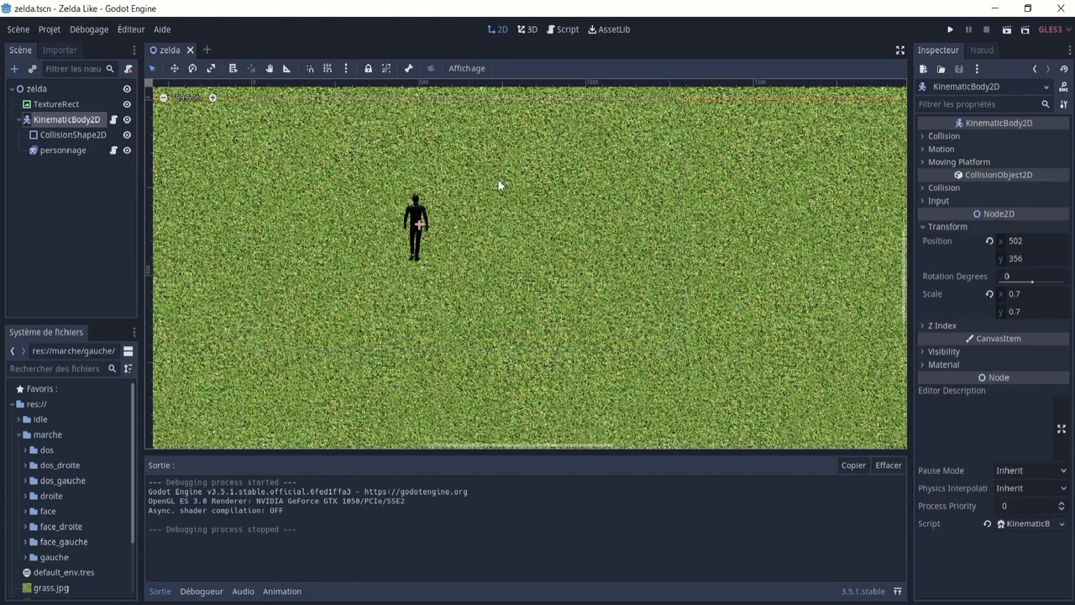
click(51, 150)
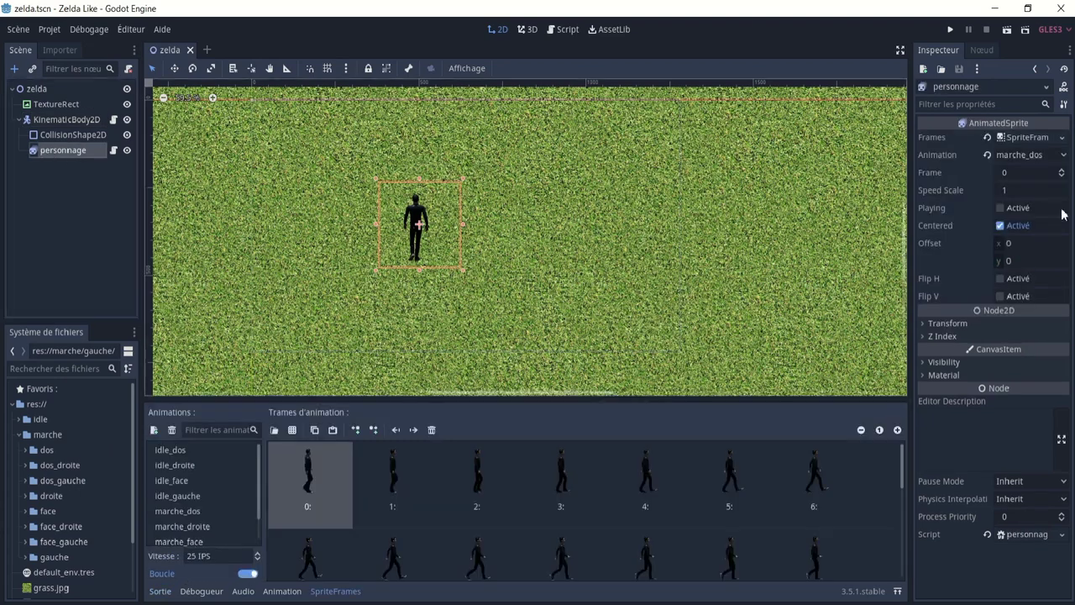
click(1027, 156)
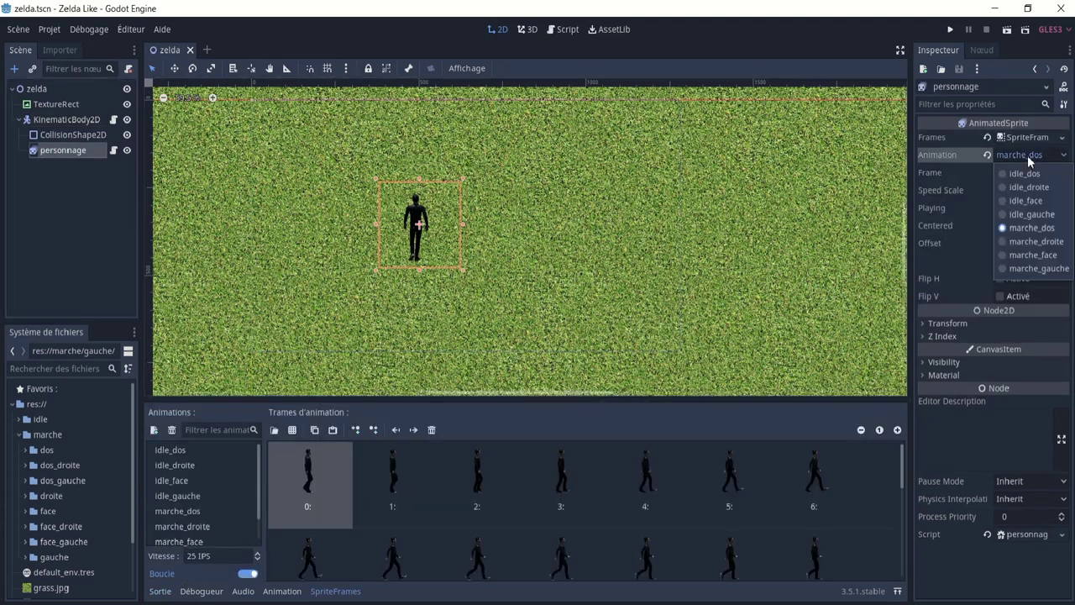
click(1014, 255)
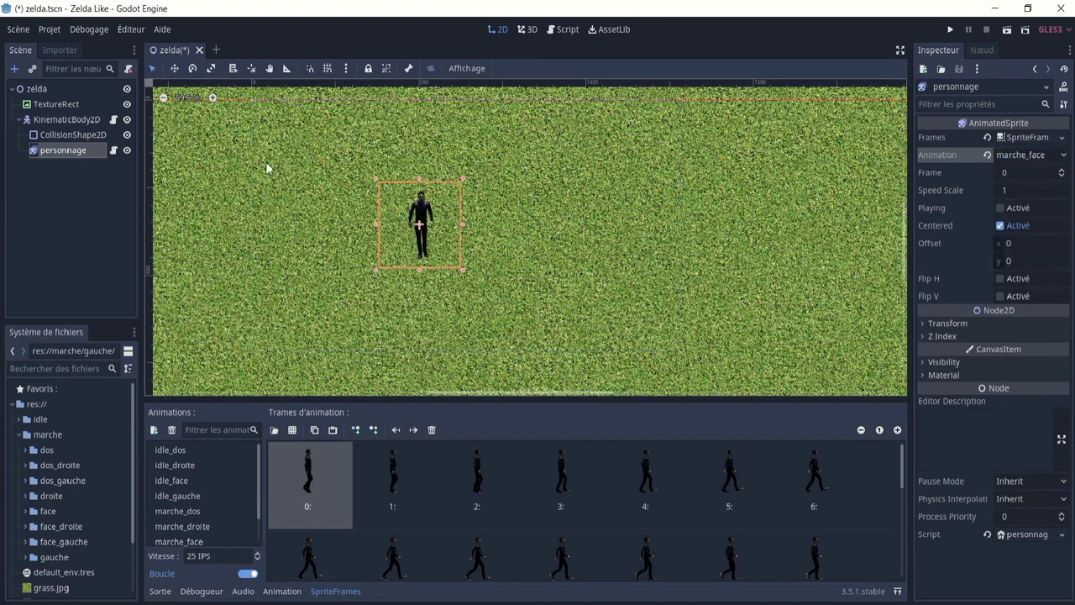
click(1025, 161)
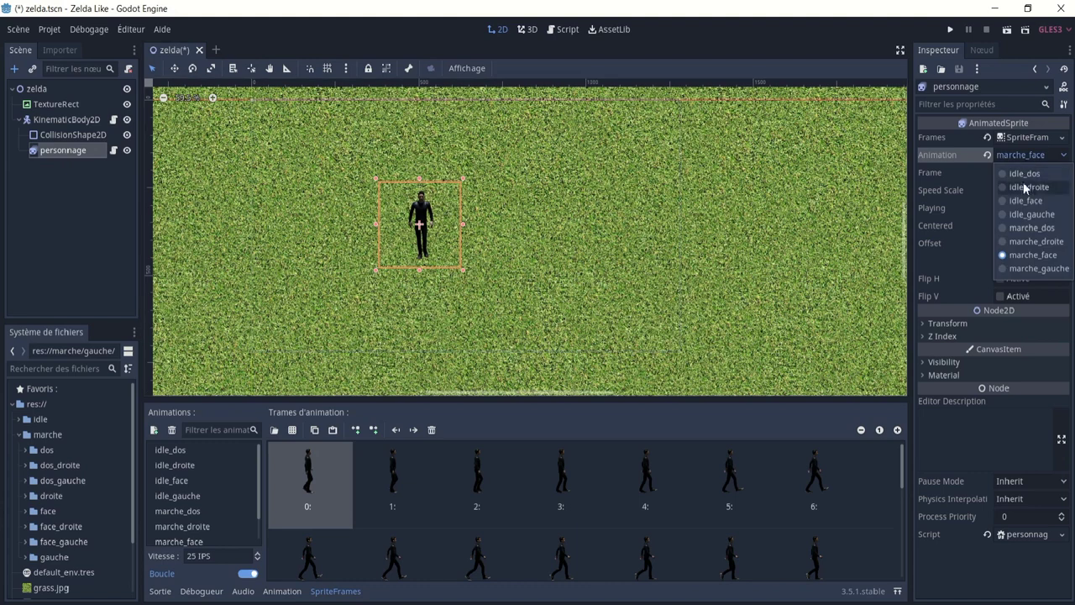
click(1033, 174)
click(1021, 156)
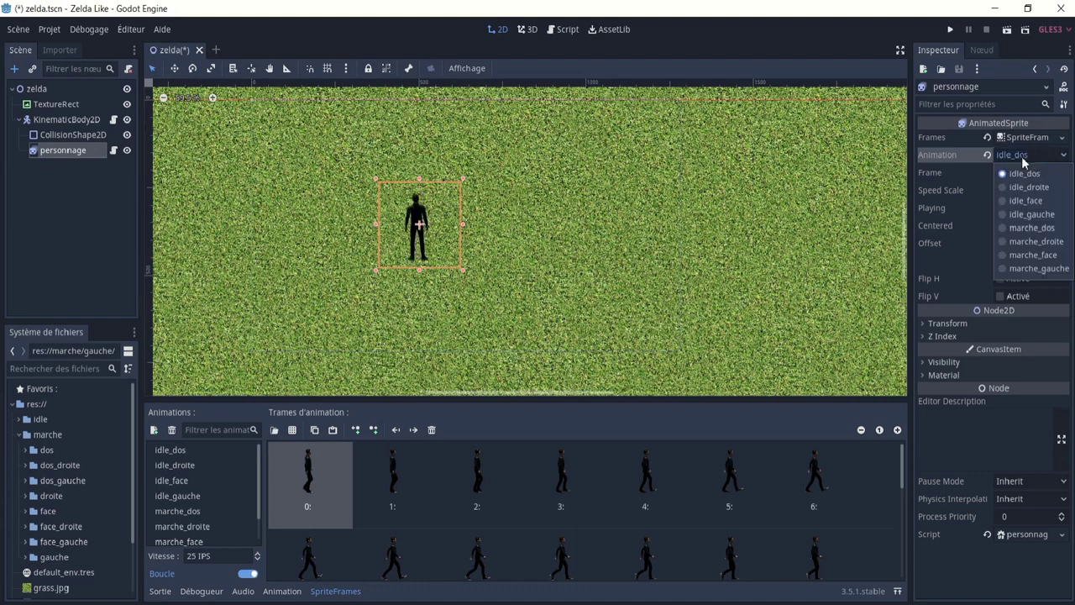
click(1020, 201)
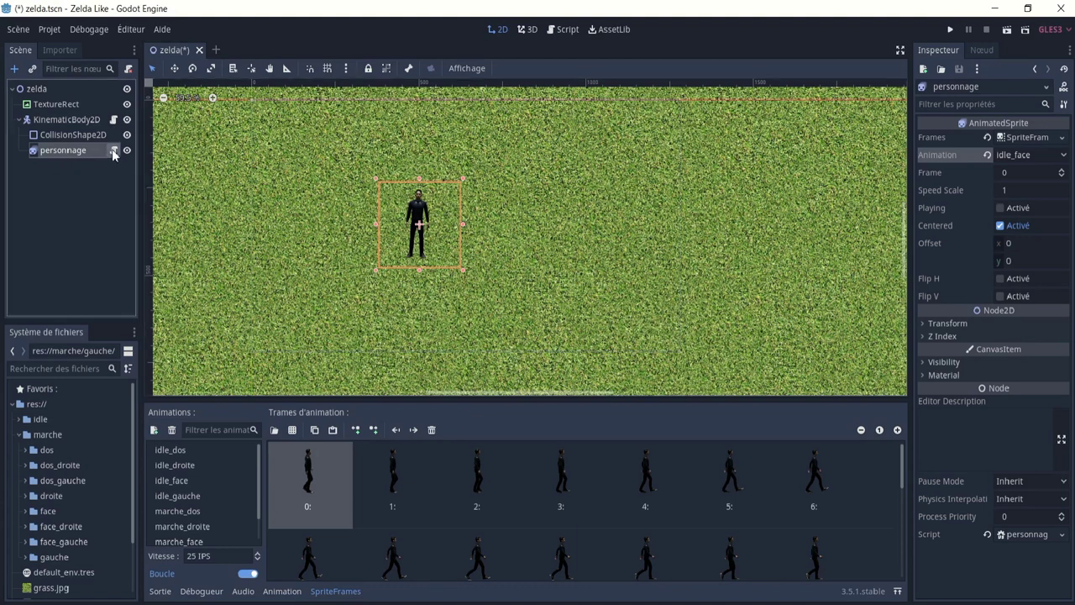
- Reopen the personnage visual script and pan to show the lower Condition nodes
click(113, 149)
mouse_move(450, 370)
middle_down()
mouse_move(435, 338)
mouse_move(496, 363)
middle_up()
ctrl+scroll(444, 284, up, 1)
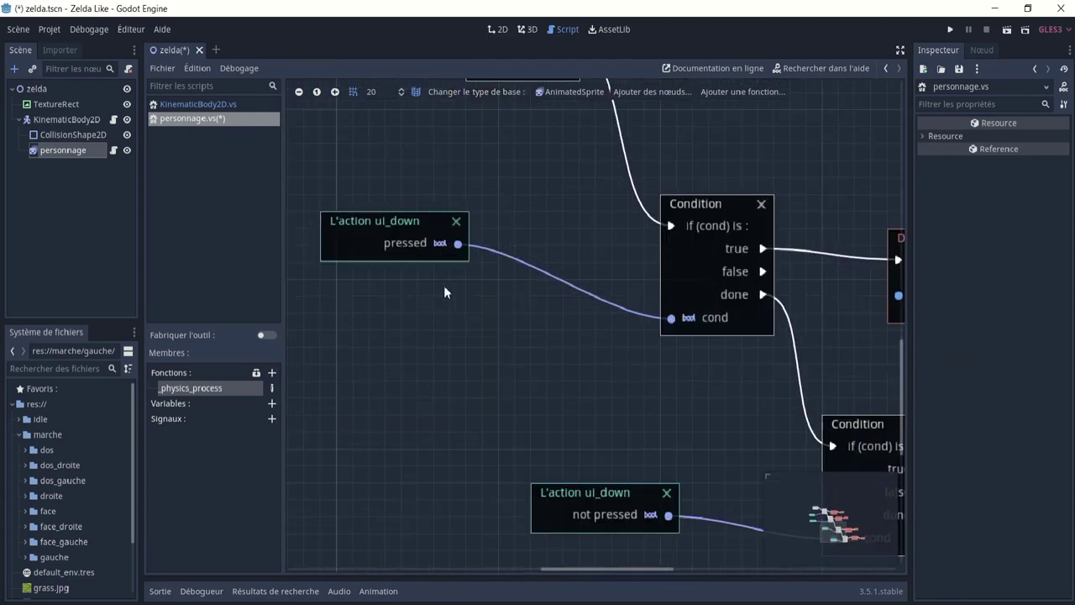
middle_drag(444, 284, 511, 339)
ctrl+scroll(510, 314, down, 6)
ctrl+scroll(510, 315, up, 2)
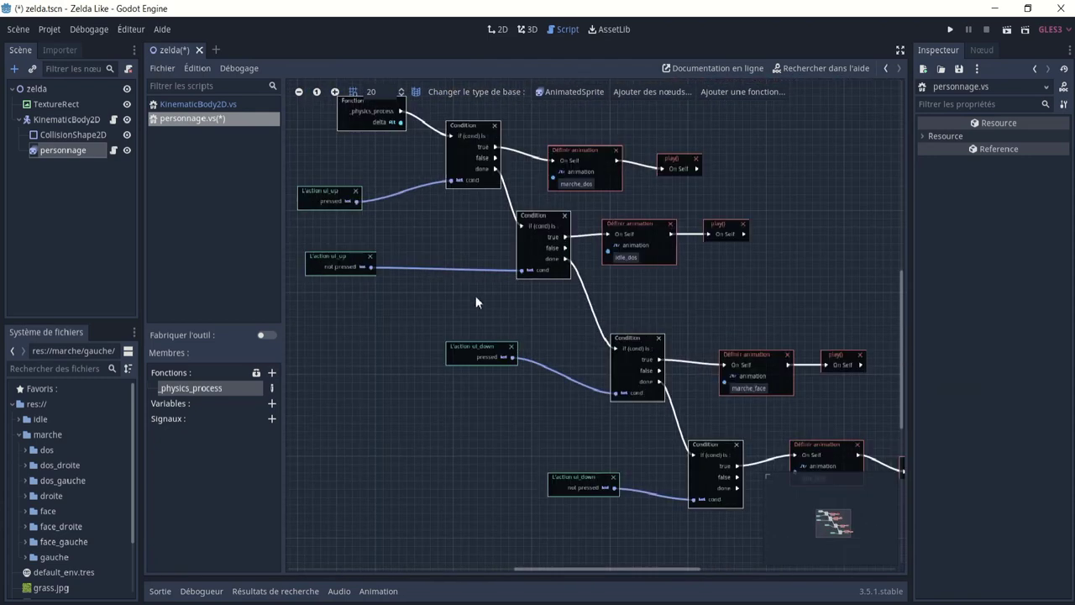
middle_drag(475, 295, 472, 313)
middle_drag(500, 360, 475, 301)
- Box-select the ui_down not-pressed check, its Condition, idle_face setter and play() node, and delete them
ctrl+scroll(684, 306, up, 2)
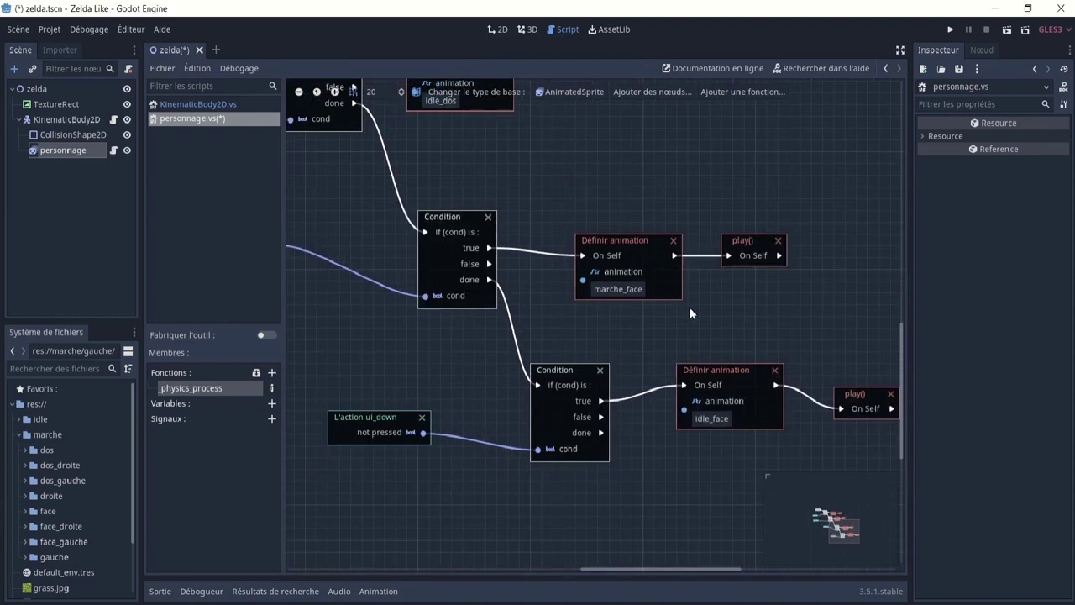
ctrl+scroll(657, 283, up, 1)
ctrl+scroll(600, 308, up, 2)
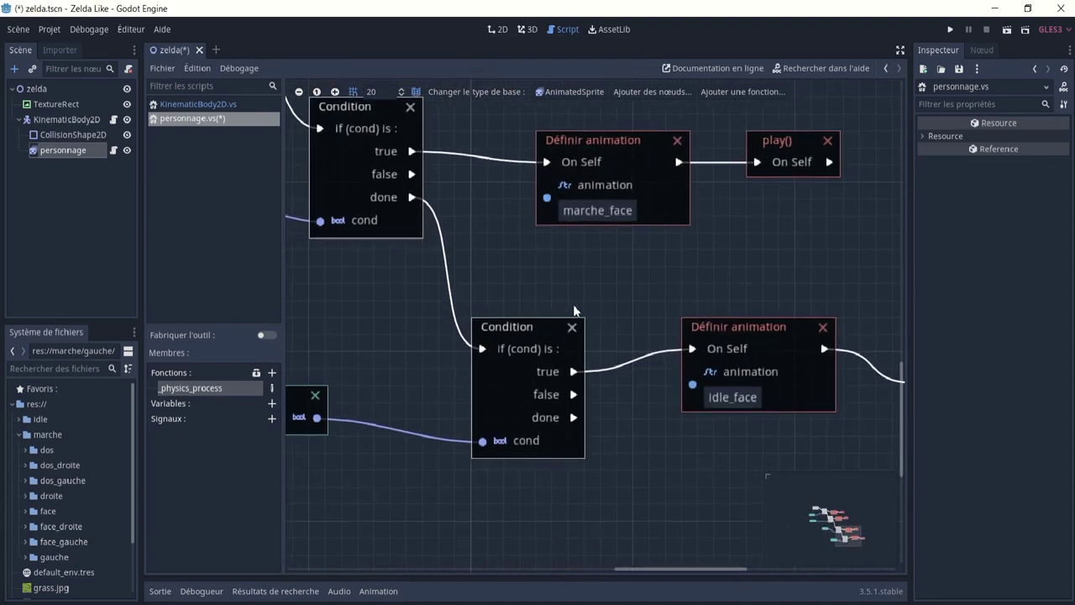
ctrl+scroll(573, 304, down, 2)
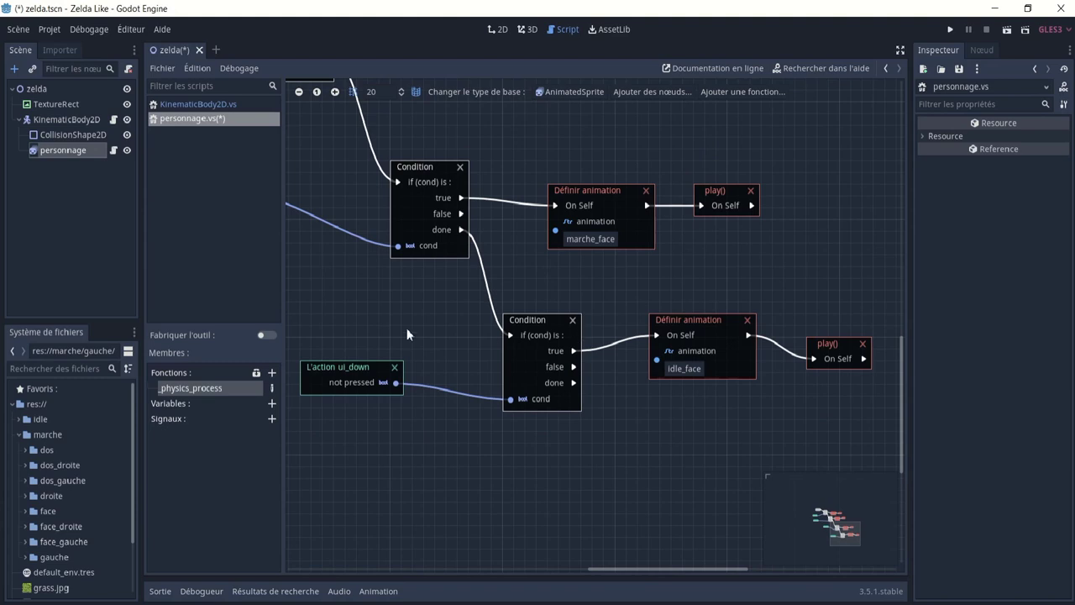
mouse_move(289, 303)
mouse_down()
mouse_move(327, 342)
mouse_move(885, 423)
mouse_up()
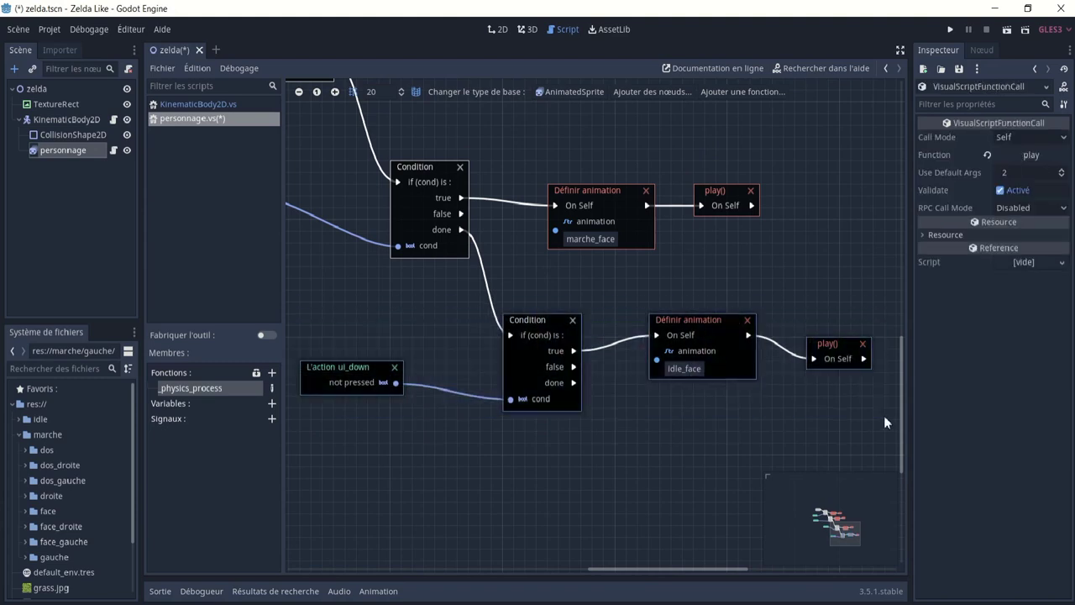
key(Delete)
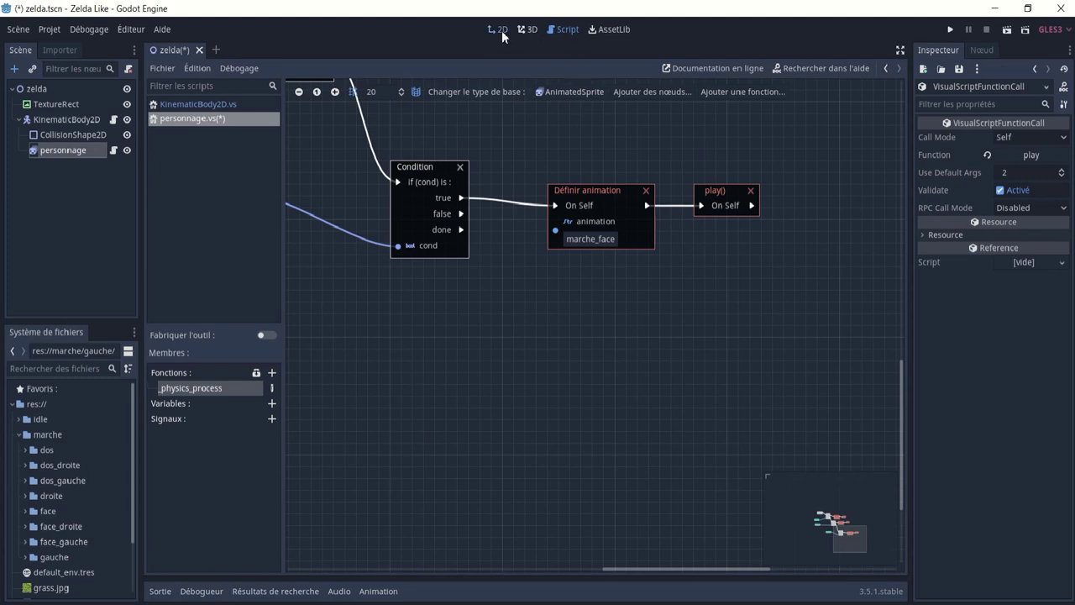
- Run the zelda scene and walk the character up, then down, to test it
click(501, 32)
click(1007, 31)
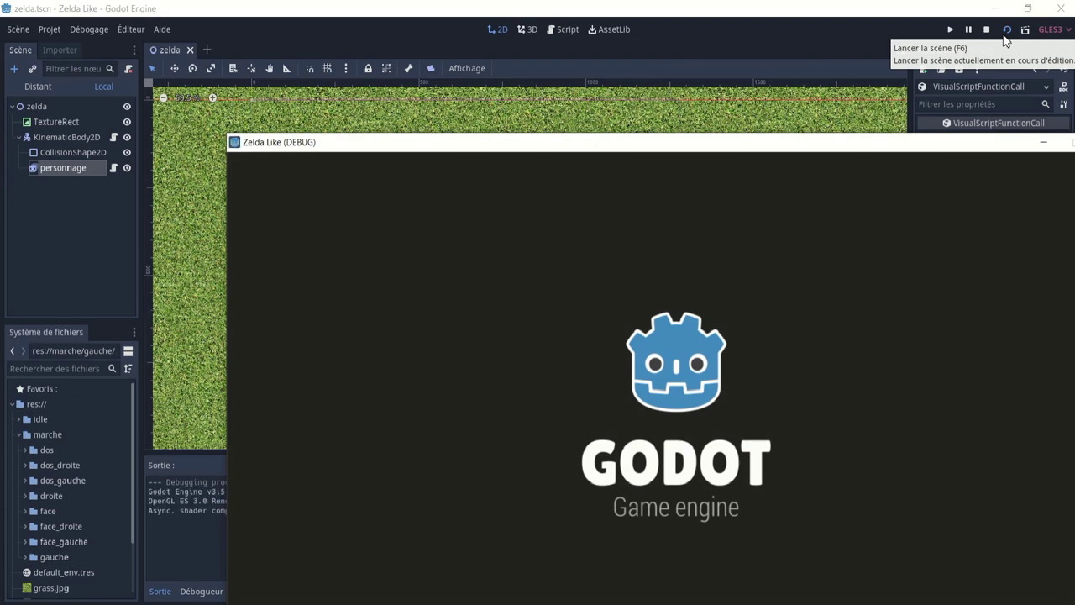
key(Up)
key(Down)
key(Down)
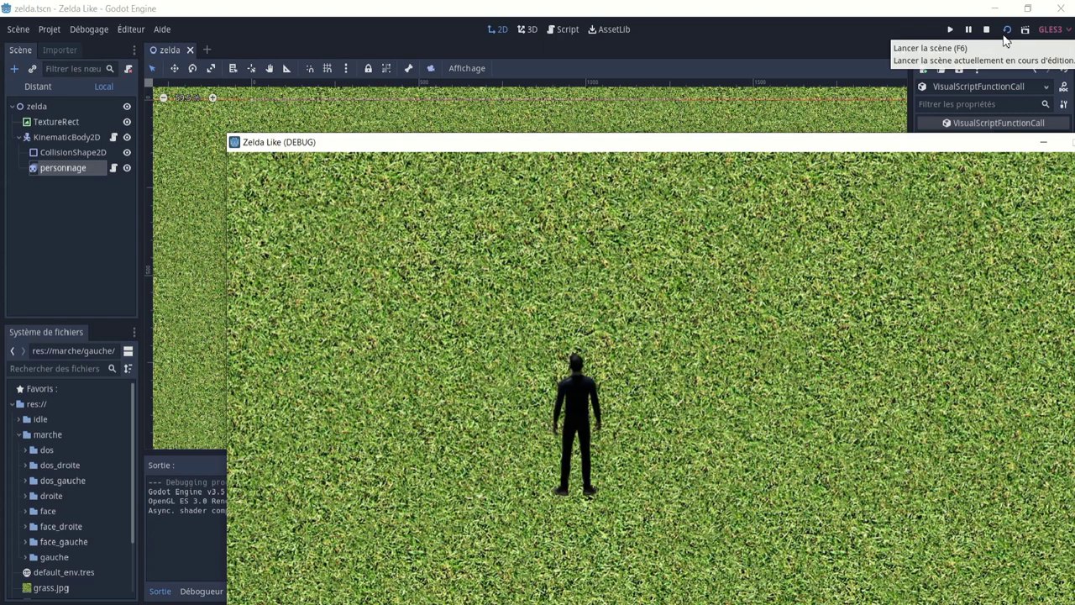
- Close the game window and return to the character's visual script
drag(977, 141, 796, 132)
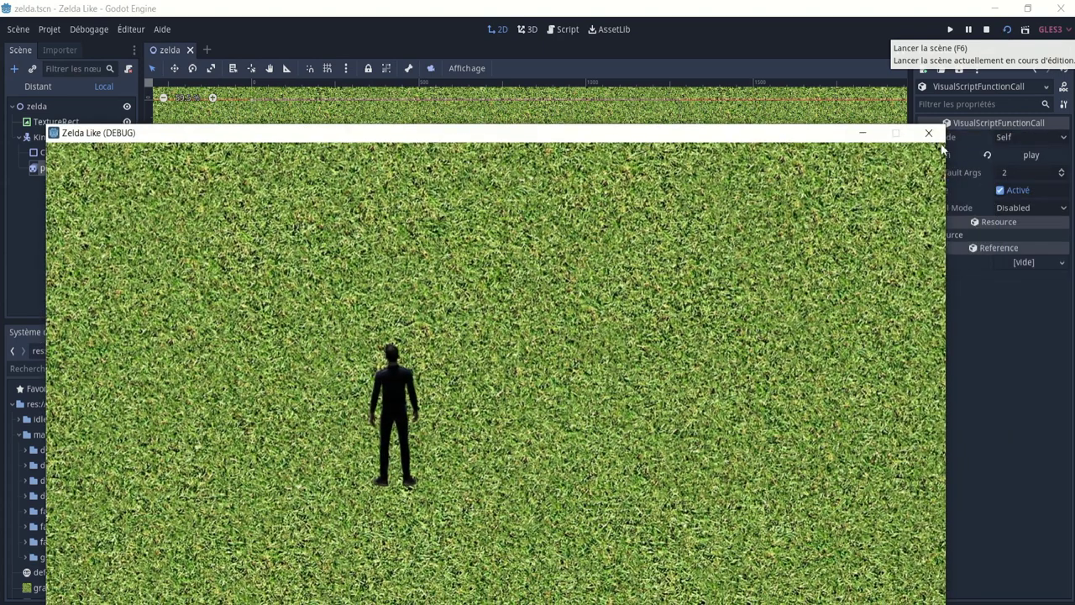
click(929, 133)
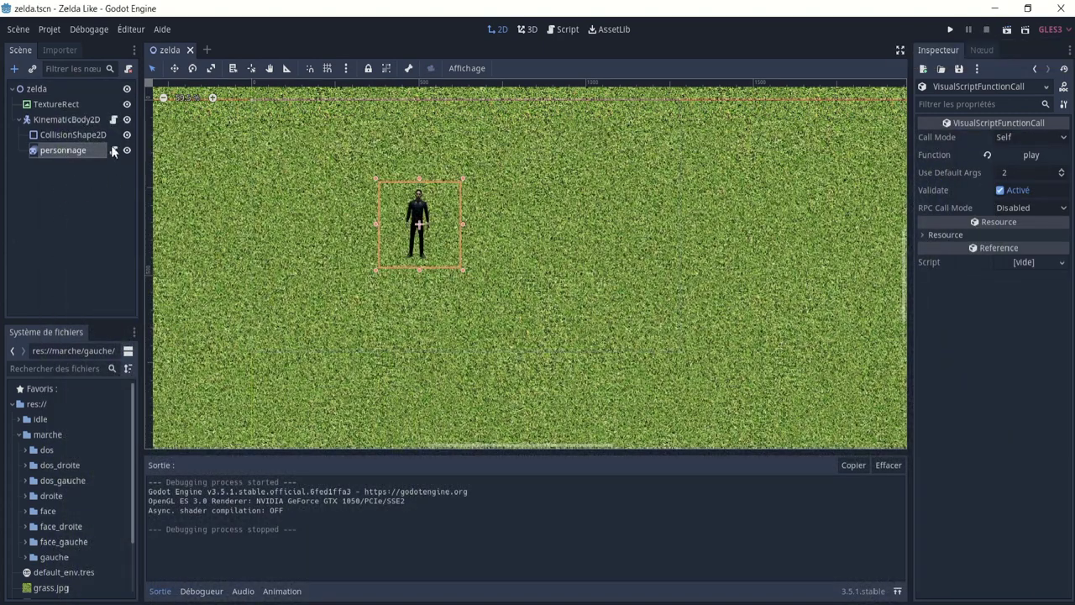
click(114, 151)
- Pan the script graph to bring the ui_down branch's Définir animation node into view
scroll(559, 364, up, 5)
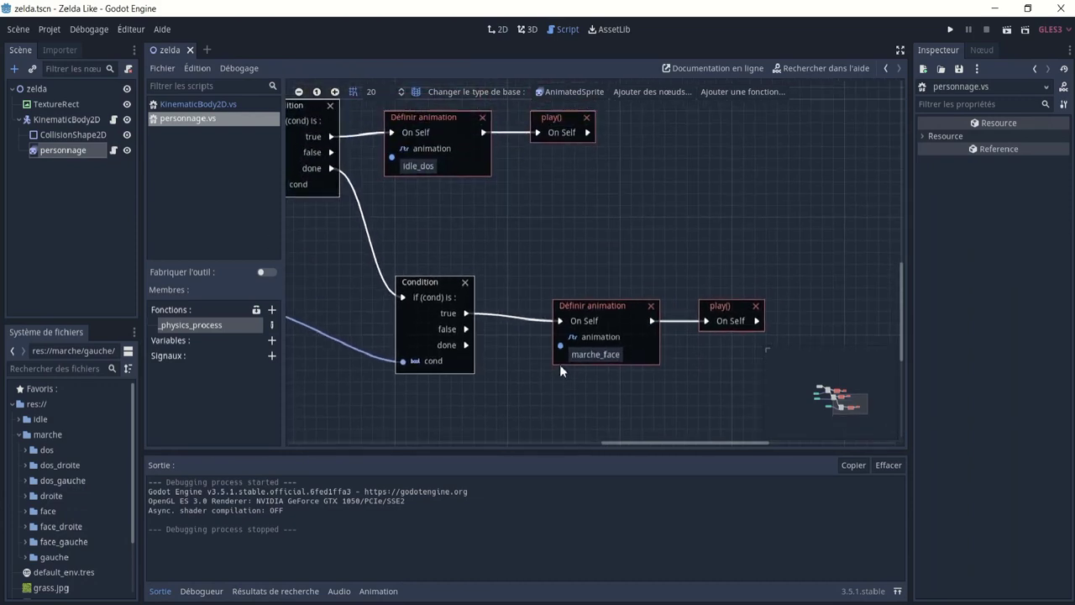
middle_drag(472, 256, 559, 235)
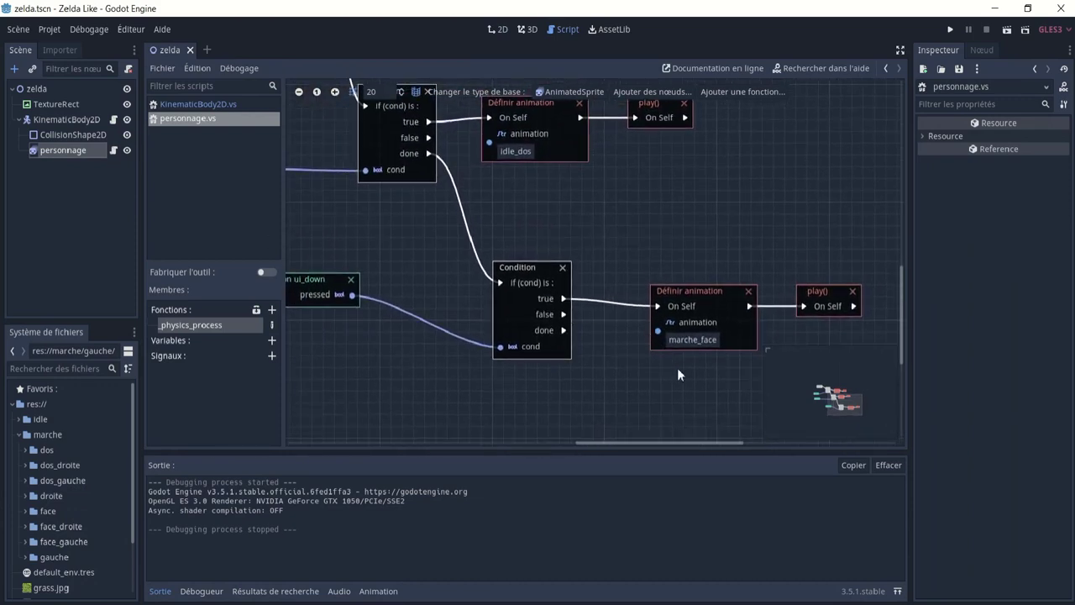
middle_drag(712, 356, 663, 343)
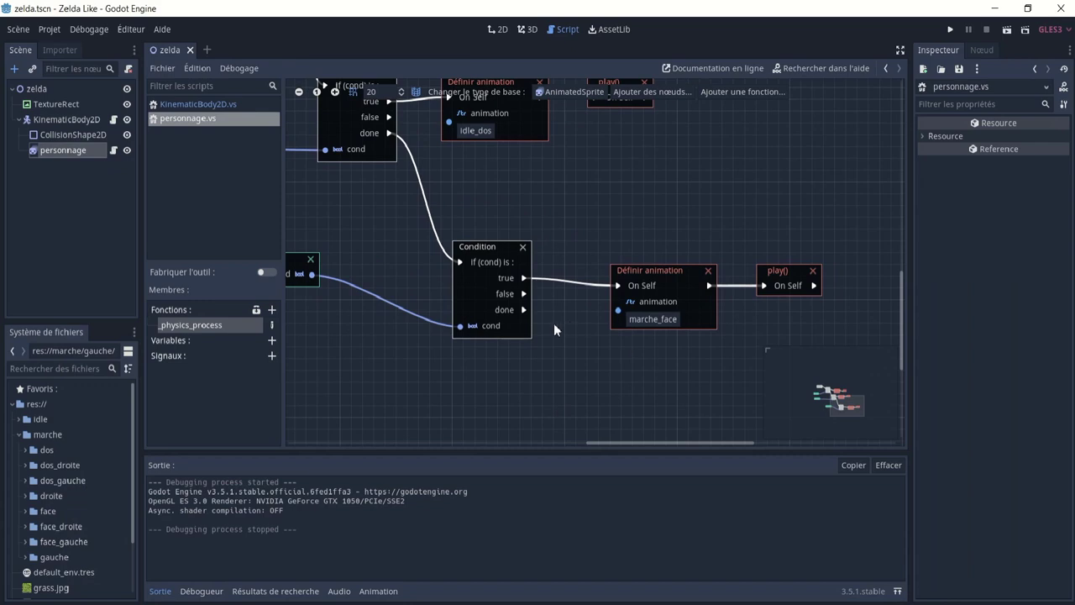
scroll(447, 383, left, 2)
scroll(447, 384, left, 2)
drag(390, 291, 395, 326)
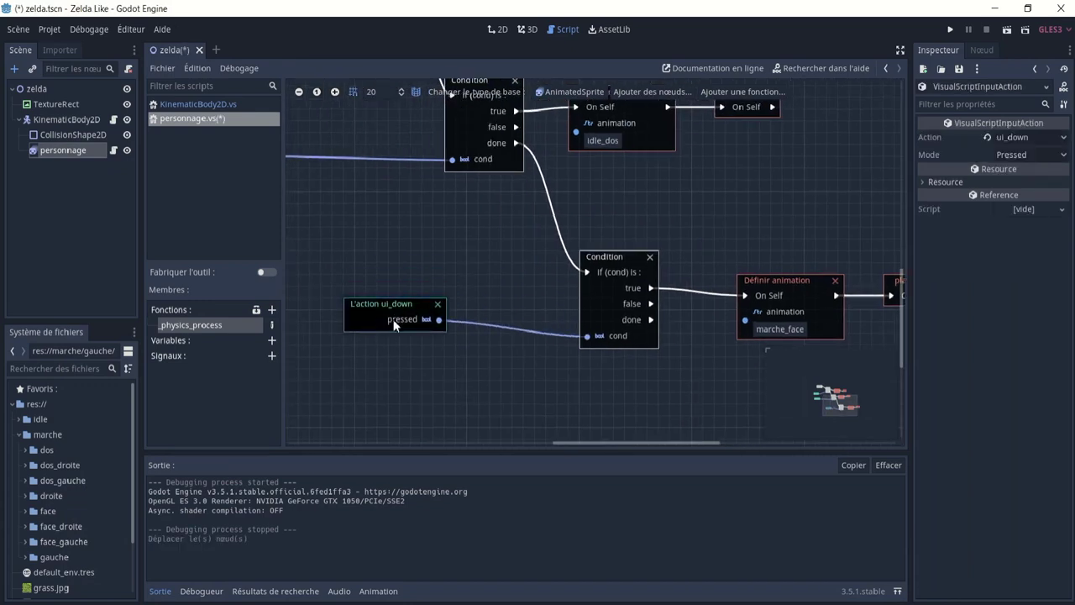
scroll(638, 359, right, 2)
scroll(655, 344, right, 4)
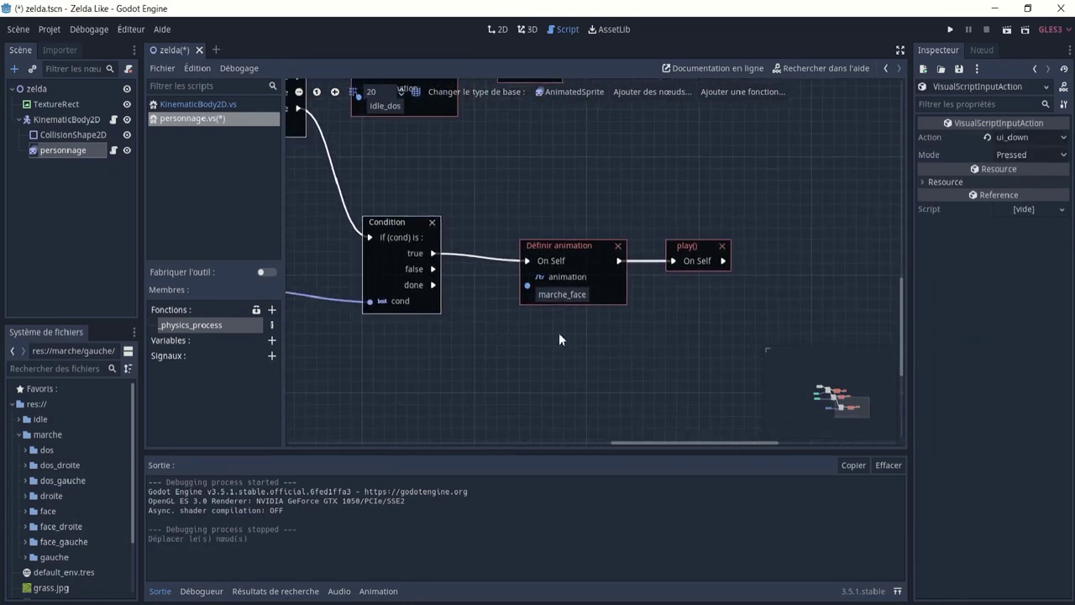
- Re-enter marche_face as the ui_down branch's animation name
click(567, 298)
key(Home)
key(Delete)
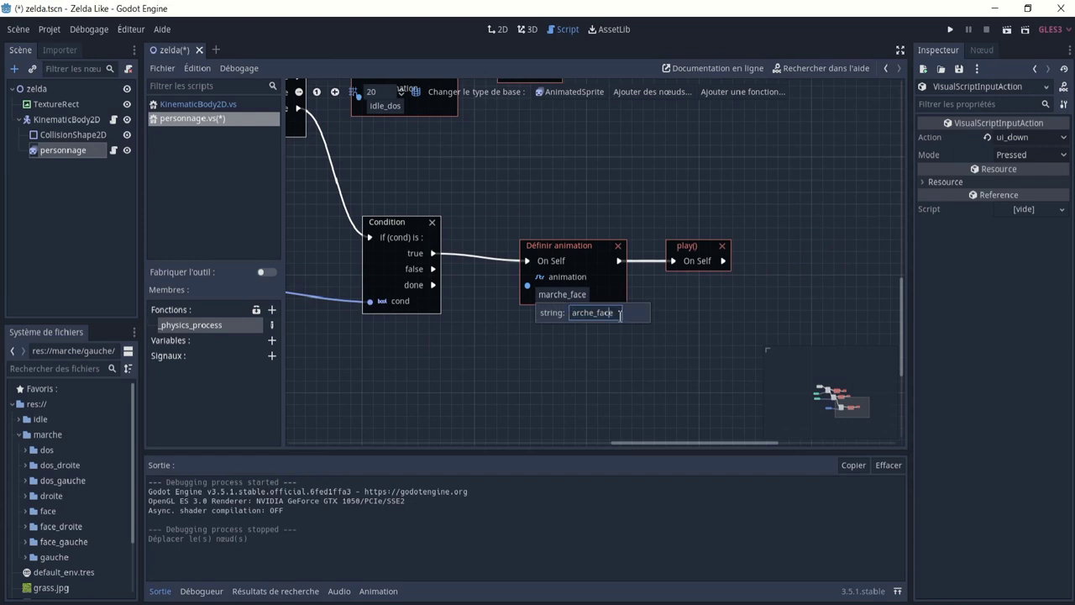
drag(622, 312, 531, 312)
text(marche_face)
key(Return)
middle_drag(442, 372, 534, 336)
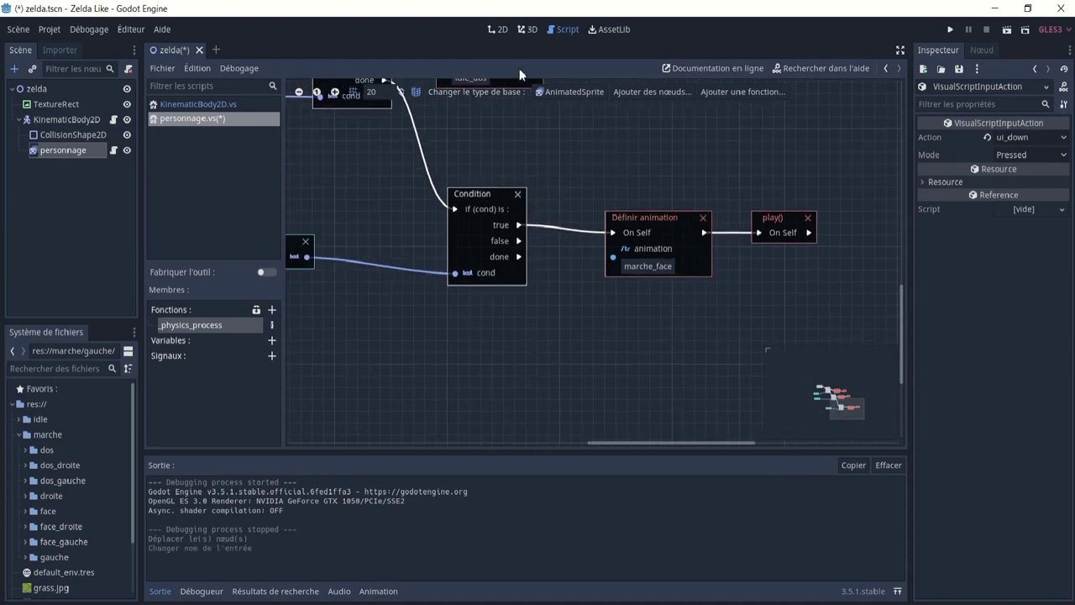
click(530, 29)
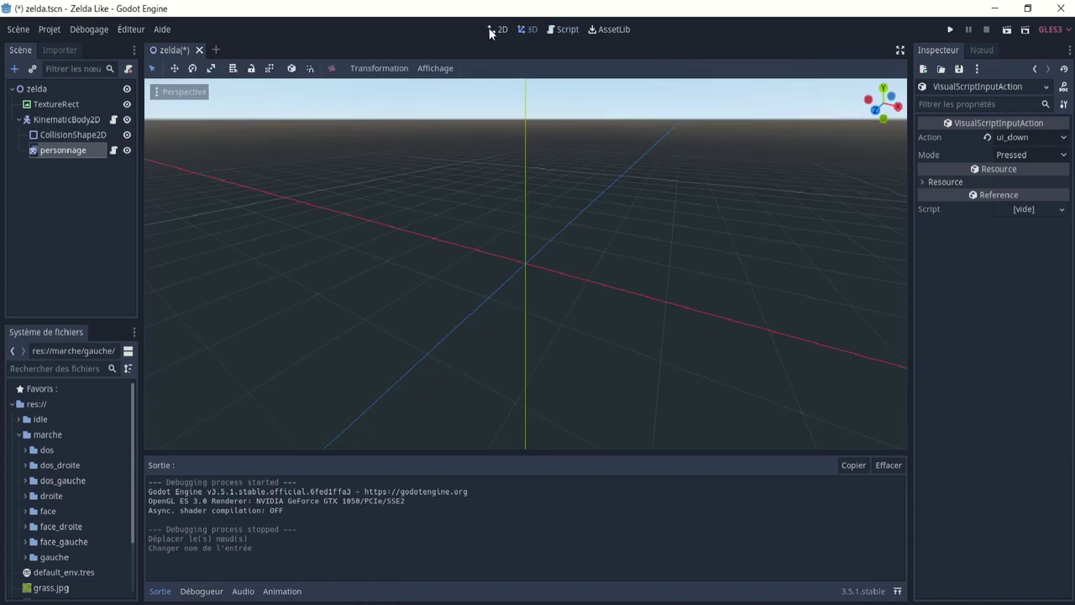
- Save and run the scene, walk the character down, up, right and up, then close the game
click(492, 31)
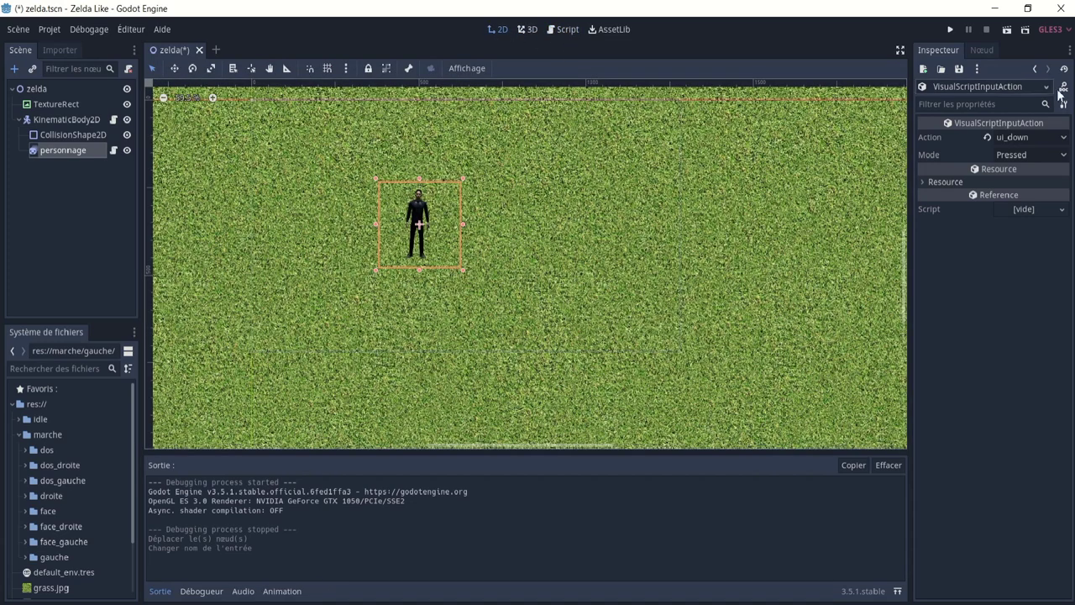
click(1000, 31)
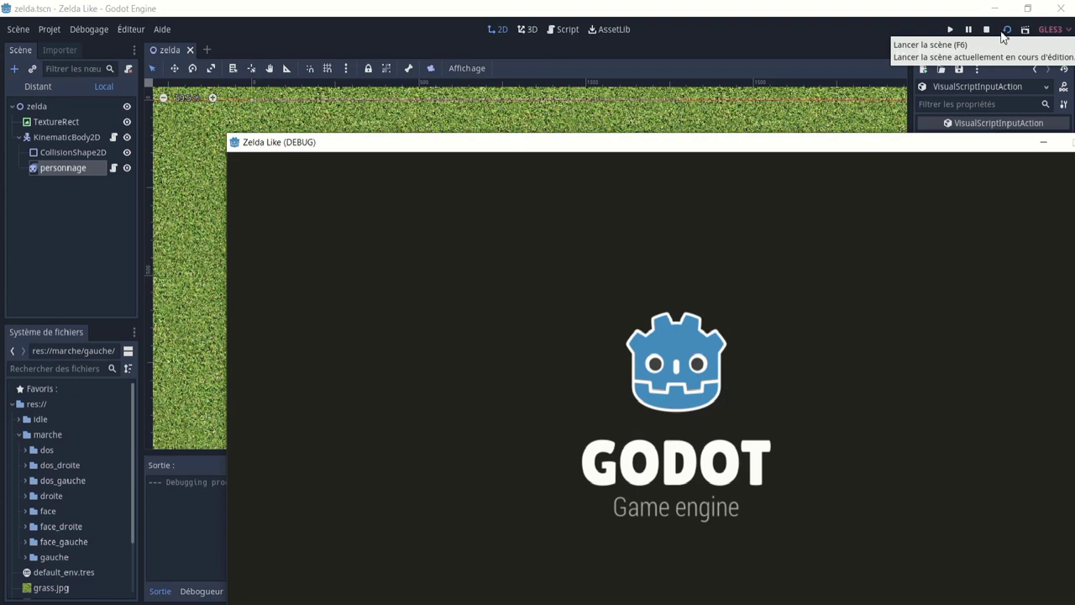
key(Down)
key(Up)
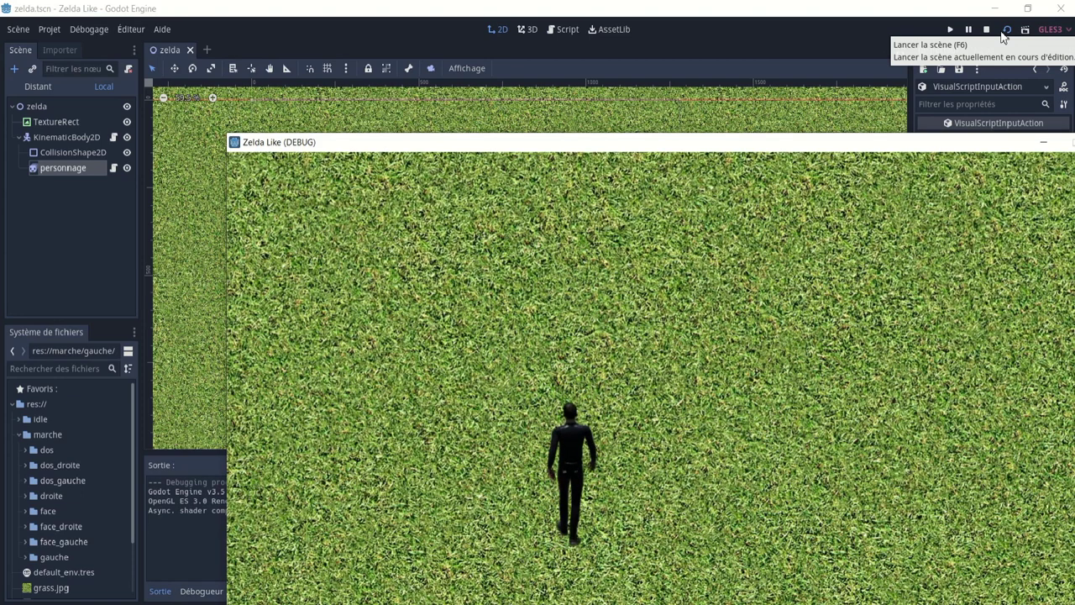
key(Right)
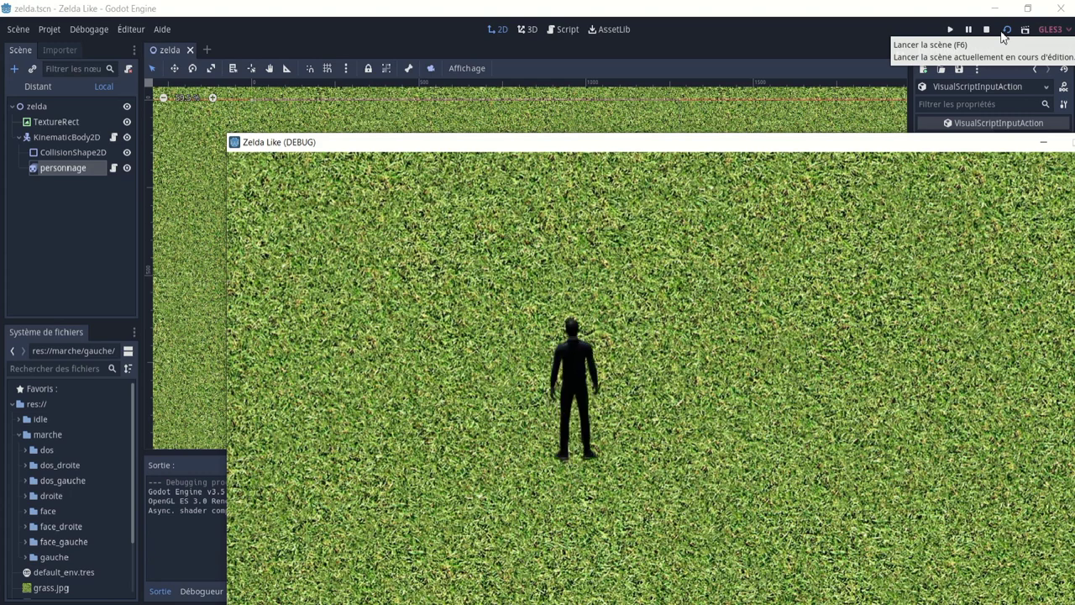
key(Up)
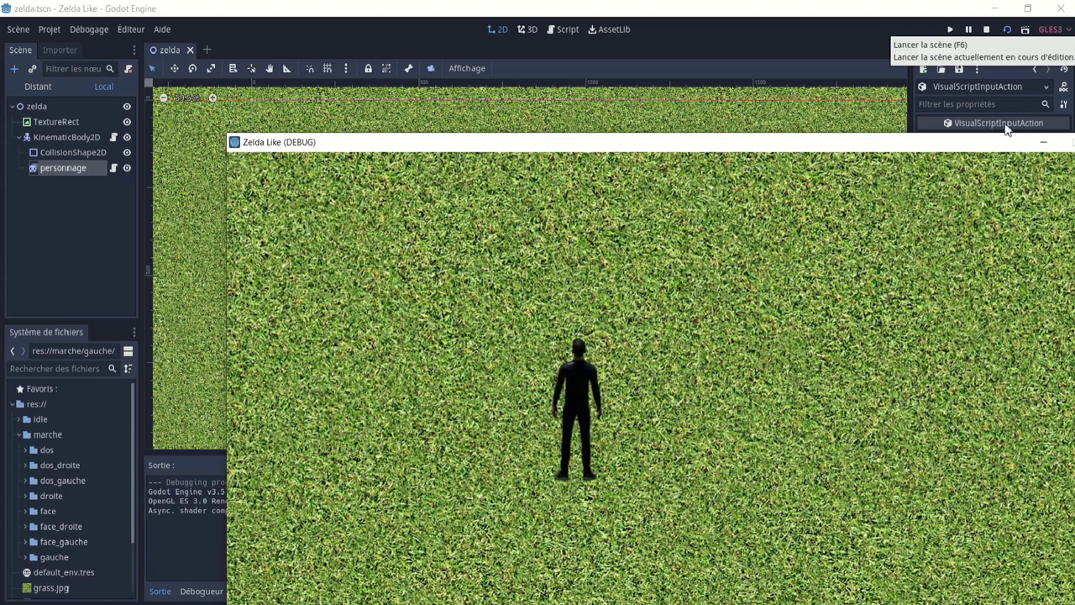
drag(960, 147, 841, 125)
click(991, 120)
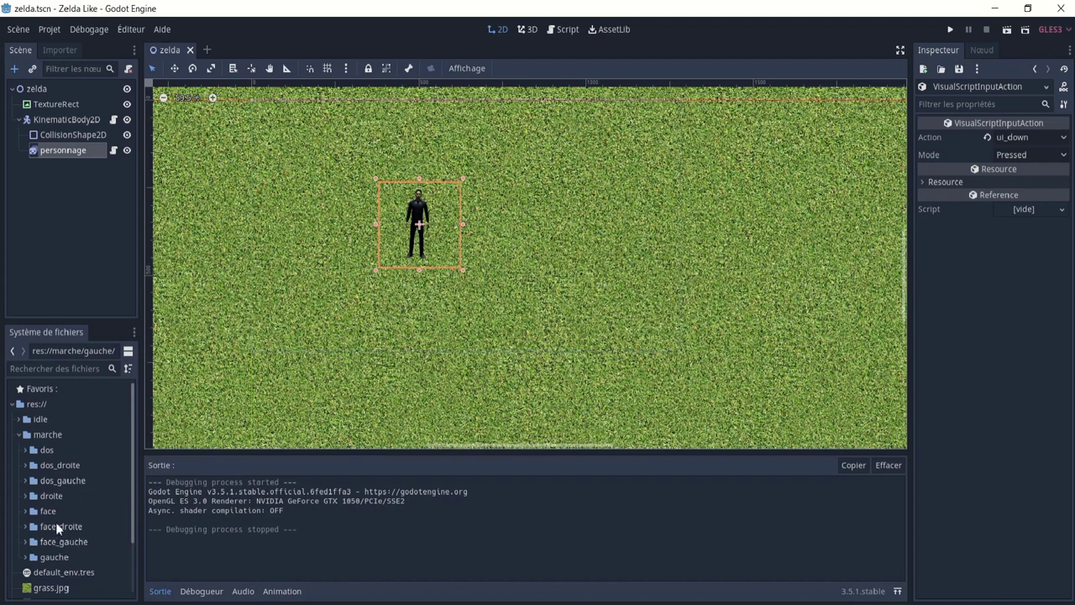
- Select the personnage sprite and browse the 25 marche_face frames in SpriteFrames
click(83, 146)
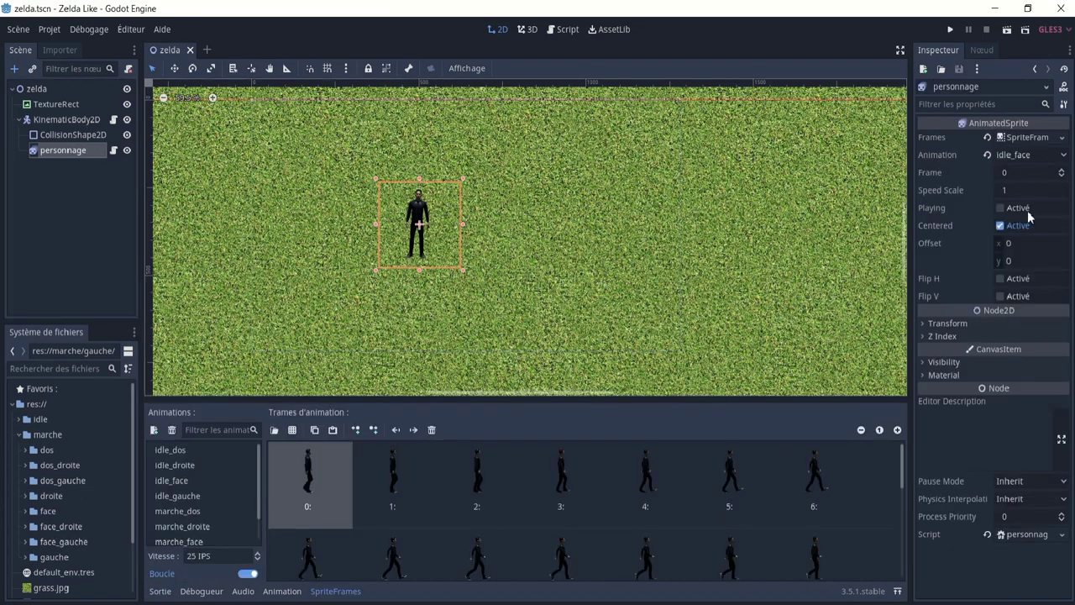
click(188, 540)
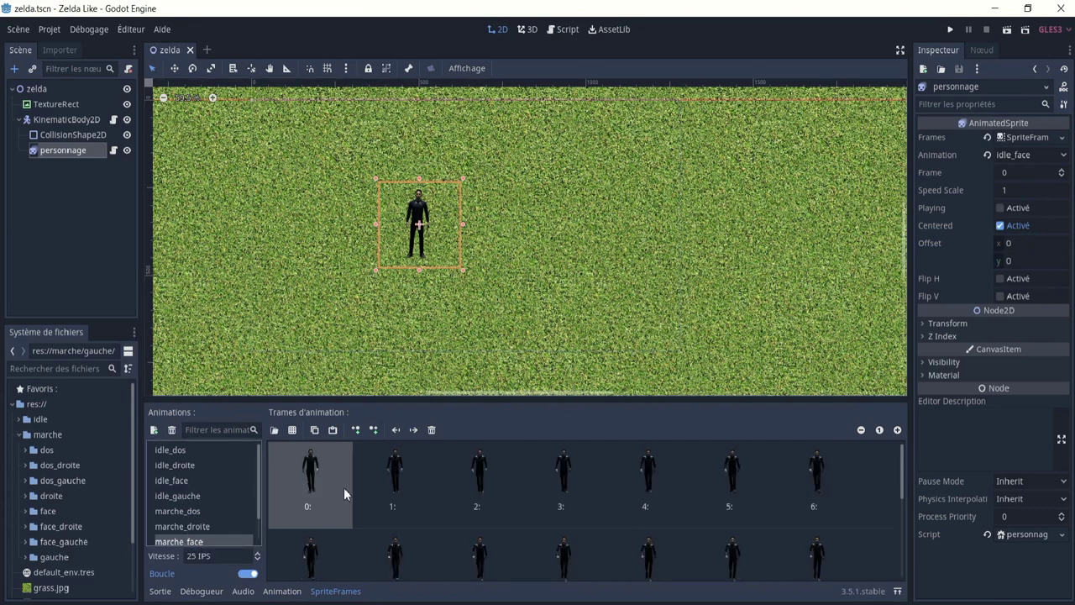
scroll(413, 480, down, 5)
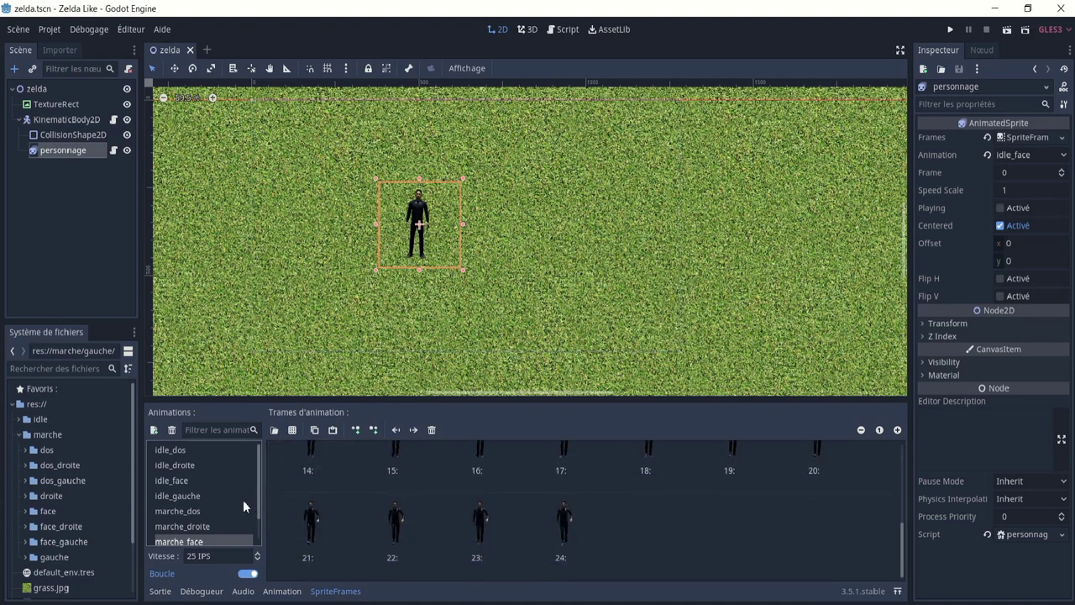
scroll(244, 505, down, 1)
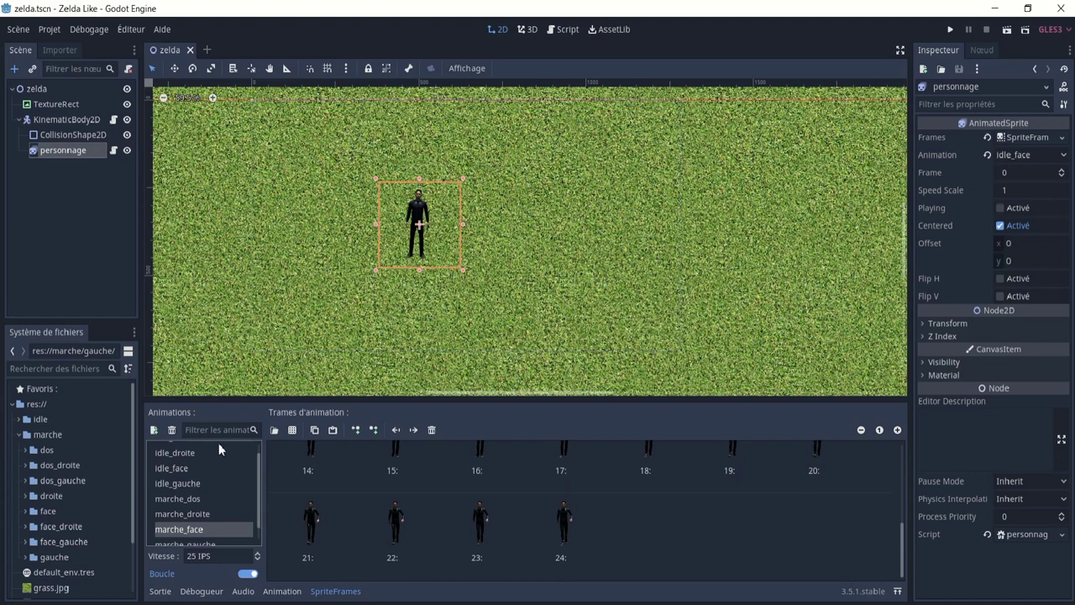
click(113, 150)
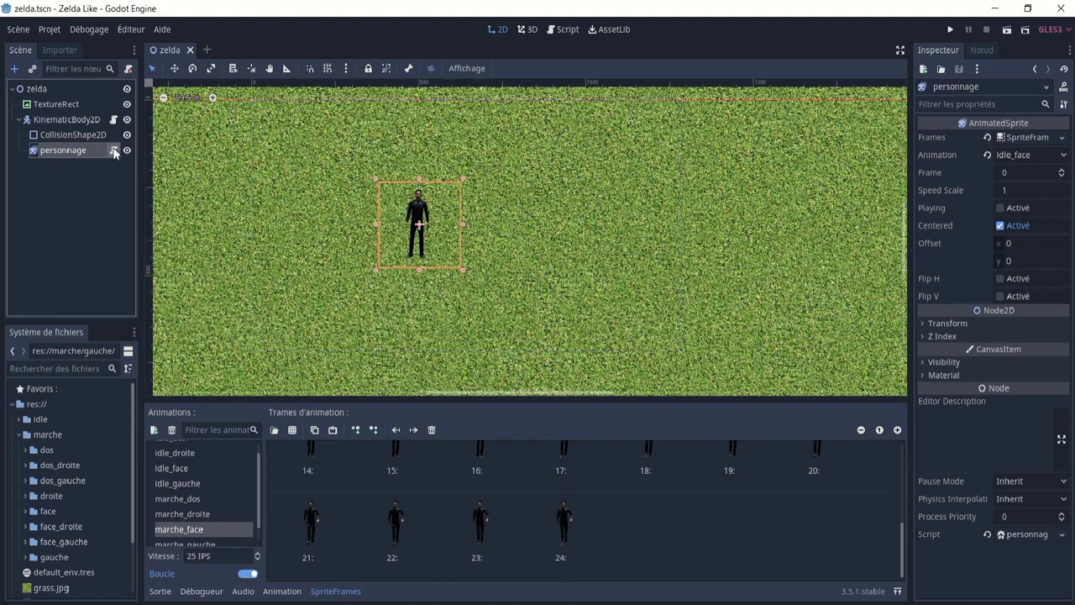
- Pan around the personnage.vs graph and box-select the ui_down condition branch nodes
scroll(454, 323, left, 3)
scroll(442, 336, up, 5)
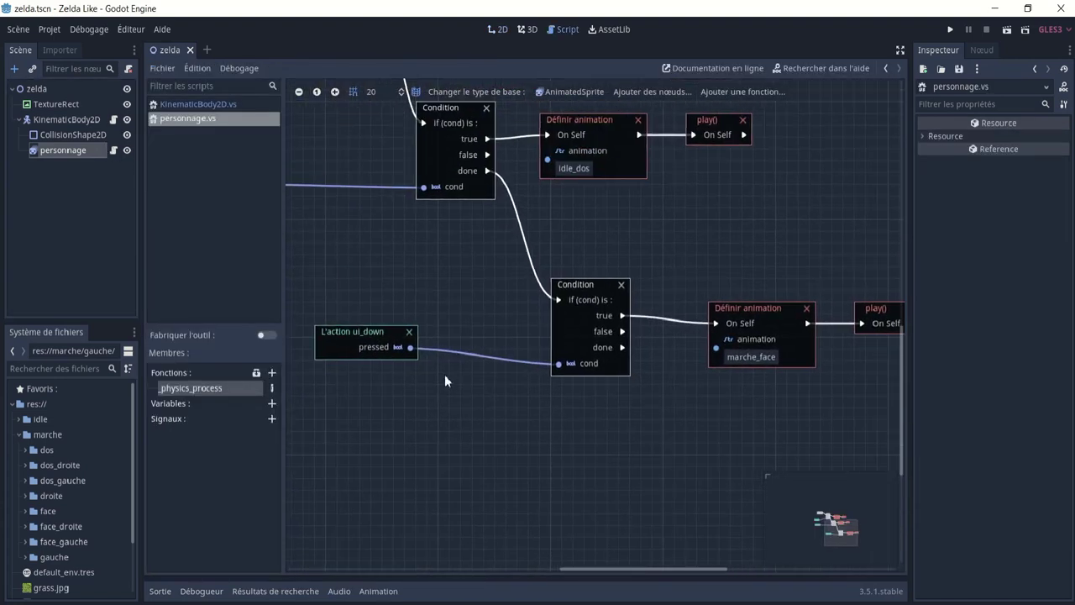
ctrl+scroll(466, 373, down, 2)
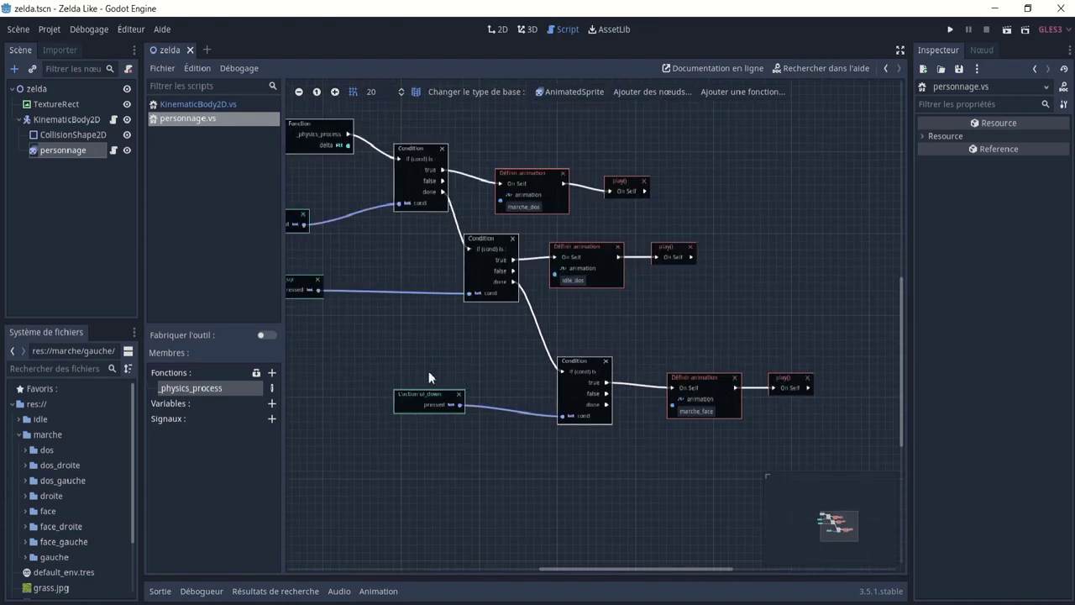
middle_drag(428, 371, 480, 378)
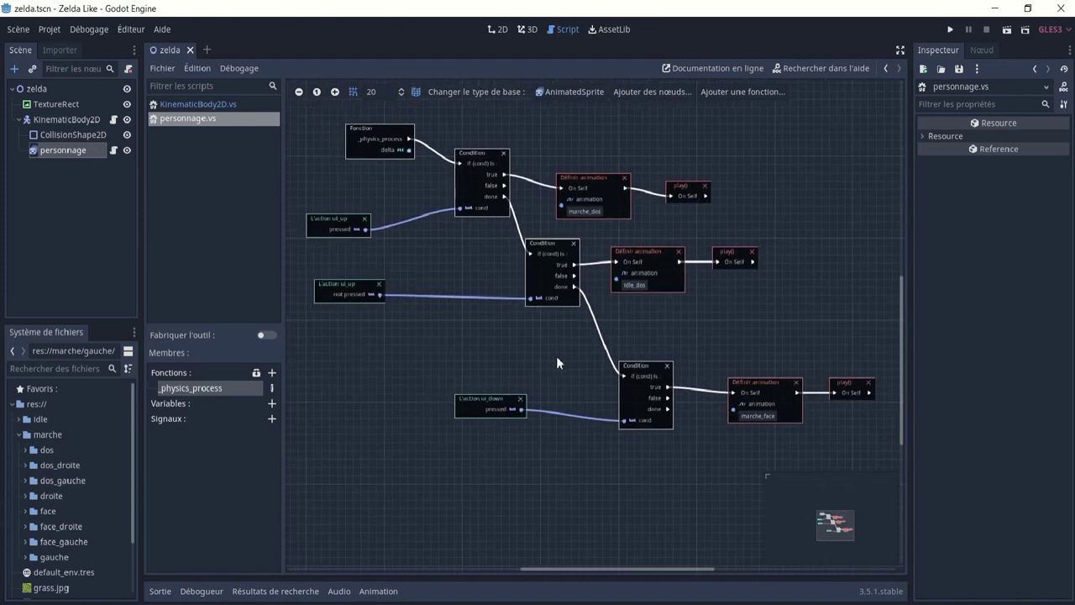
scroll(568, 353, right, 2)
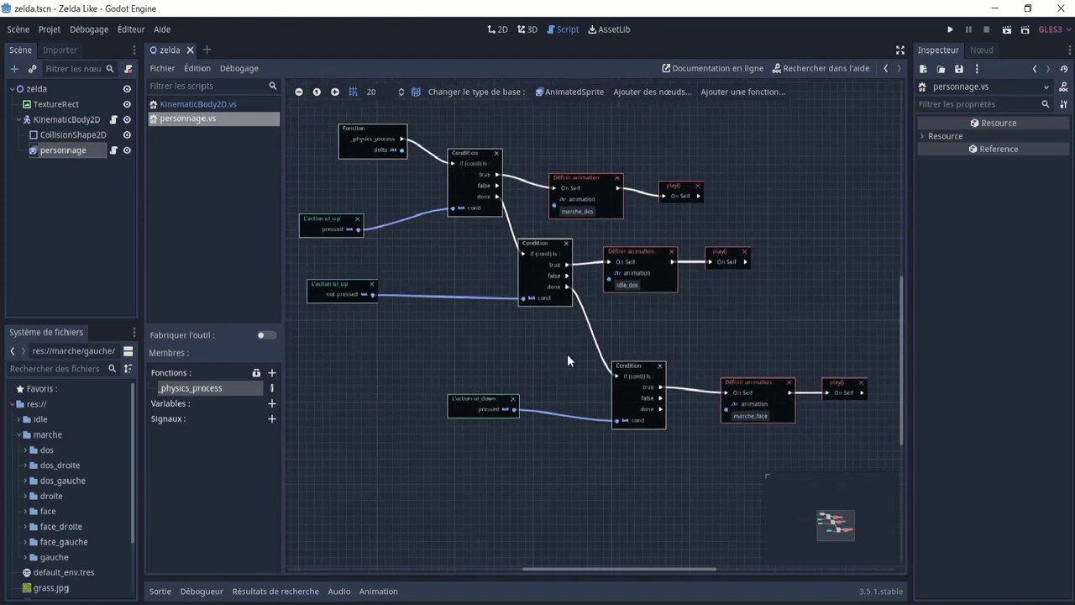
middle_drag(561, 356, 534, 326)
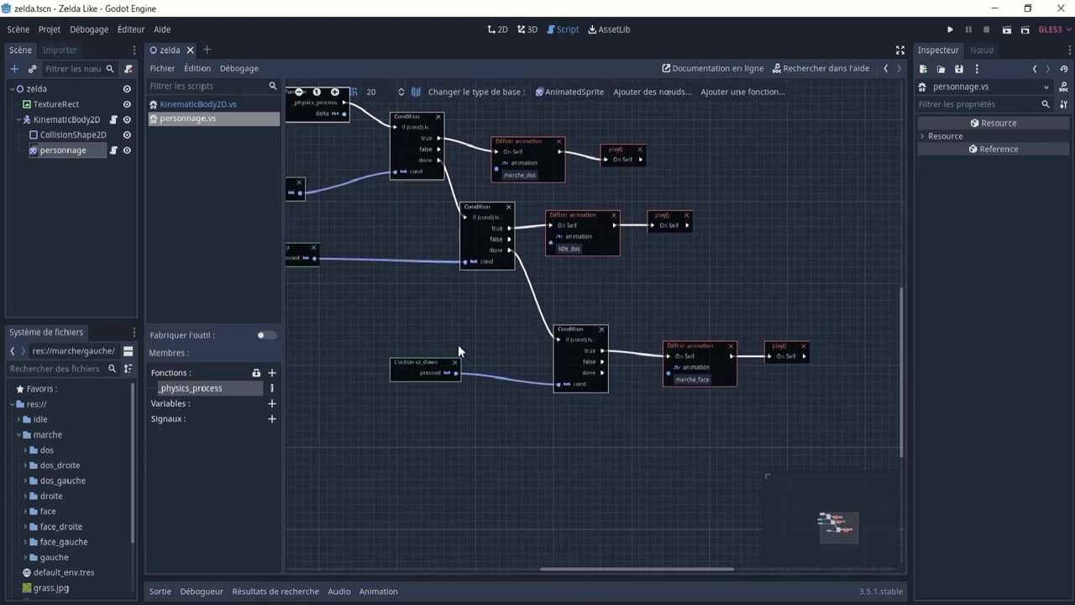
middle_drag(457, 345, 533, 353)
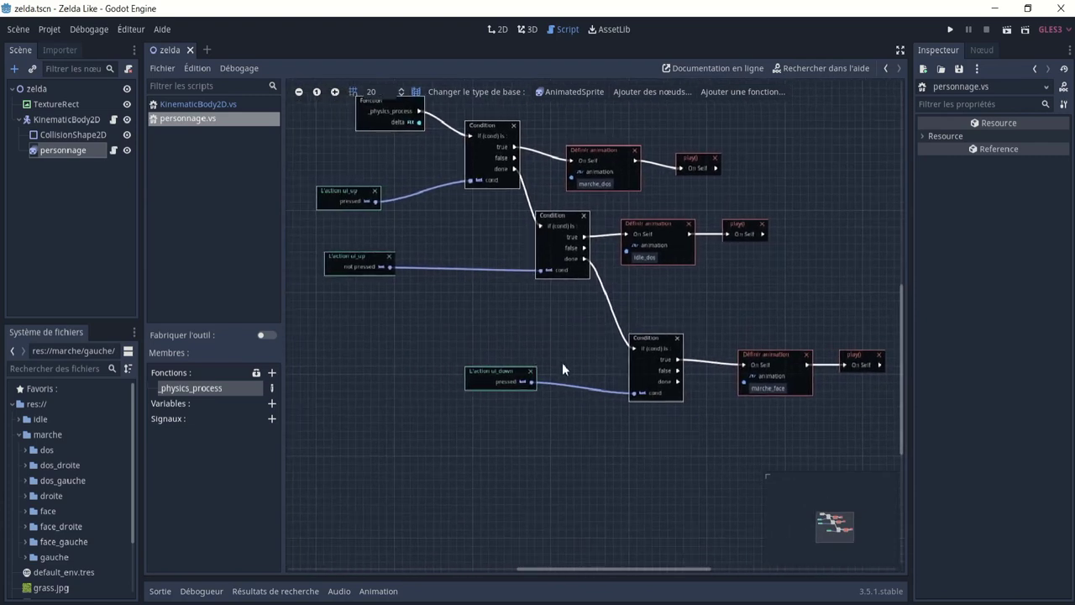
middle_drag(598, 360, 517, 309)
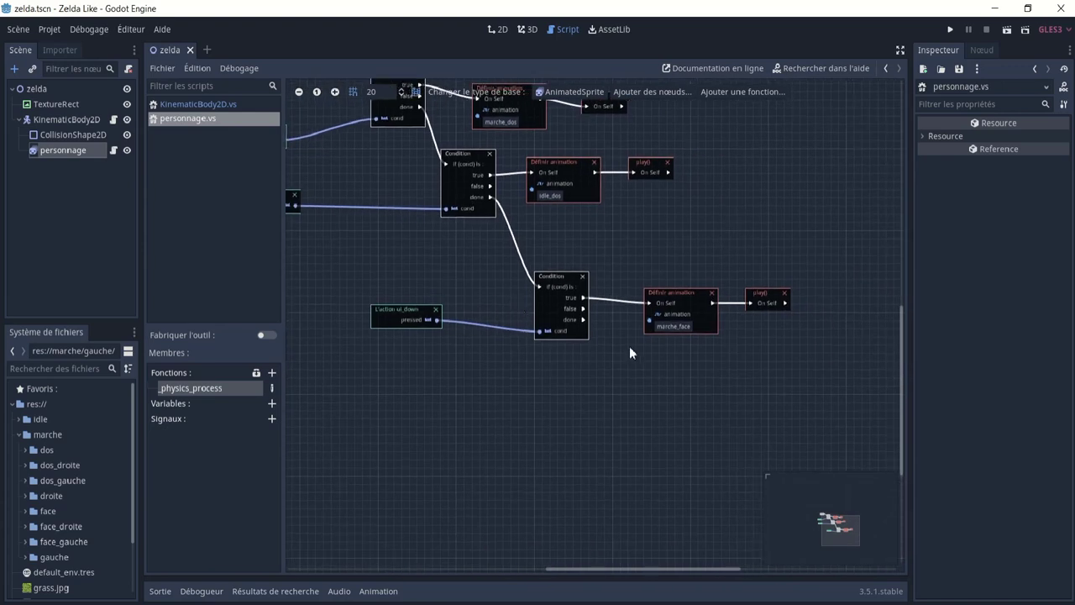
ctrl+scroll(629, 346, up, 2)
middle_drag(466, 337, 493, 336)
ctrl+scroll(494, 336, down, 2)
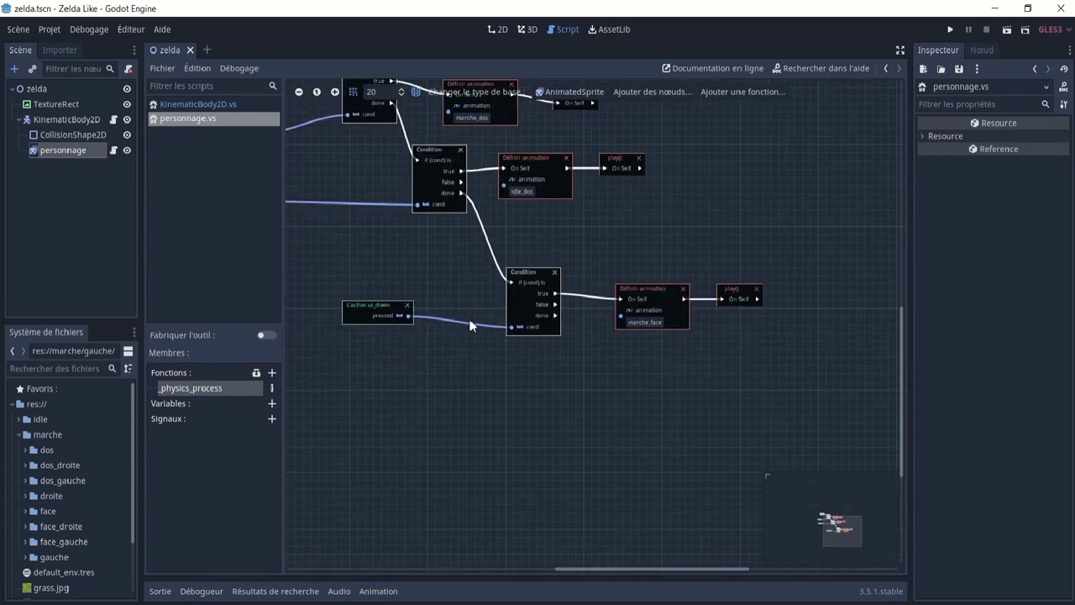
drag(311, 262, 769, 368)
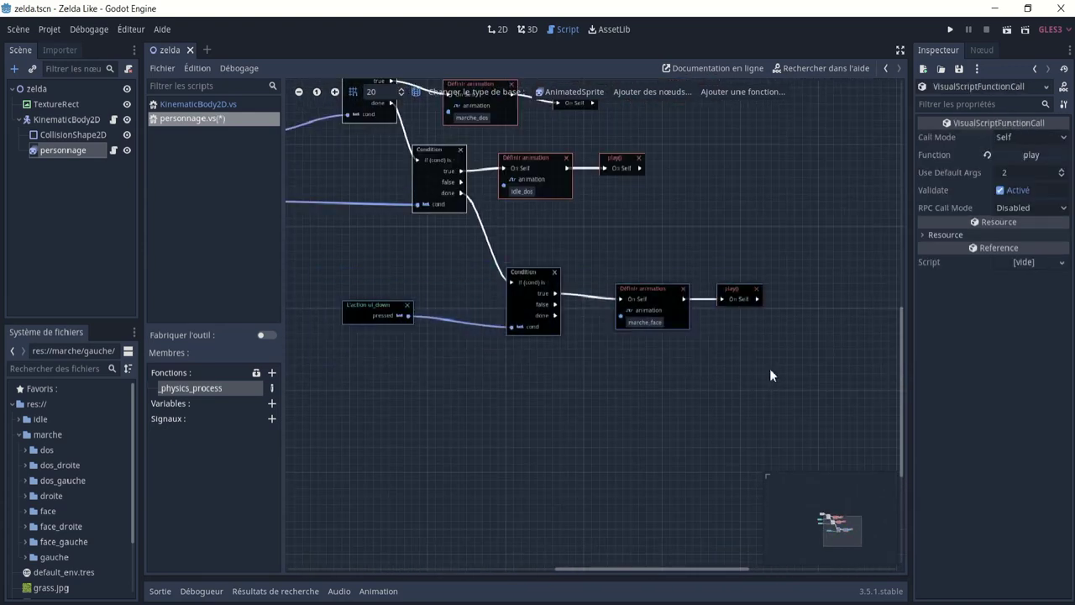
- Copy and paste the ui_down branch, chaining the new Condition after the previous one
key(ctrl+c)
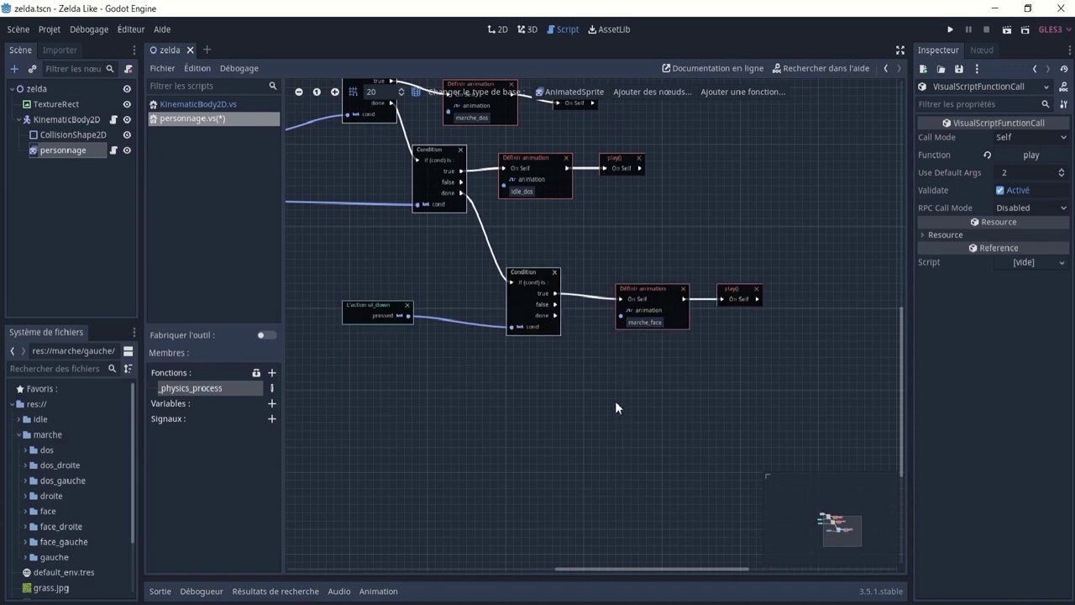
key(ctrl+v)
drag(556, 315, 619, 413)
ctrl+scroll(604, 431, up, 2)
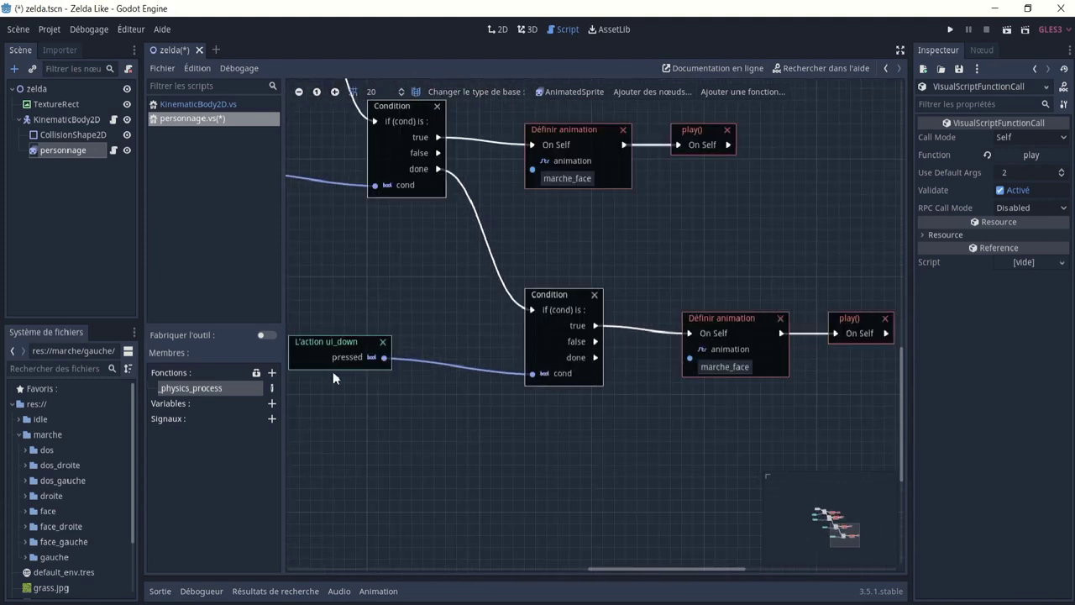
middle_drag(336, 362, 366, 359)
- Set the copied node's action to ui_down and its animation name to idle_face
click(366, 361)
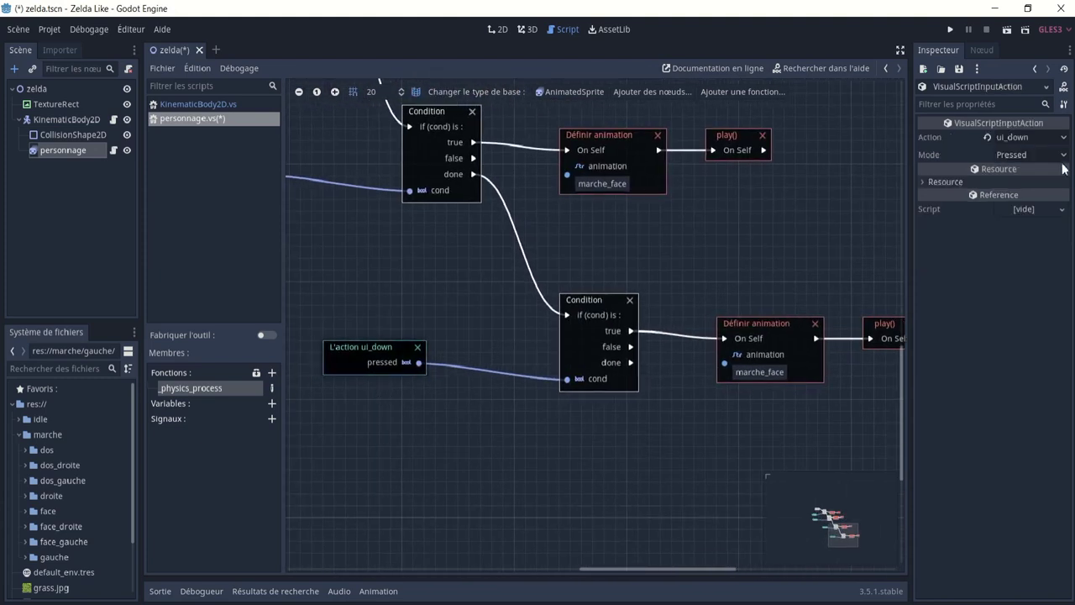
click(987, 139)
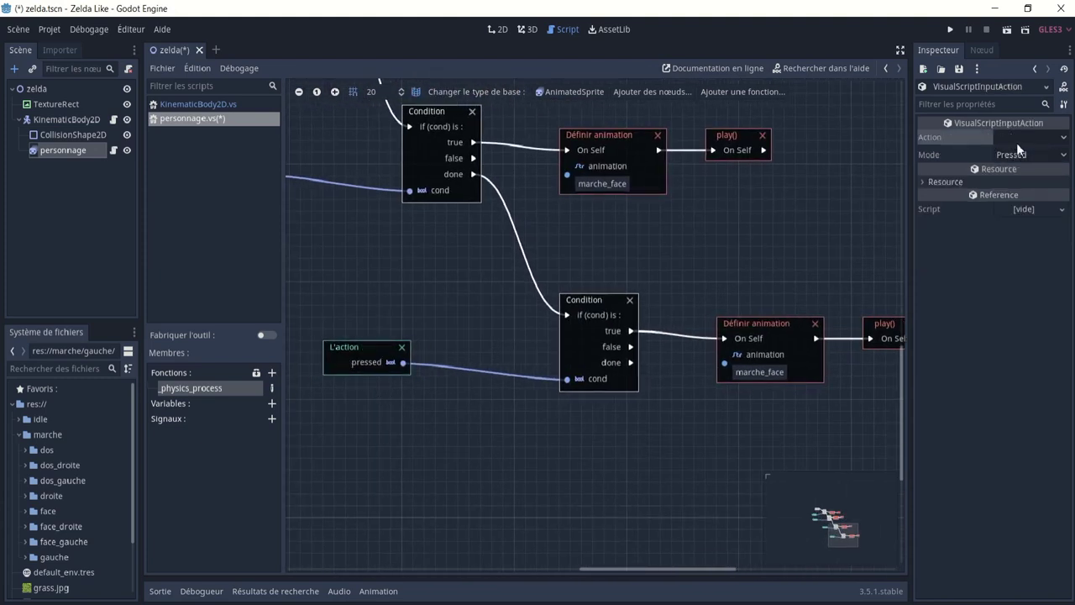
click(1022, 138)
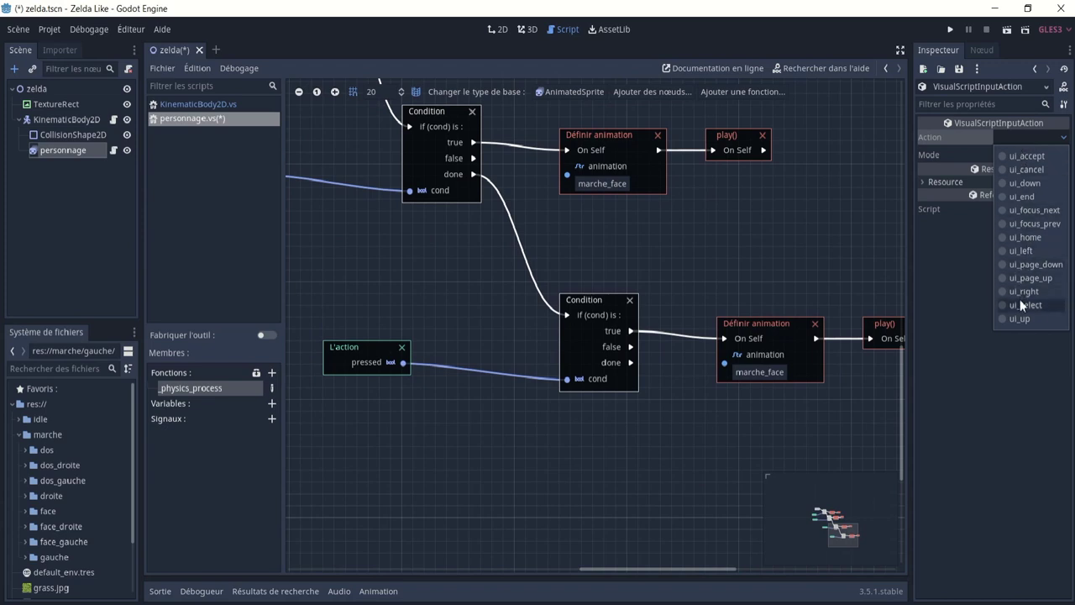
click(1023, 183)
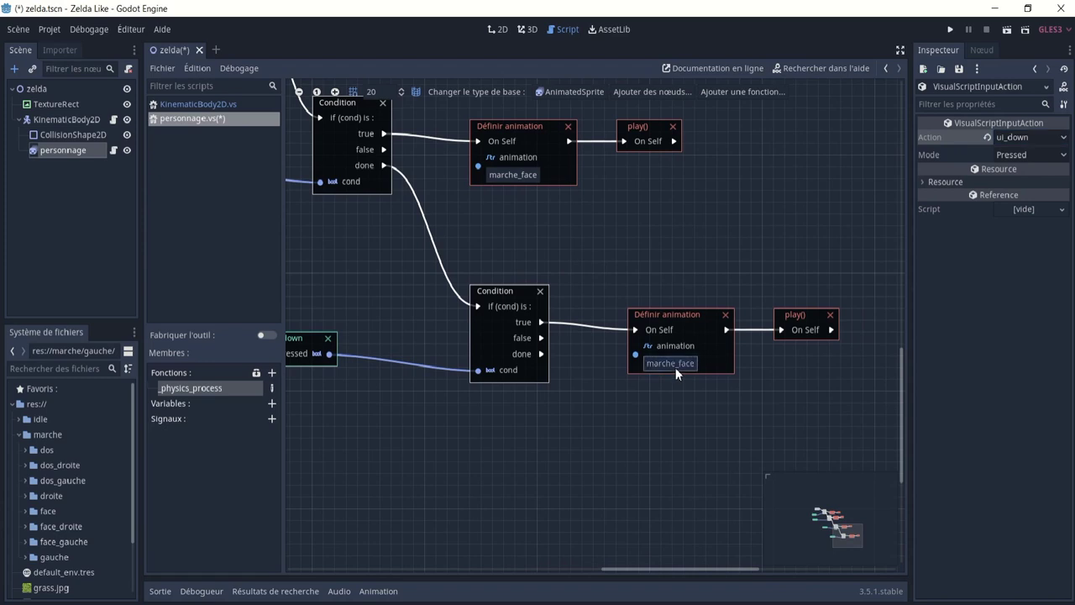
click(675, 367)
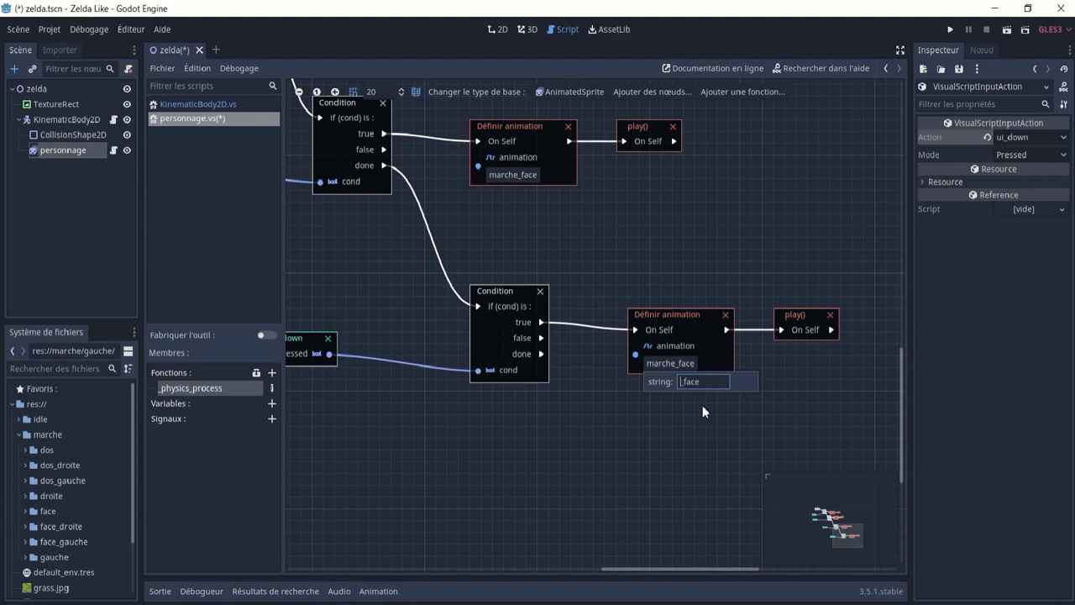
text(idle)
key(Return)
- Set the lower ui_down action node's mode to Released so it triggers when not pressed
middle_drag(572, 232, 592, 269)
ctrl+scroll(553, 283, up, 2)
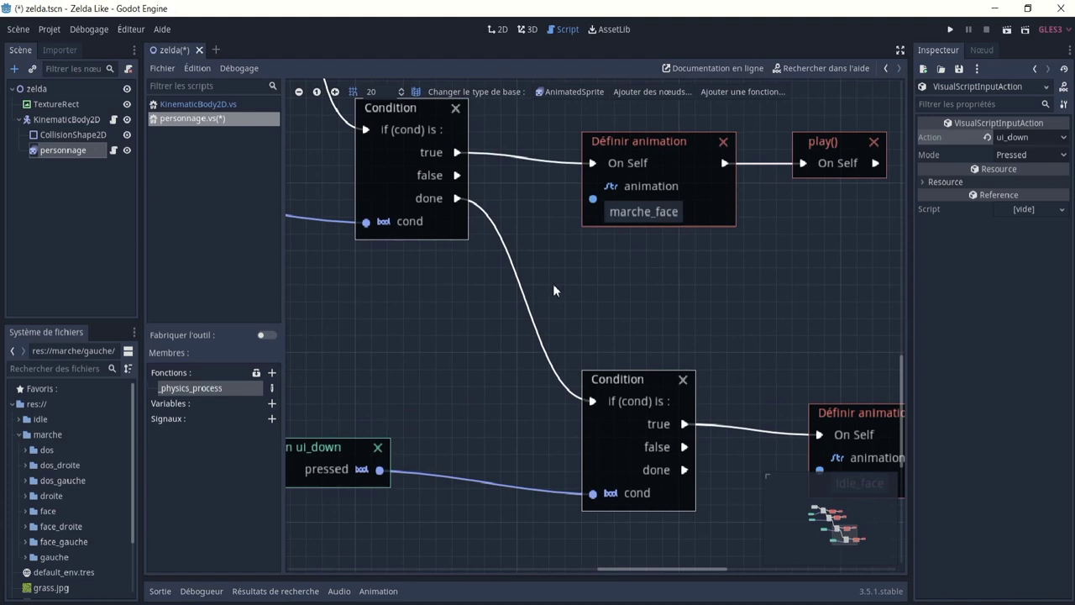
ctrl+scroll(528, 278, down, 2)
middle_drag(534, 251, 635, 257)
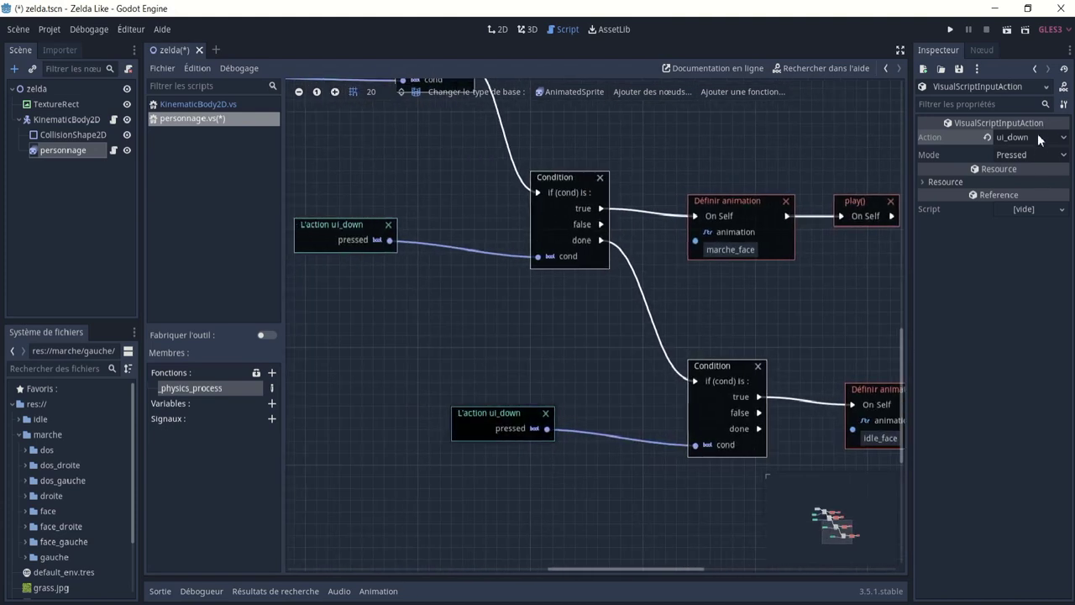
click(1031, 159)
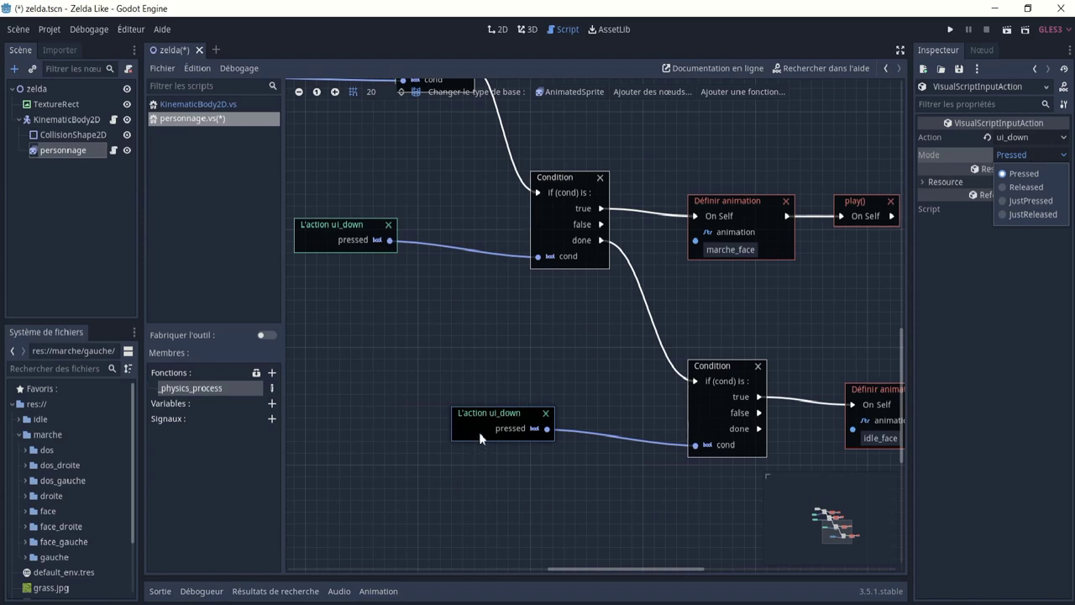
click(479, 432)
click(1033, 159)
click(1034, 189)
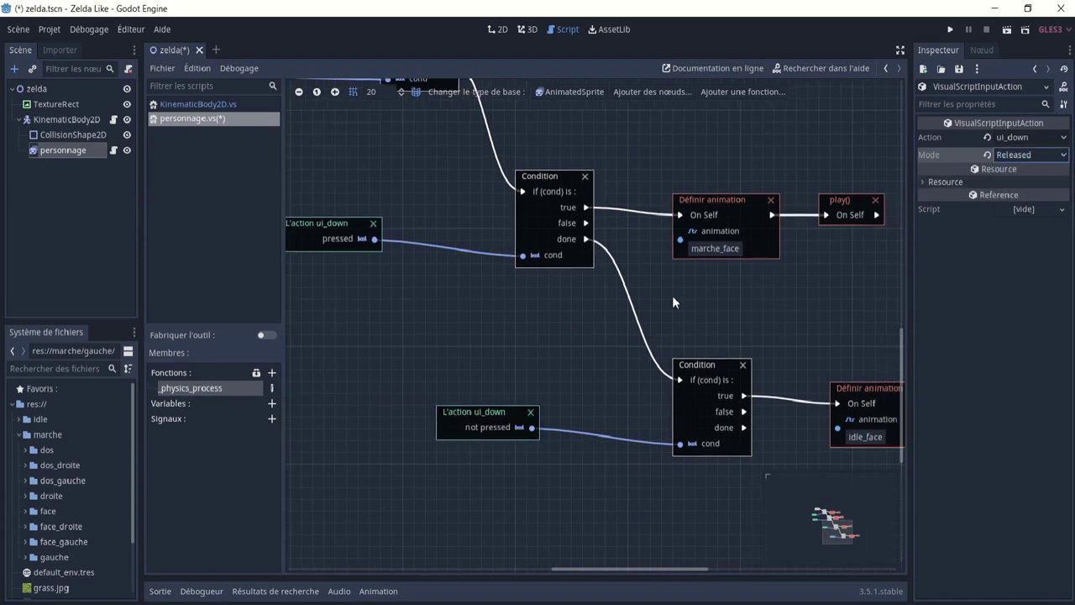
click(526, 32)
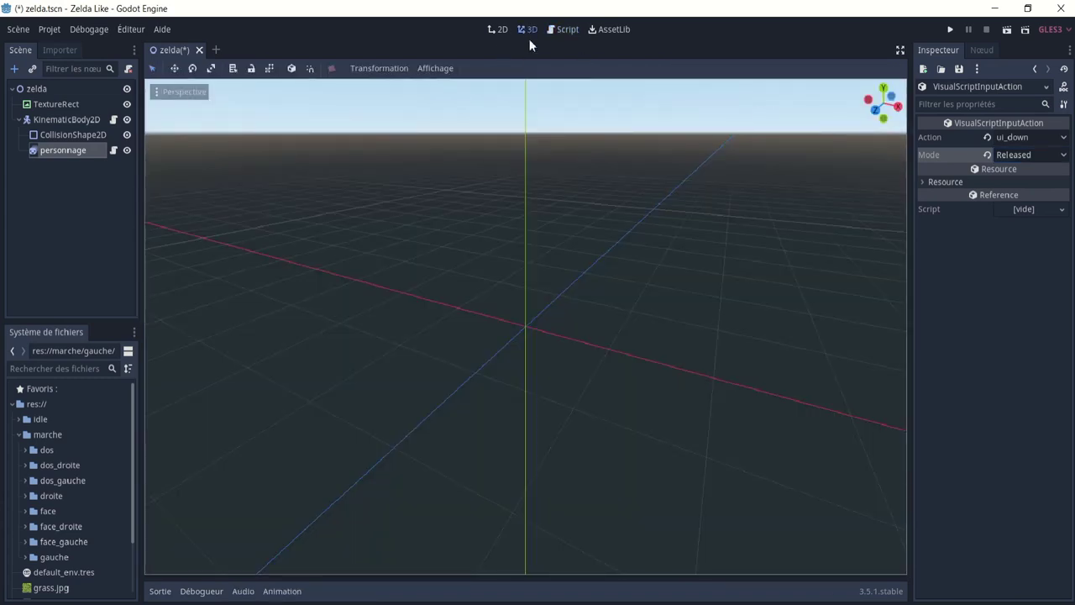
- Save and run the scene, walk the character up, then move the game window aside
click(499, 30)
click(1007, 32)
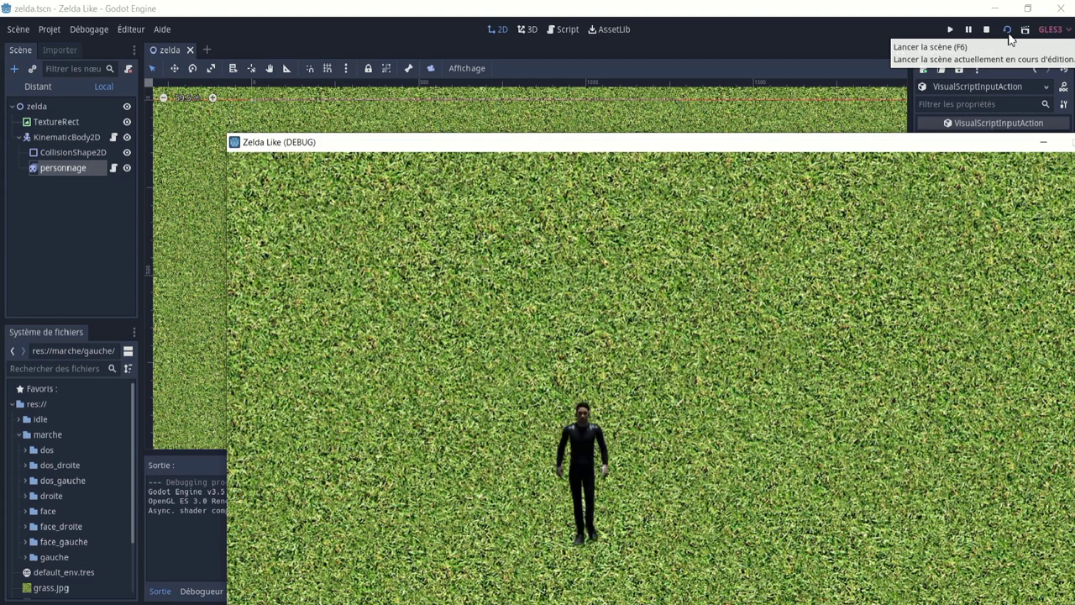
key(Up)
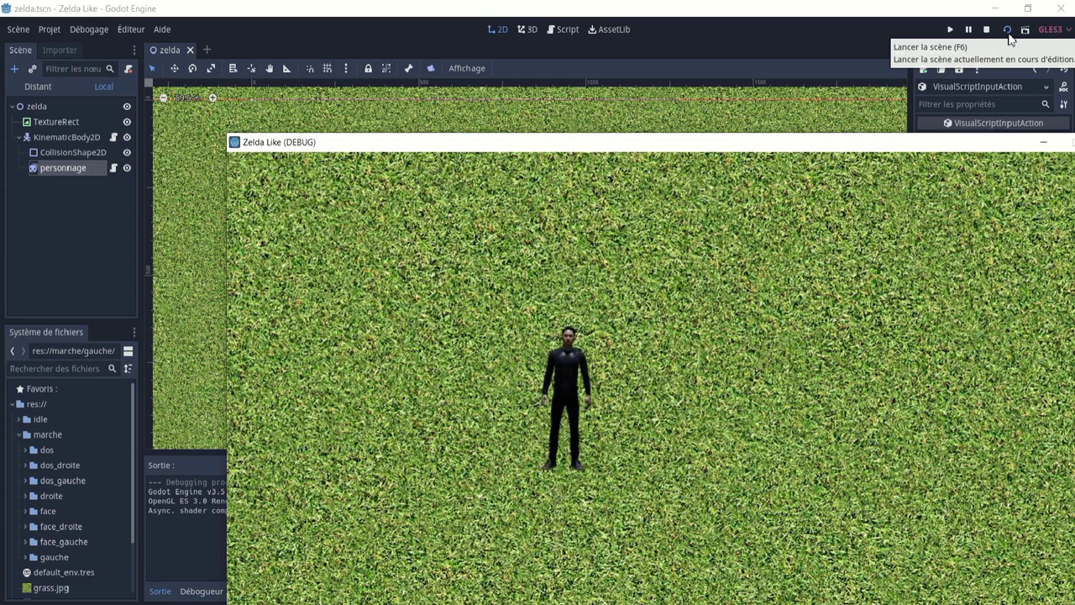
drag(989, 146, 857, 145)
- Close the game and locate the idle_face branch in the character's visual script
click(979, 142)
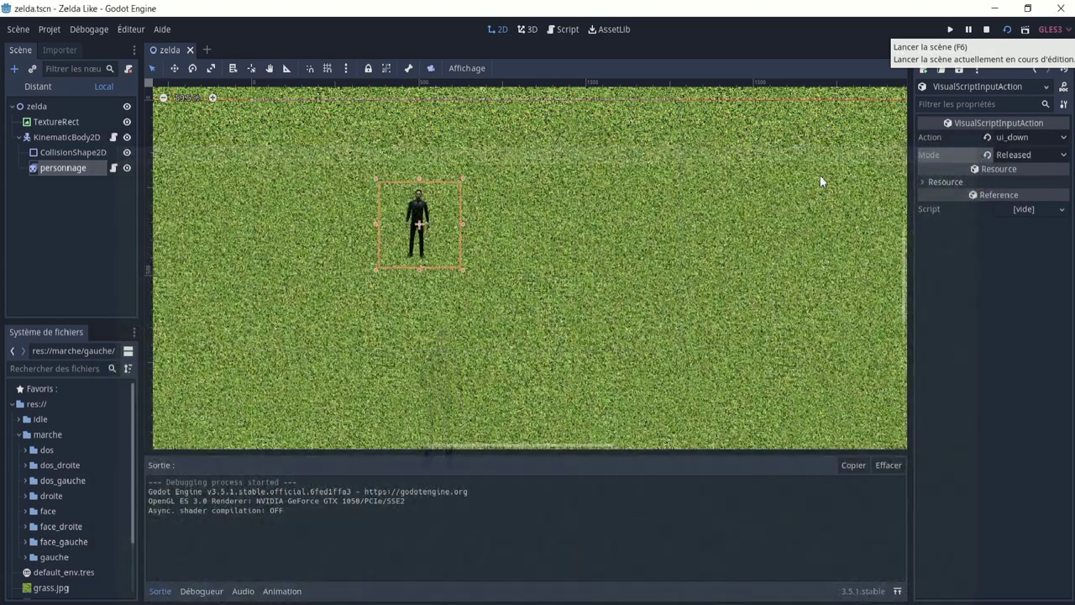
click(114, 150)
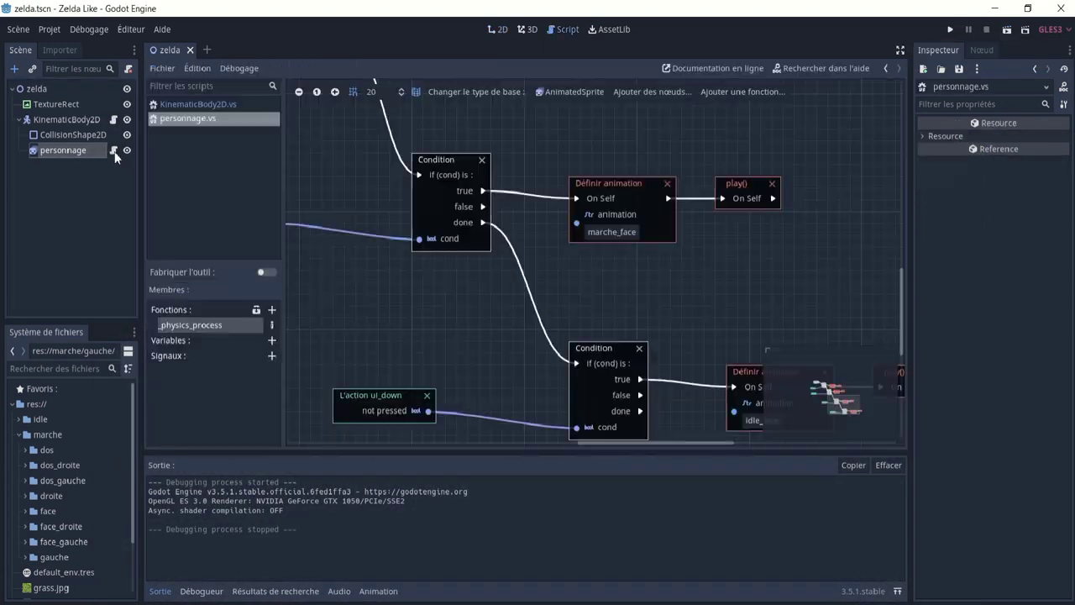
ctrl+scroll(638, 252, down, 4)
scroll(559, 283, up, 3)
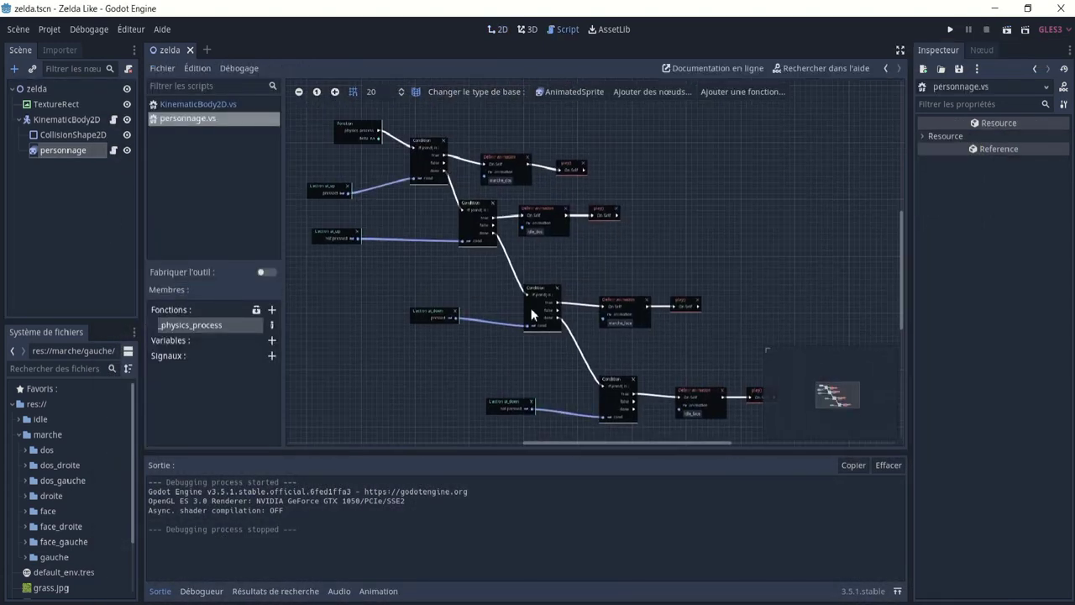
ctrl+scroll(520, 202, up, 2)
scroll(525, 239, down, 1)
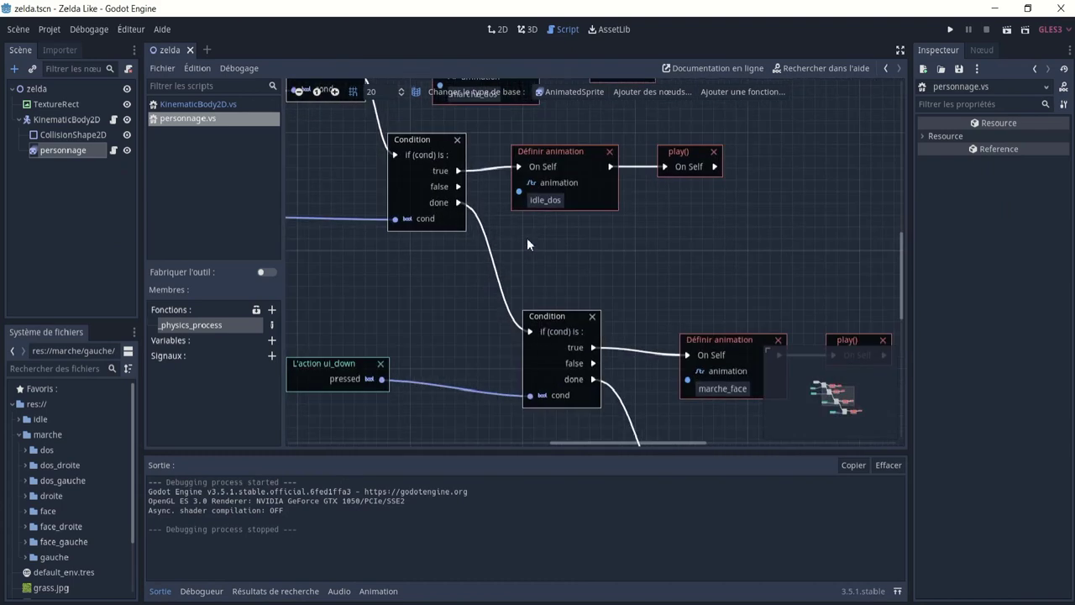
scroll(526, 238, down, 1)
scroll(562, 218, down, 1)
scroll(596, 202, down, 1)
scroll(596, 202, down, 1)
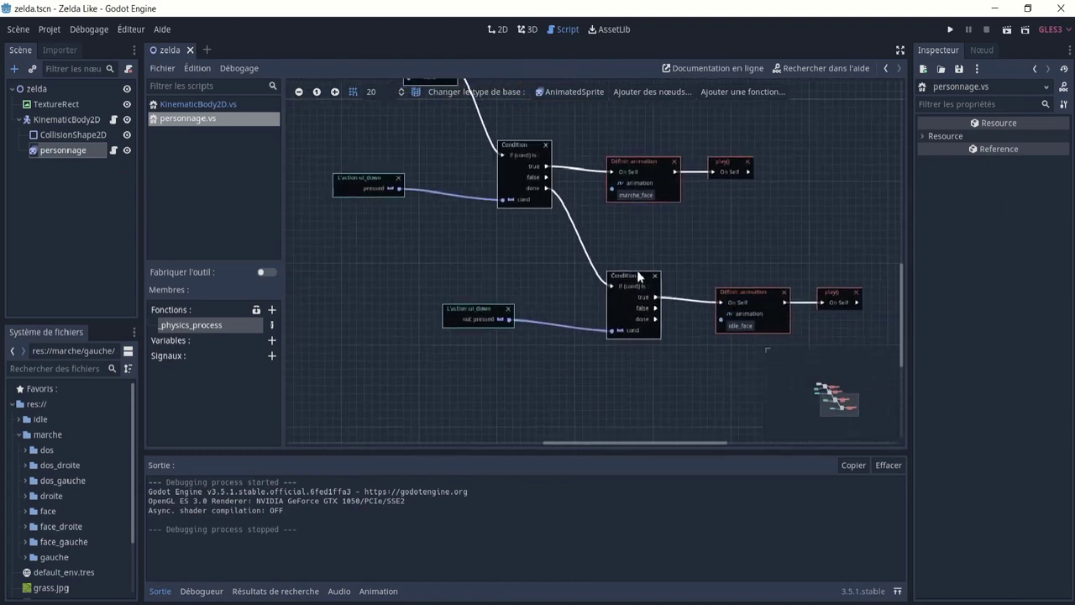
scroll(621, 295, down, 1)
ctrl+scroll(578, 261, up, 2)
ctrl+scroll(584, 263, down, 2)
scroll(538, 273, up, 2)
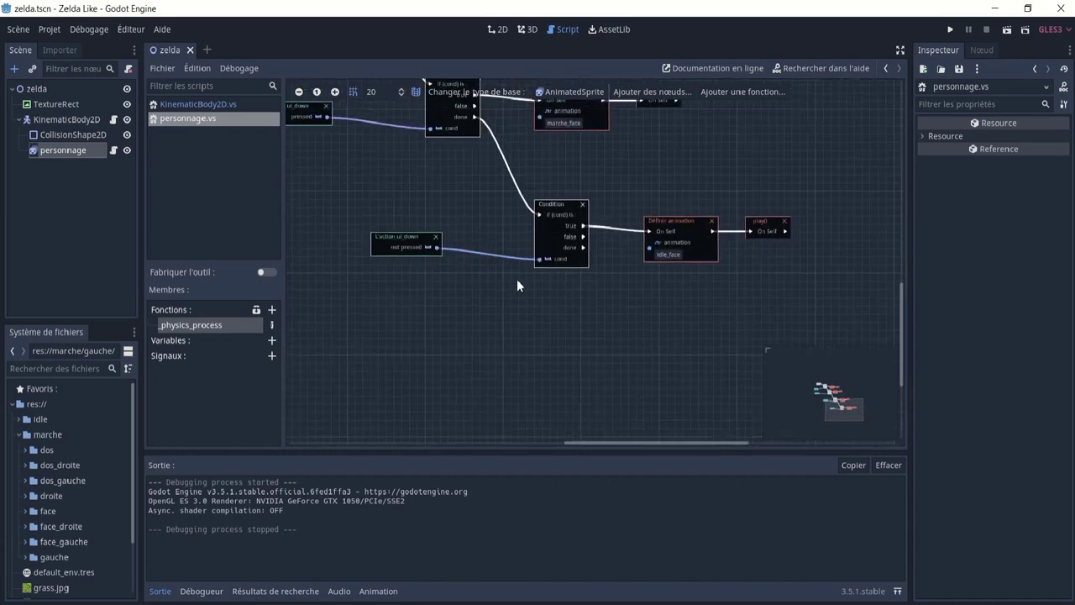
scroll(470, 252, up, 1)
- Box-select and delete the ui_down not-pressed idle_face branch
drag(354, 200, 804, 291)
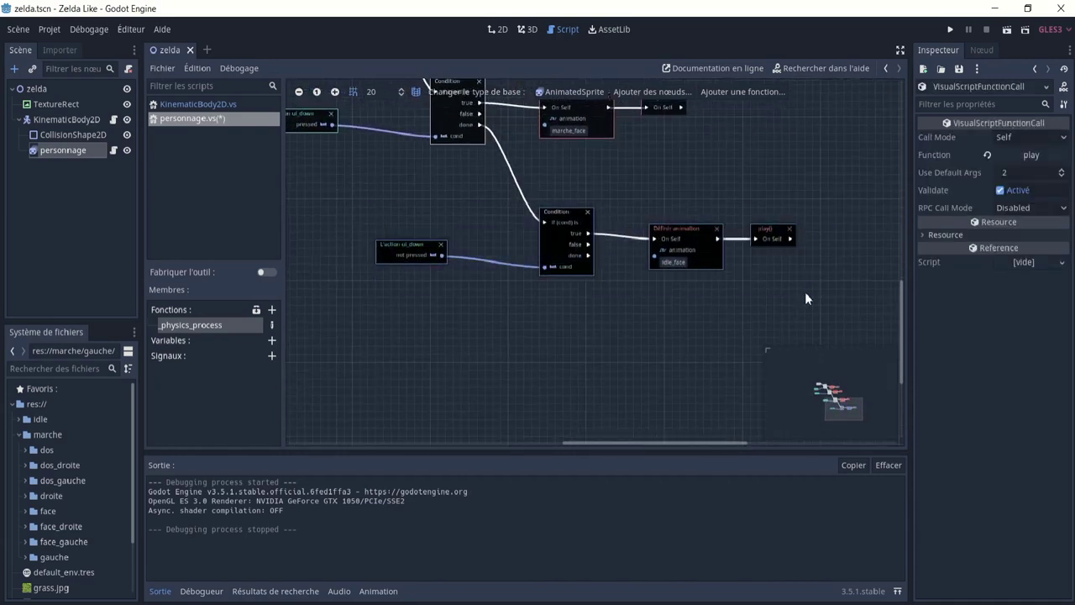
key(Delete)
scroll(391, 314, up, 2)
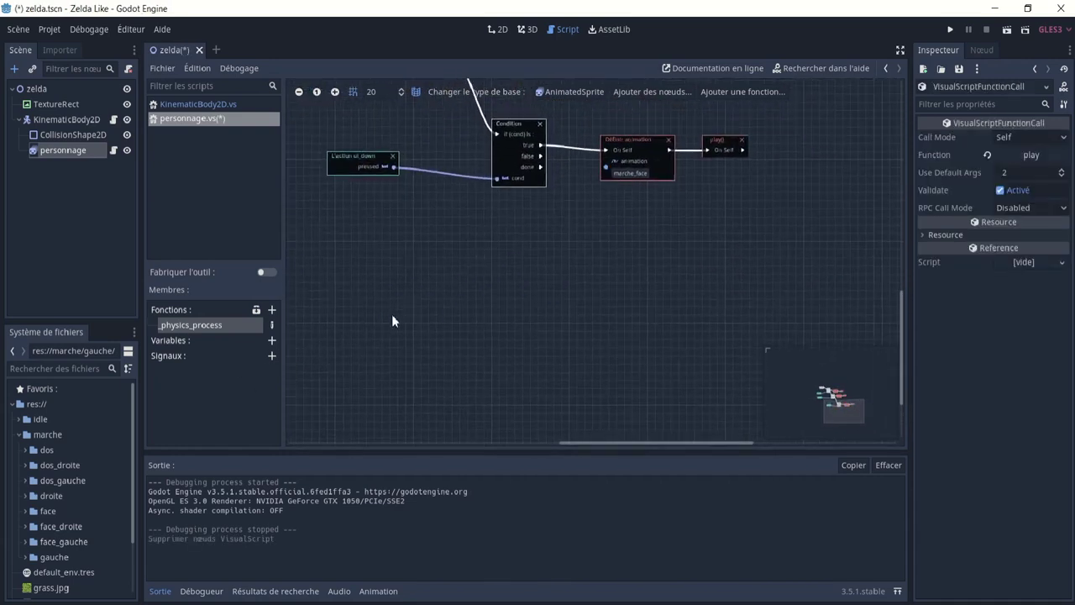
scroll(382, 299, up, 2)
- Save and run the scene, walk the character up and down, then close the game
click(499, 31)
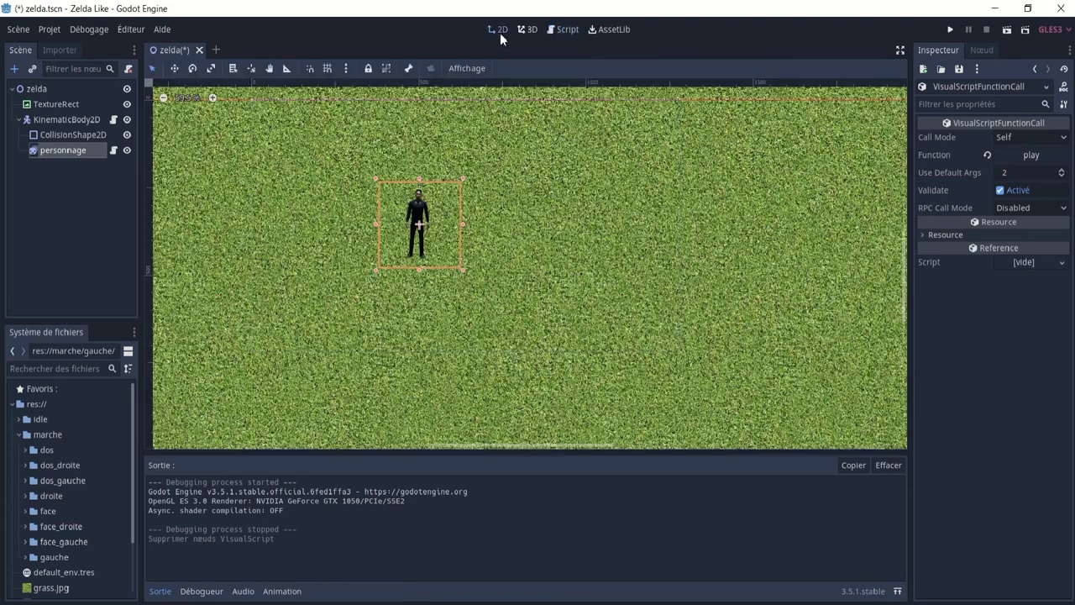
click(1006, 33)
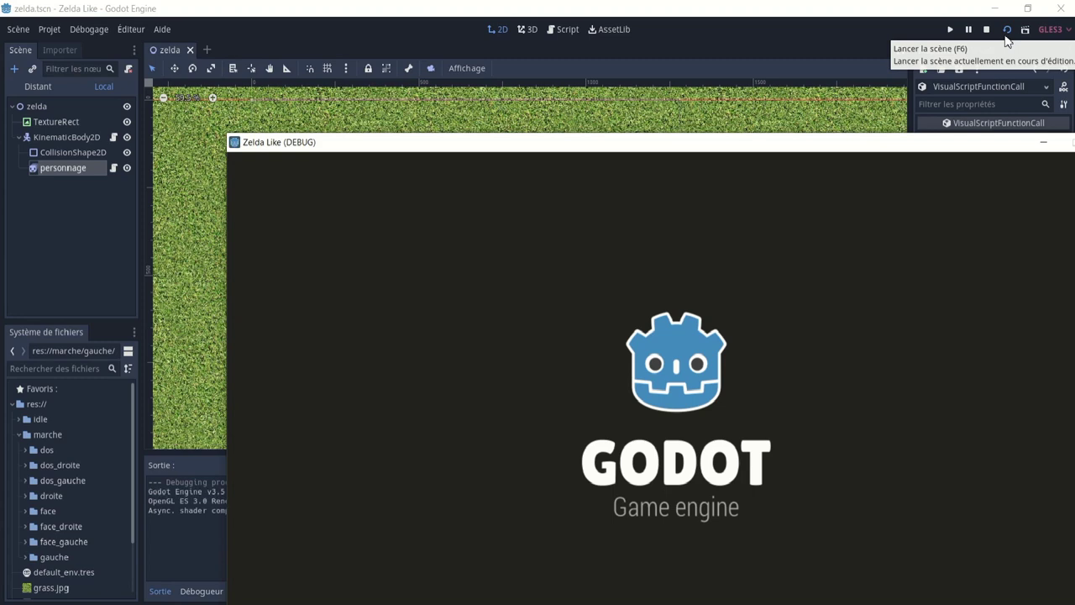
key(Up)
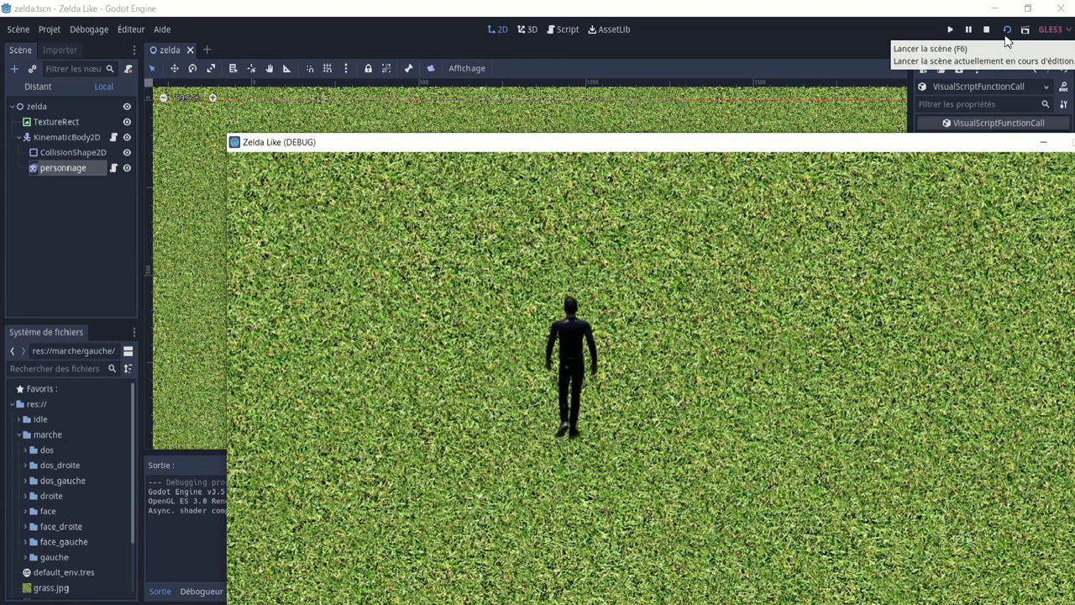
key(Down)
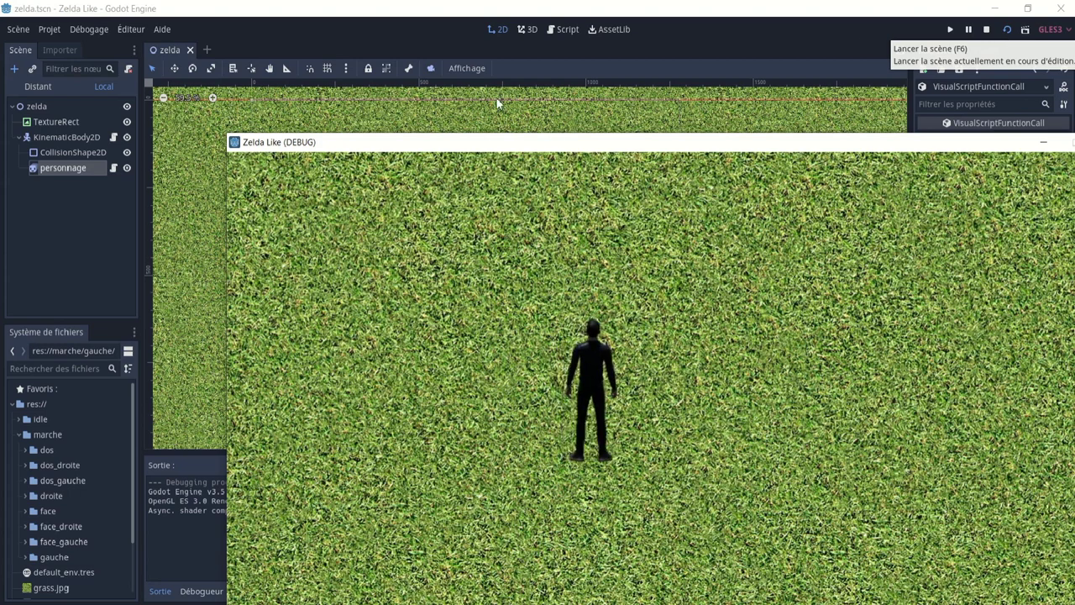
drag(970, 149, 903, 172)
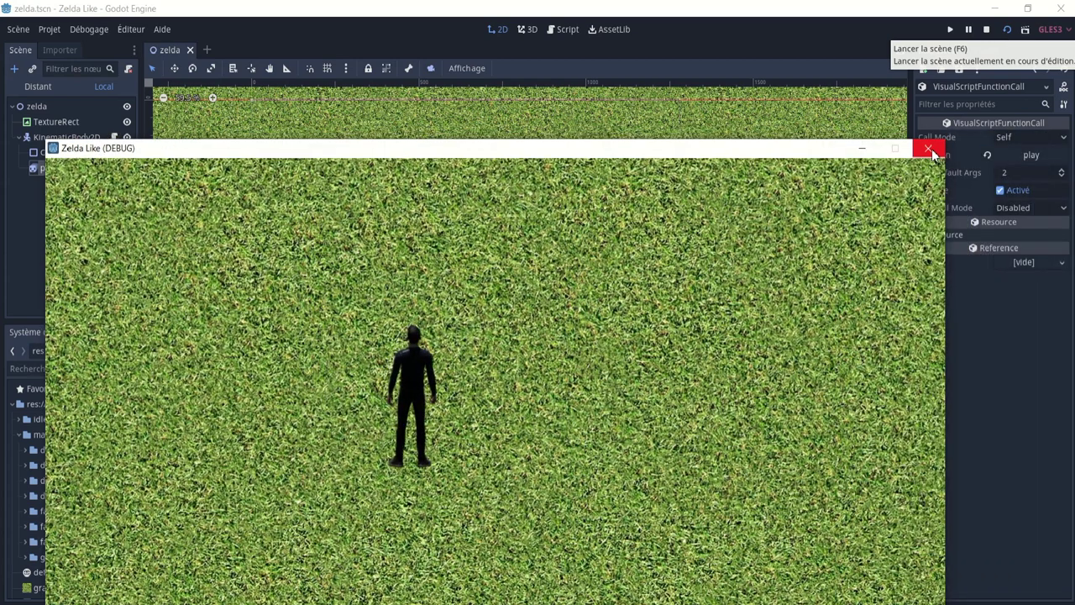
click(928, 148)
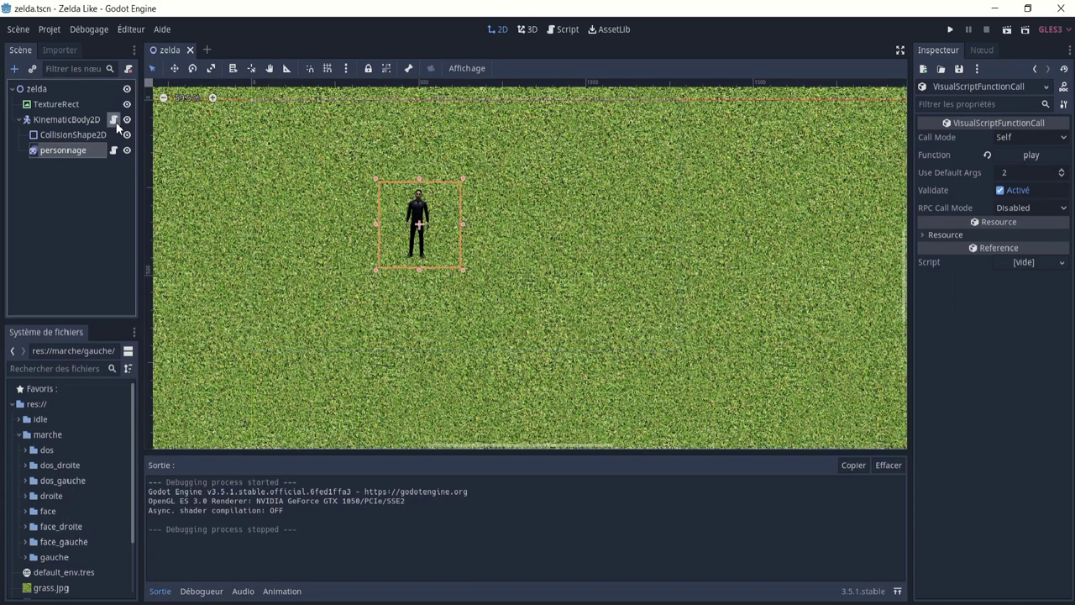
- Browse the KinematicBody2D's visual script around the move_and_collide (0, 1) node
click(114, 120)
middle_drag(636, 223, 499, 140)
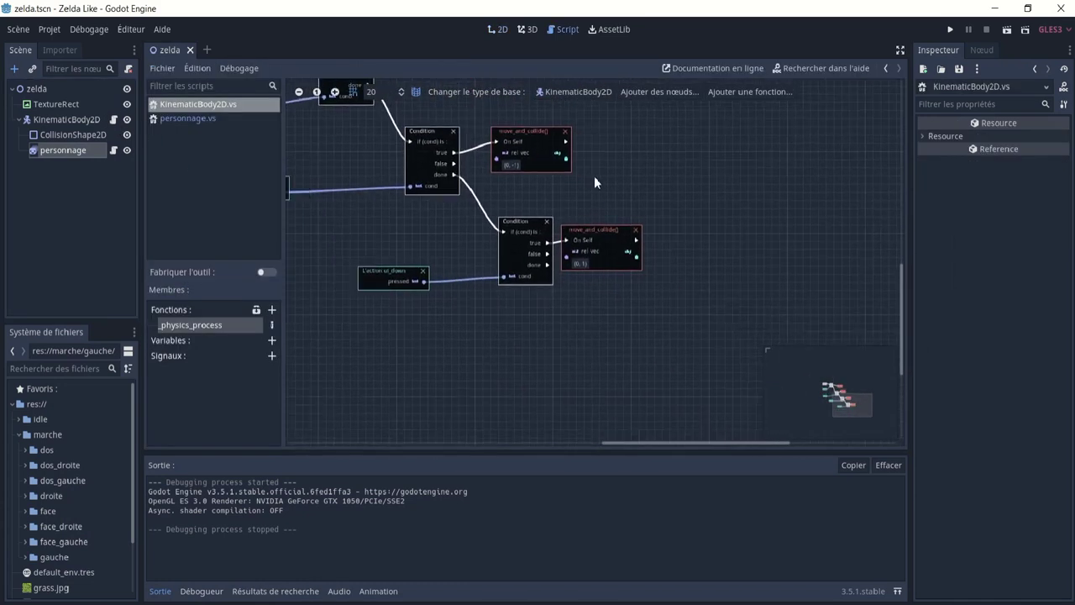
ctrl+scroll(583, 230, up, 3)
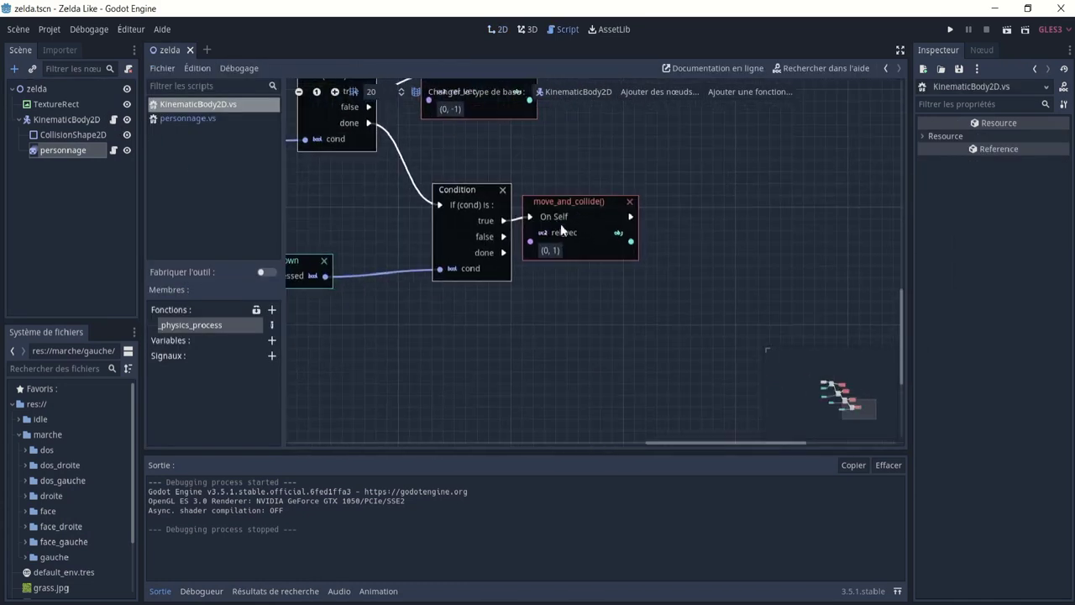
scroll(554, 210, up, 3)
scroll(564, 243, left, 5)
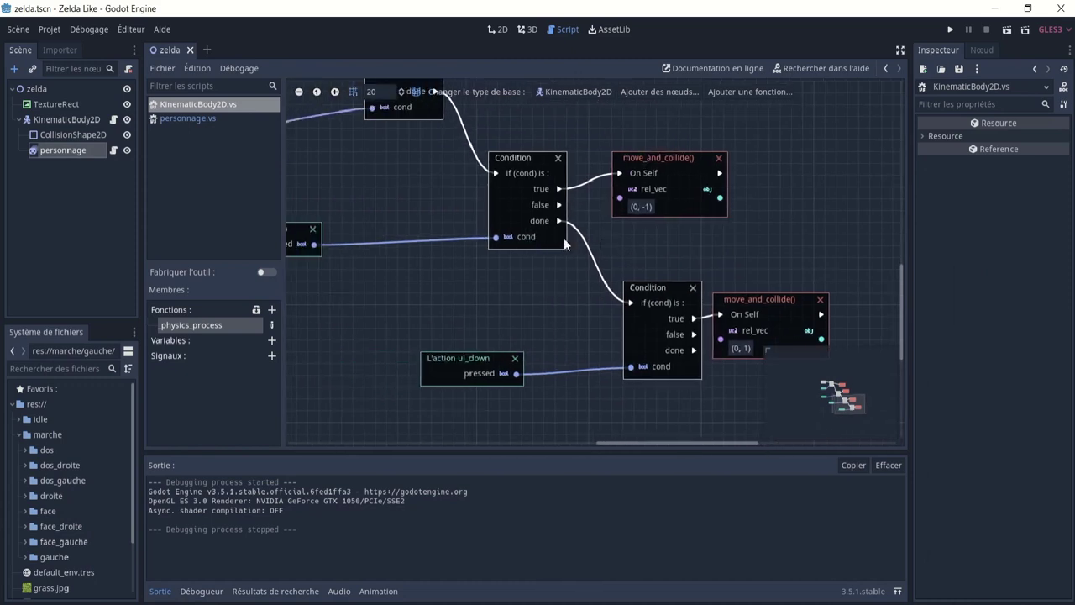
scroll(564, 238, left, 2)
scroll(655, 280, right, 2)
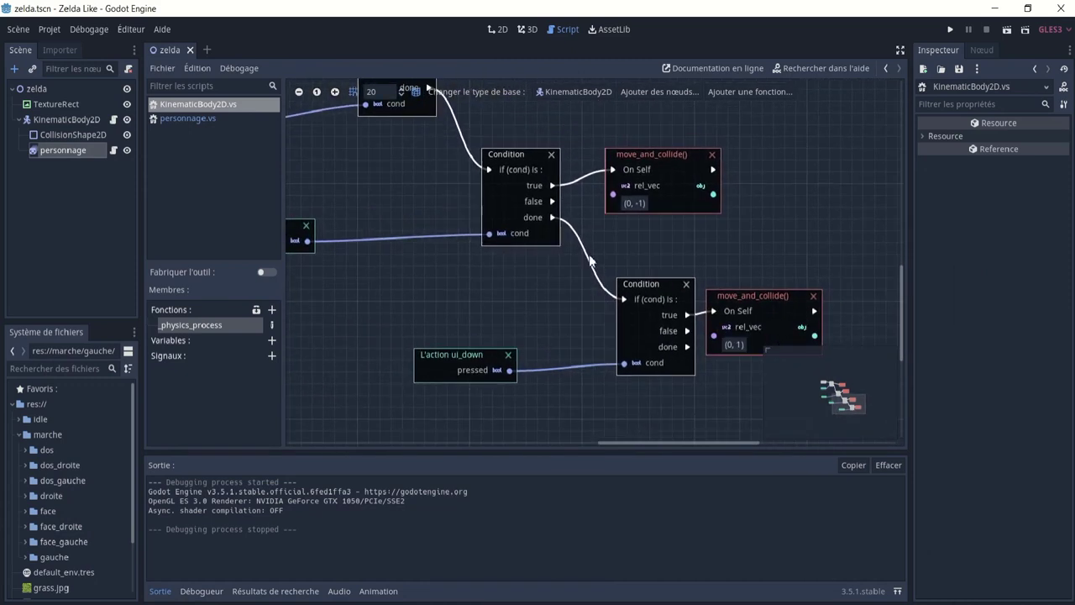
scroll(605, 286, right, 3)
scroll(571, 294, down, 2)
ctrl+scroll(543, 305, up, 2)
scroll(598, 277, up, 2)
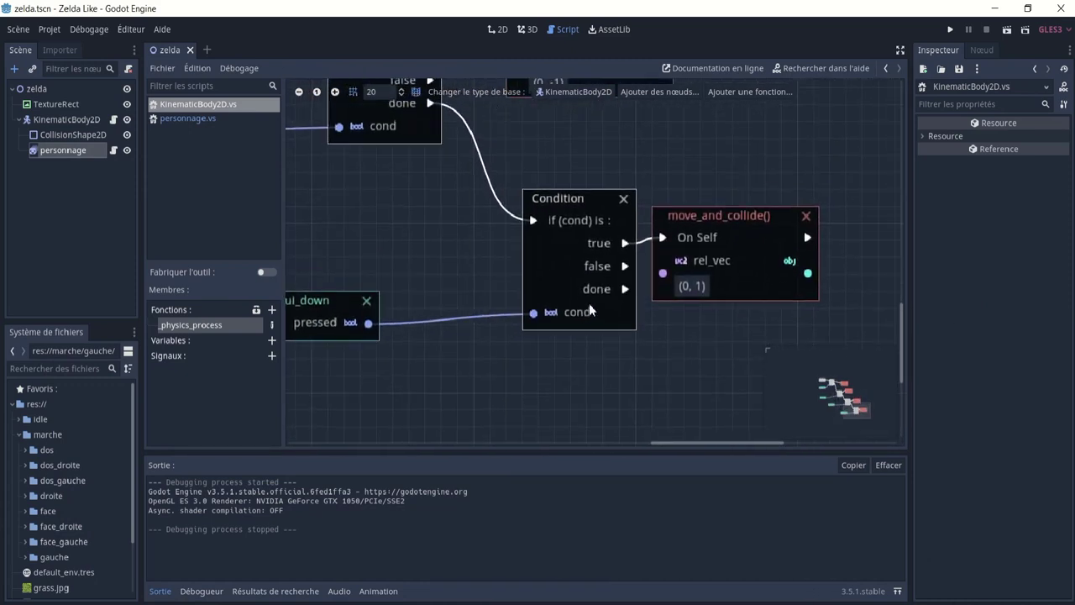
ctrl+scroll(589, 299, down, 2)
- In personnage.vs, box-select and delete the ui_down action, Condition, Définir animation and play() nodes
click(203, 119)
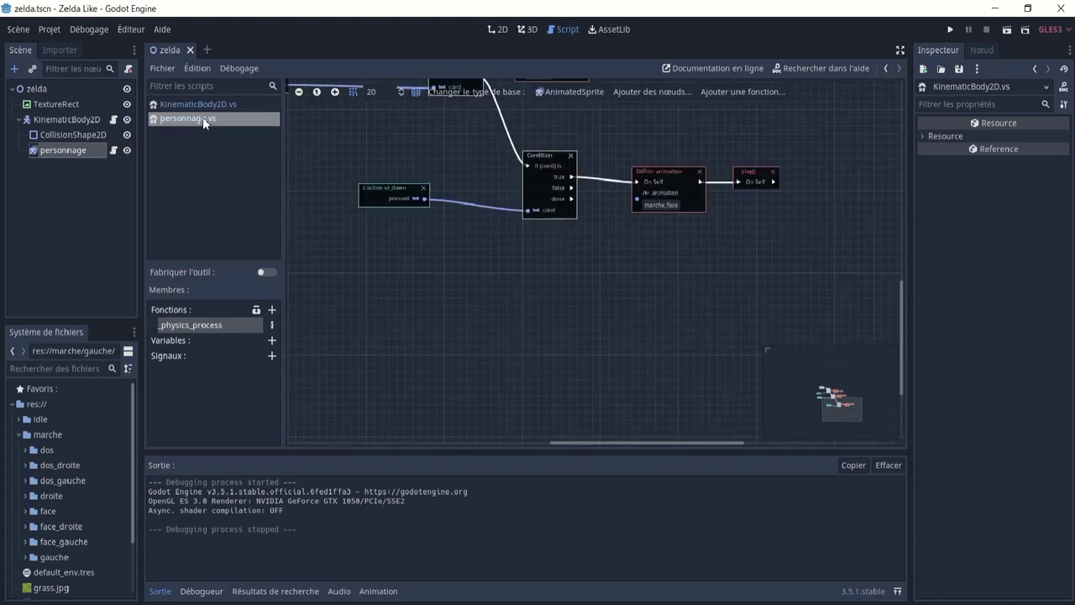
scroll(647, 264, up, 2)
scroll(622, 273, up, 2)
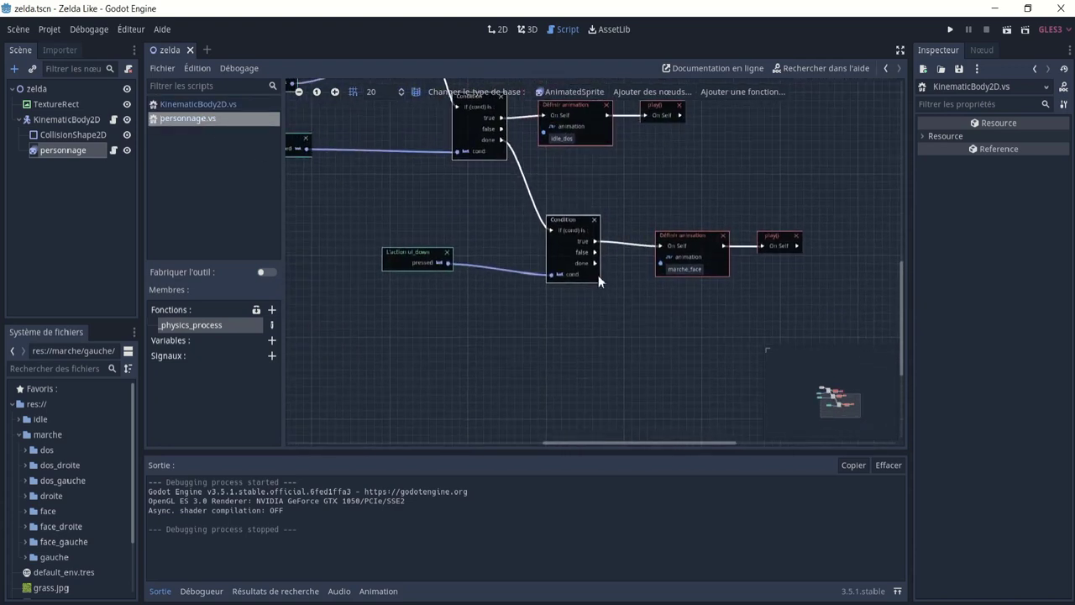
scroll(555, 271, left, 1)
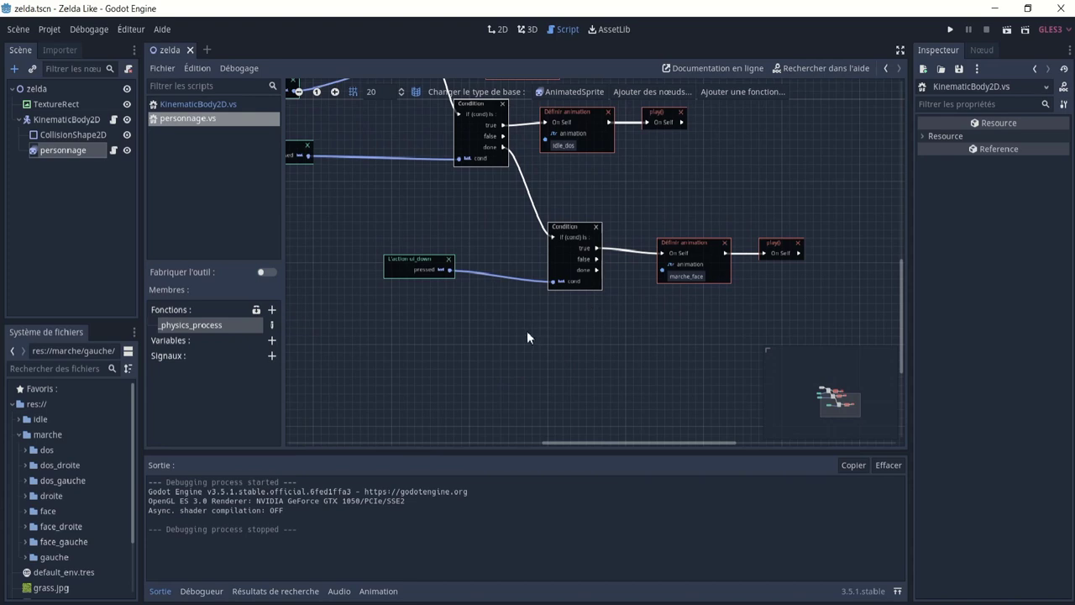
drag(363, 198, 839, 319)
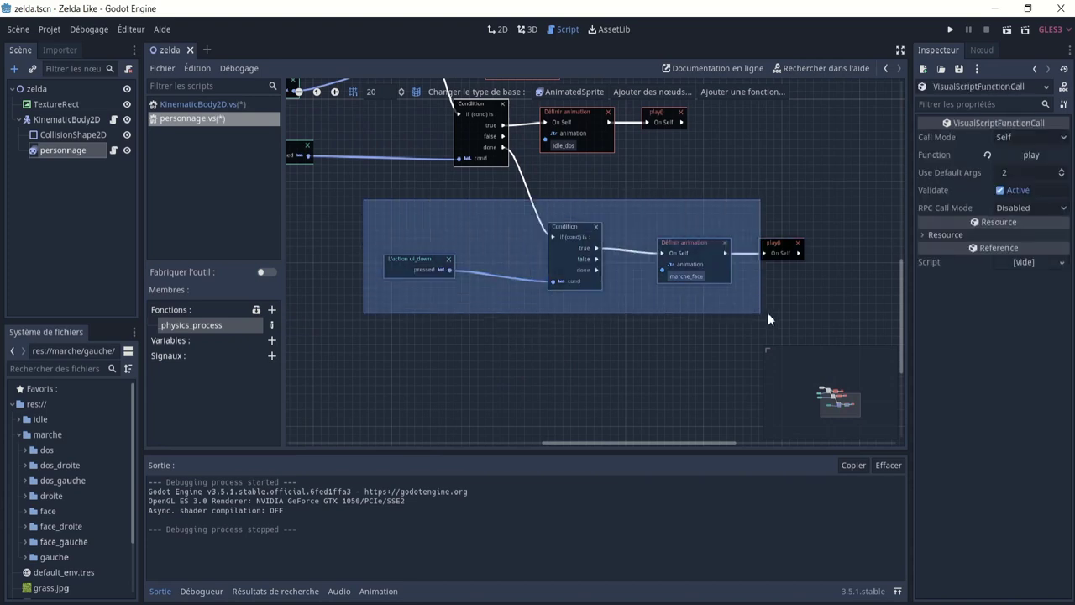
key(Delete)
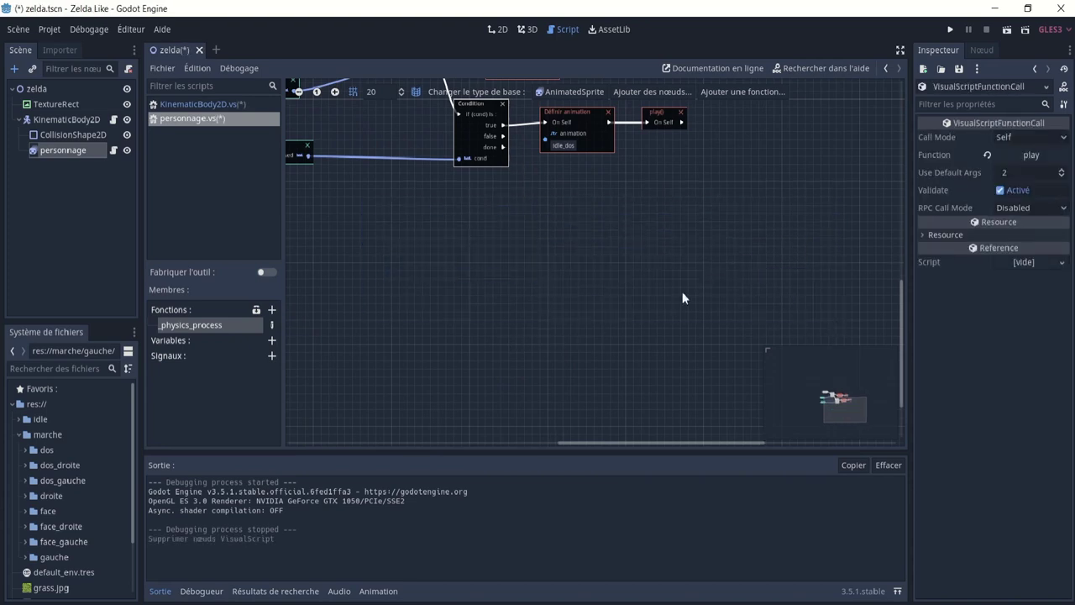
- Add a new Condition node linked to the idle_dos Condition's done output
scroll(682, 292, up, 1)
scroll(672, 293, left, 2)
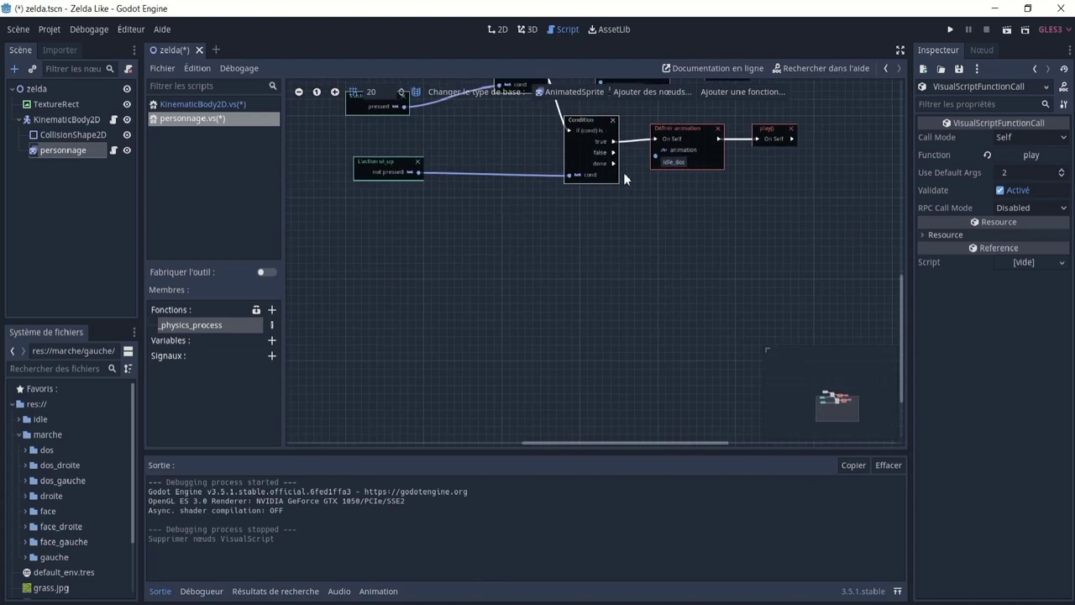
drag(615, 166, 672, 228)
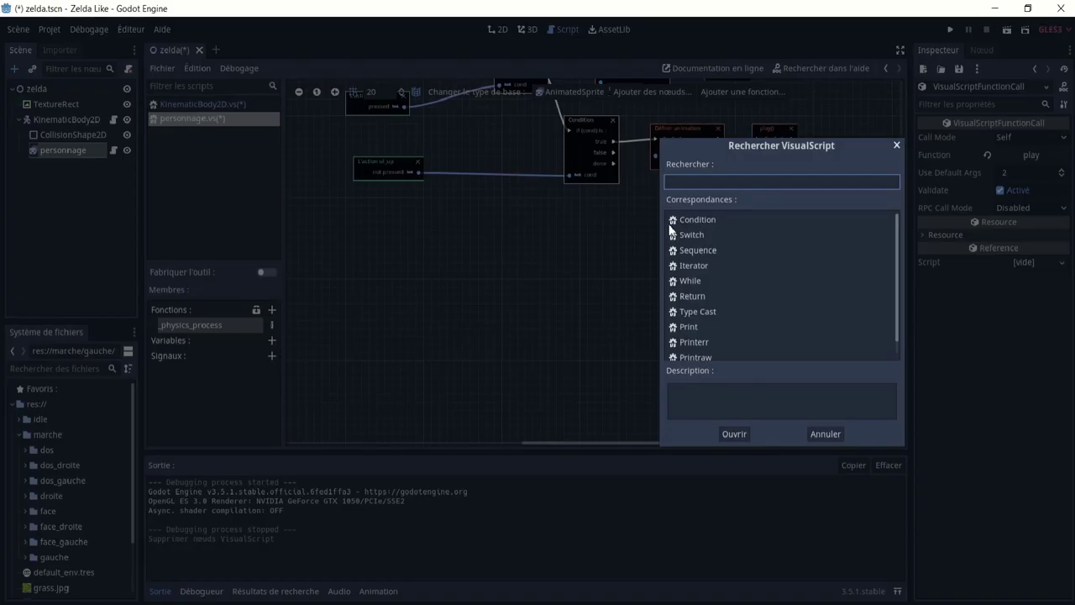
text(con)
double_click(670, 224)
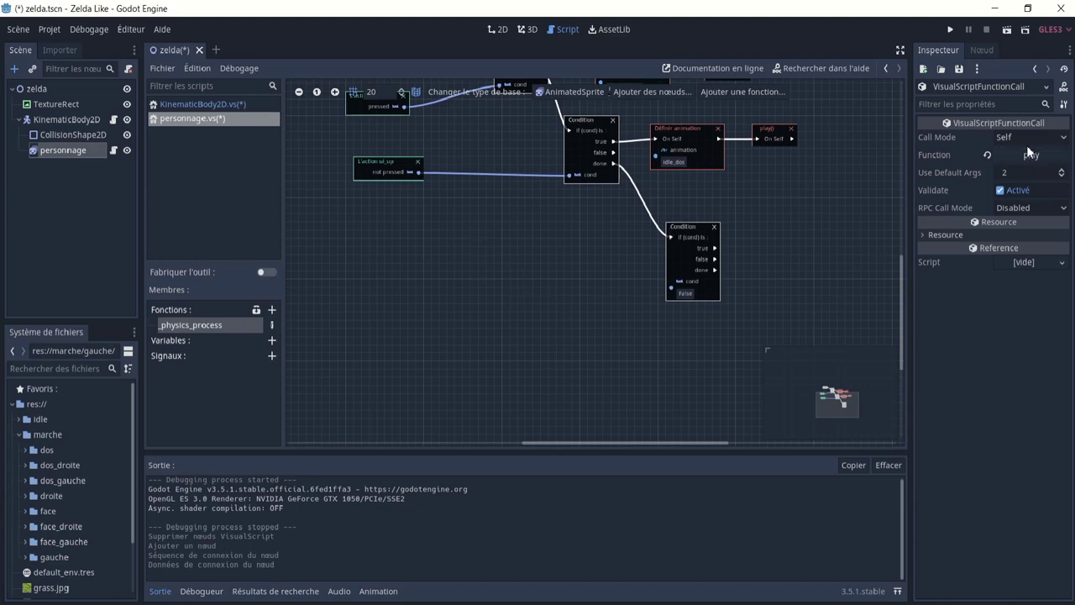
- Paste a copy of the ui_up not-pressed check, wire it to cond, and switch it to ui_right
click(378, 174)
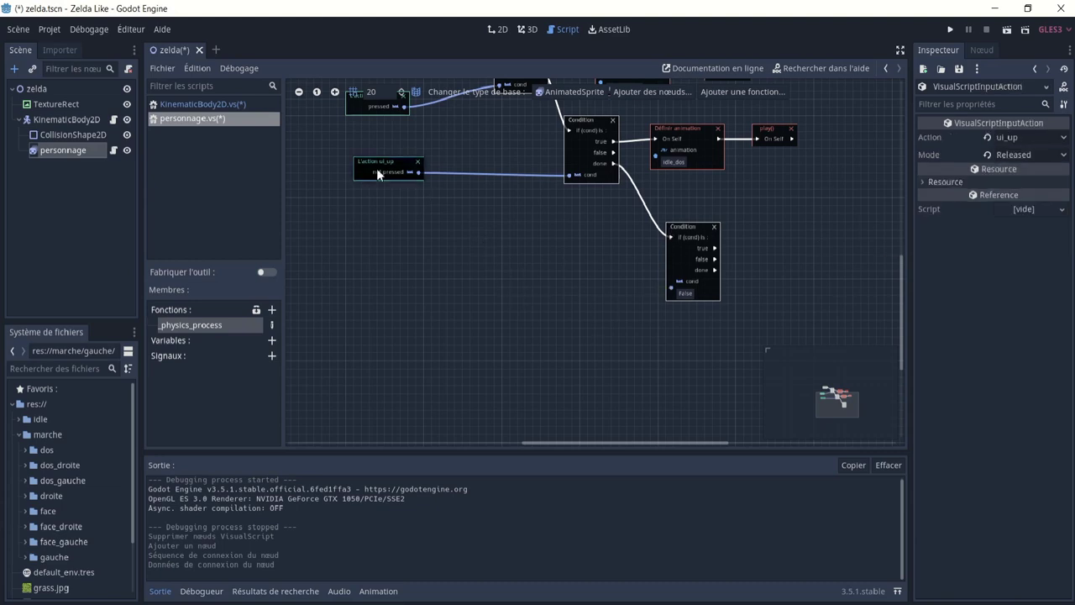
key(ctrl+v)
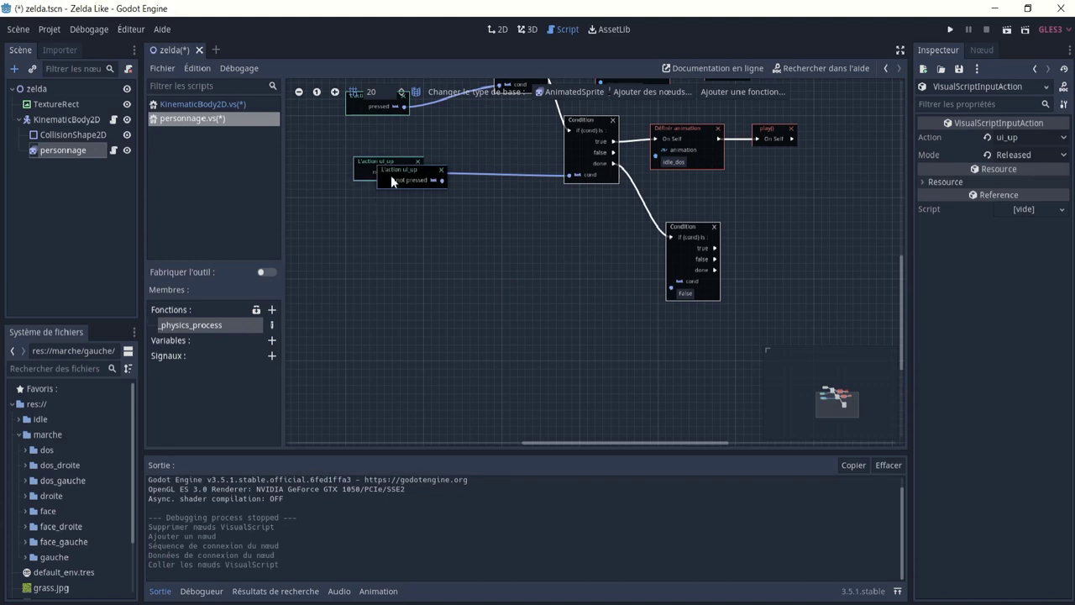
drag(403, 178, 527, 278)
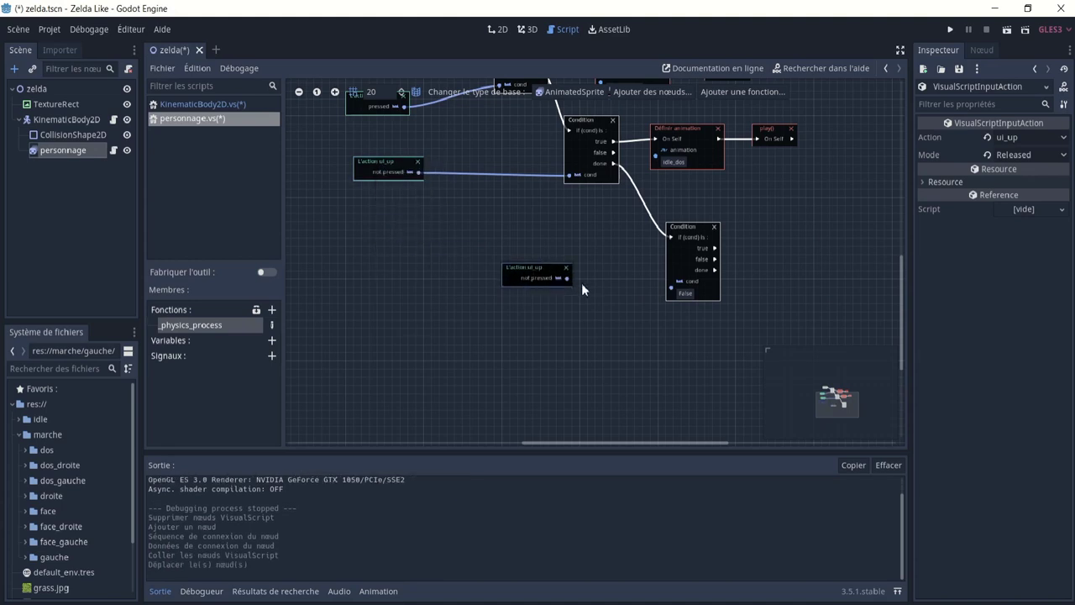
ctrl+scroll(581, 283, up, 6)
drag(666, 290, 848, 295)
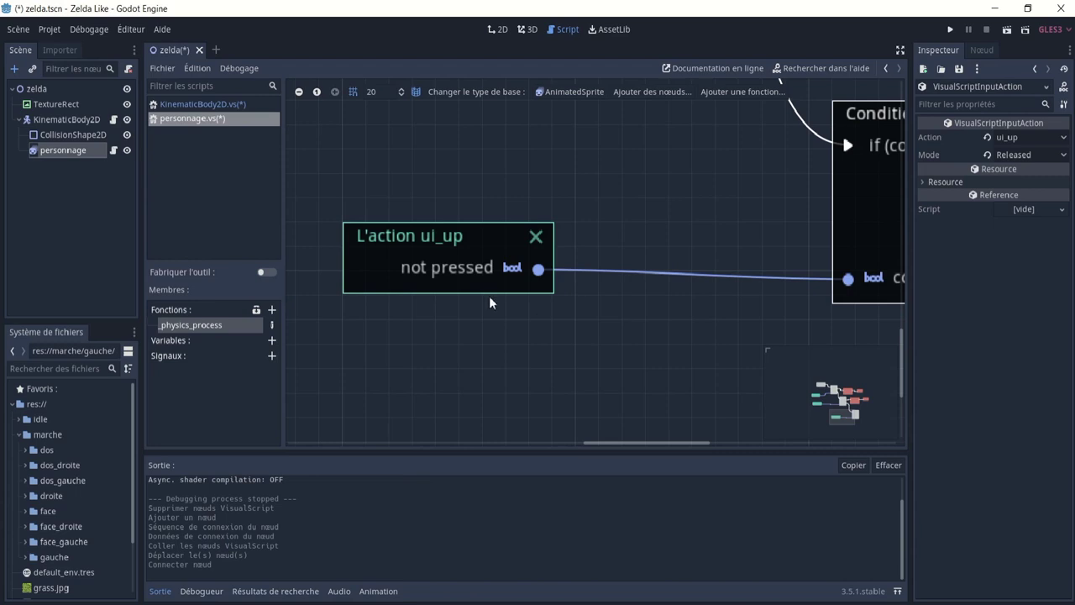
ctrl+scroll(509, 308, down, 2)
click(1022, 137)
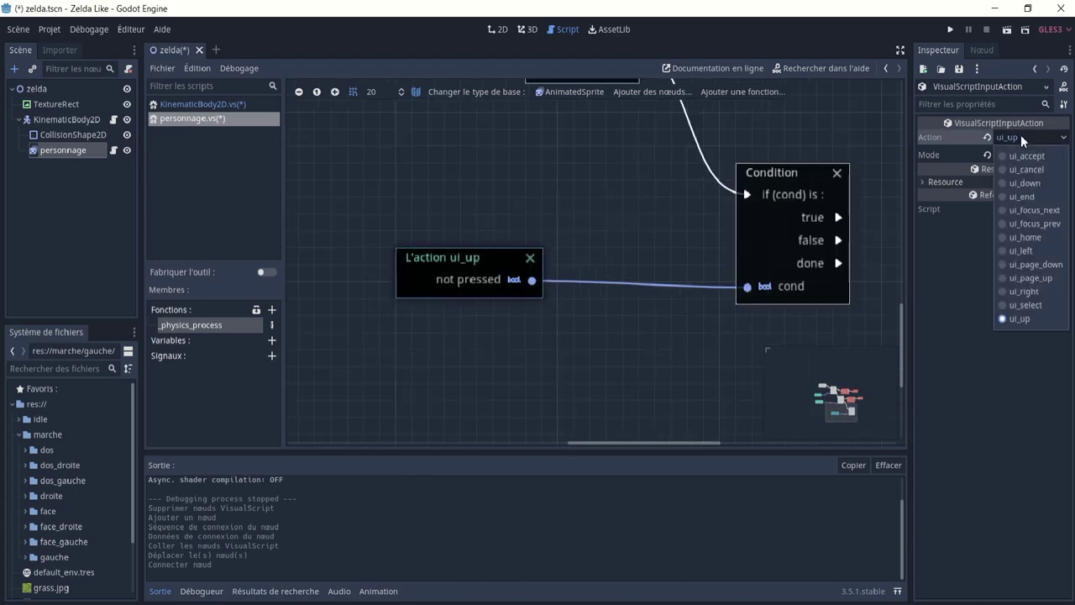
click(1024, 292)
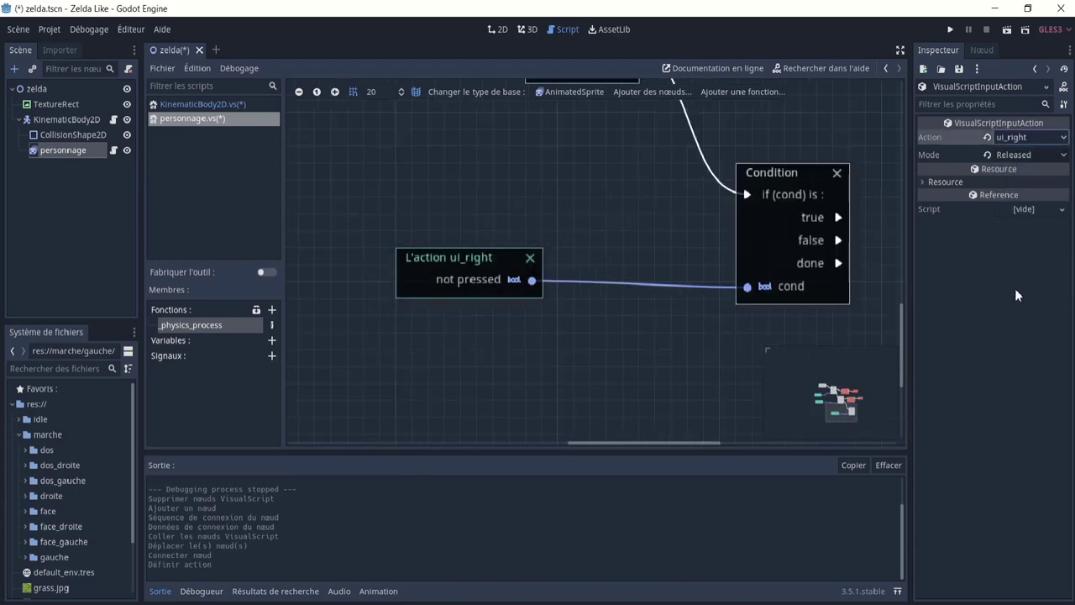
- Paste copies of the idle_dos animation and play nodes and wire them to the Condition's true output
ctrl+scroll(552, 210, down, 4)
scroll(579, 193, up, 3)
scroll(584, 184, right, 2)
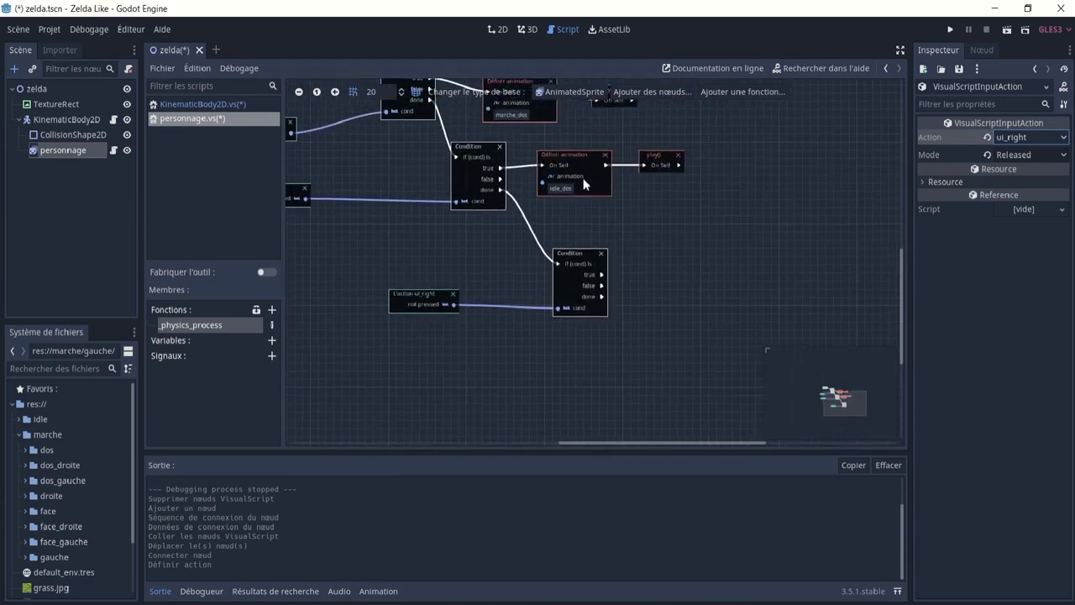
click(661, 160)
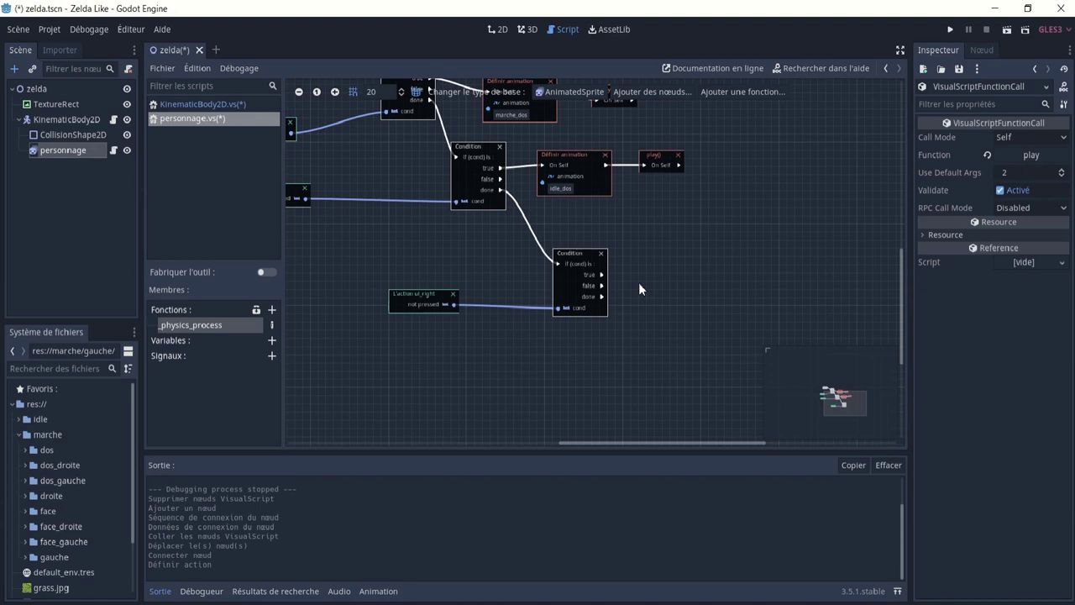
key(ctrl+v)
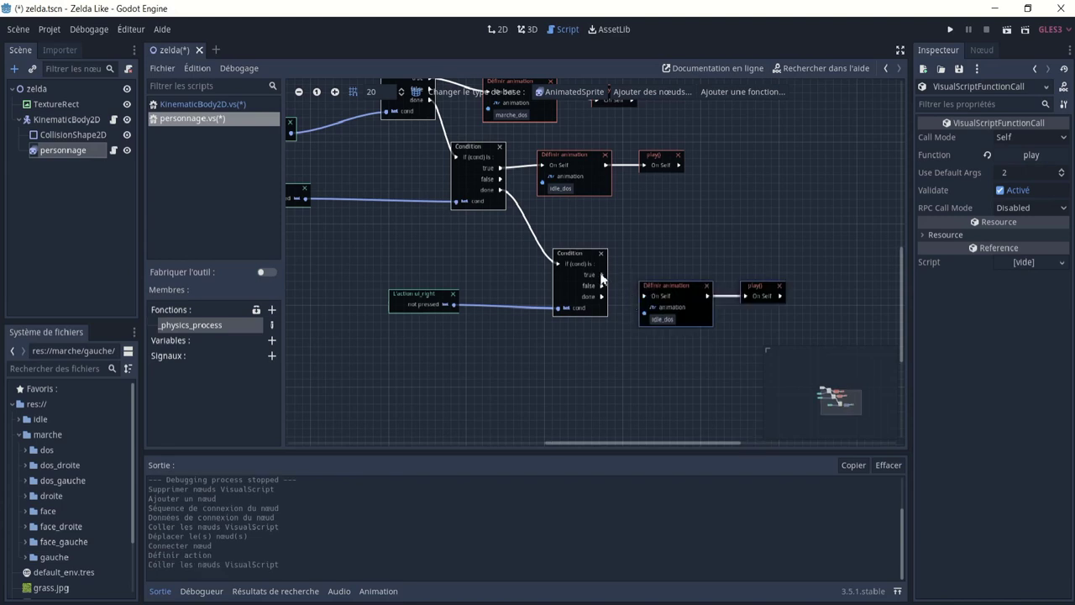
drag(631, 302, 643, 295)
scroll(647, 269, down, 2)
- Change the copied animation to marche_droite, then run the zelda scene from the 2D view
ctrl+scroll(652, 238, up, 4)
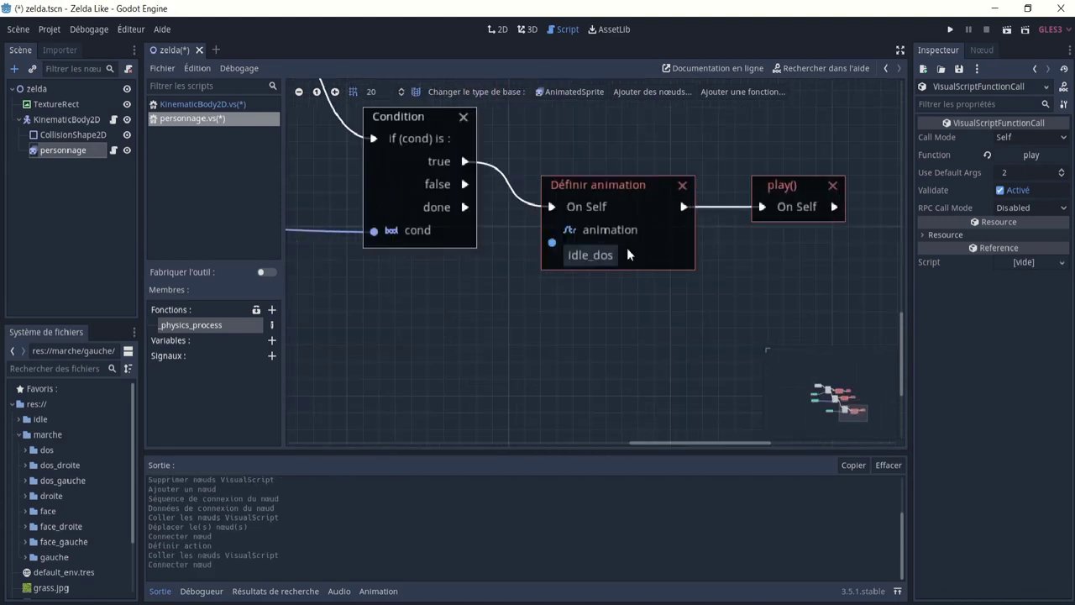
click(591, 254)
text(marche_droite)
click(626, 319)
ctrl+scroll(590, 313, down, 2)
click(589, 274)
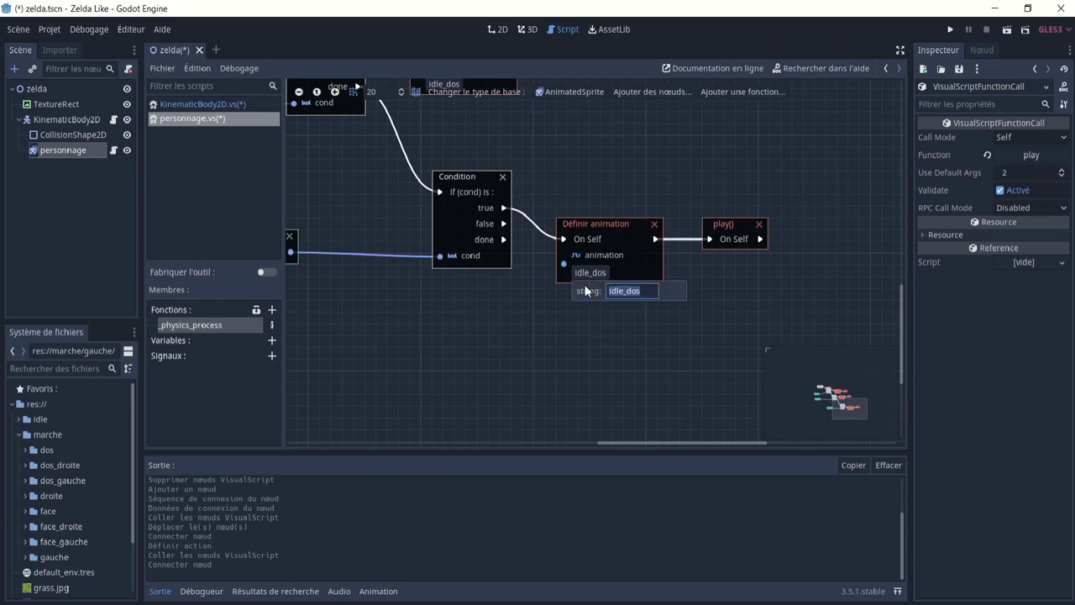
text(marche)
text(_droite)
key(Return)
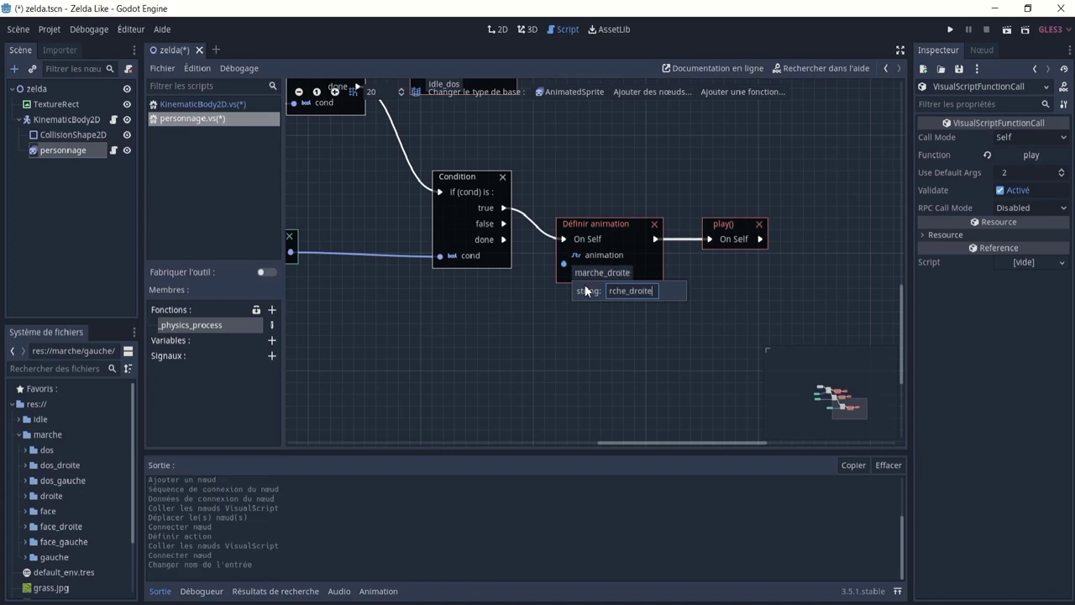
click(501, 31)
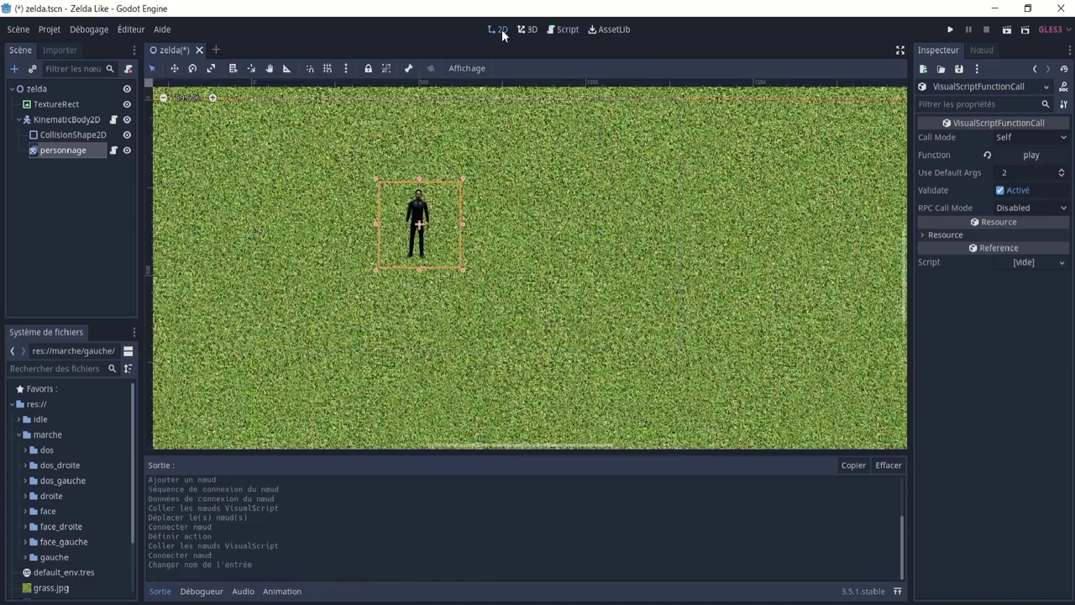
click(1006, 32)
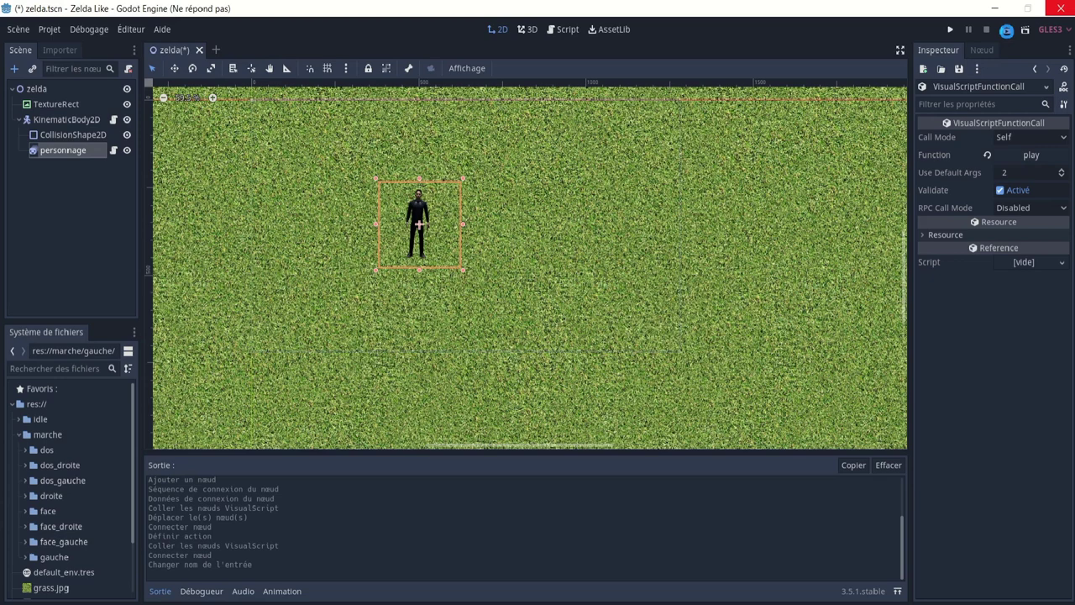
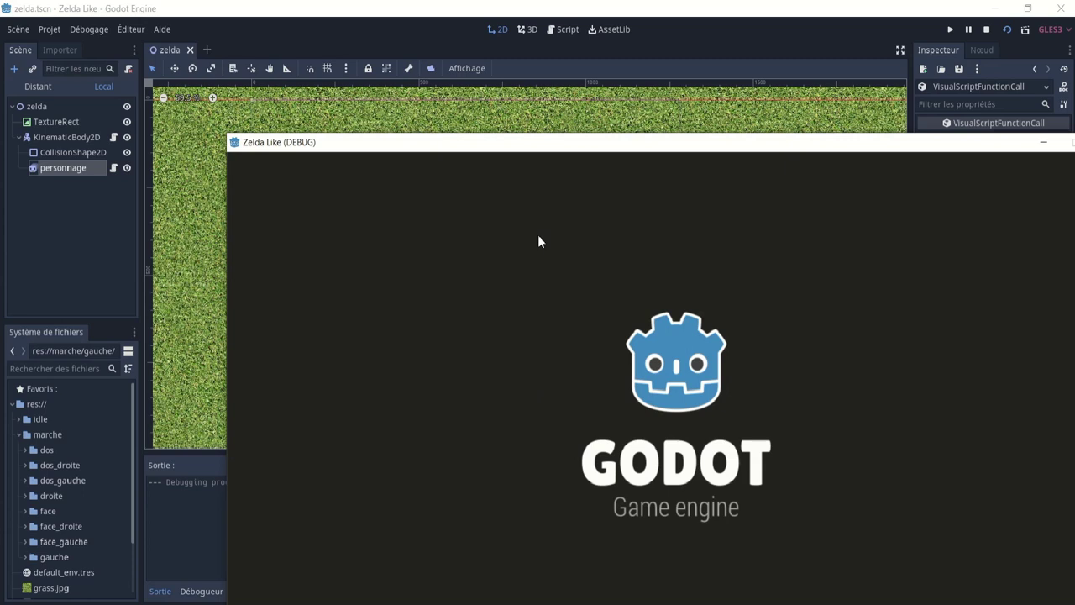
- Walk the character left and right with the arrow keys in the Zelda Like debug window
key(Right)
key(Left)
key(Right)
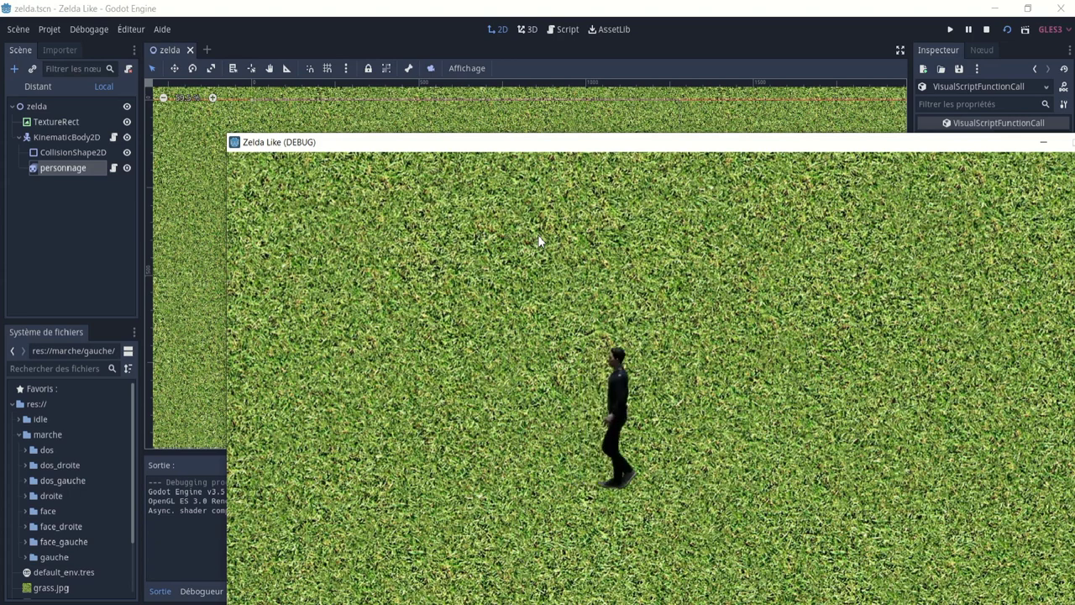
key(Right)
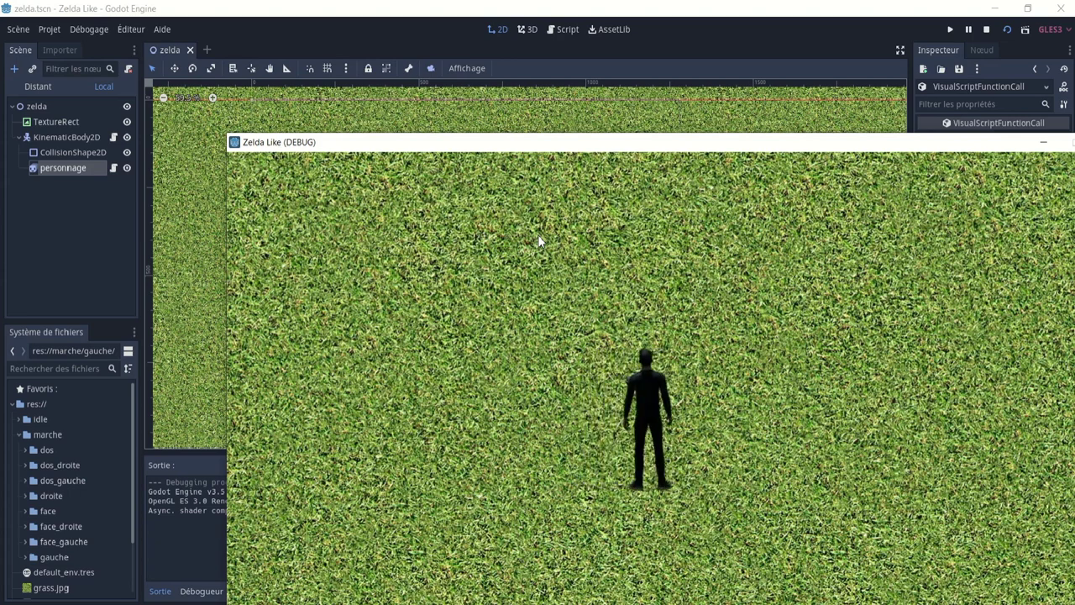
key(Right)
key(Right)
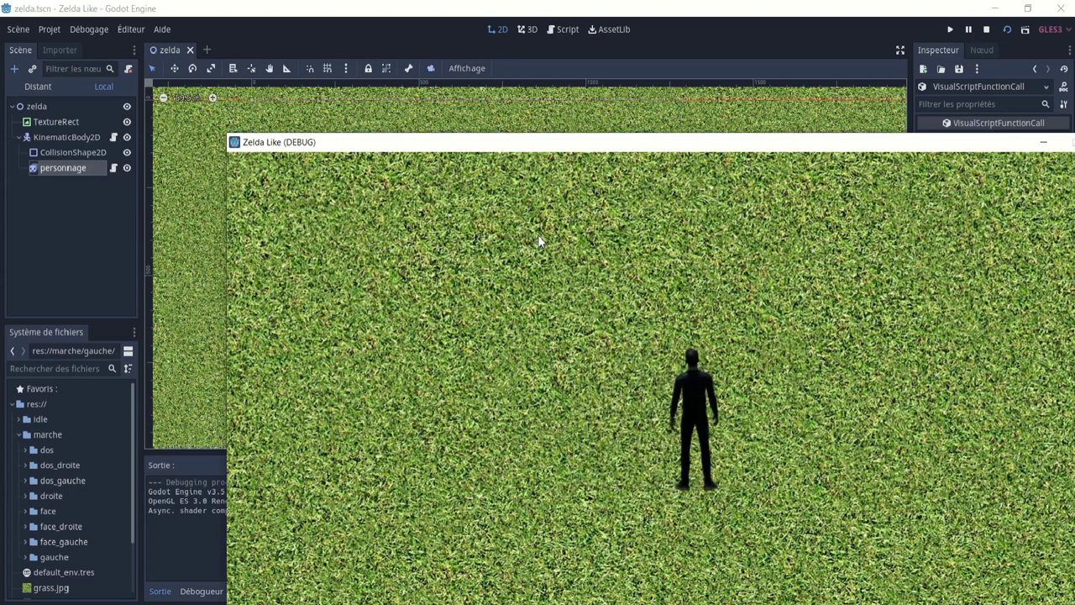
key(Right)
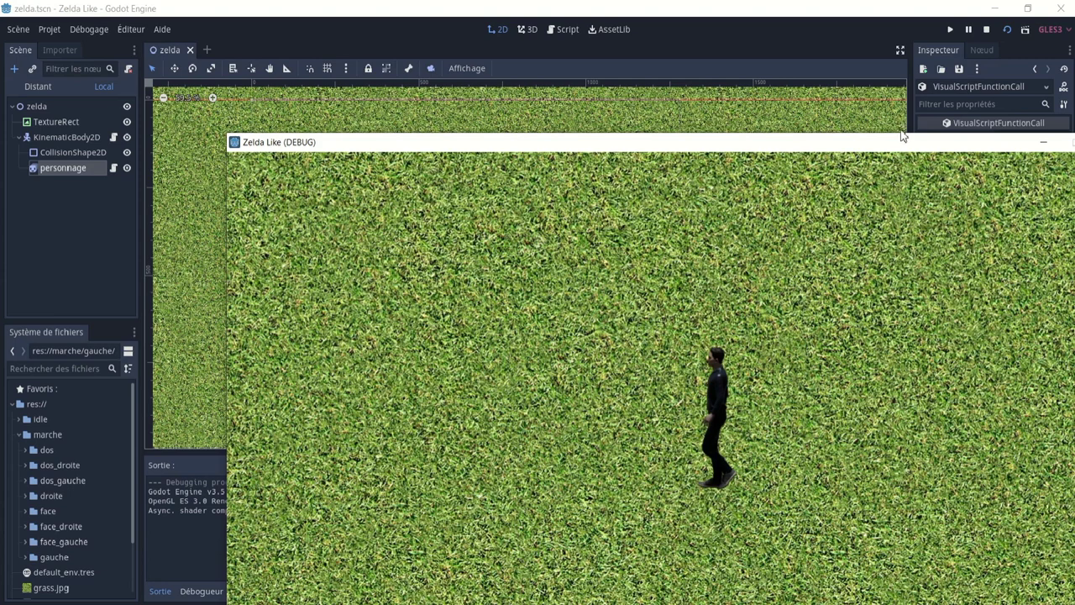
drag(903, 137, 810, 130)
- Close the game and check that the personnage node's animation is idle_face
click(1015, 135)
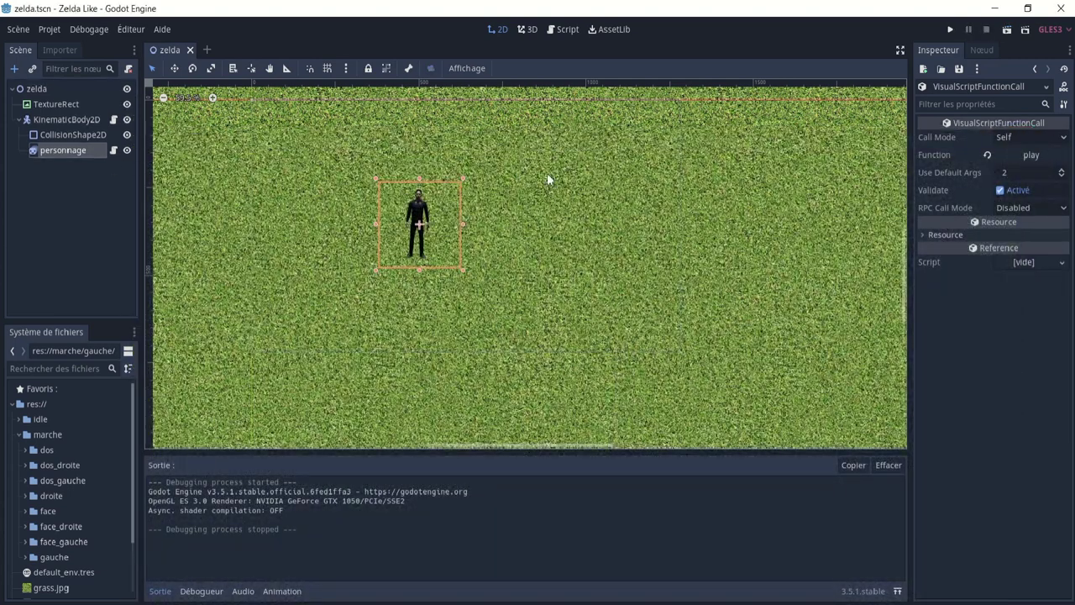
click(87, 150)
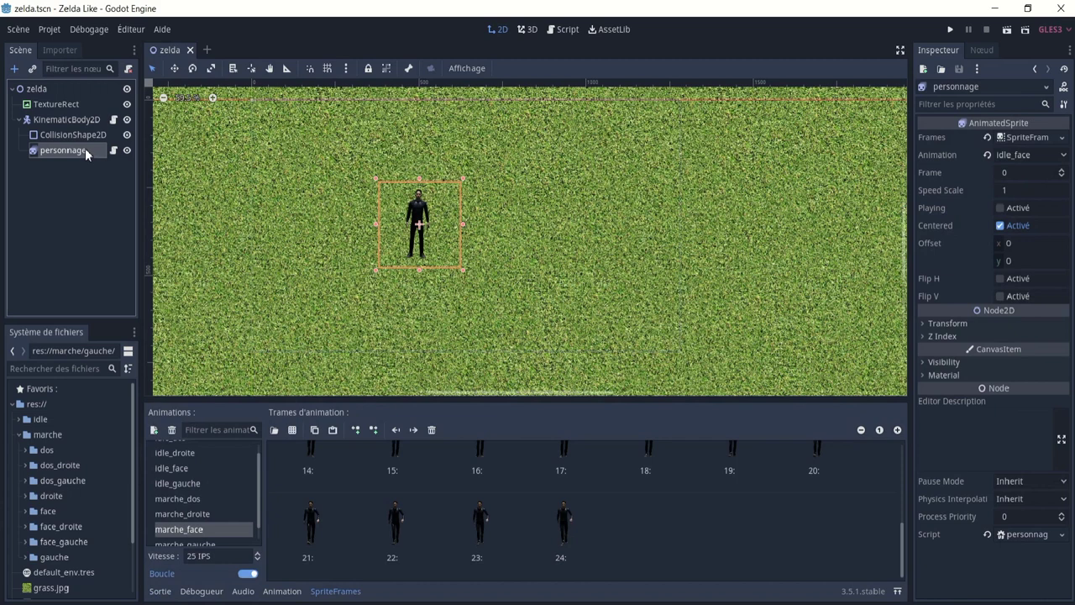
click(1032, 156)
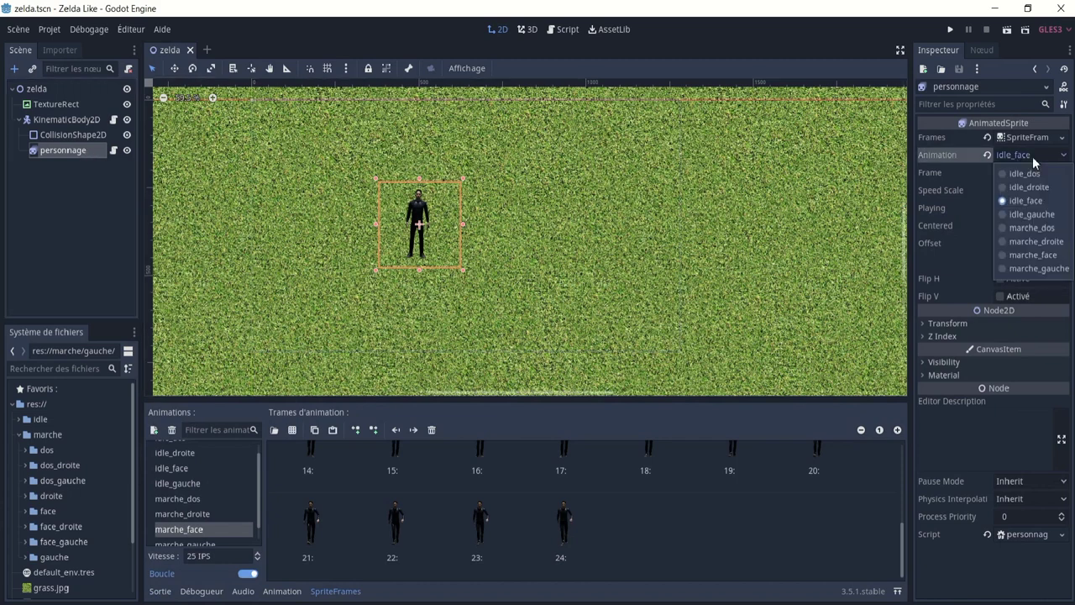
click(1032, 156)
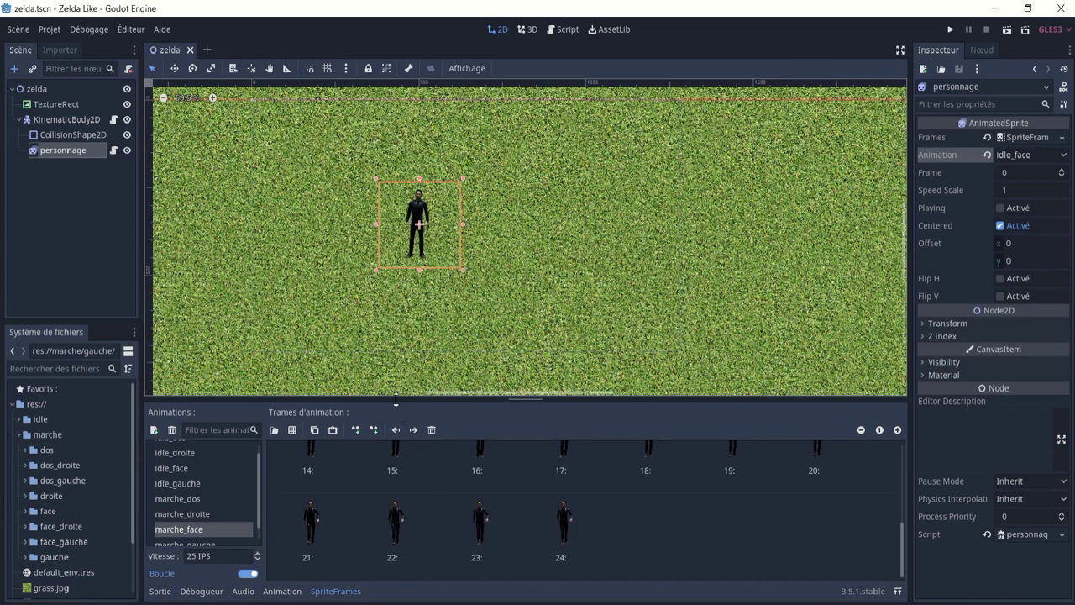
- Open the personnage.vs visual script in the Script editor
scroll(187, 525, down, 1)
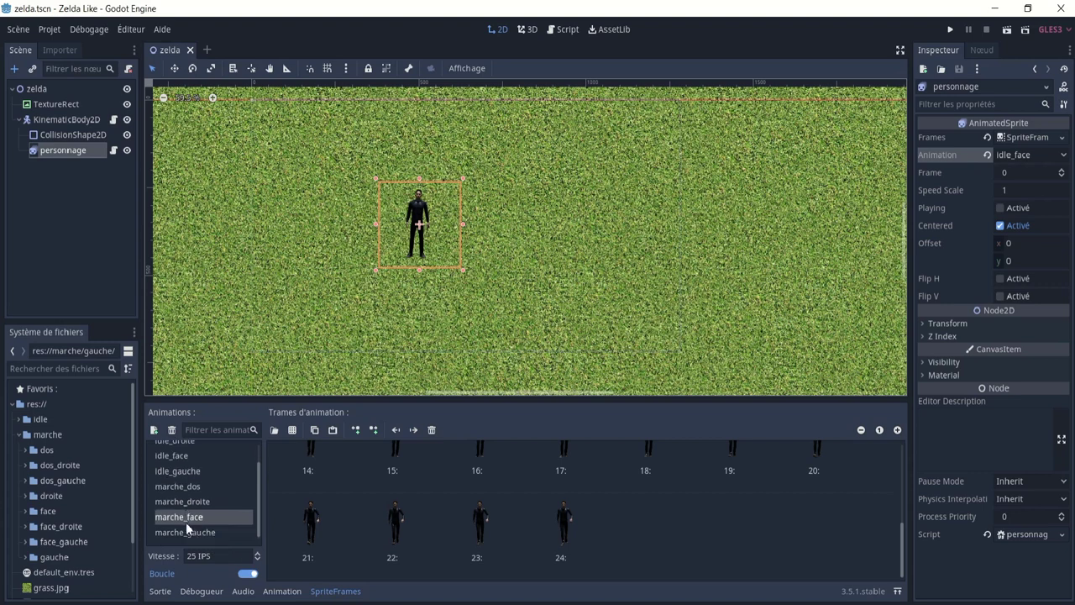
scroll(210, 511, up, 2)
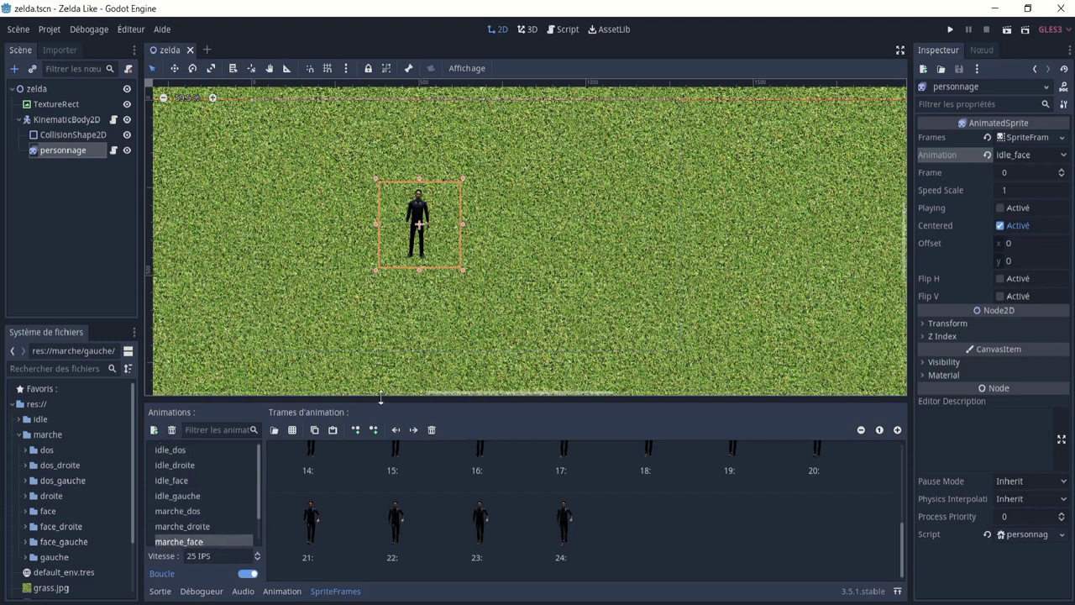
click(114, 150)
scroll(531, 332, up, 2)
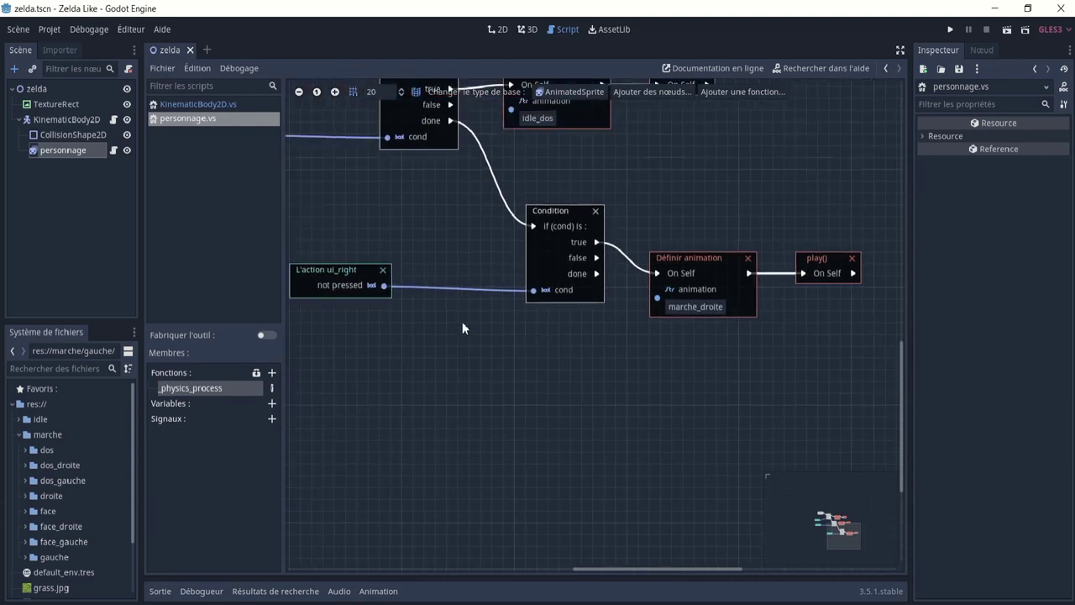
- Box-select and delete the ui_right Condition, marche_droite Définir animation and play() nodes
scroll(463, 324, left, 3)
scroll(514, 273, up, 2)
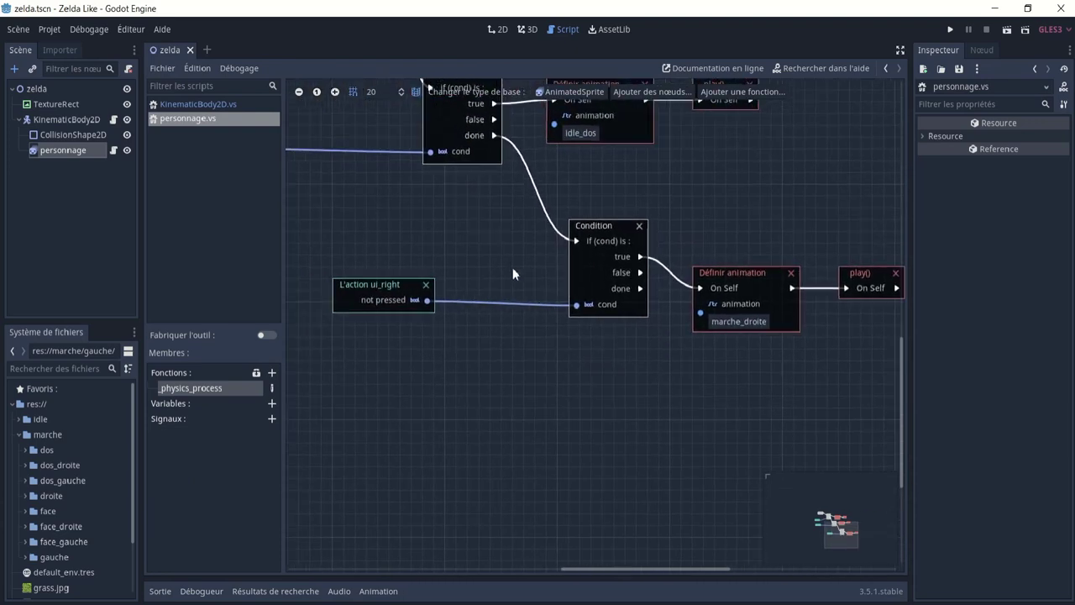
scroll(529, 290, left, 1)
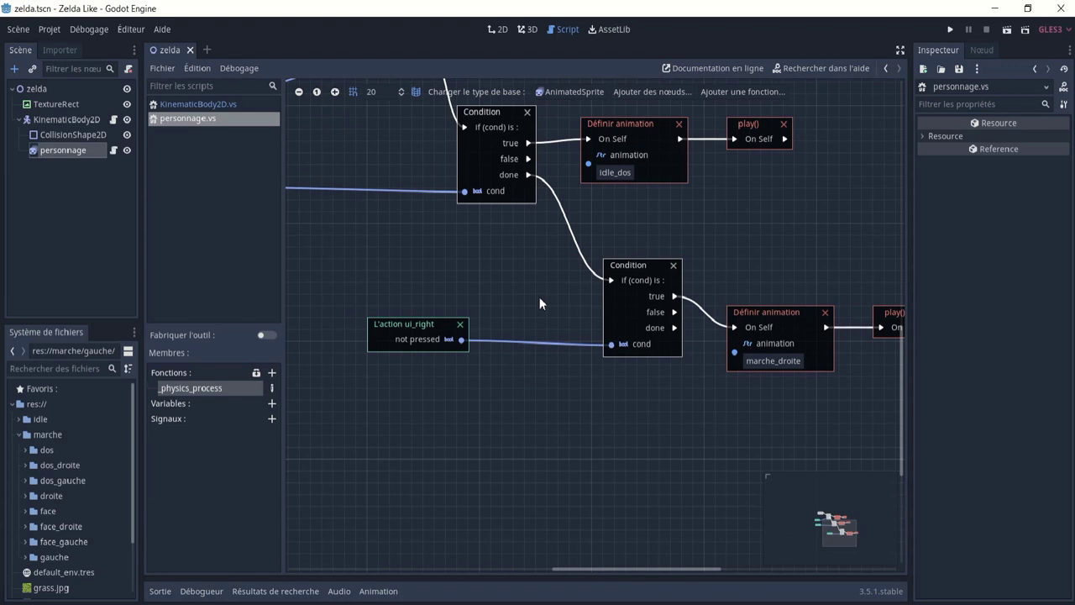
scroll(632, 282, right, 2)
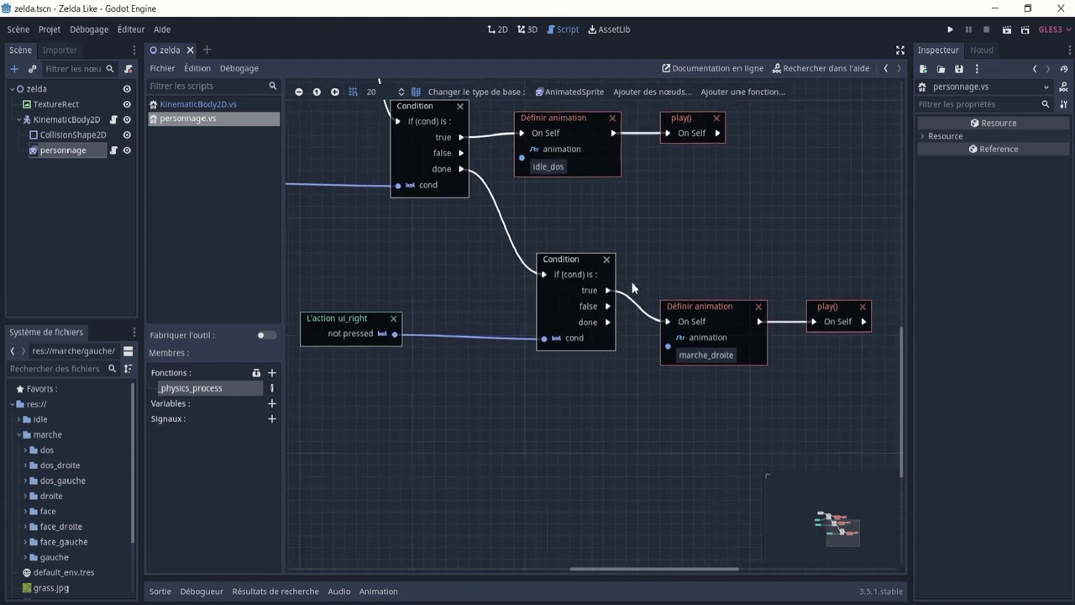
scroll(637, 263, down, 1)
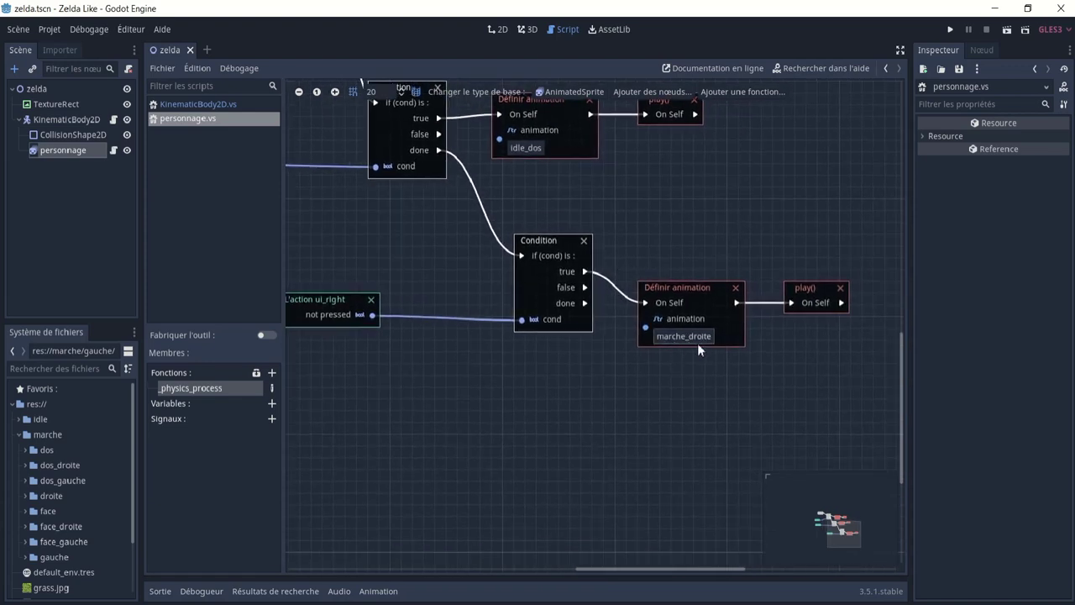
scroll(564, 359, left, 2)
scroll(530, 344, up, 1)
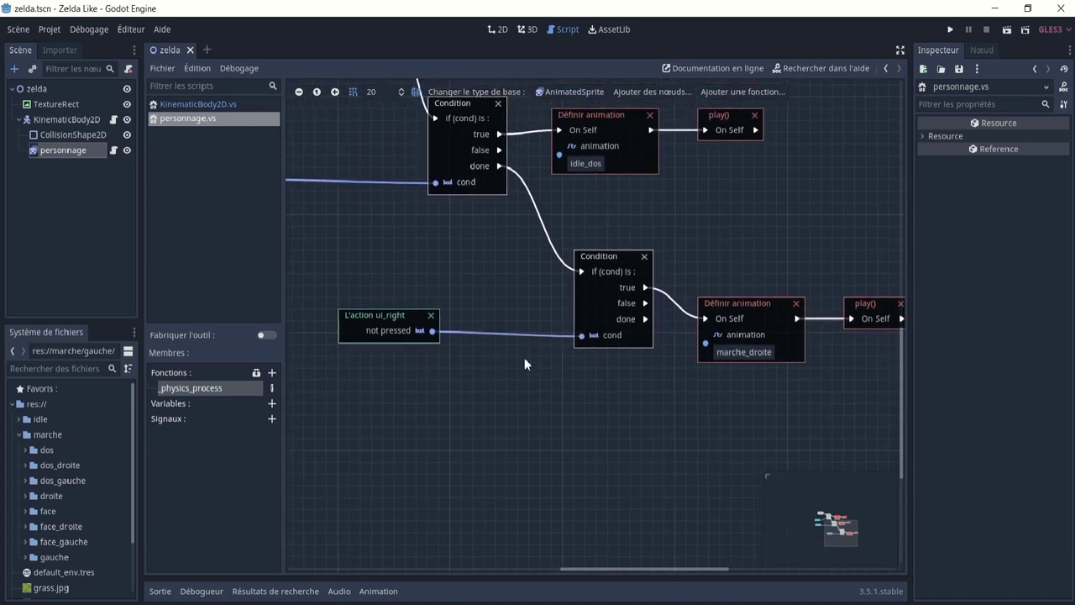
drag(309, 220, 858, 393)
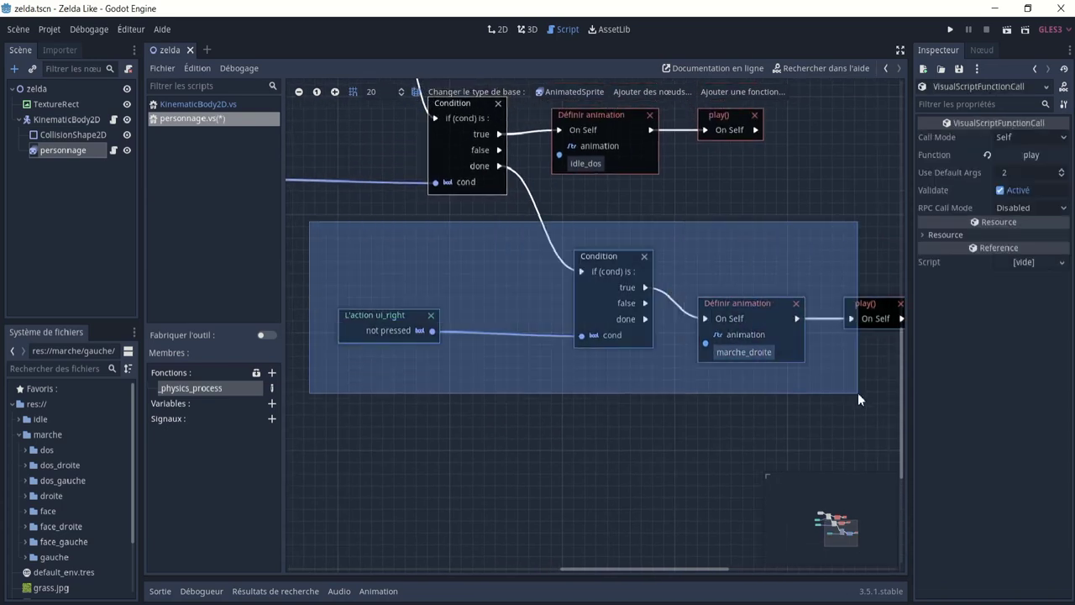
ctrl+scroll(496, 255, down, 5)
ctrl+scroll(462, 284, up, 1)
ctrl+scroll(413, 187, up, 2)
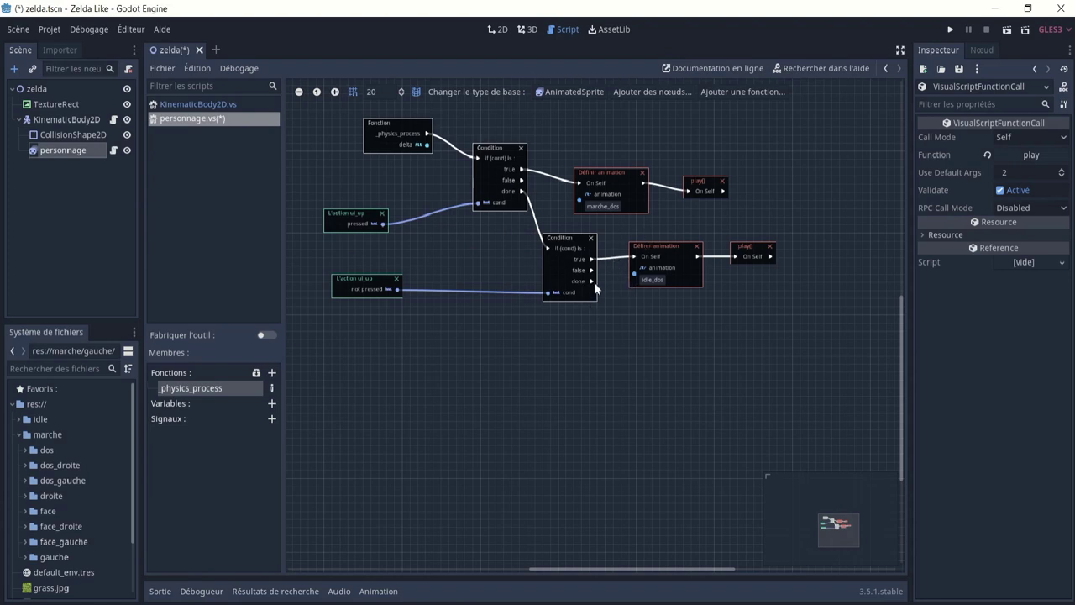
- Add a new Condition node off the idle_dos Condition's done output
drag(593, 282, 638, 319)
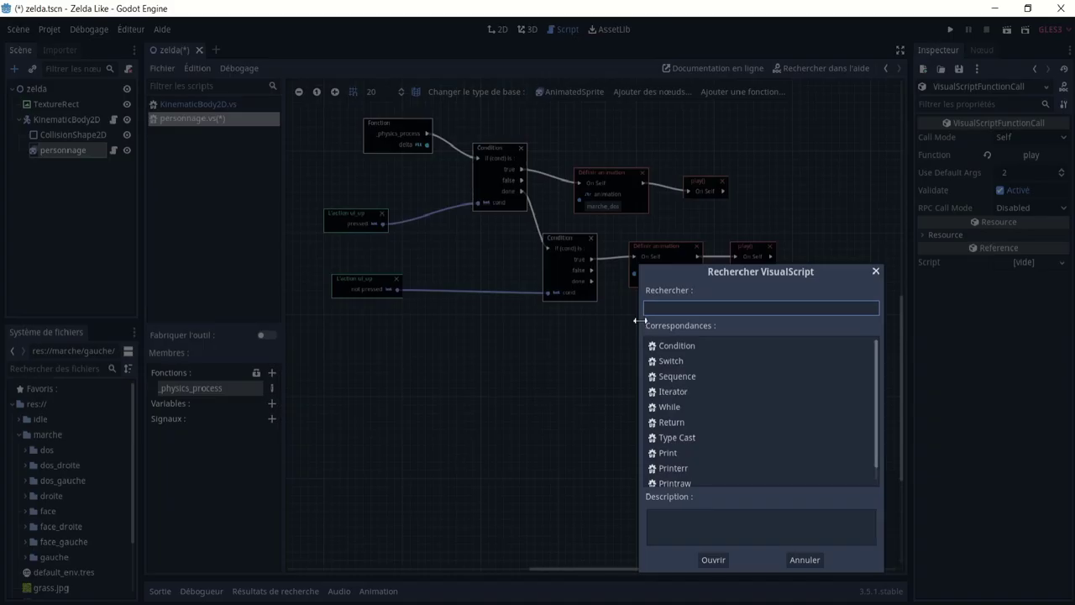
text(con)
key(Return)
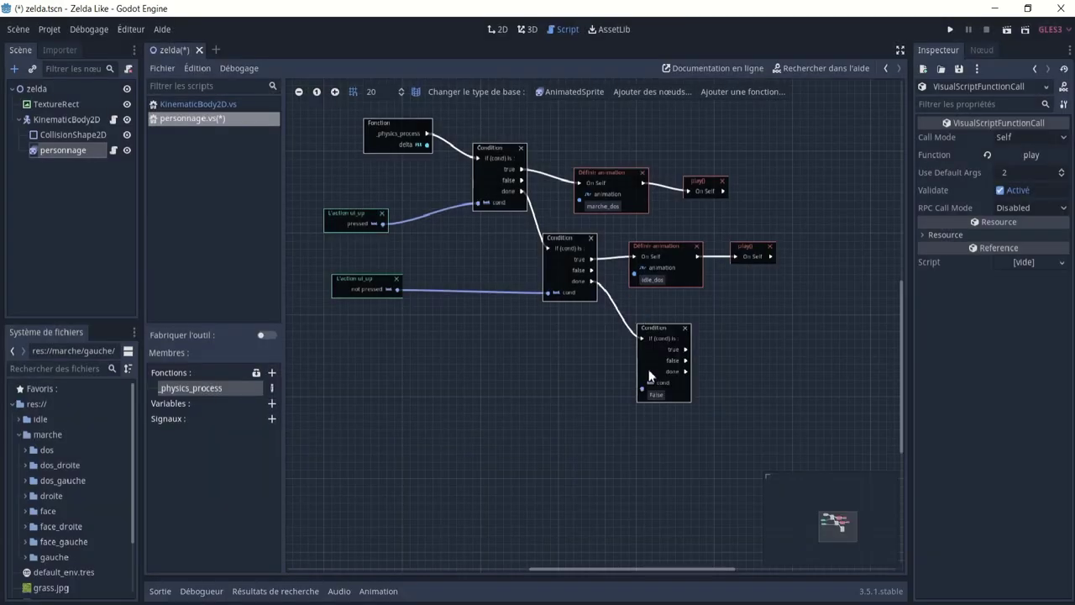
ctrl+scroll(646, 385, up, 1)
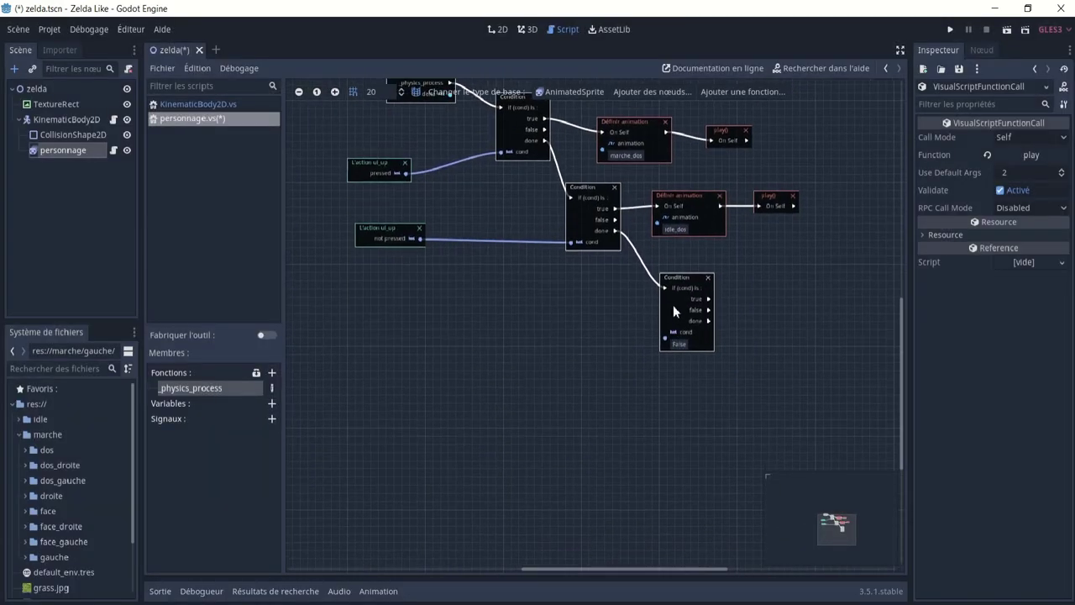
ctrl+scroll(673, 305, up, 1)
ctrl+scroll(531, 259, down, 2)
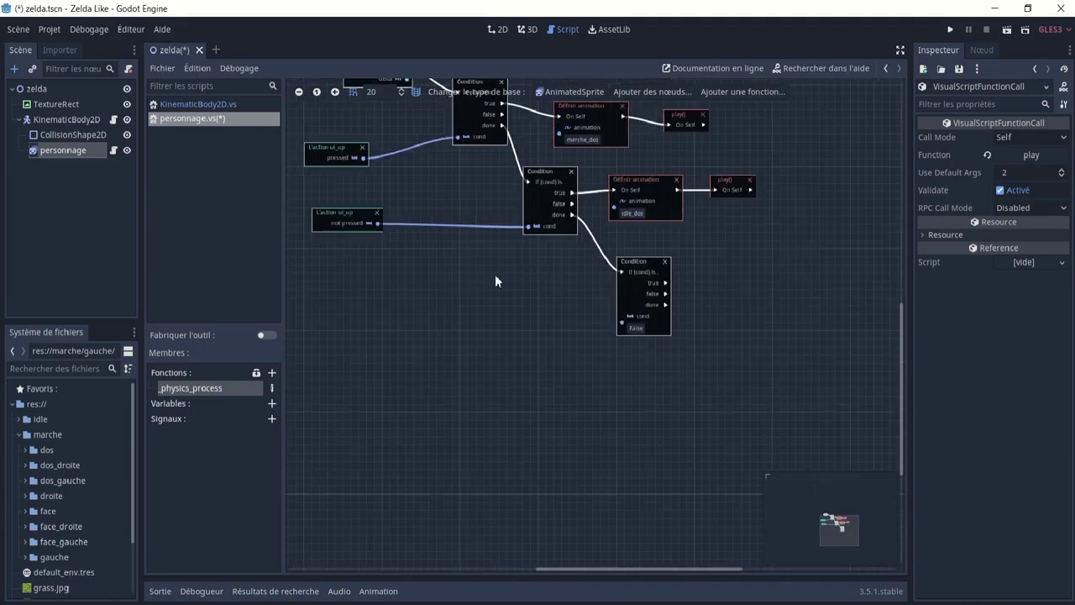
- Add an Action node set to ui_right, with its pressed output wired to the new Condition
right_click(449, 290)
text(ac)
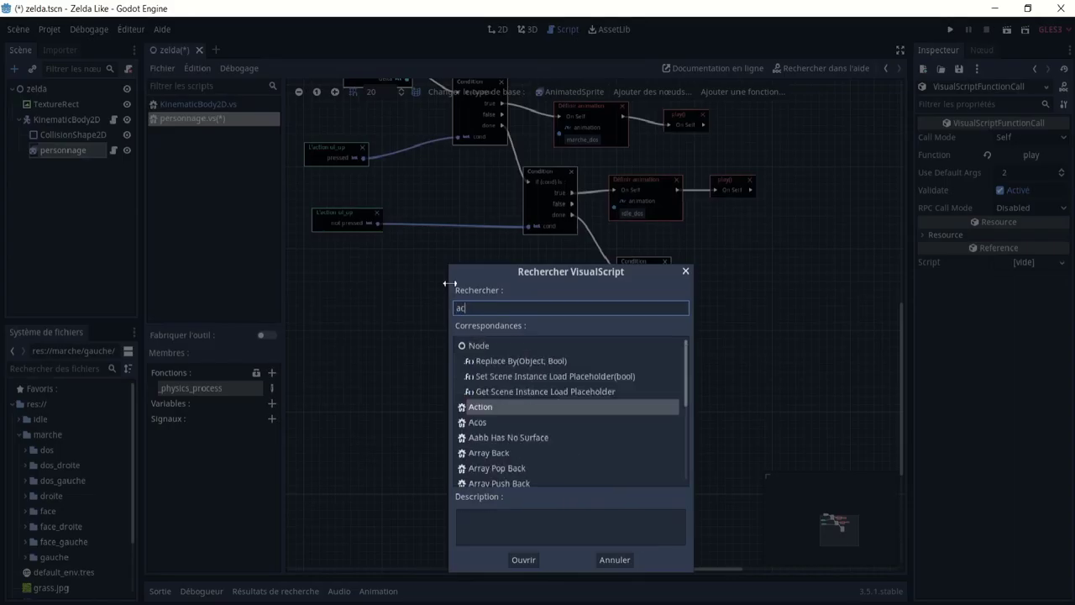
text(tion)
key(Return)
ctrl+scroll(569, 375, up, 2)
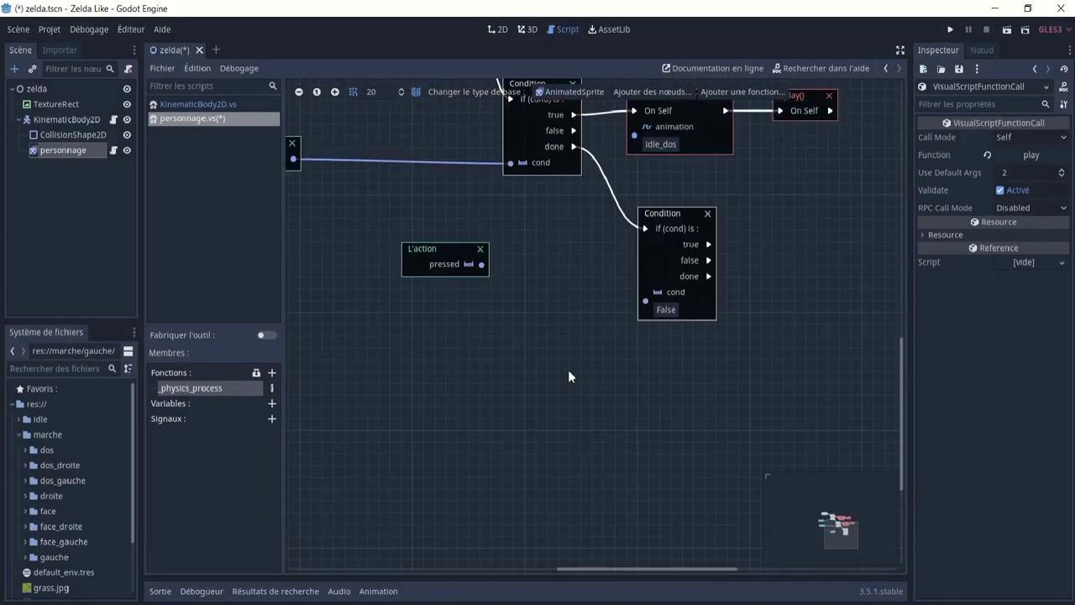
drag(483, 265, 639, 297)
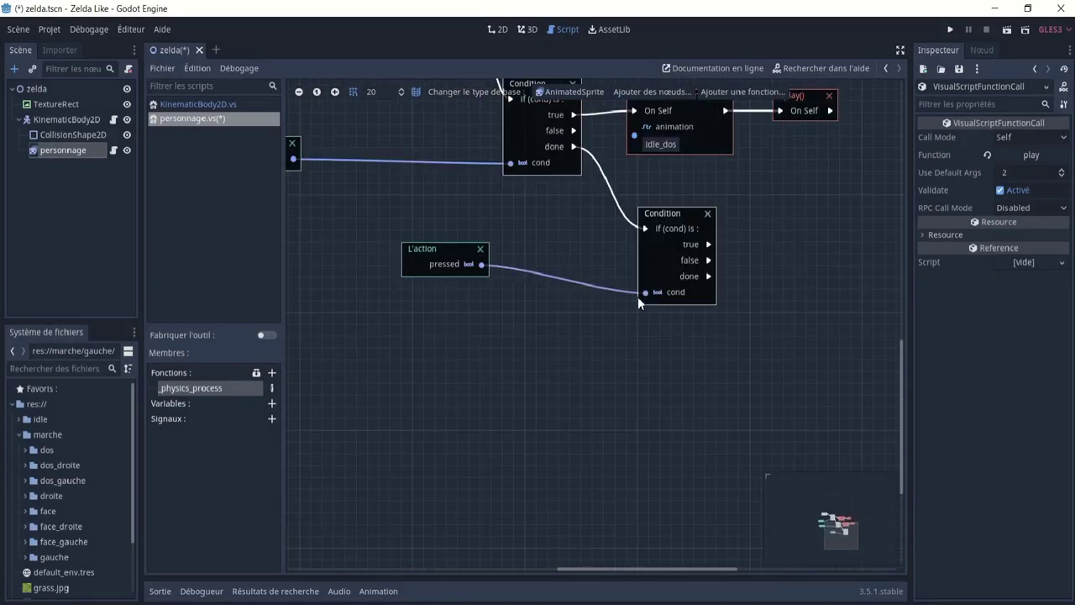
middle_drag(704, 305, 608, 340)
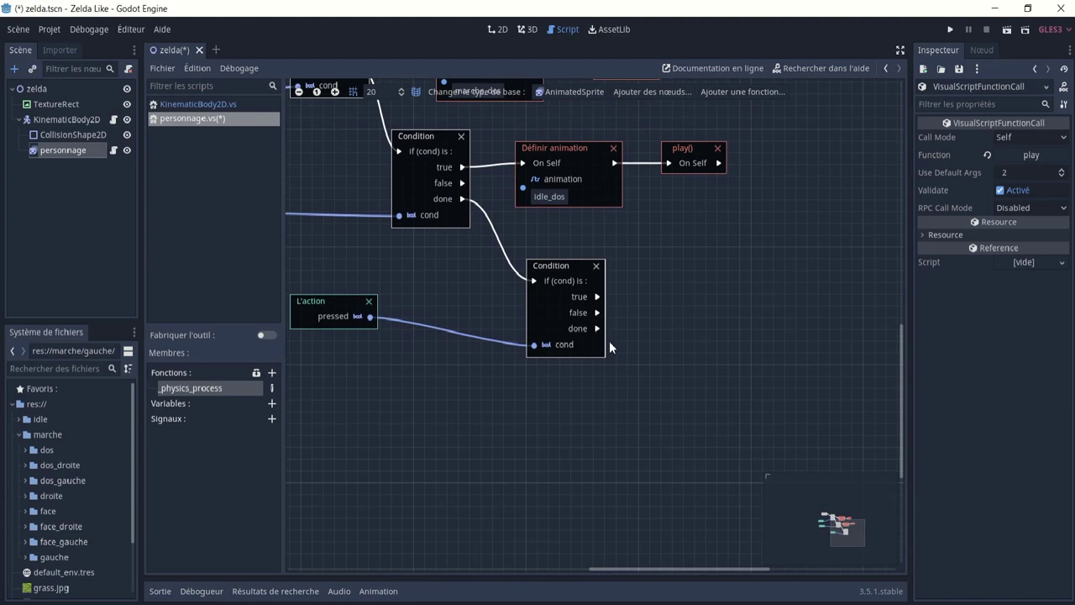
middle_drag(531, 337, 551, 346)
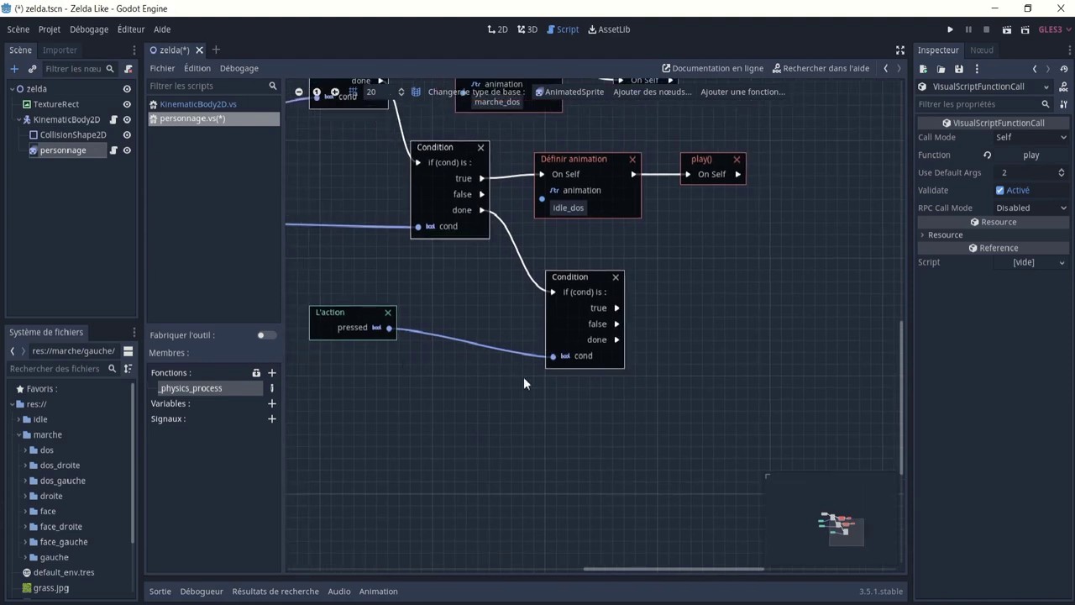
click(359, 321)
click(1023, 143)
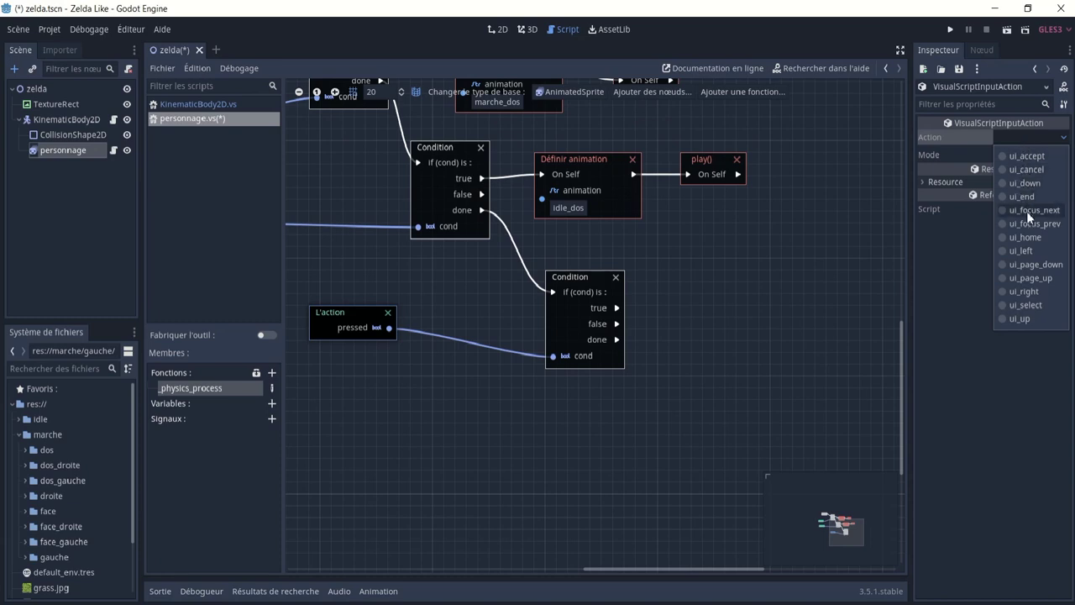
click(1026, 291)
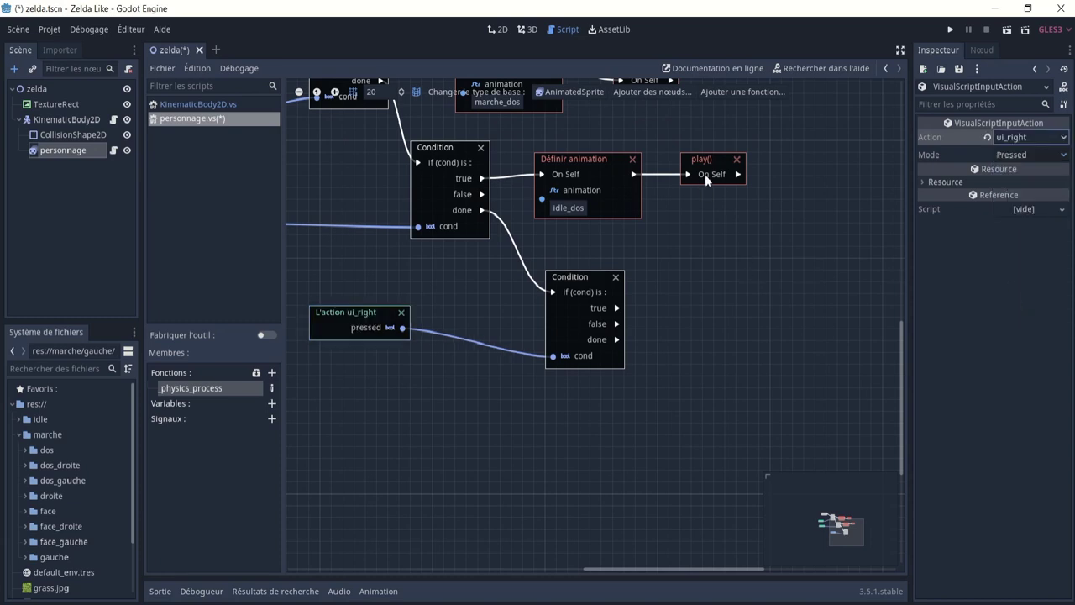
- Add a Définir Animation node linked to the new Condition's true output
right_click(702, 293)
text(ani)
click(702, 376)
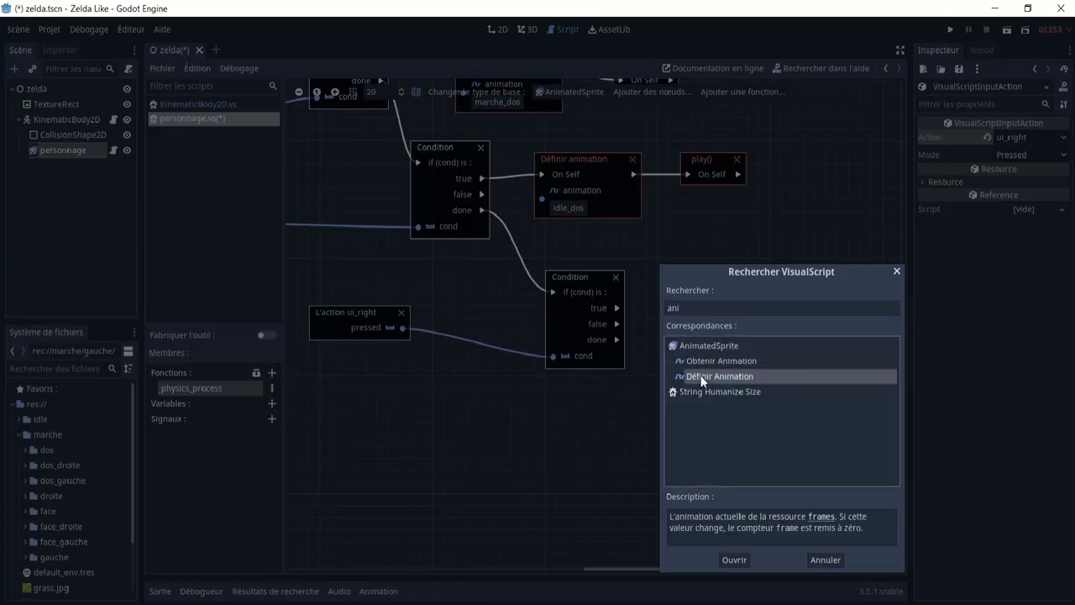
click(727, 559)
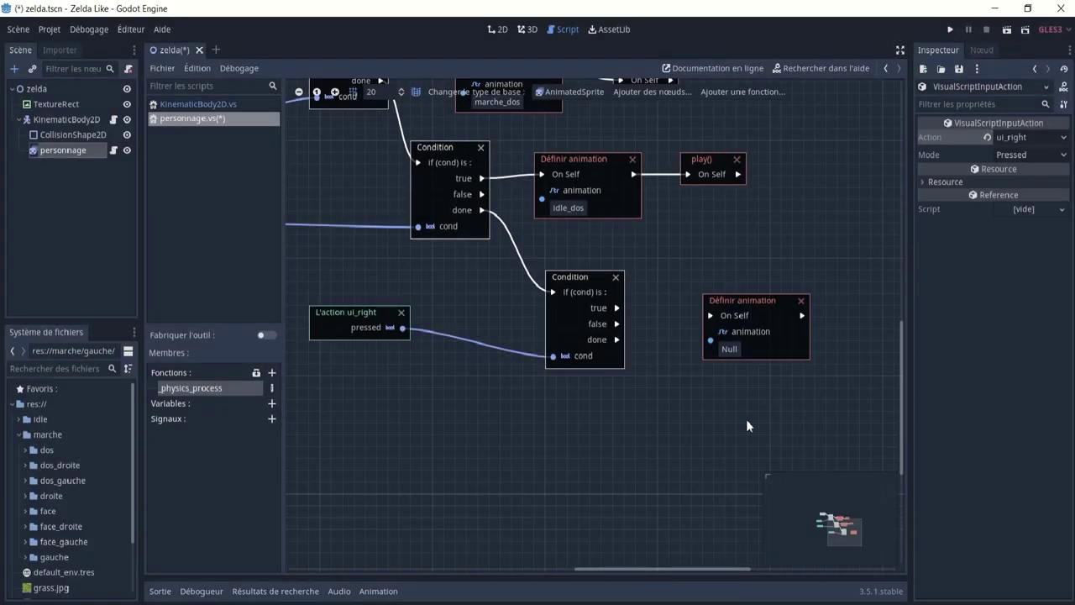
drag(619, 308, 710, 315)
- Set the node's animation name to marche_droite and return to the 2D scene view
click(727, 349)
key(BackSpace)
text(marche)
key(BackSpace)
key(BackSpace)
text(he_droite)
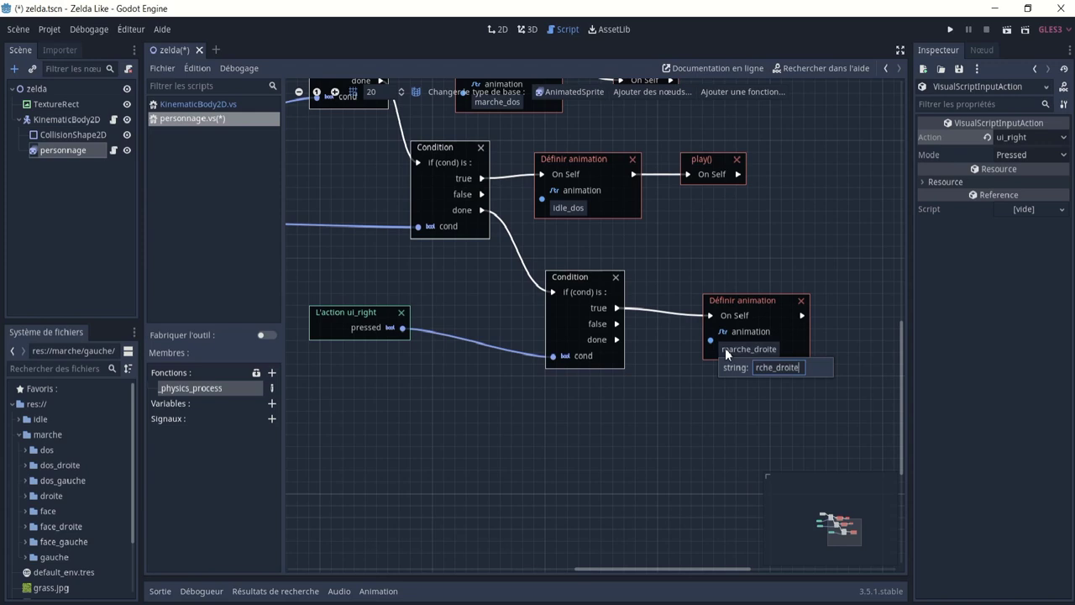
click(770, 269)
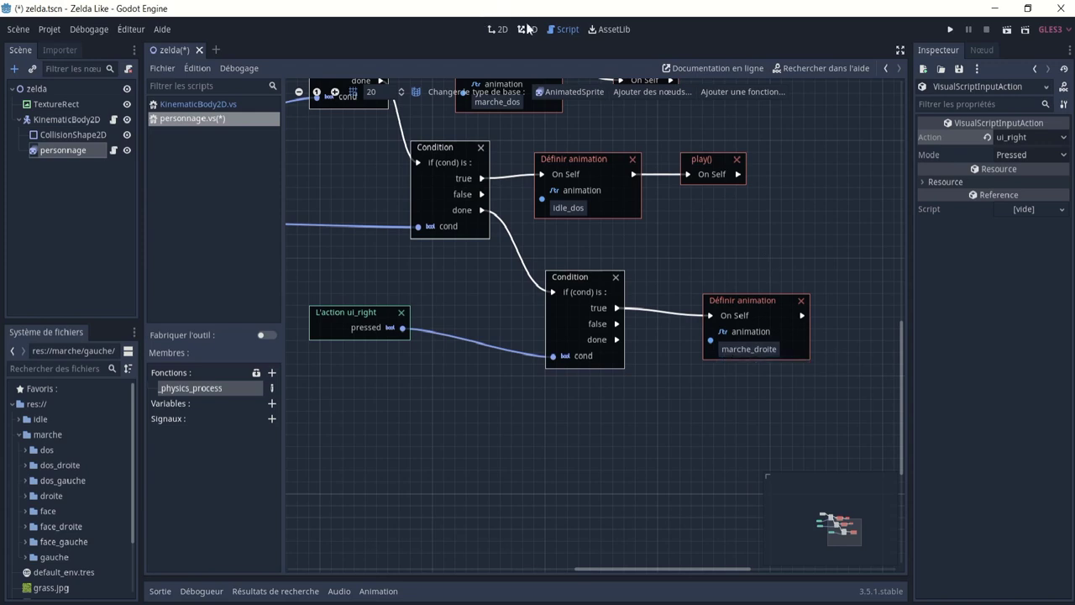
click(520, 27)
click(499, 28)
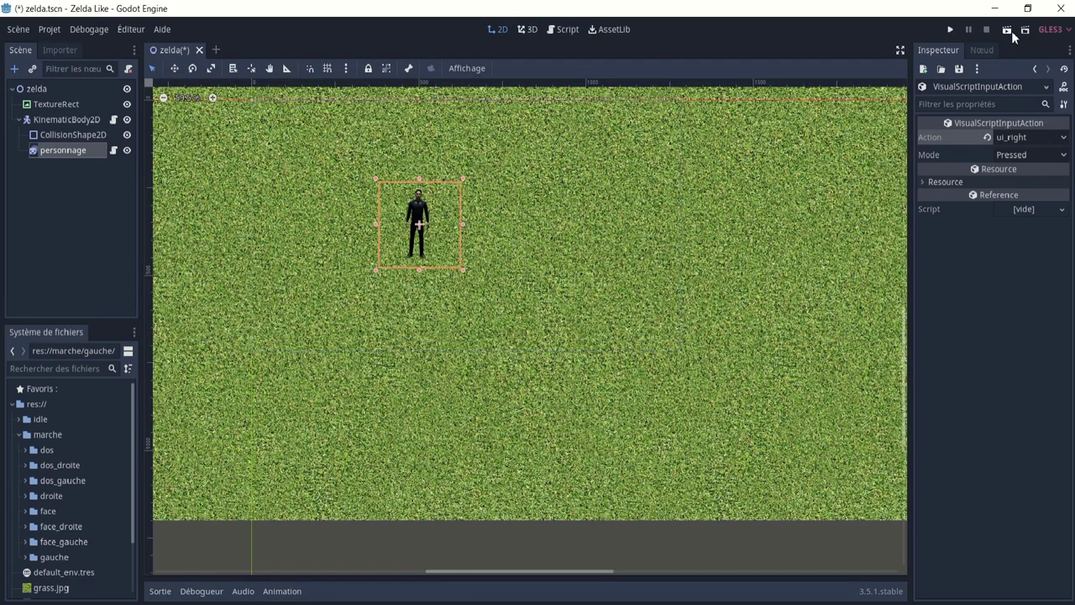
- Run the scene, walk the character right with the arrow key, then close the game
click(1011, 31)
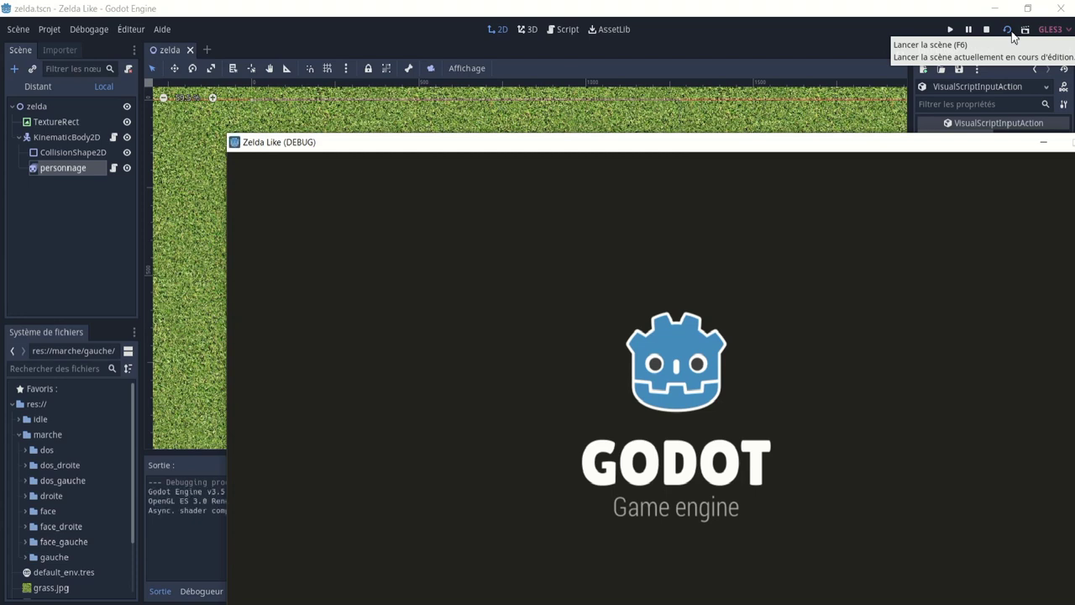
key(Right)
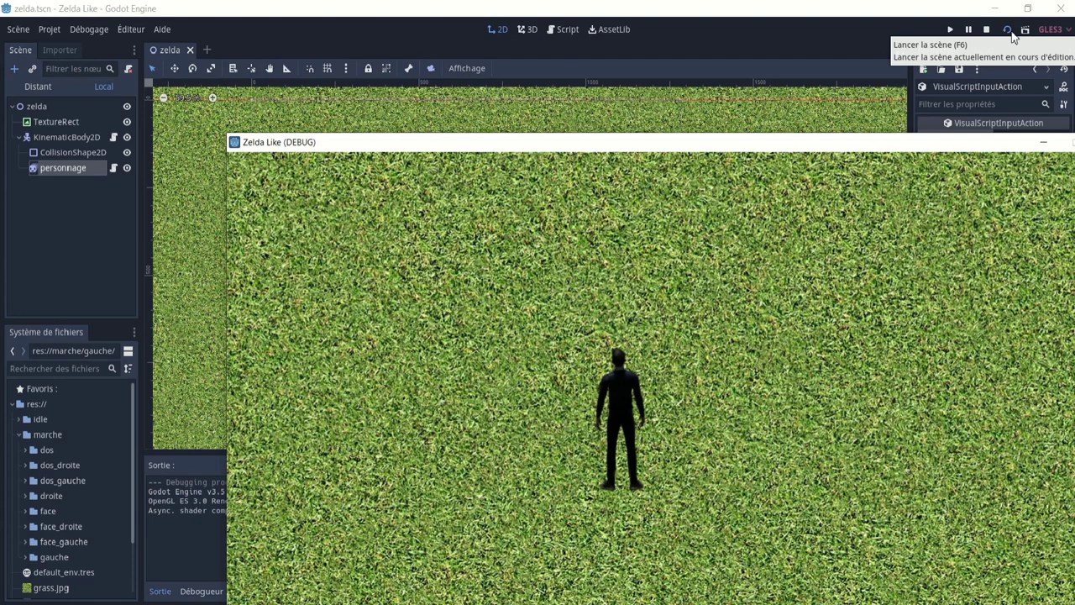
key(Right)
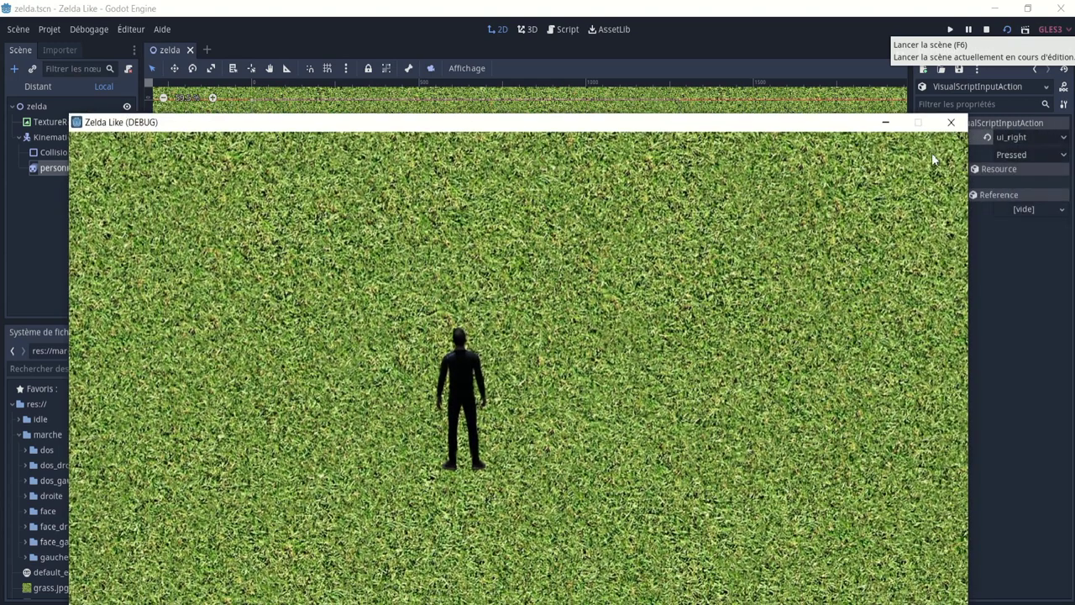
click(949, 121)
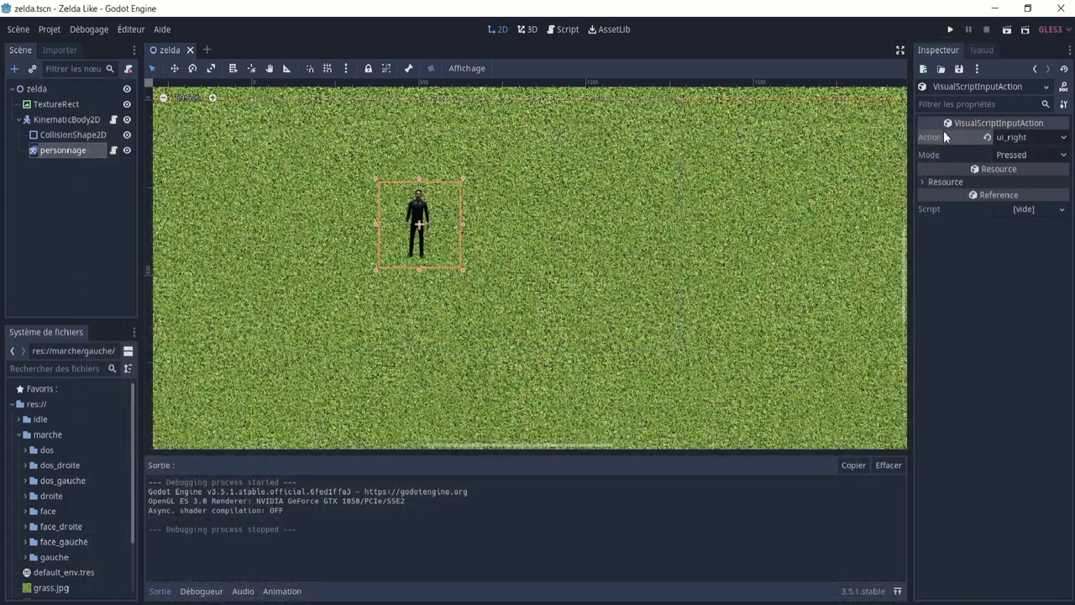
- Change the right-walk node's animation name from marche_droite to marche_gauche
click(114, 150)
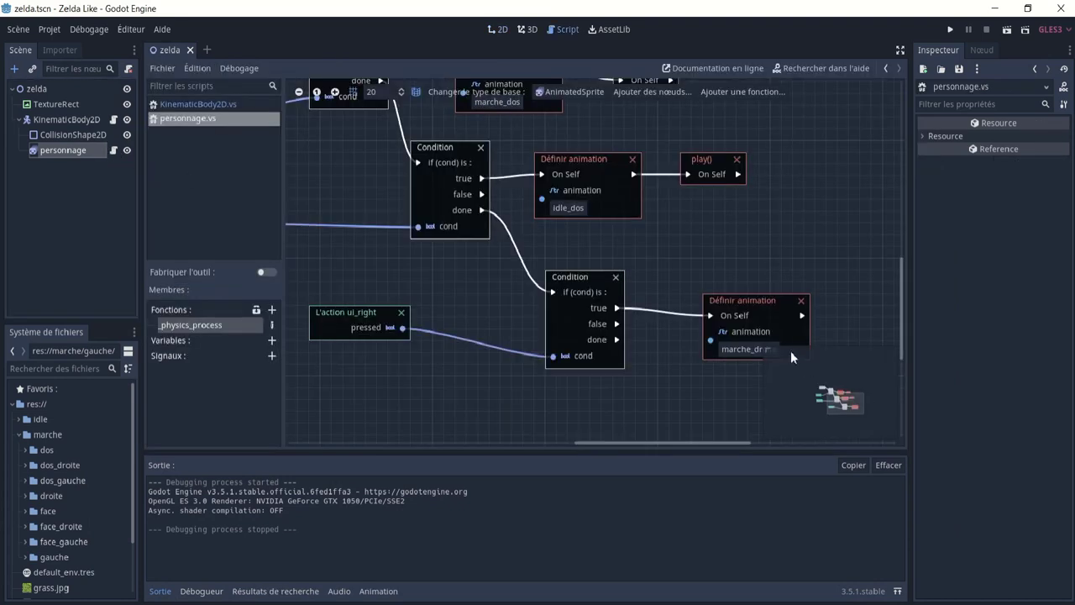
click(761, 351)
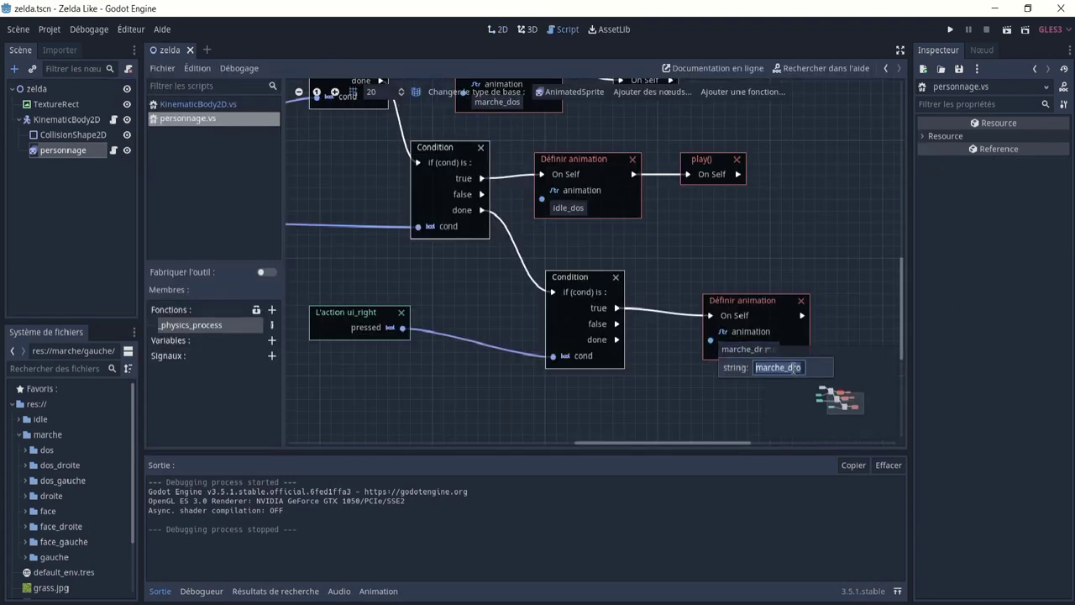
click(798, 368)
text(ite)
key(BackSpace)
key(BackSpace)
key(BackSpace)
key(BackSpace)
key(BackSpace)
key(BackSpace)
text(gauche)
key(Return)
click(826, 240)
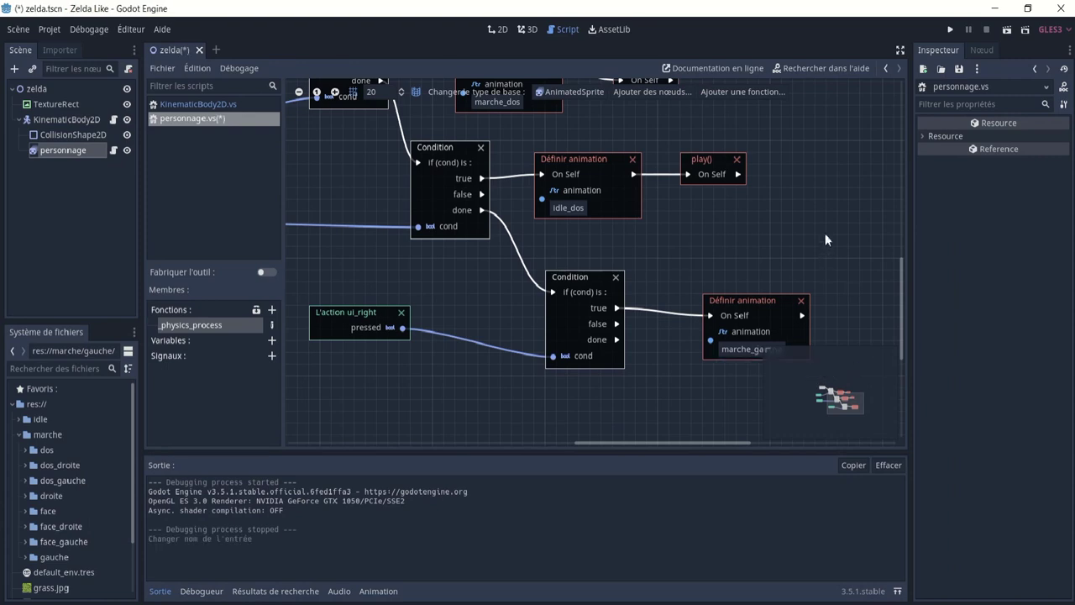
- Rerun the scene from the 2D view, test walking right, and close the game
click(527, 30)
click(492, 31)
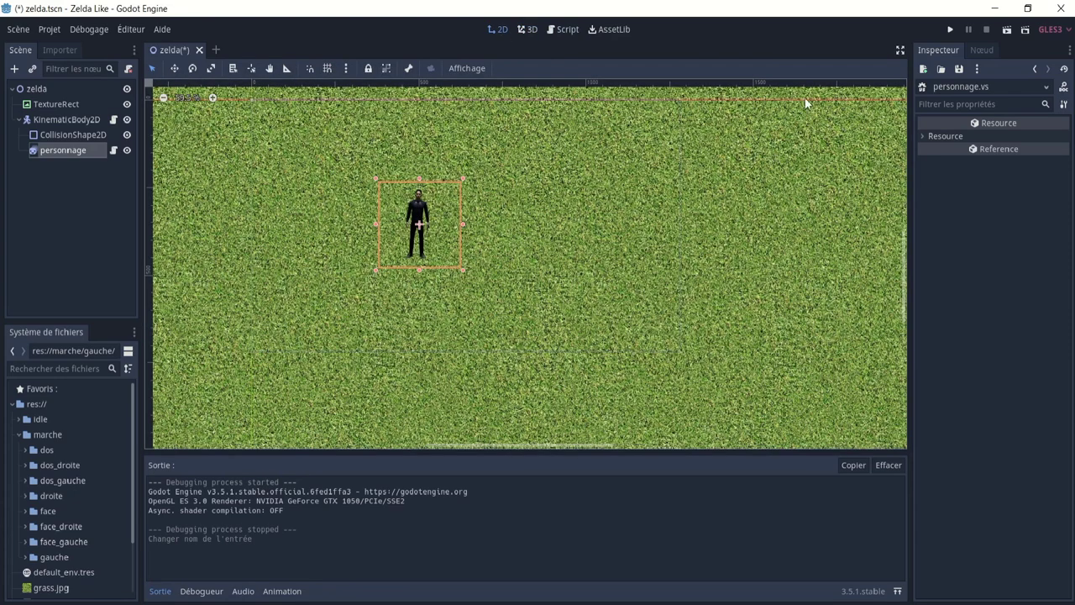
click(1007, 31)
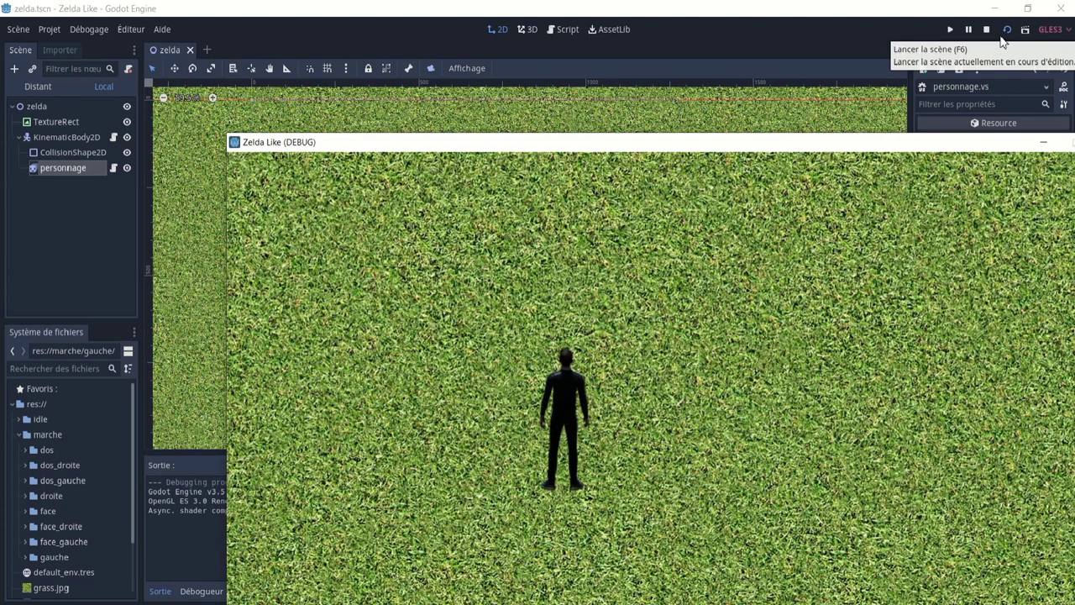
key(Right)
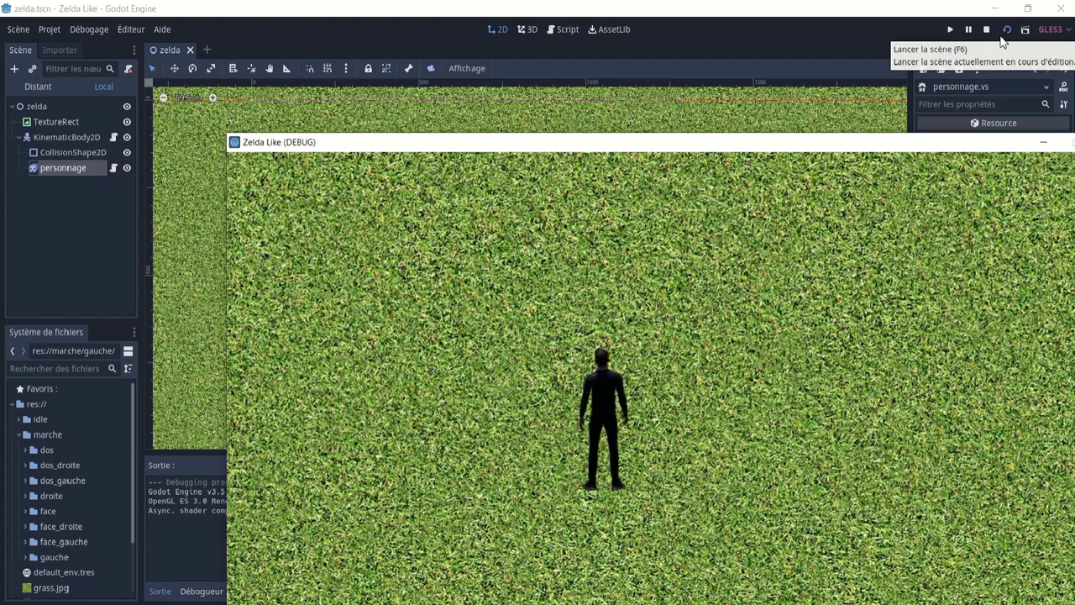
key(Right)
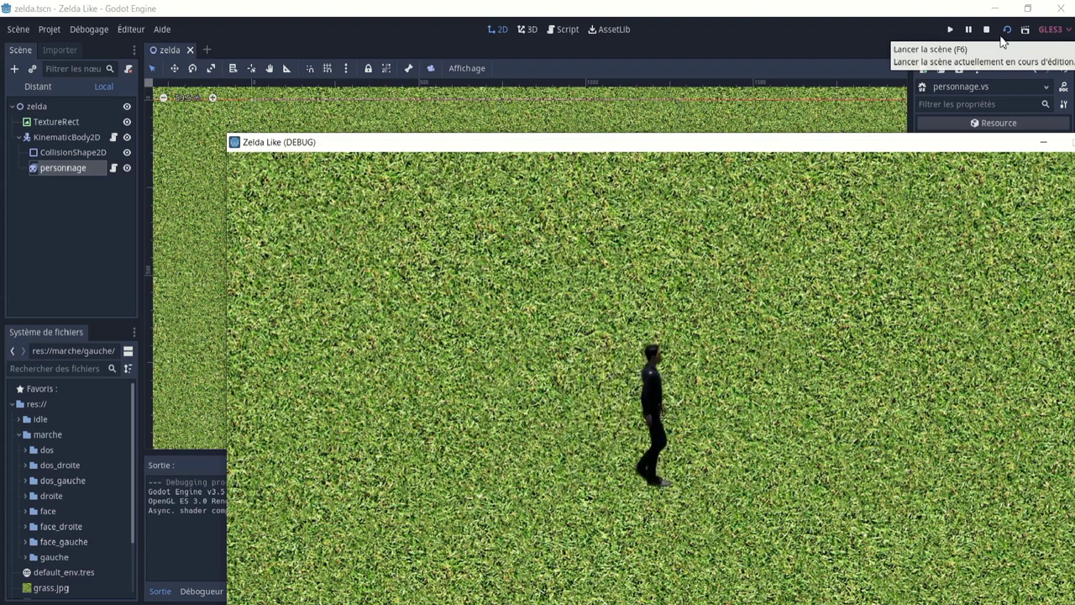
drag(885, 137, 764, 120)
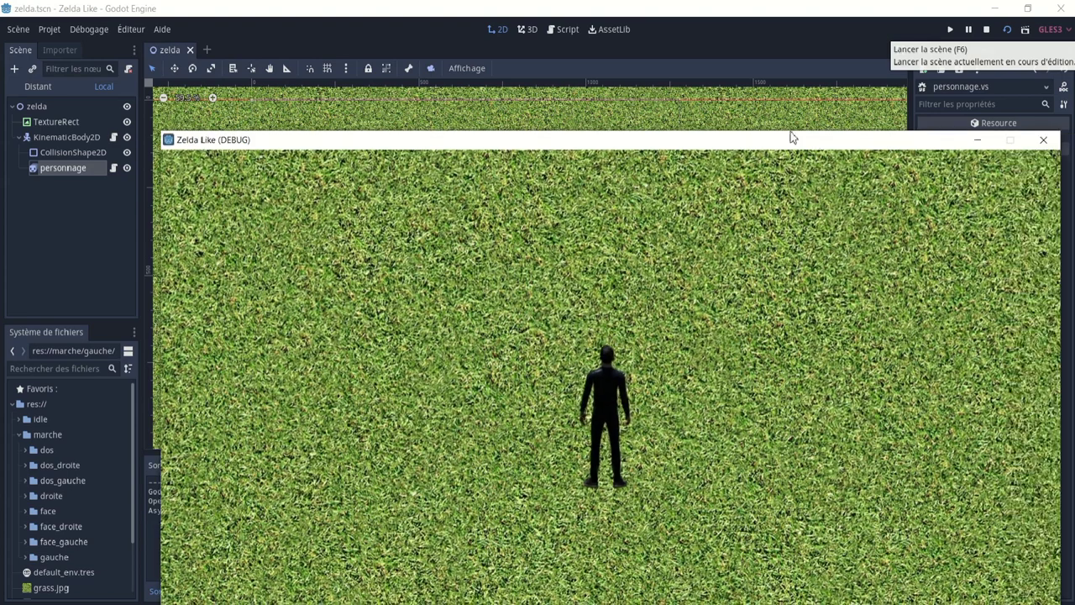
click(987, 125)
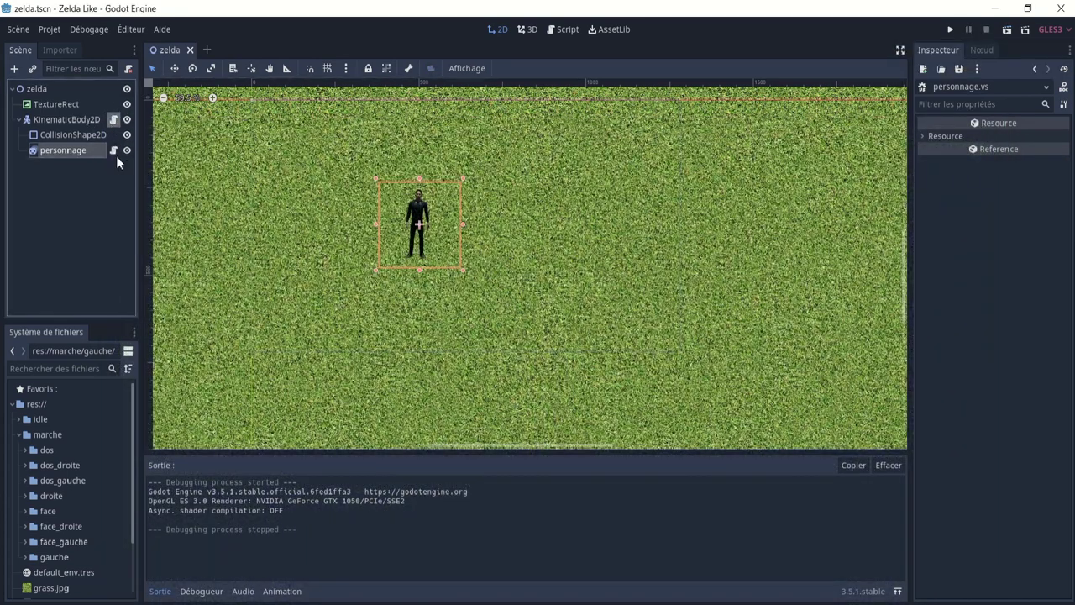
- Delete the idle_dos and ui_right branches, keep only the ui_up chain, and run the scene
click(114, 151)
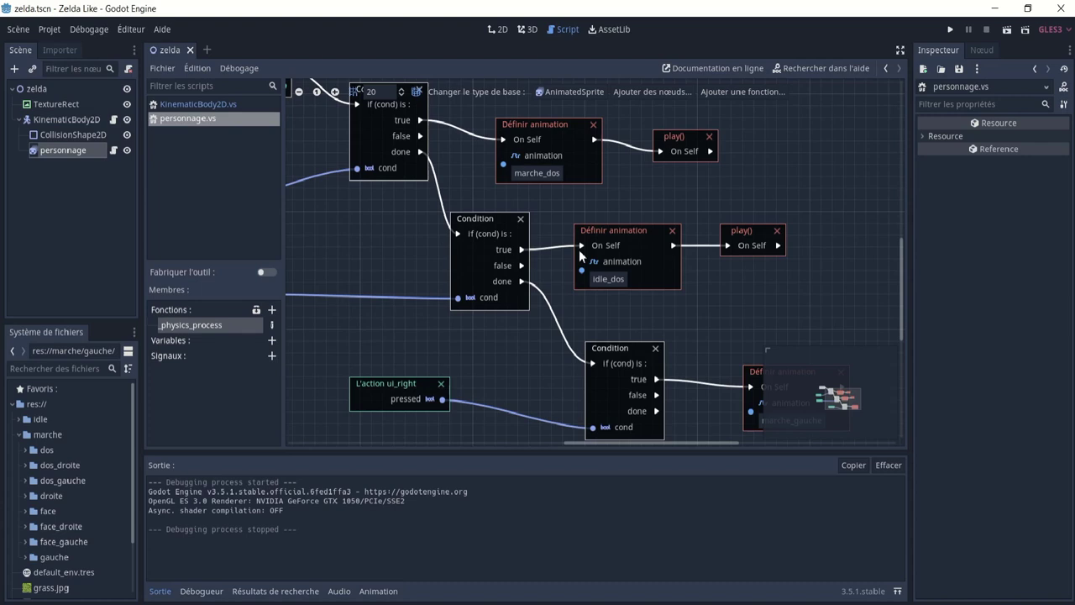
ctrl+scroll(579, 250, down, 2)
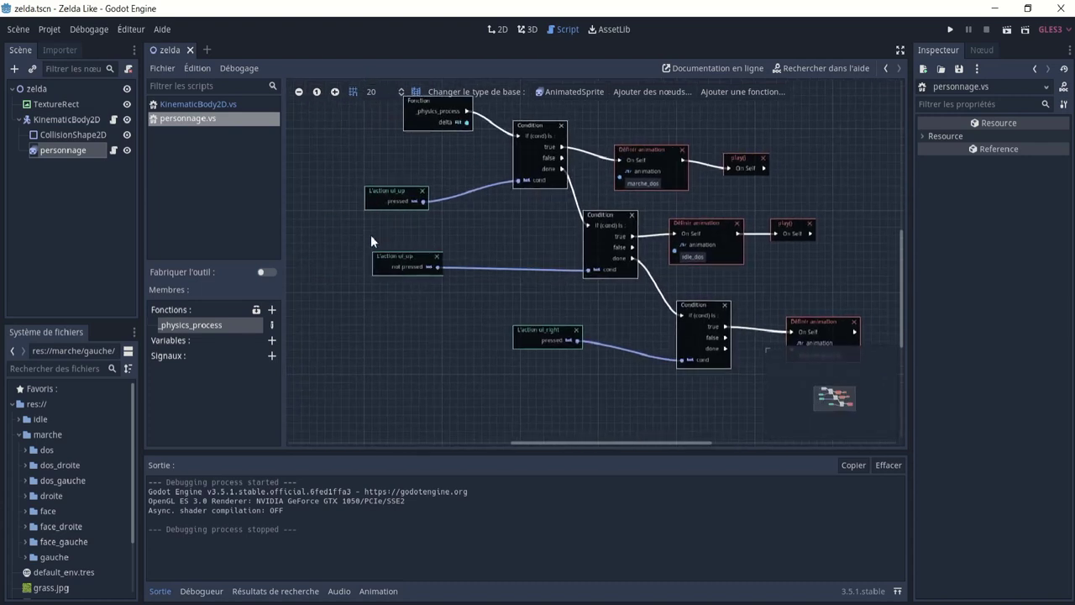
drag(371, 236, 860, 384)
key(Delete)
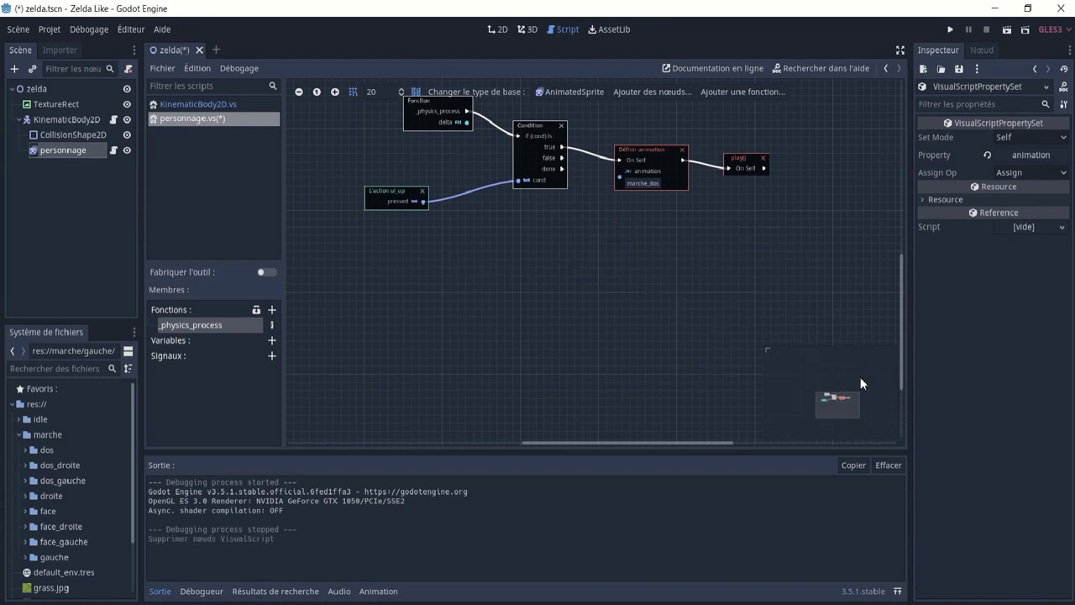
click(493, 30)
click(1006, 31)
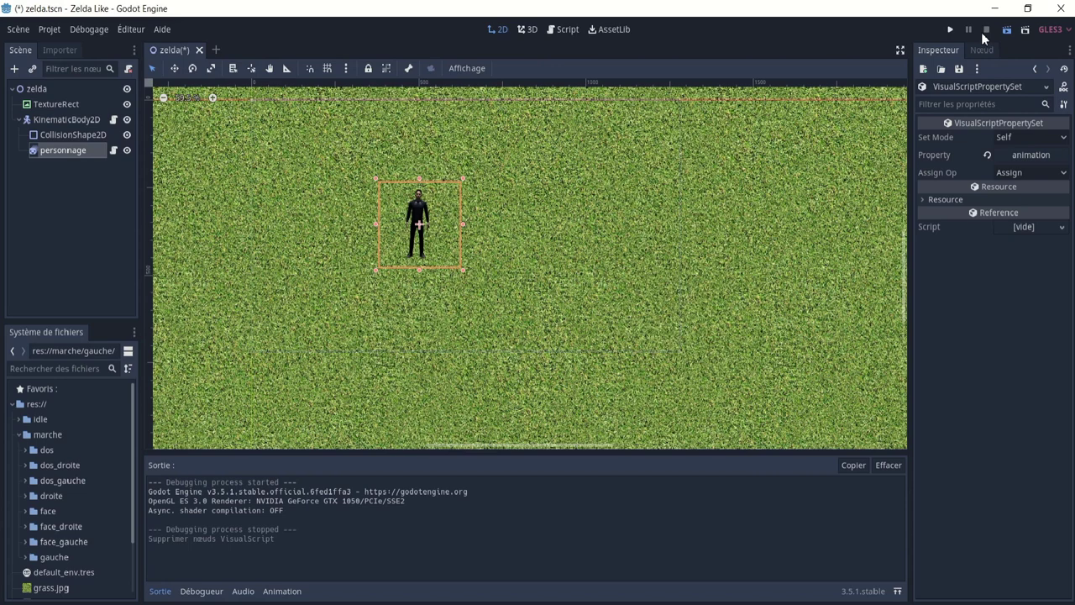
- Save the scene, walk the character upward with the Up arrow, then close the game
key(ctrl+s)
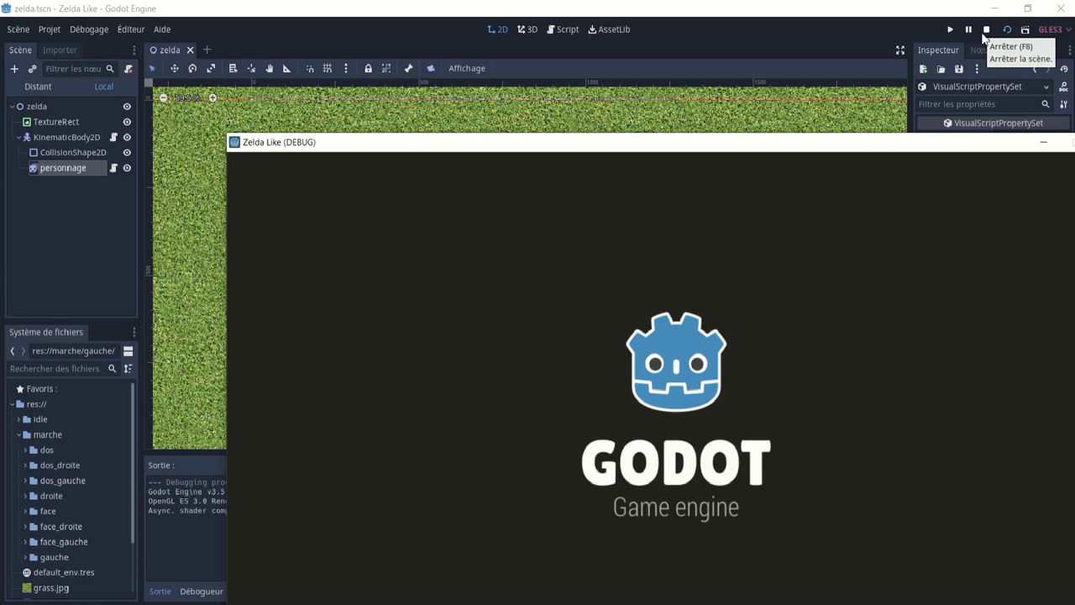
key(Up)
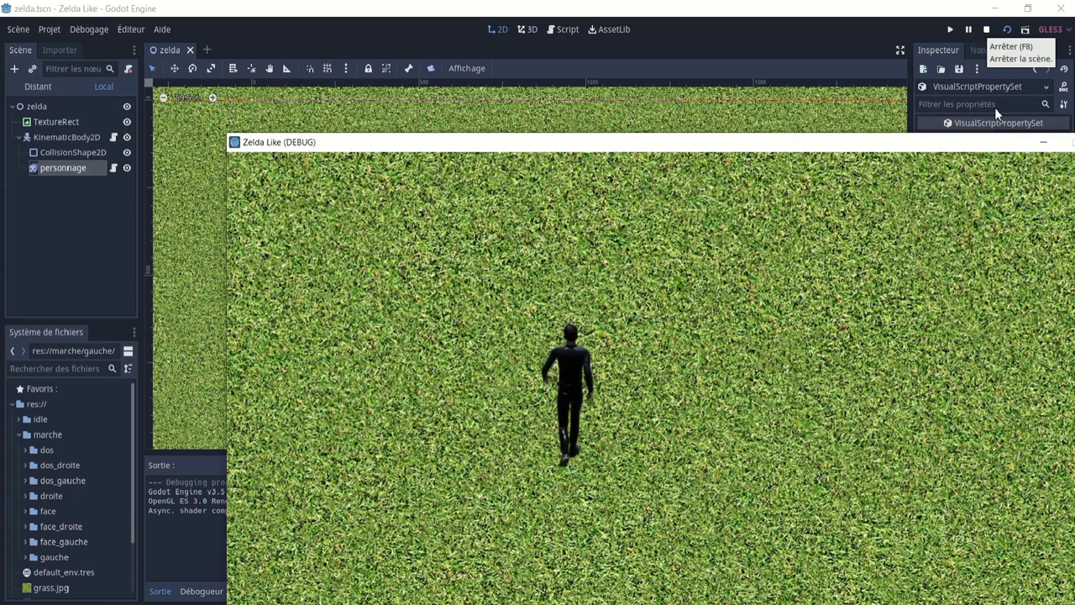
drag(971, 144, 848, 147)
click(994, 149)
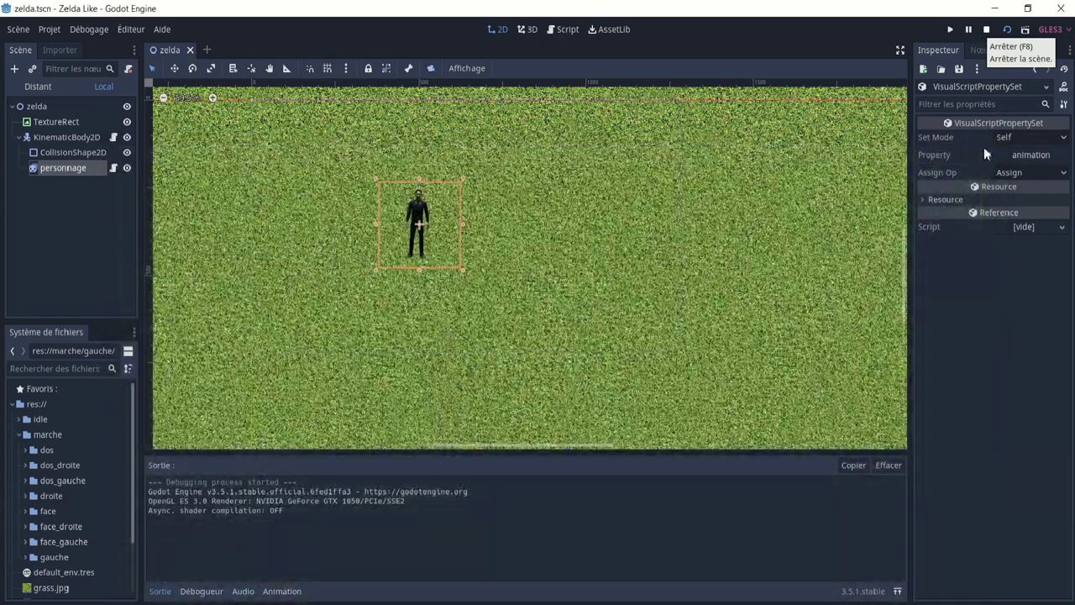
- Add a second Condition node after the first Condition's done output
click(115, 168)
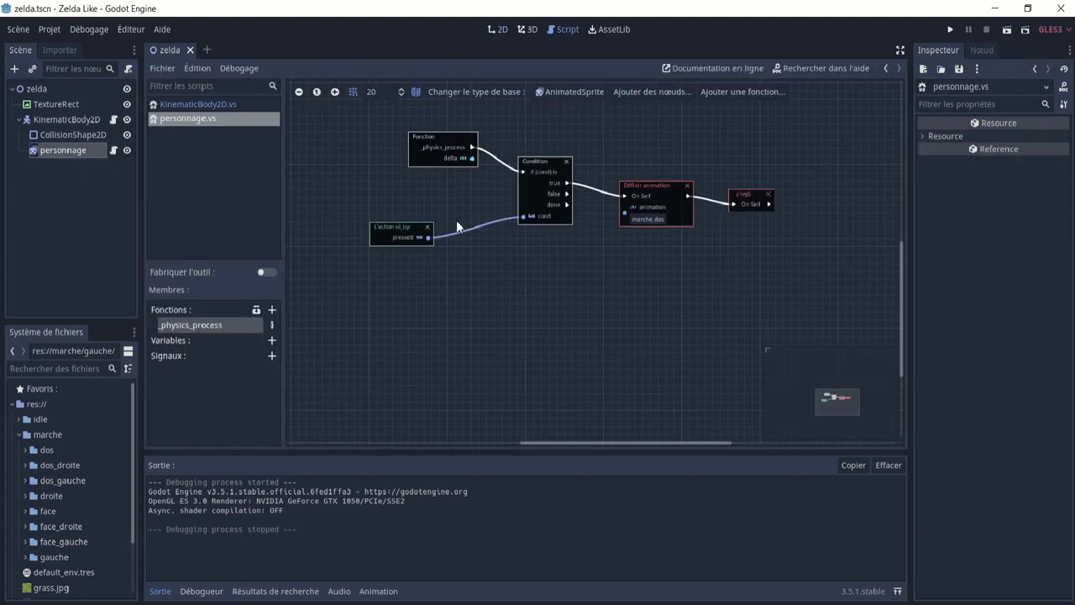
ctrl+scroll(580, 240, up, 2)
drag(560, 191, 616, 276)
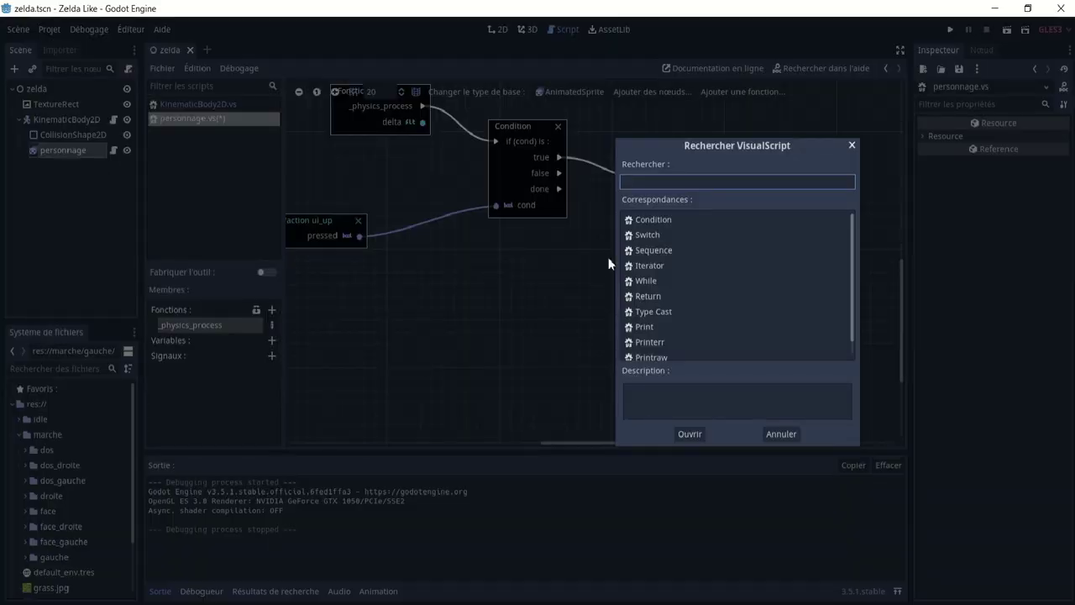
click(670, 225)
click(689, 432)
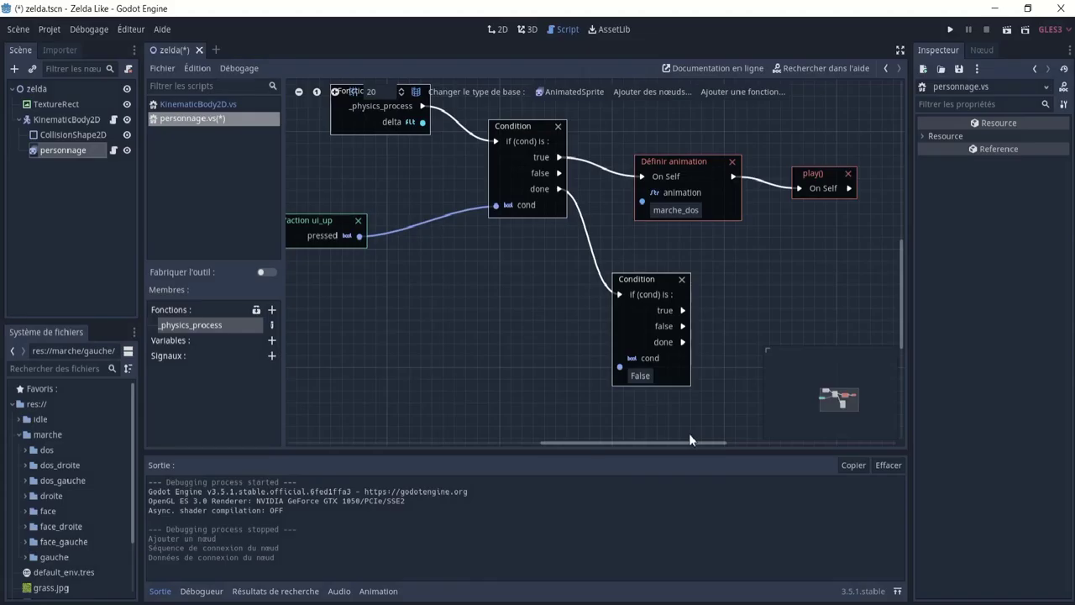
- Paste a copy of the ui_up action node below and set it to ui_right
scroll(496, 322, left, 2)
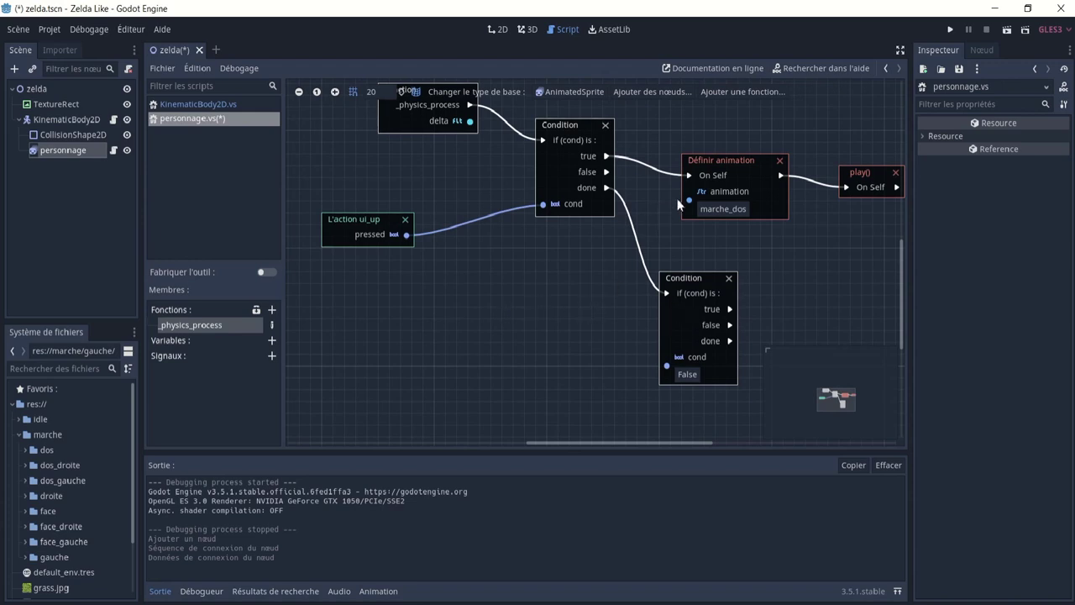
click(351, 234)
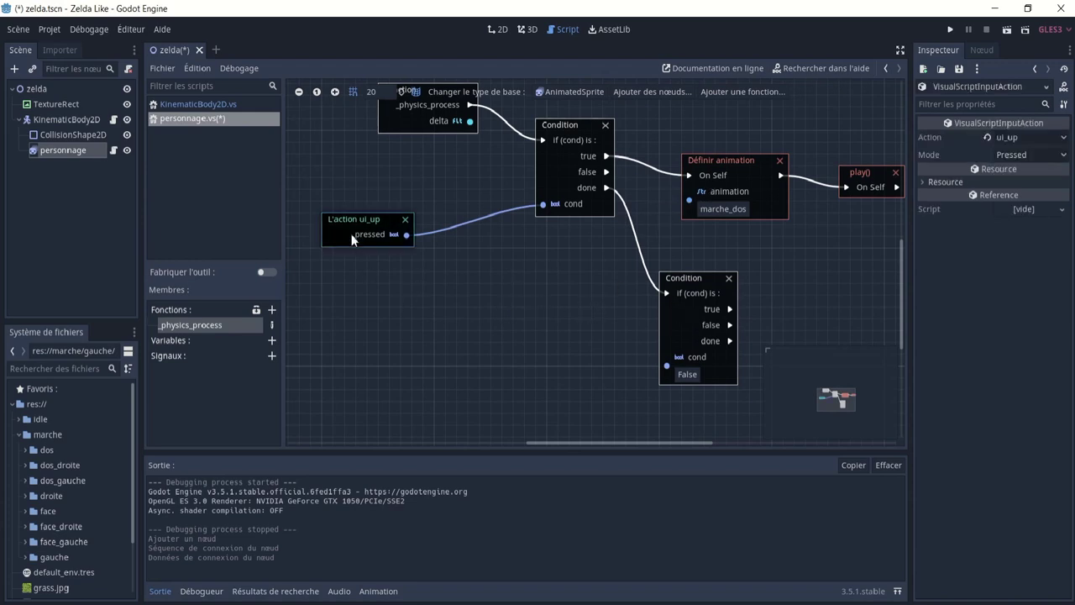
key(ctrl+v)
mouse_move(382, 244)
mouse_down()
mouse_move(383, 338)
mouse_move(659, 363)
mouse_up()
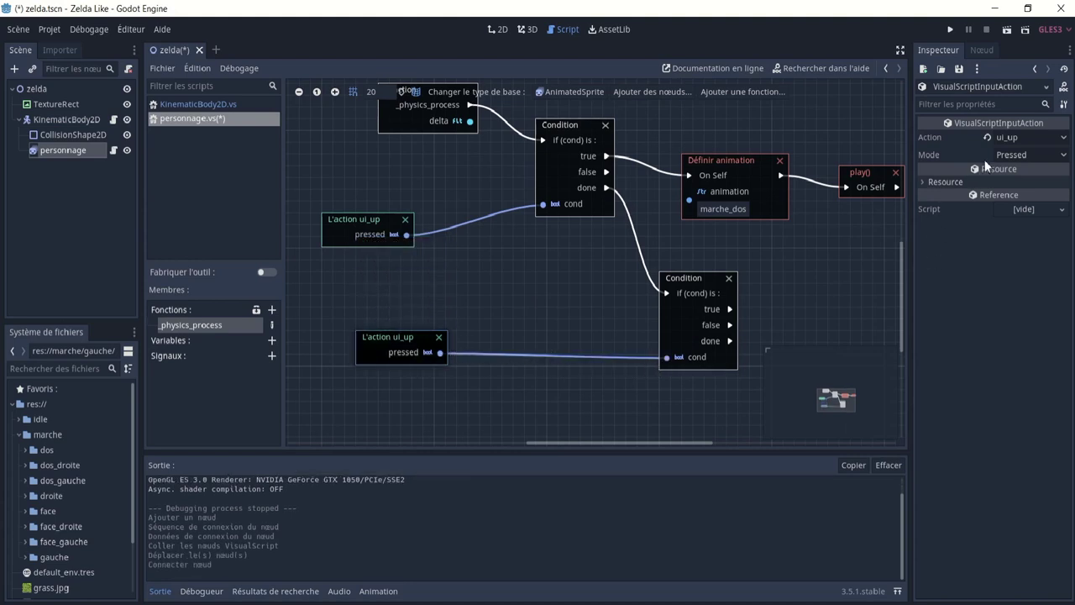
click(1023, 134)
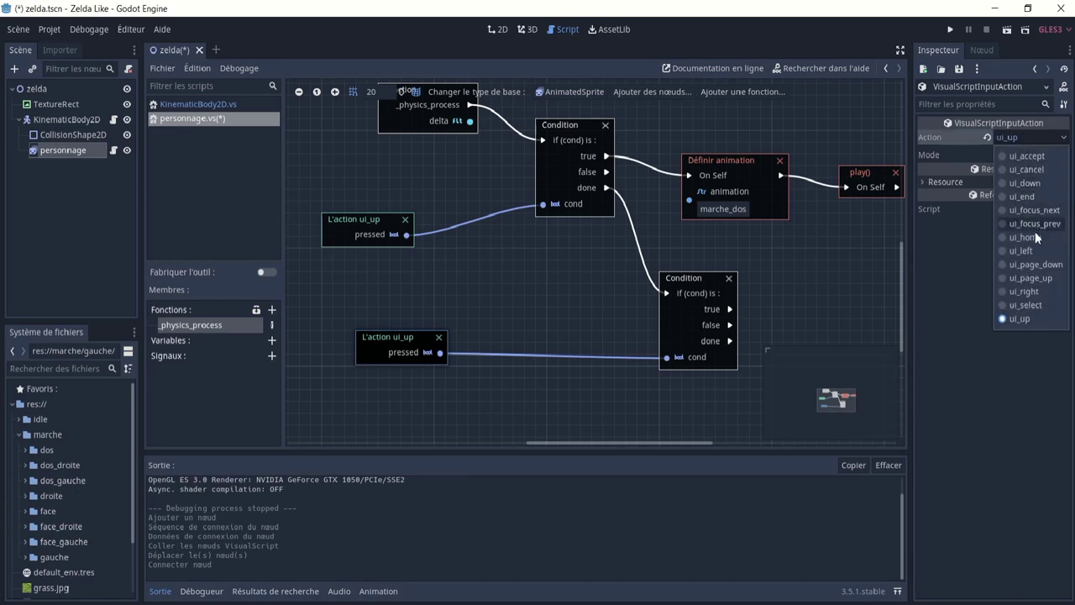
click(1028, 292)
- Paste copies of the Définir animation and play() nodes, wired to the second Condition's true output
middle_drag(759, 179, 610, 161)
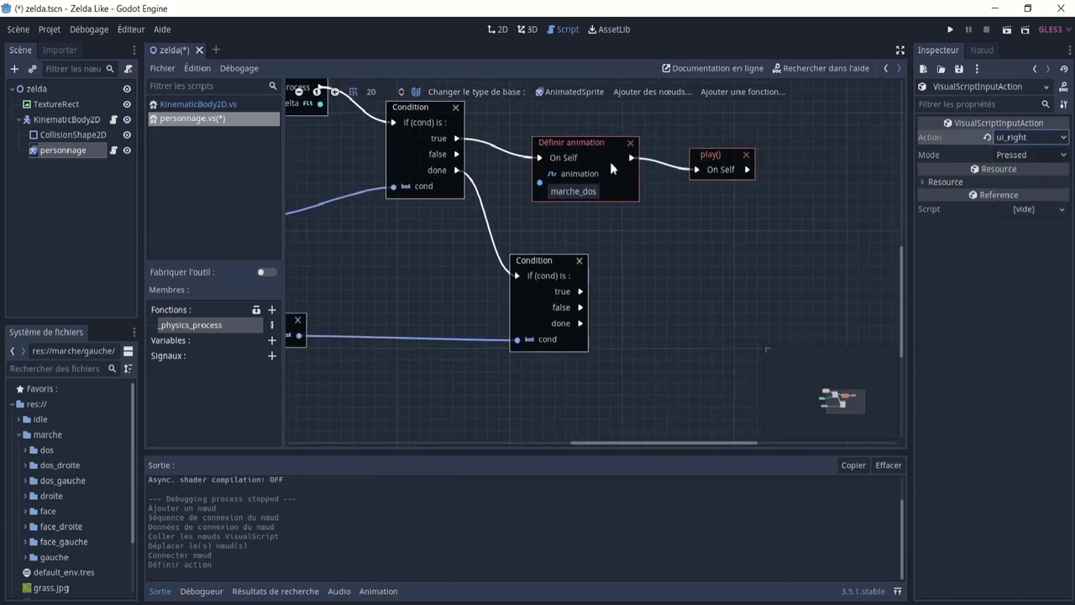
drag(523, 132, 781, 212)
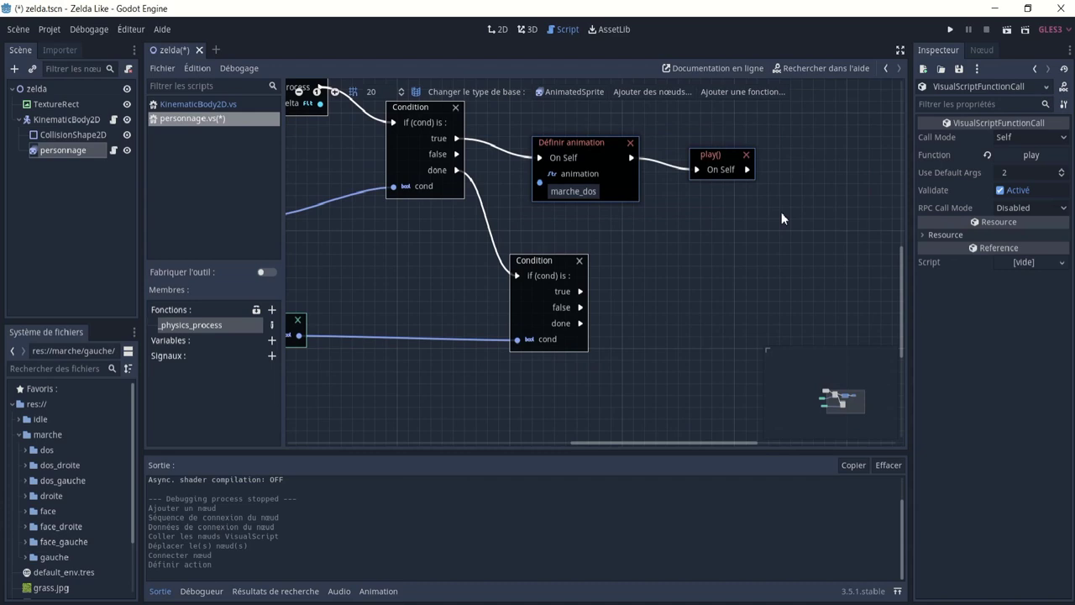
key(ctrl+v)
drag(782, 217, 691, 241)
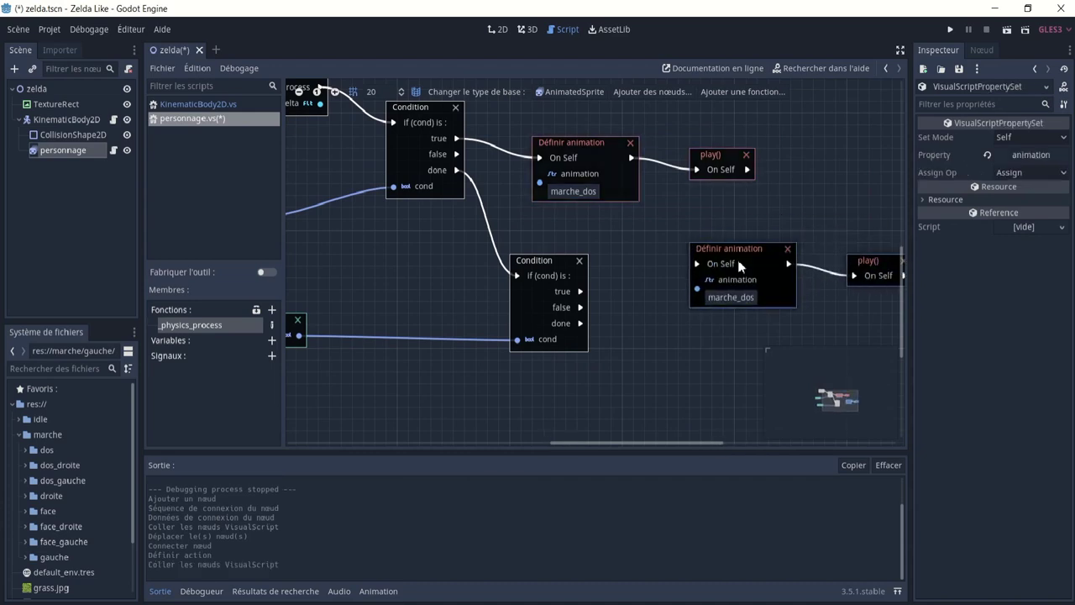
drag(587, 290, 695, 265)
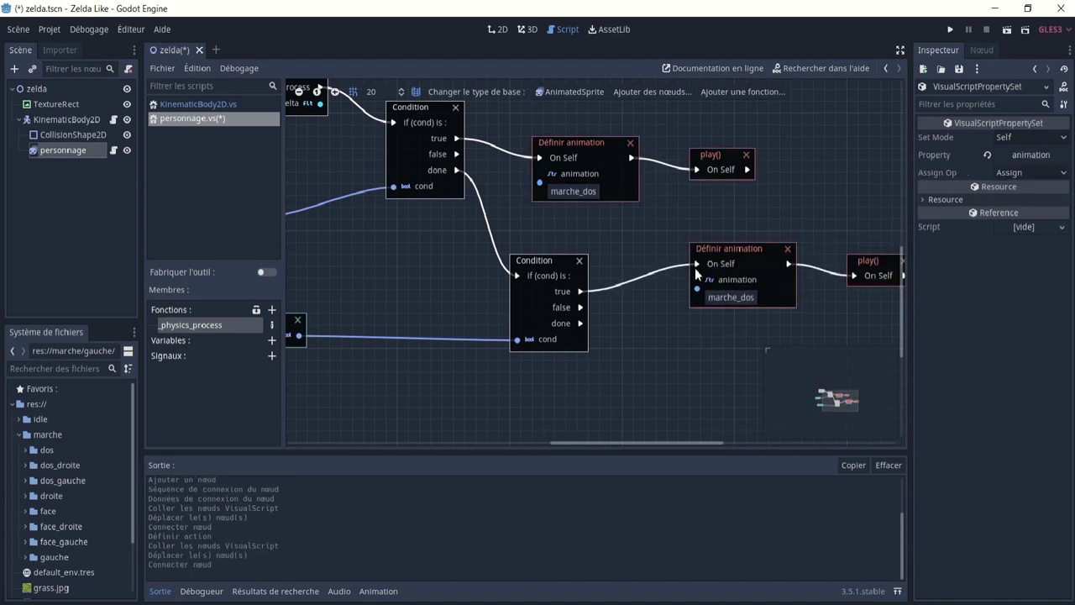
- Change the copied node's animation name to marche_droite
click(744, 299)
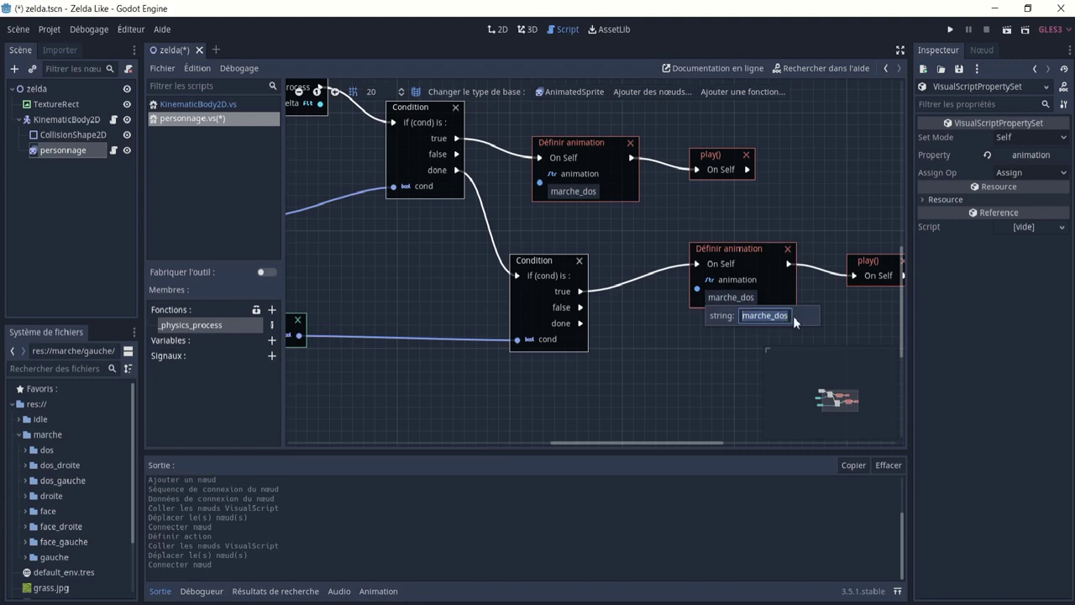
click(796, 317)
key(BackSpace)
key(BackSpace)
key(BackSpace)
text(droite)
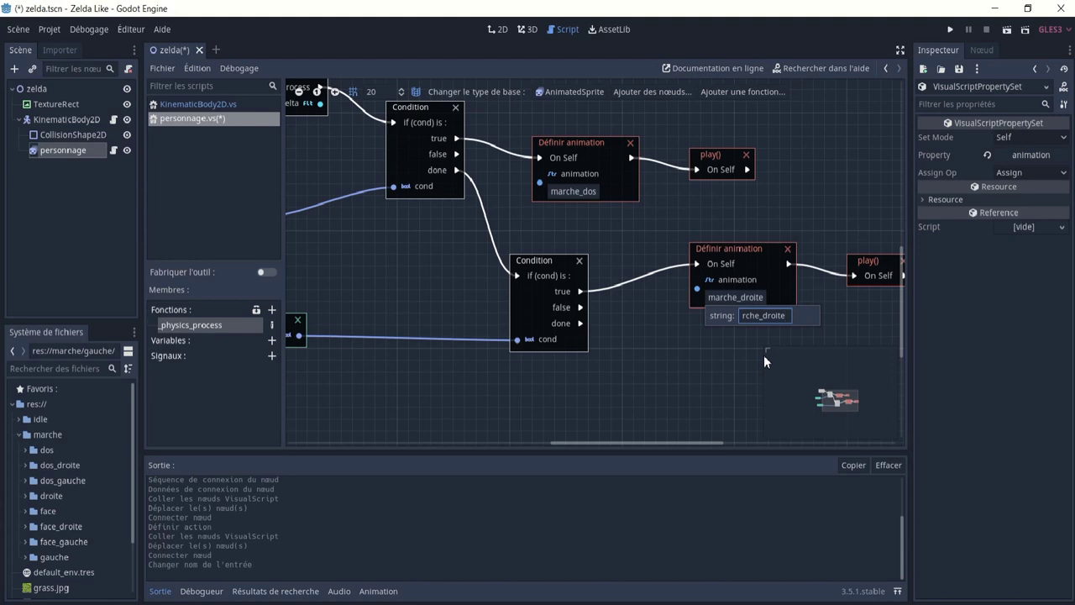
click(807, 209)
middle_drag(812, 210, 730, 199)
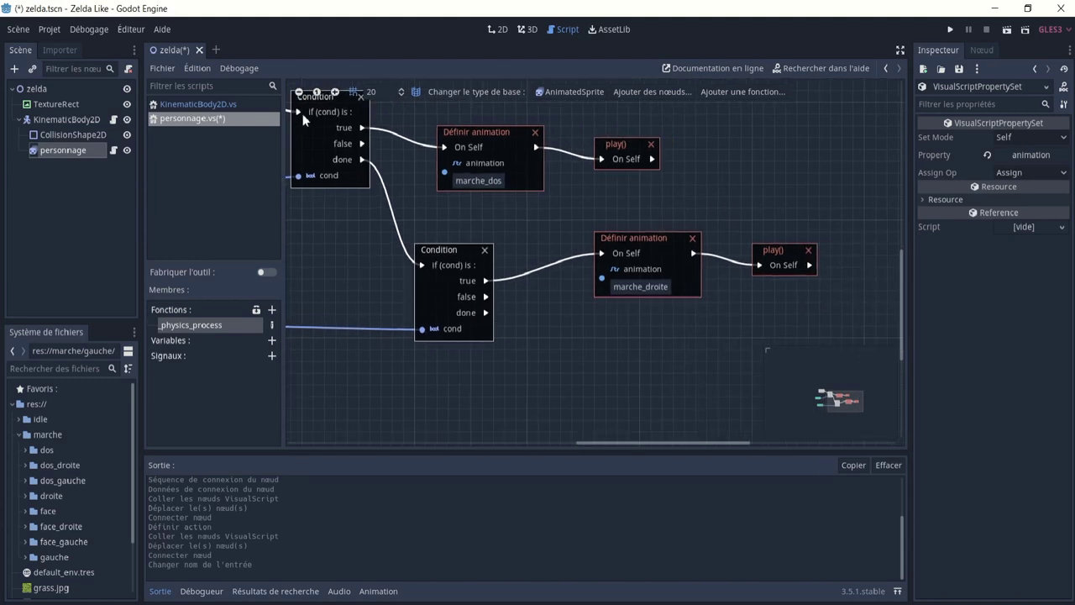
click(526, 29)
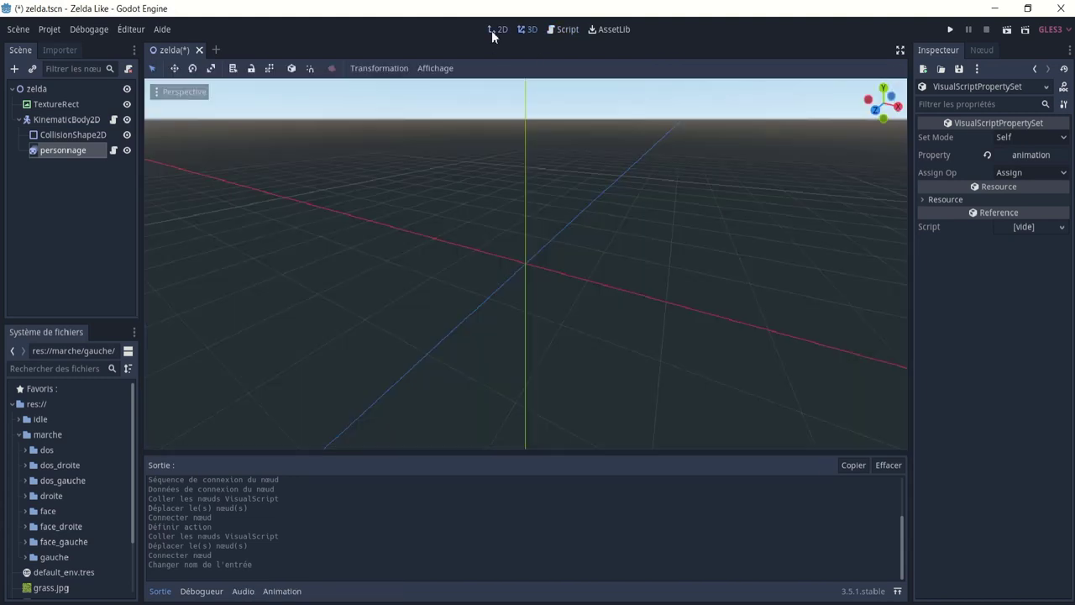
- Run the scene from the 2D view, walk the character right, left and up, then close the game
click(492, 32)
click(999, 28)
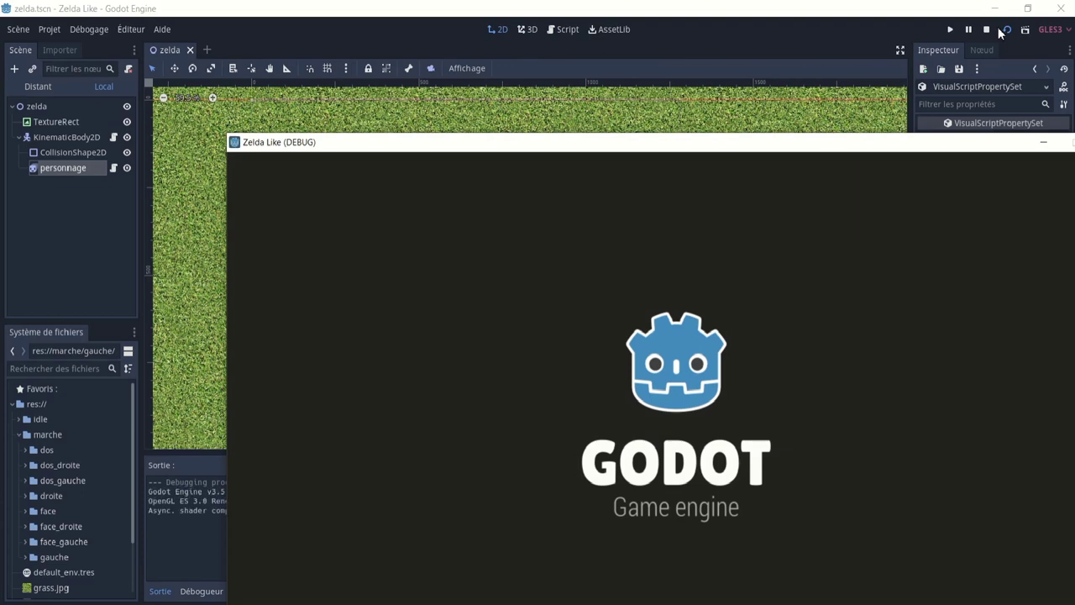
key(Right)
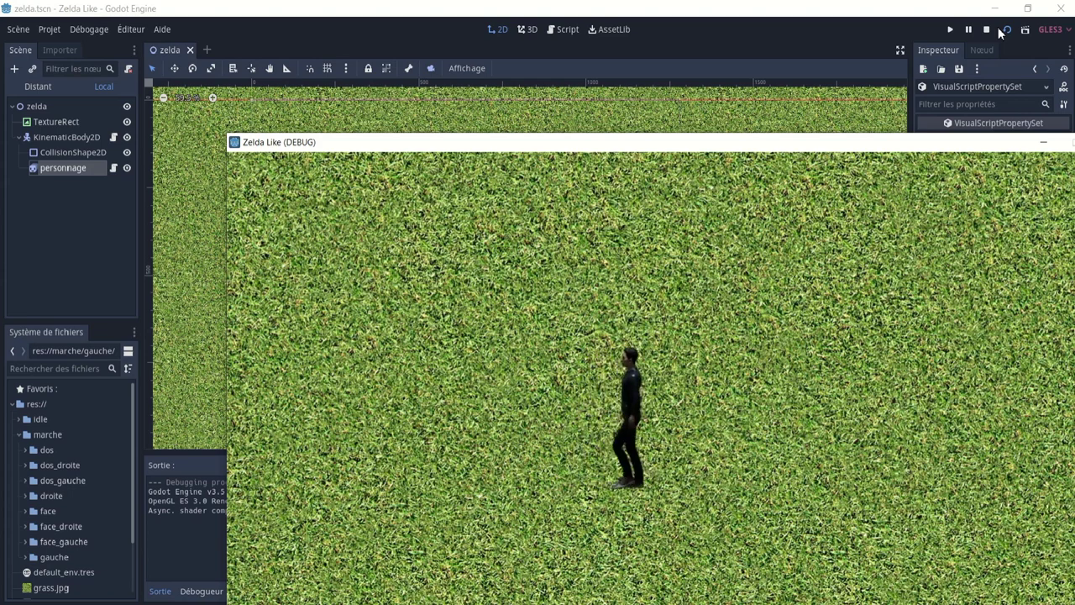
key(Left)
key(Left)
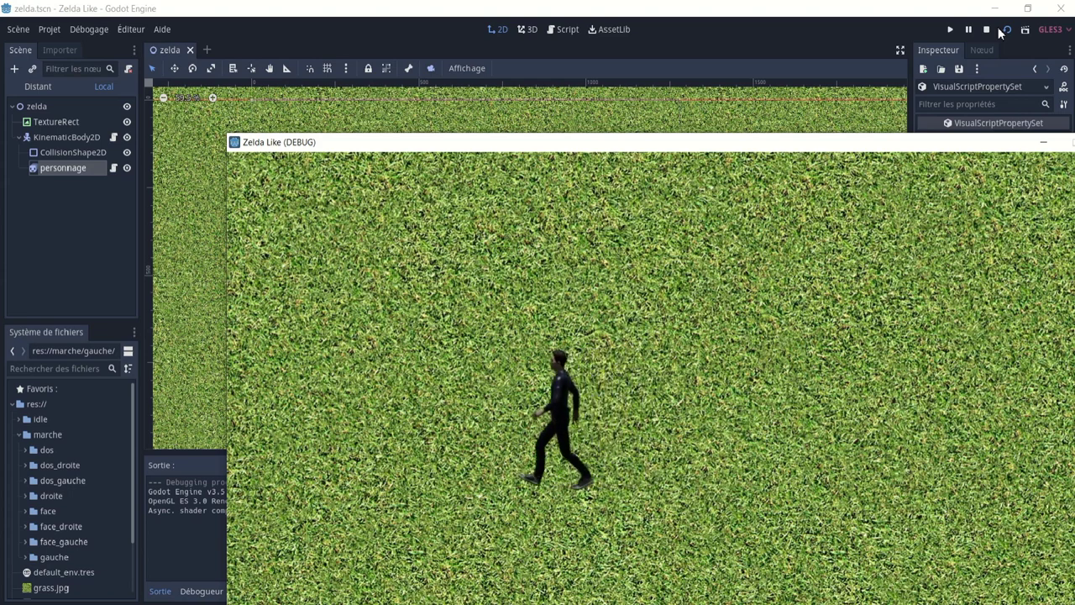
key(Up)
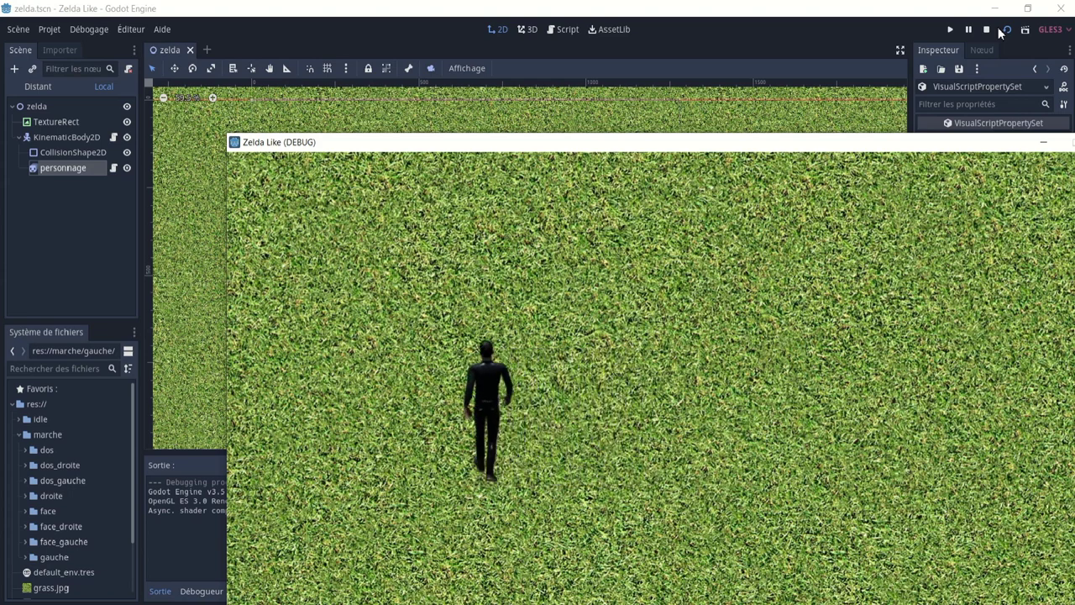
drag(918, 145, 703, 144)
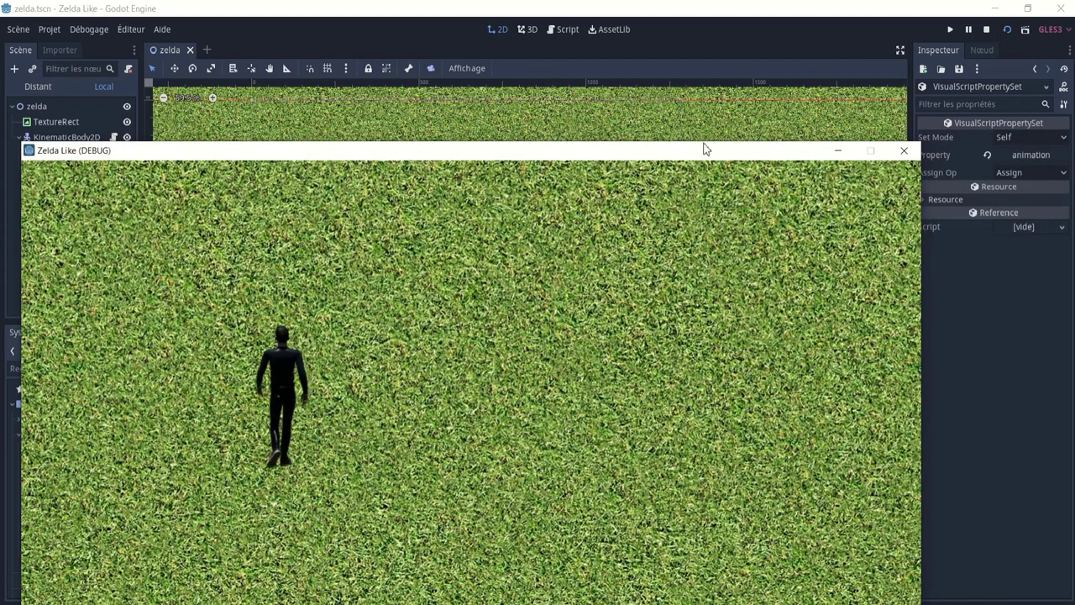
click(905, 147)
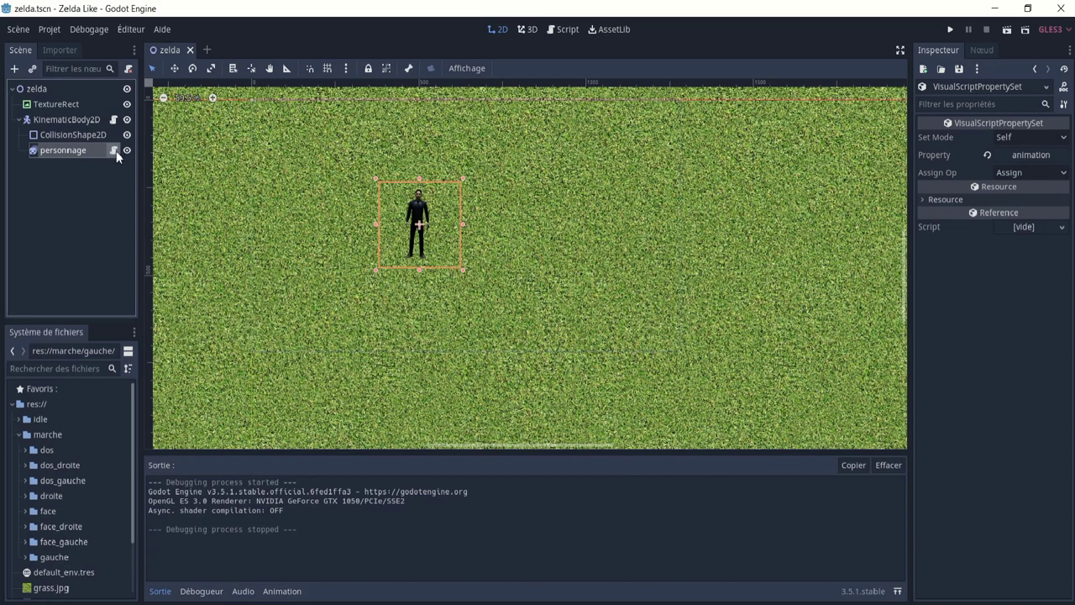
- In the personnage visual script, duplicate the lower condition chain and place the copy below
click(114, 150)
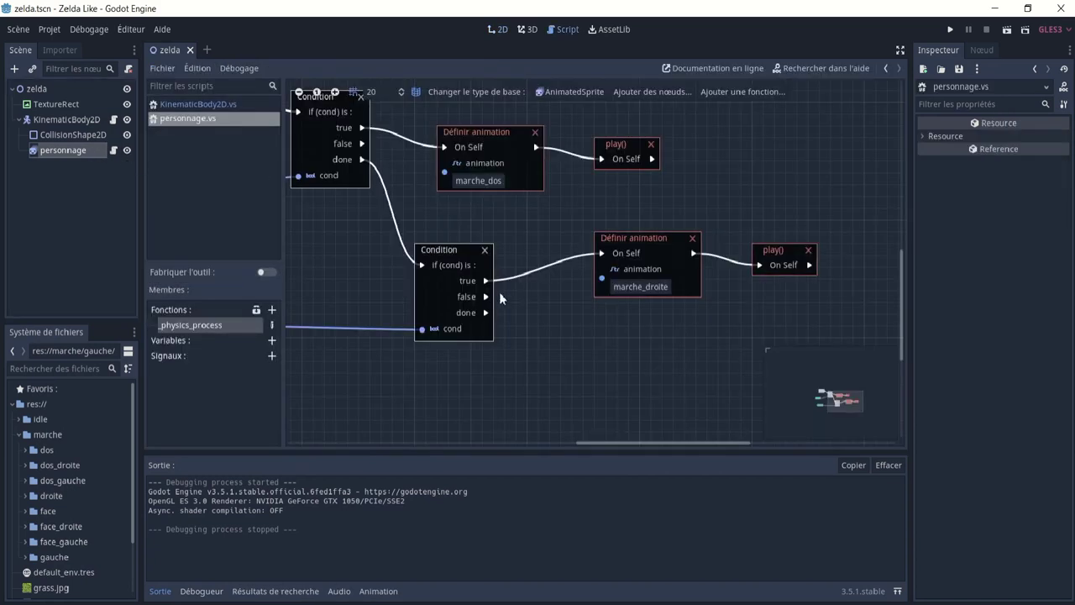
ctrl+scroll(500, 298, down, 4)
drag(388, 188, 746, 240)
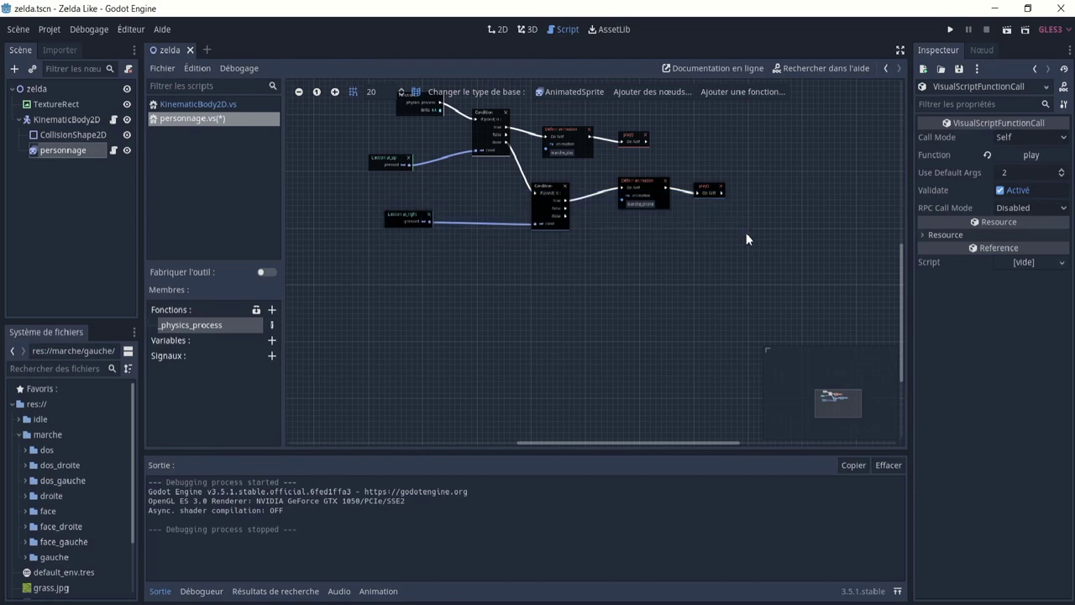
key(ctrl+v)
mouse_move(750, 252)
mouse_down()
mouse_move(546, 254)
mouse_move(606, 256)
mouse_up()
ctrl+scroll(549, 256, up, 2)
mouse_move(569, 194)
mouse_down()
mouse_move(556, 210)
mouse_move(539, 185)
mouse_move(588, 255)
mouse_up()
- Set the copied input action node to check ui_down
click(411, 289)
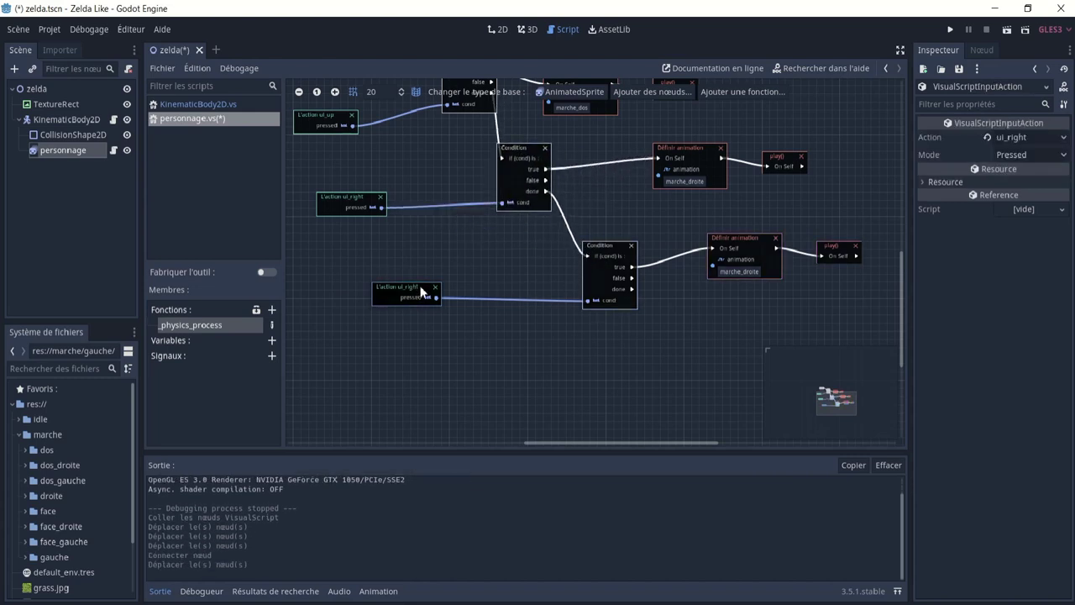
click(1027, 136)
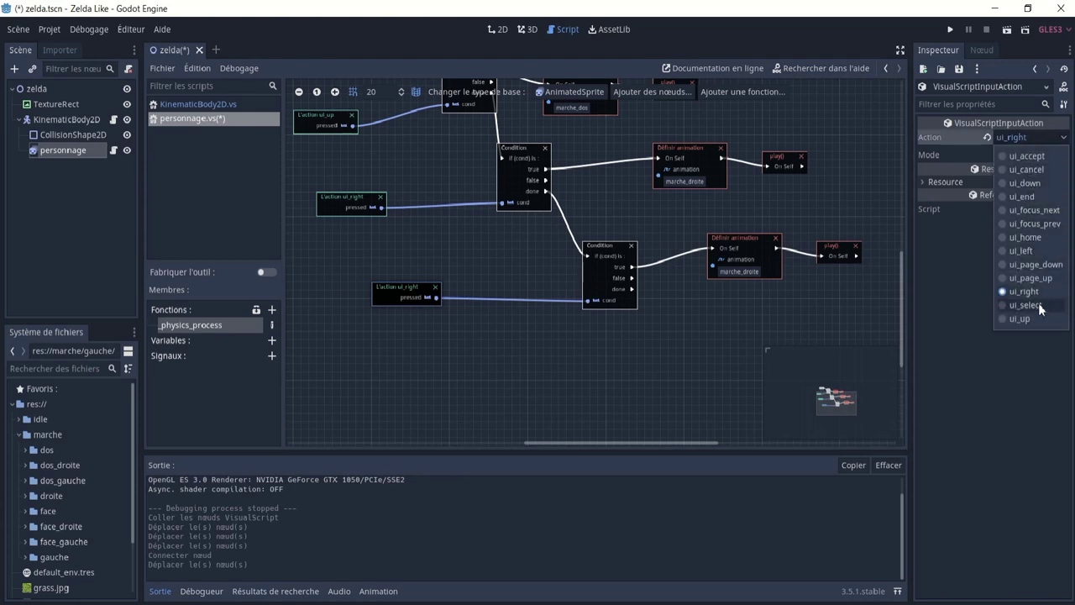
click(1026, 181)
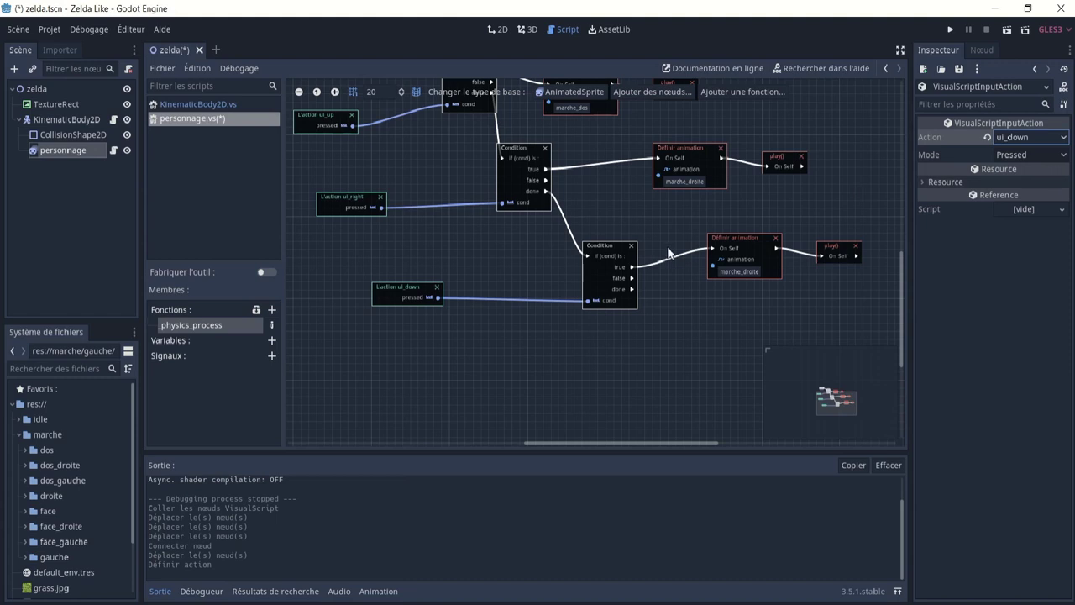
ctrl+scroll(677, 252, up, 2)
ctrl+scroll(682, 248, up, 4)
ctrl+scroll(682, 277, down, 2)
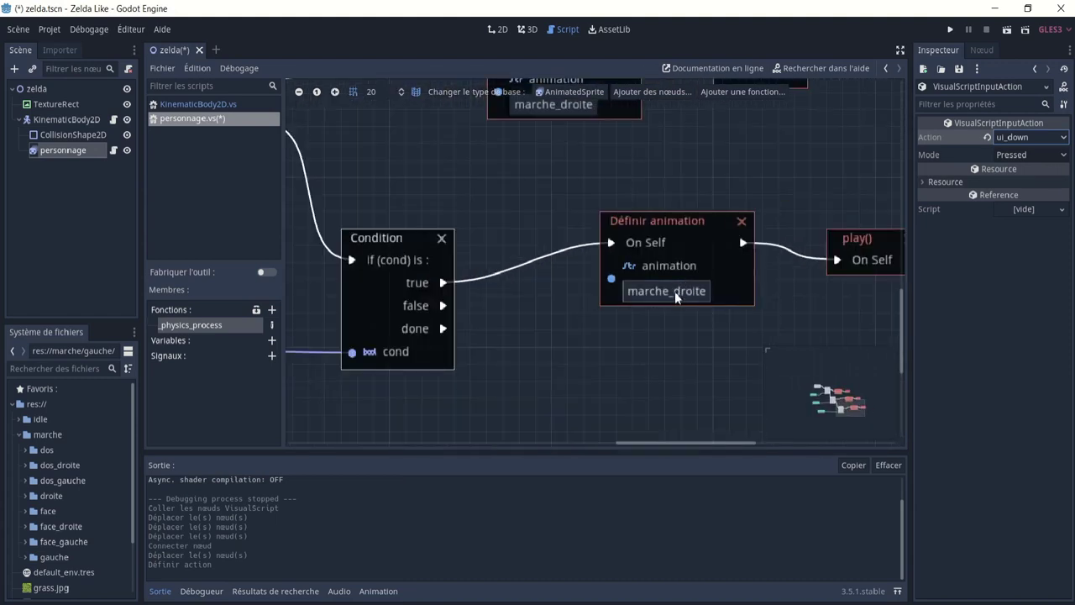
- Rename the copied animation from marche_droite to marche_face
click(679, 291)
click(678, 306)
key(shift+Right)
key(shift+Right)
key(shift+End)
text(face)
key(Return)
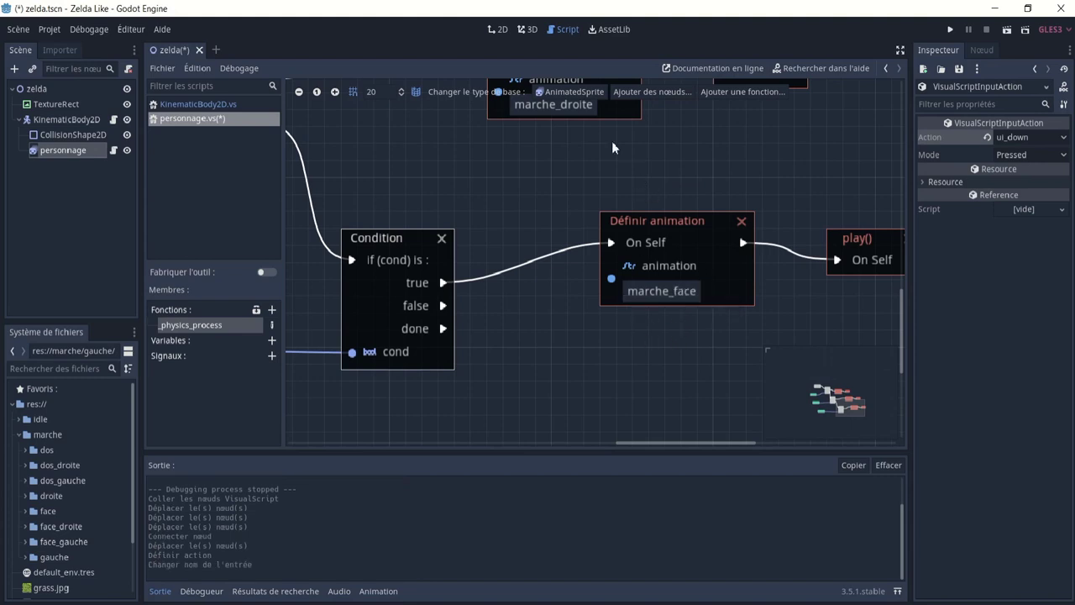
click(500, 30)
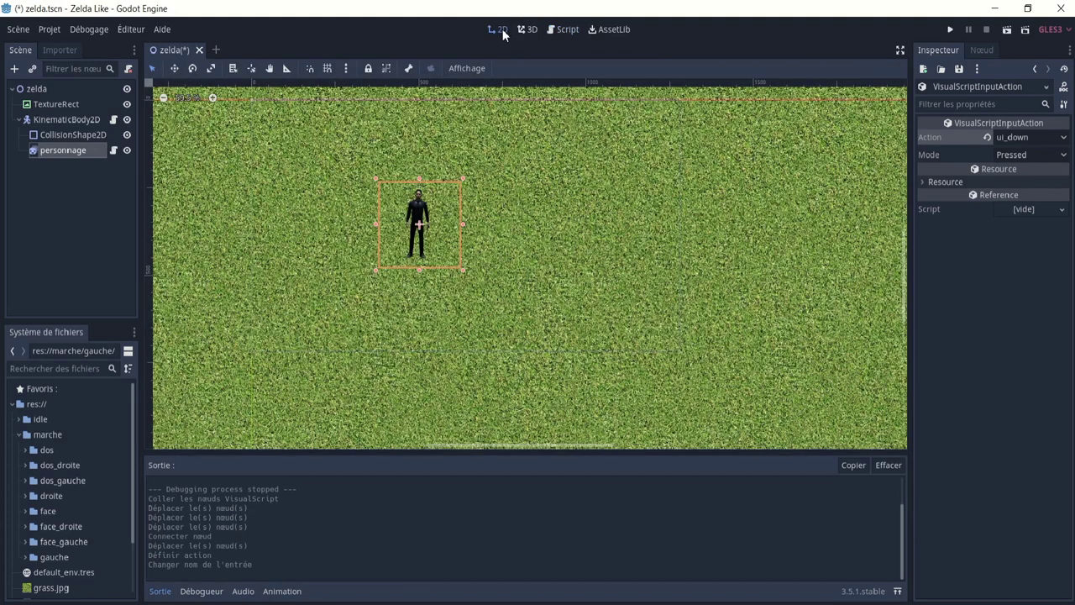
- Test-run the game with the Up and Right arrows, close it, and reopen the personnage script
click(1005, 29)
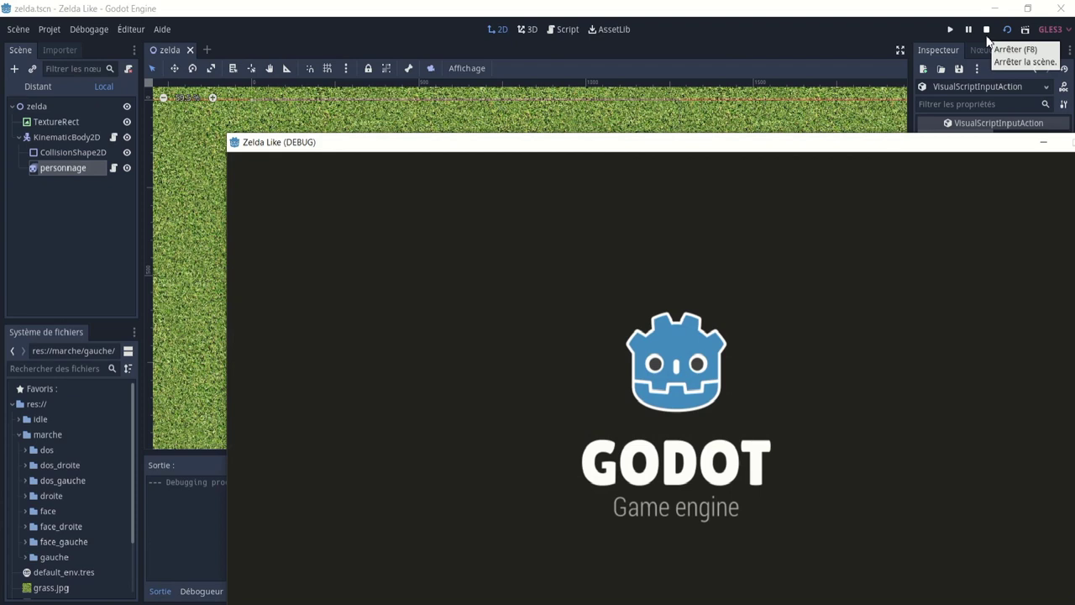
key(Up)
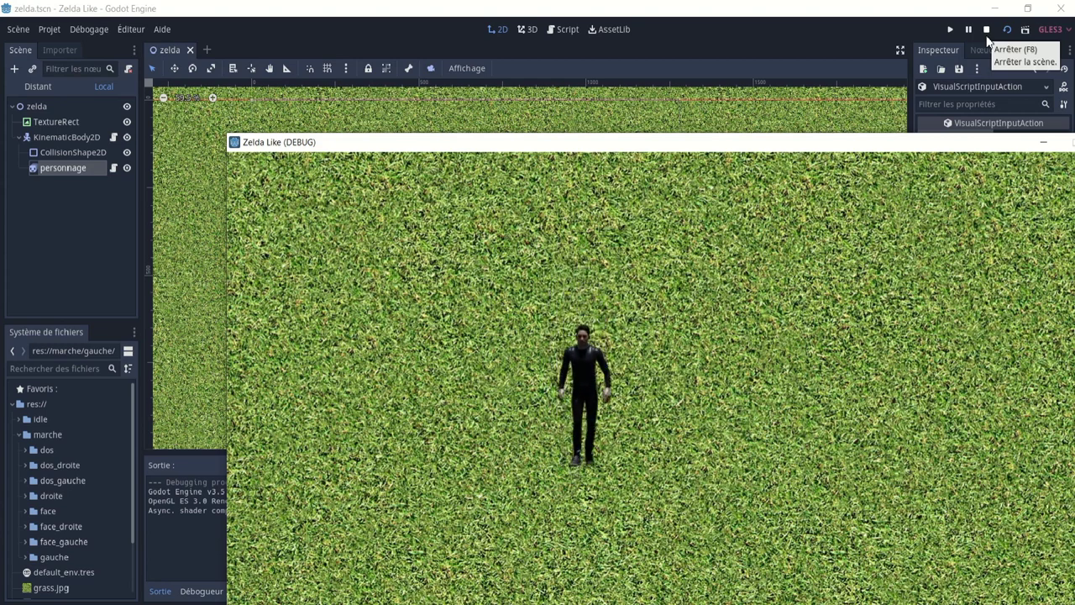
key(Right)
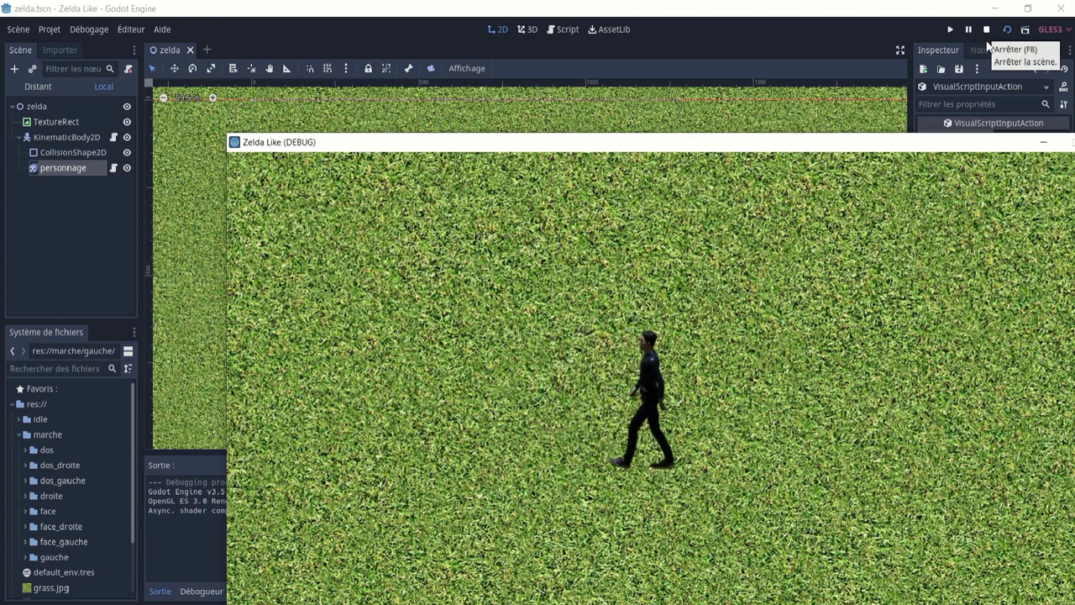
drag(966, 141, 860, 133)
click(1008, 133)
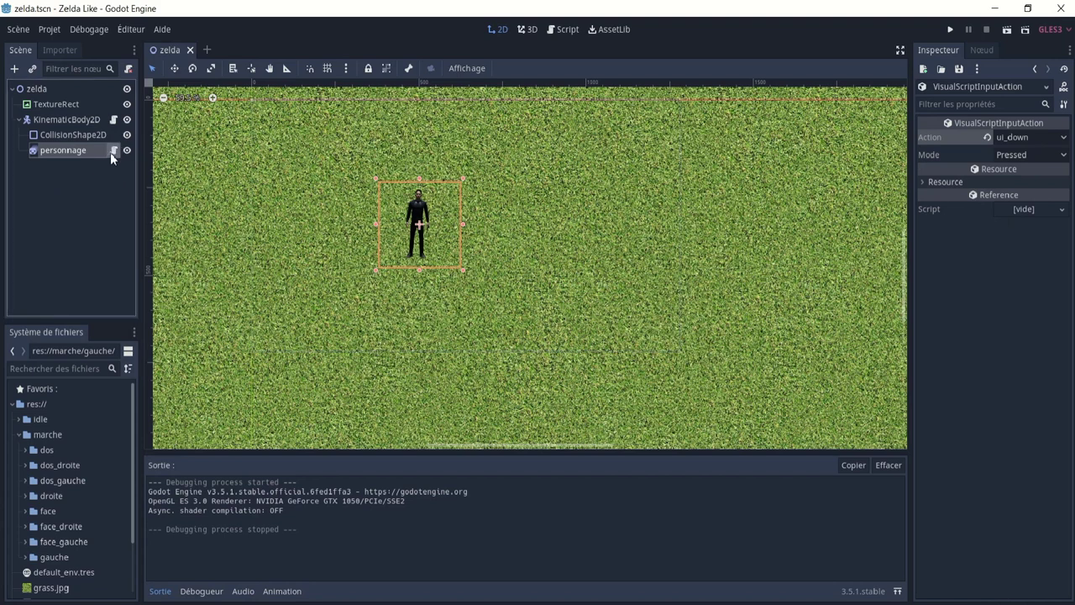
click(110, 152)
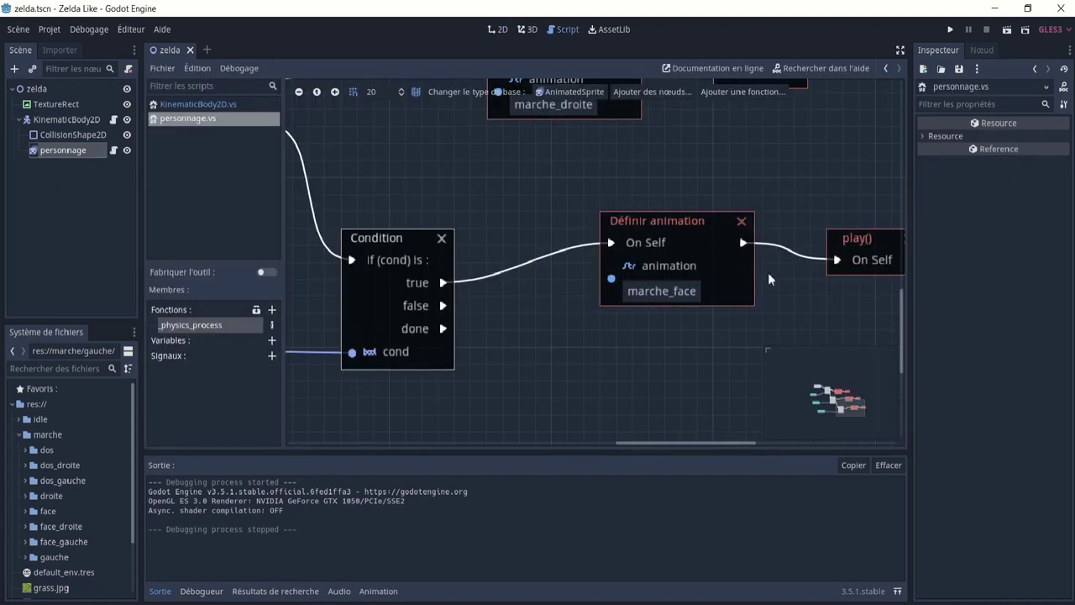
- Change the upper animation node from marche_droite to marche_gauche, then return to the 2D view
scroll(670, 228, up, 5)
click(584, 209)
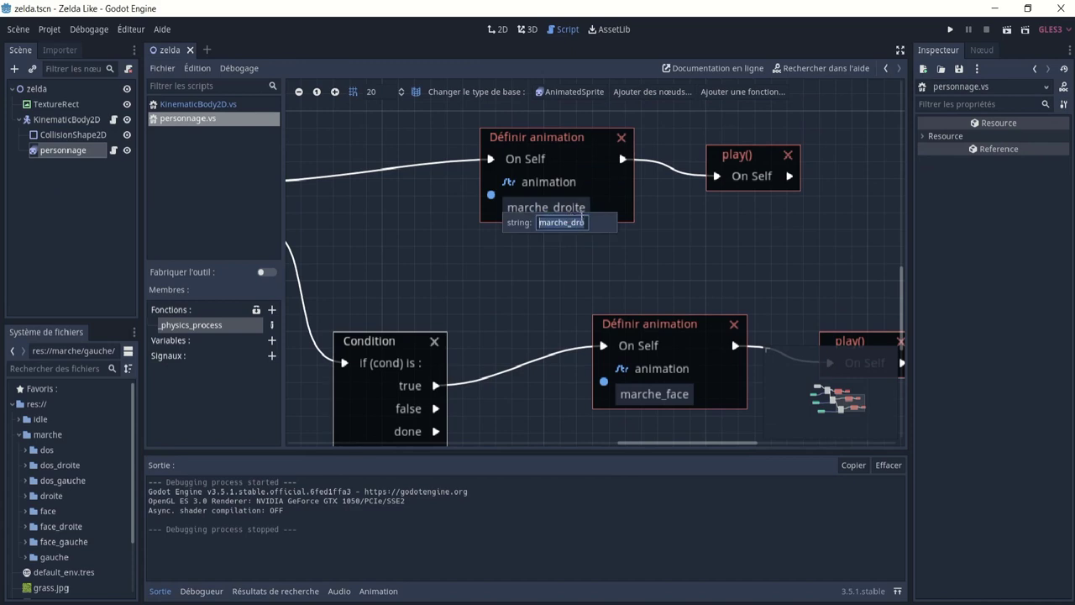
click(584, 222)
key(shift+Left)
key(shift+Left)
key(shift+Left)
key(shift+Left)
key(shift+Left)
key(shift+Left)
text(gauche)
key(Return)
click(395, 244)
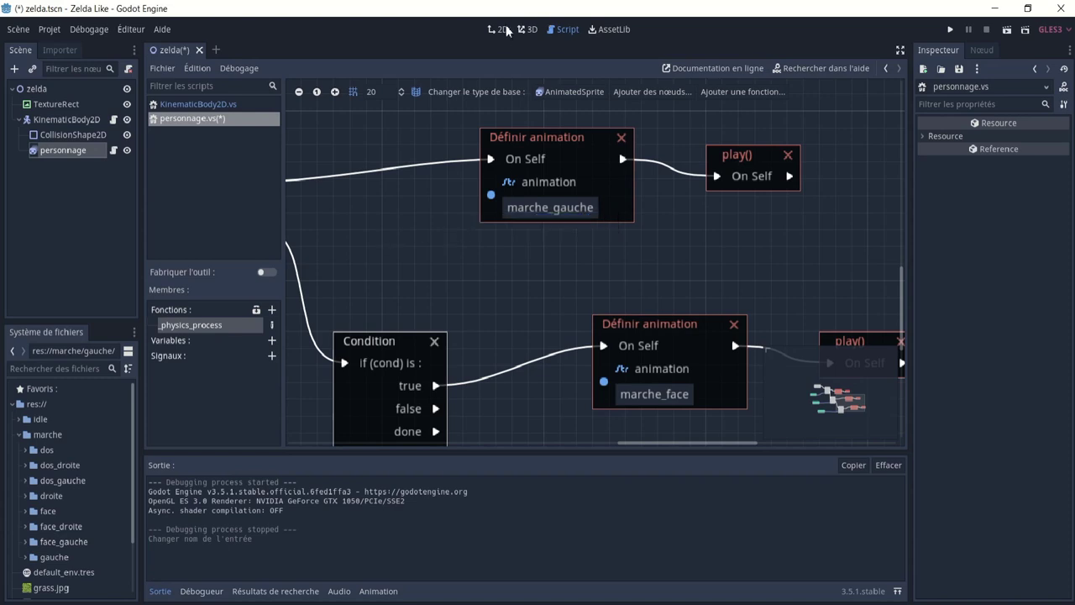
click(495, 29)
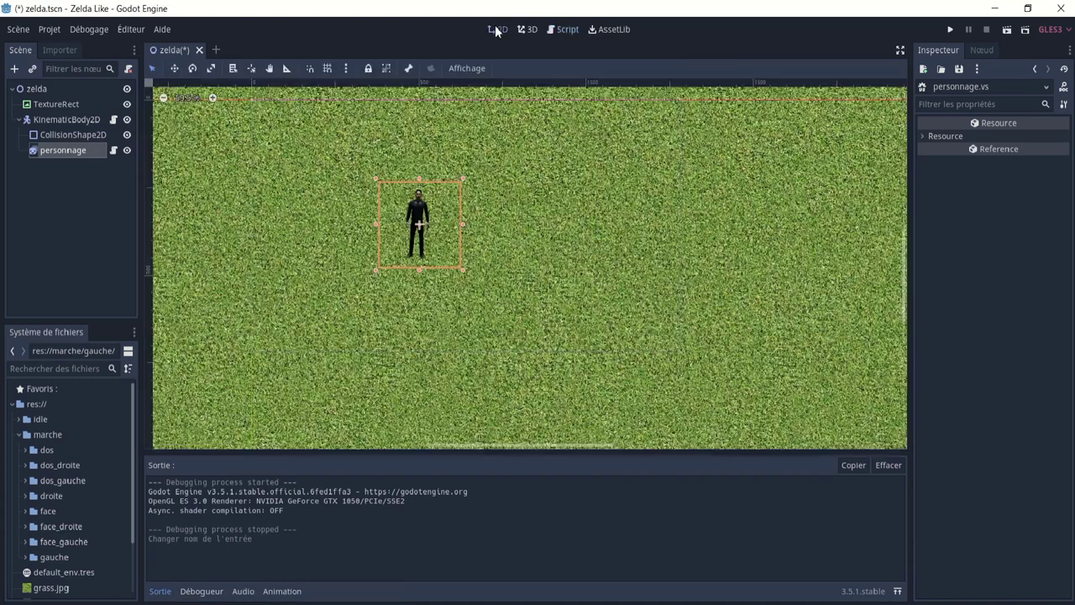
- Save and run the scene, walking the character right, up and down
click(1006, 31)
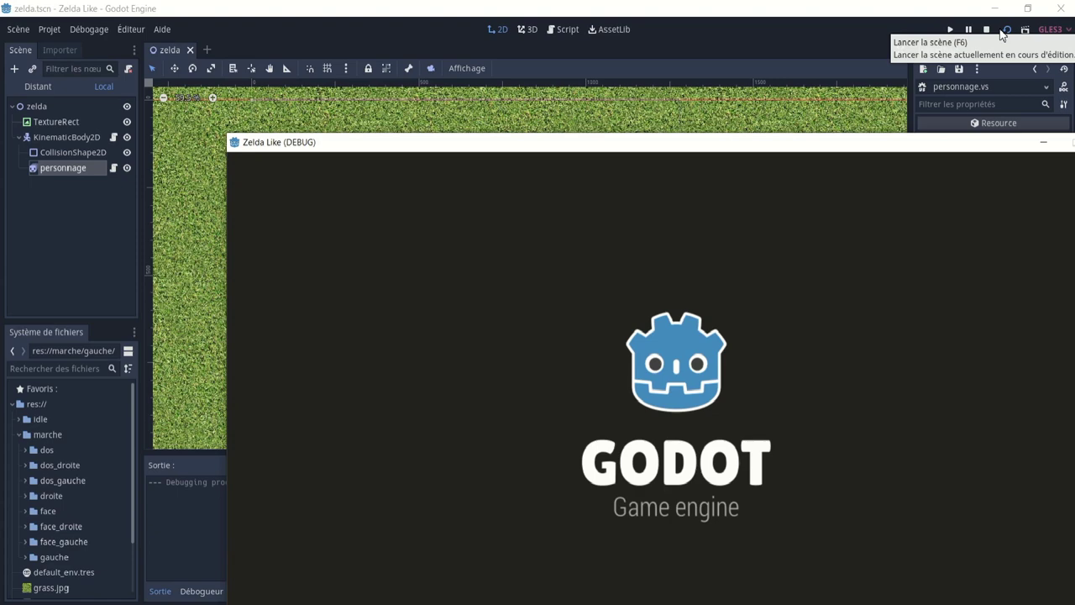
drag(692, 148, 575, 67)
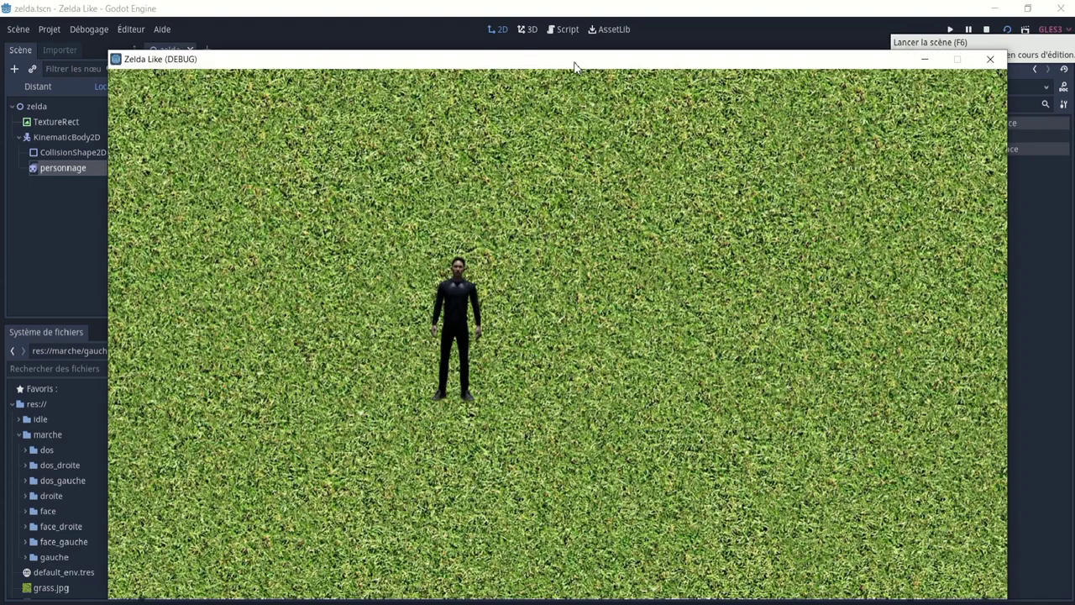
key(Right)
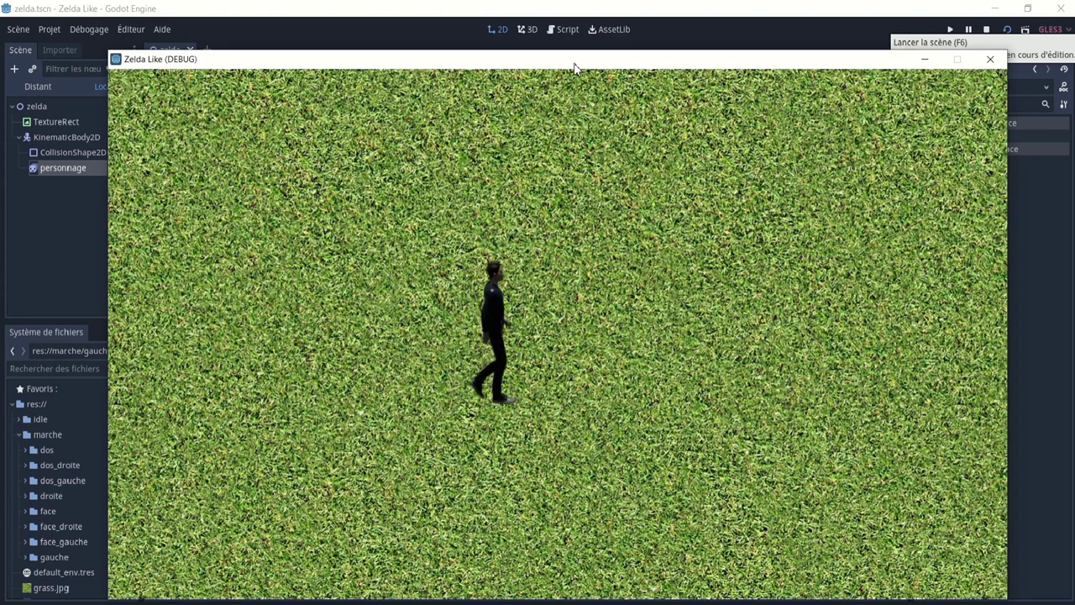
key(Up)
key(Down)
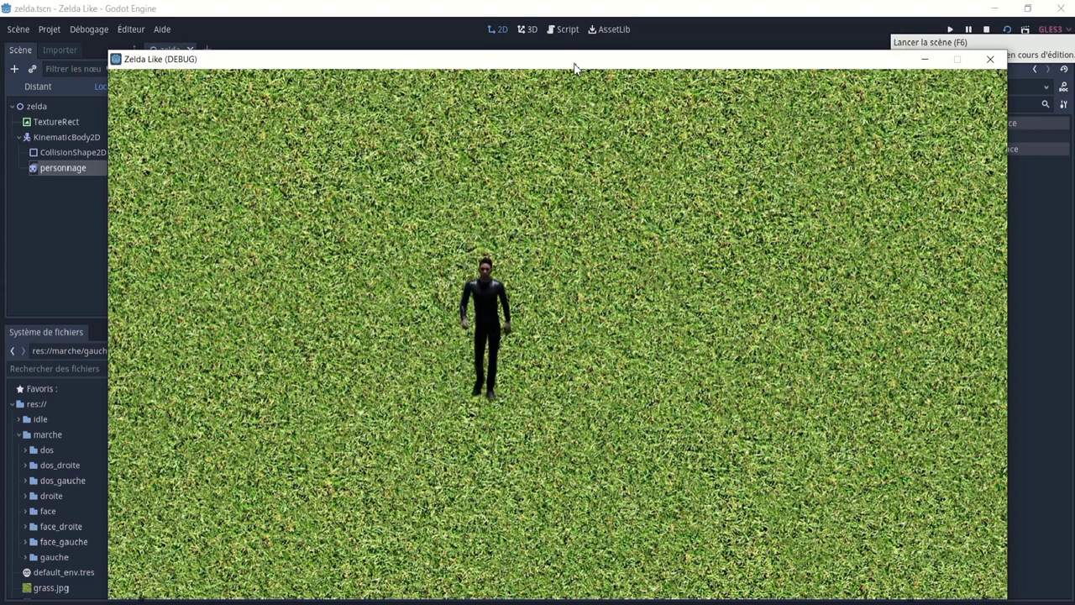
- Close the game, then copy and paste the lower node row in the personnage script
click(990, 59)
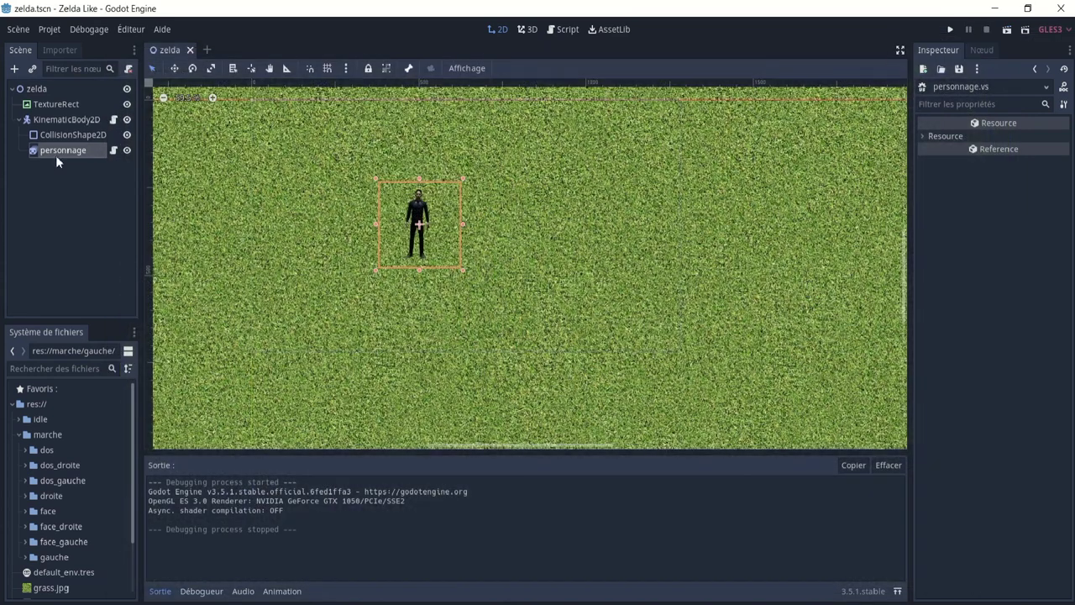
click(114, 149)
ctrl+scroll(587, 240, down, 5)
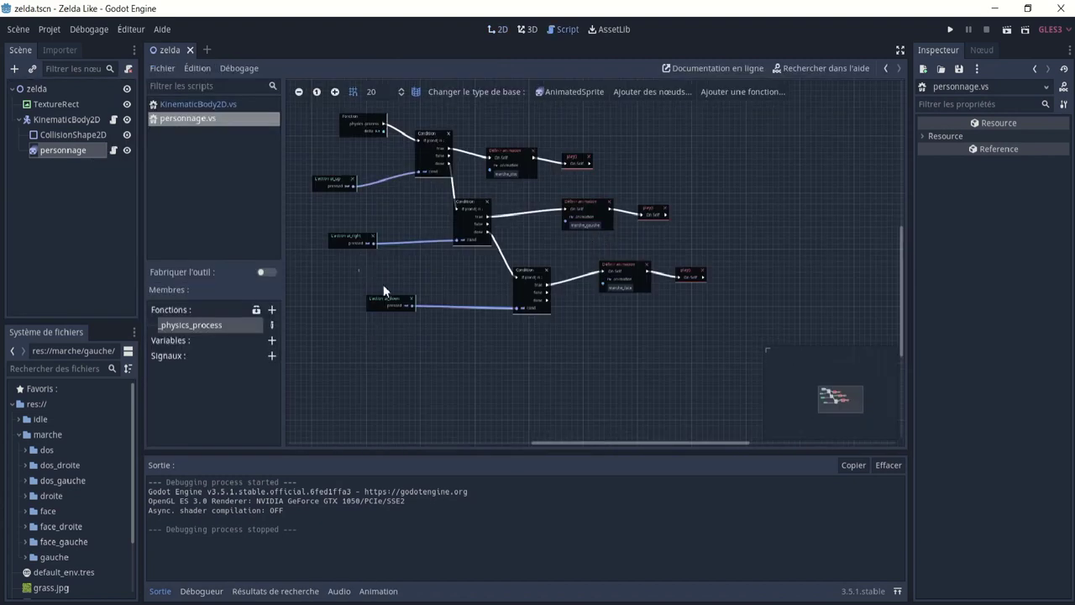
drag(358, 267, 706, 317)
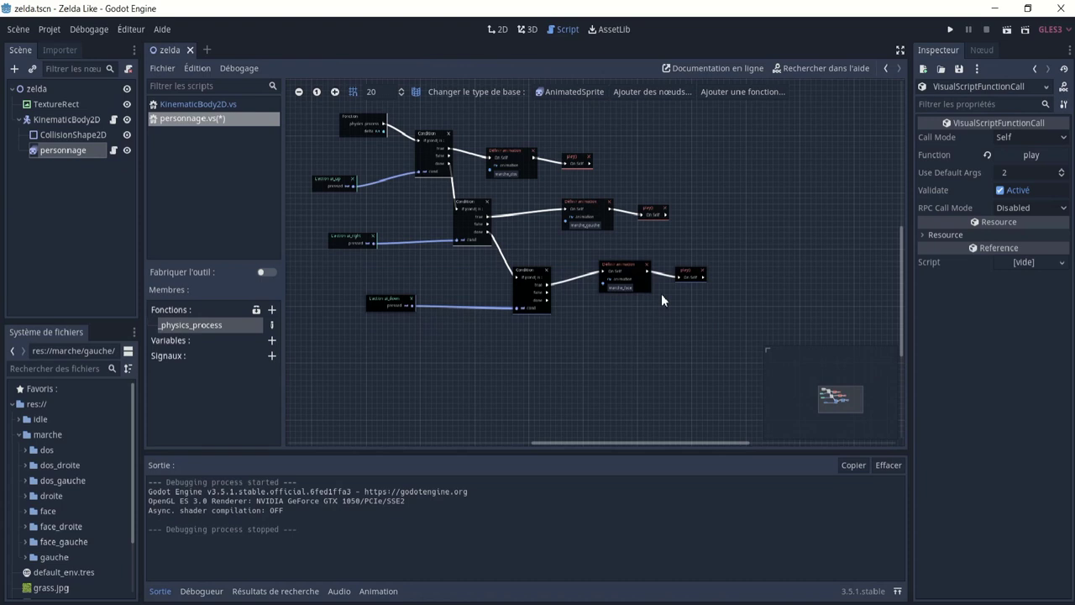
key(ctrl+c)
key(ctrl+v)
drag(724, 333, 593, 350)
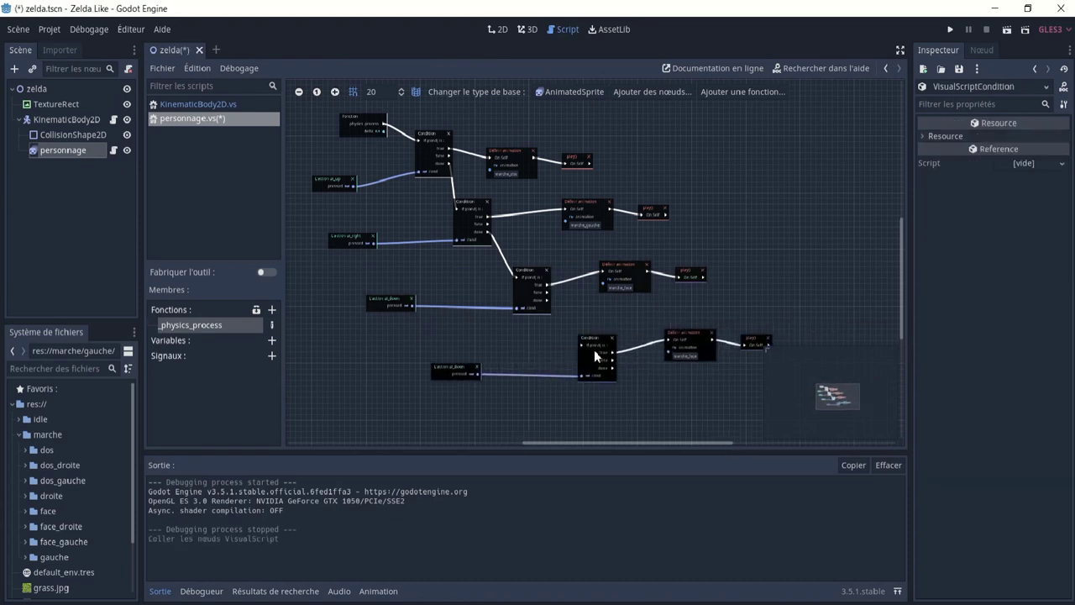
ctrl+scroll(572, 347, up, 4)
mouse_move(512, 255)
mouse_down()
mouse_move(479, 244)
mouse_move(579, 342)
mouse_up()
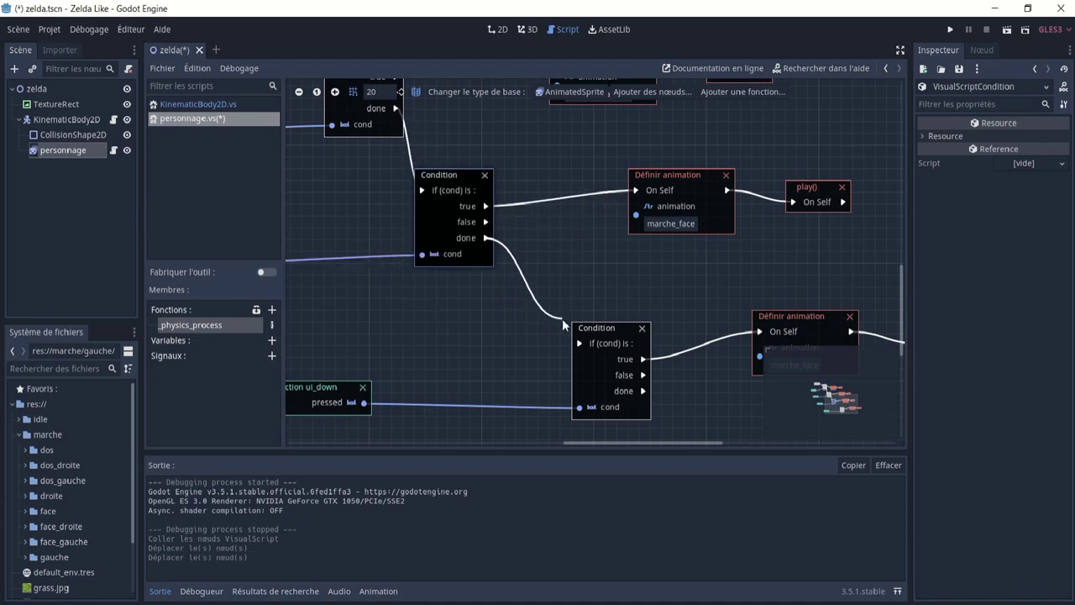
- Rename the pasted branch's animation from marche_face to marche_droite
ctrl+scroll(669, 314, up, 2)
middle_drag(668, 314, 562, 237)
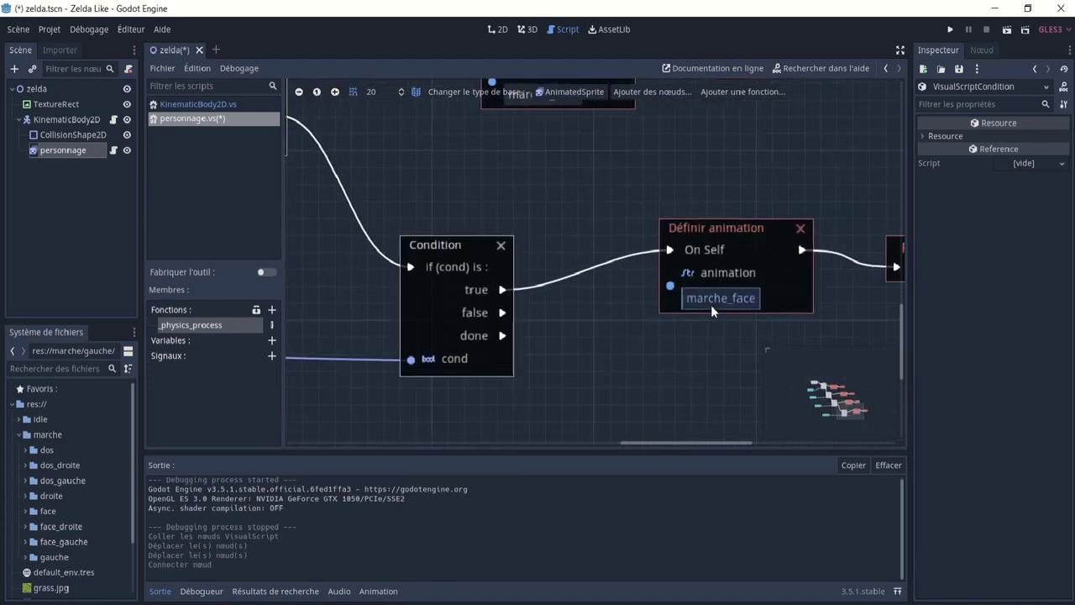
click(721, 298)
click(749, 315)
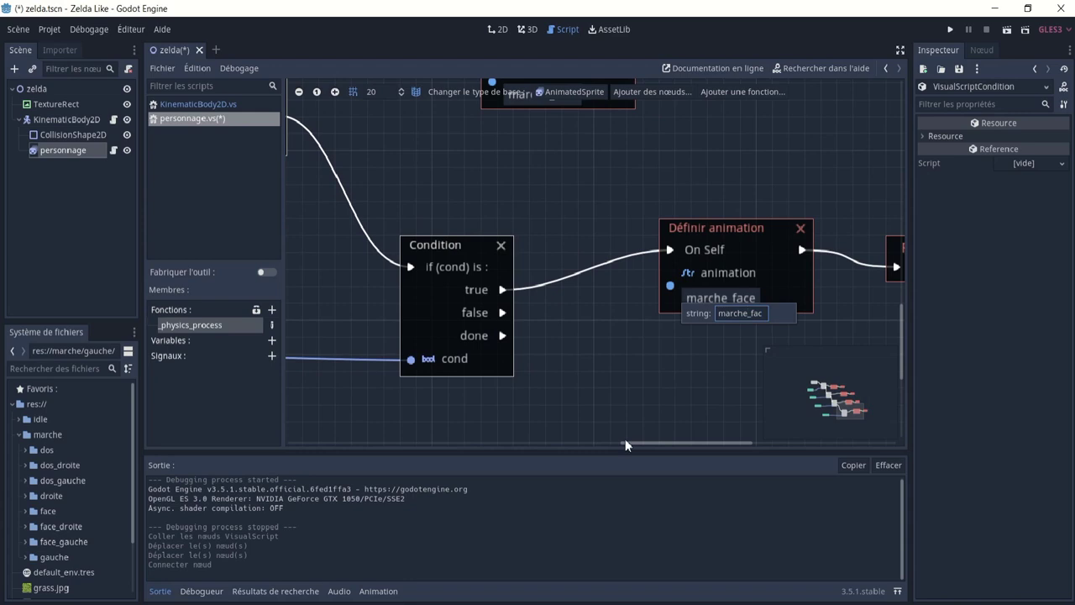
key(shift+End)
text(droite)
key(Return)
ctrl+scroll(583, 342, down, 4)
shift+scroll(407, 386, left, 2)
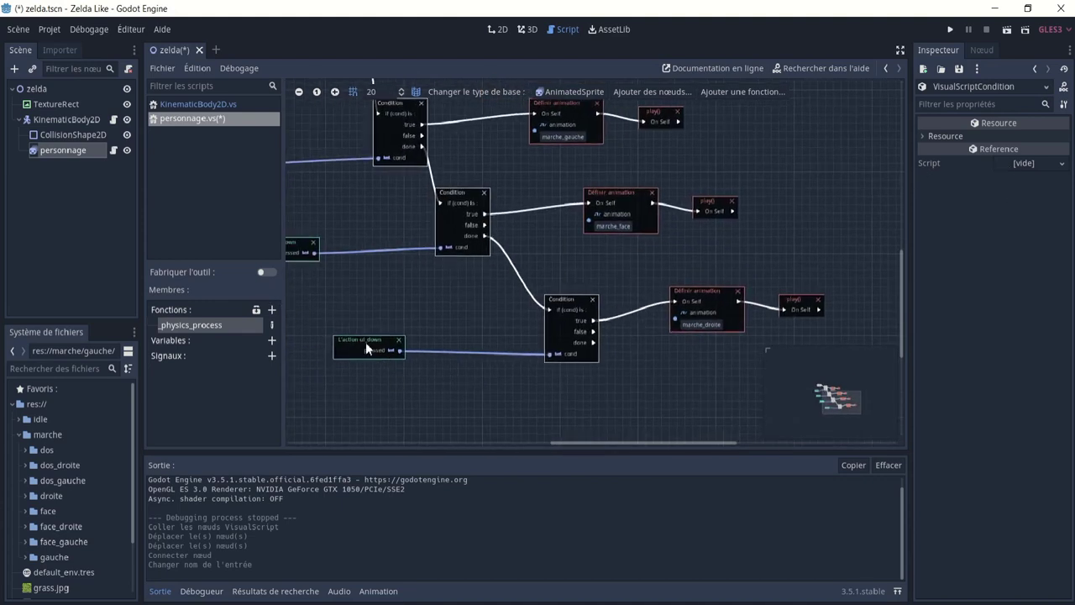
click(340, 340)
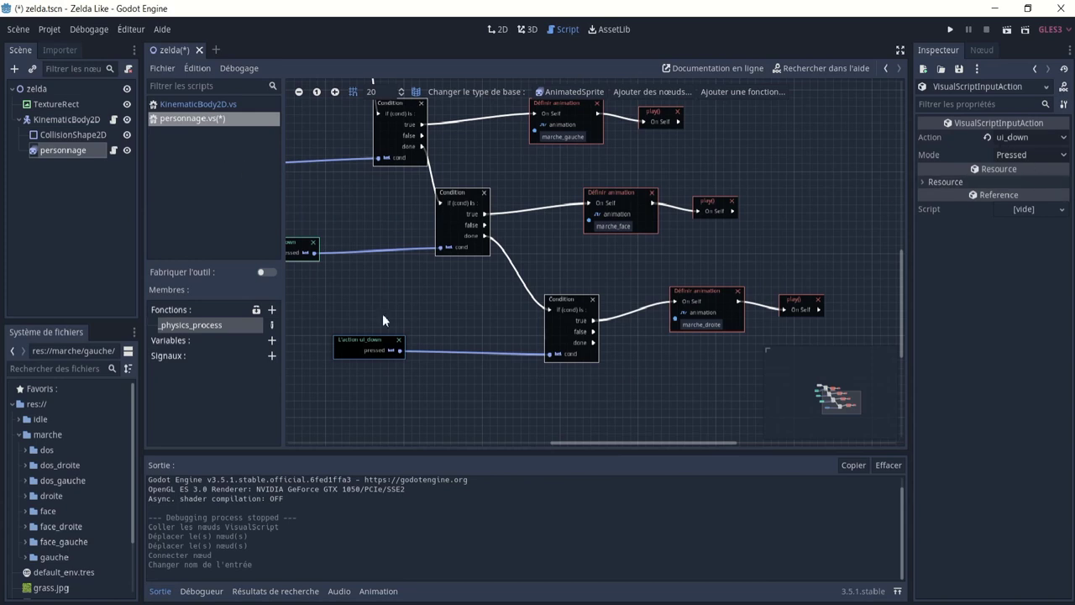
- Set the copied action node to ui_left, keeping marche_droite as its animation, then return to 2D
middle_drag(382, 313, 508, 319)
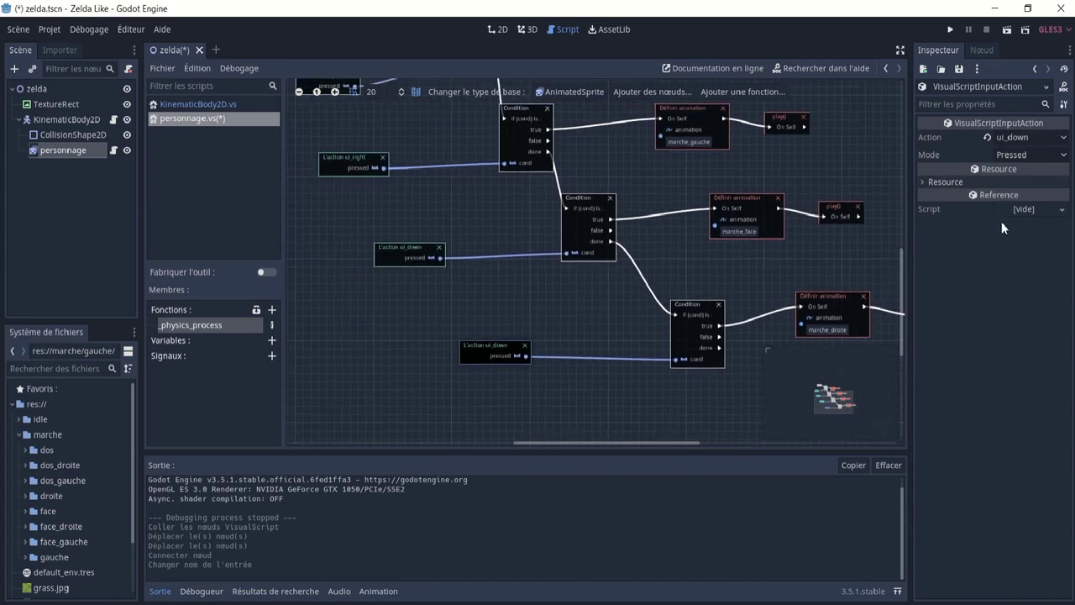
click(1012, 139)
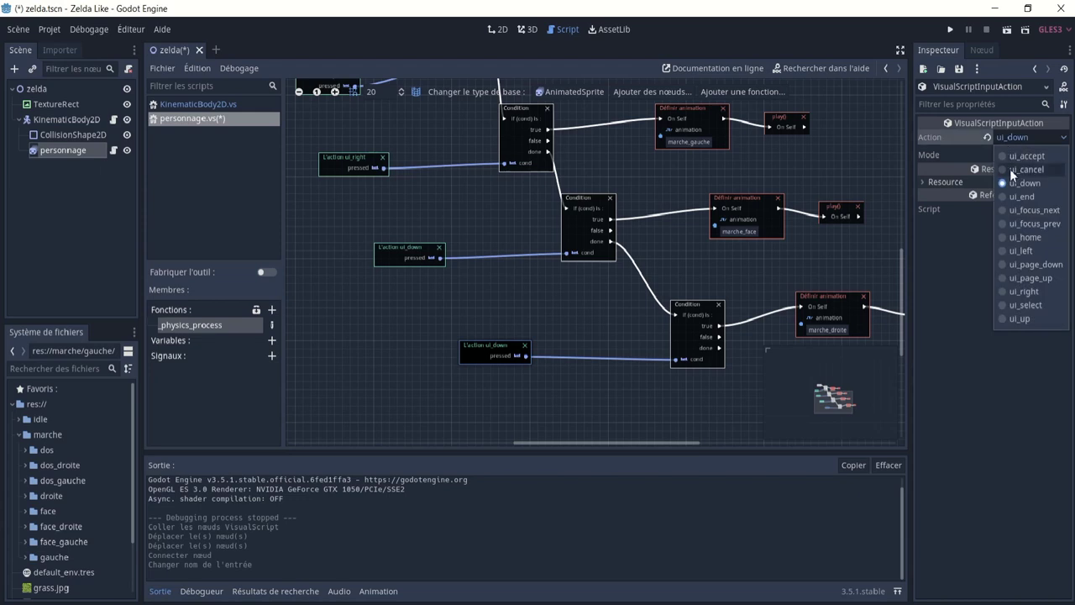
click(1036, 243)
middle_drag(800, 317, 675, 283)
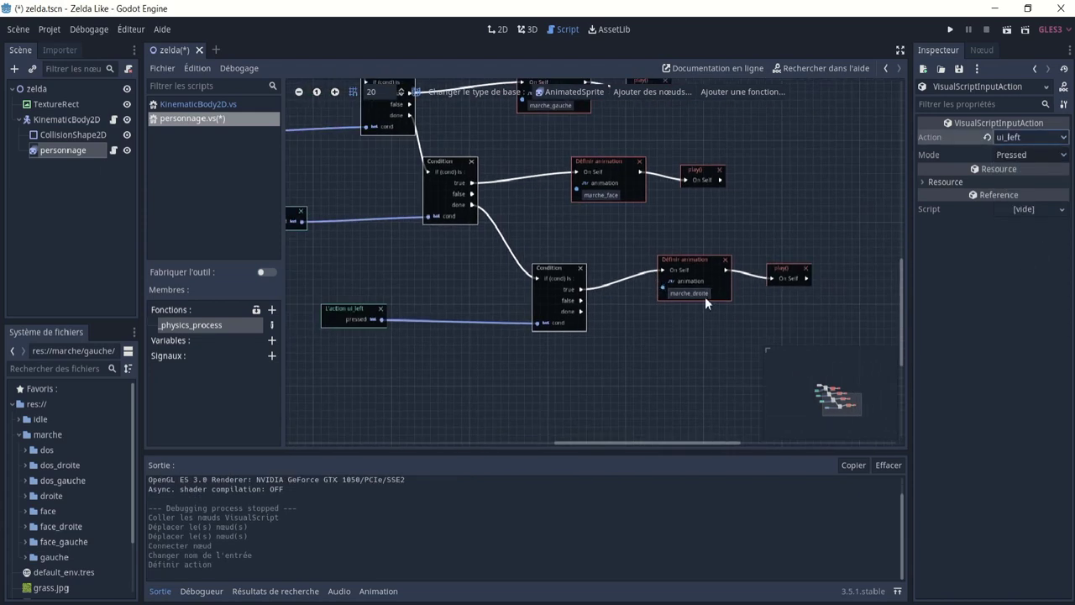
click(704, 297)
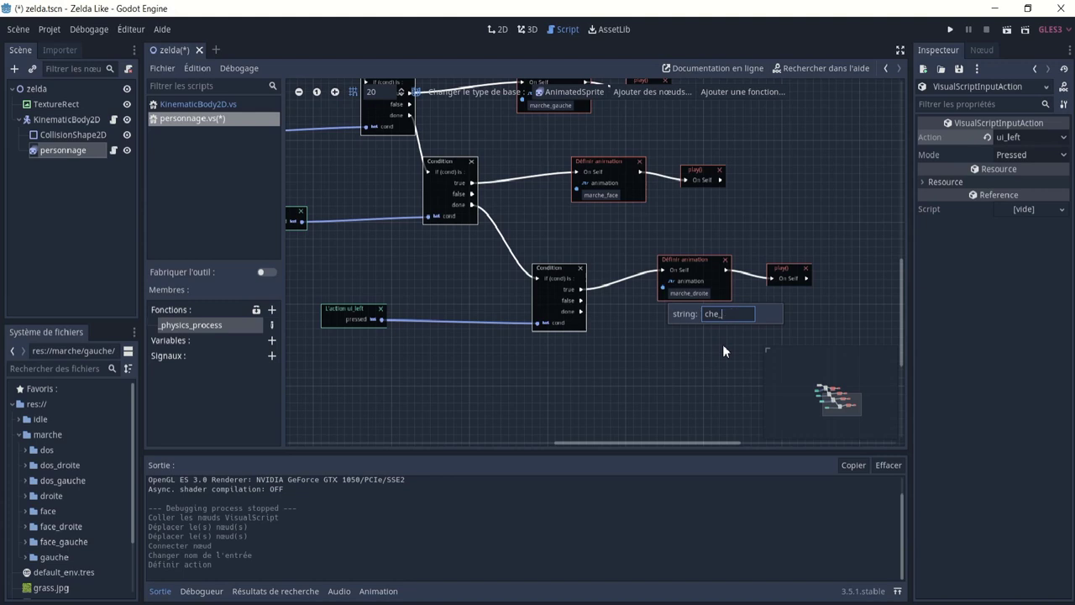
key(Return)
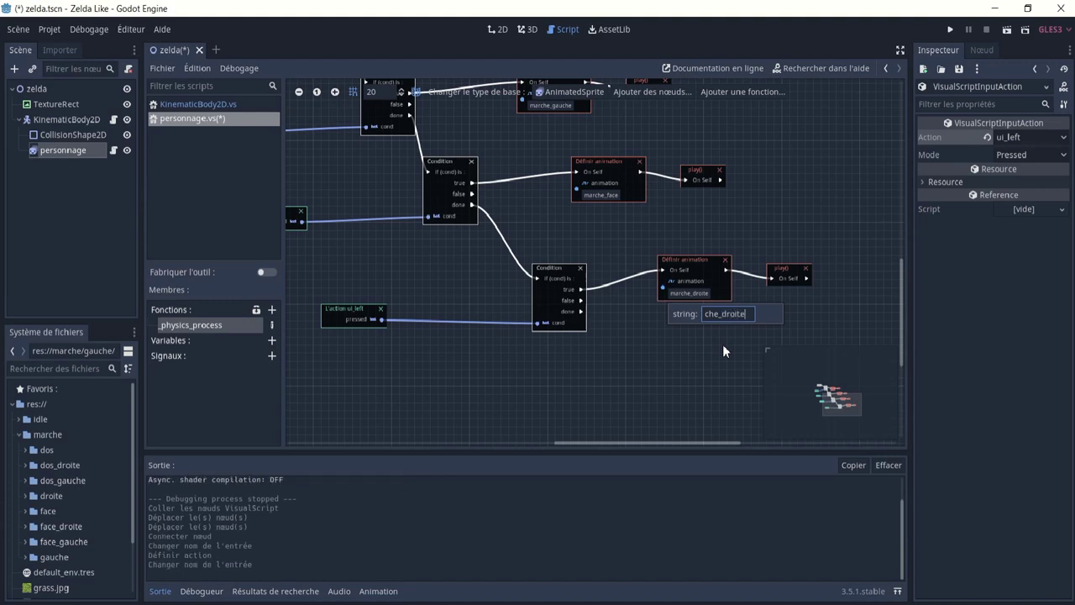
key(Return)
click(719, 347)
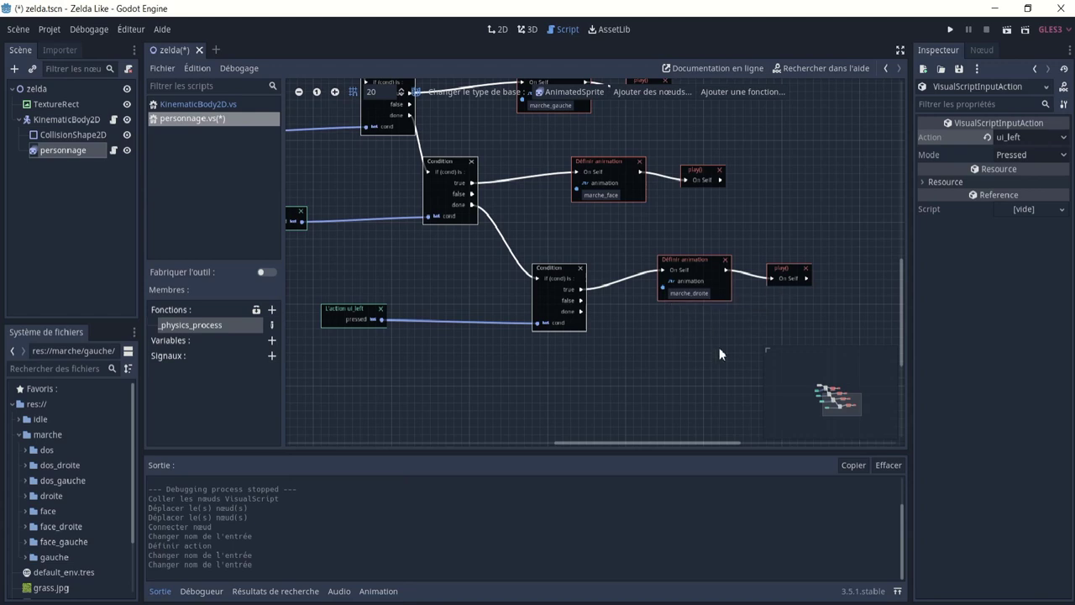
click(499, 29)
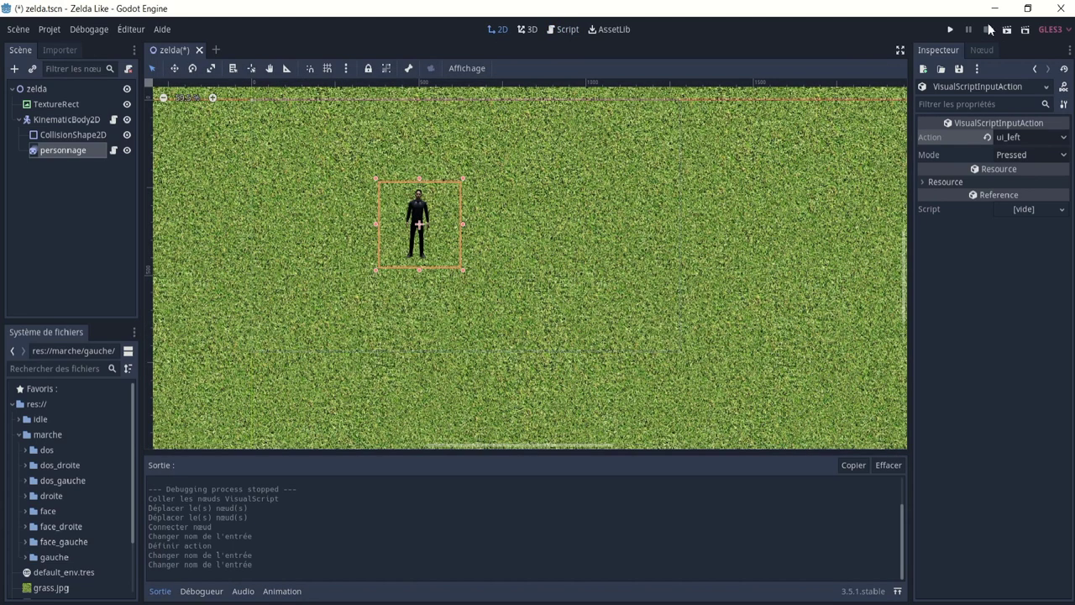
- Save and run the scene, walking the character right, up and down, then close the game
key(ctrl+s)
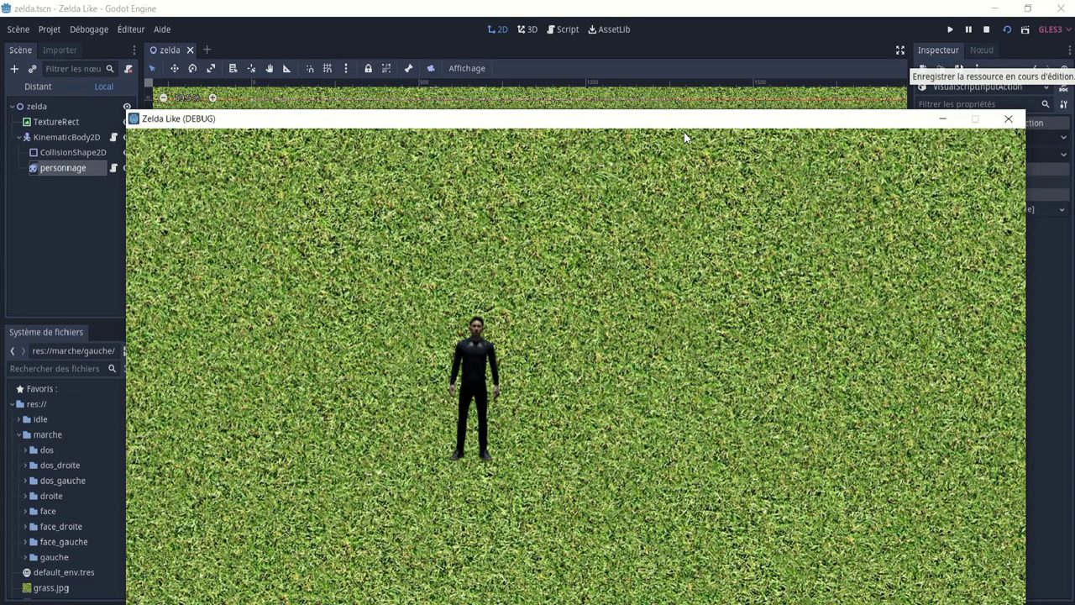
key(Right)
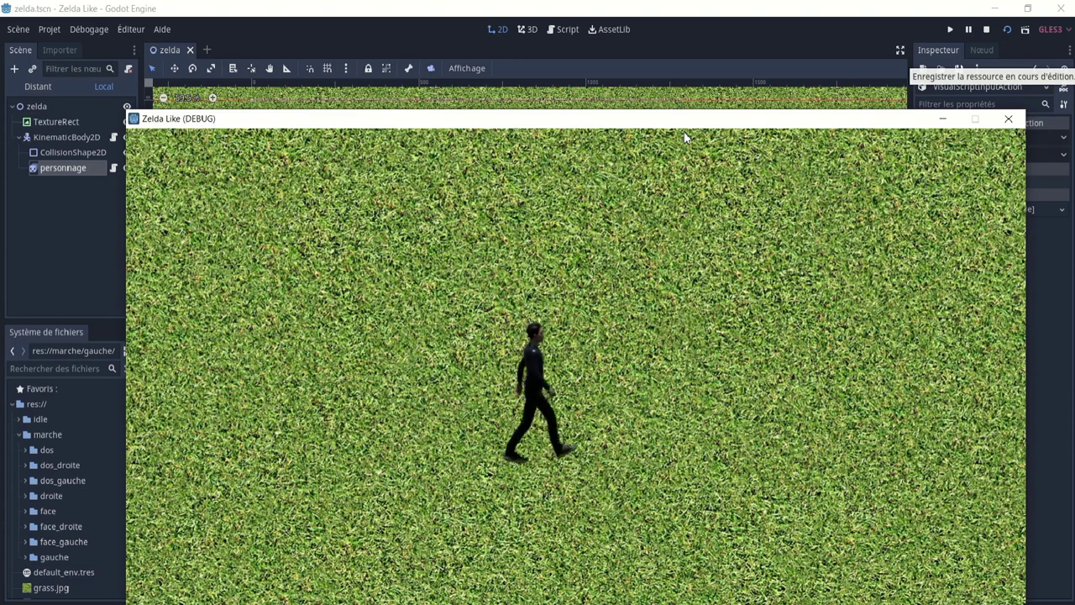
key(Up)
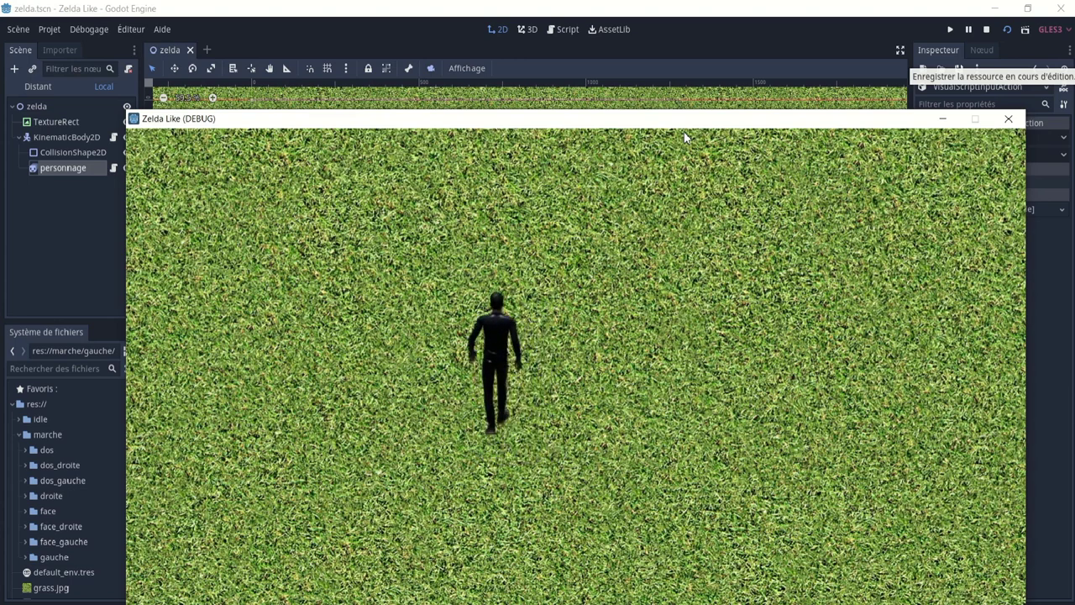
key(Down)
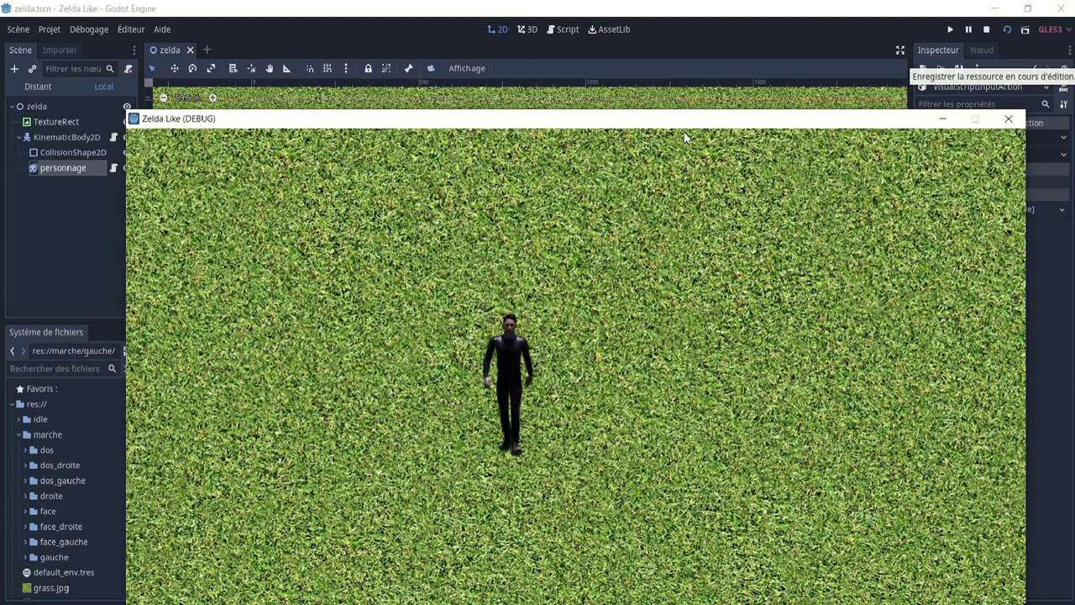
click(1008, 121)
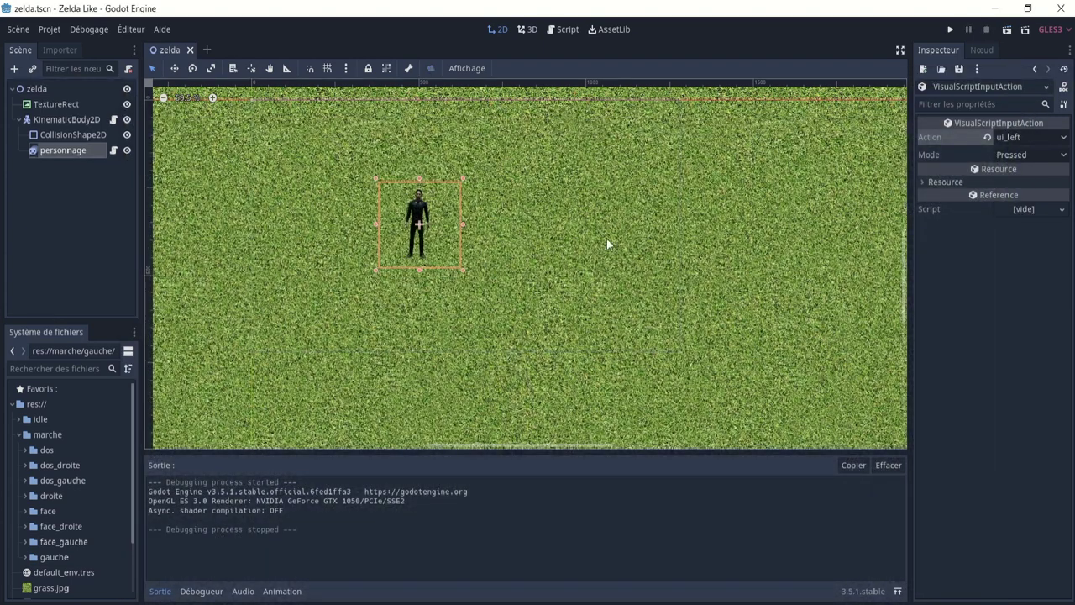
- Open Projet > Exporter and add a Windows Desktop export preset
scroll(519, 289, down, 1)
scroll(512, 282, down, 1)
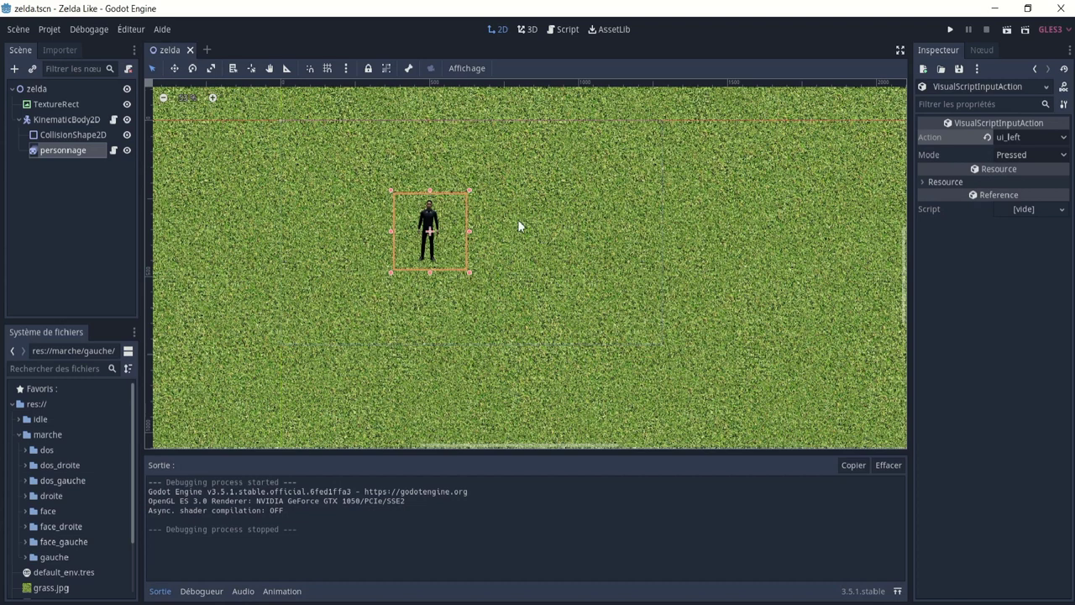
scroll(408, 244, up, 1)
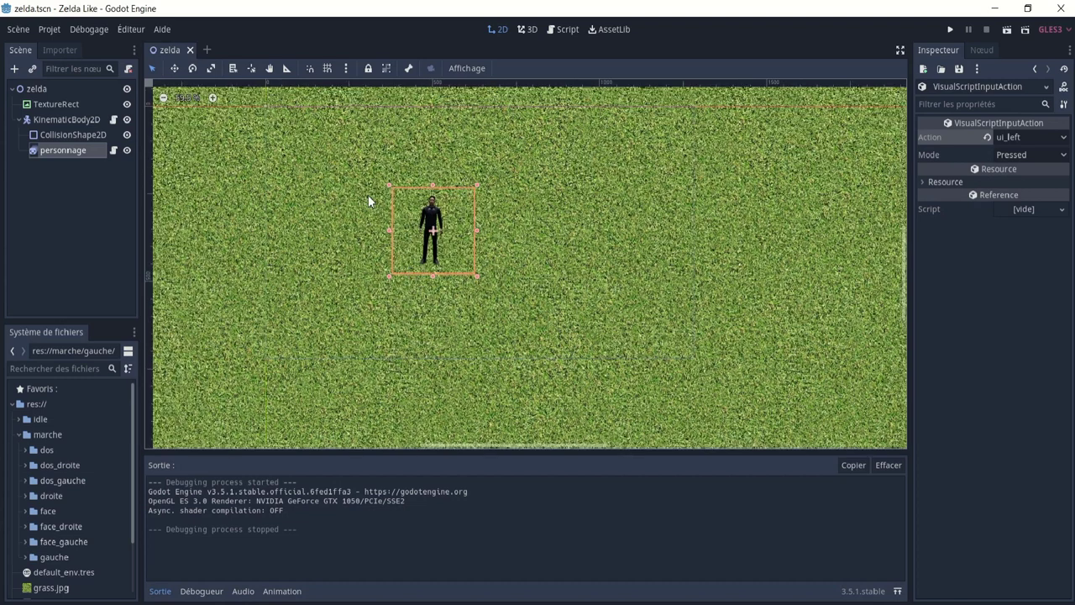
click(23, 27)
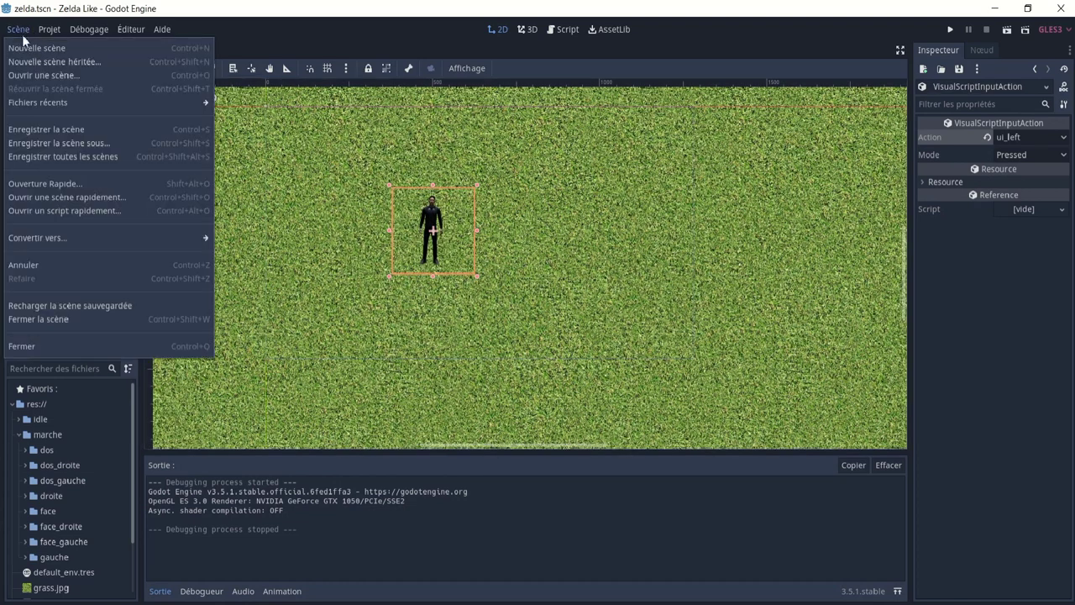
mouse_move(51, 27)
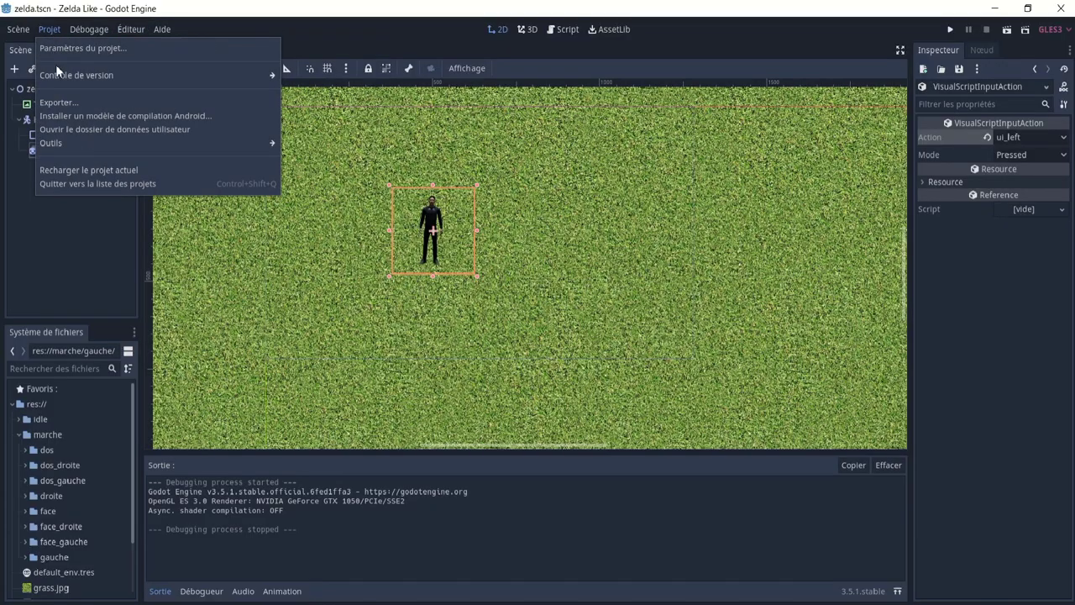
click(65, 105)
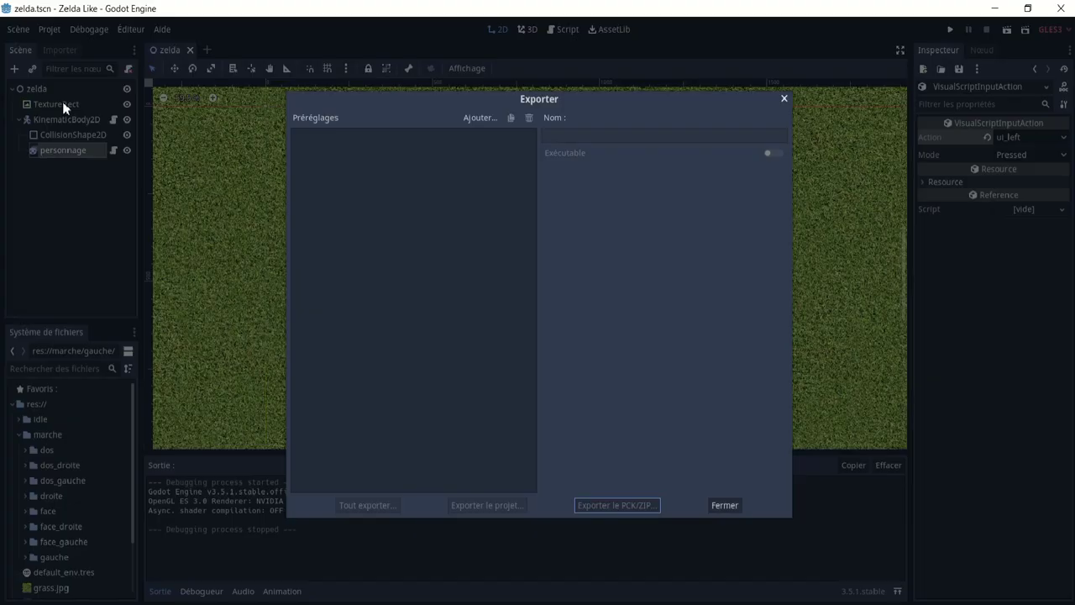
click(477, 117)
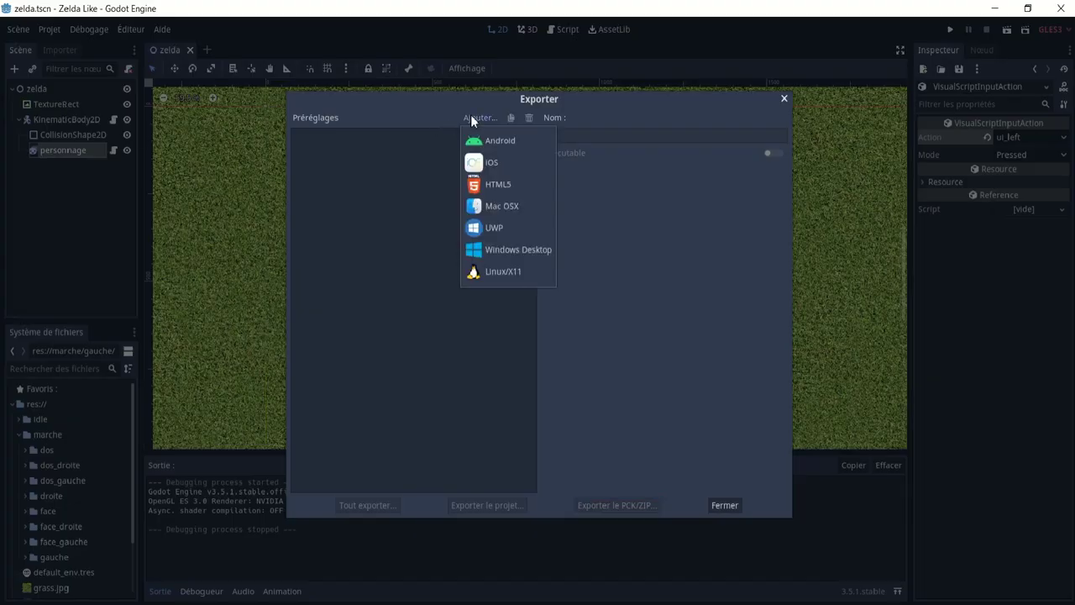
click(517, 249)
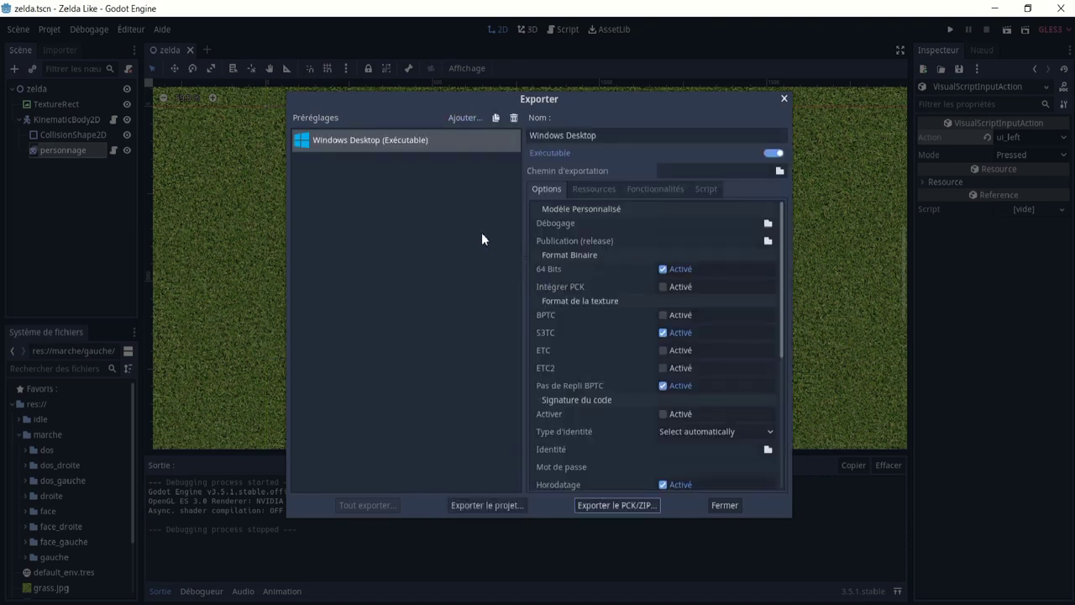
- Create a personnage folder and set the export path to personnage/personnage.exe
click(780, 171)
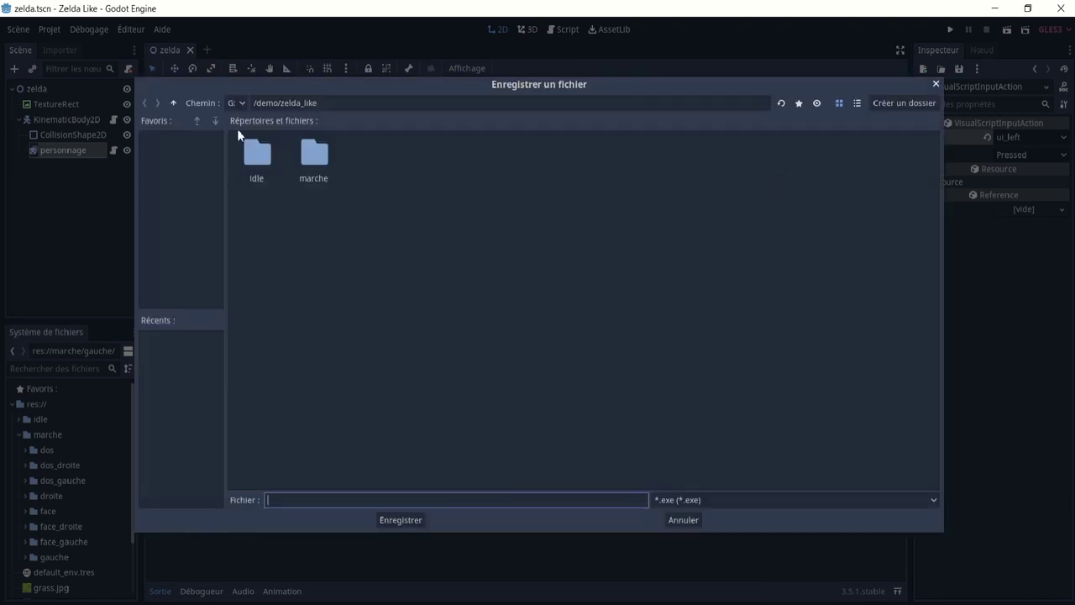
click(897, 106)
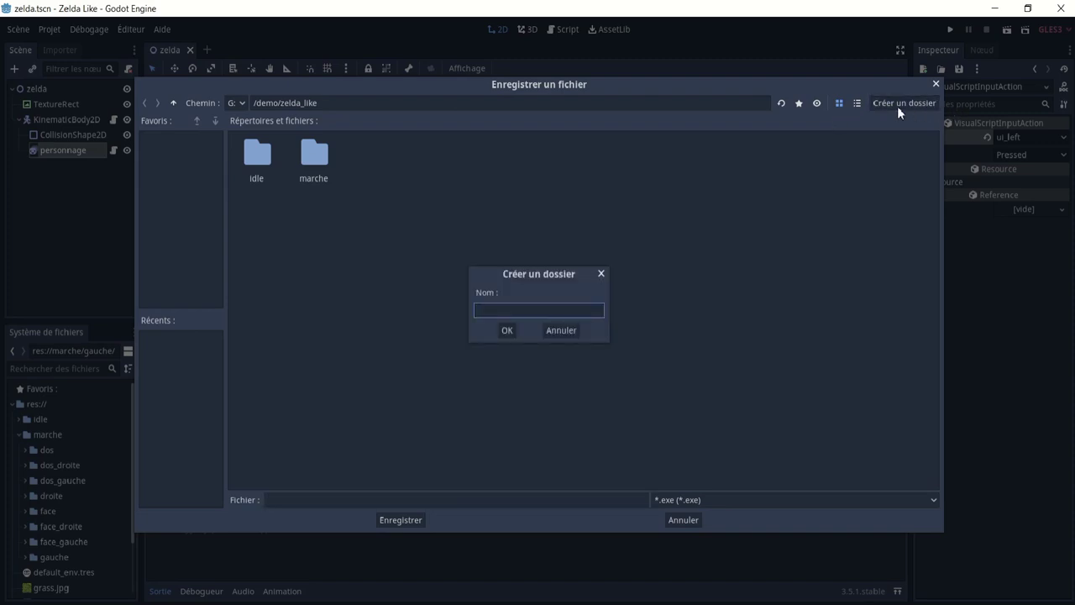
text(personnage)
click(505, 330)
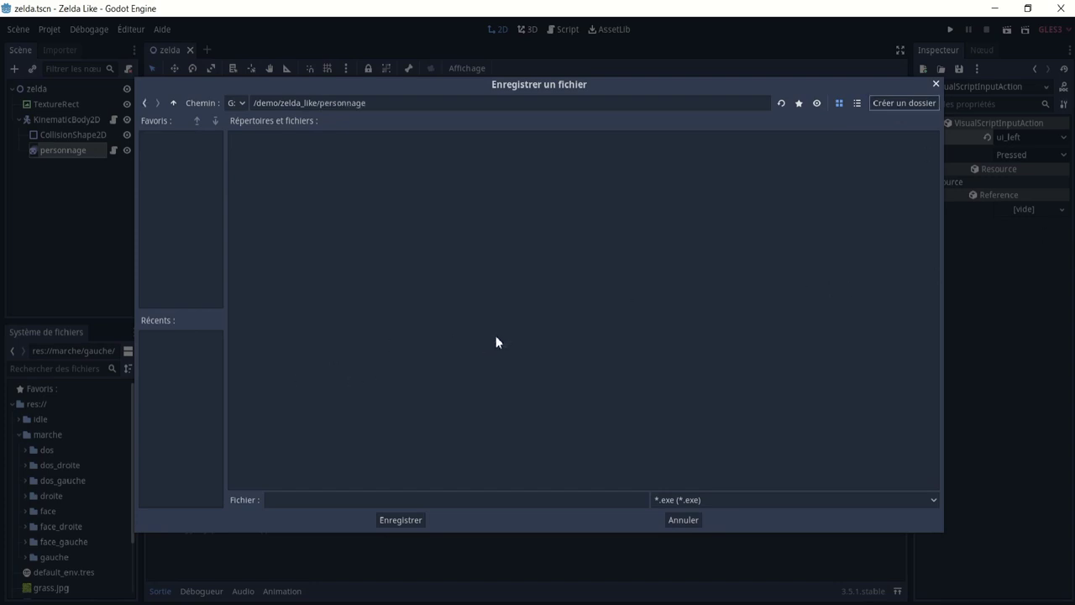
click(330, 504)
text(personnage)
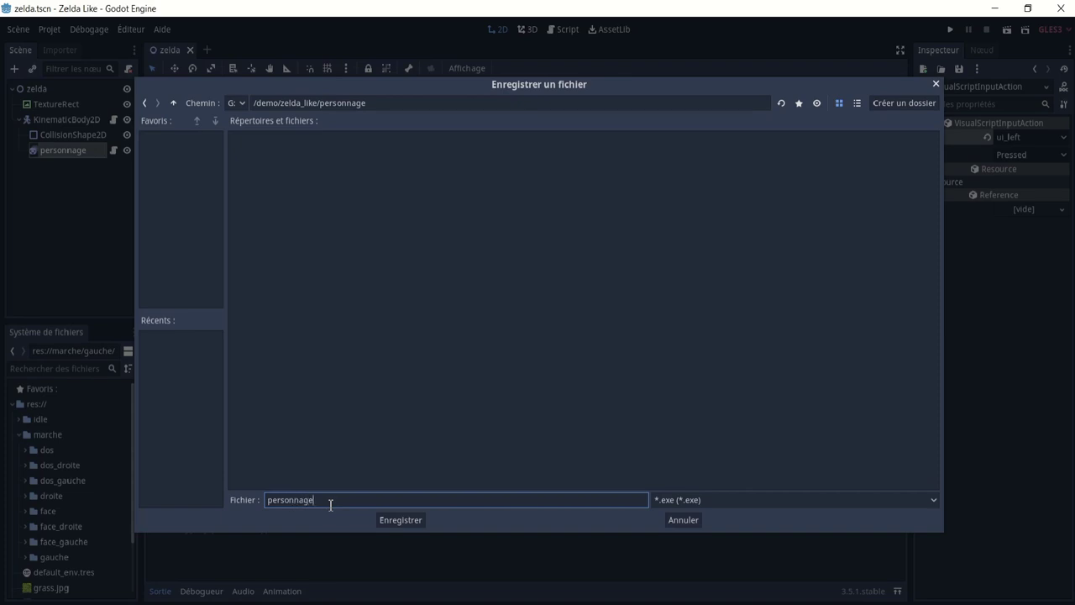
click(412, 521)
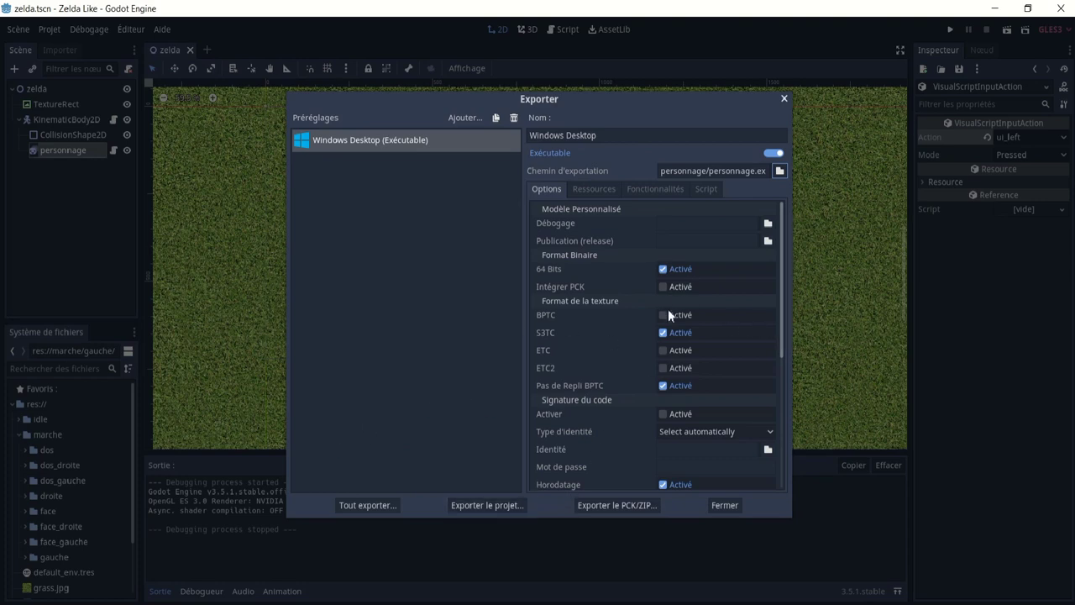
- Export the Windows build and save it as personnage.exe
click(499, 507)
click(391, 522)
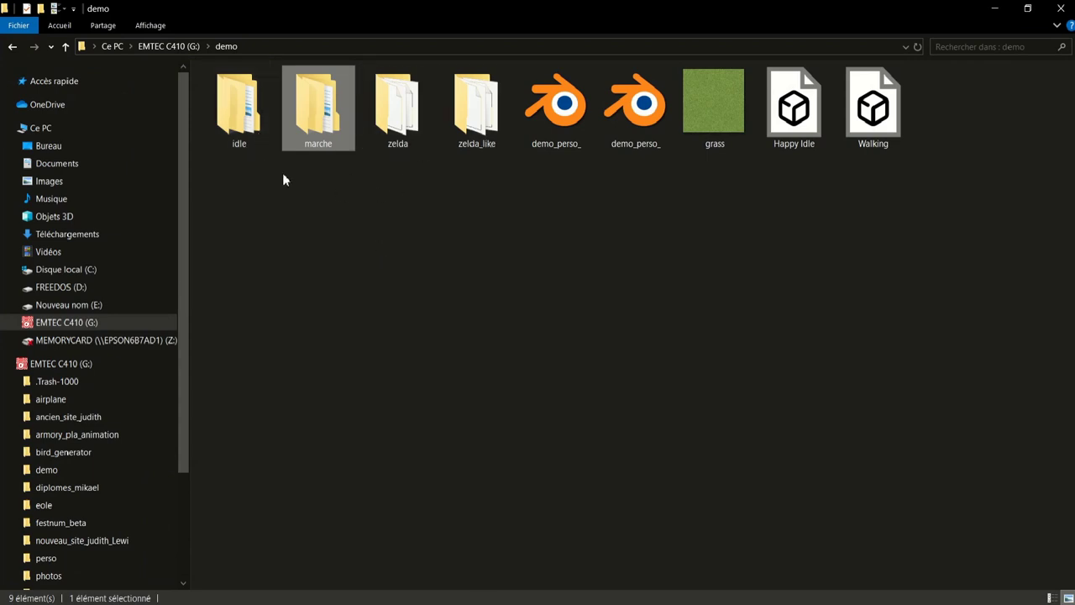
- Open the personnage export folder, close Godot's export settings, and try running the game
double_click(476, 105)
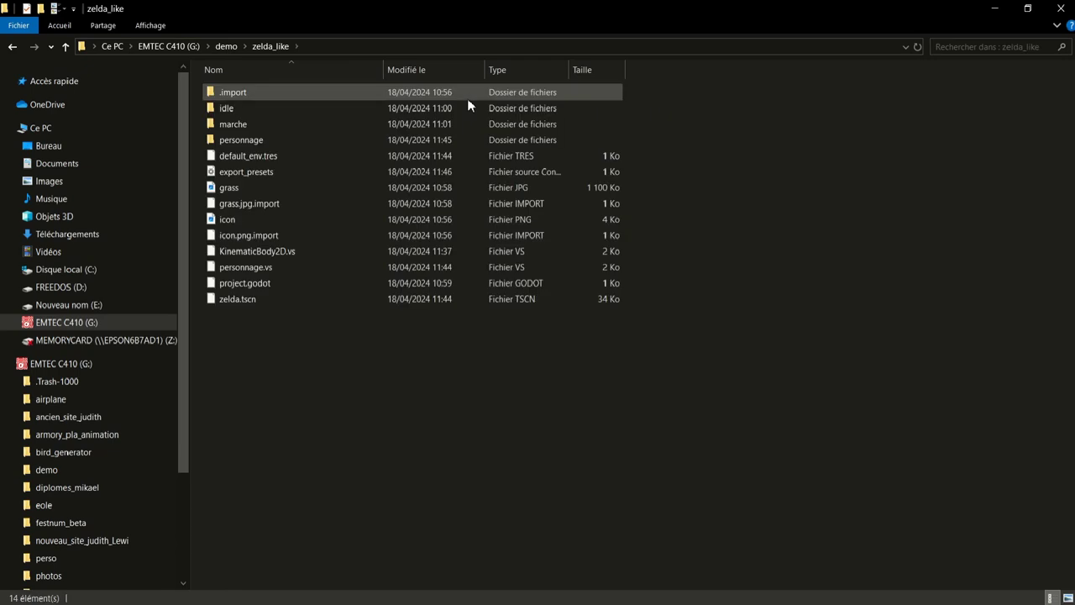
double_click(320, 140)
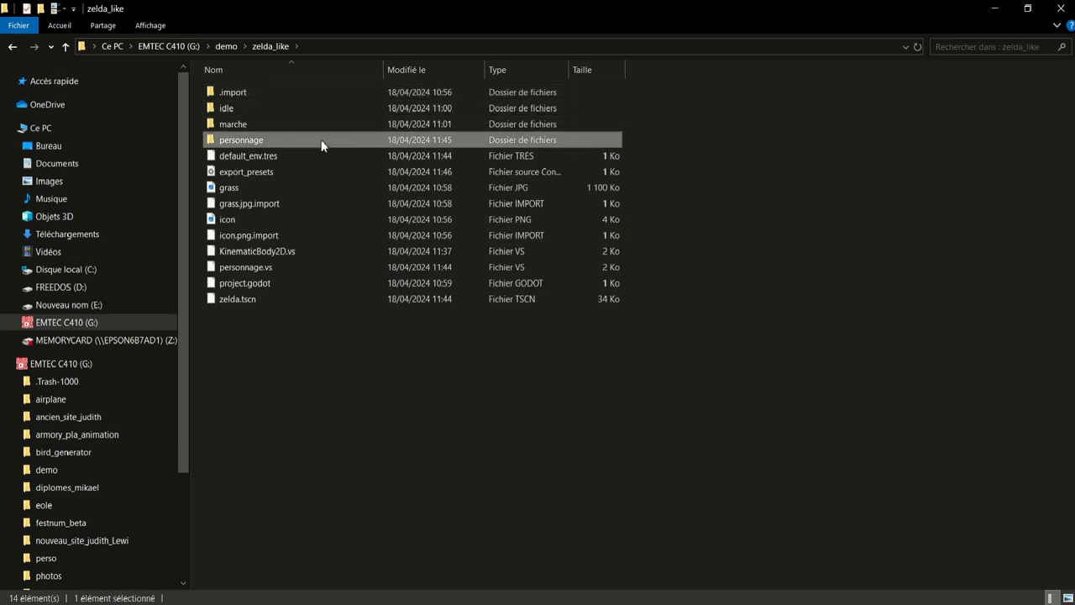
key(alt+Tab)
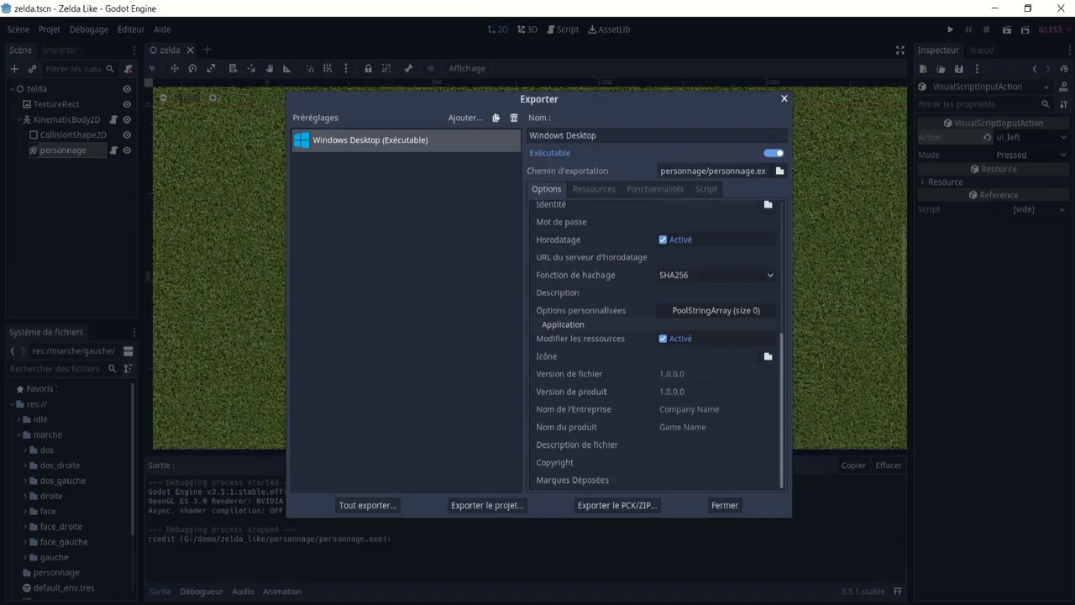
click(733, 505)
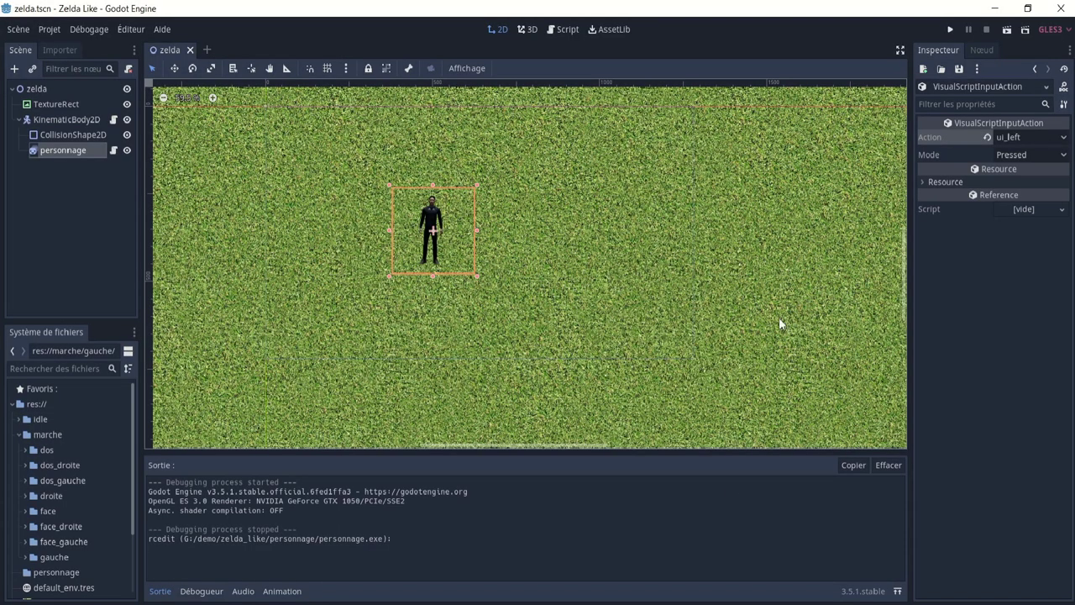
key(alt+Tab)
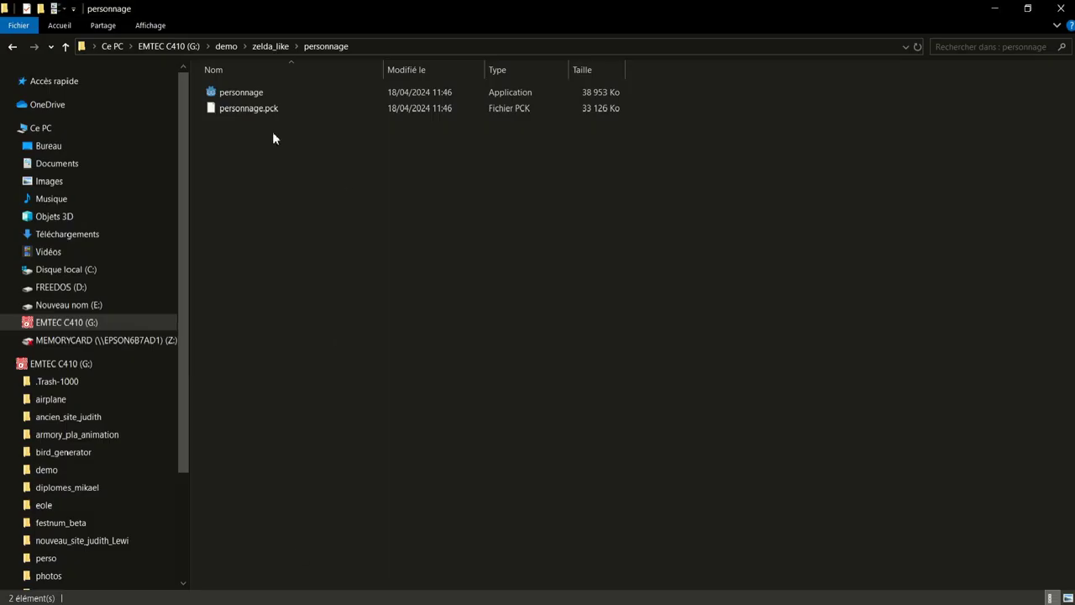
click(247, 94)
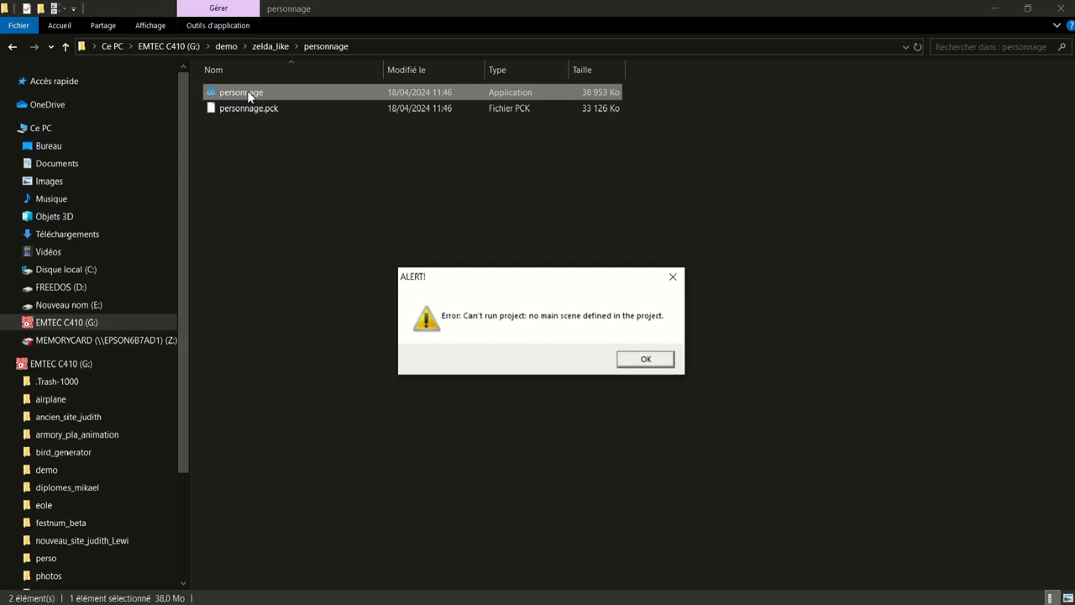
click(645, 360)
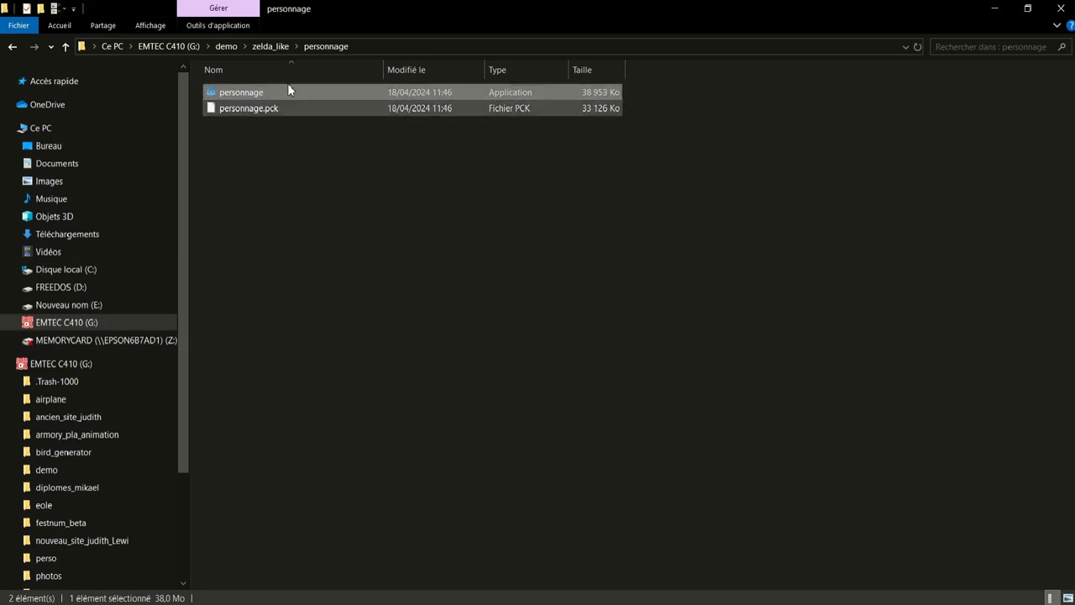
- Cut the personnage folder from zelda_like and paste it into demo
click(59, 47)
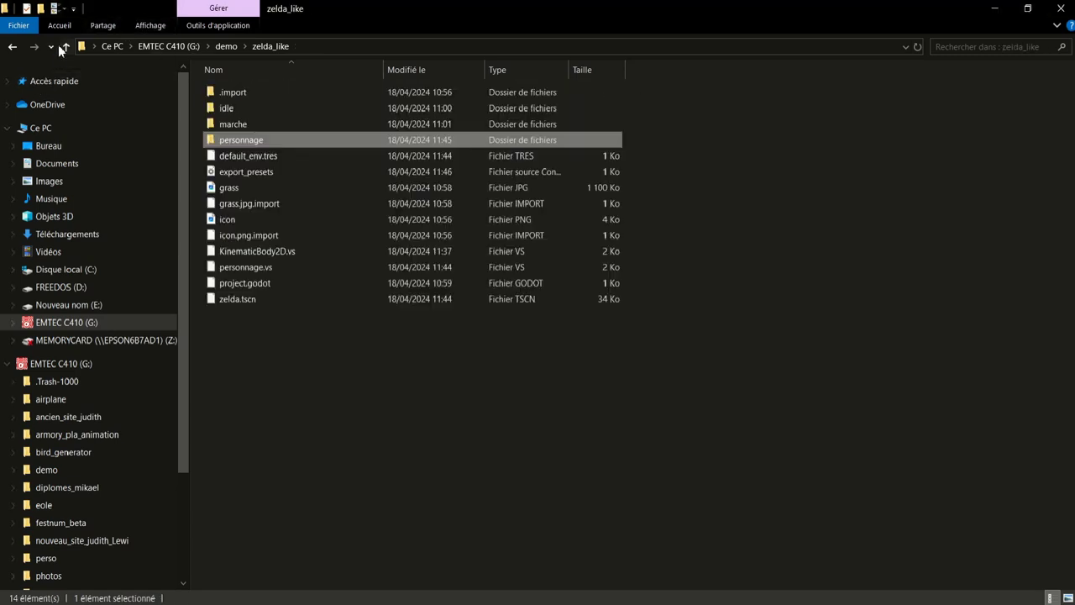
right_click(276, 140)
click(314, 411)
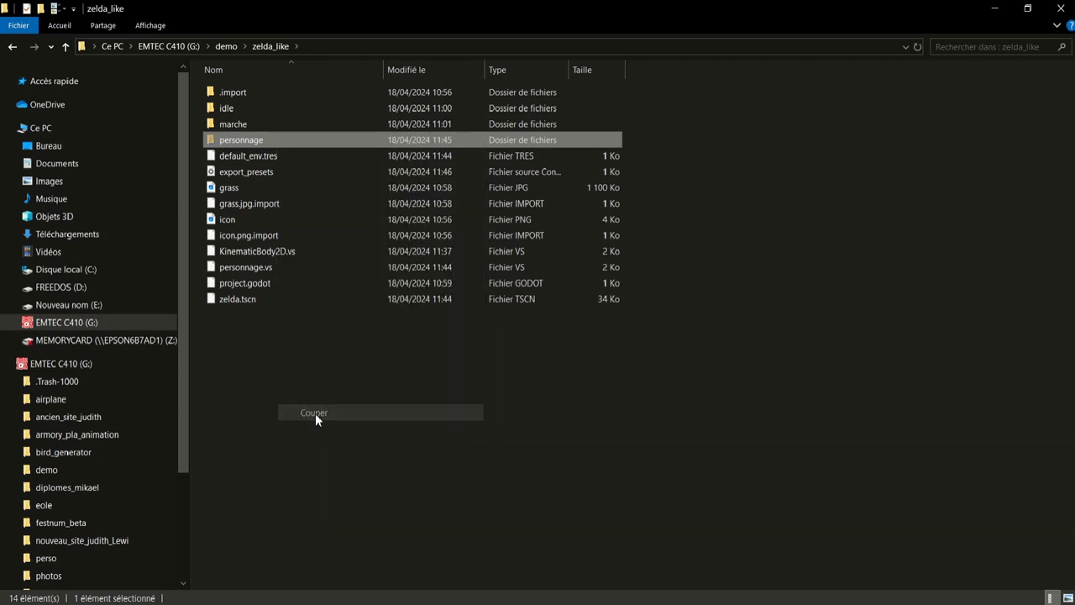
click(62, 48)
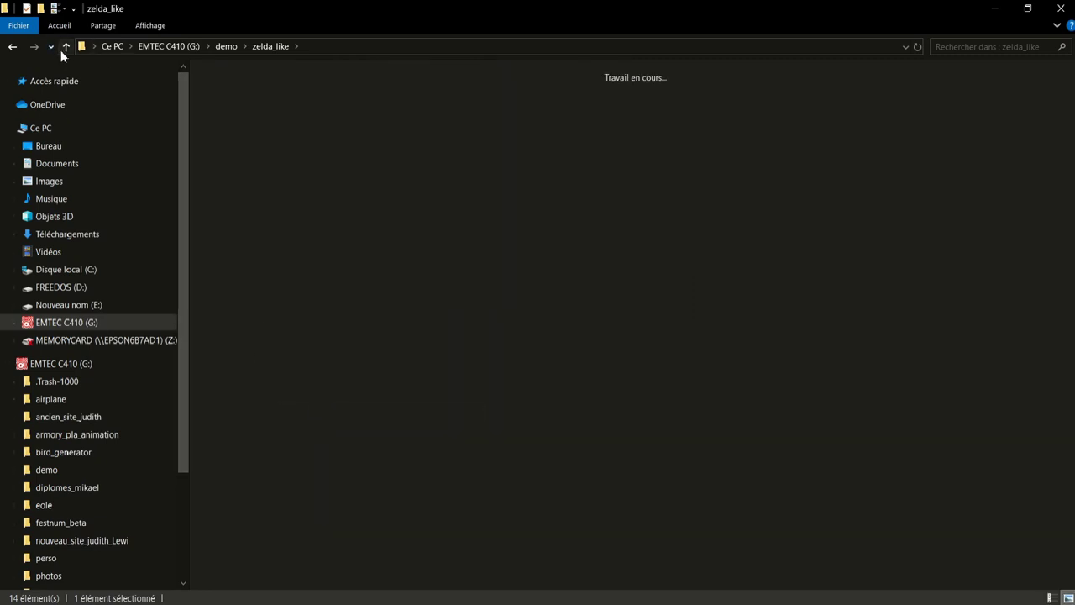
right_click(392, 221)
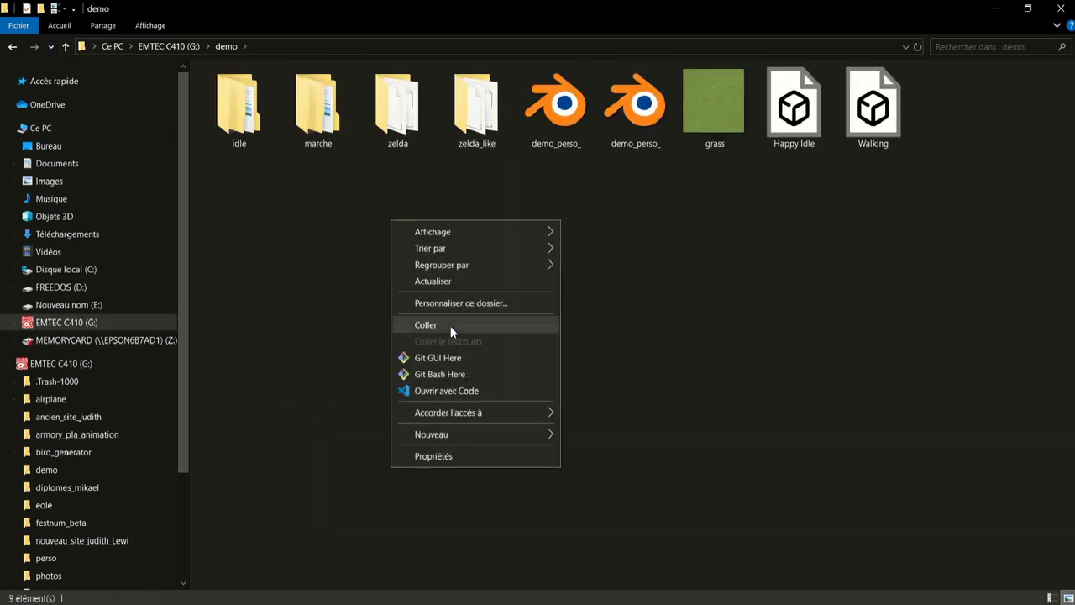
click(449, 325)
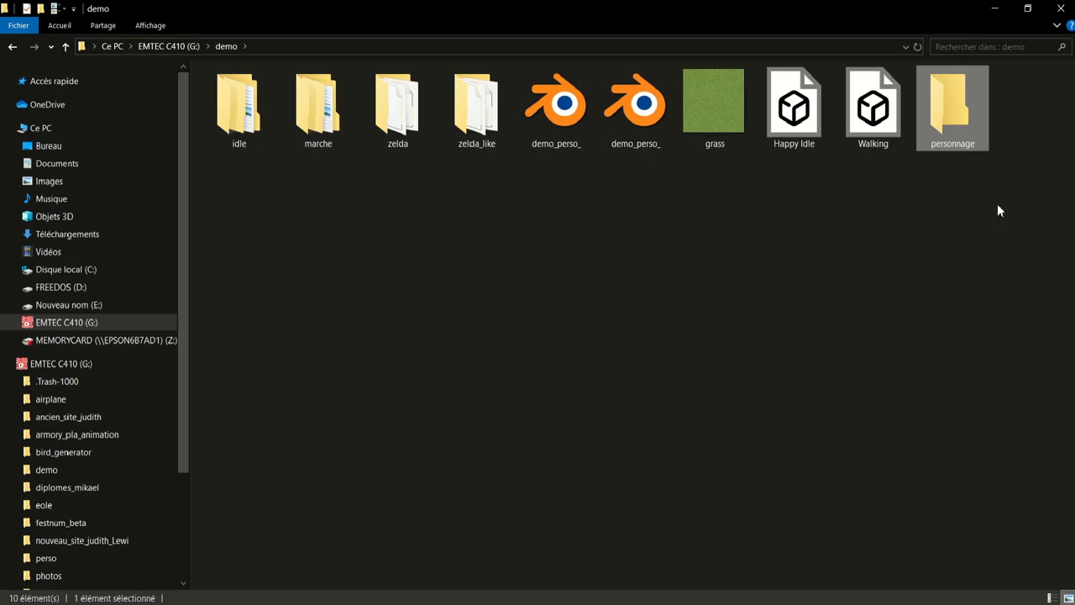
- Launch personnage from demo and dismiss the 'no main scene defined' error
double_click(956, 113)
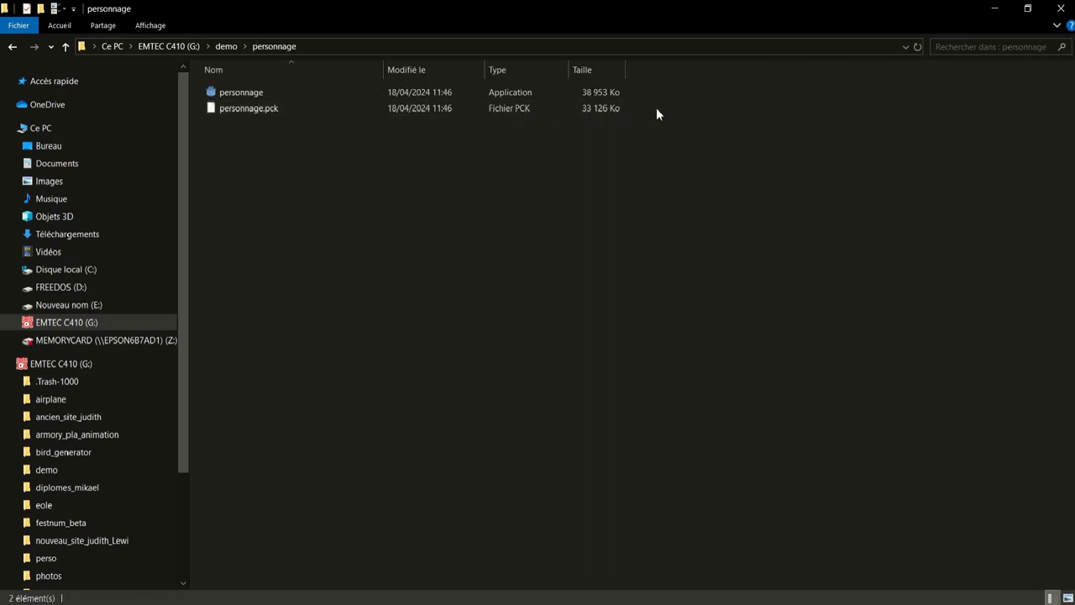
double_click(282, 95)
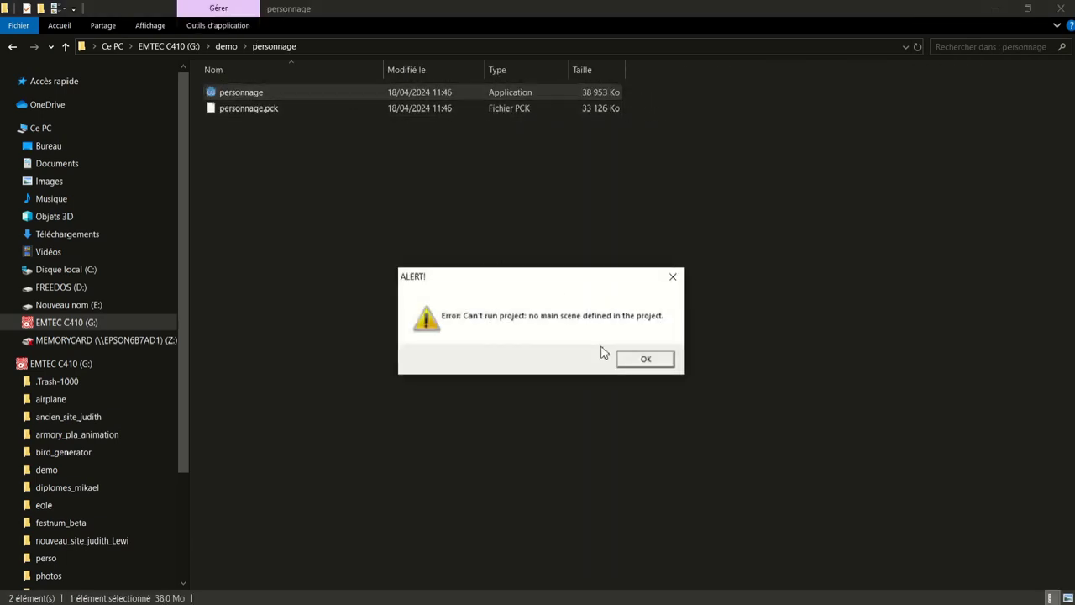
click(665, 367)
- Save the zelda scene and relaunch personnage, which again fails for no main scene
key(alt+Tab)
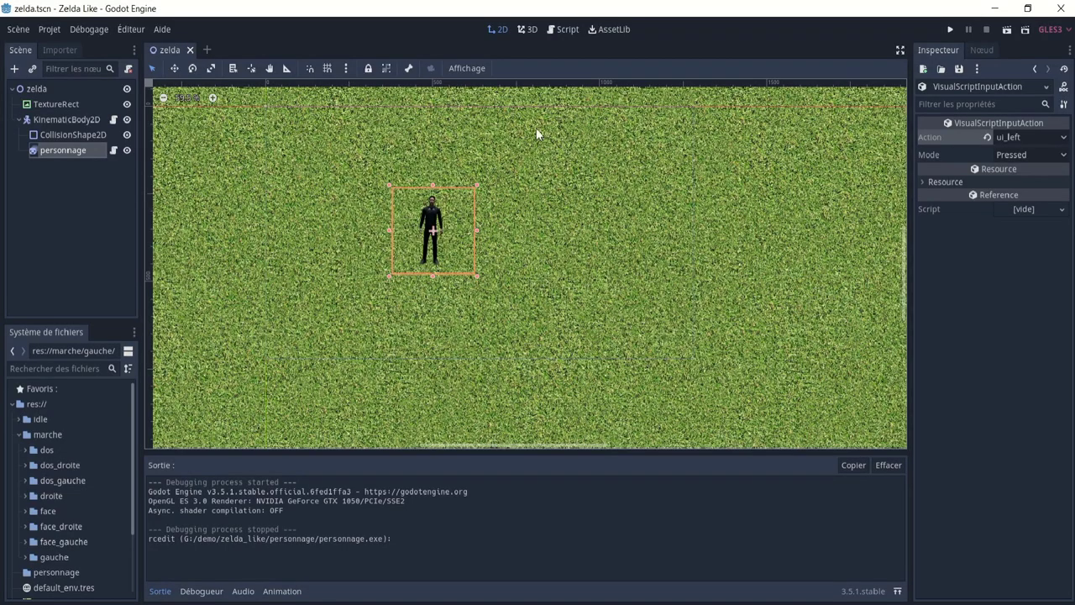
click(20, 31)
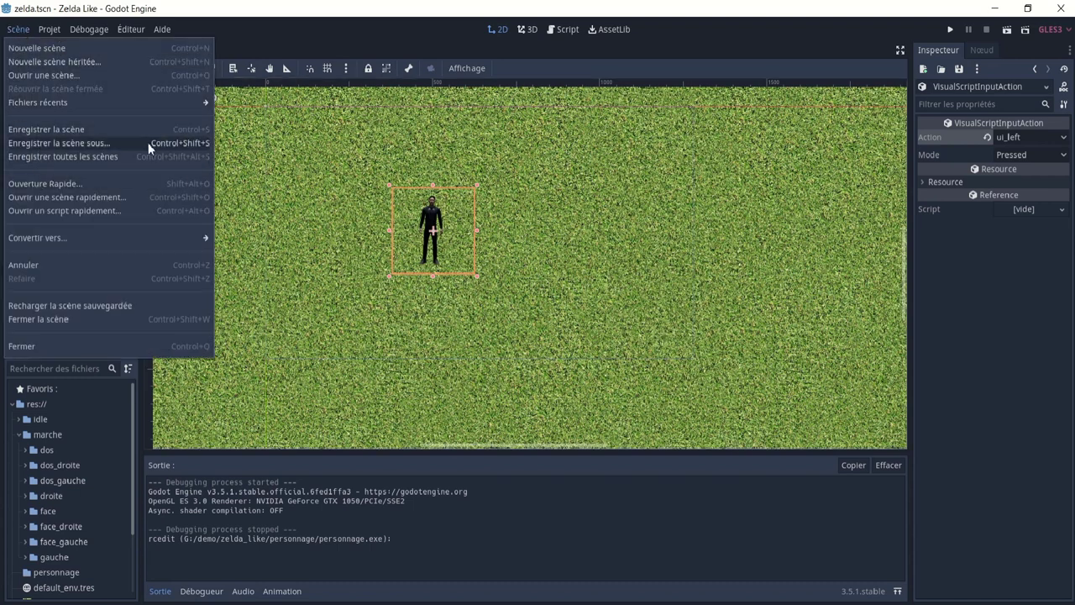
click(65, 131)
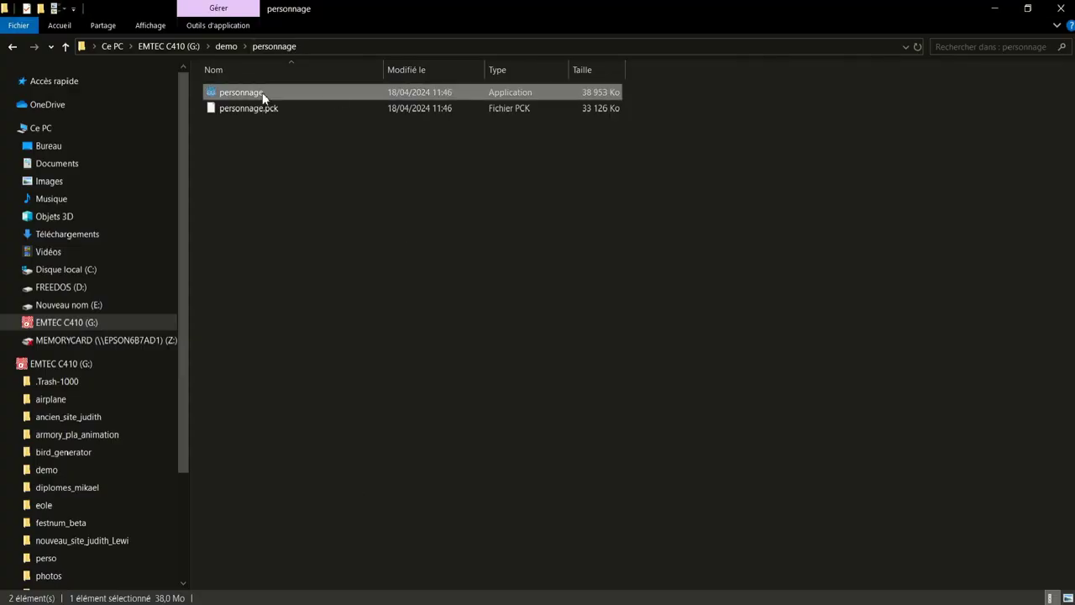
double_click(262, 92)
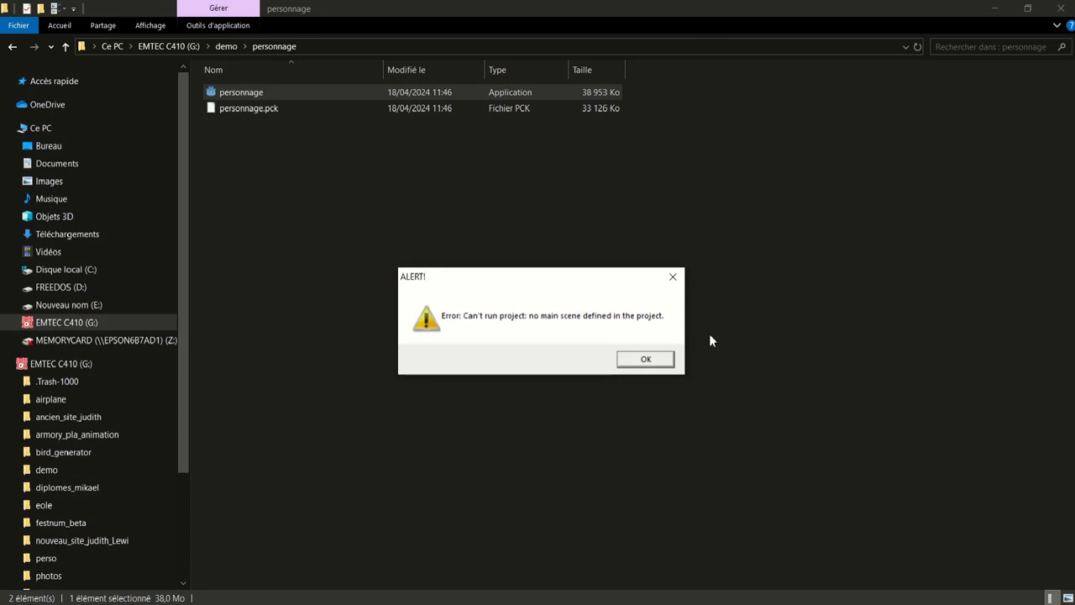
click(644, 359)
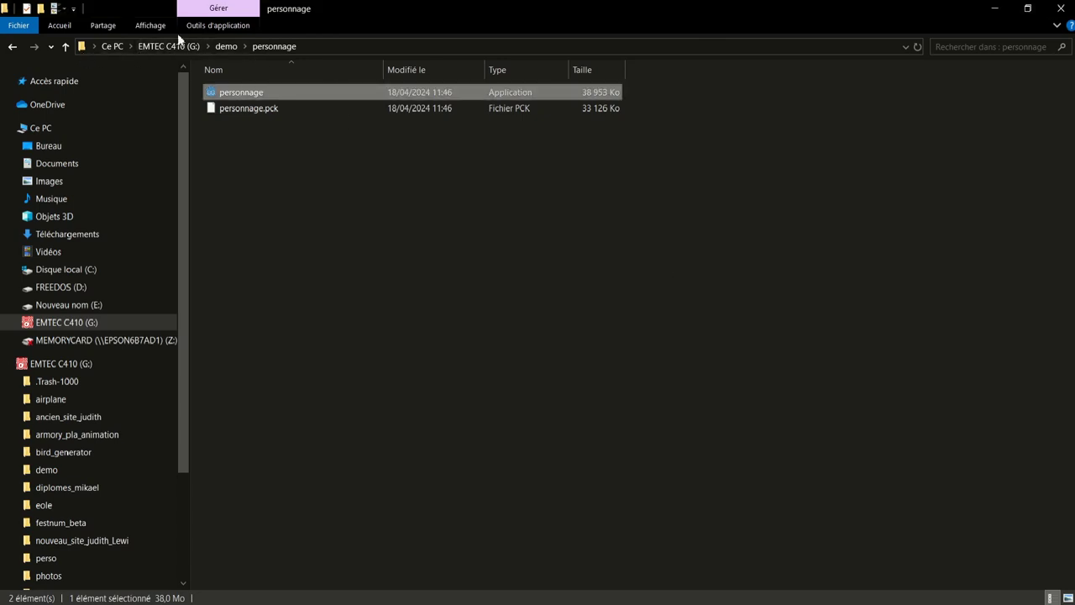
- Permanently delete the personnage folder from demo
click(71, 48)
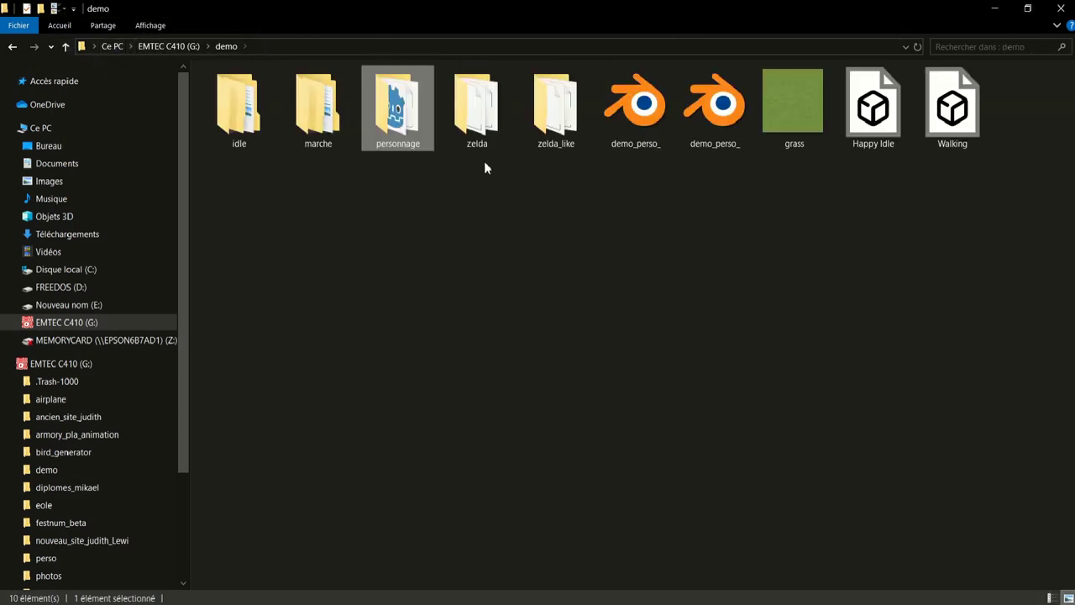
right_click(399, 82)
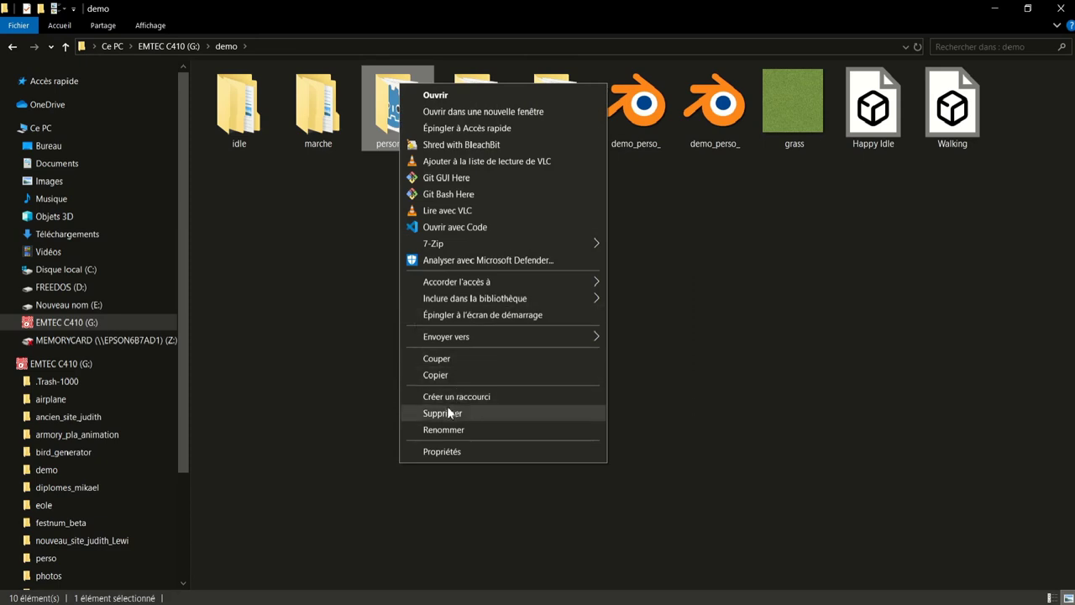
click(456, 413)
click(577, 364)
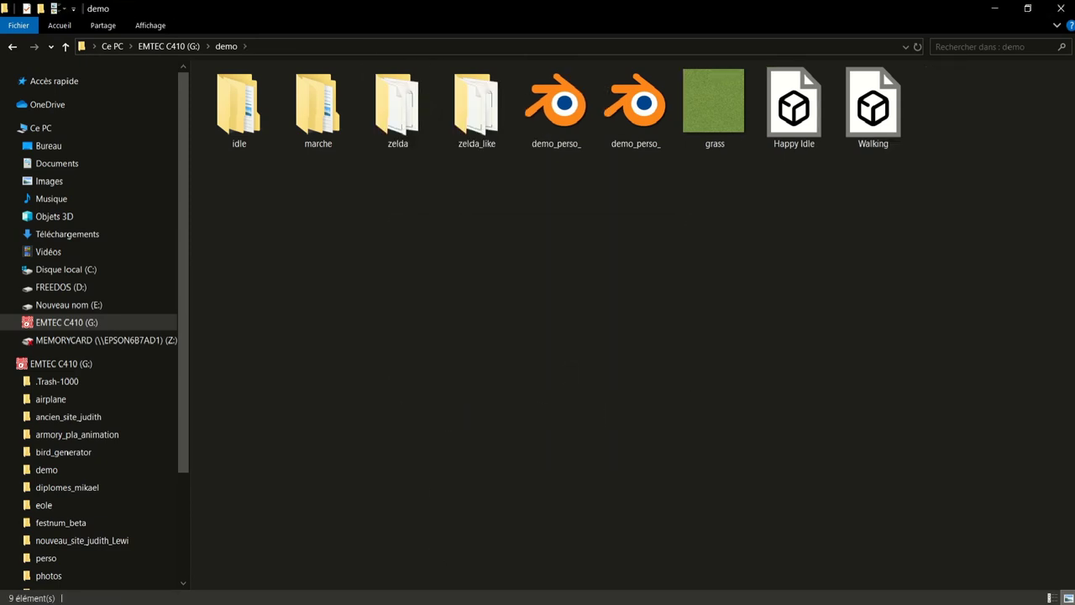
key(alt+Tab)
click(55, 28)
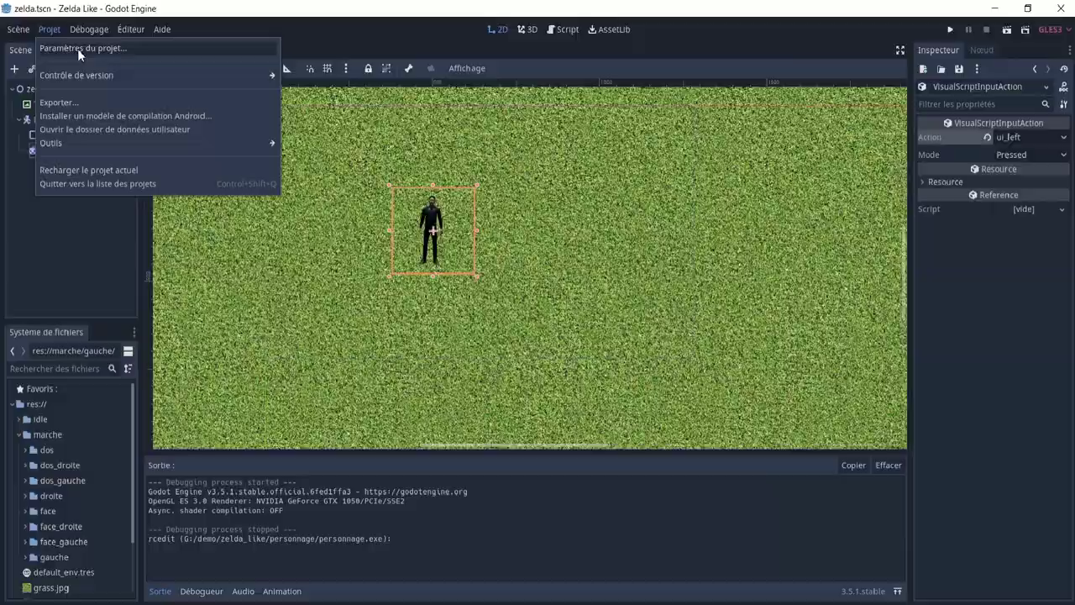
- Set Application > Lancer > Scène principale to res://zelda.tscn in Project Settings
click(78, 49)
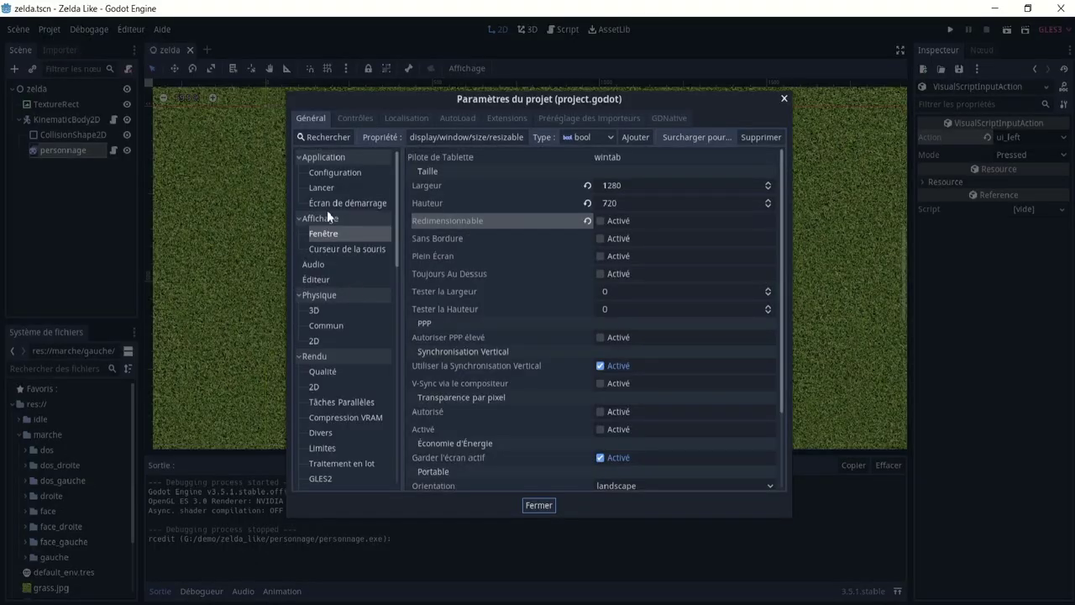
click(328, 174)
click(316, 187)
click(314, 178)
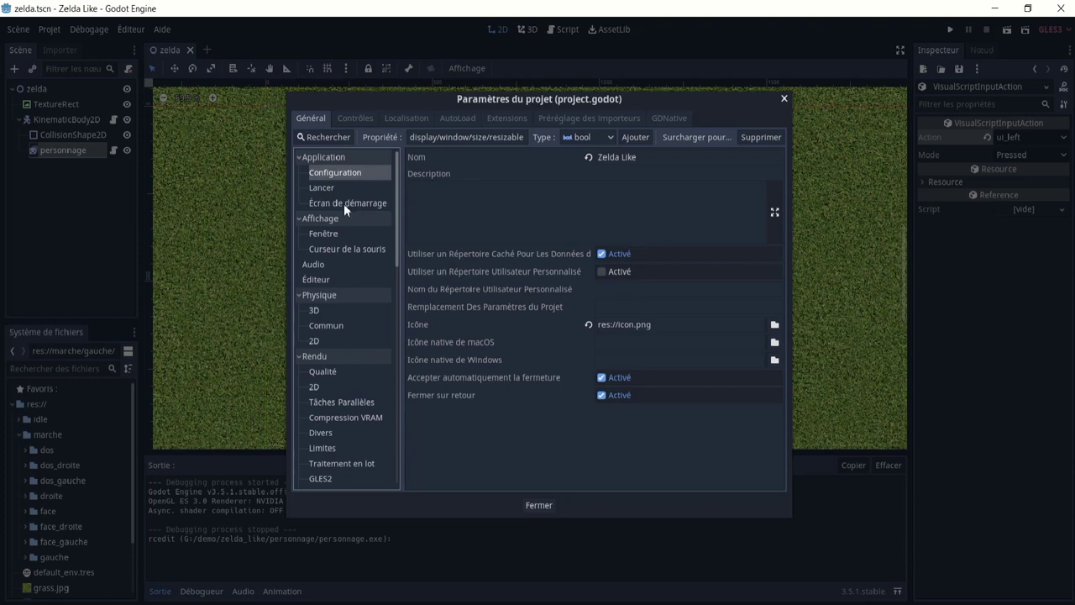
click(334, 202)
click(320, 189)
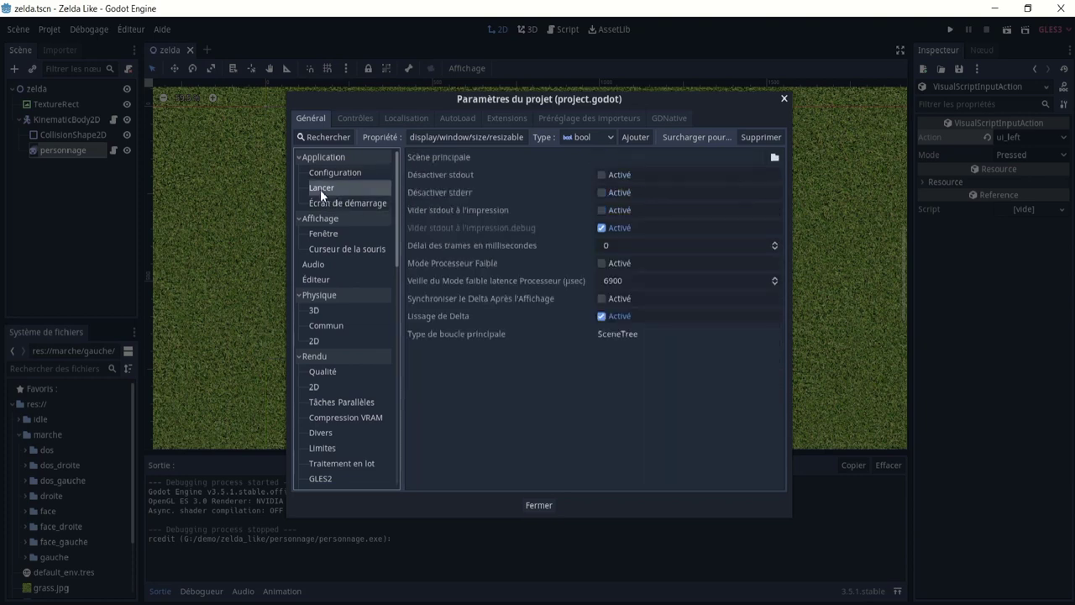
click(769, 159)
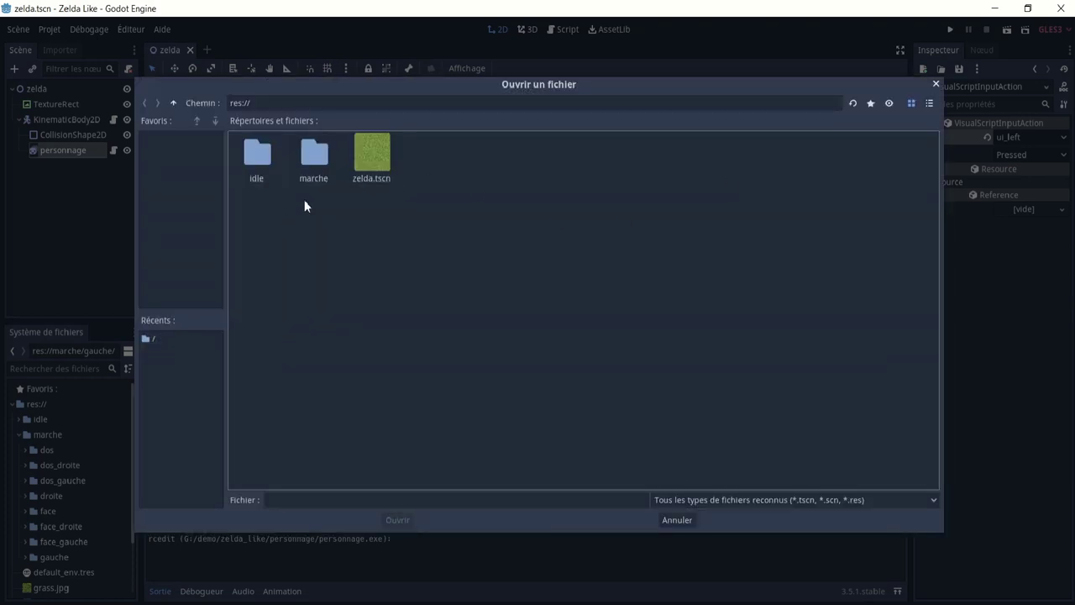
click(378, 160)
click(395, 520)
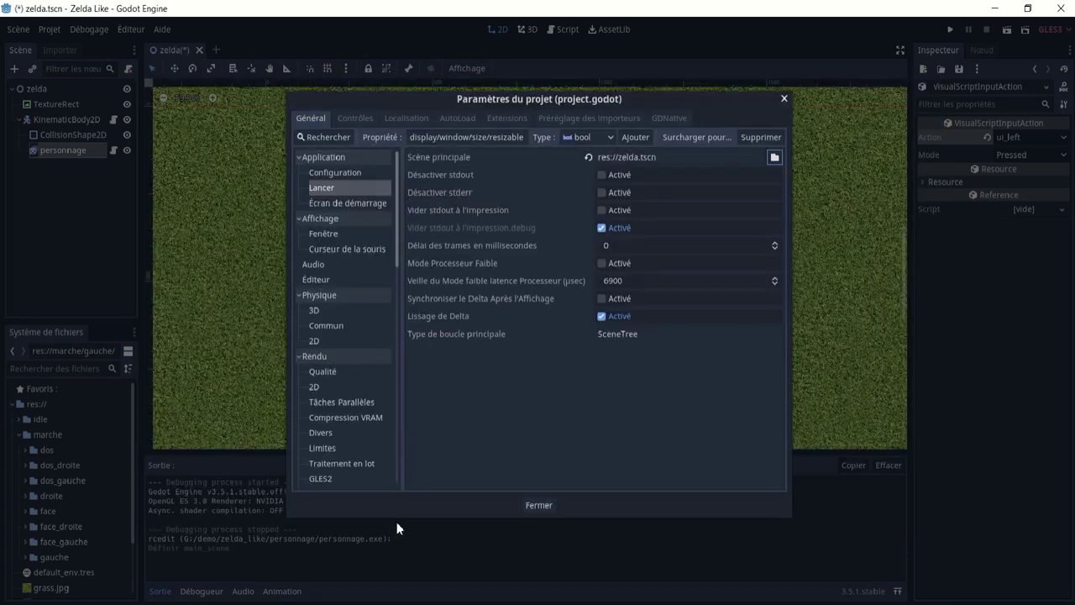
click(538, 505)
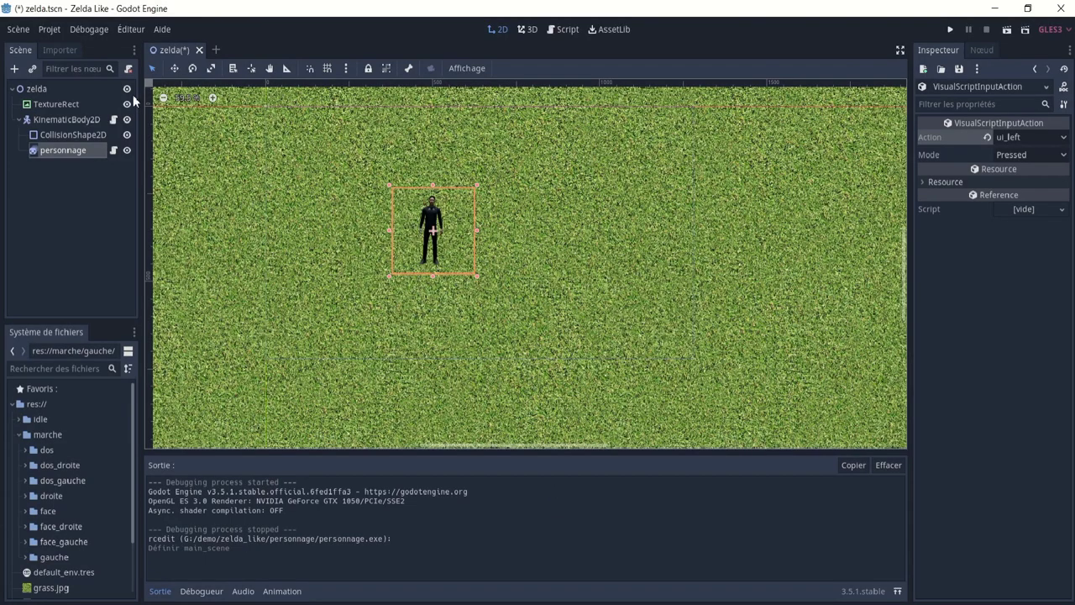
- Open the export options and browse the export path to the demo folder
click(17, 28)
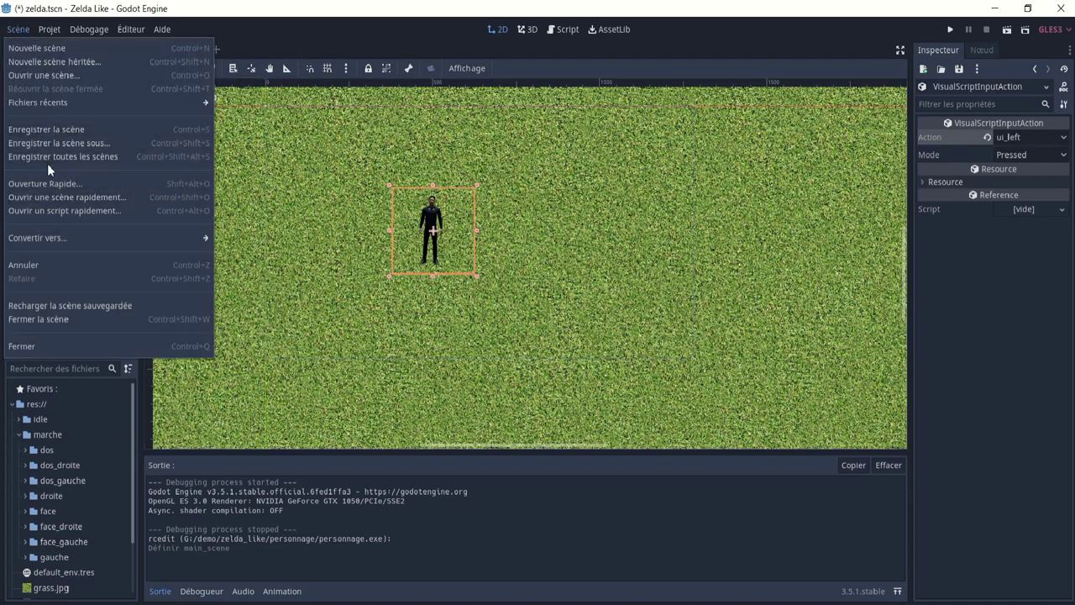
click(47, 31)
click(56, 104)
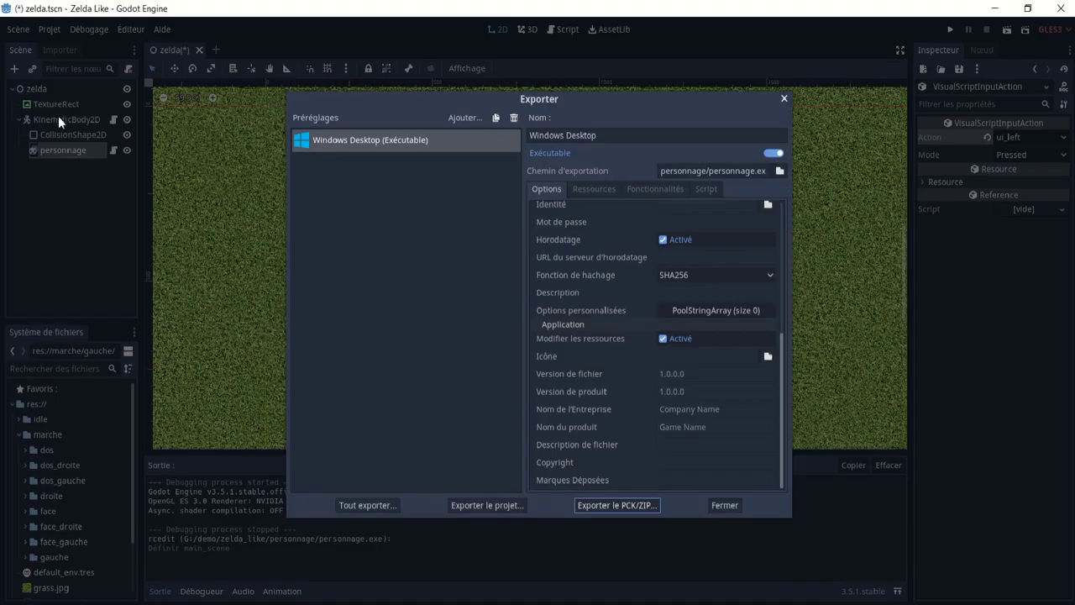
click(772, 171)
click(169, 104)
click(170, 100)
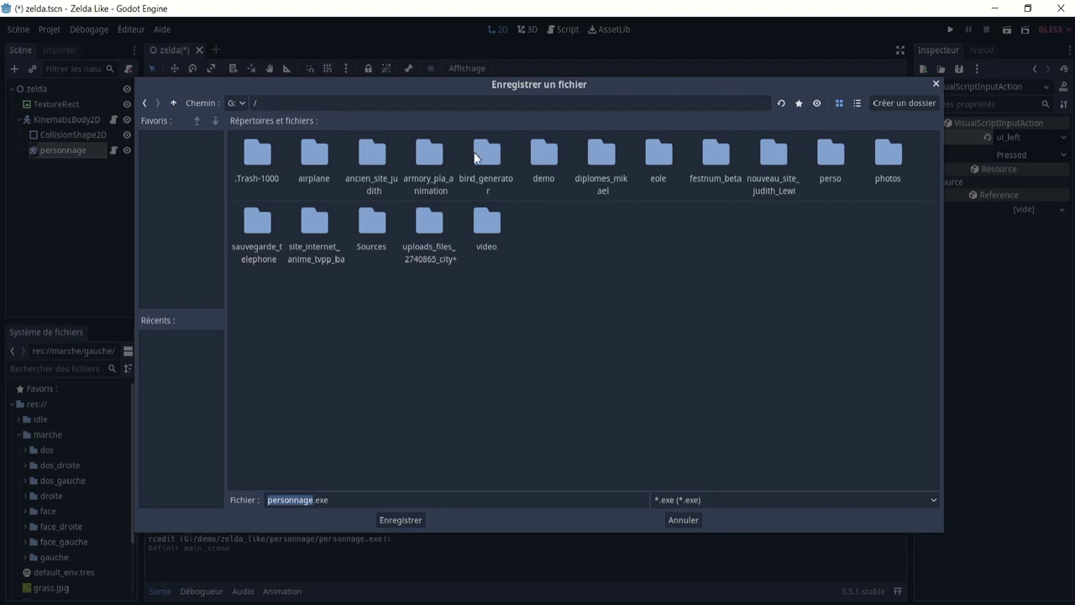
double_click(537, 159)
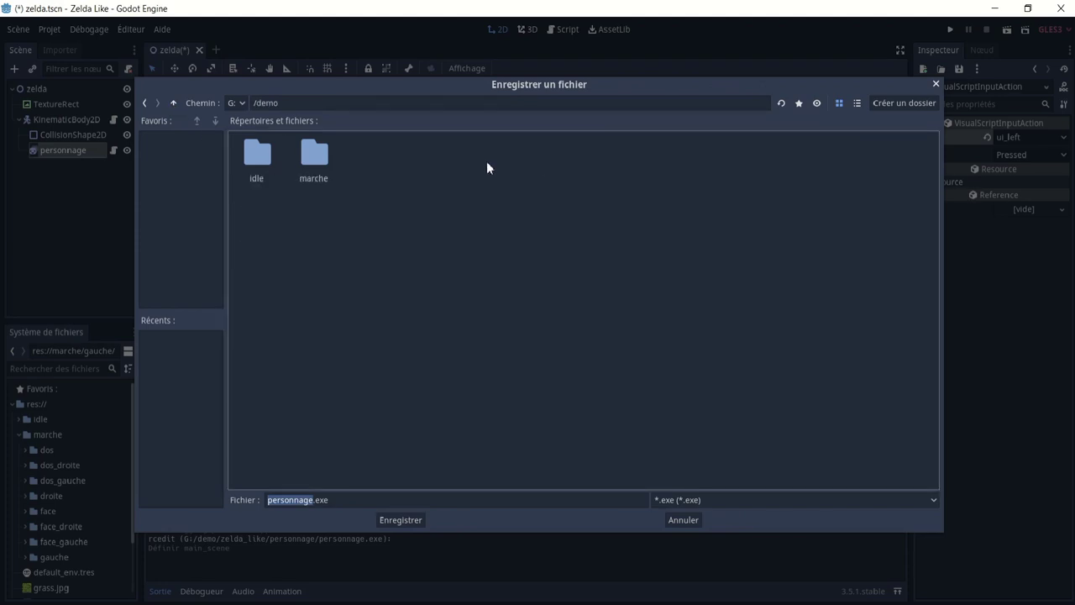
- Create a perso folder in demo and export the debug personnage.exe into it
click(896, 105)
text(perso)
click(513, 329)
click(403, 516)
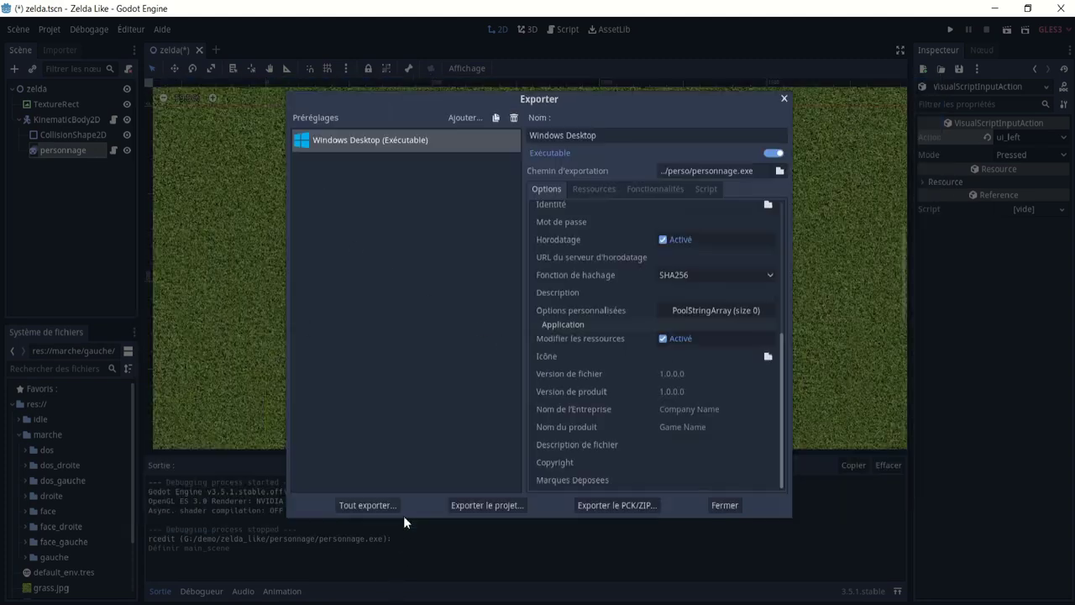
click(495, 507)
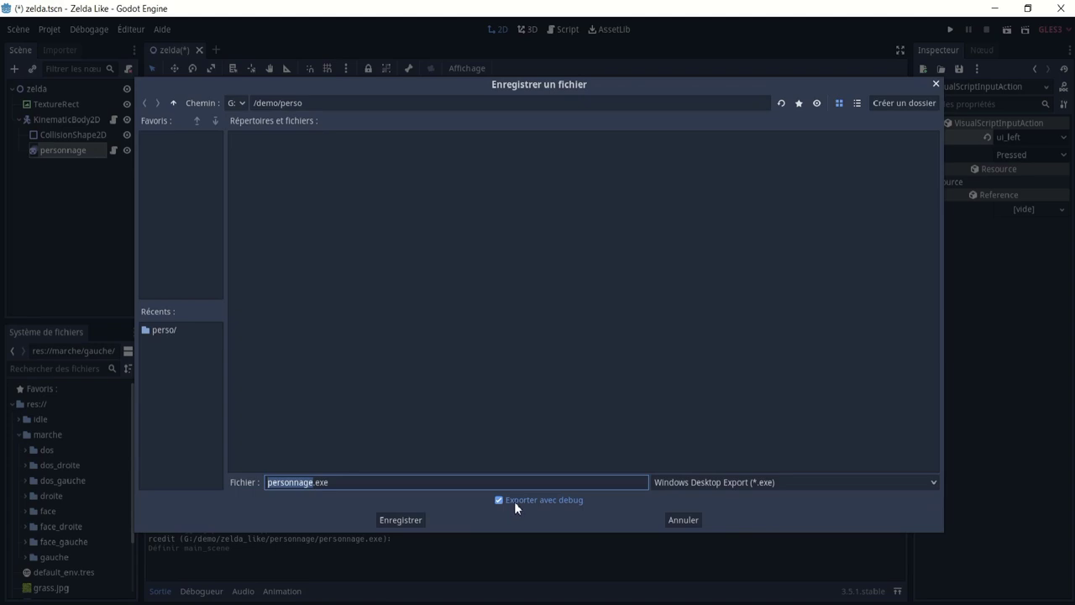
click(398, 518)
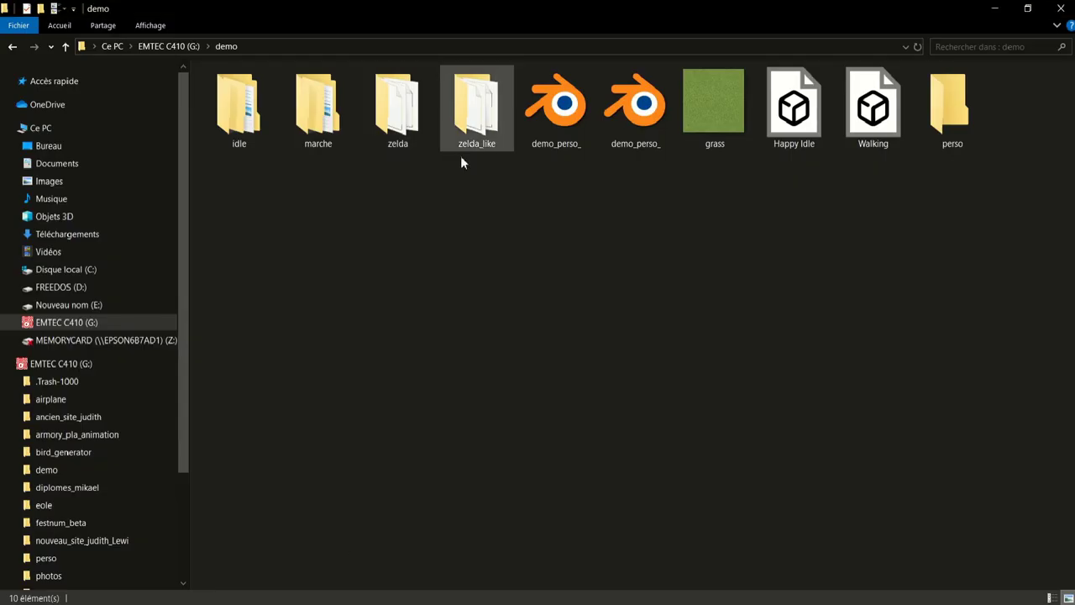
- Open the perso folder in Grandes icônes view and check the export progress in Godot
click(966, 100)
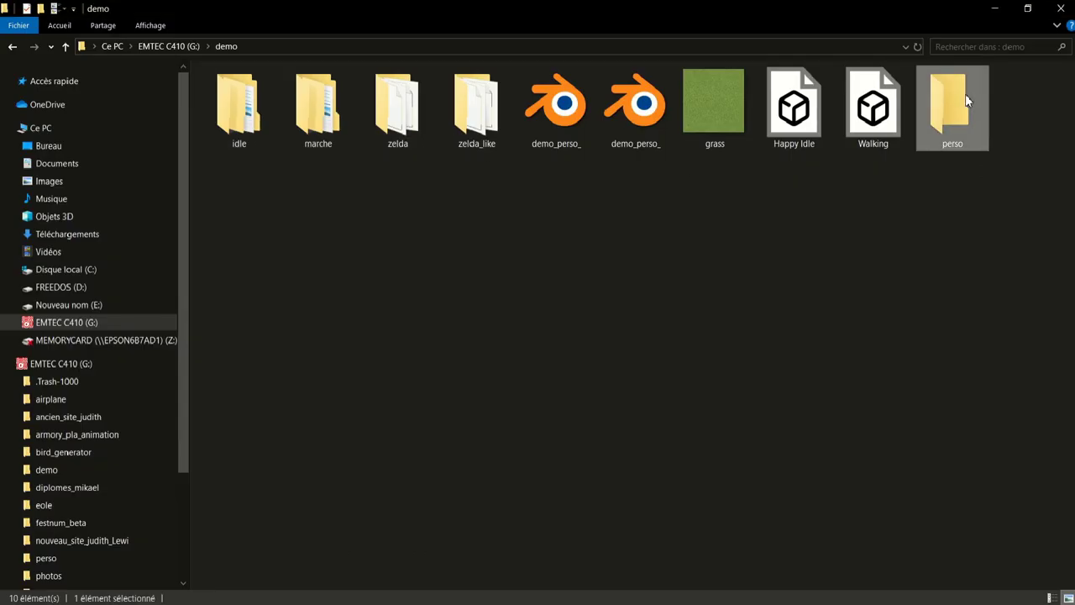
double_click(966, 100)
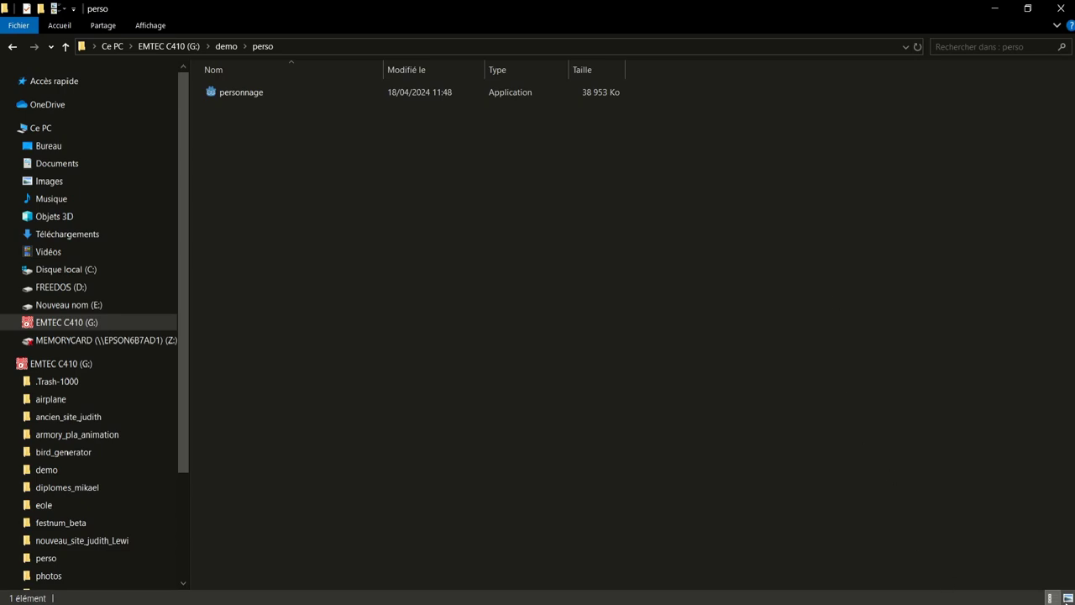
click(1067, 598)
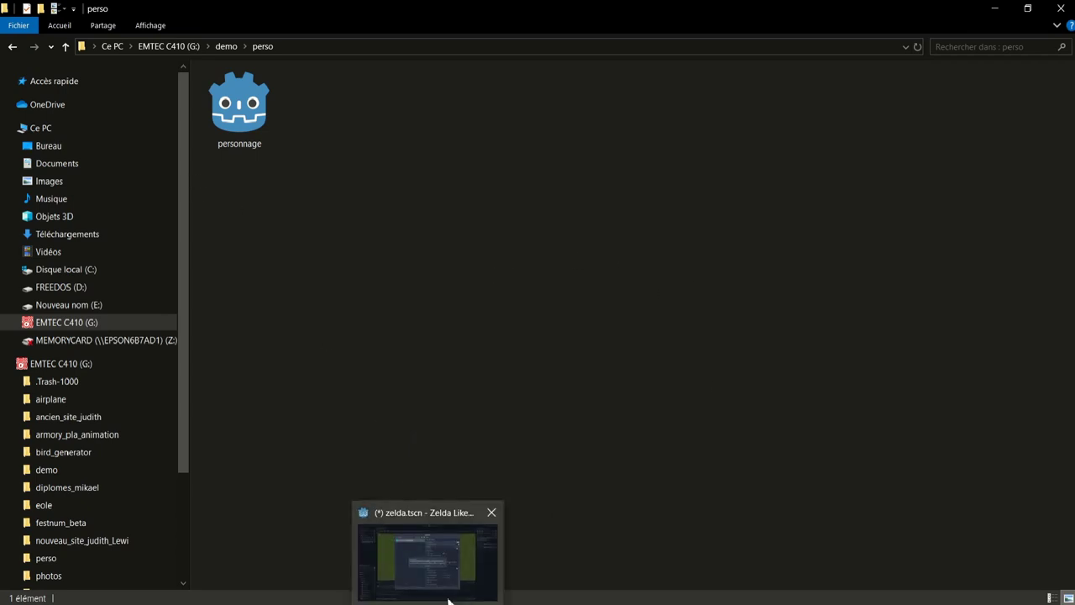
click(435, 551)
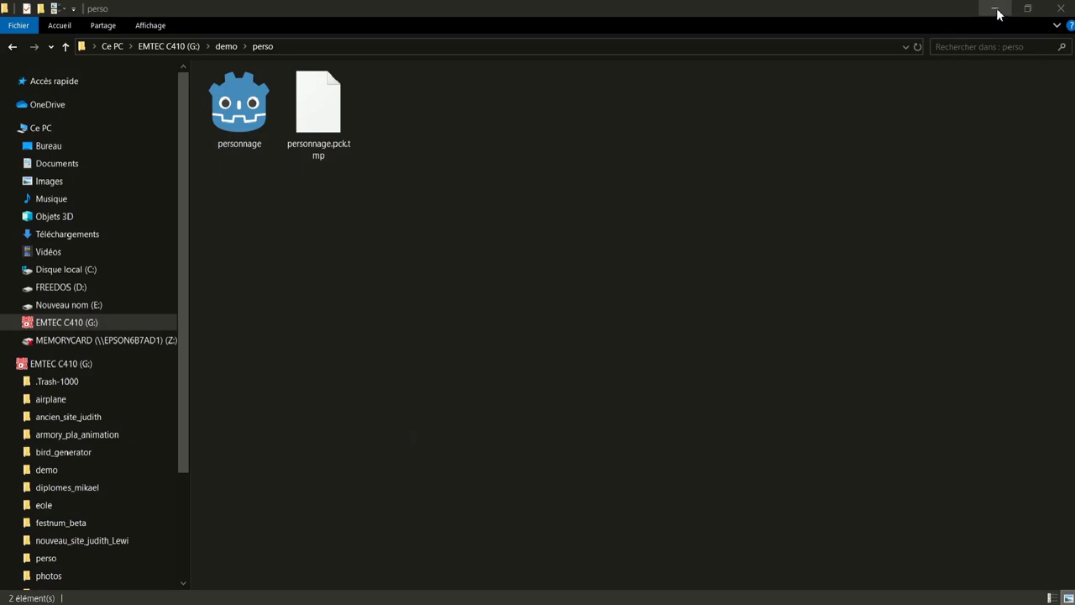
click(997, 13)
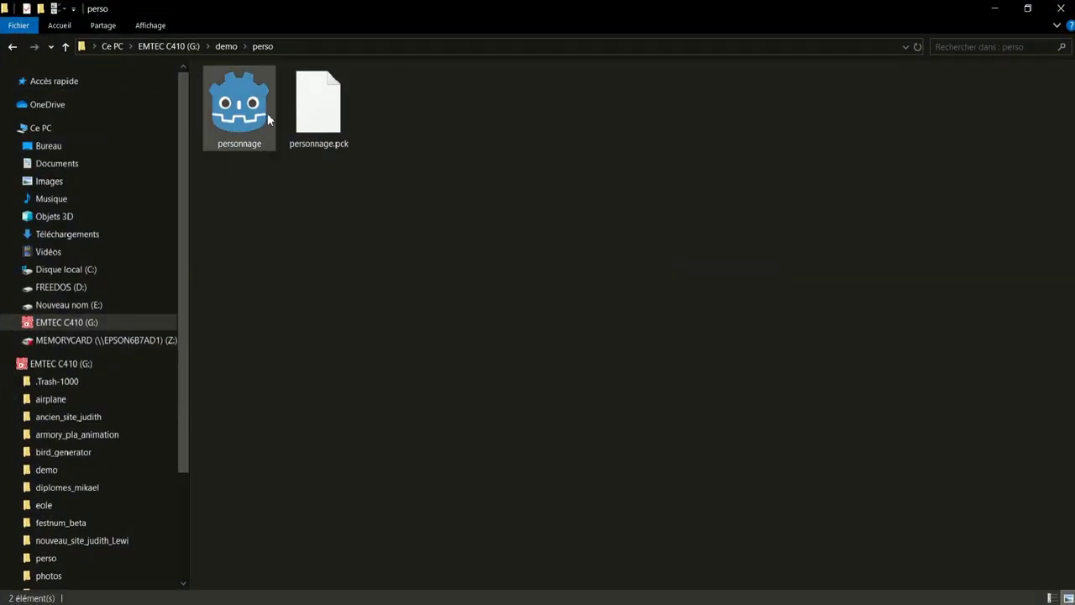
- Run personnage.exe and walk the character up, left, down and up across the grass
double_click(258, 121)
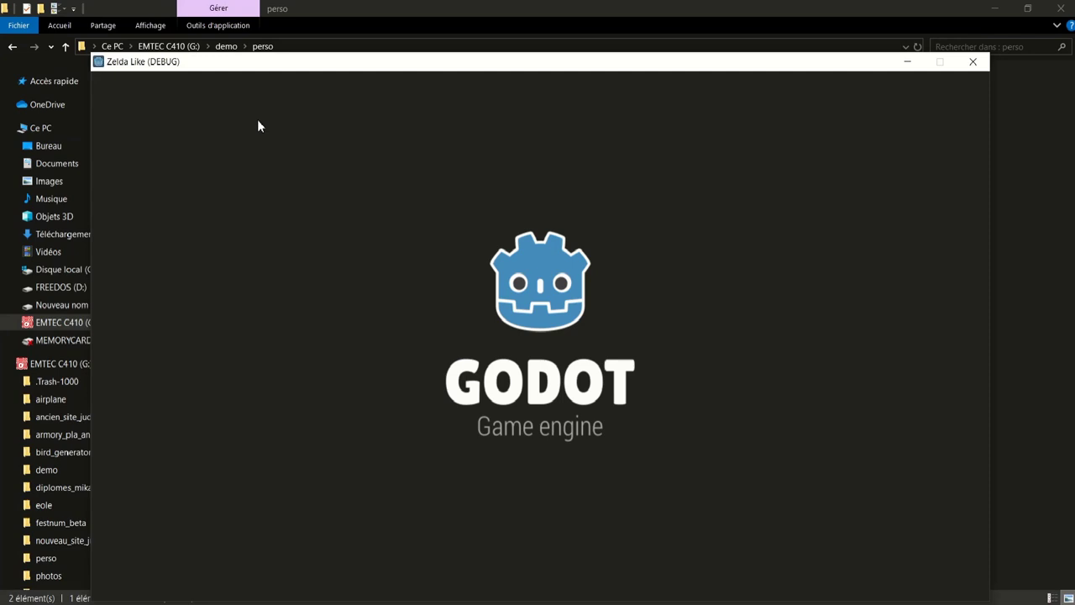
key(Up)
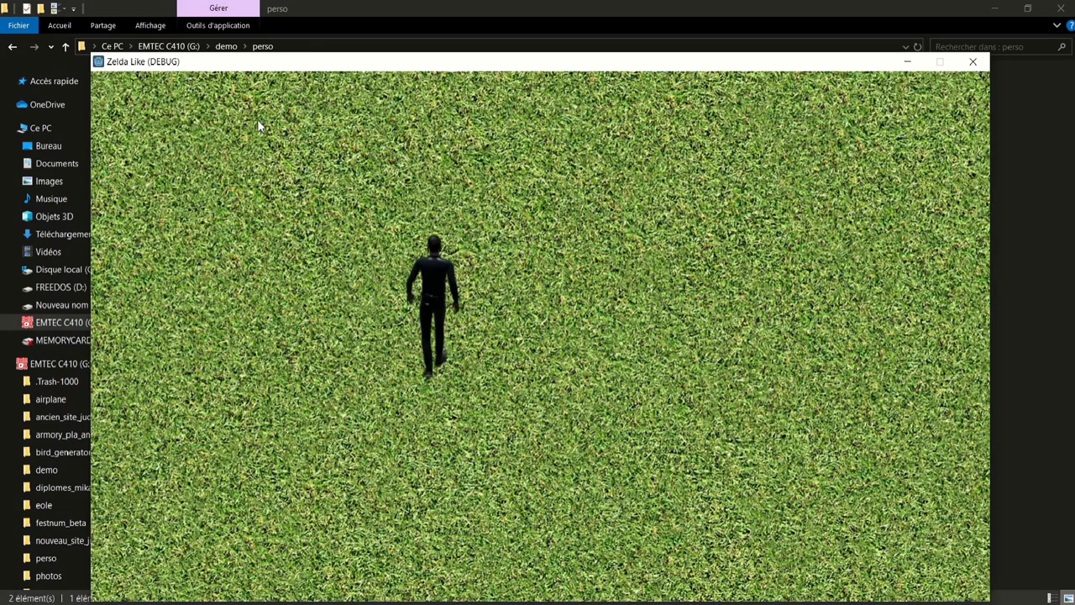
key(Left)
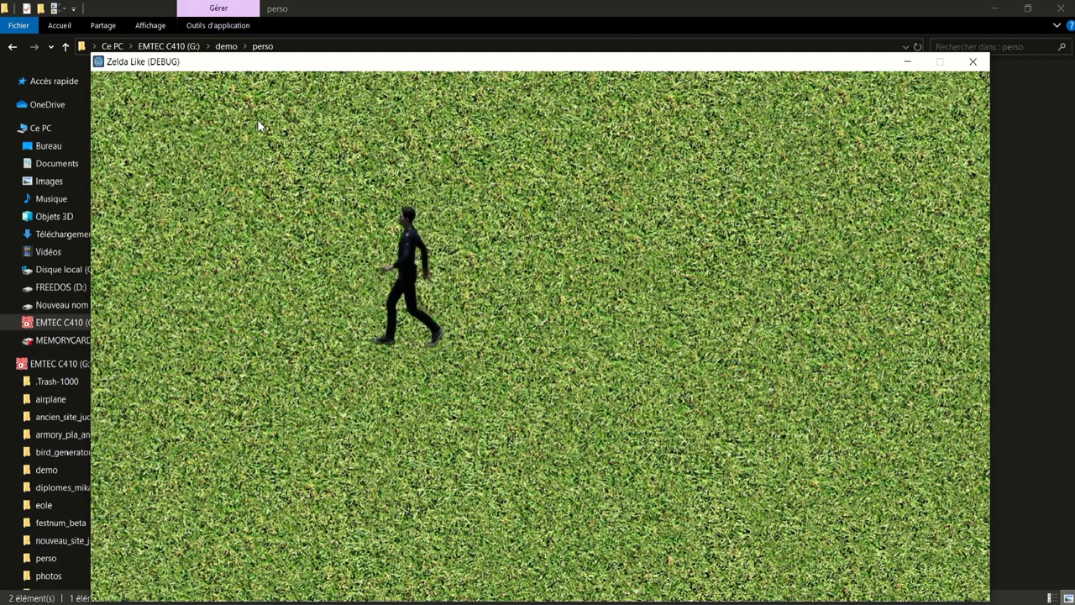
key(Down)
key(Up)
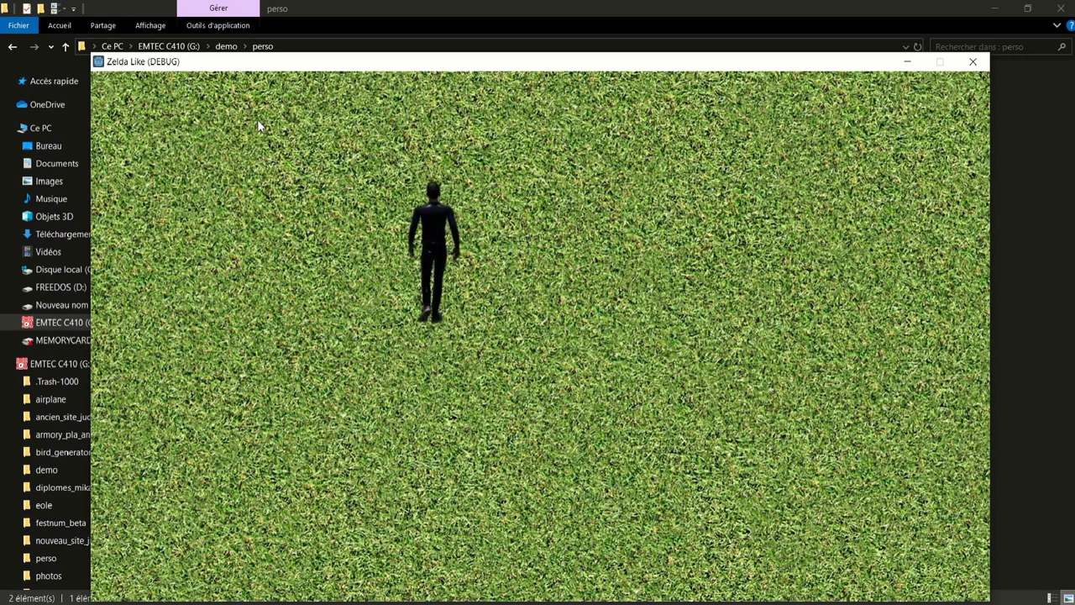
key(Up)
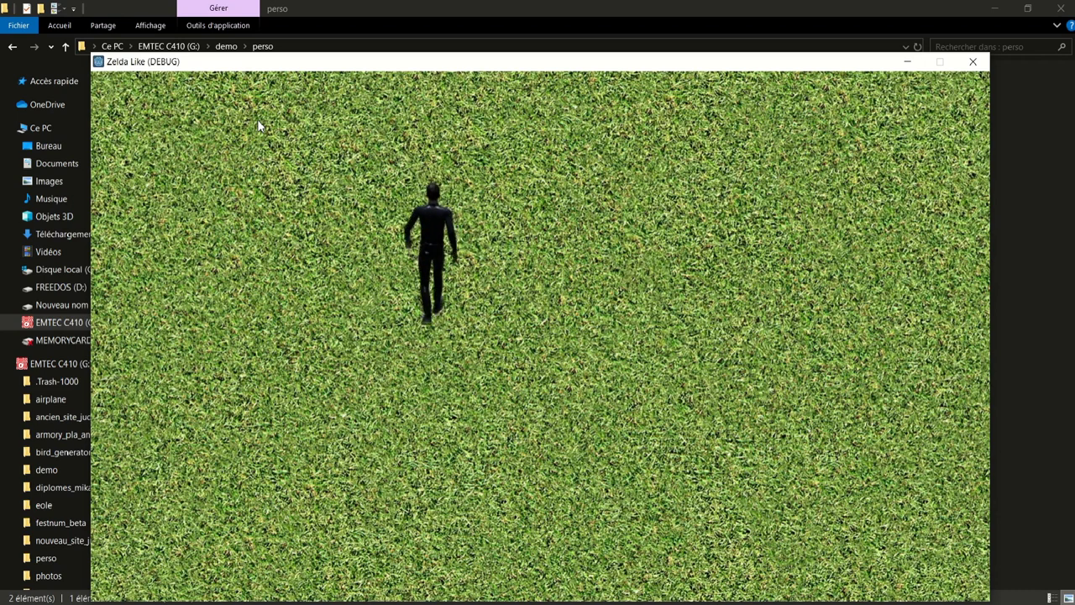